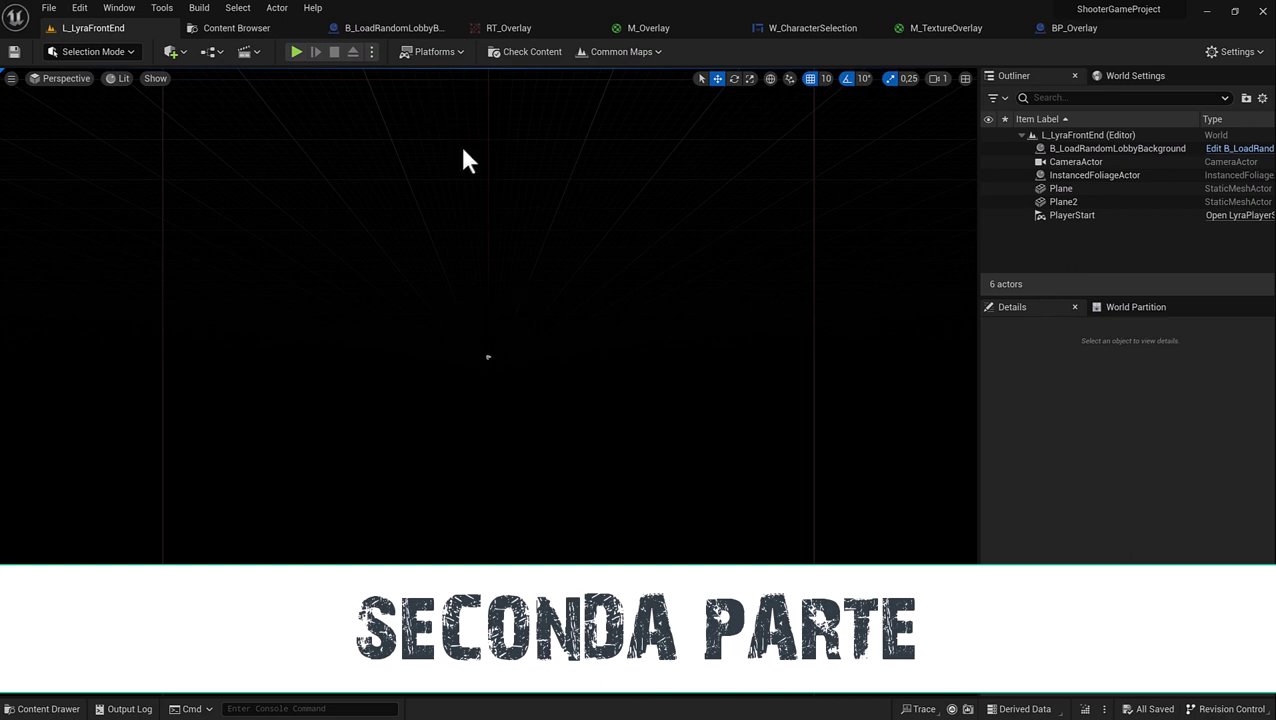
- Switch to the W_CharacterSelection tab to show the Grace, Greg, Orla and Wallace cards
click(802, 32)
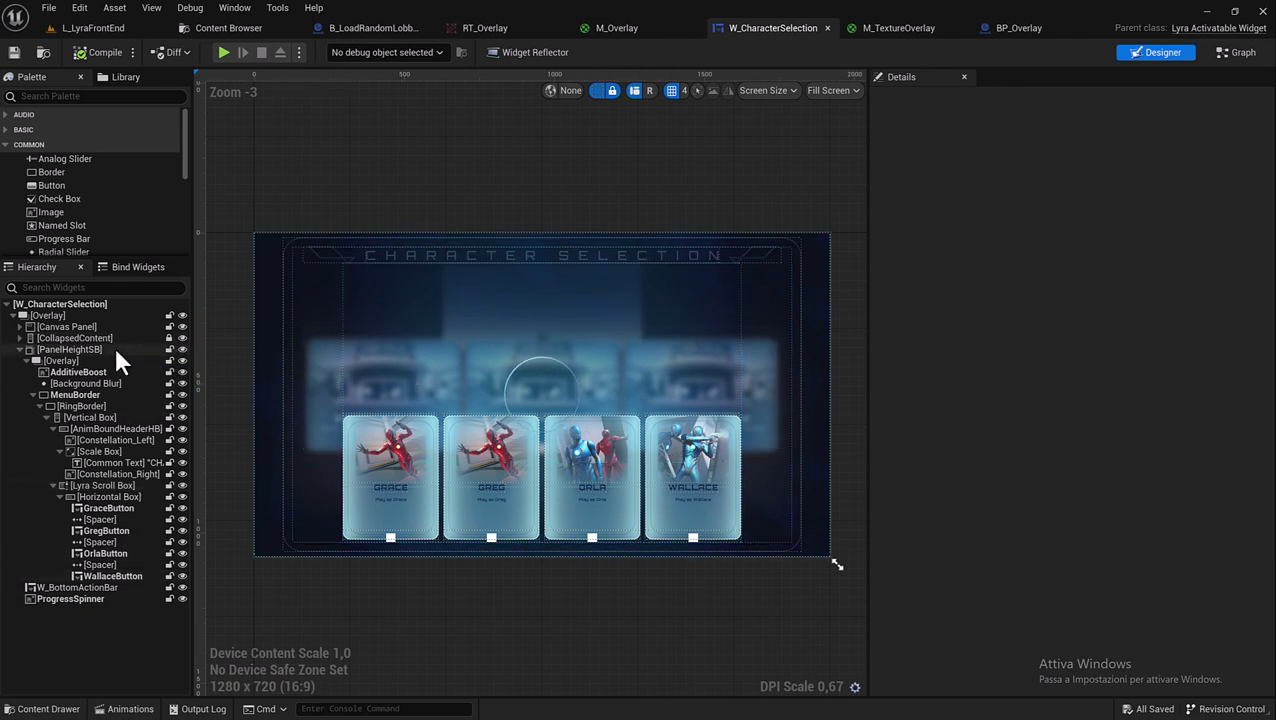
- Hide CollapsedContent in the Hierarchy, fold PanelHeightSB, and select the Canvas Panel
click(182, 338)
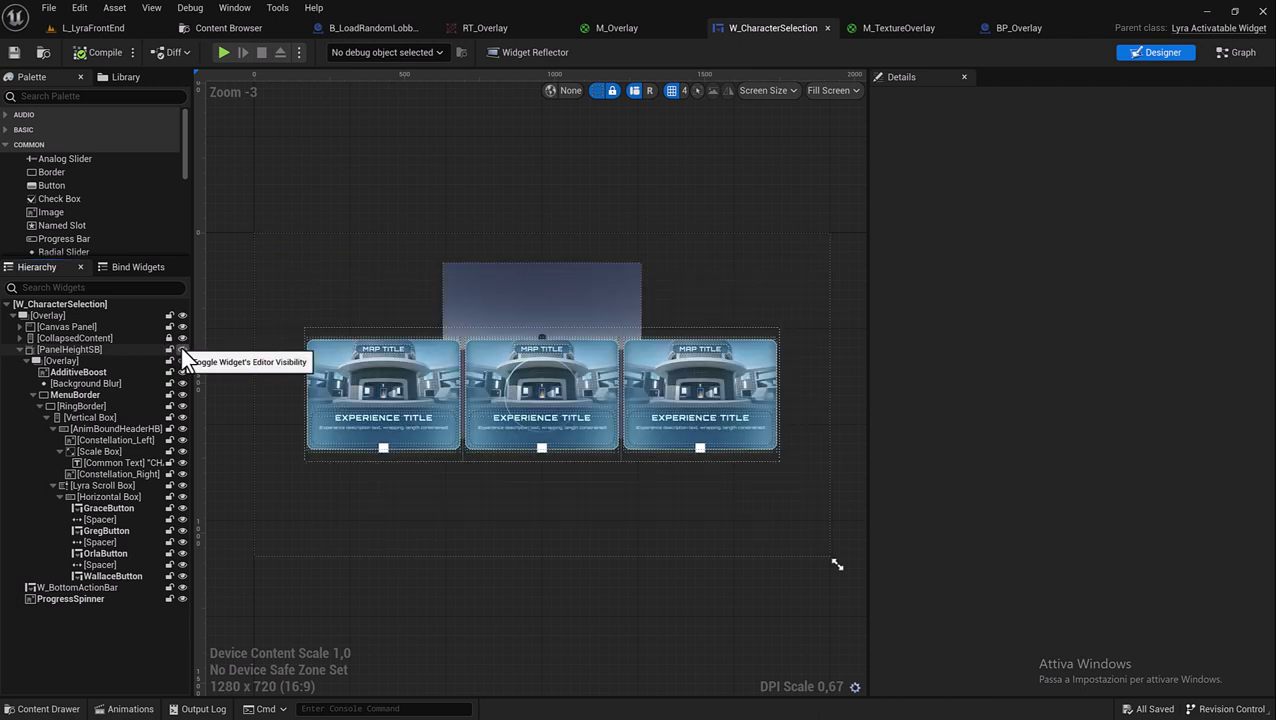
click(182, 338)
click(182, 338)
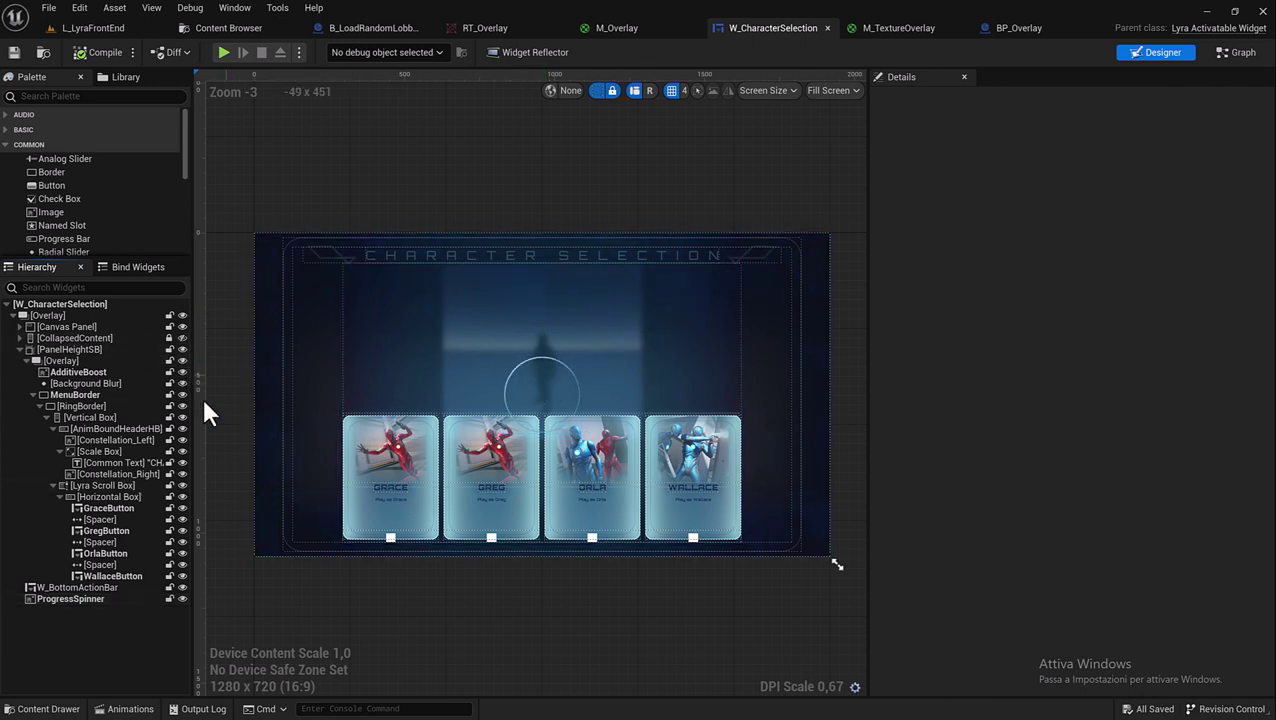
click(19, 349)
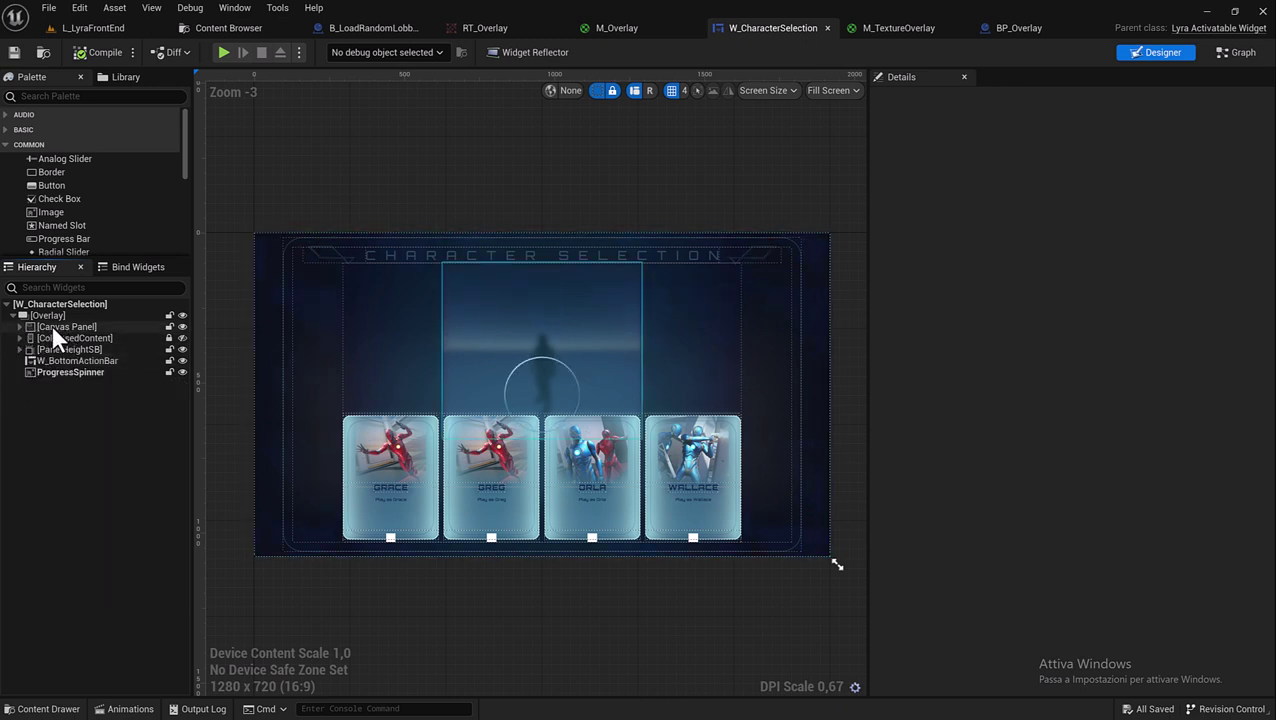
click(51, 325)
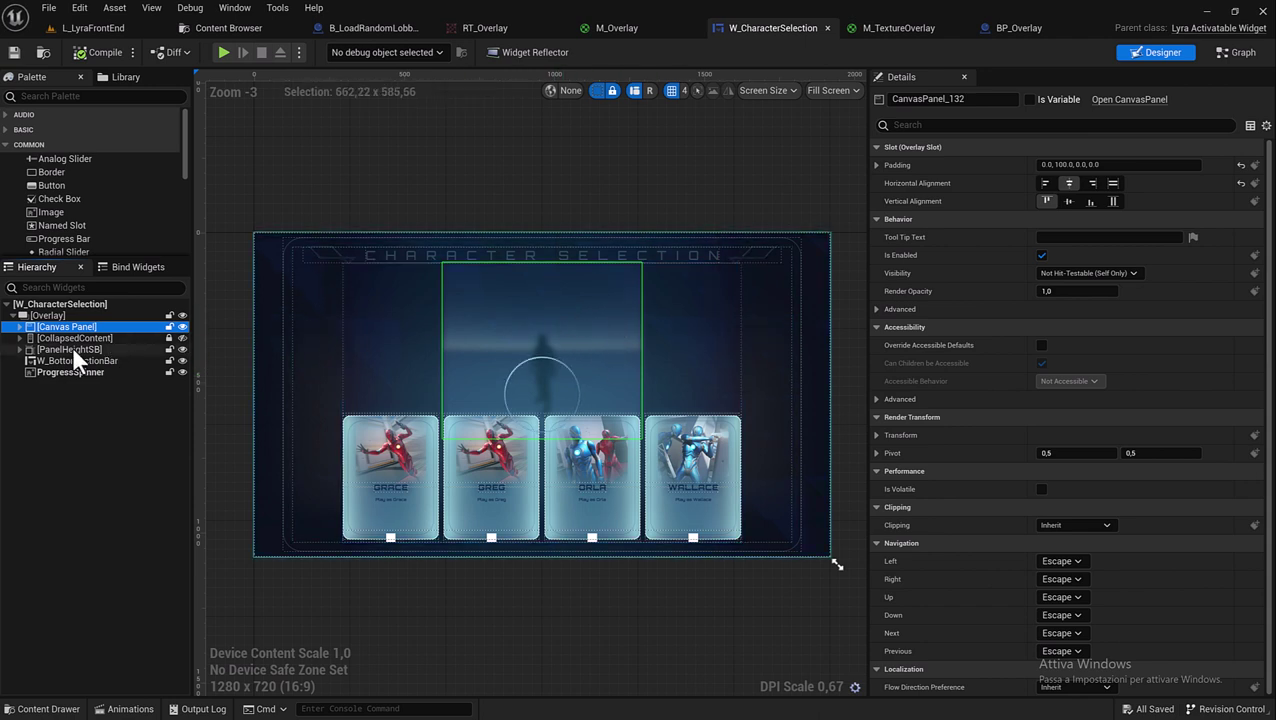
- Drag the Canvas Panel into PanelHeightSB's inner Overlay, directly below Background Blur
click(19, 349)
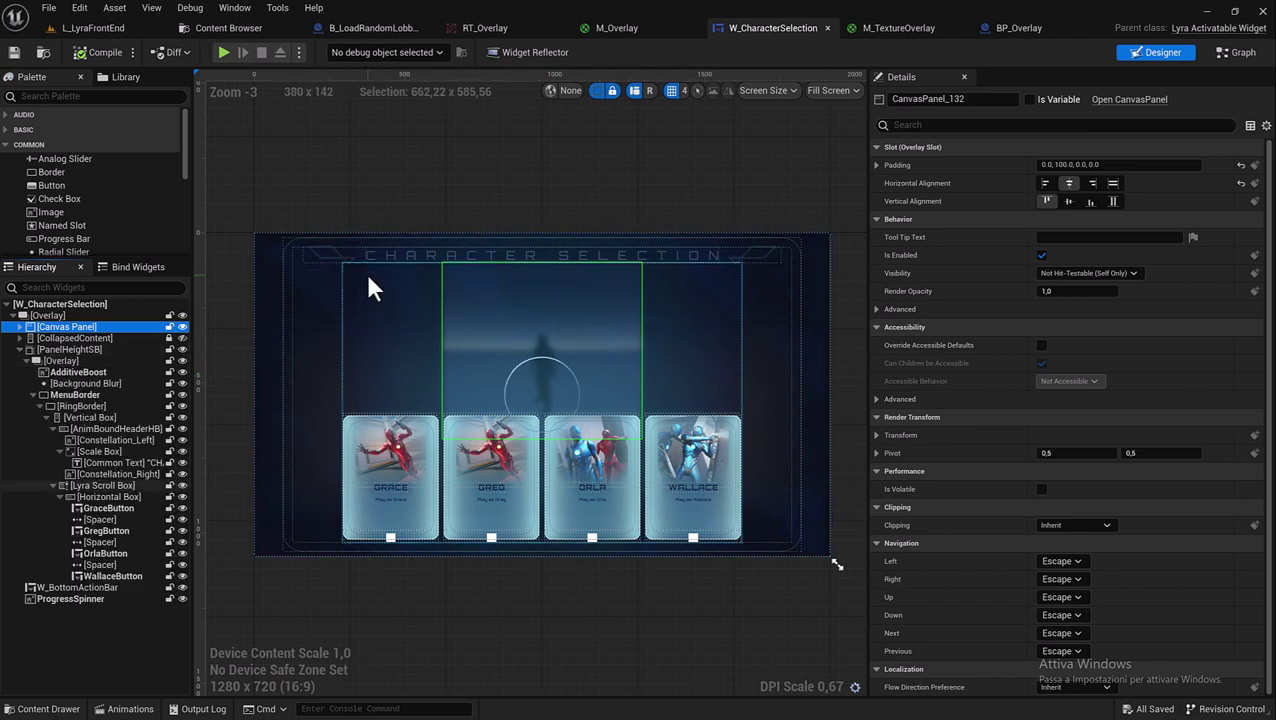
click(56, 319)
drag(62, 326, 68, 410)
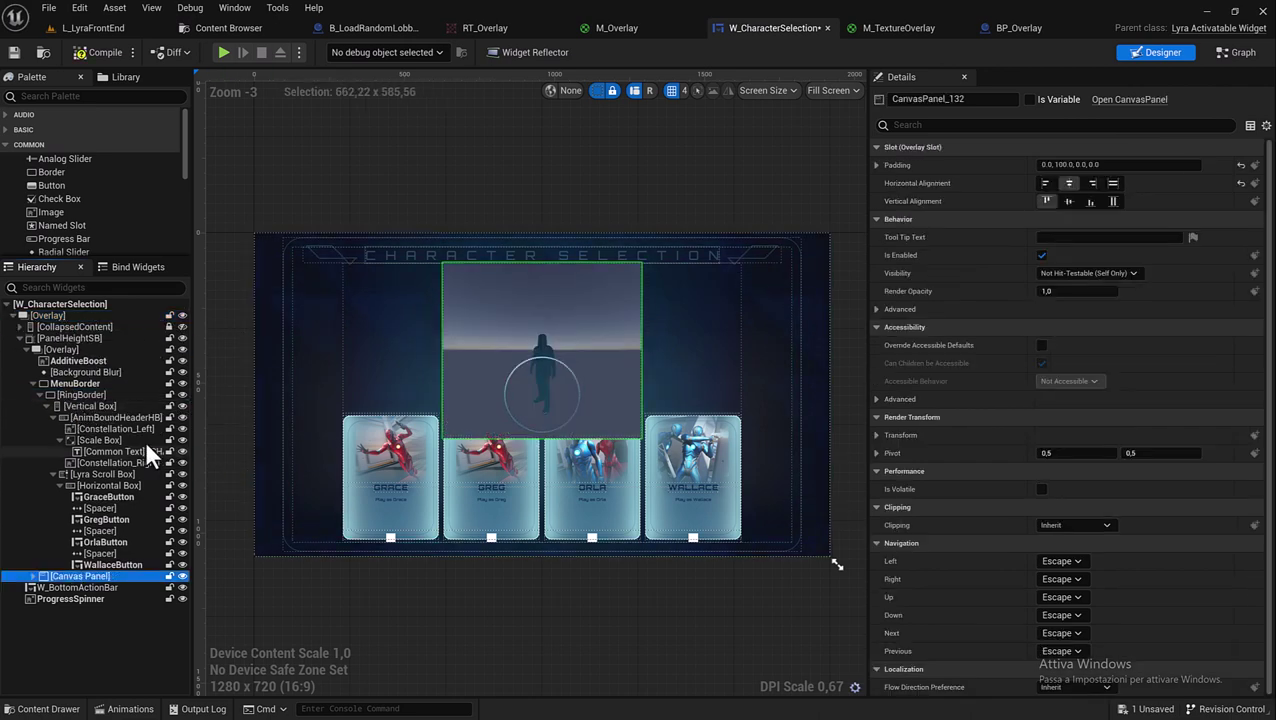
drag(73, 578, 74, 373)
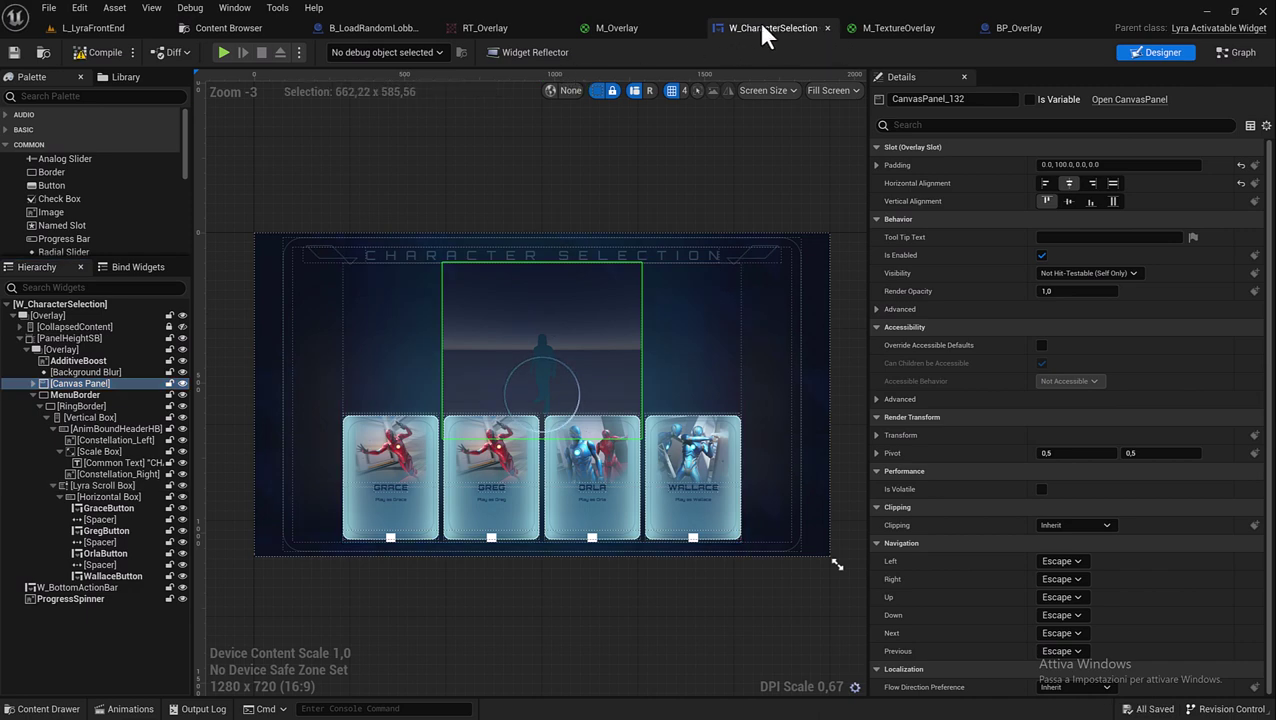
- In BP_Overlay, select SceneCaptureComponent2D and locate its show flag settings
click(1005, 28)
click(27, 216)
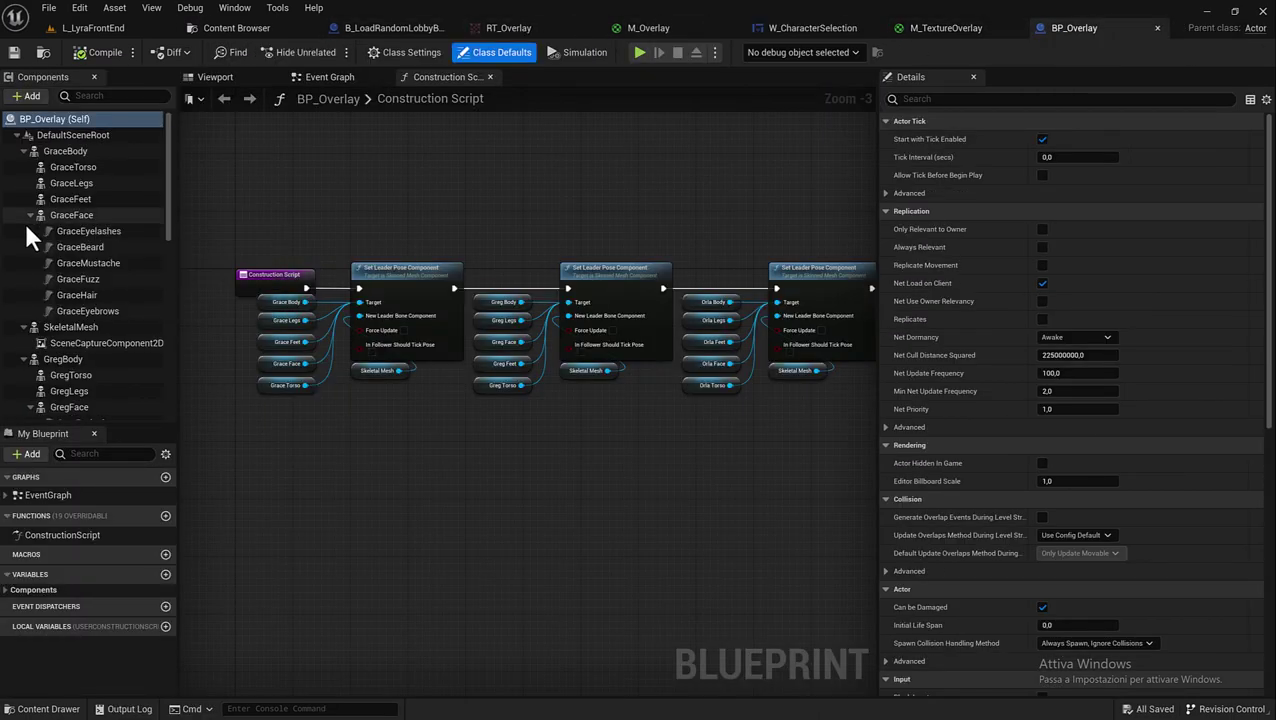
click(61, 246)
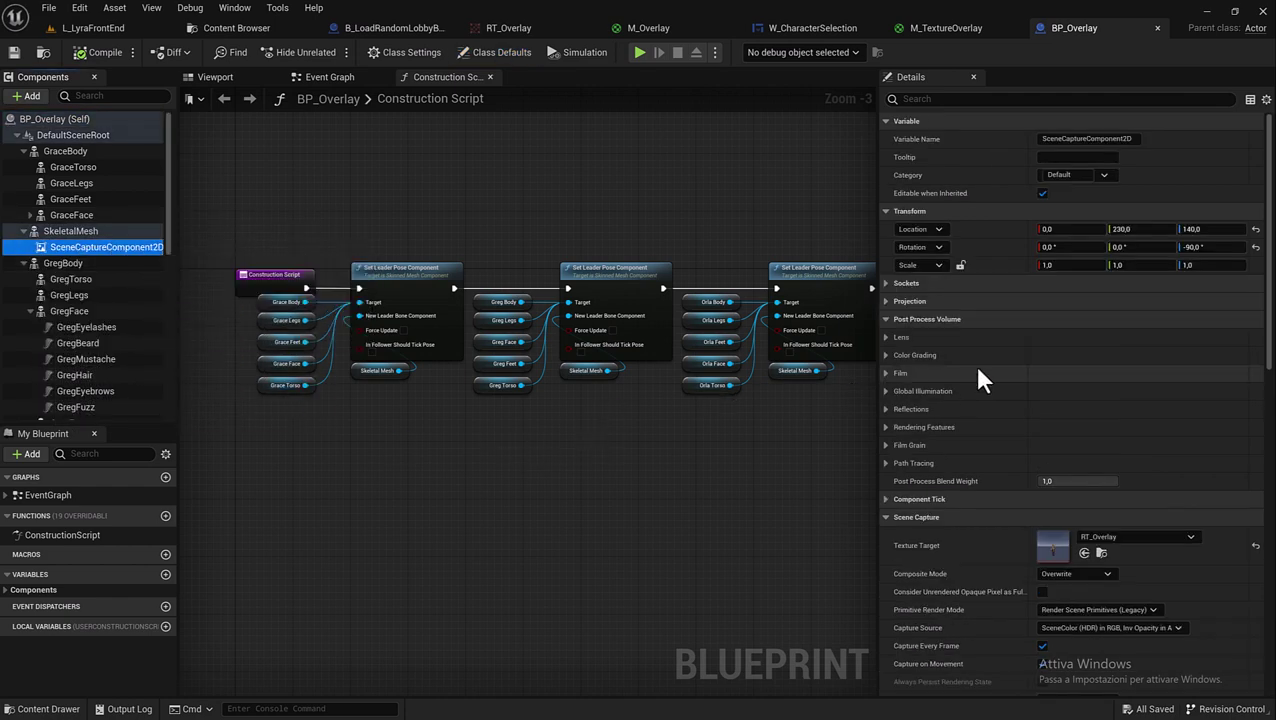
scroll(975, 368, down, 5)
scroll(975, 368, down, 3)
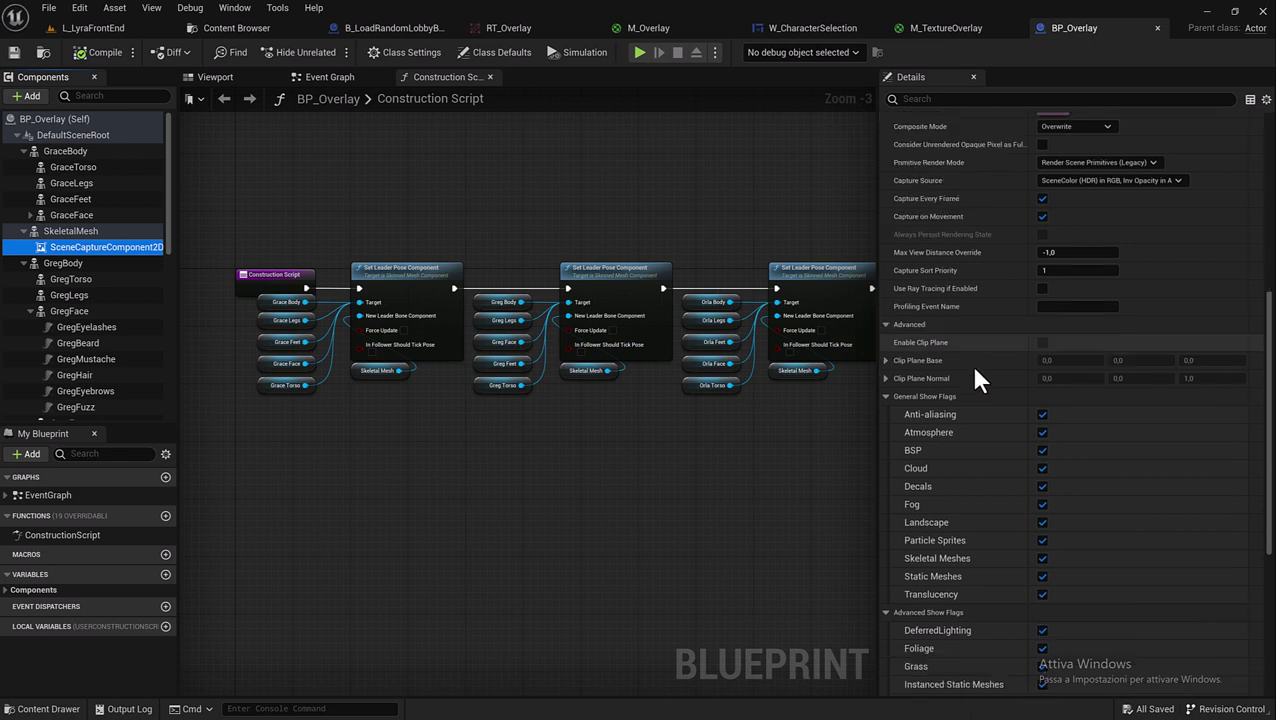
click(886, 376)
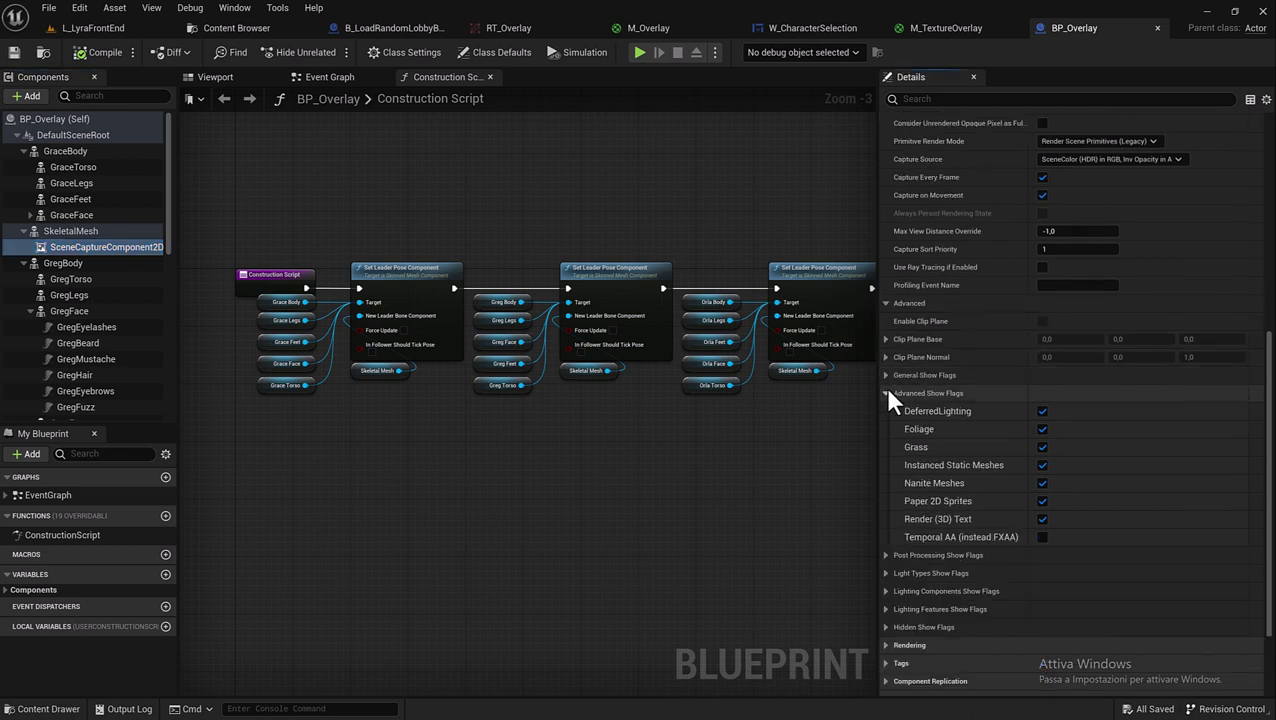
click(884, 391)
scroll(970, 380, up, 2)
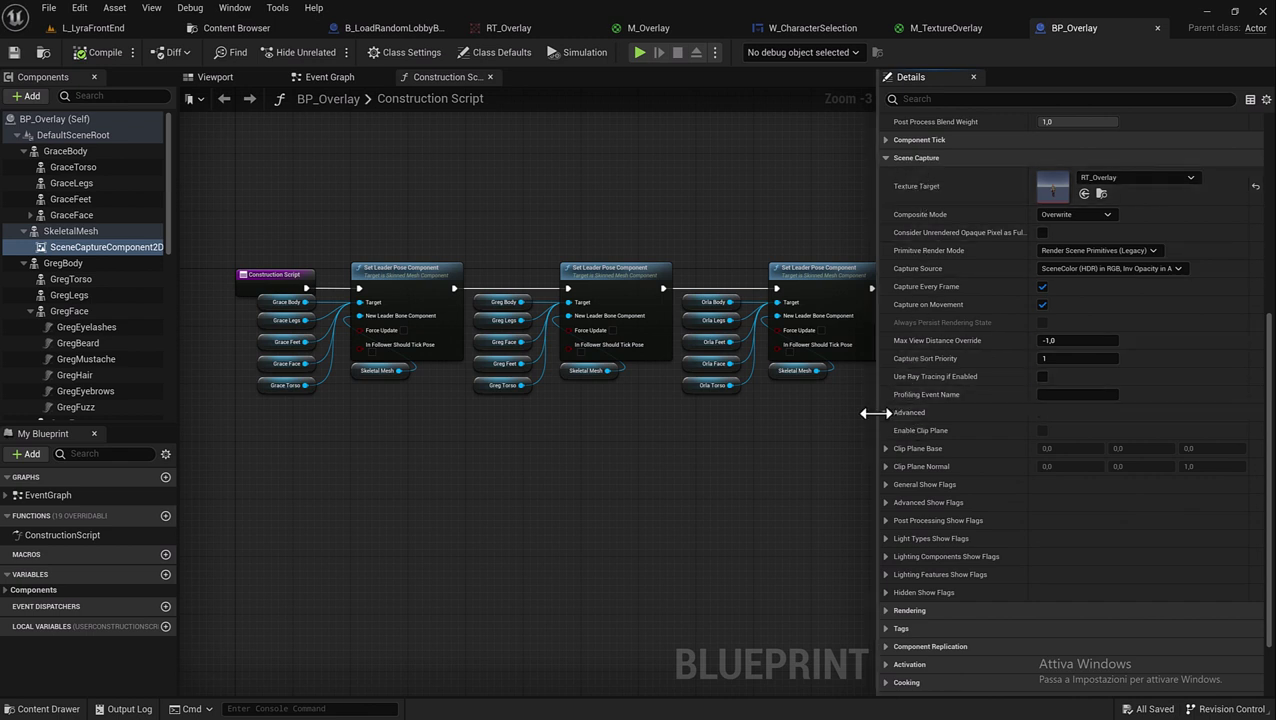
- Disable the Atmosphere general show flag and compile BP_Overlay
click(886, 484)
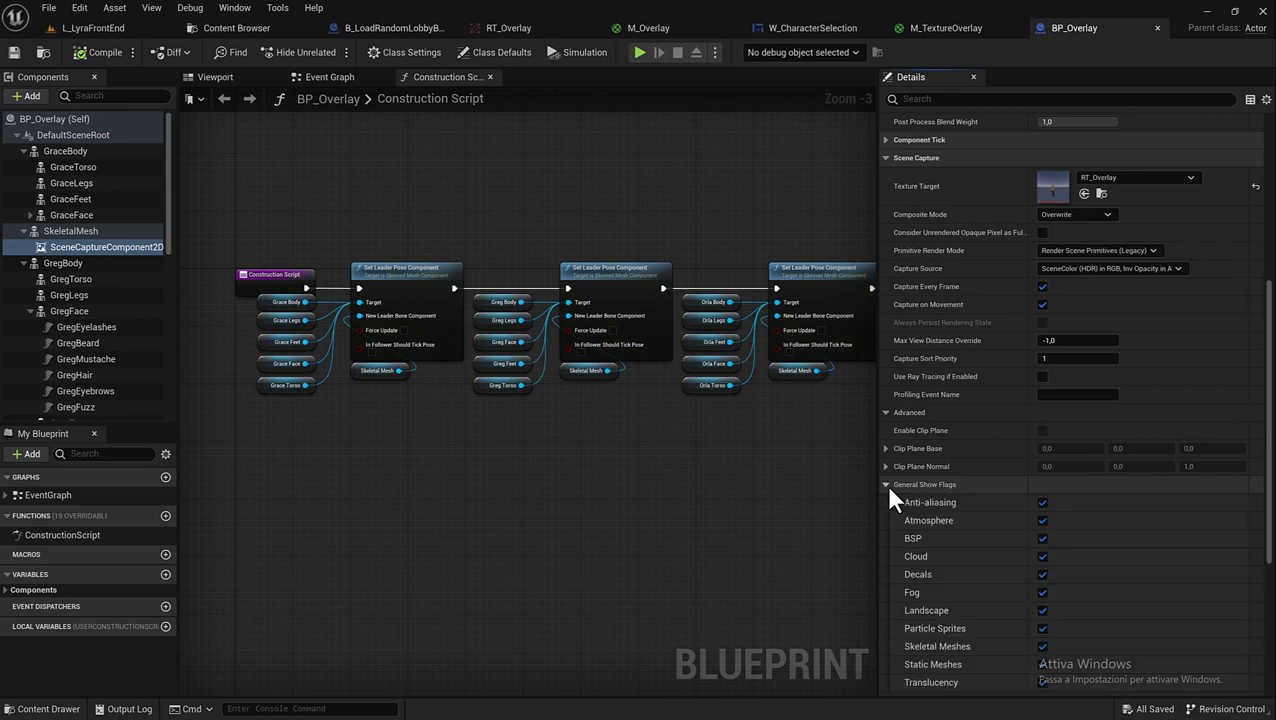
click(1042, 521)
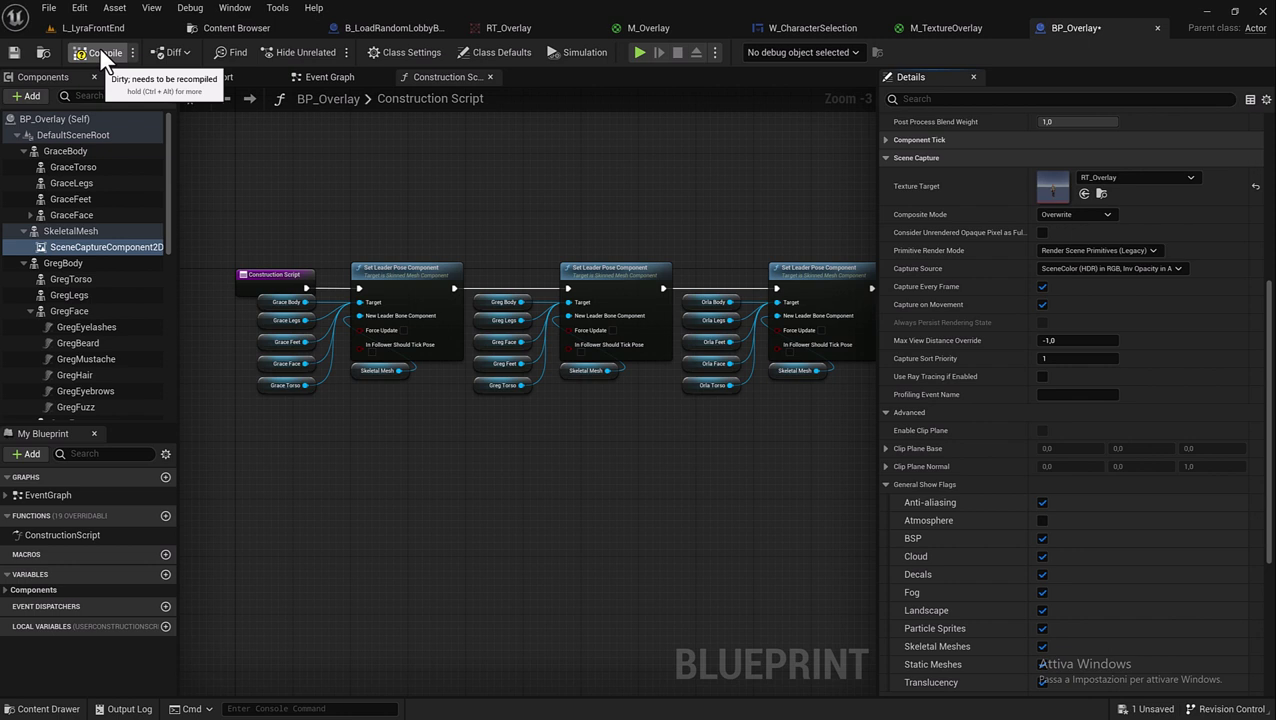
click(12, 52)
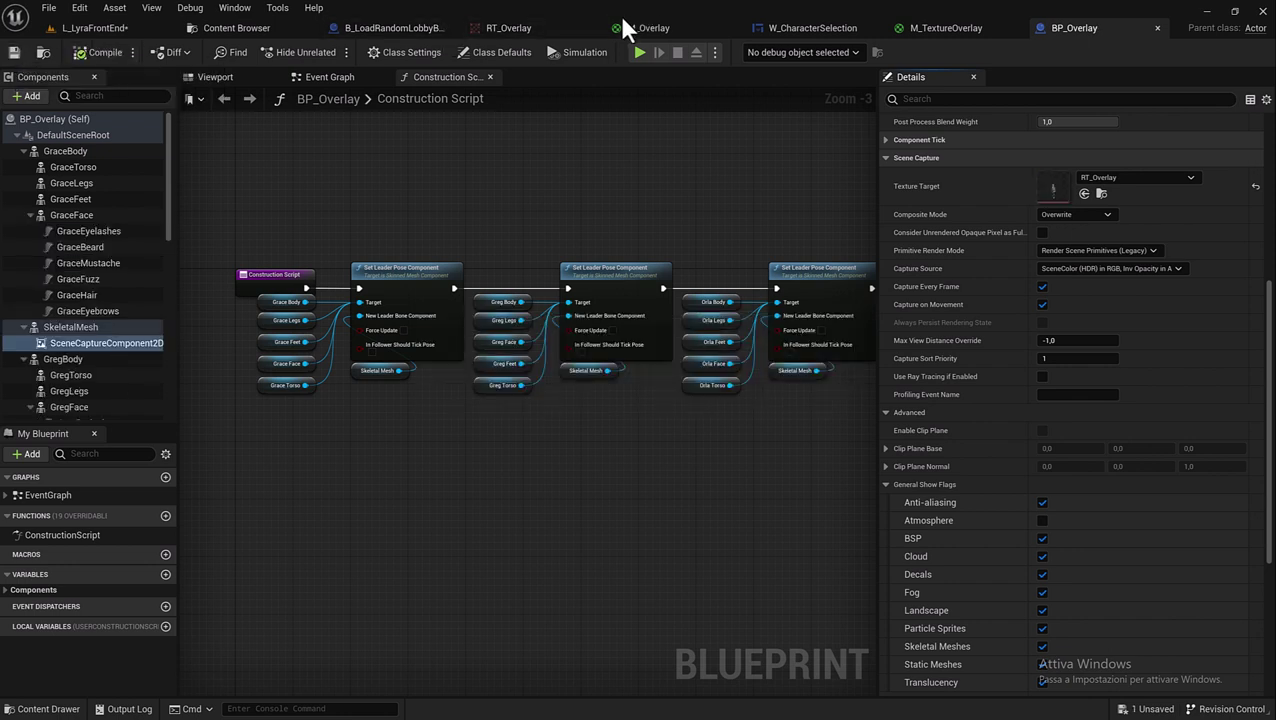
click(791, 26)
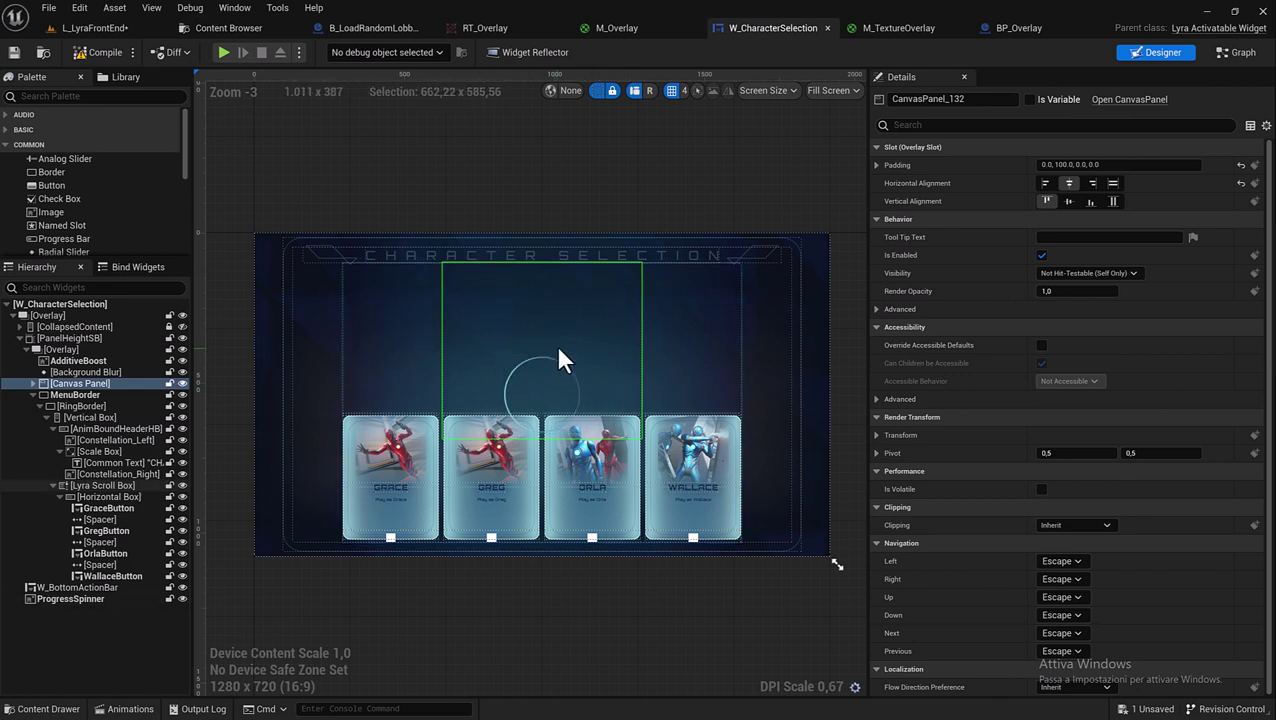
- Change the Lyra Scroll Box's scroll Orientation from Horizontal to Vertical
click(23, 347)
click(19, 337)
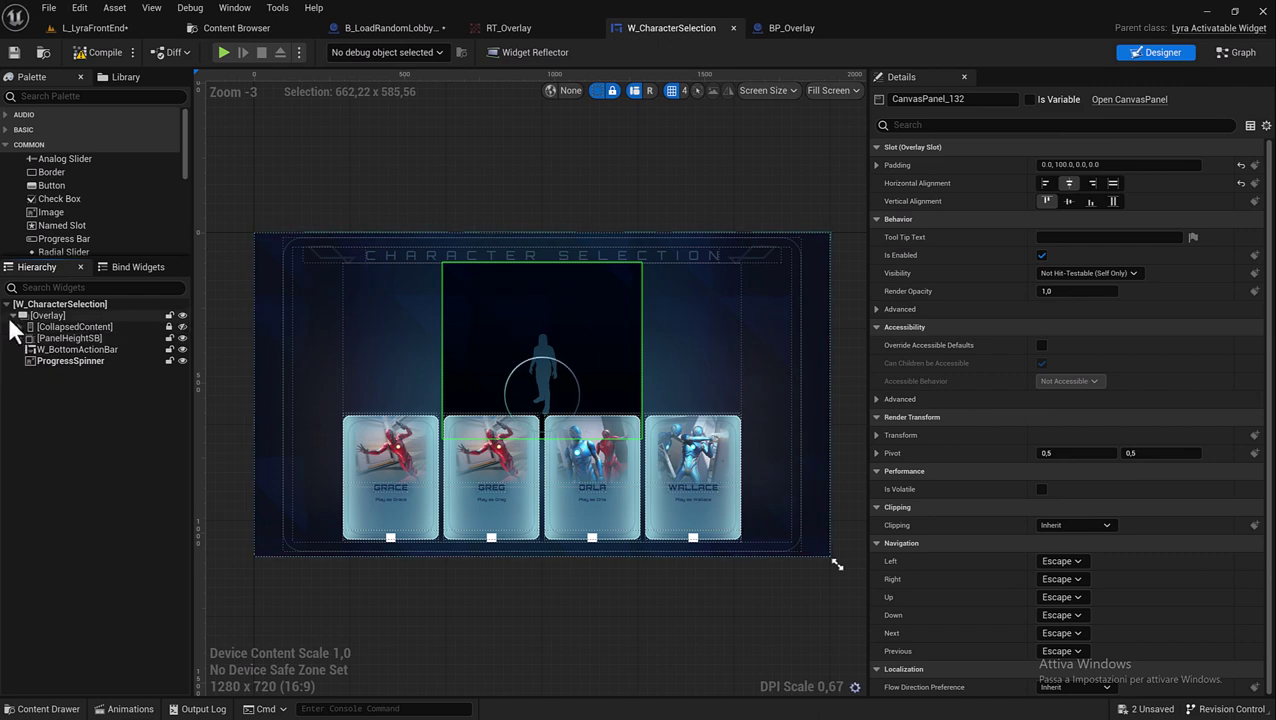
click(18, 337)
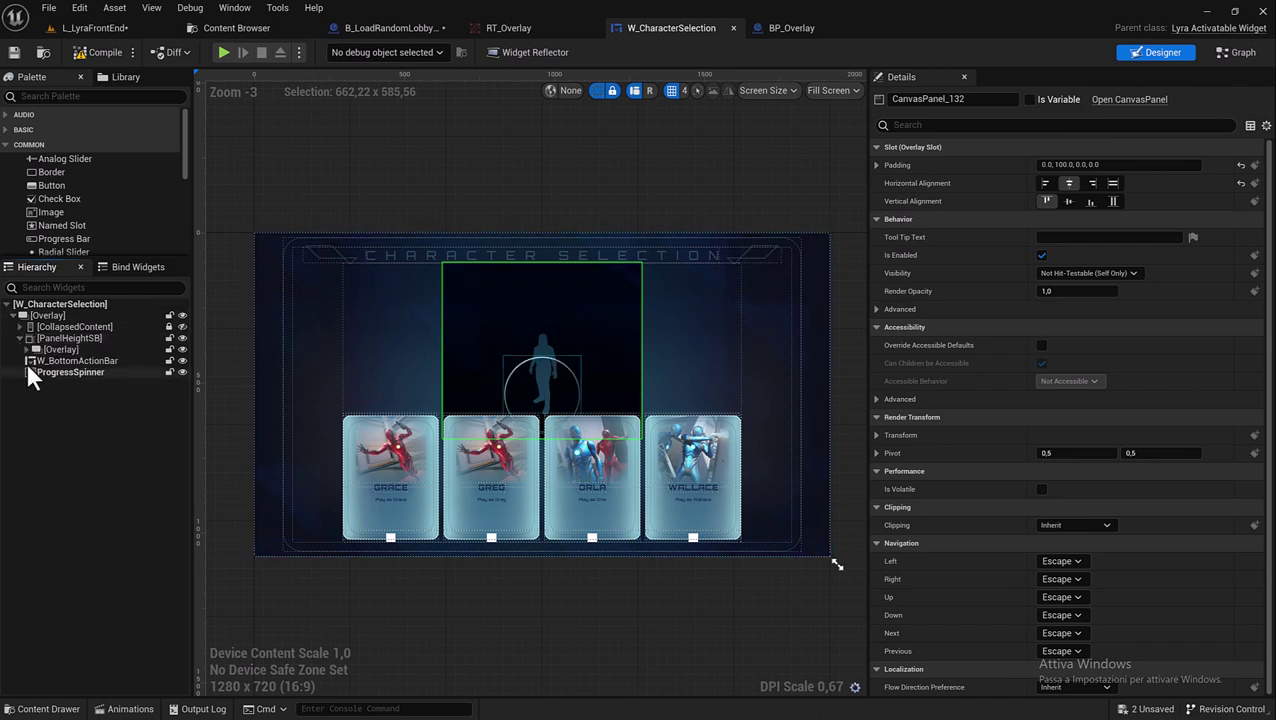
click(25, 348)
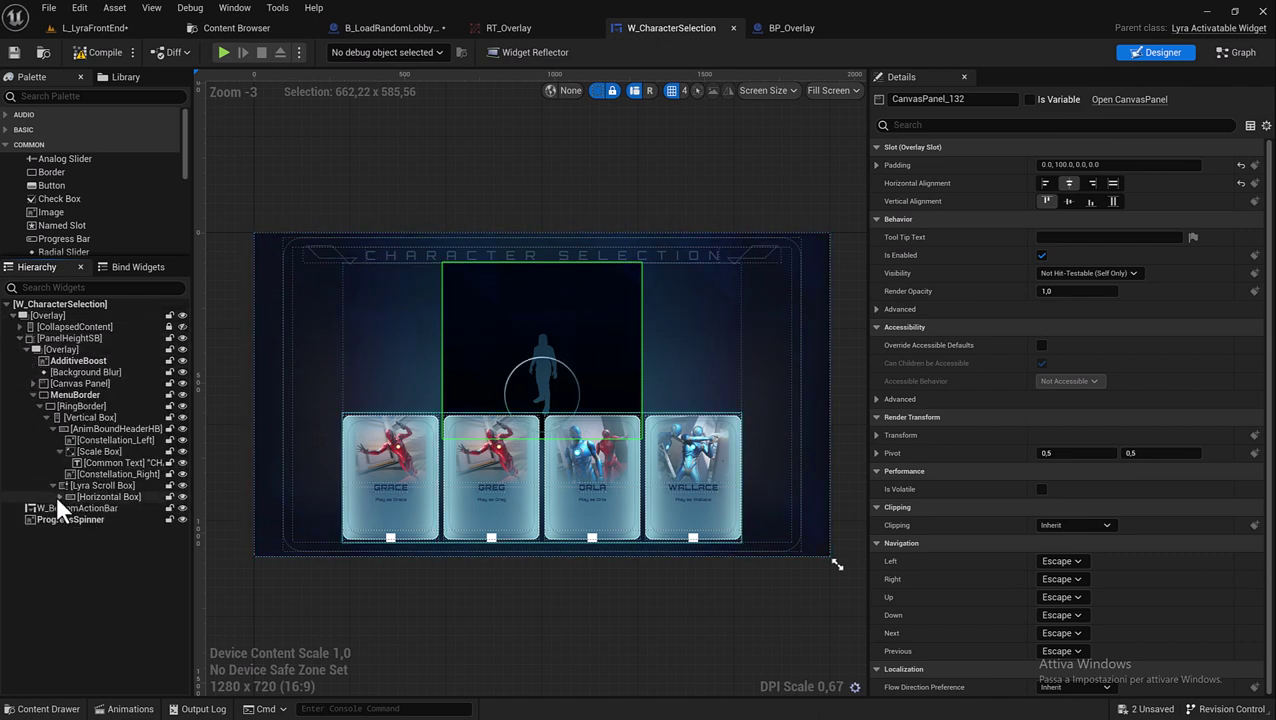
click(97, 485)
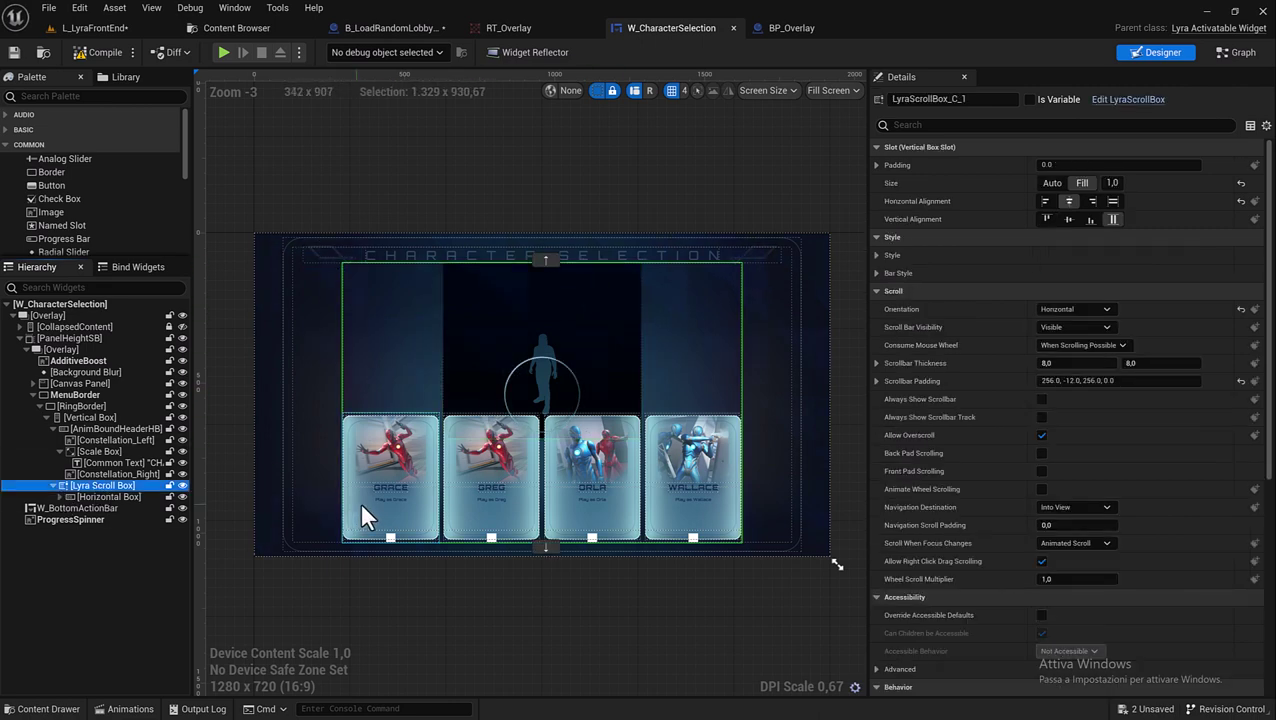
click(105, 497)
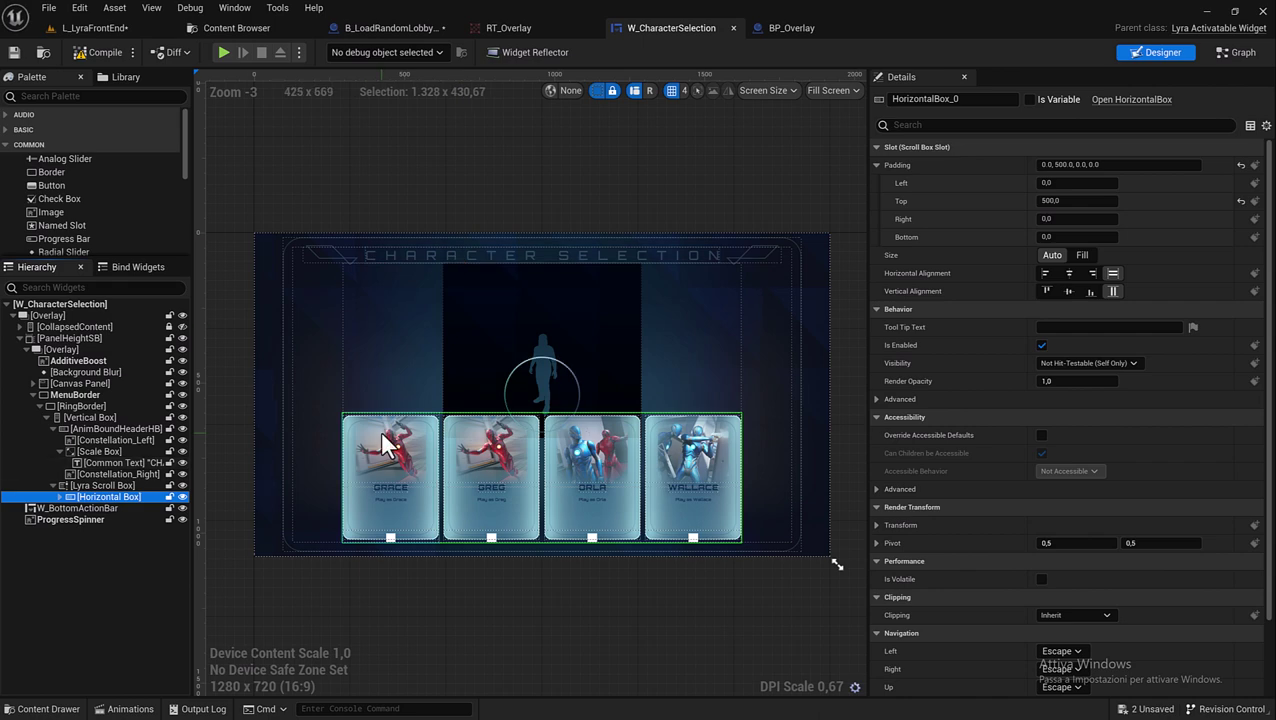
click(103, 484)
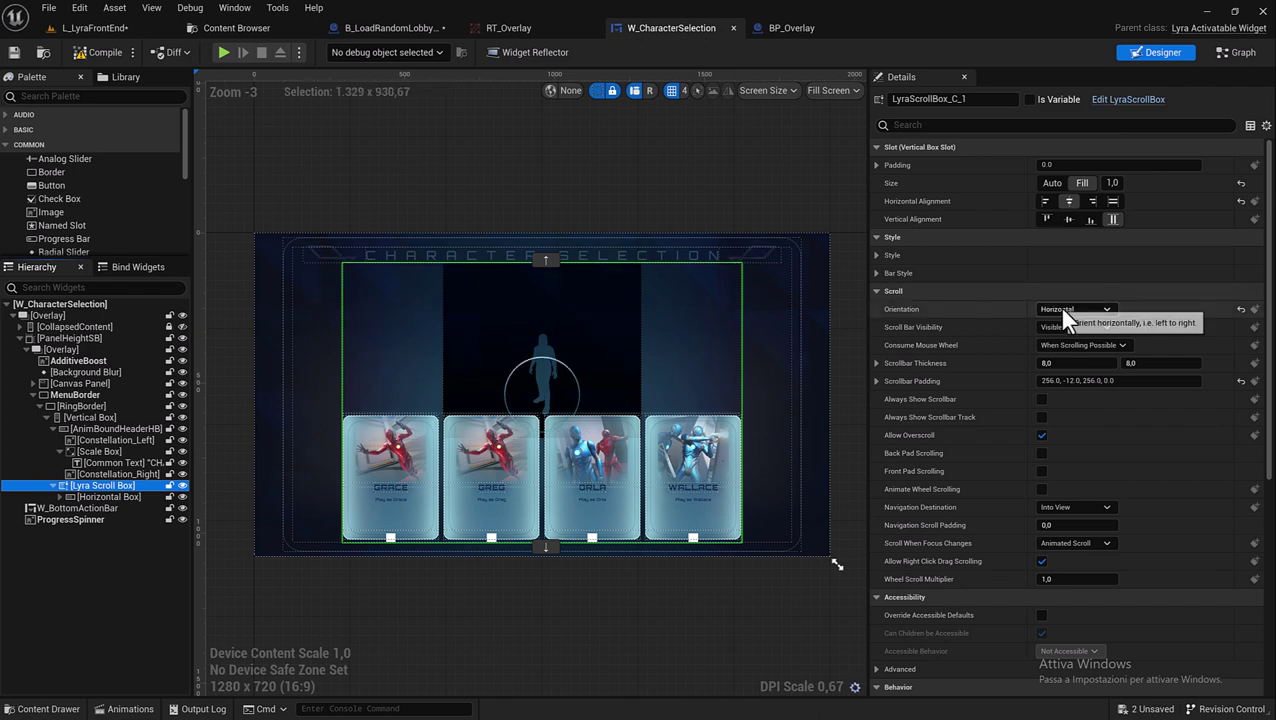
click(1106, 311)
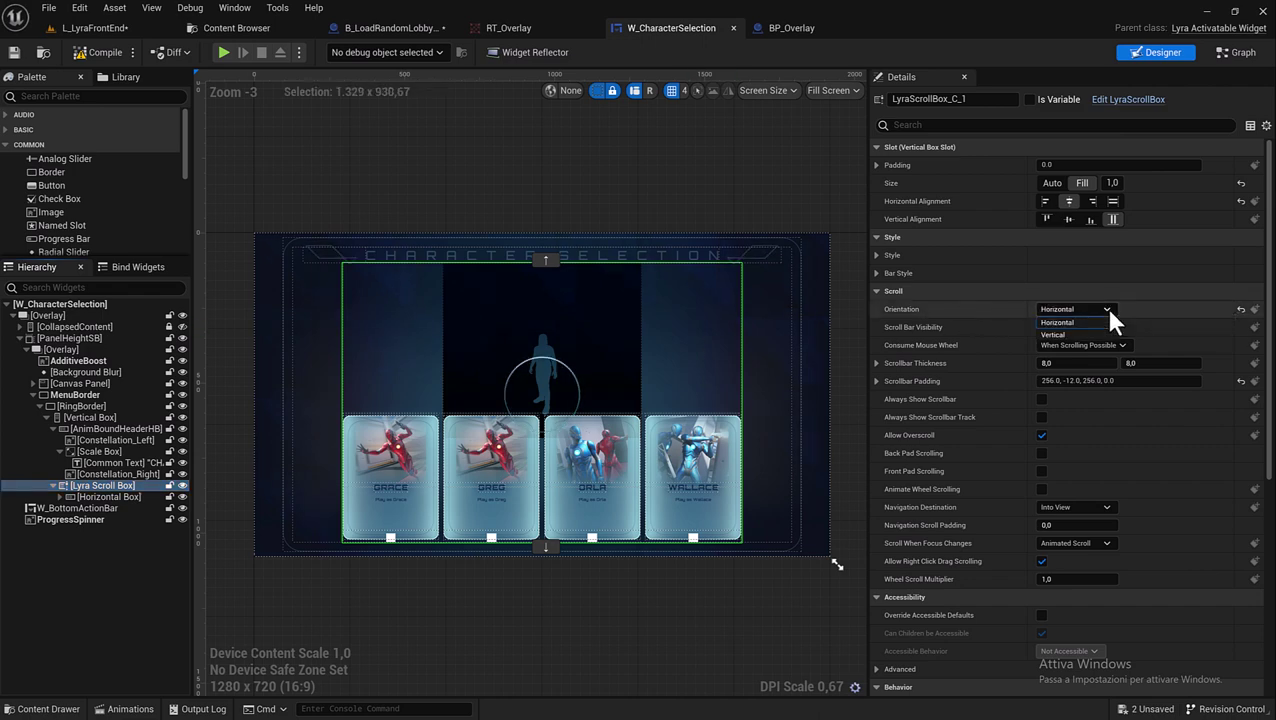
click(1091, 335)
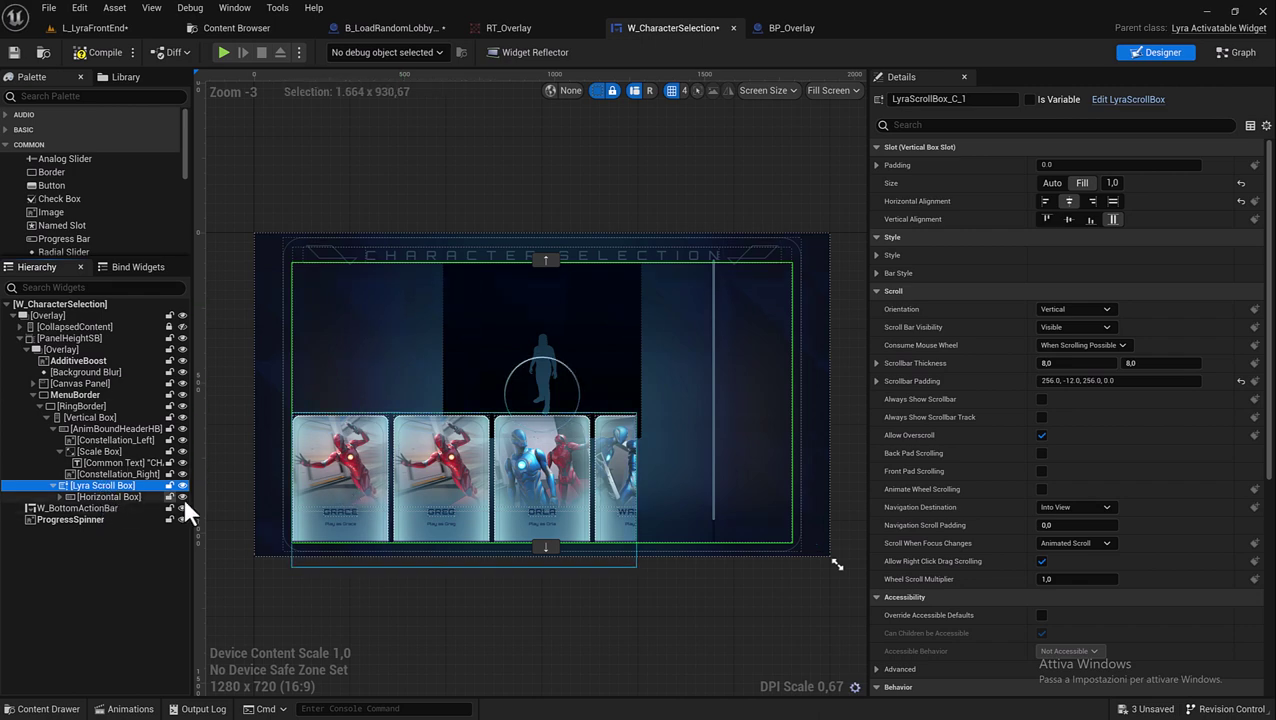
- Replace the Horizontal Box holding the character cards with a Vertical Box
right_click(110, 497)
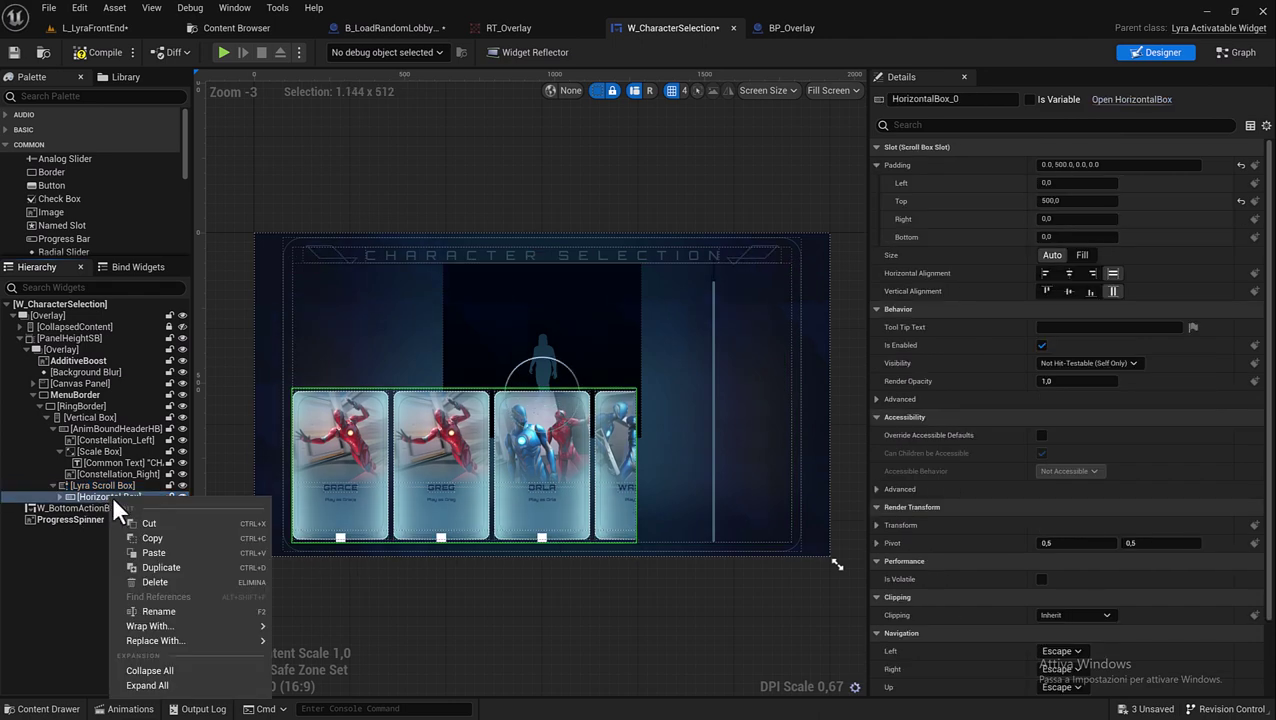
mouse_move(242, 639)
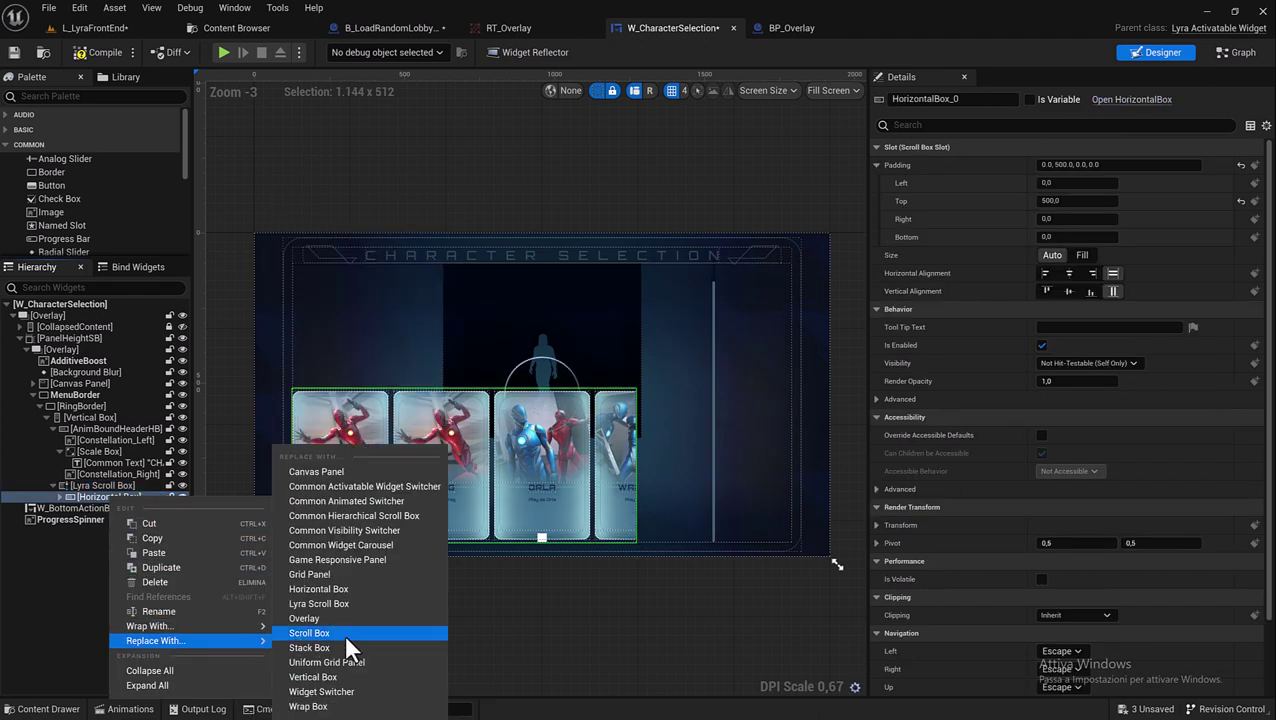
click(374, 677)
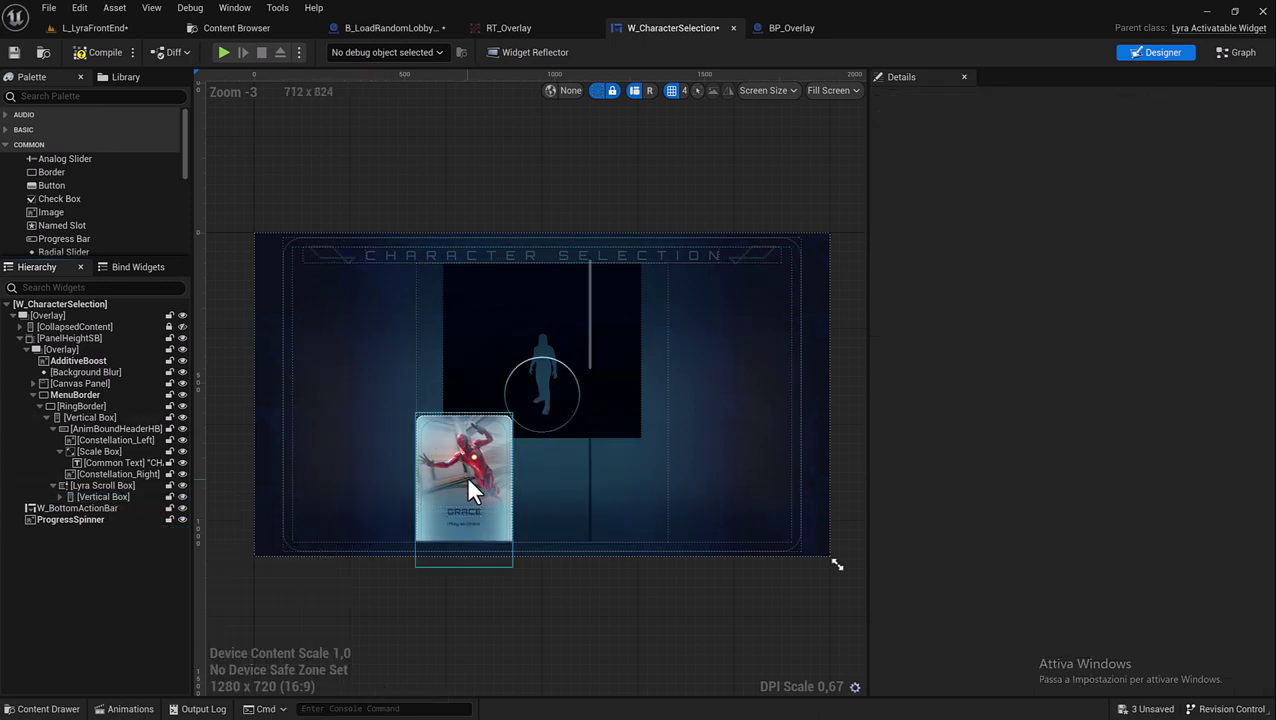
- Play a standalone preview to check the vertically scrolling cards, then close it
click(224, 52)
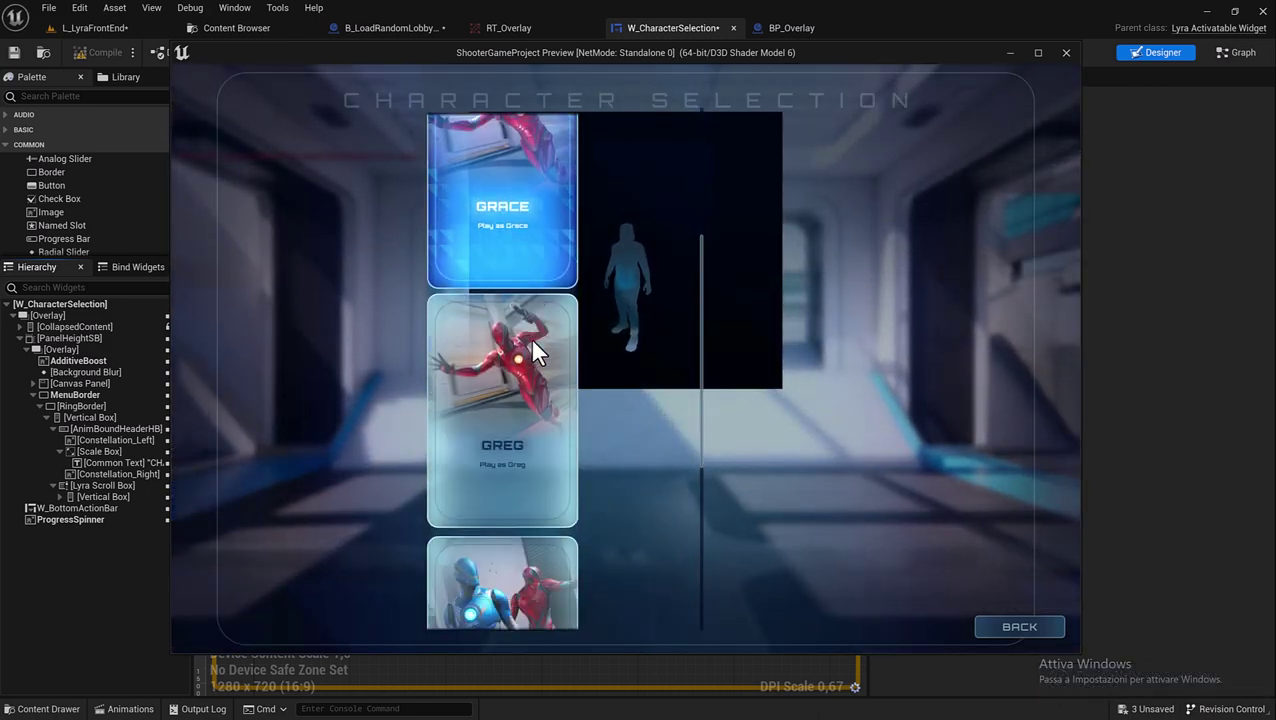
scroll(529, 336, down, 5)
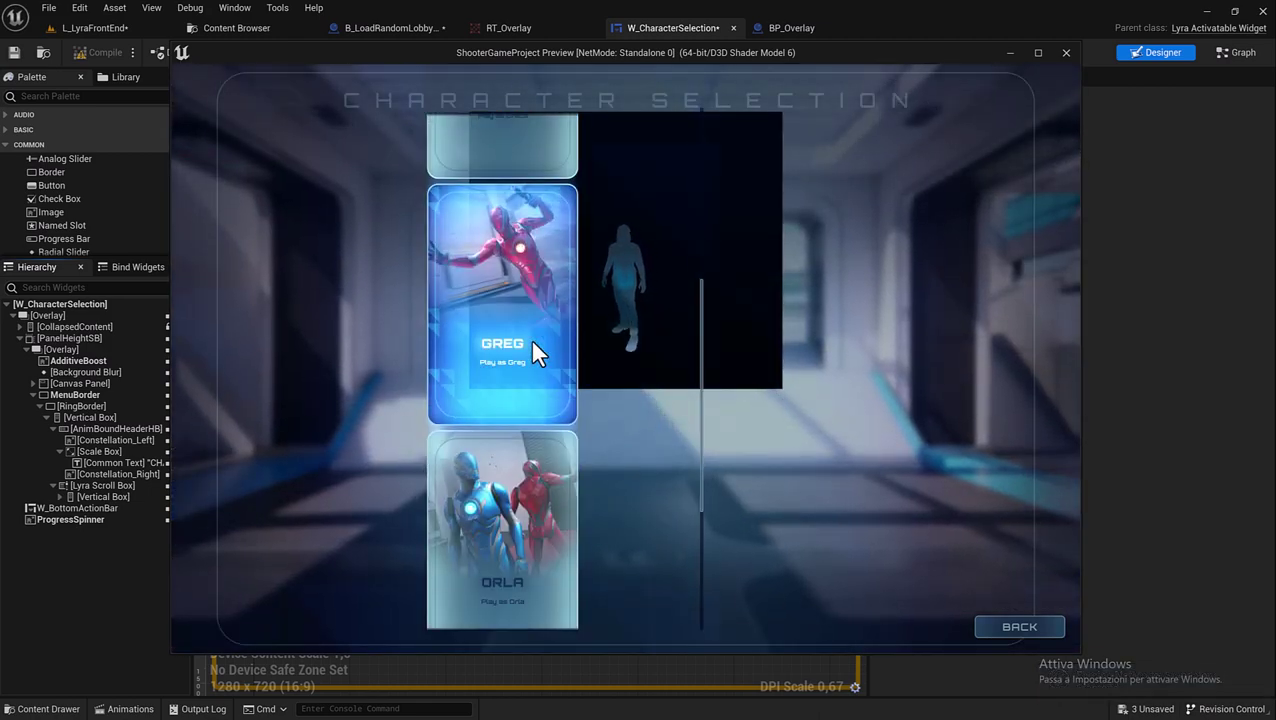
click(1066, 53)
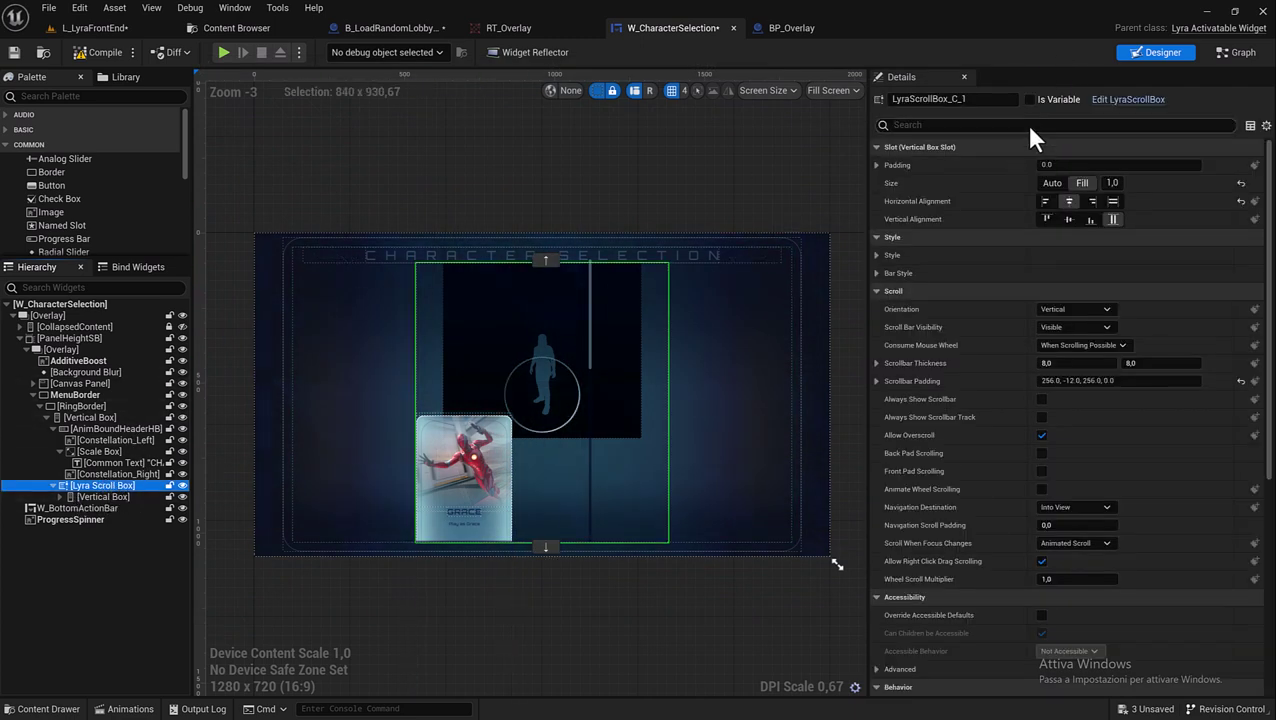
- Left-align the scroll box, then give the Vertical Box Fill size and Fill horizontal alignment
click(1046, 201)
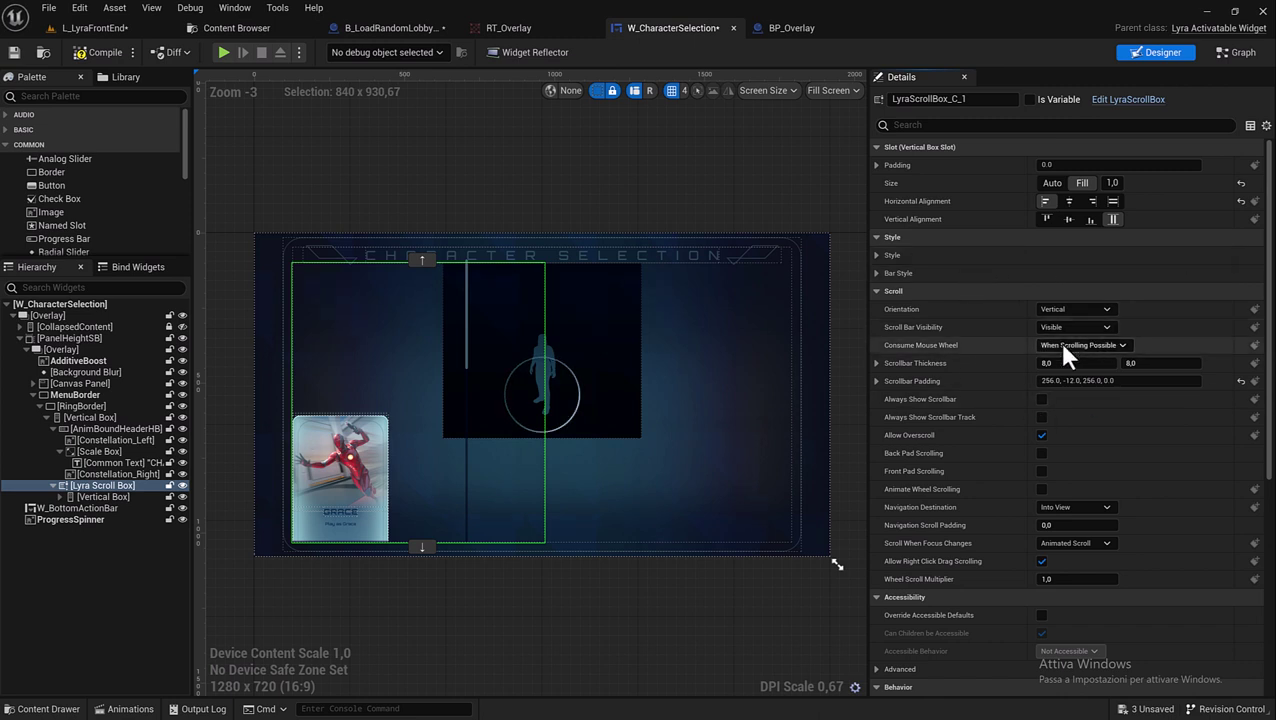
click(105, 496)
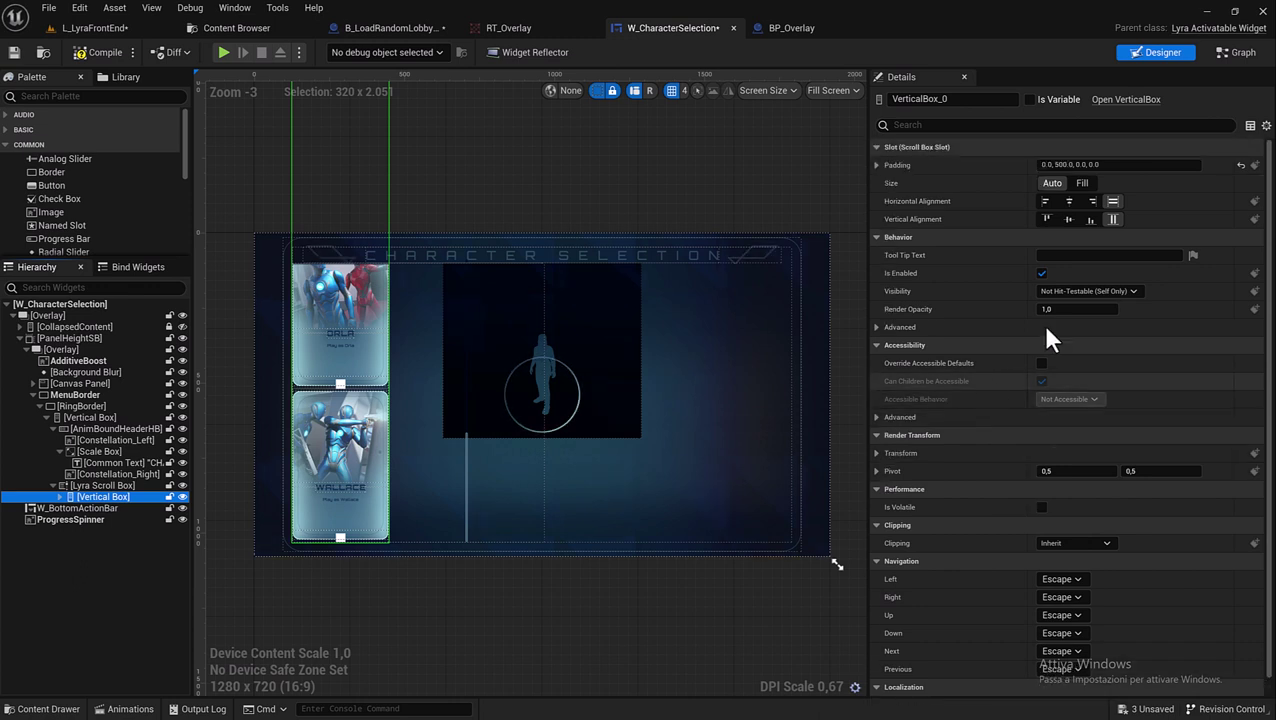
click(1085, 184)
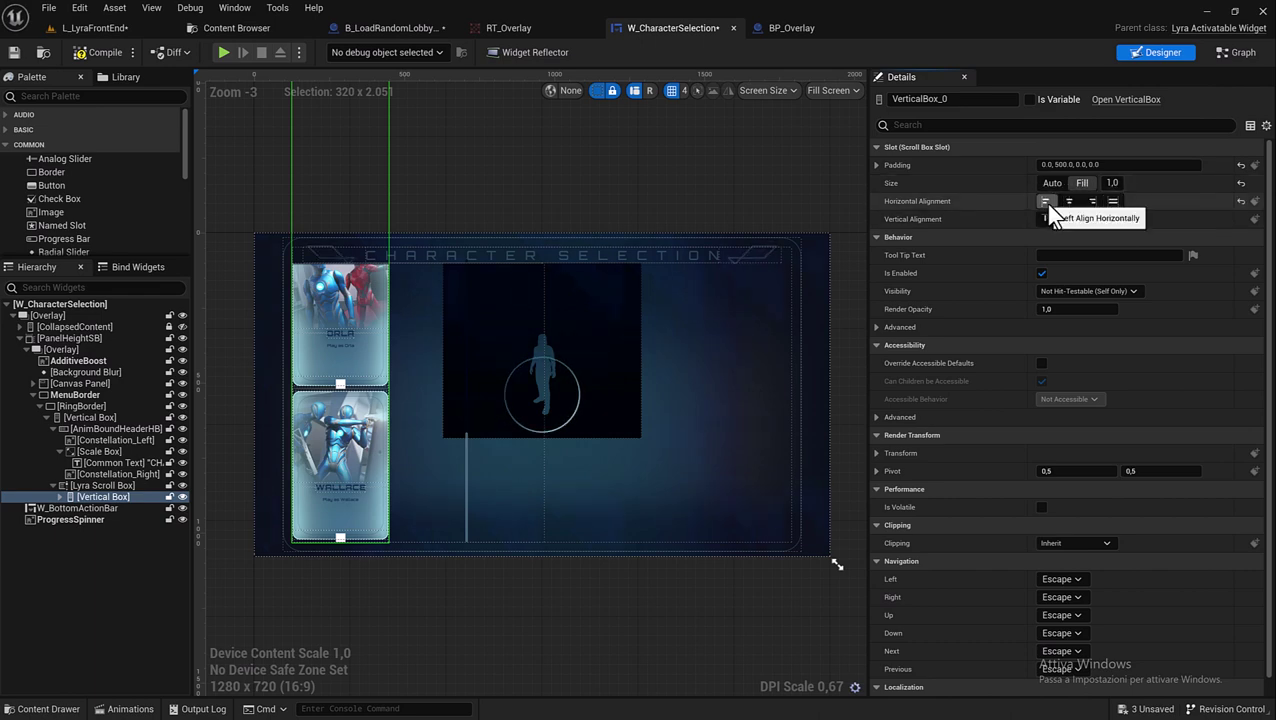
click(1112, 201)
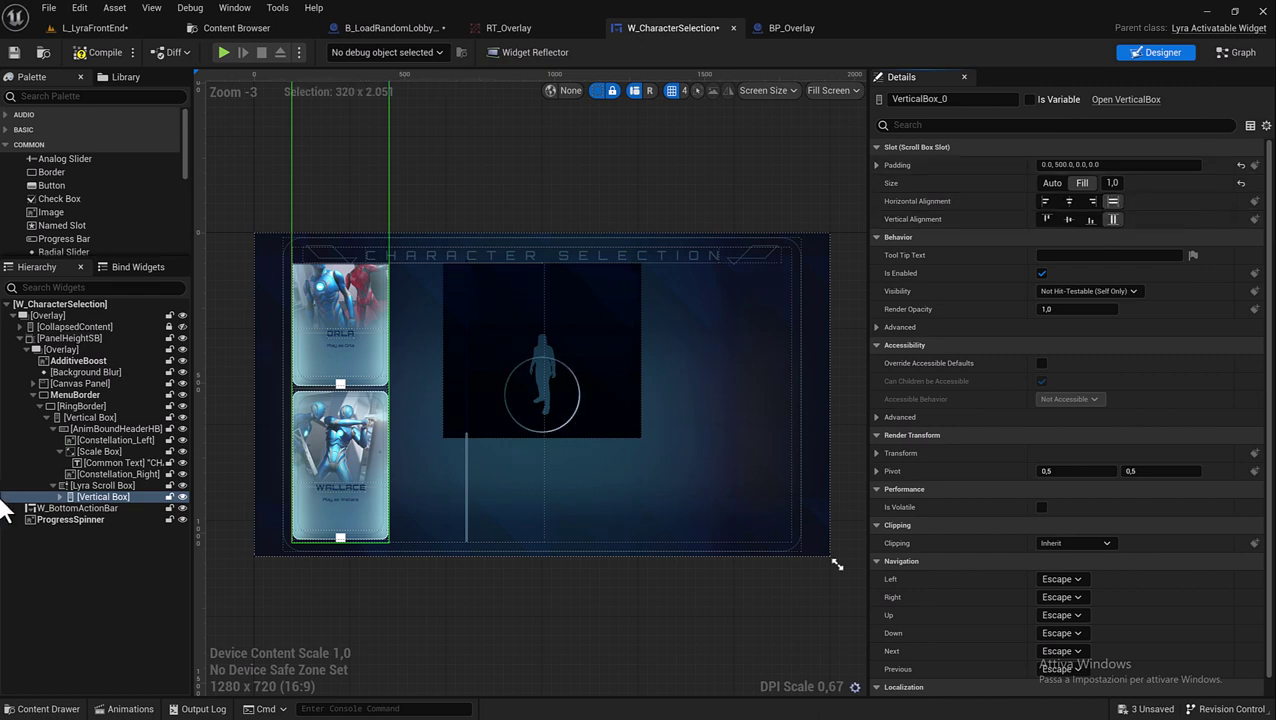
click(90, 484)
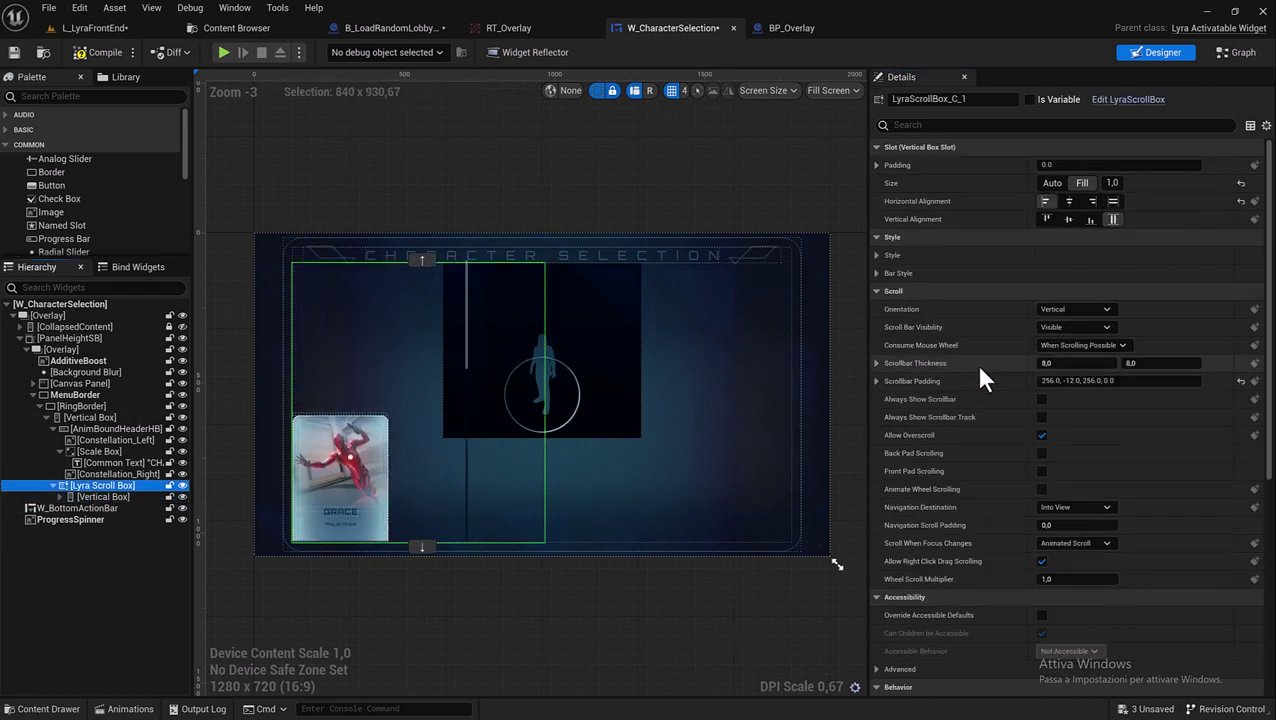
- Set the Lyra Scroll Box's scrollbar thickness to 30
scroll(1135, 275, down, 3)
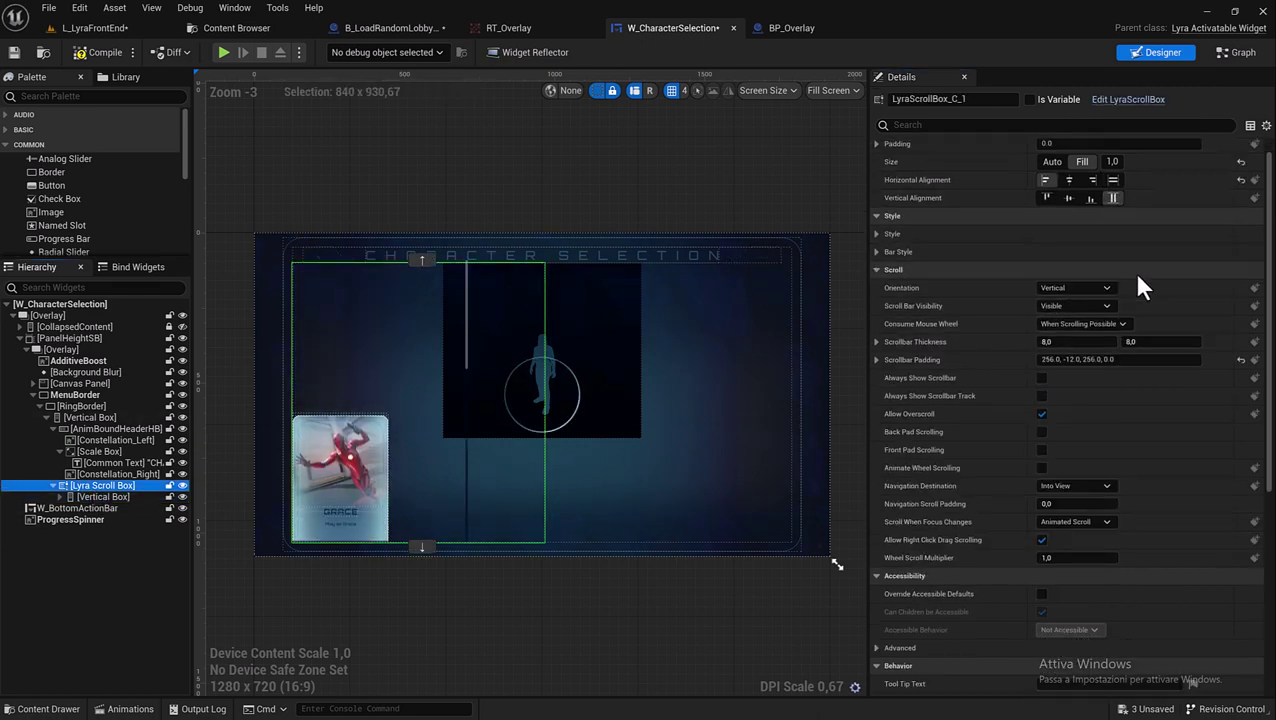
scroll(1140, 280, down, 1)
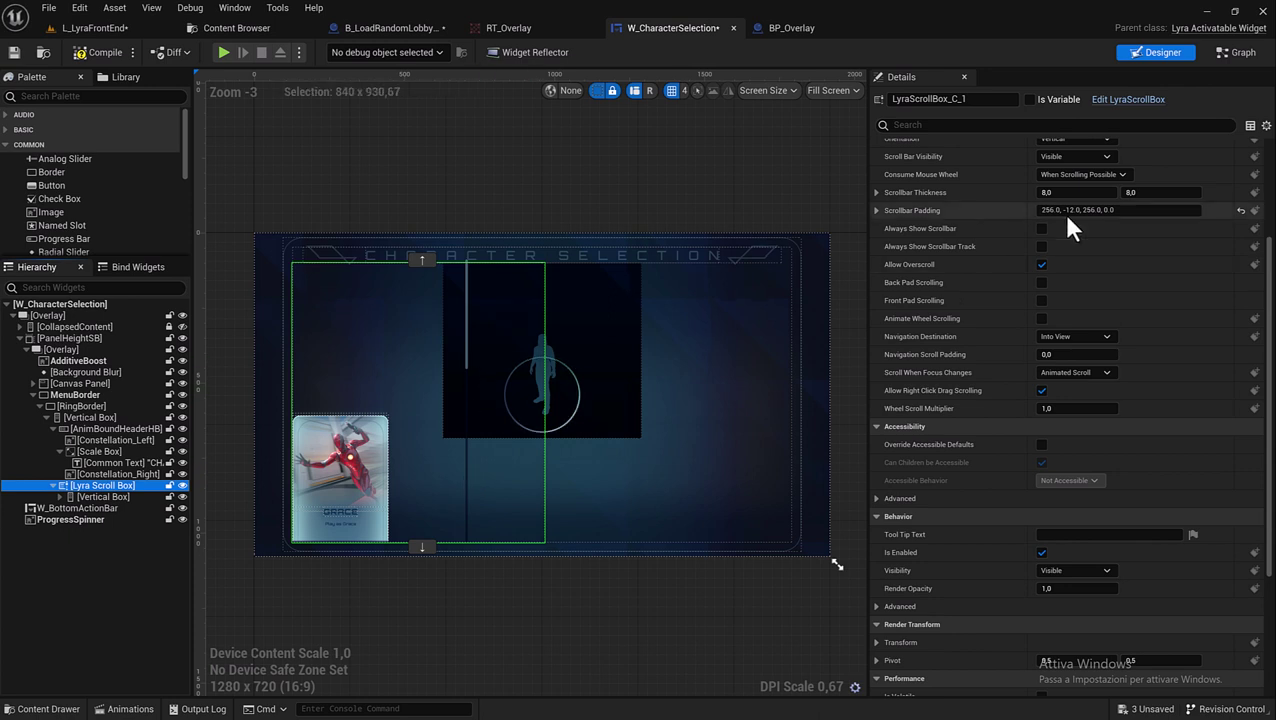
scroll(1118, 280, up, 2)
scroll(1119, 282, up, 1)
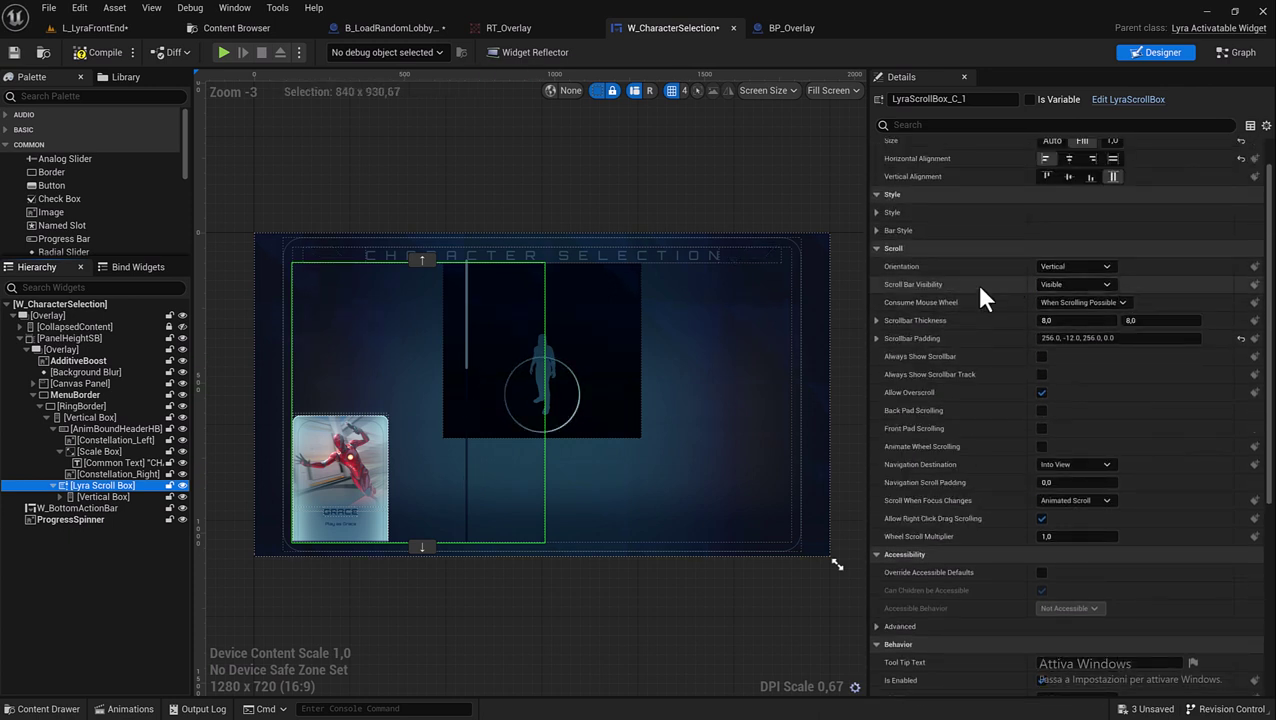
click(875, 320)
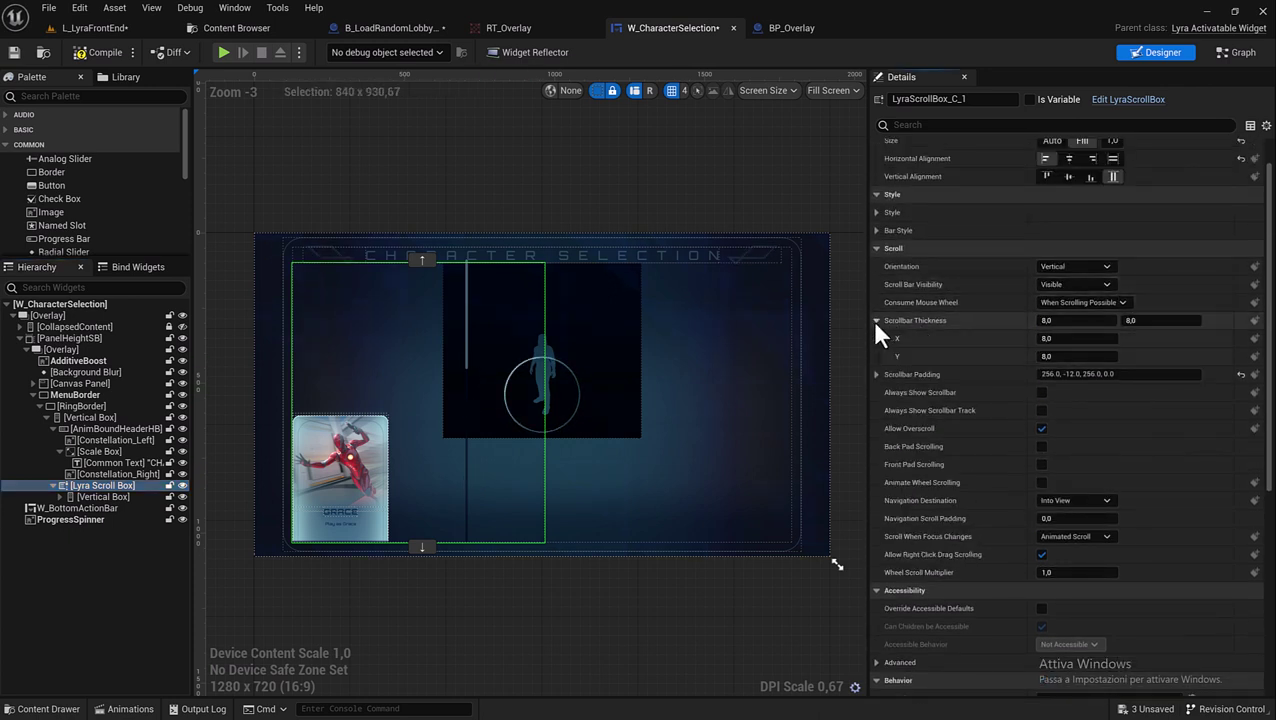
click(876, 374)
click(1057, 324)
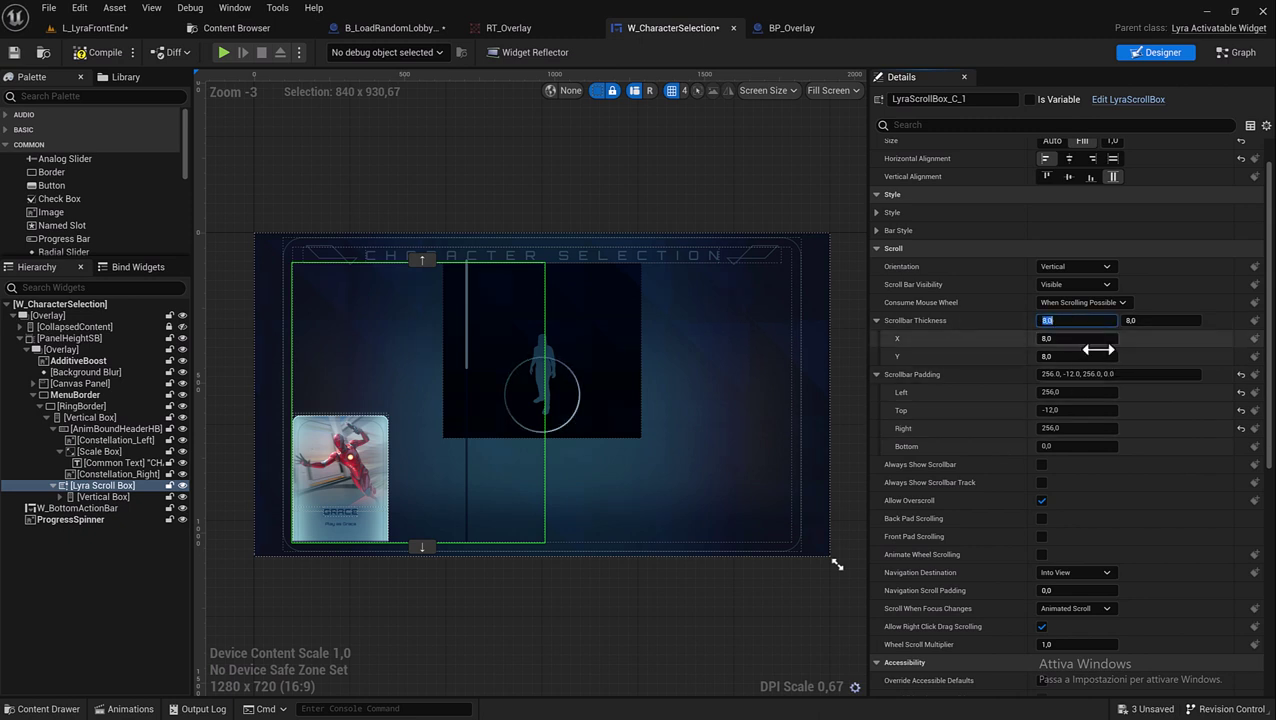
text(30)
key(Return)
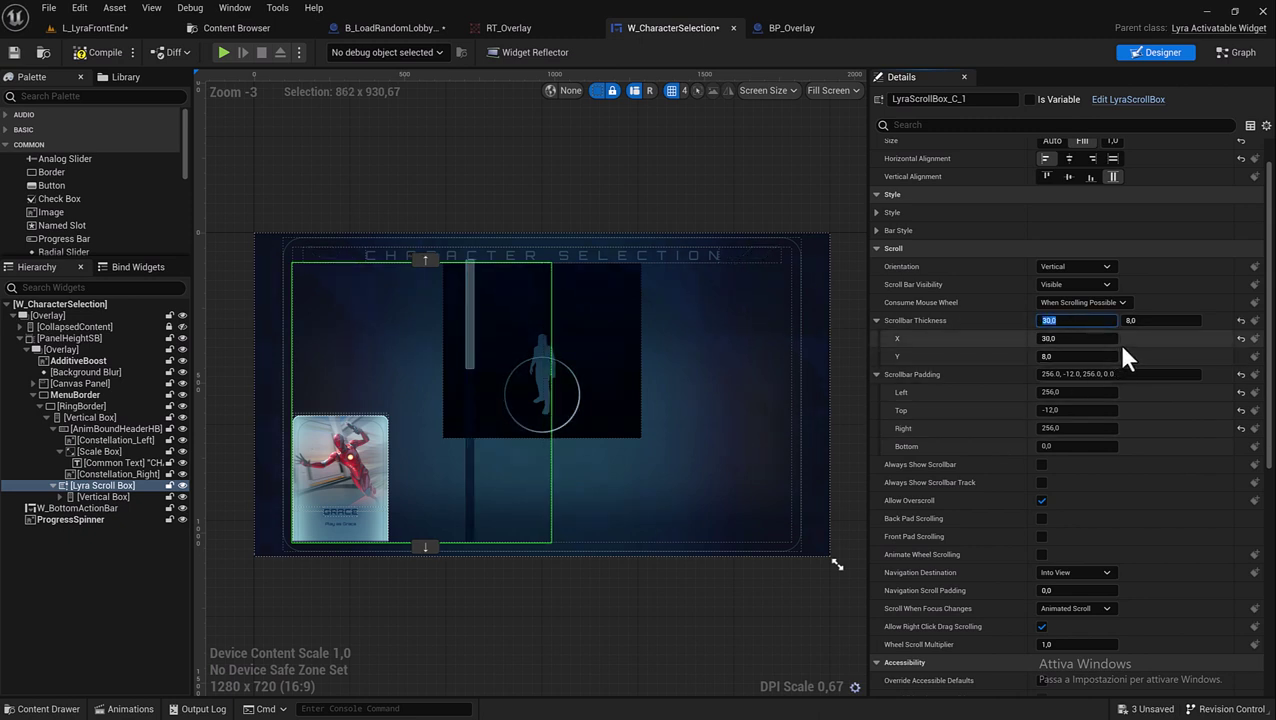
- Set scrollbar padding to 30 on the left and 0 on top, right and bottom
click(1071, 393)
text(0)
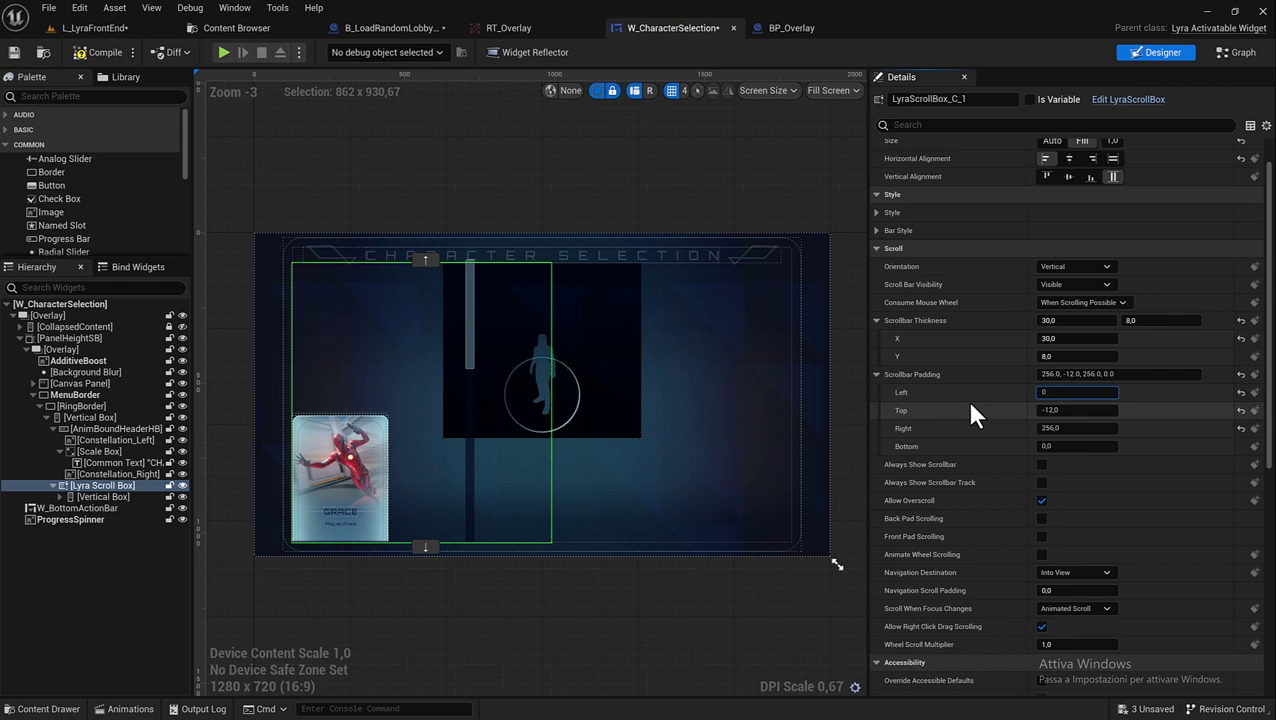
key(Tab)
text(0)
key(Tab)
text(0)
key(Tab)
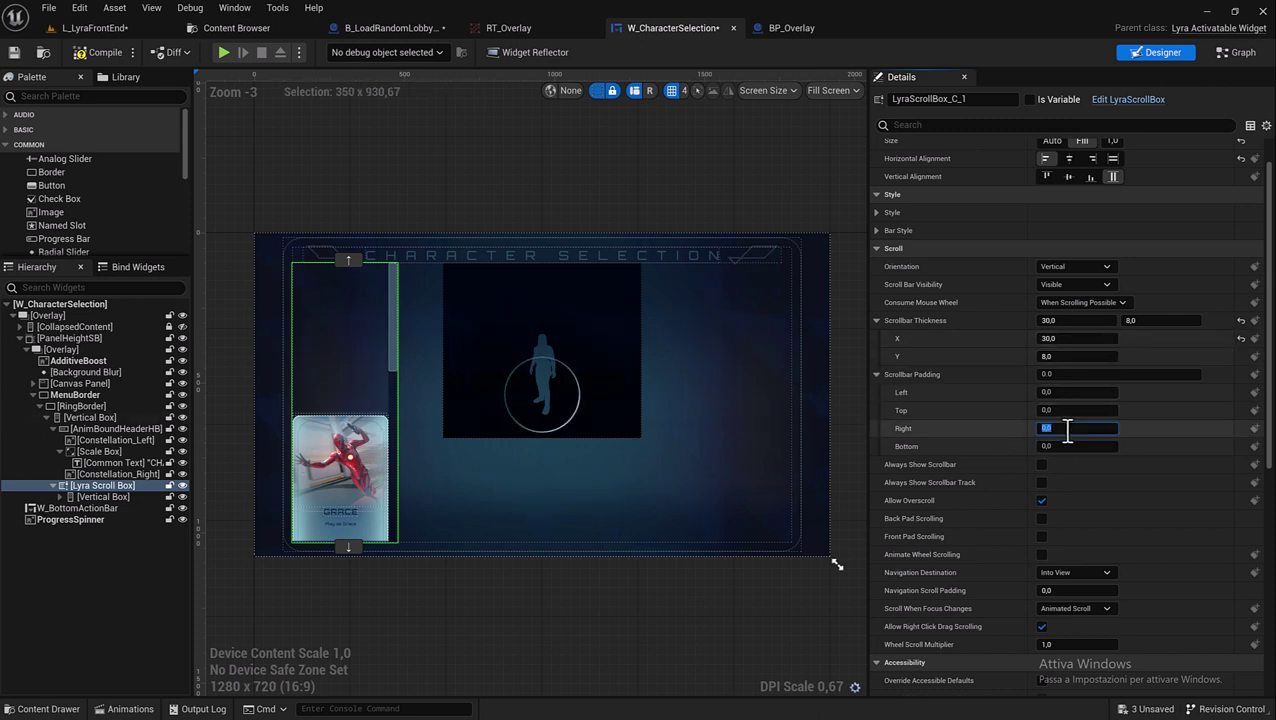
click(1057, 392)
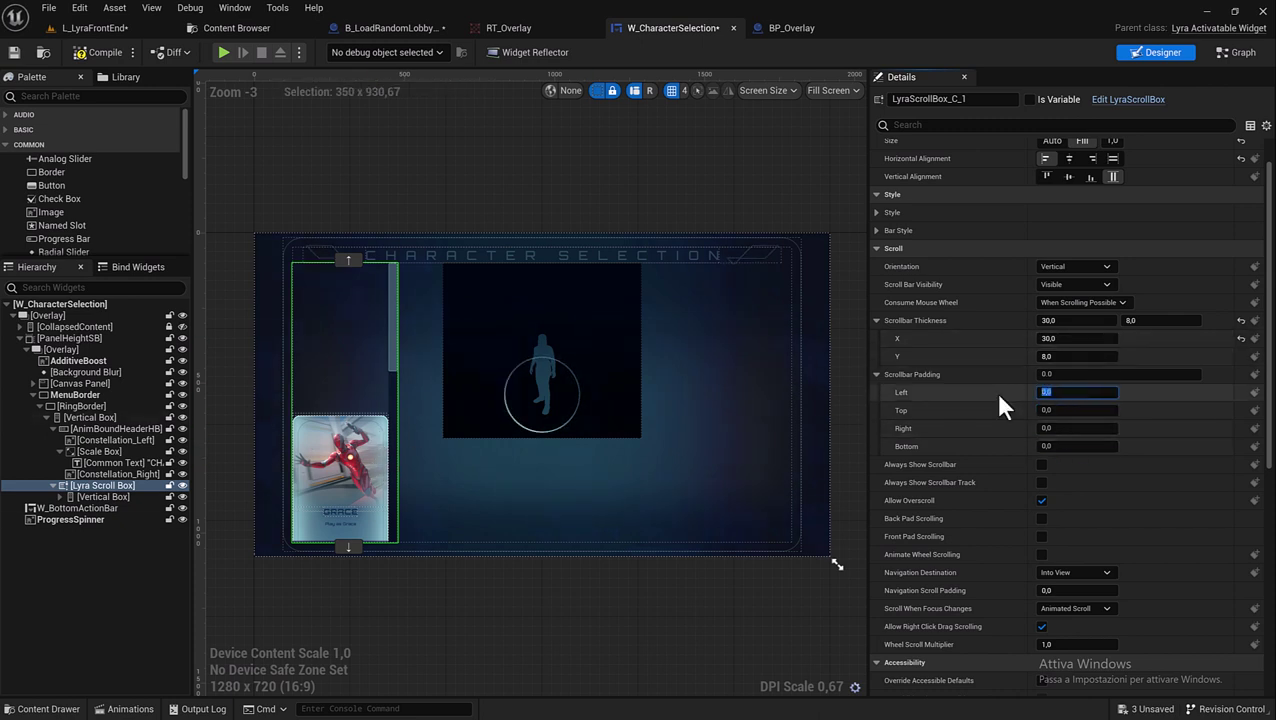
text(20)
key(Return)
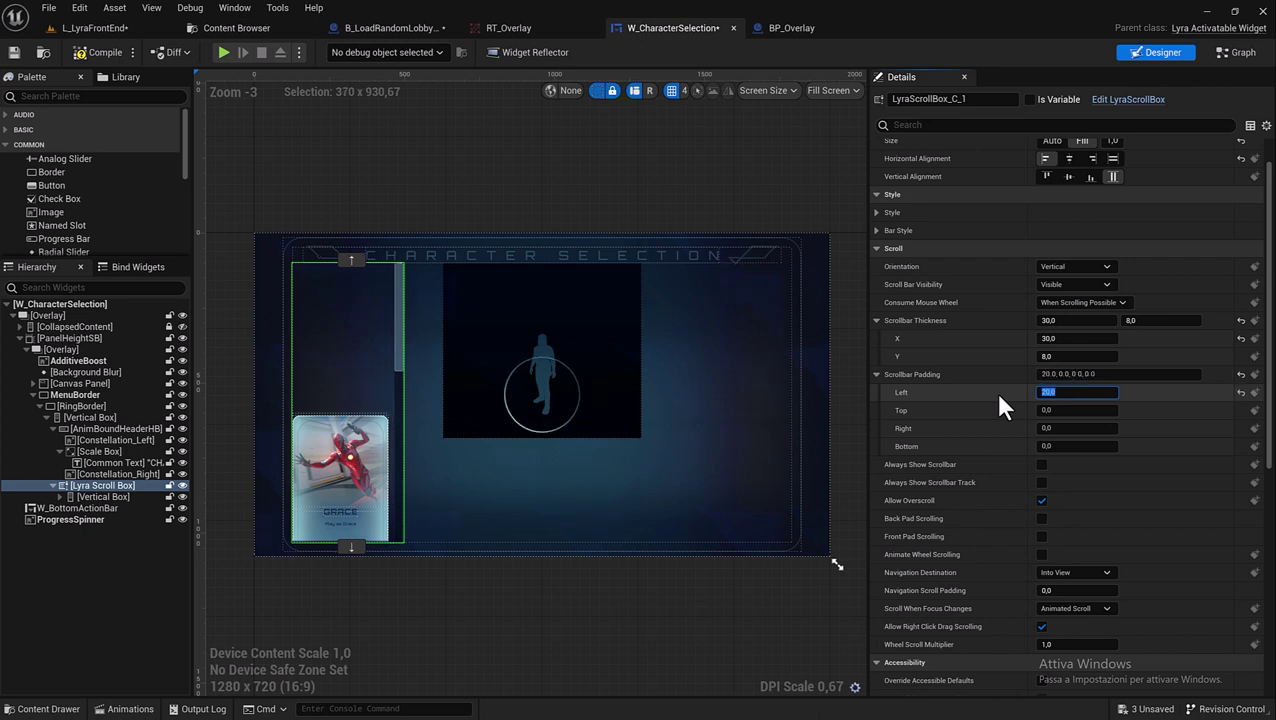
text(30)
key(Return)
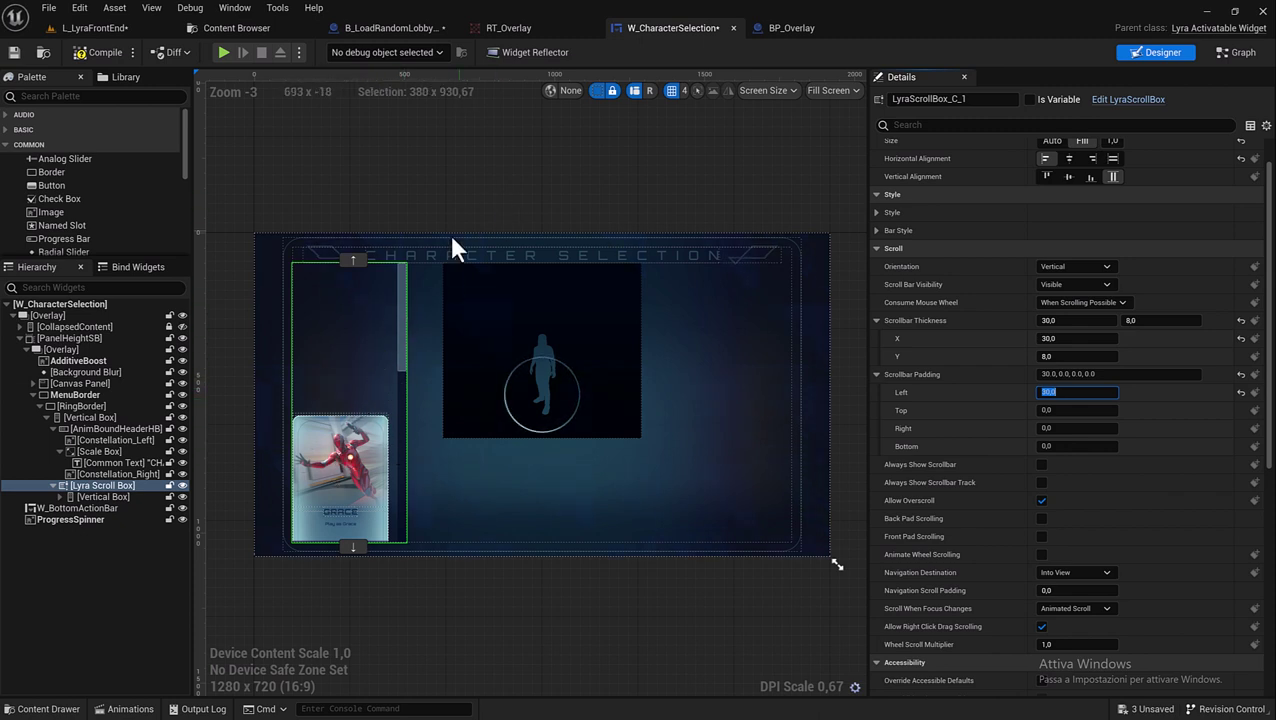
click(92, 487)
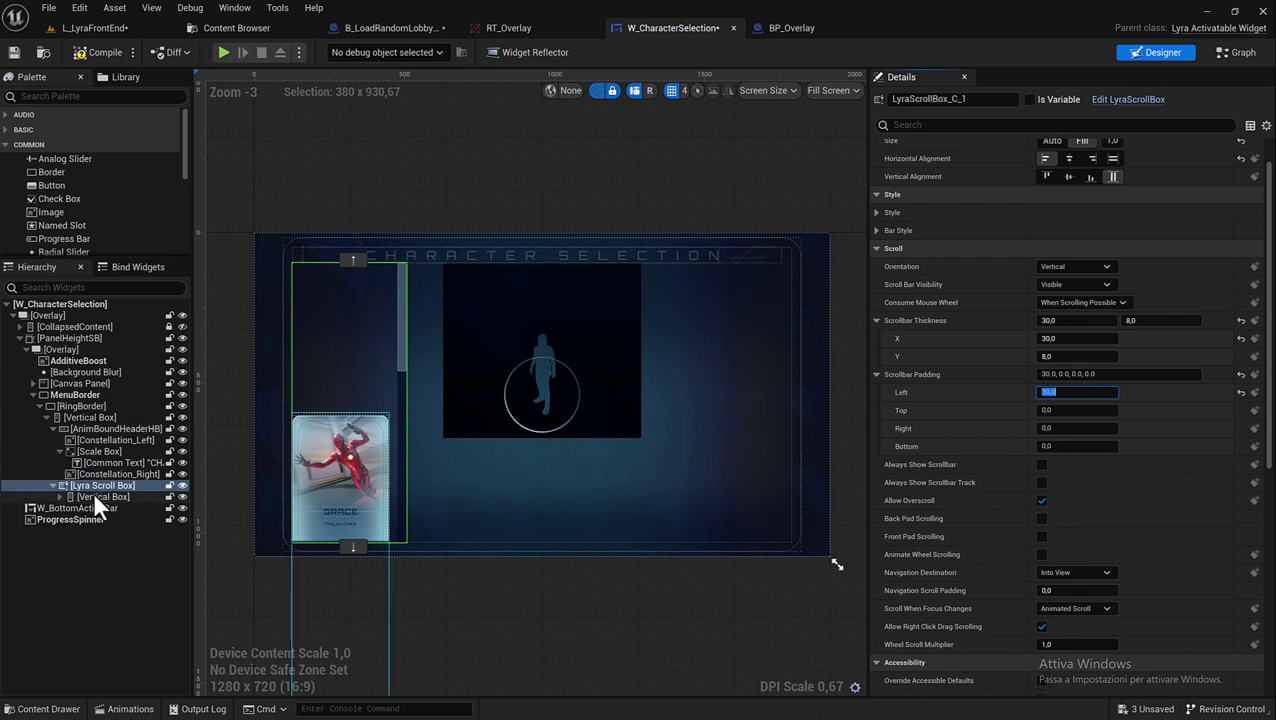
click(61, 496)
- Multi-select GraceButton, GregButton, OrlaButton and WallaceButton in the Hierarchy
click(100, 508)
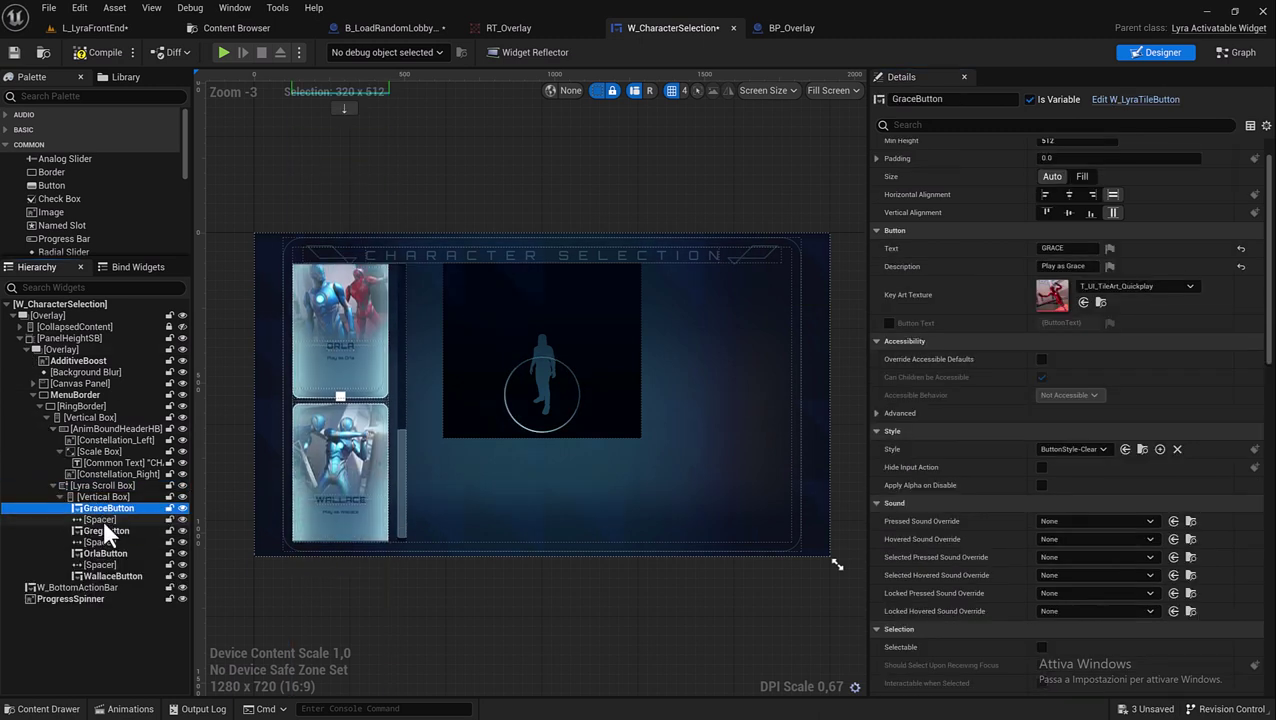
ctrl+click(110, 530)
ctrl+click(112, 553)
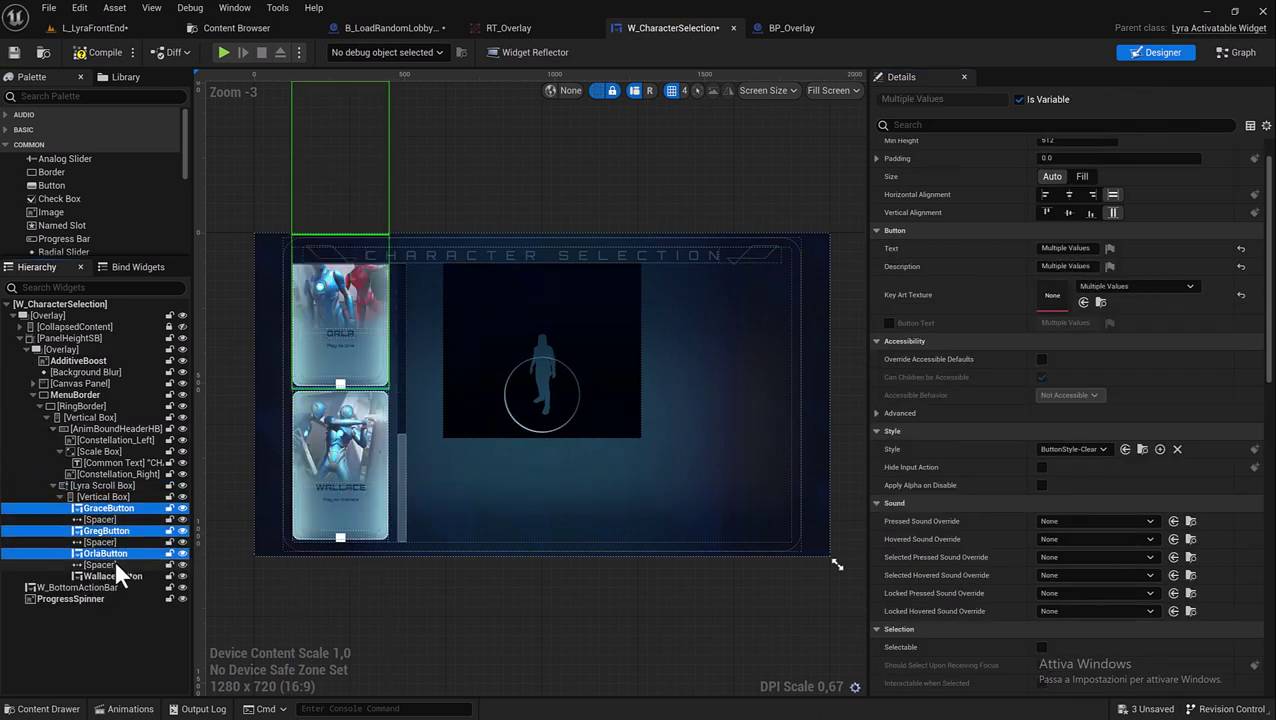
ctrl+click(117, 576)
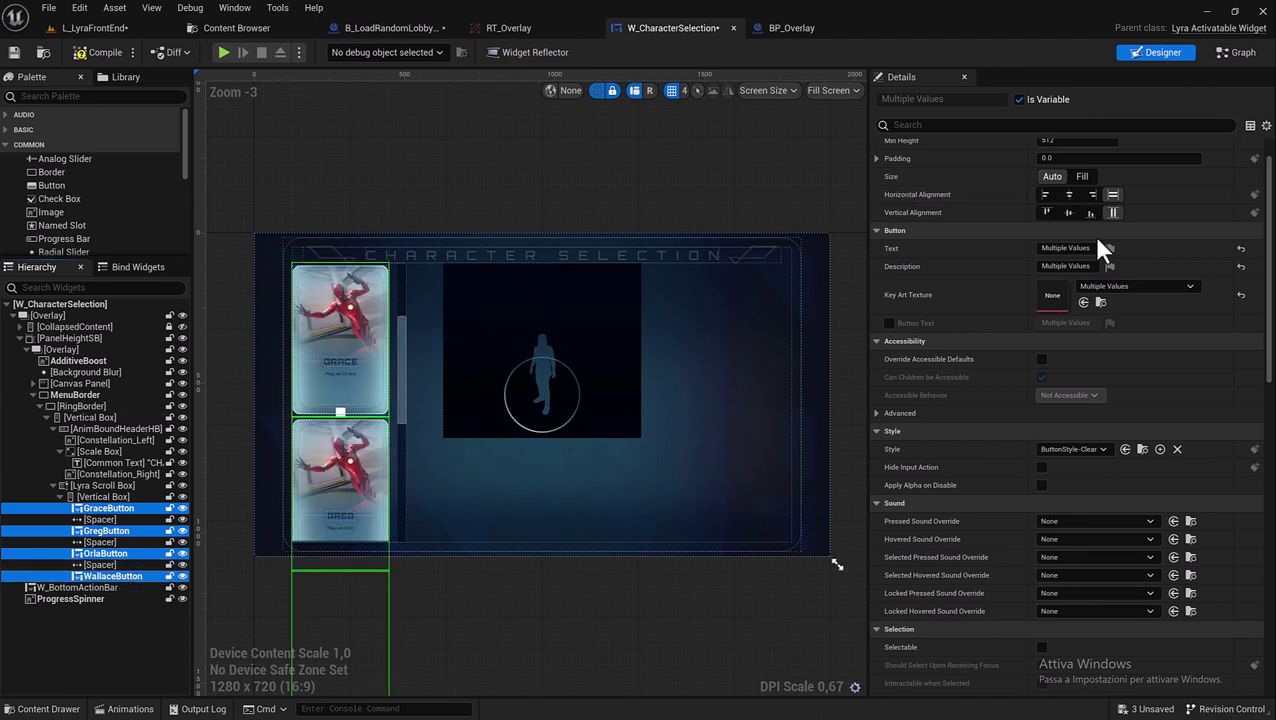
scroll(1097, 240, up, 1)
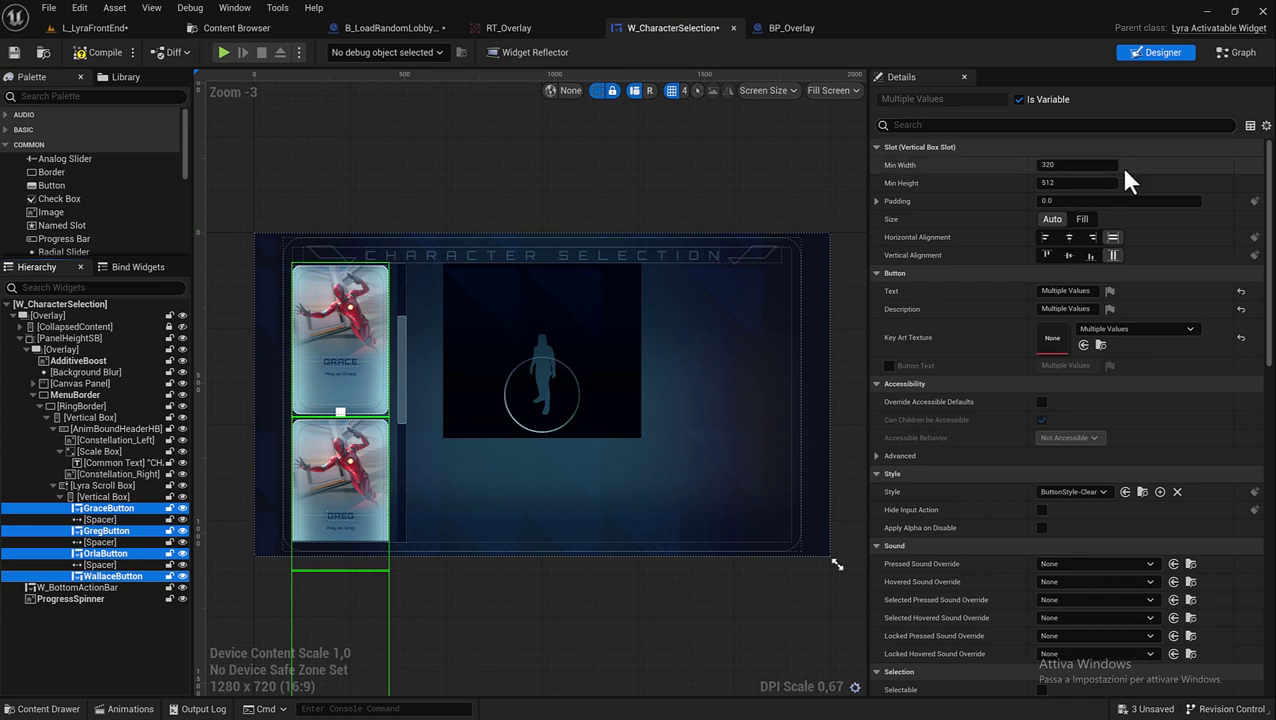
- Give the selected buttons a minimum width of 700 and minimum height of 400
click(1072, 165)
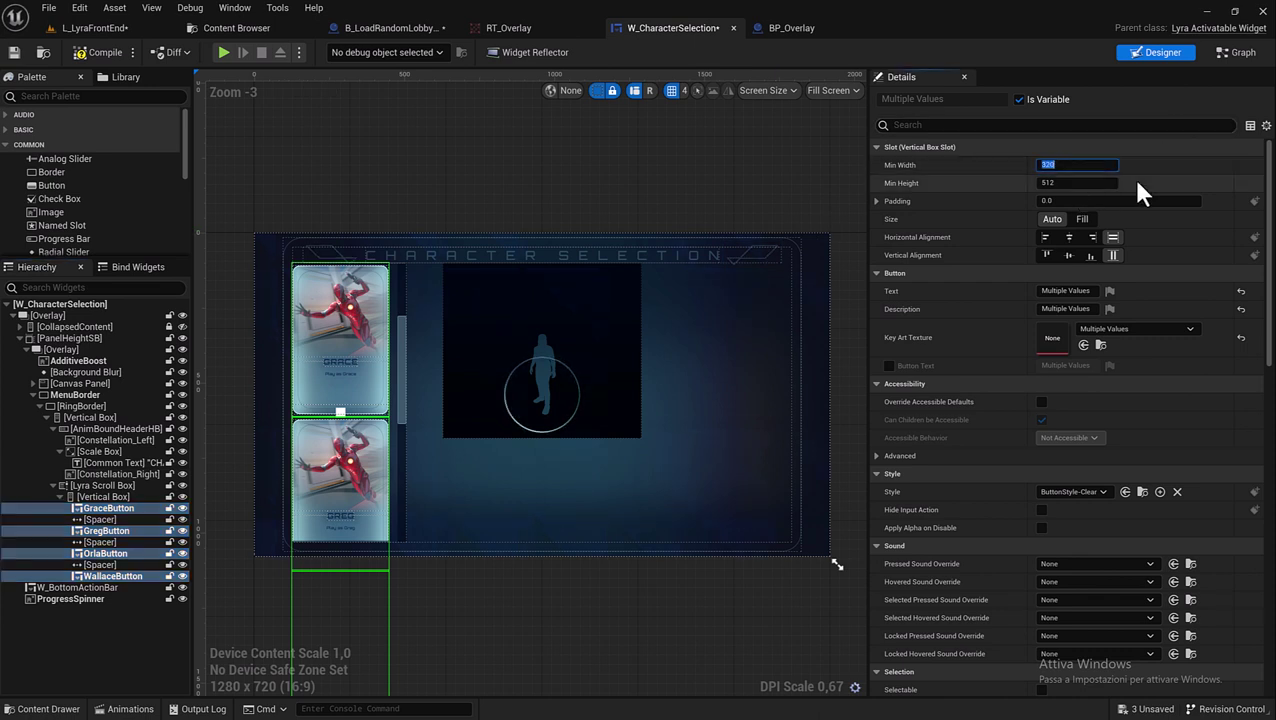
text(700)
key(Return)
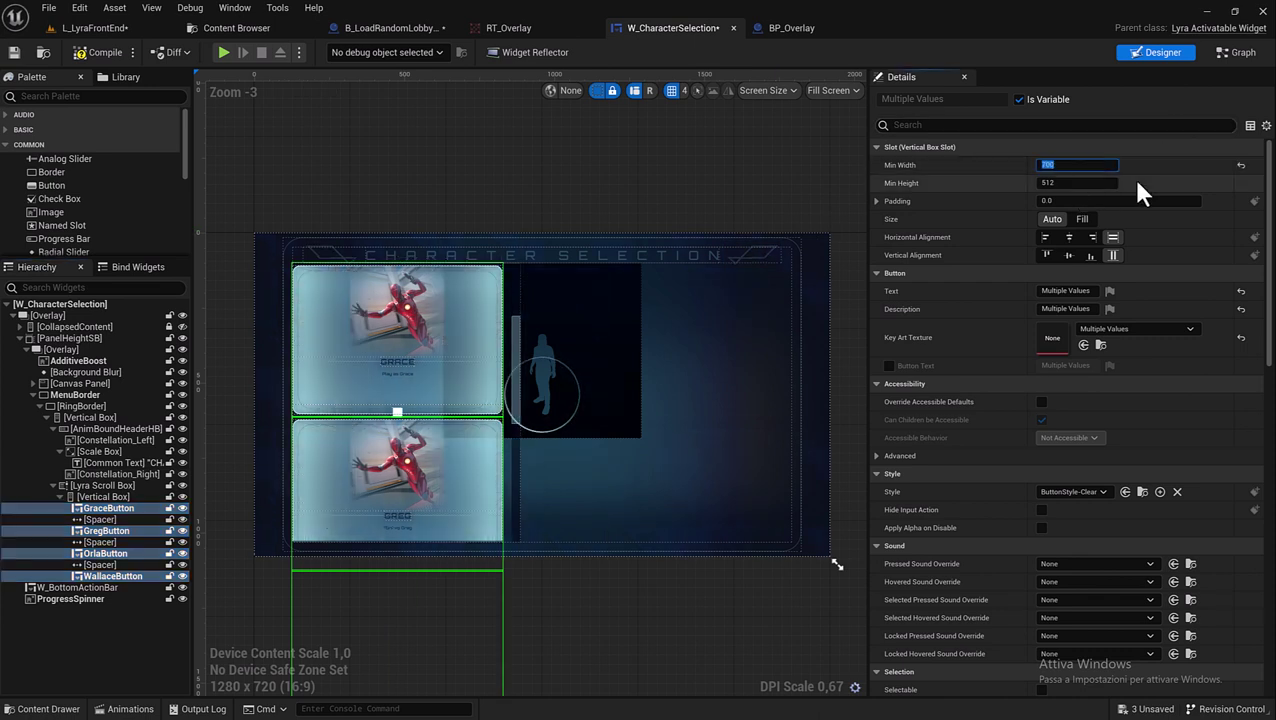
click(1066, 183)
text(400)
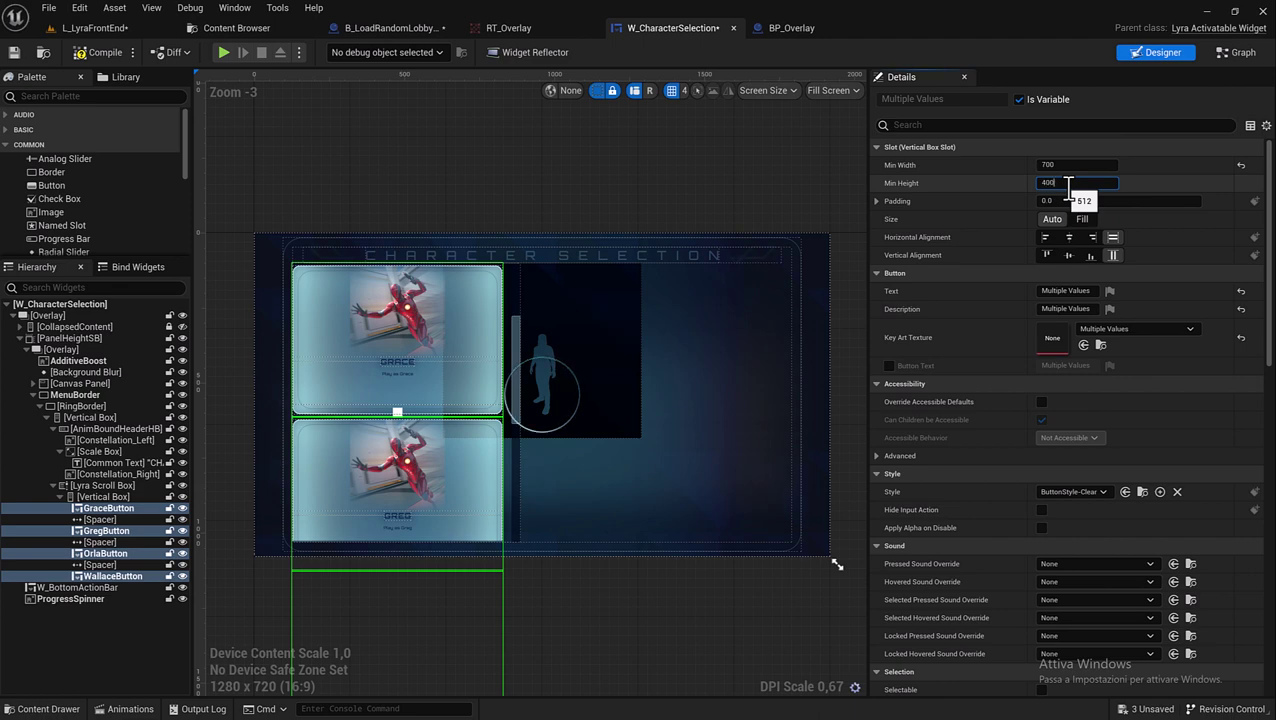
key(Return)
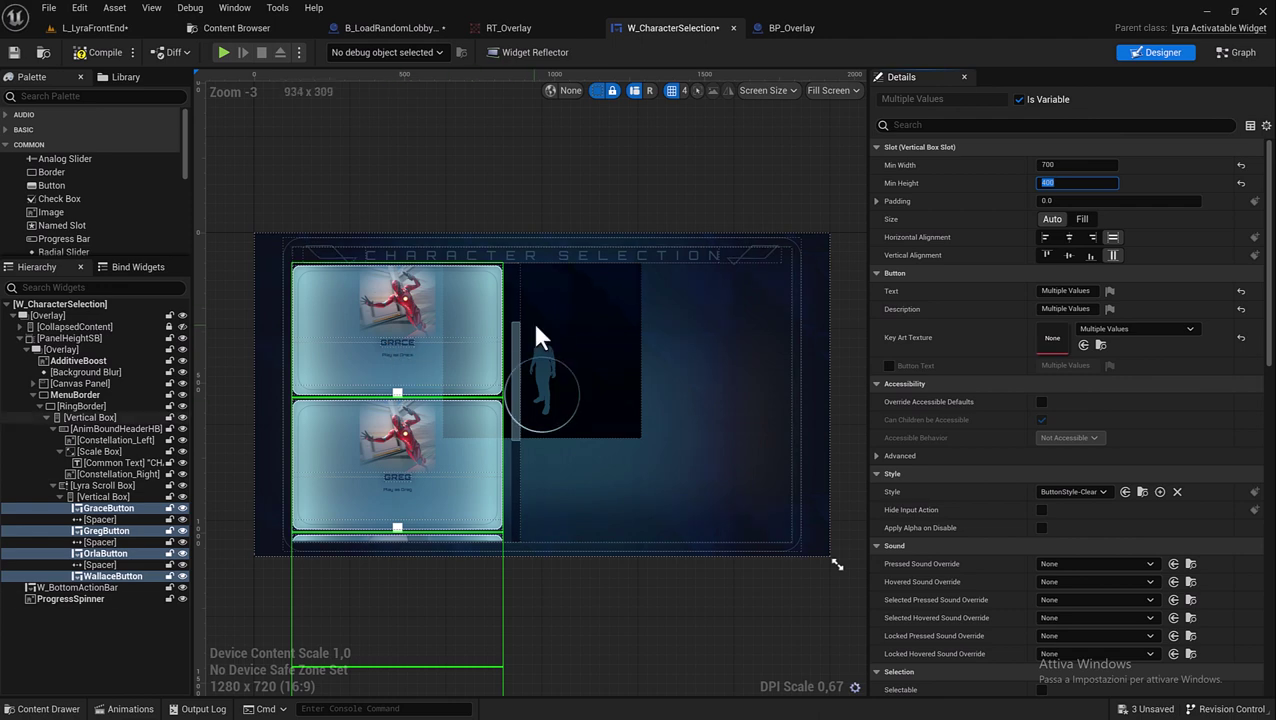
scroll(427, 375, down, 1)
scroll(426, 370, down, 1)
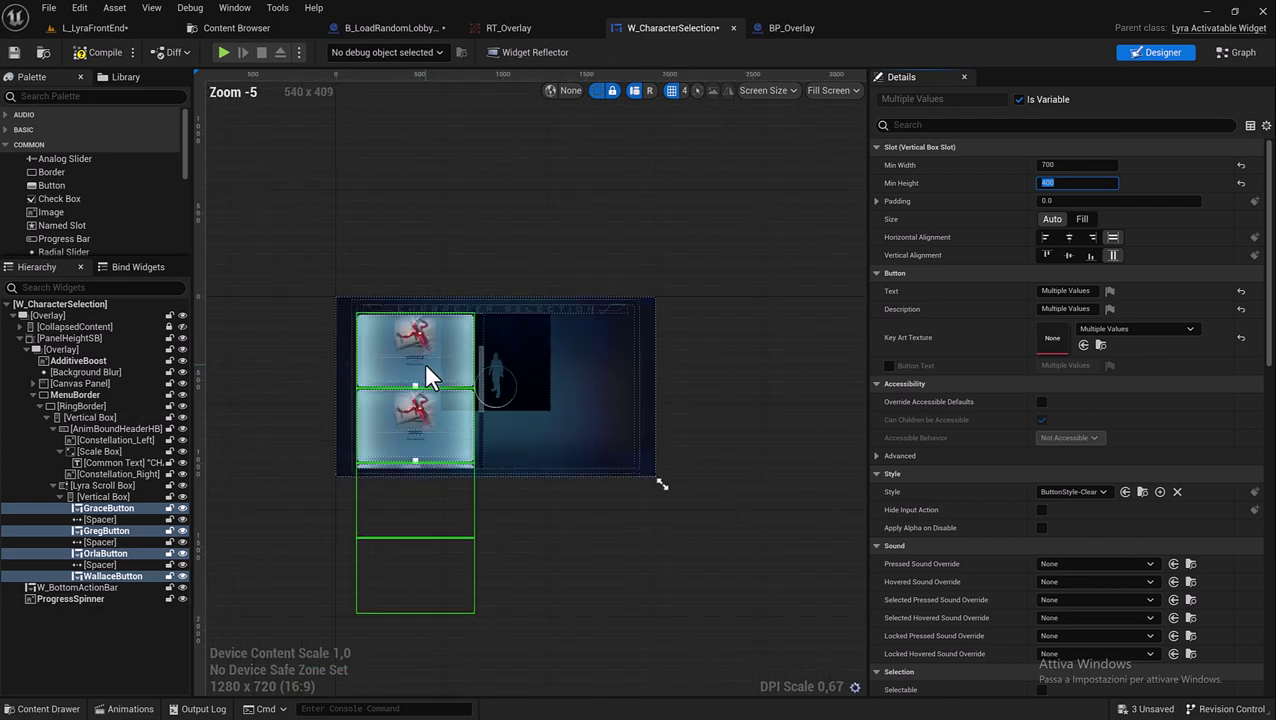
scroll(426, 370, up, 1)
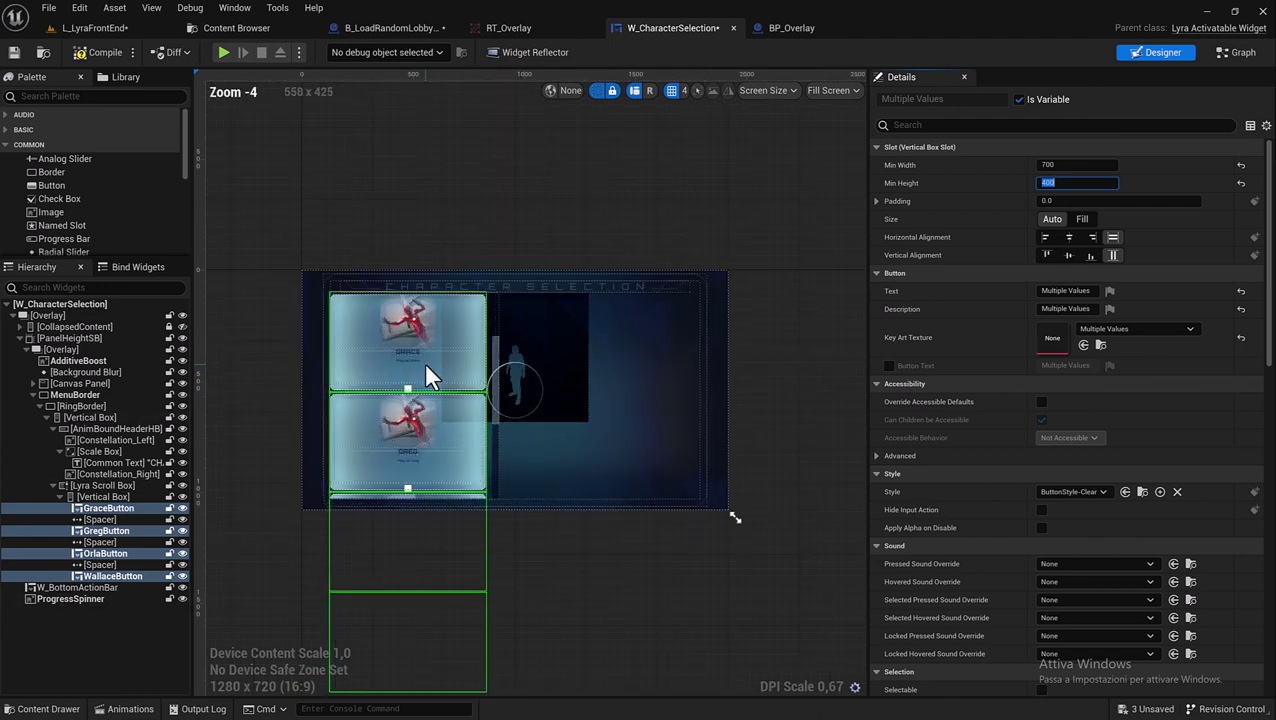
- Select the Canvas Panel holding Image_68, stretch it to full height and align it right
click(87, 473)
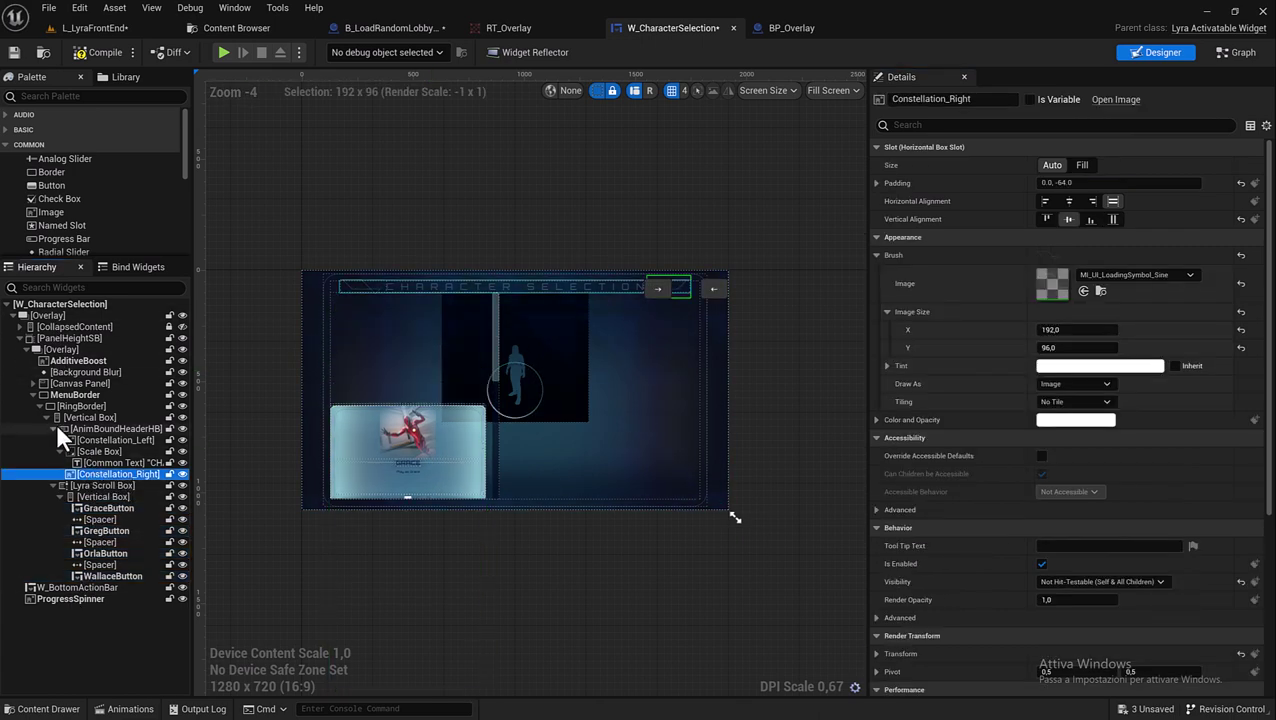
click(33, 393)
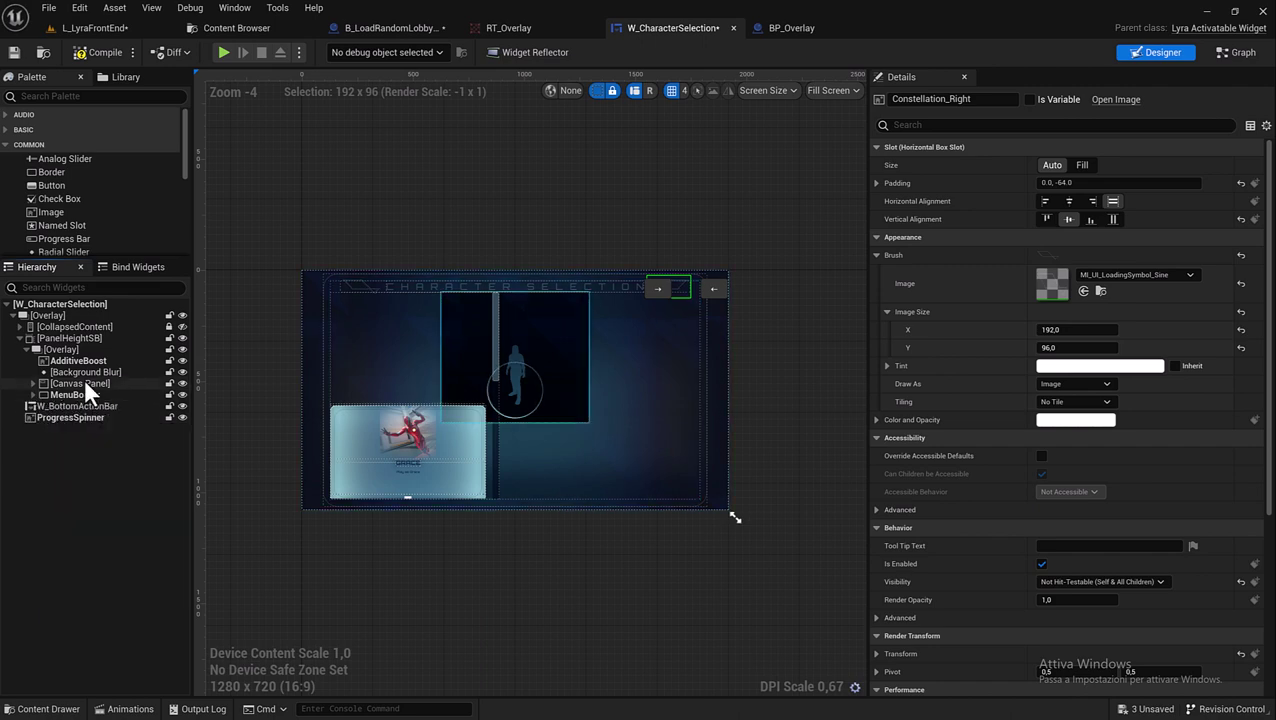
click(82, 383)
click(34, 383)
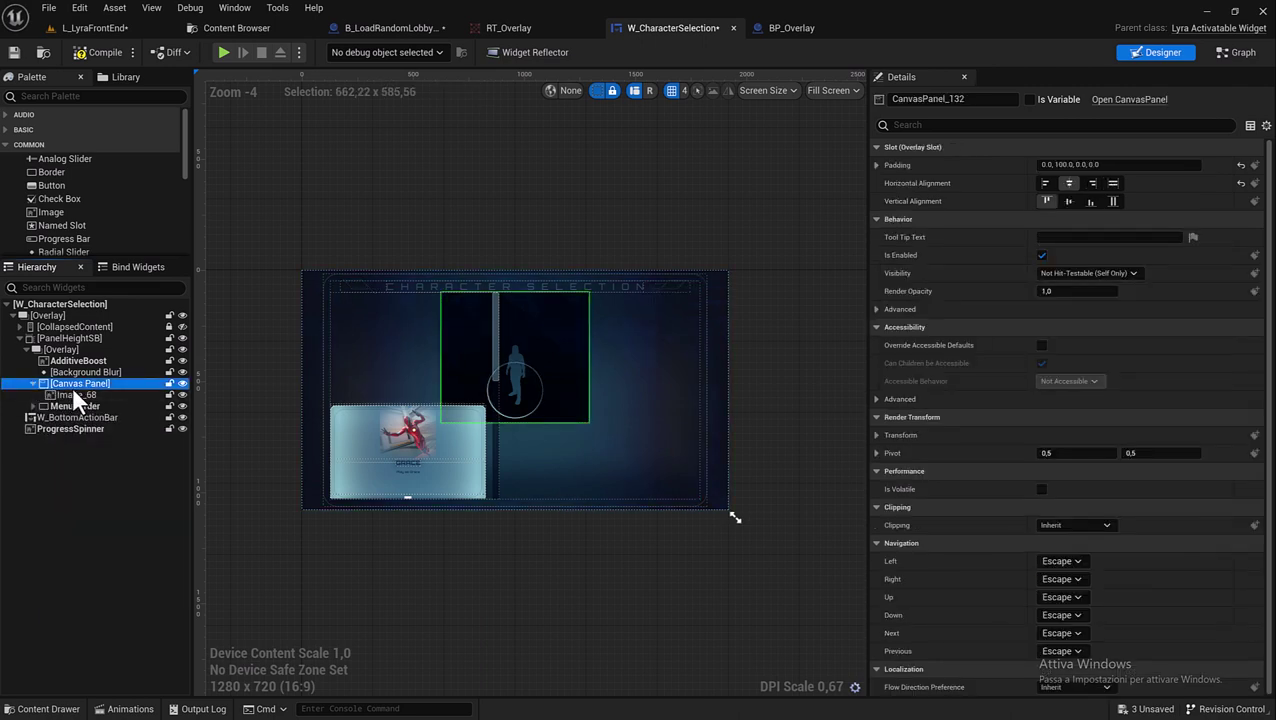
click(1113, 201)
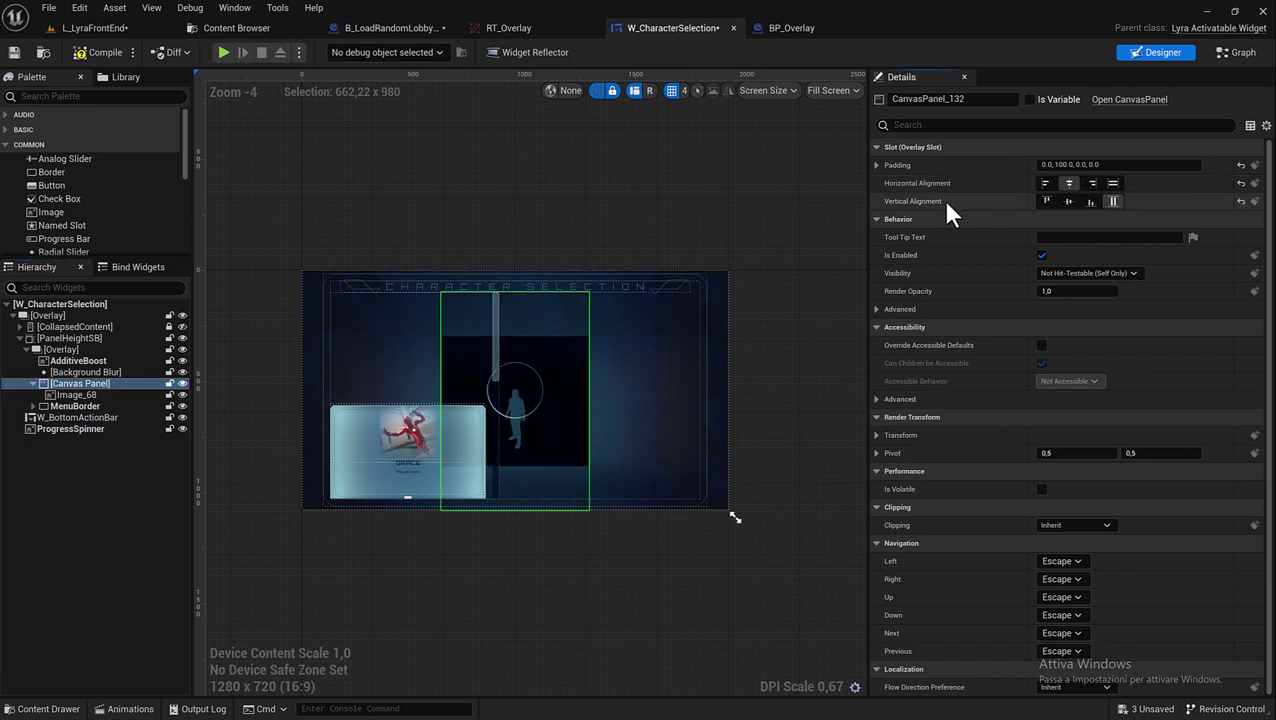
click(1097, 185)
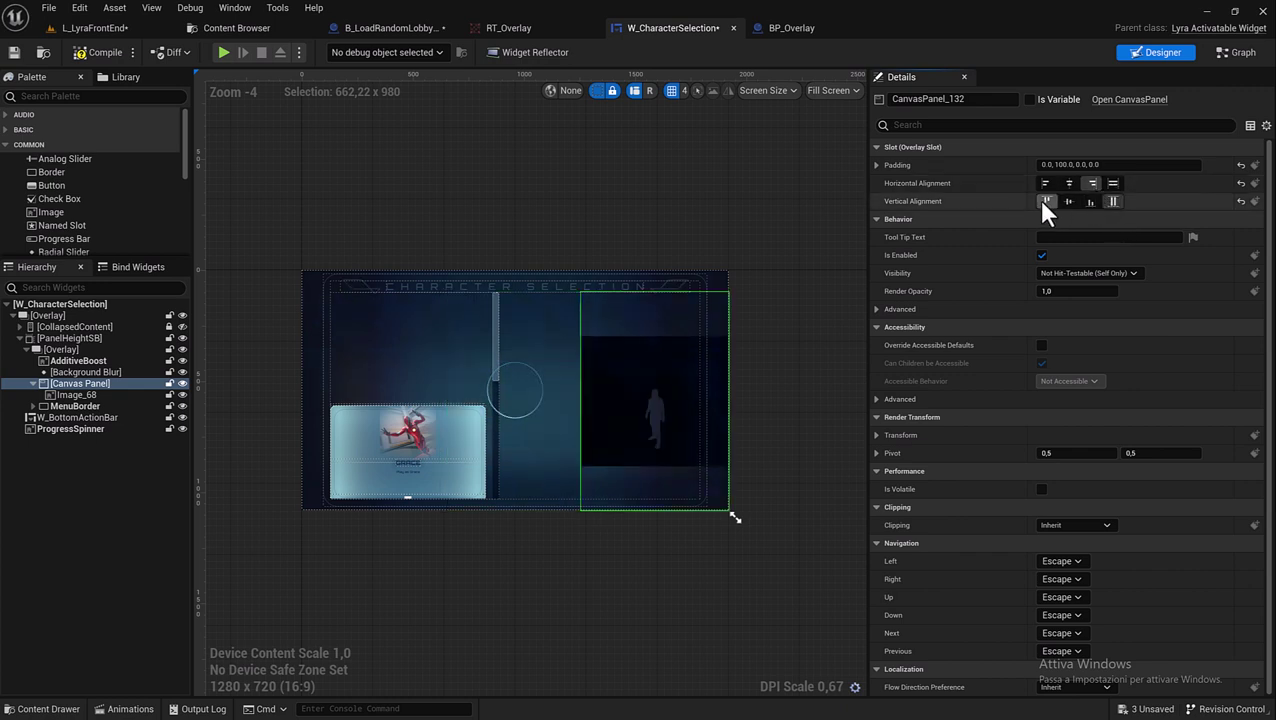
- Set the Canvas Panel's slot padding to 150 top and 100 bottom
click(877, 166)
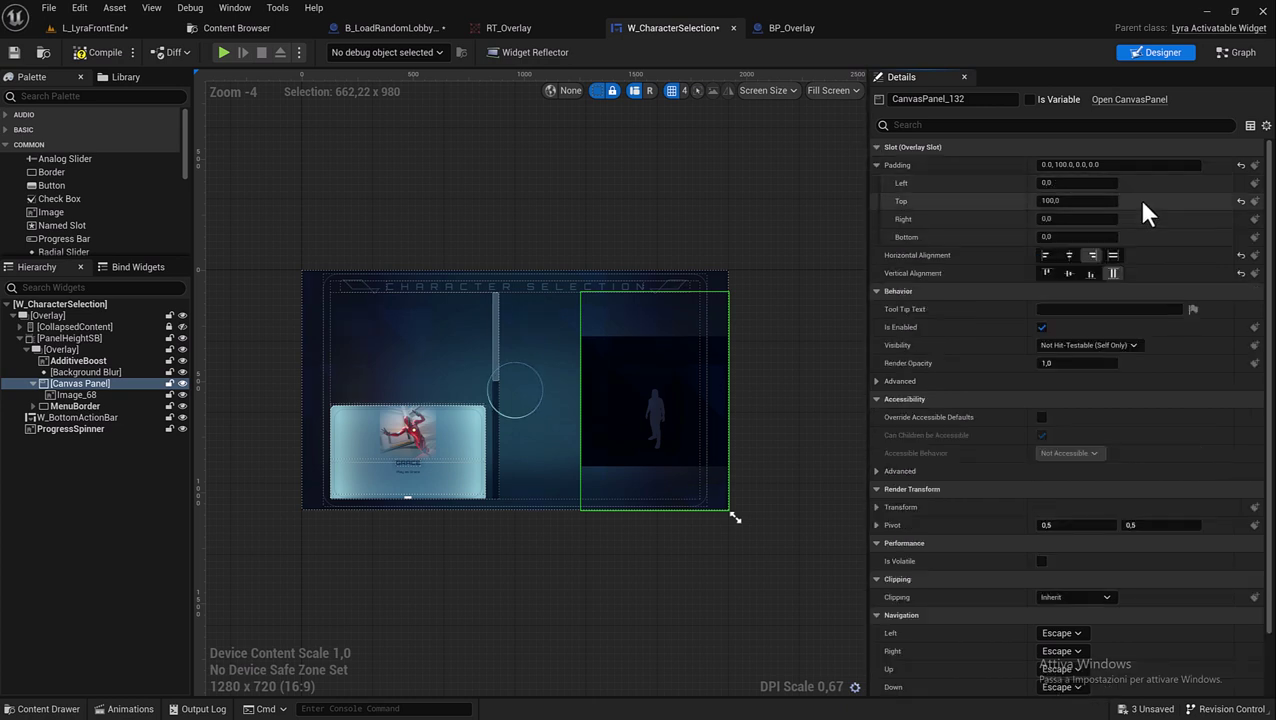
click(1071, 201)
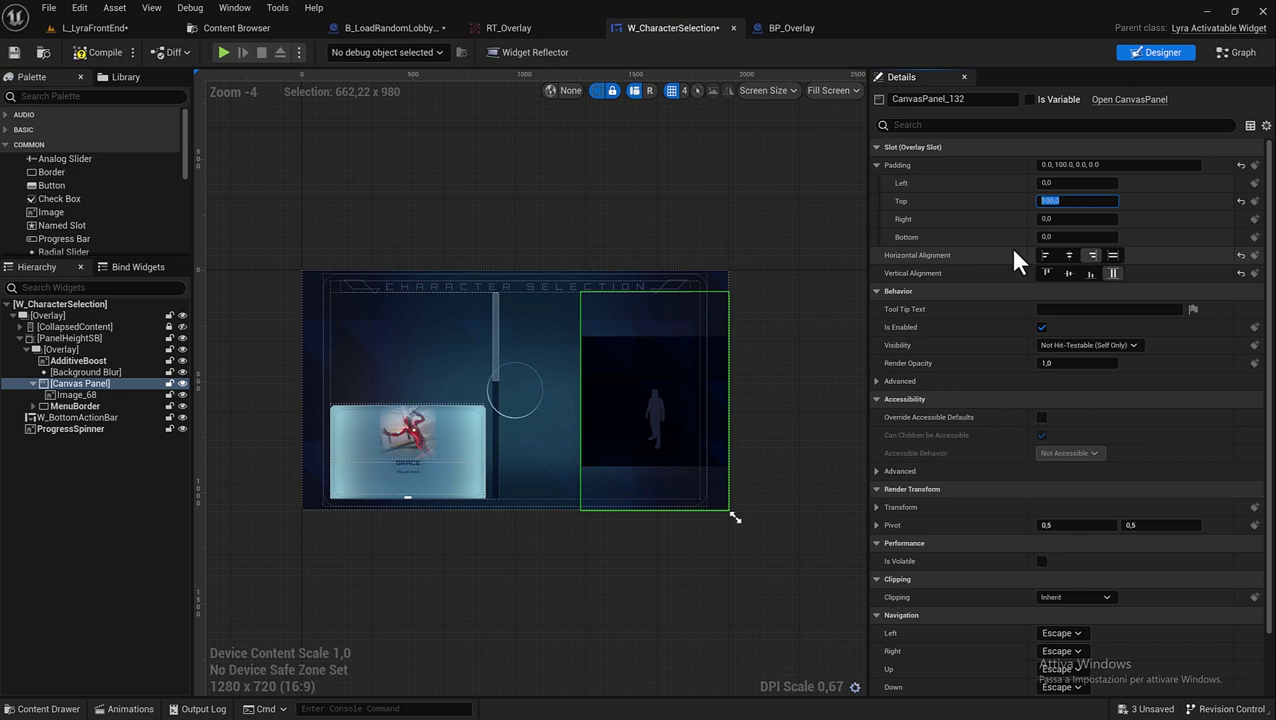
text(200)
key(Return)
text(150)
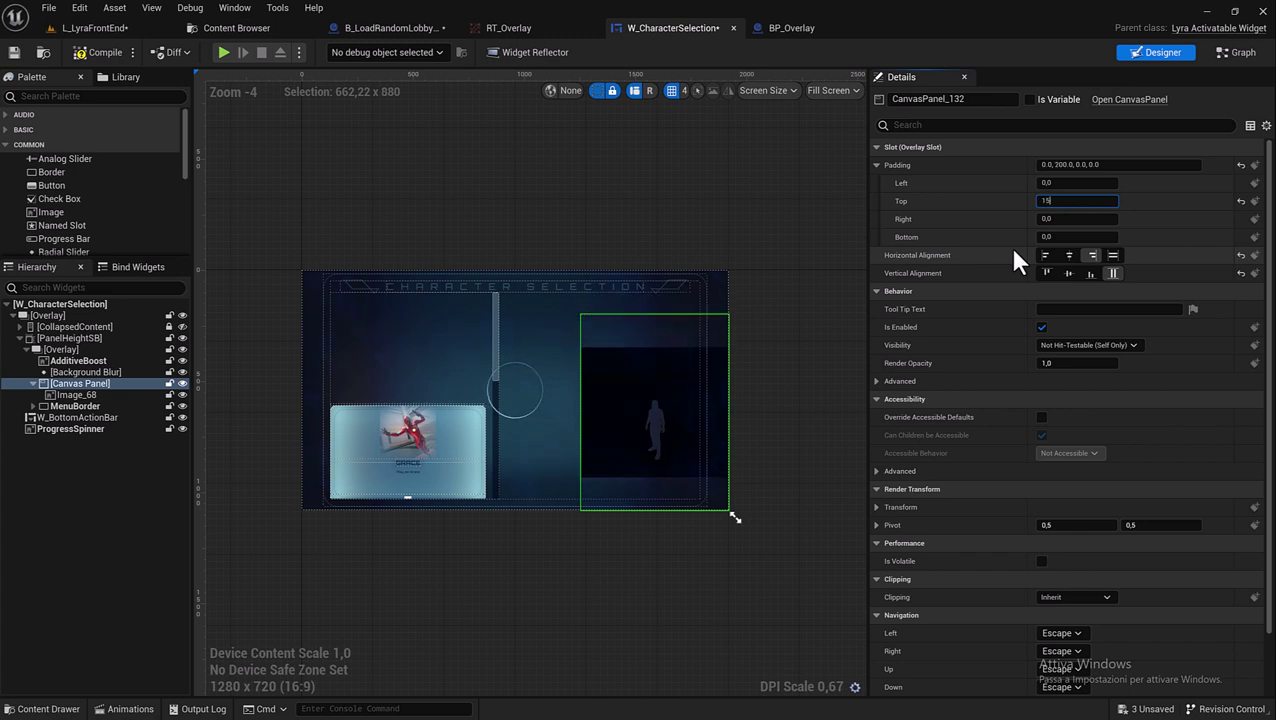
key(Return)
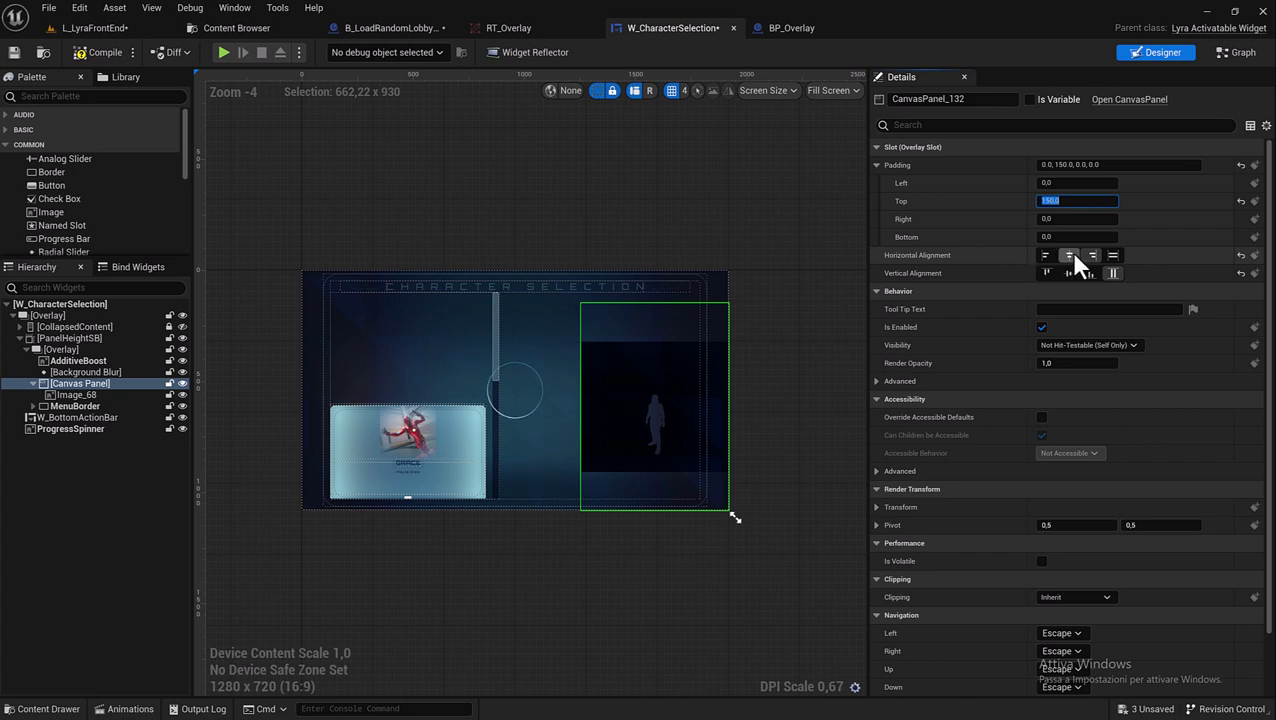
click(1075, 237)
text(100)
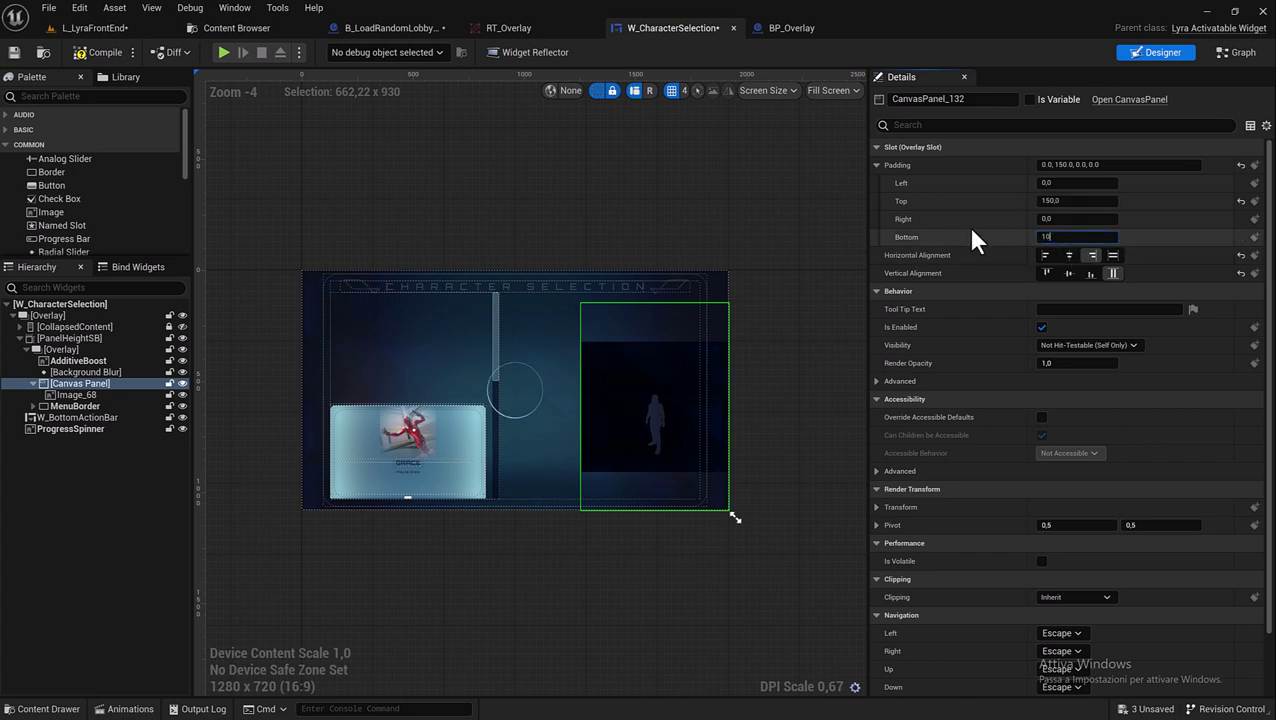
key(Return)
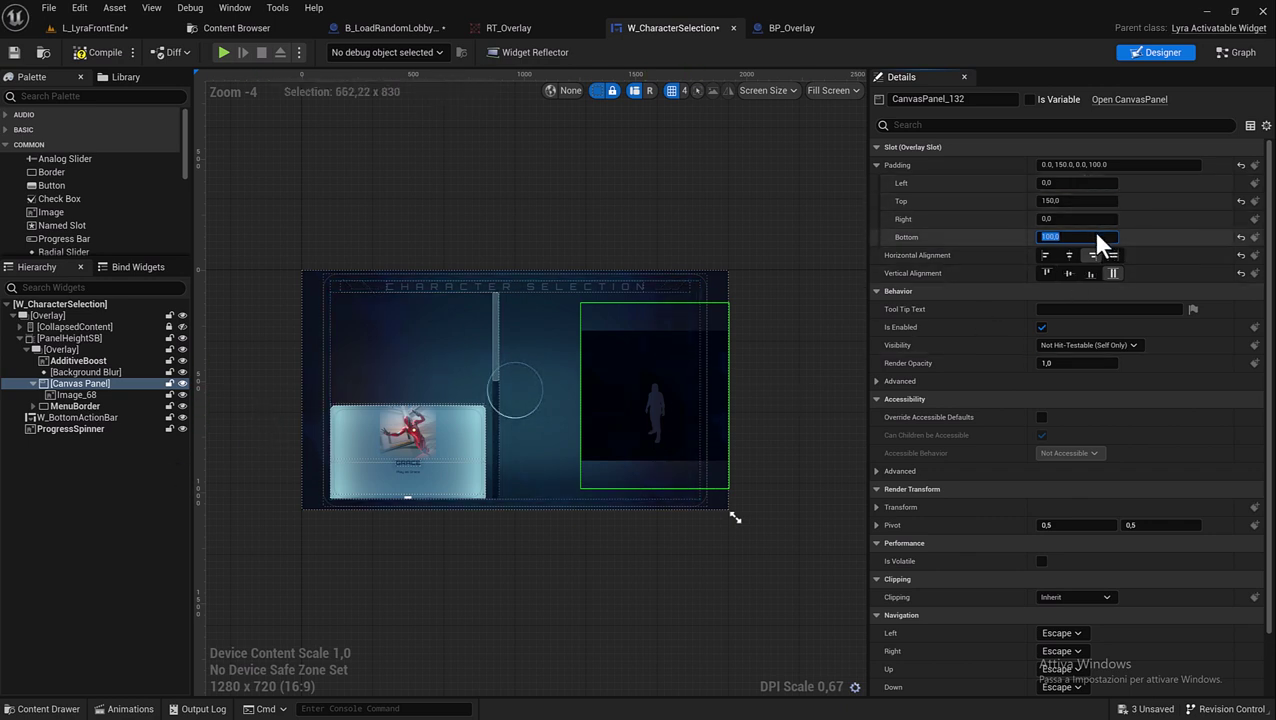
click(82, 395)
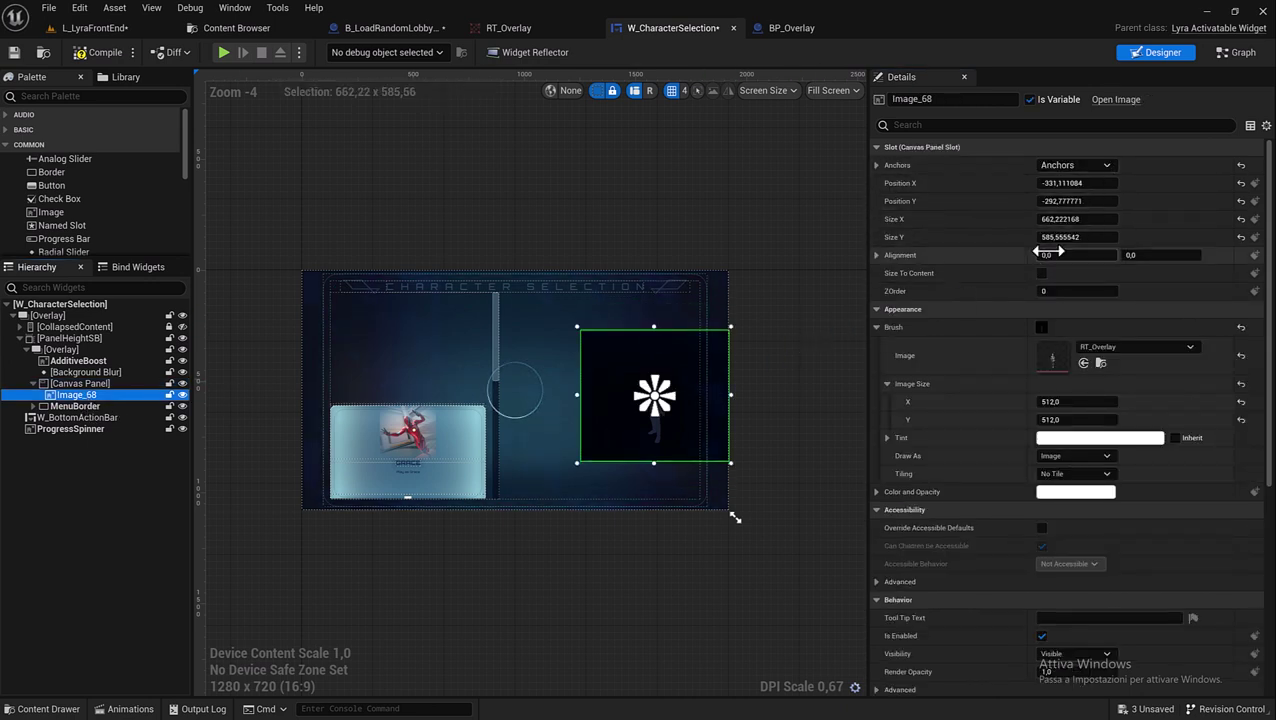
- Set Image_68's brush Image Size to 900 by 900
click(1080, 402)
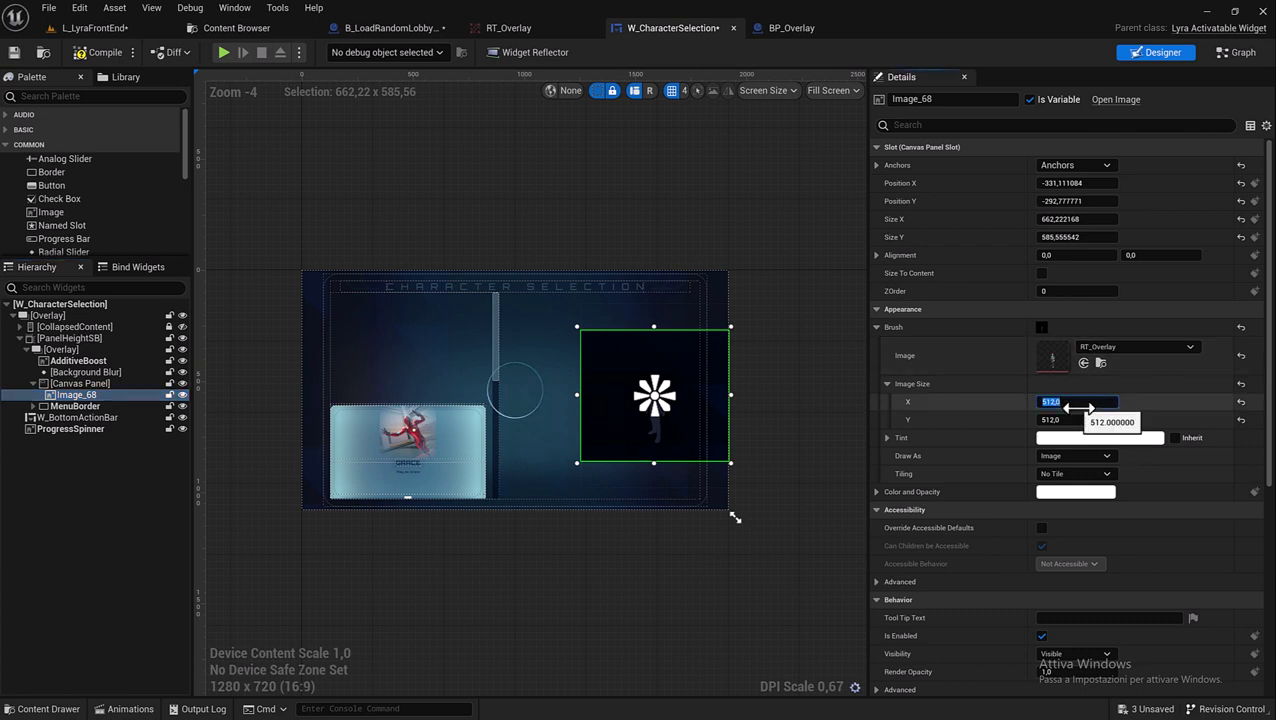
text(90)
key(Tab)
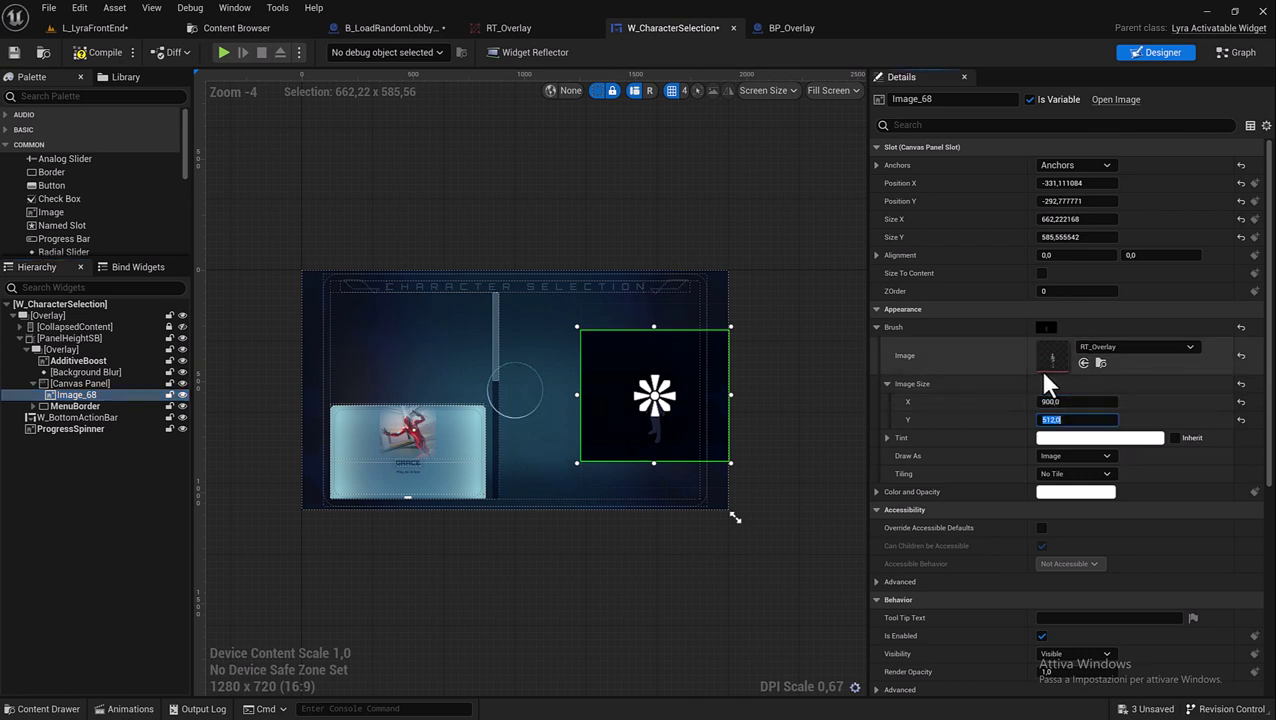
text(900)
key(Return)
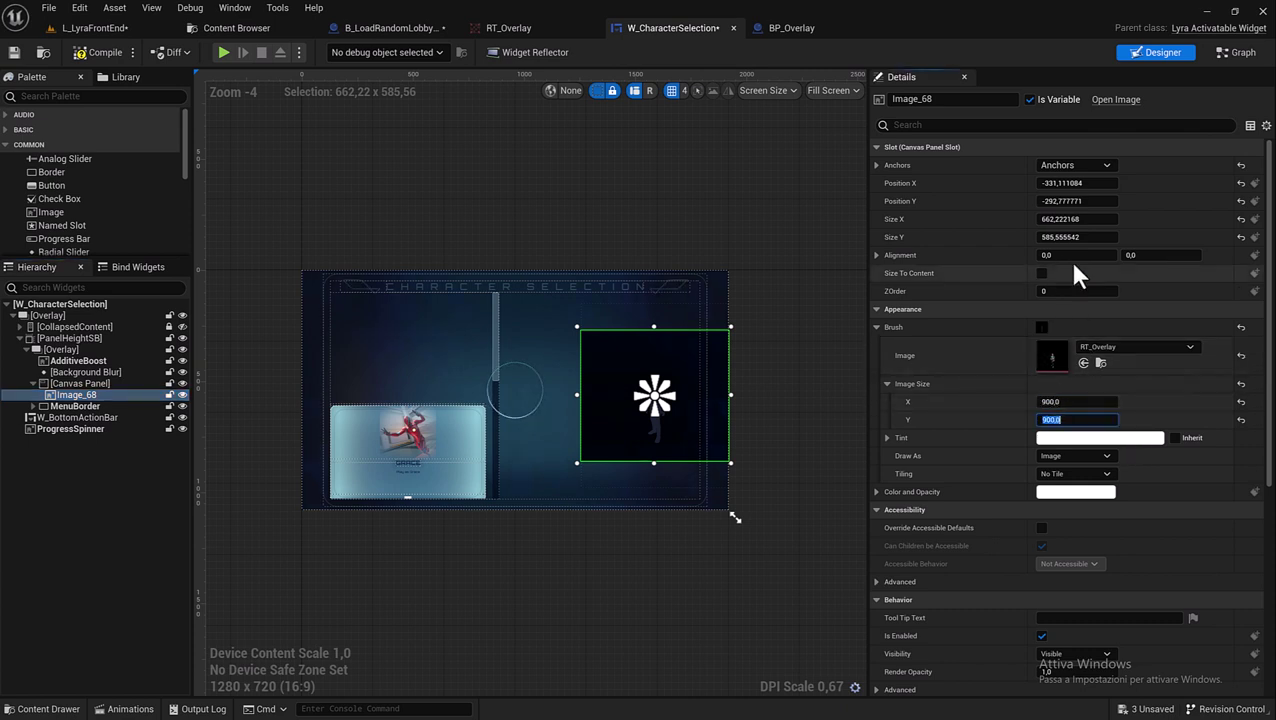
- Set the slot size to 900 by 900 and move the image to Position -557.61, -444.16
click(1074, 219)
text(9)
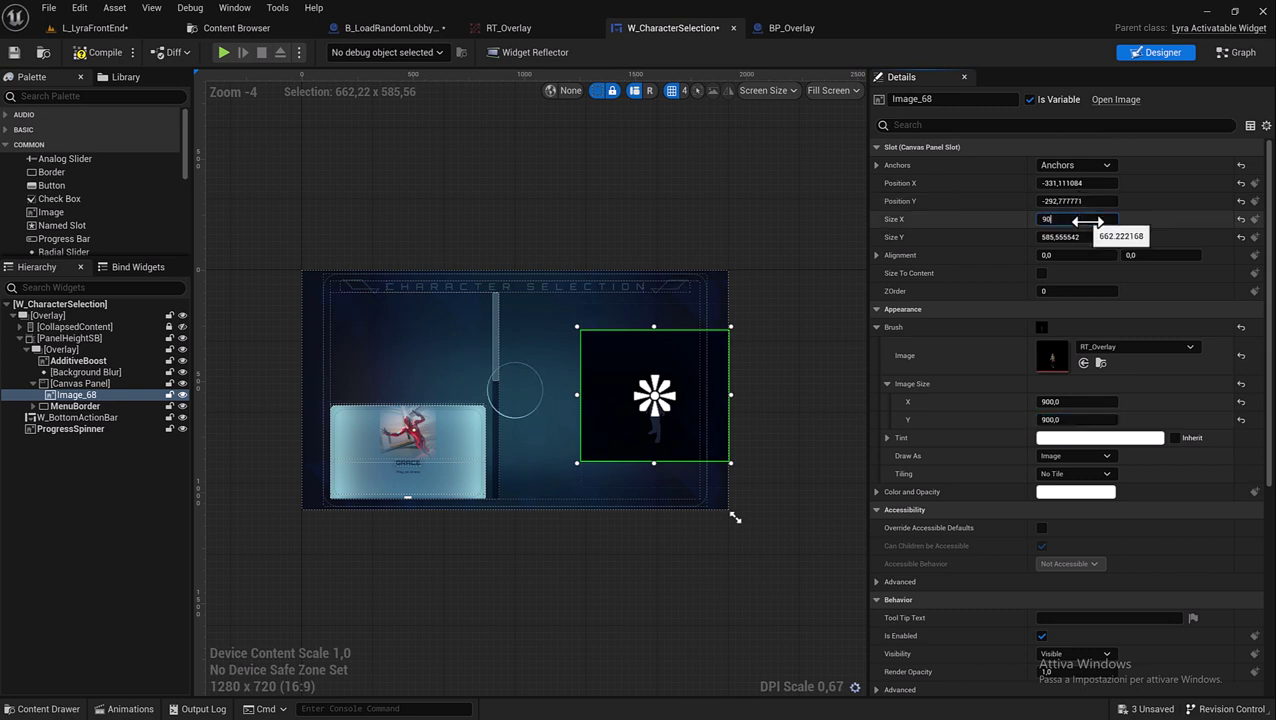
text(0)
key(Tab)
text(900)
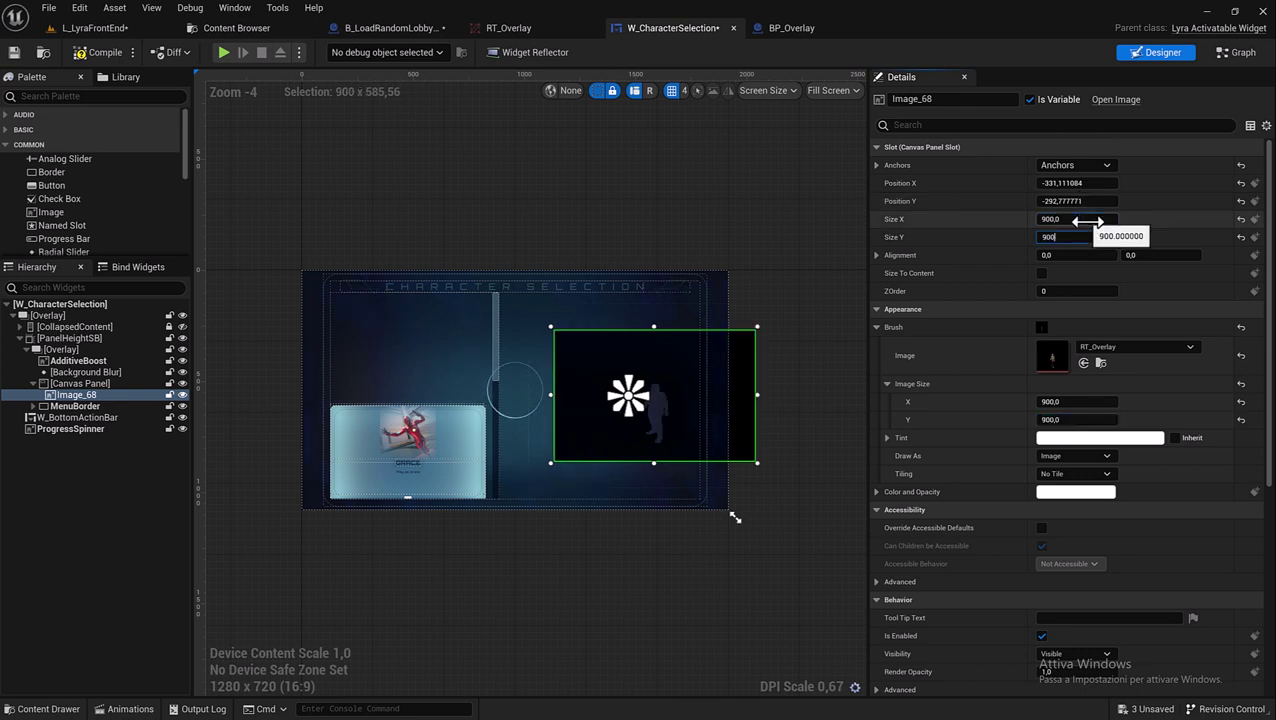
key(Tab)
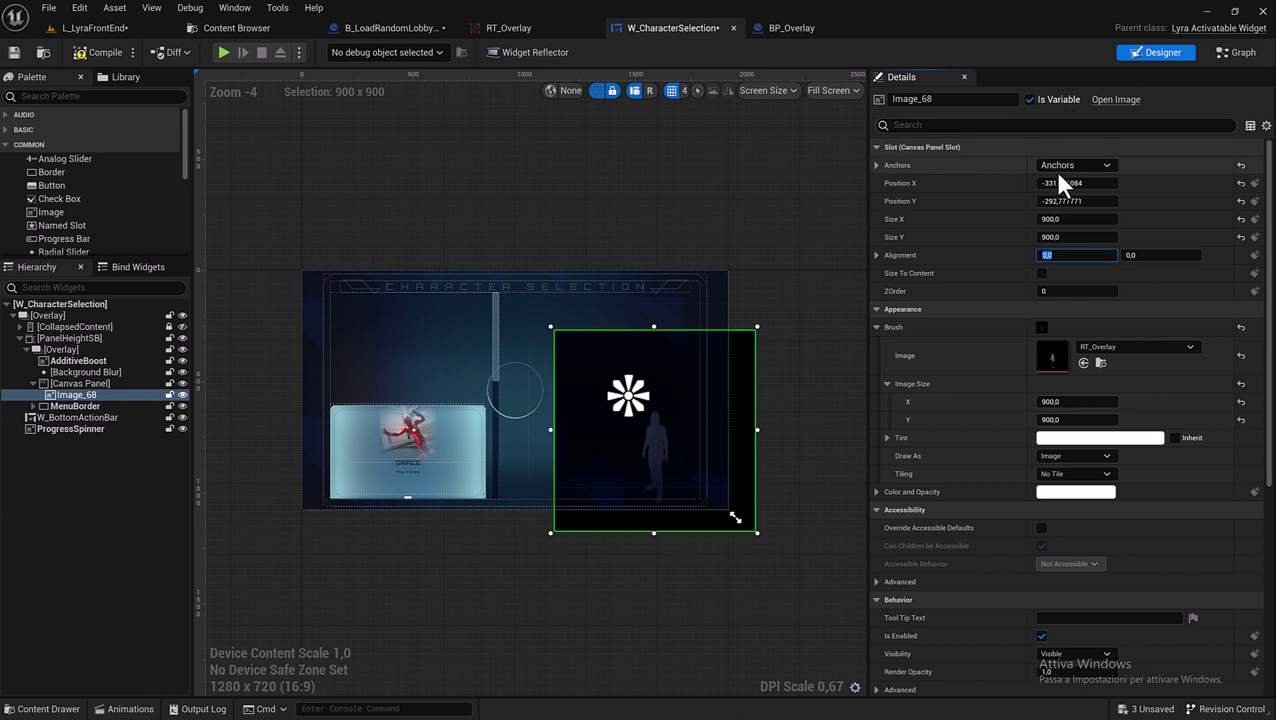
mouse_move(1094, 184)
mouse_down()
mouse_move(970, 184)
mouse_move(983, 184)
mouse_up()
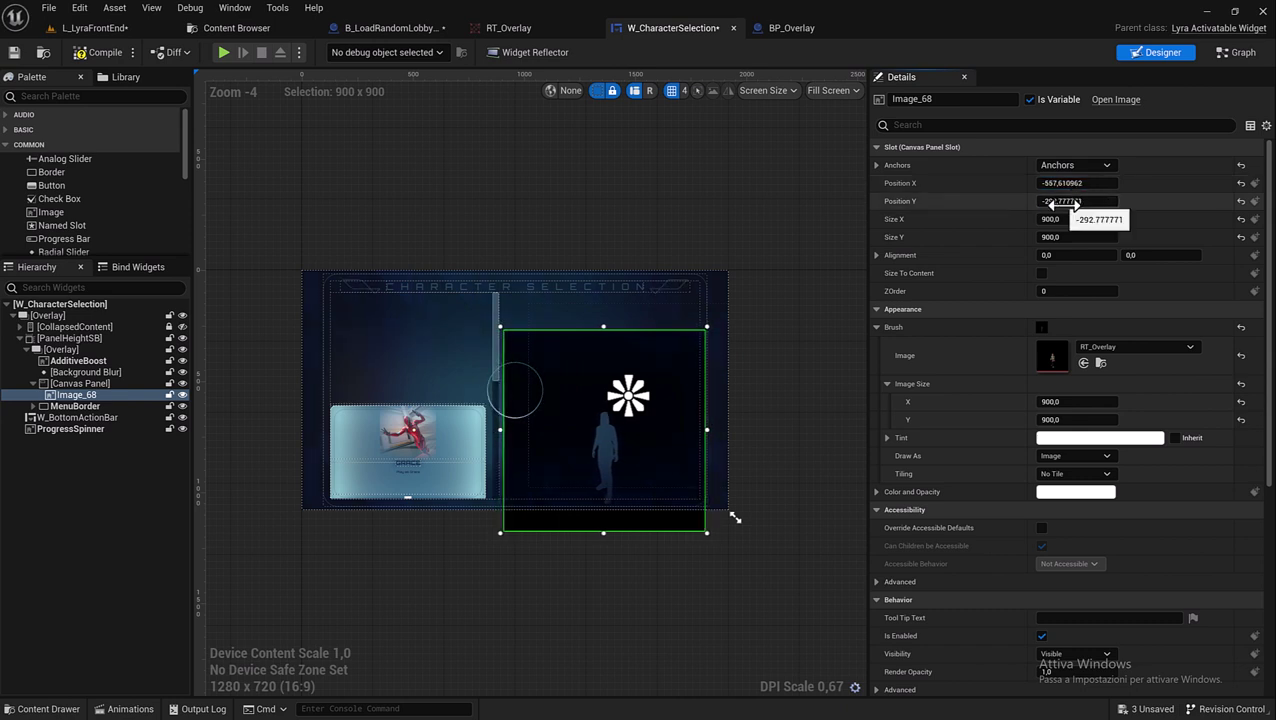
drag(1075, 201, 1000, 201)
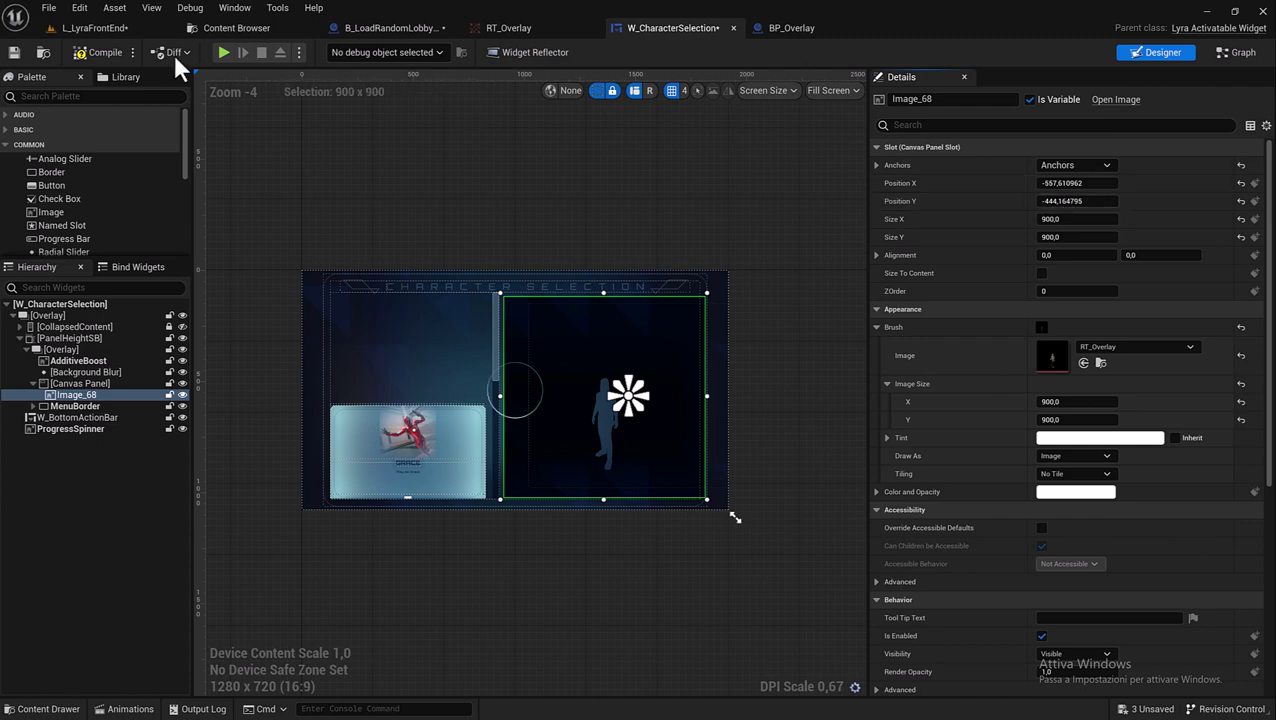
- Compile the character selection widget, dismiss the compiler results, and start a game preview
click(94, 49)
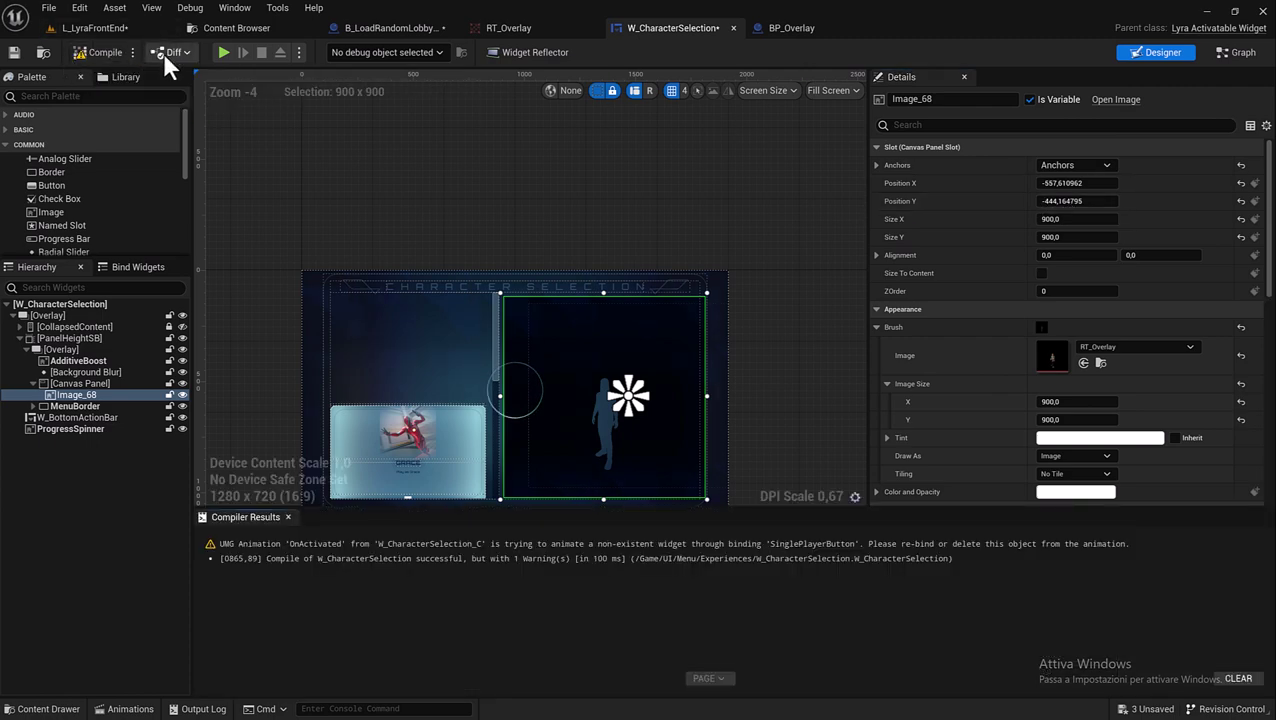
click(289, 517)
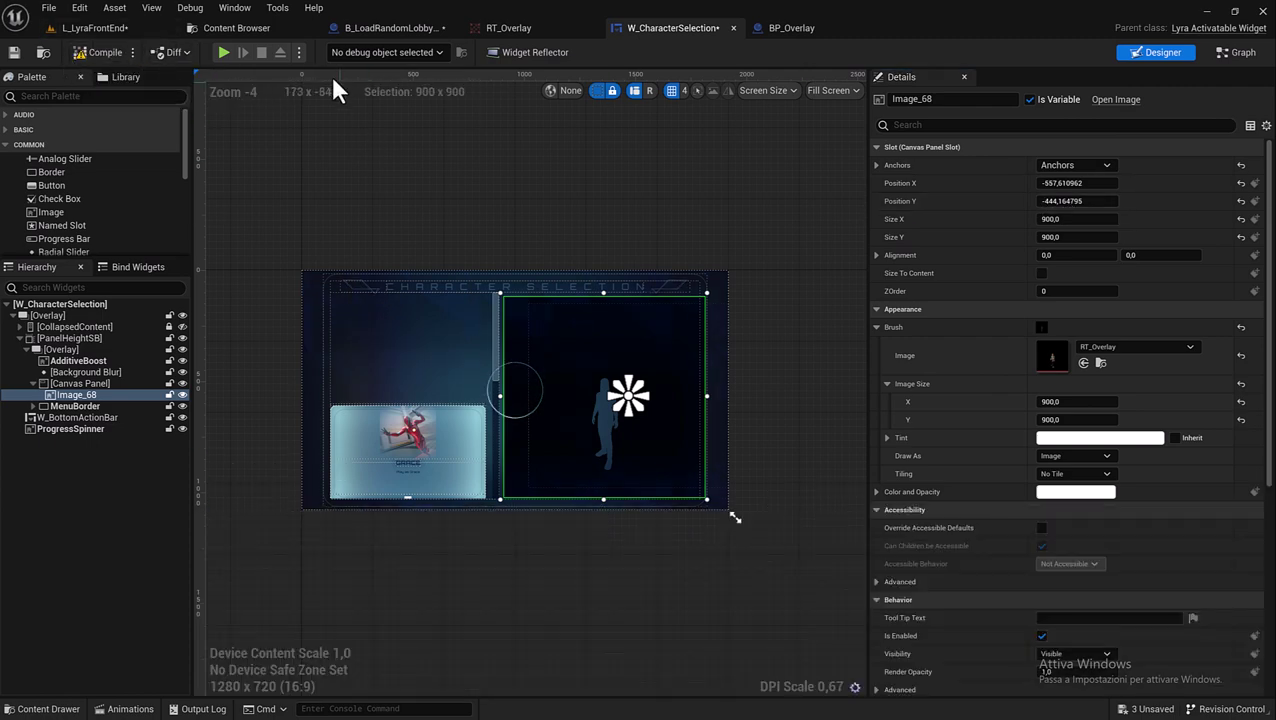
click(222, 52)
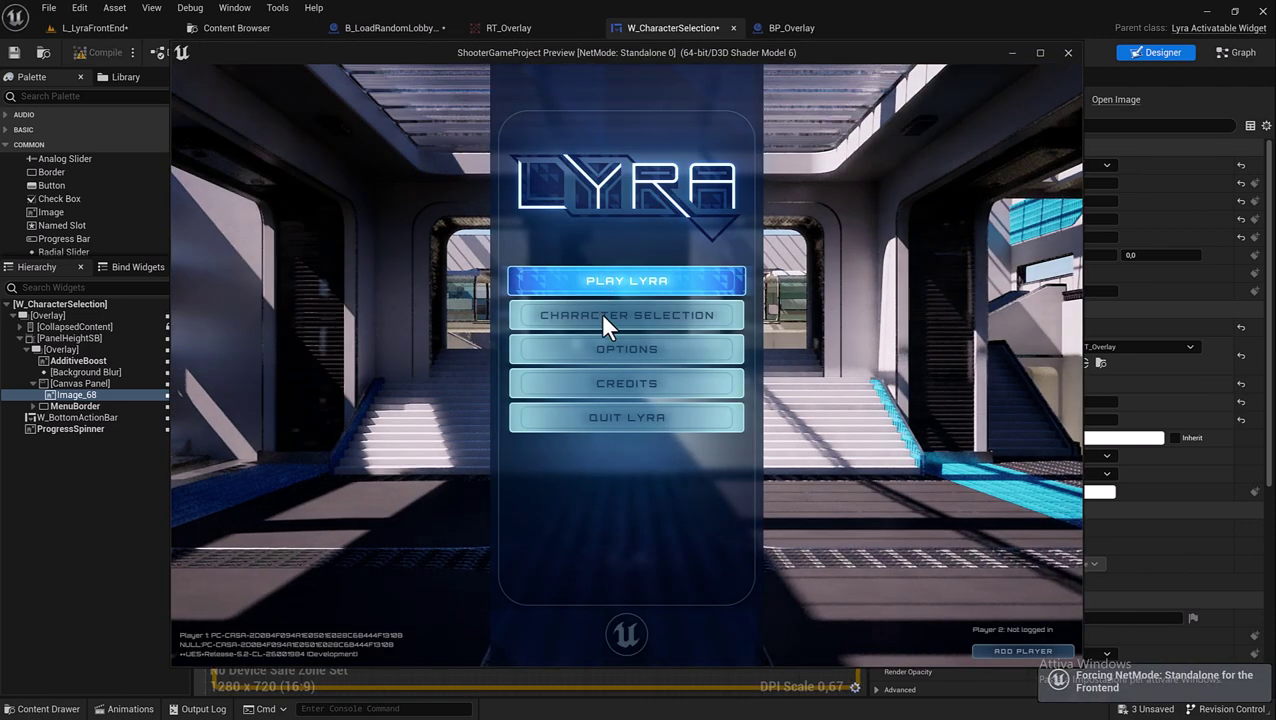
- Open Character Selection in the preview, scroll the cards up and down, then close it
click(601, 315)
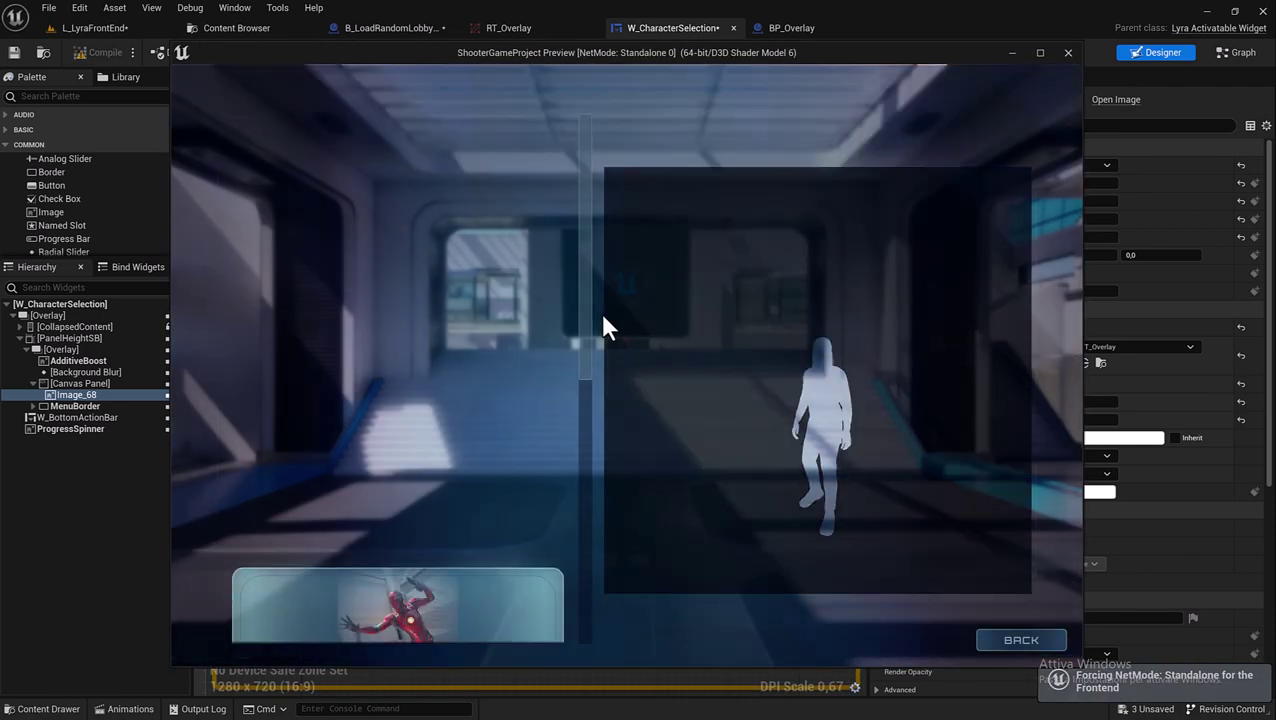
scroll(432, 315, down, 3)
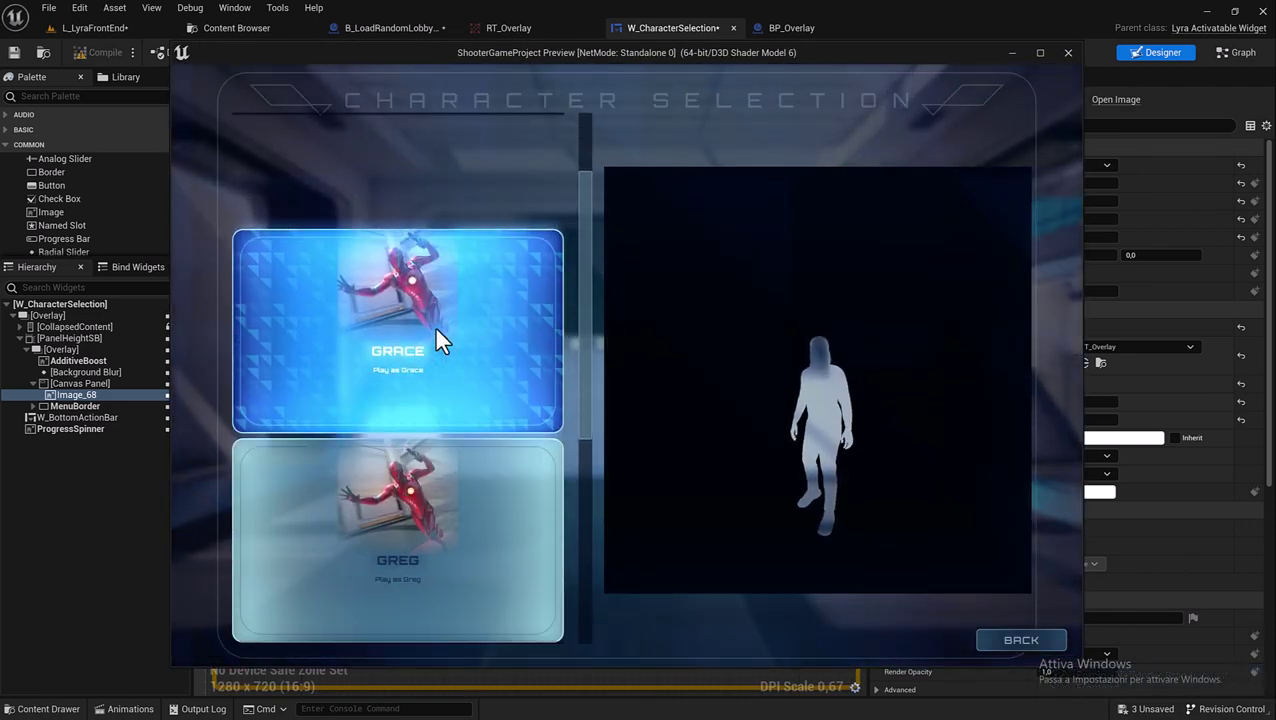
scroll(436, 330, down, 2)
scroll(436, 330, down, 2)
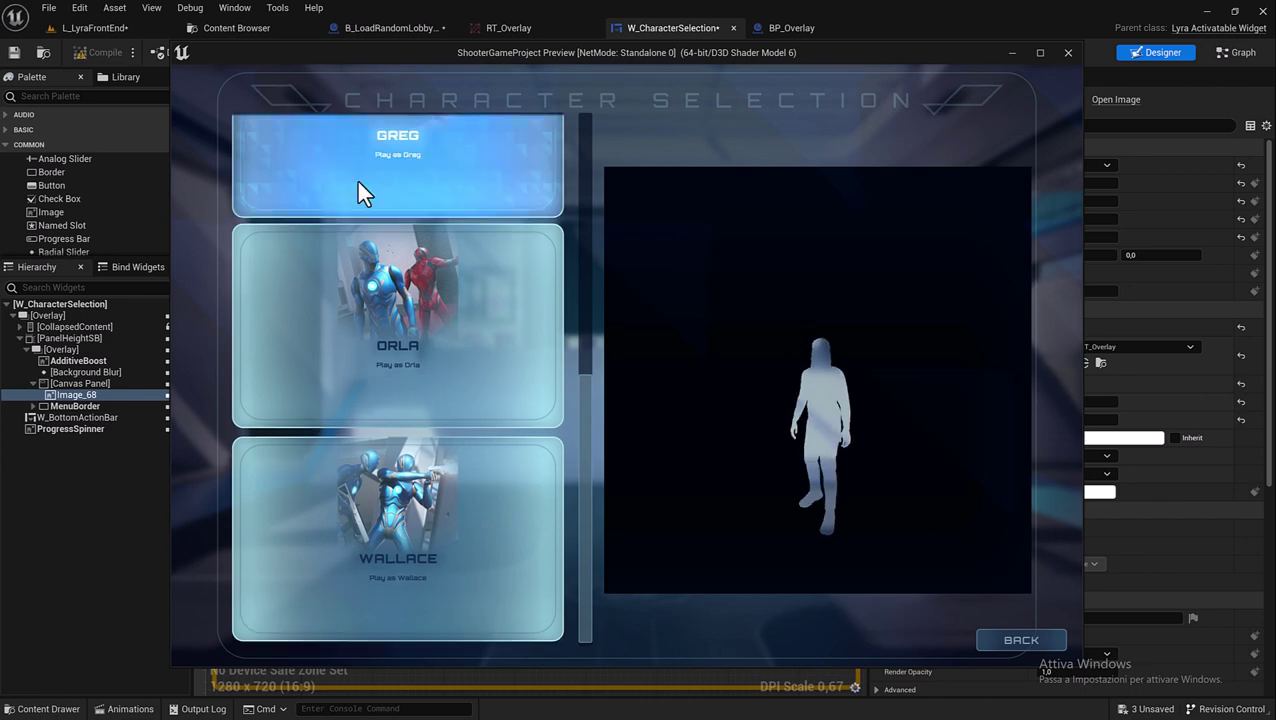
scroll(355, 228, up, 3)
scroll(384, 205, up, 2)
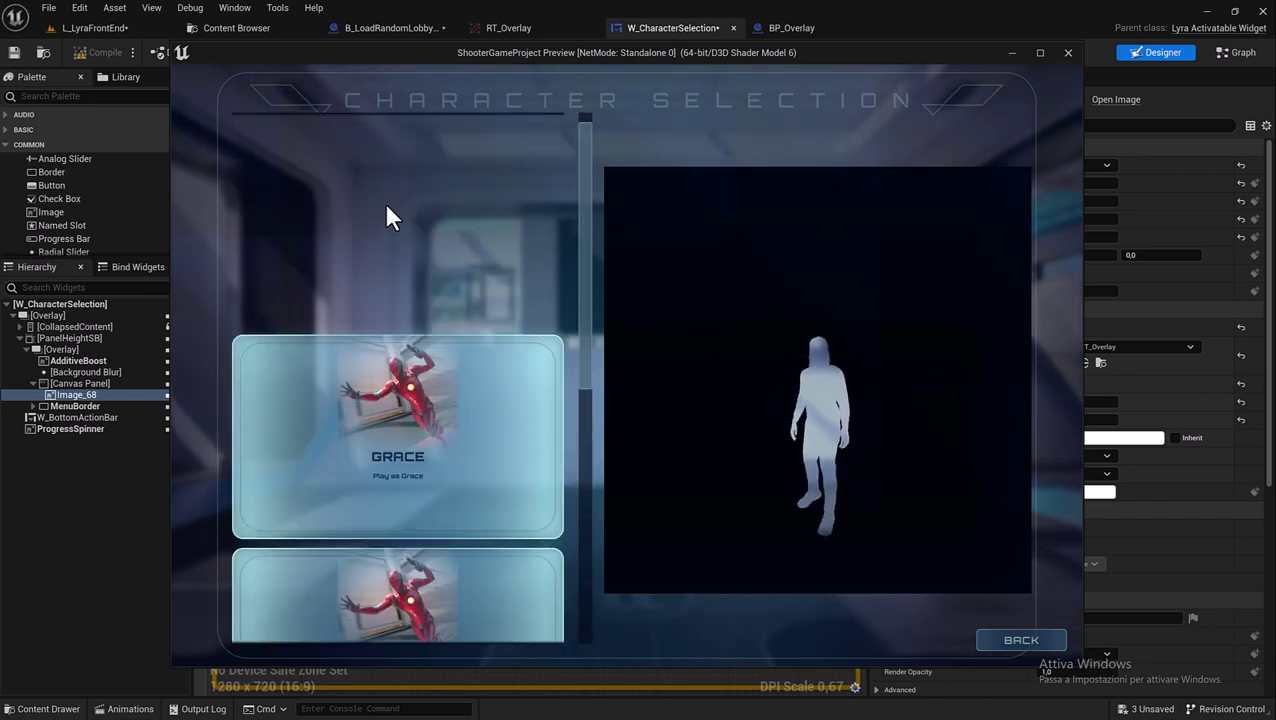
scroll(384, 211, down, 3)
scroll(392, 245, down, 1)
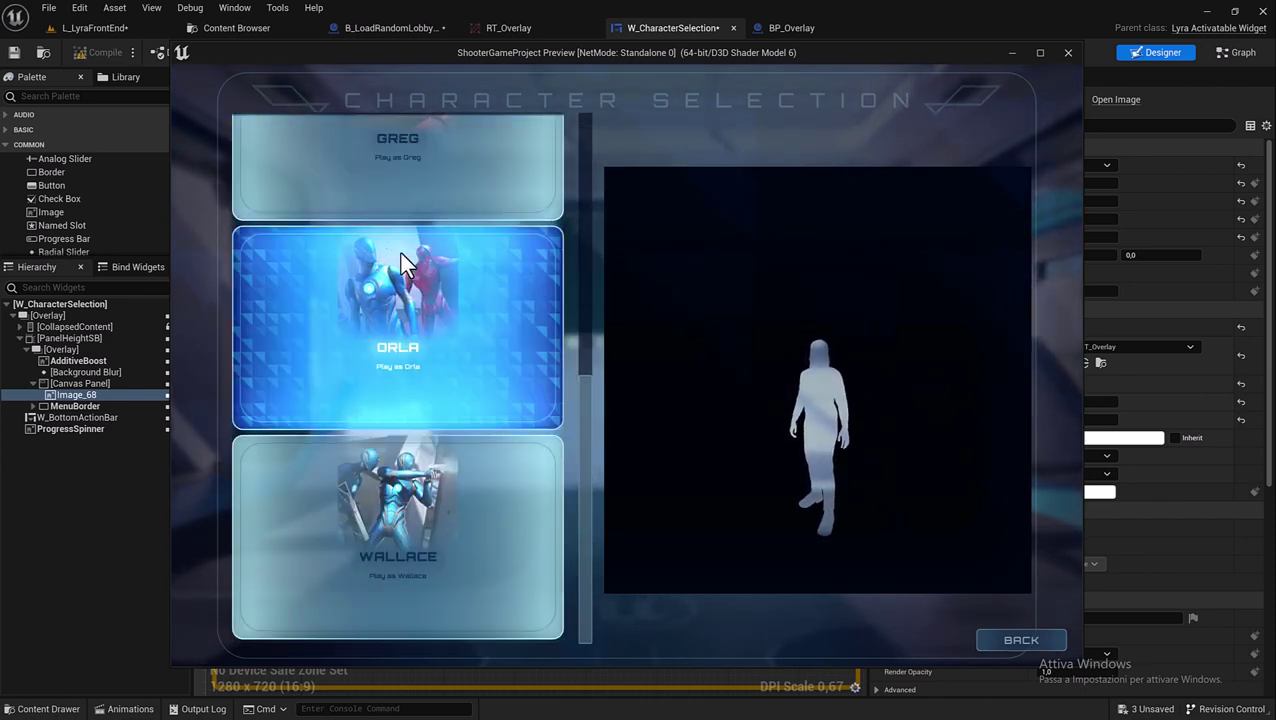
scroll(419, 245, up, 1)
scroll(420, 240, down, 1)
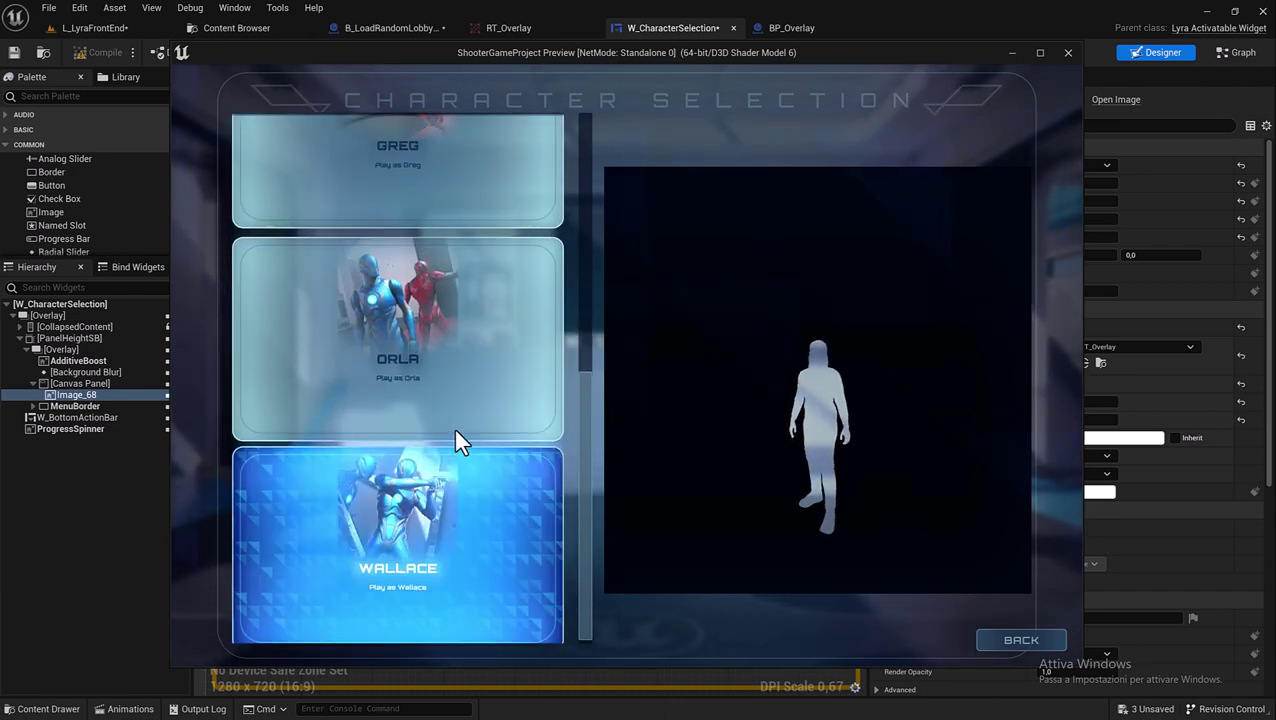
scroll(447, 407, up, 5)
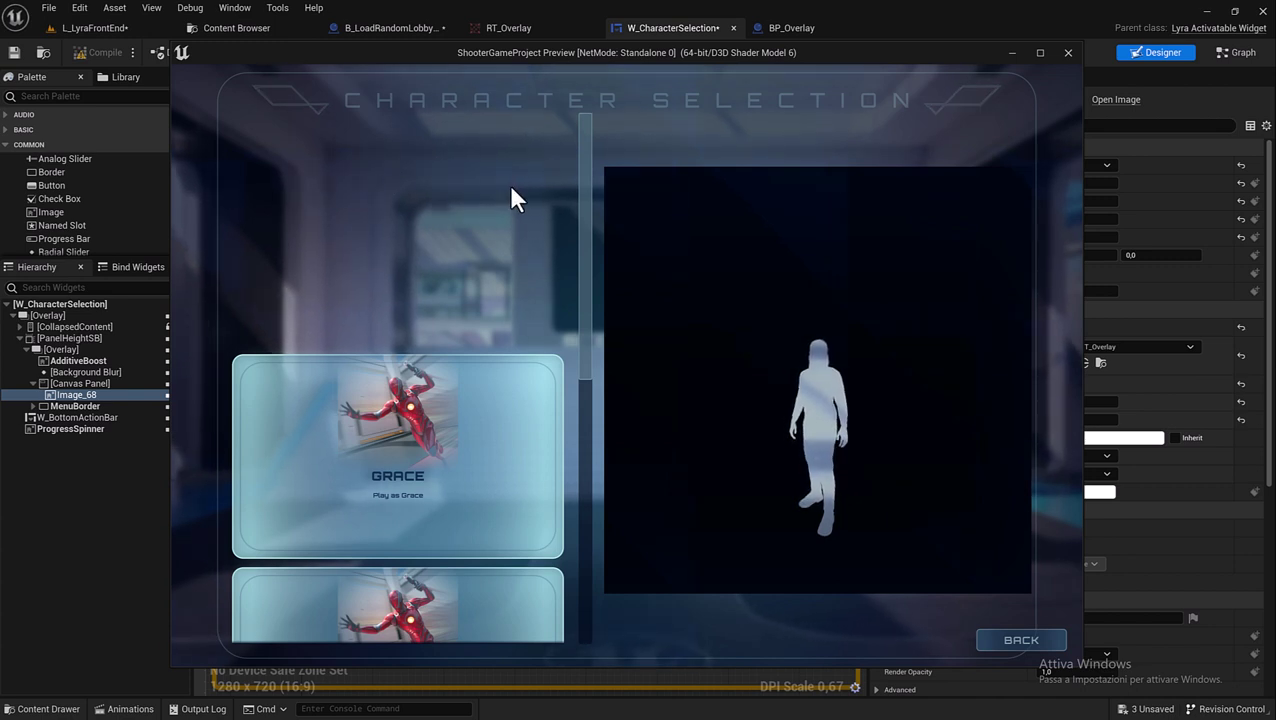
scroll(520, 250, down, 5)
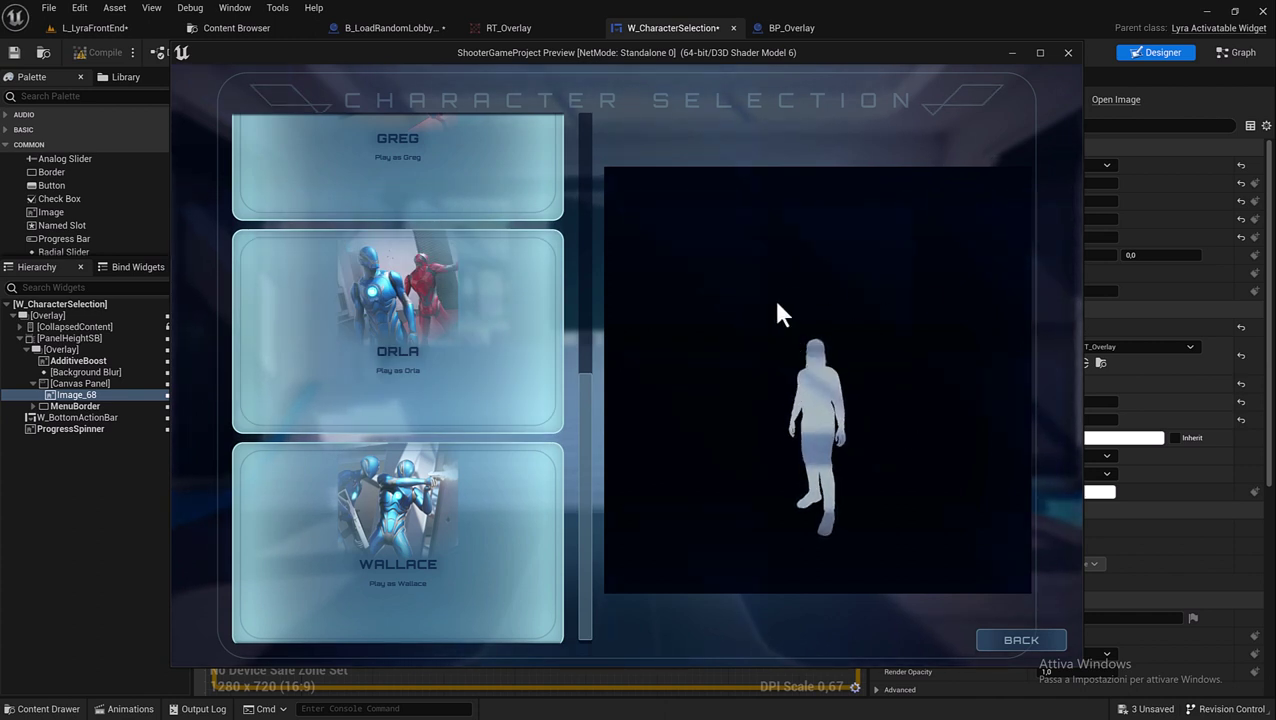
click(1064, 51)
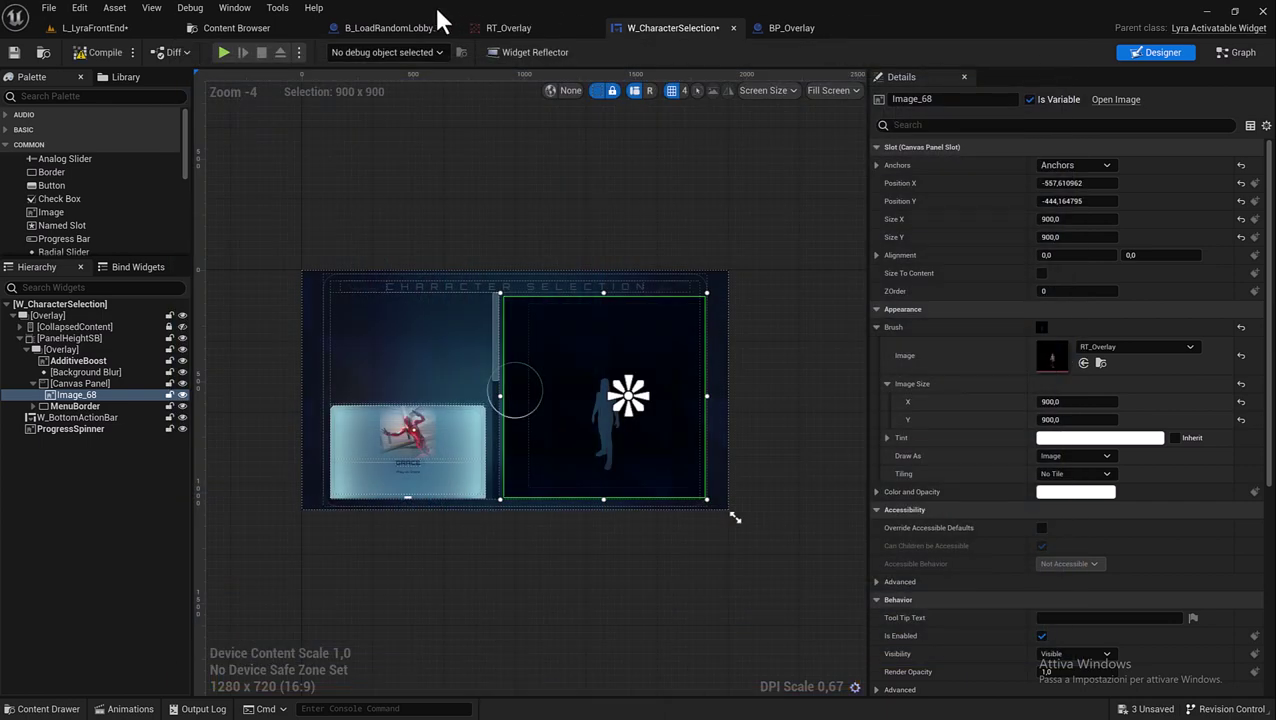
click(403, 29)
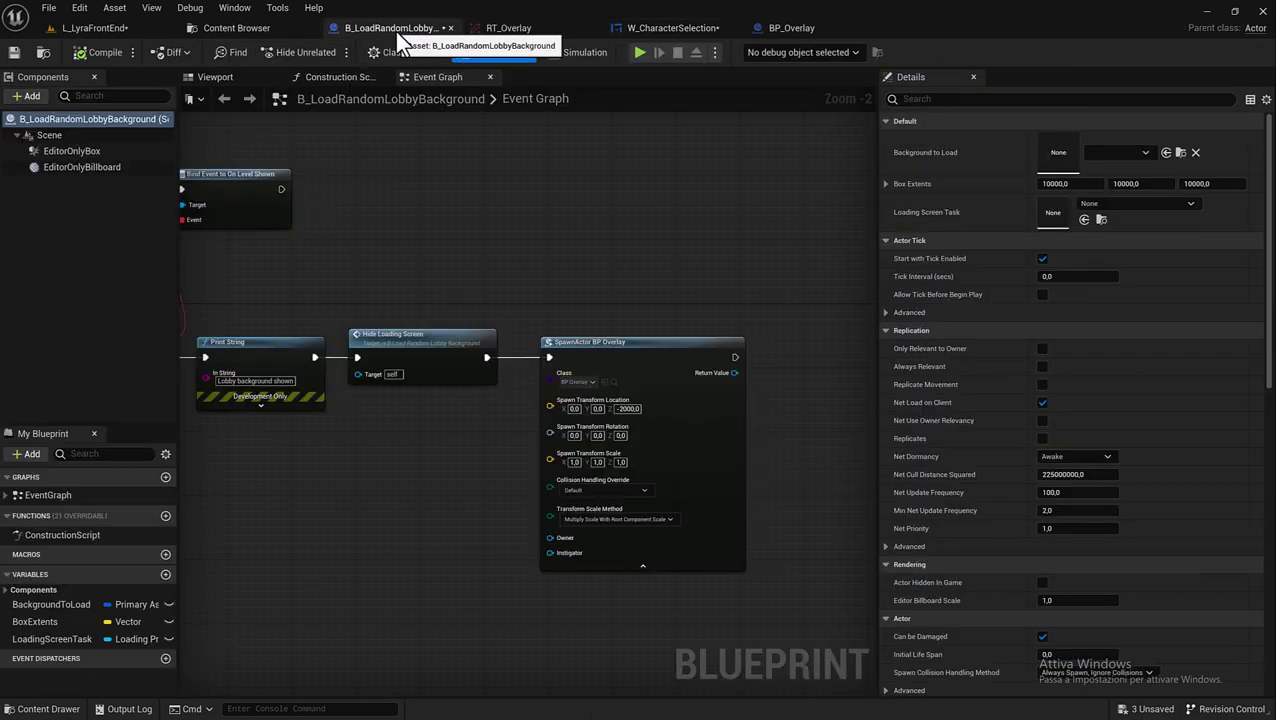
click(775, 26)
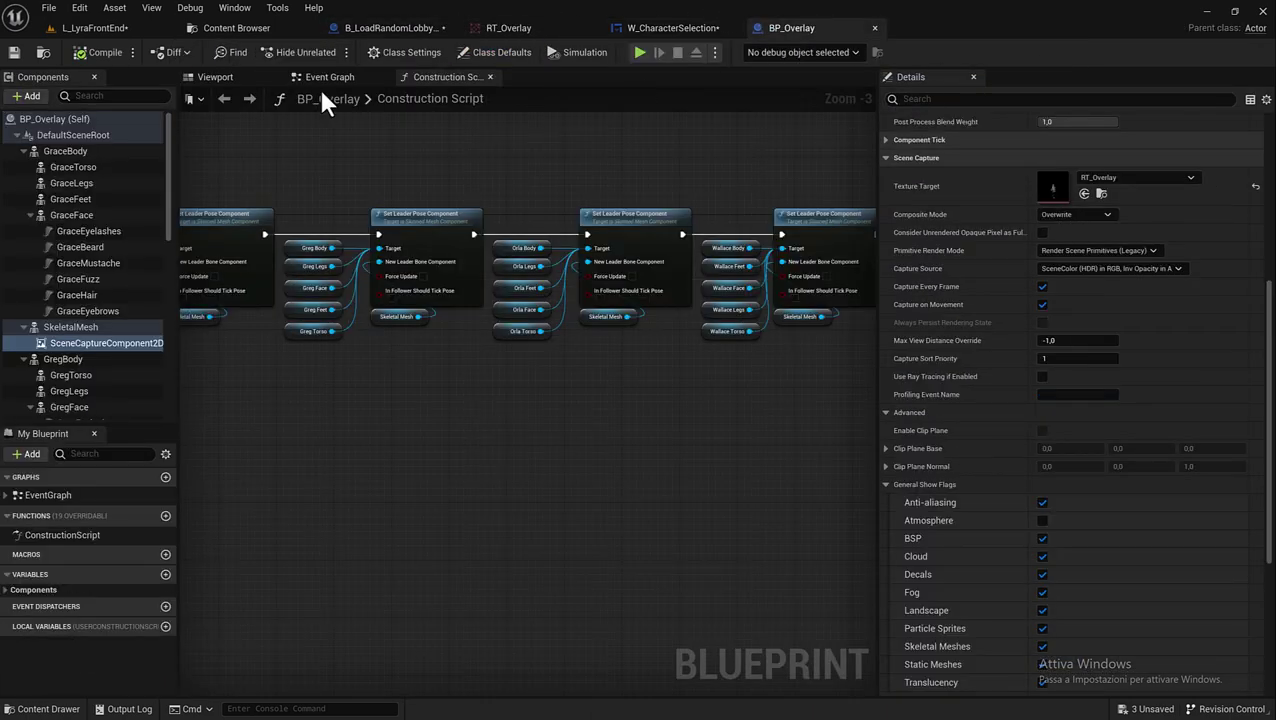
click(212, 82)
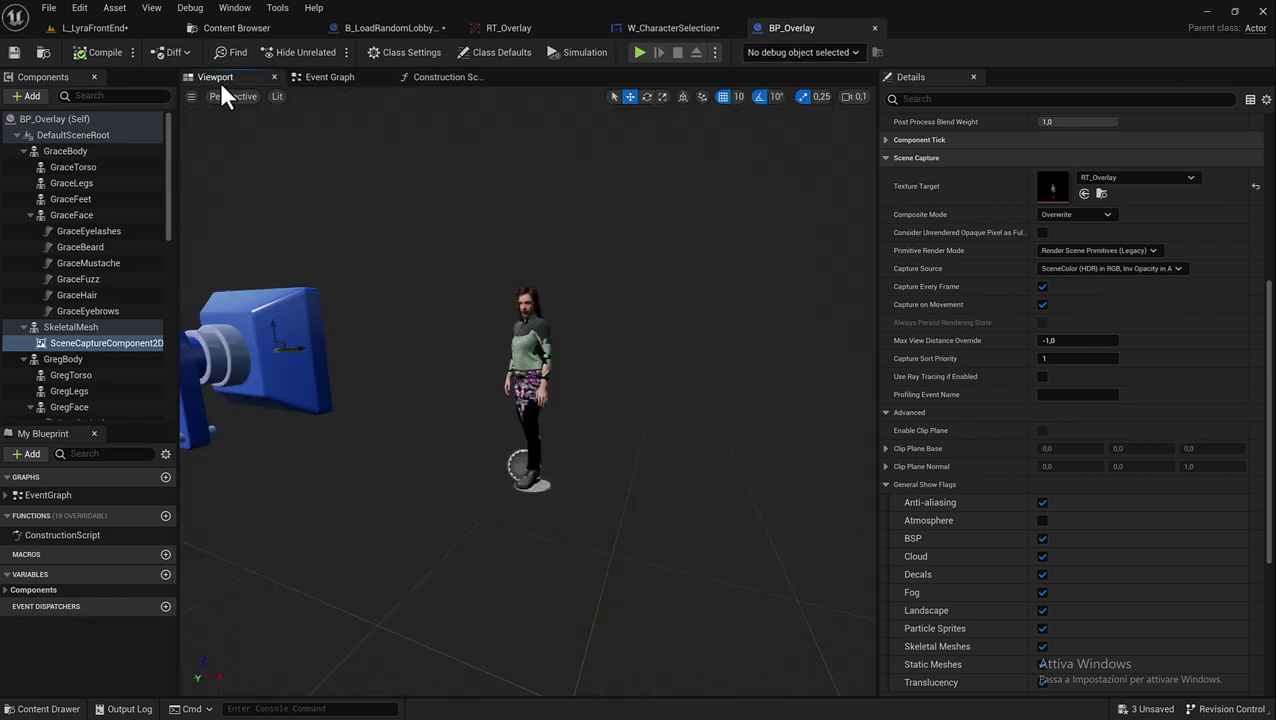
right_drag(527, 400, 488, 370)
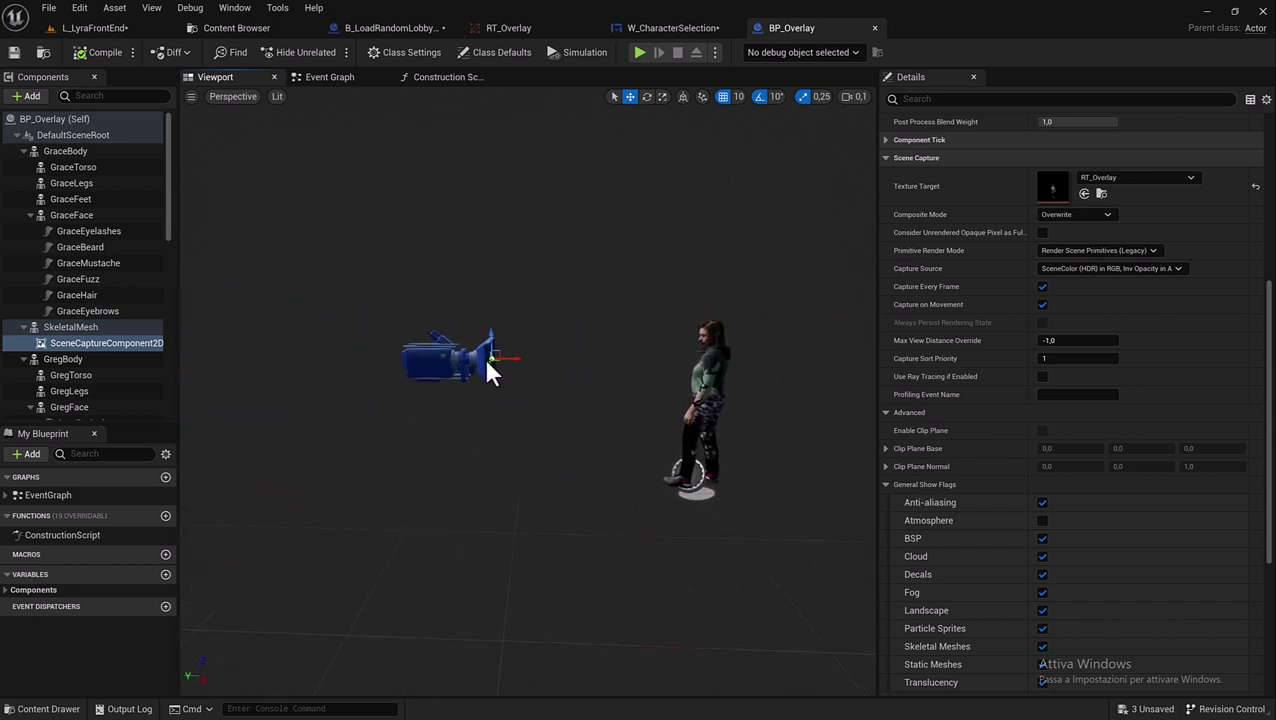
drag(490, 334, 491, 354)
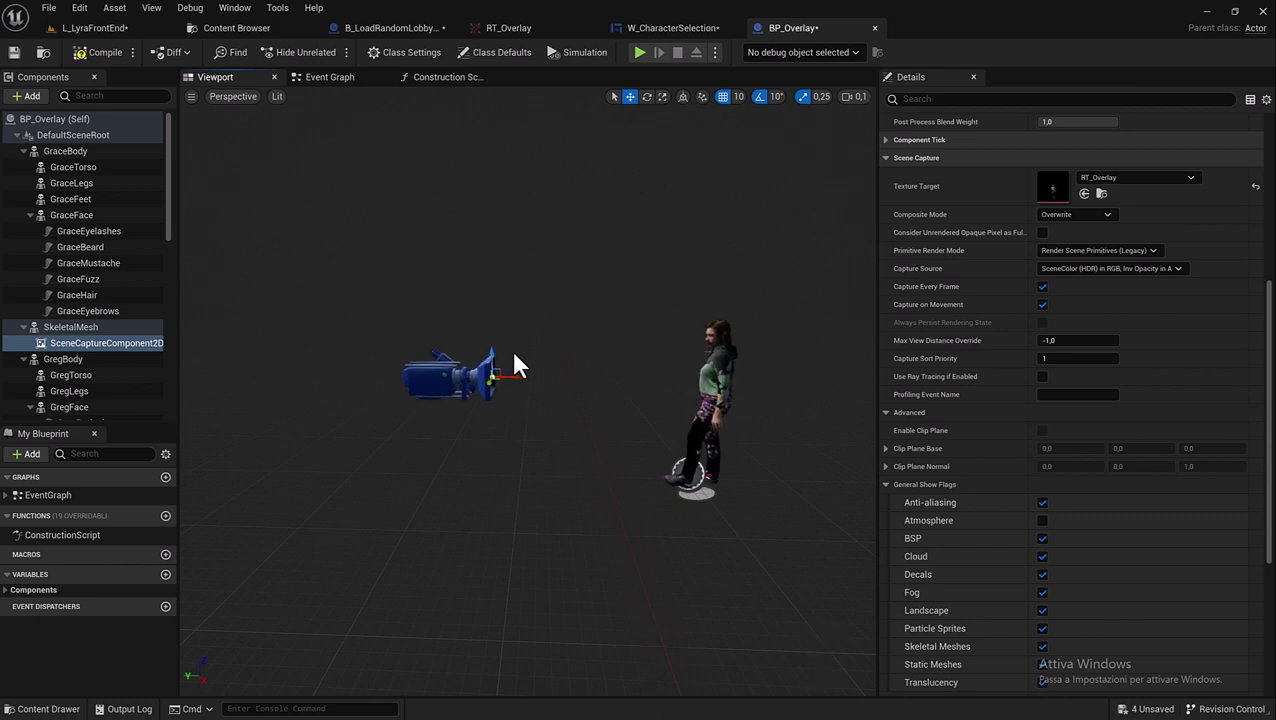
click(78, 343)
scroll(1063, 370, up, 4)
scroll(1059, 359, up, 2)
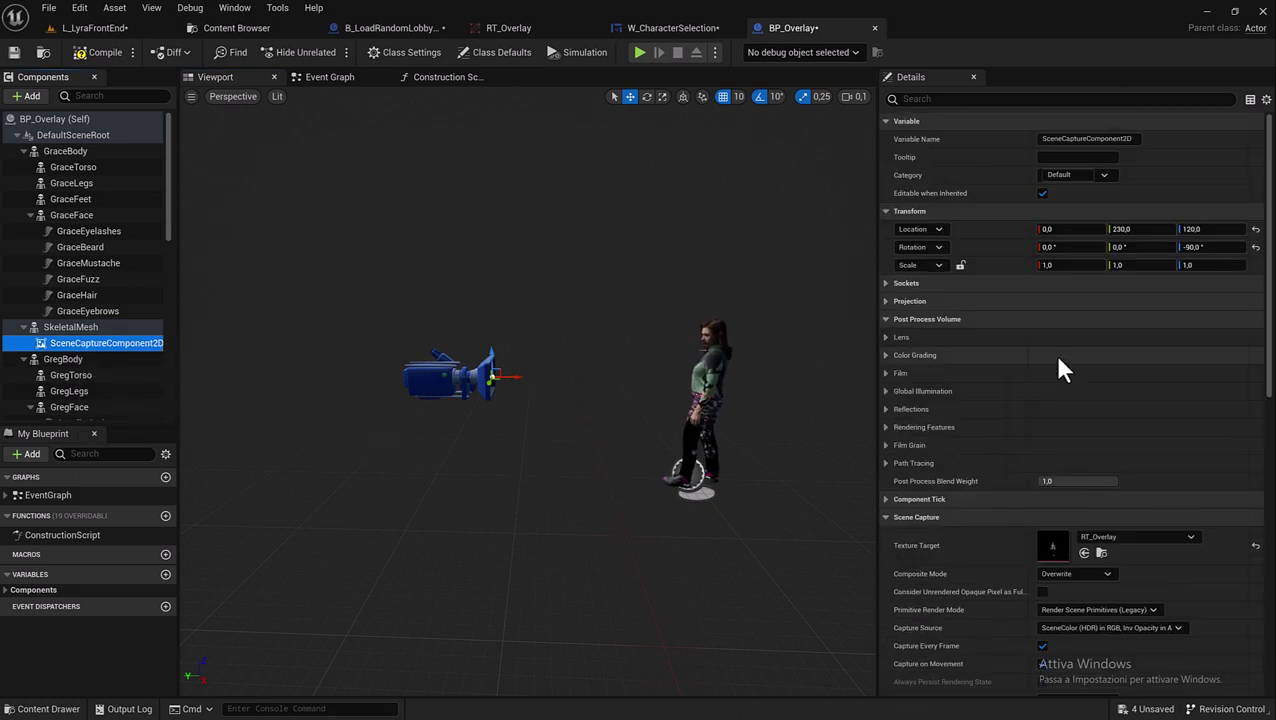
scroll(1085, 316, up, 2)
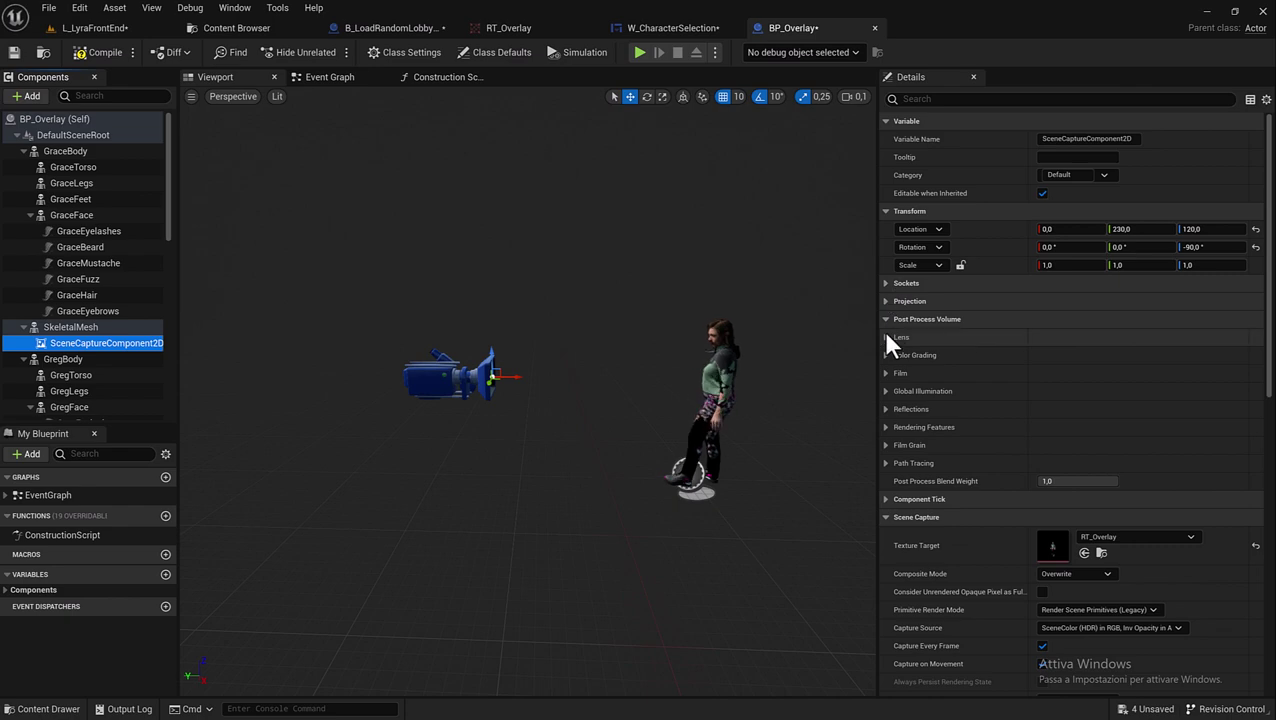
scroll(885, 350, down, 3)
scroll(885, 366, down, 5)
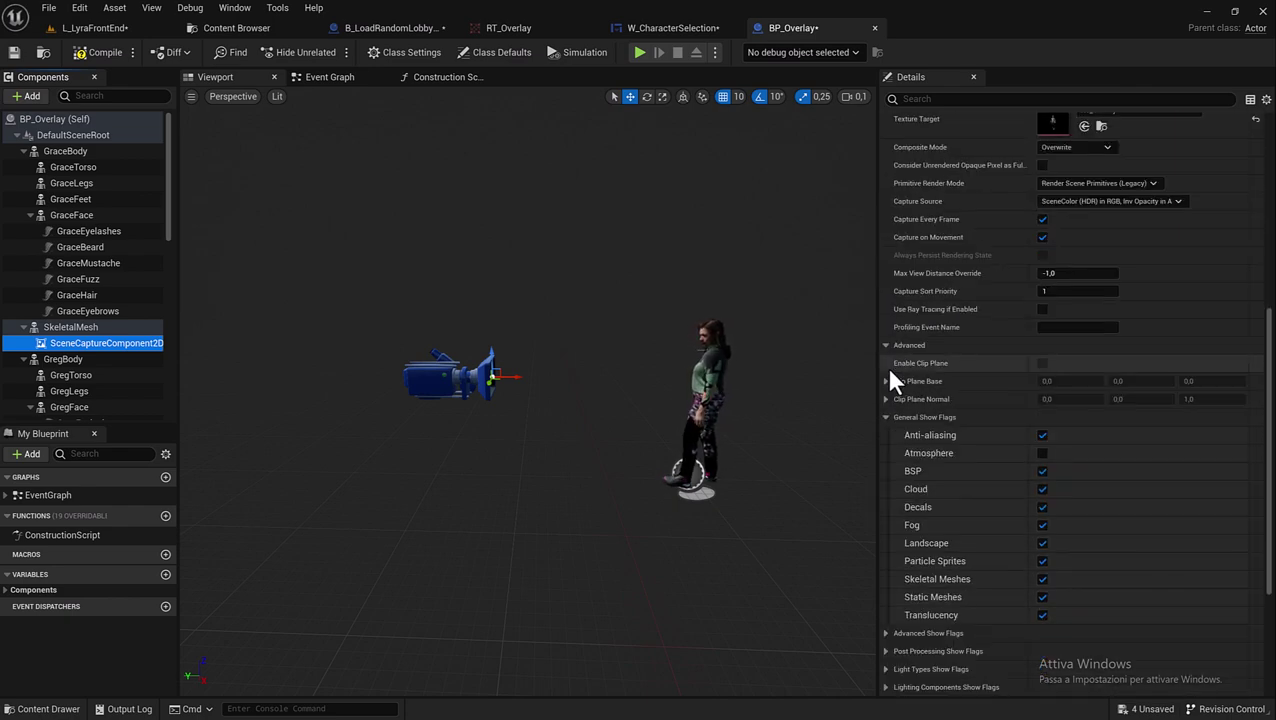
scroll(886, 363, down, 5)
scroll(887, 365, down, 3)
scroll(887, 361, up, 6)
scroll(888, 359, up, 5)
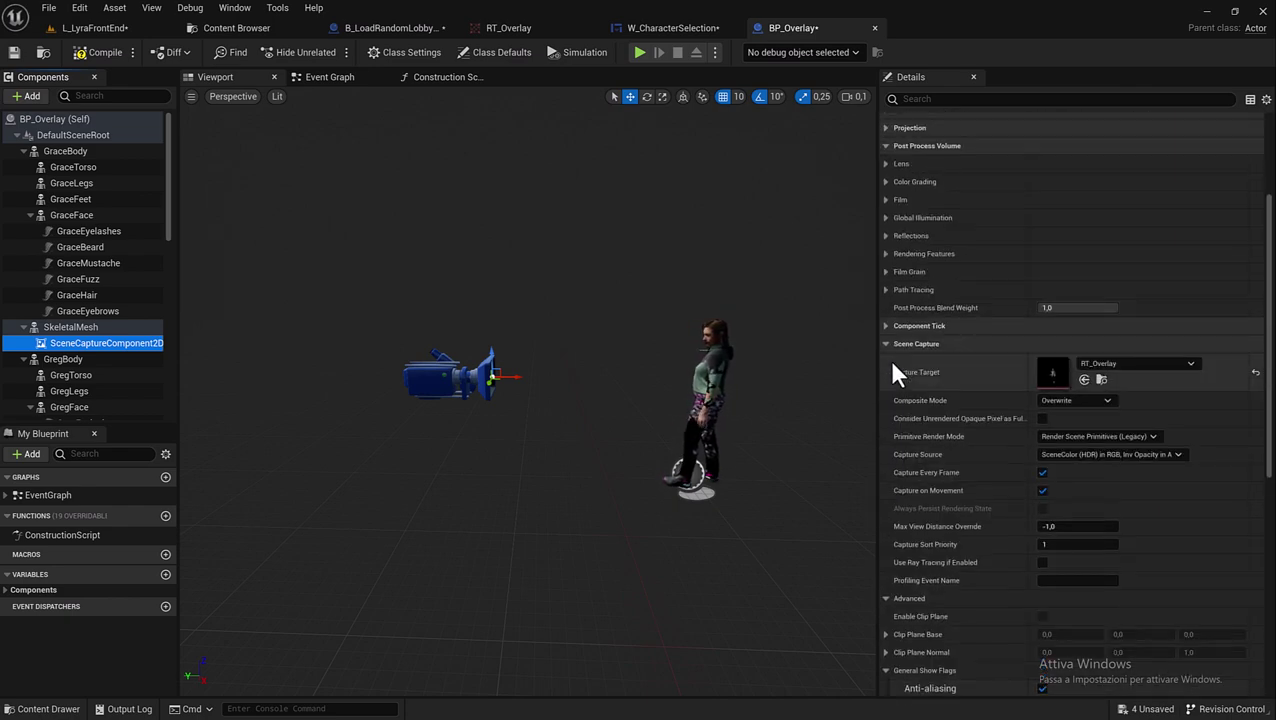
scroll(896, 339, up, 4)
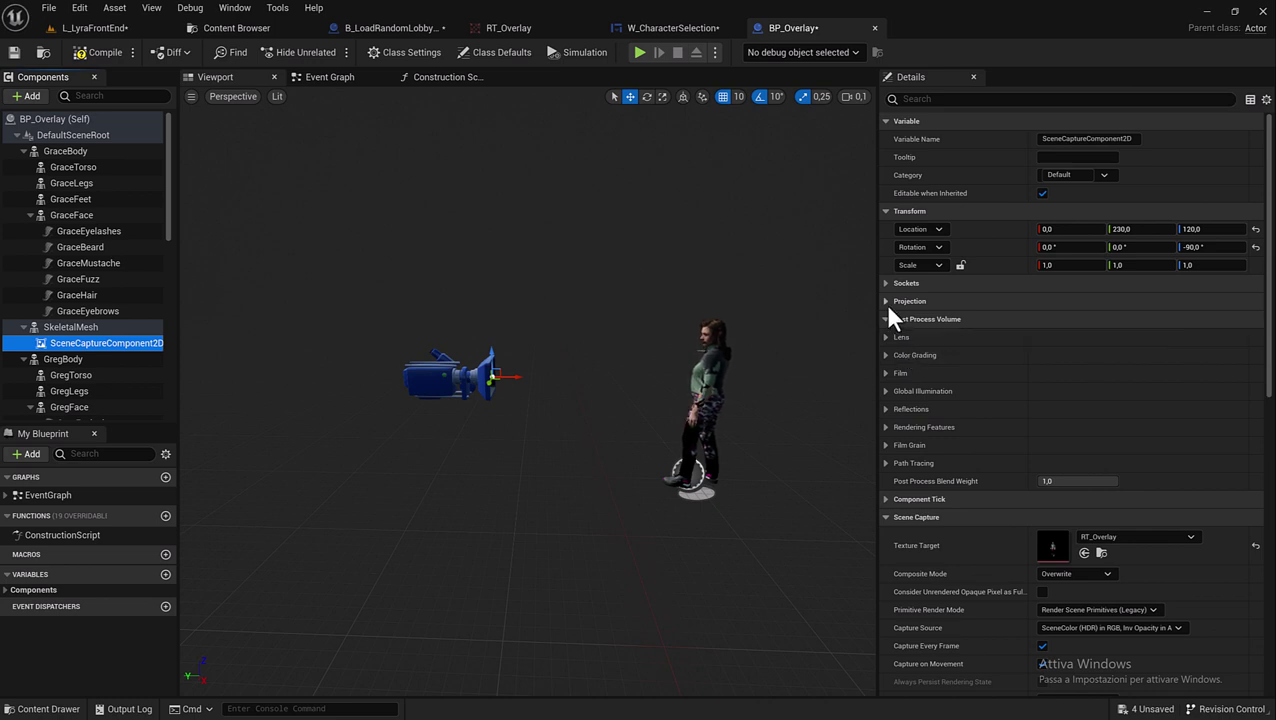
click(884, 302)
- Set the scene capture's Field of View to 70 and check it in a game preview
click(884, 302)
click(884, 300)
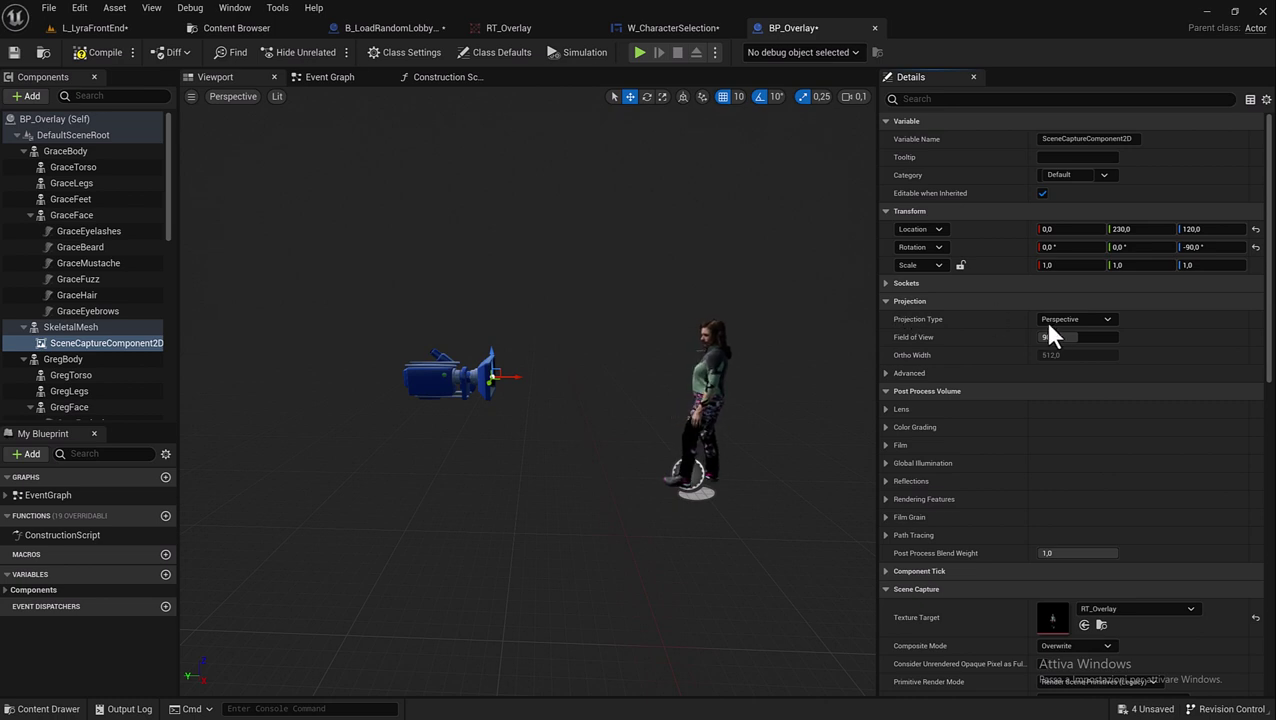
click(1100, 340)
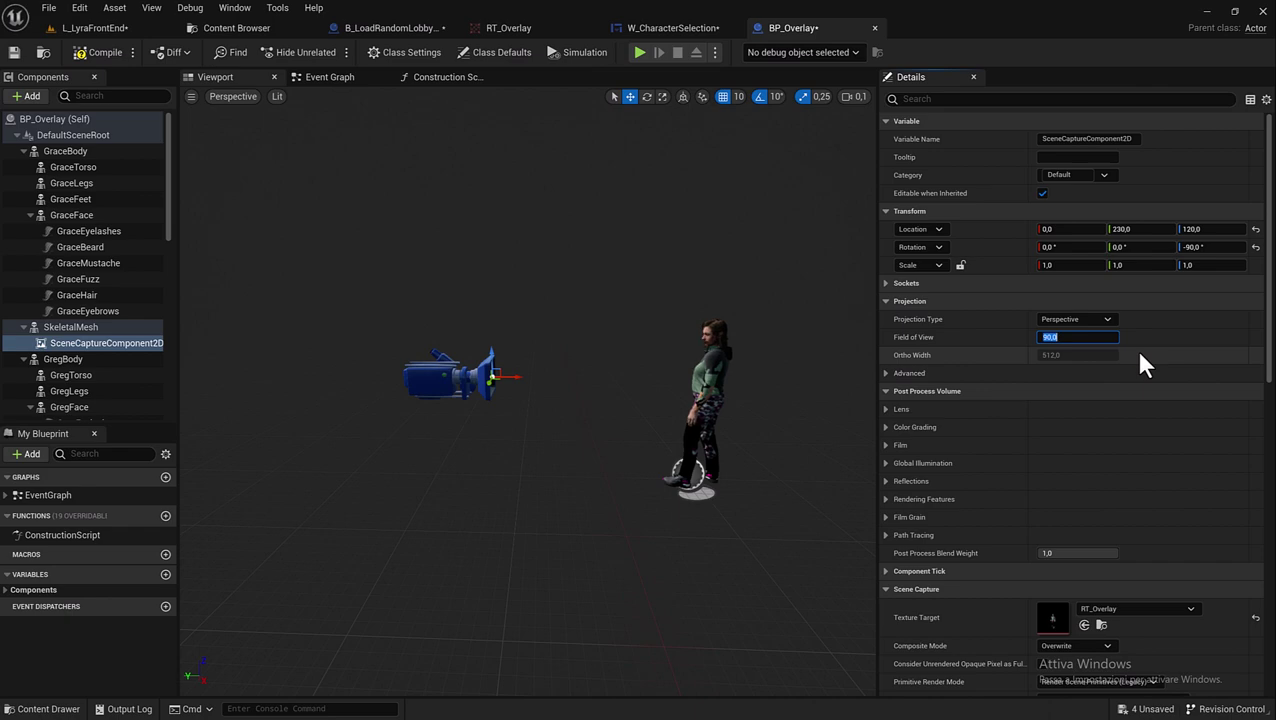
text(70)
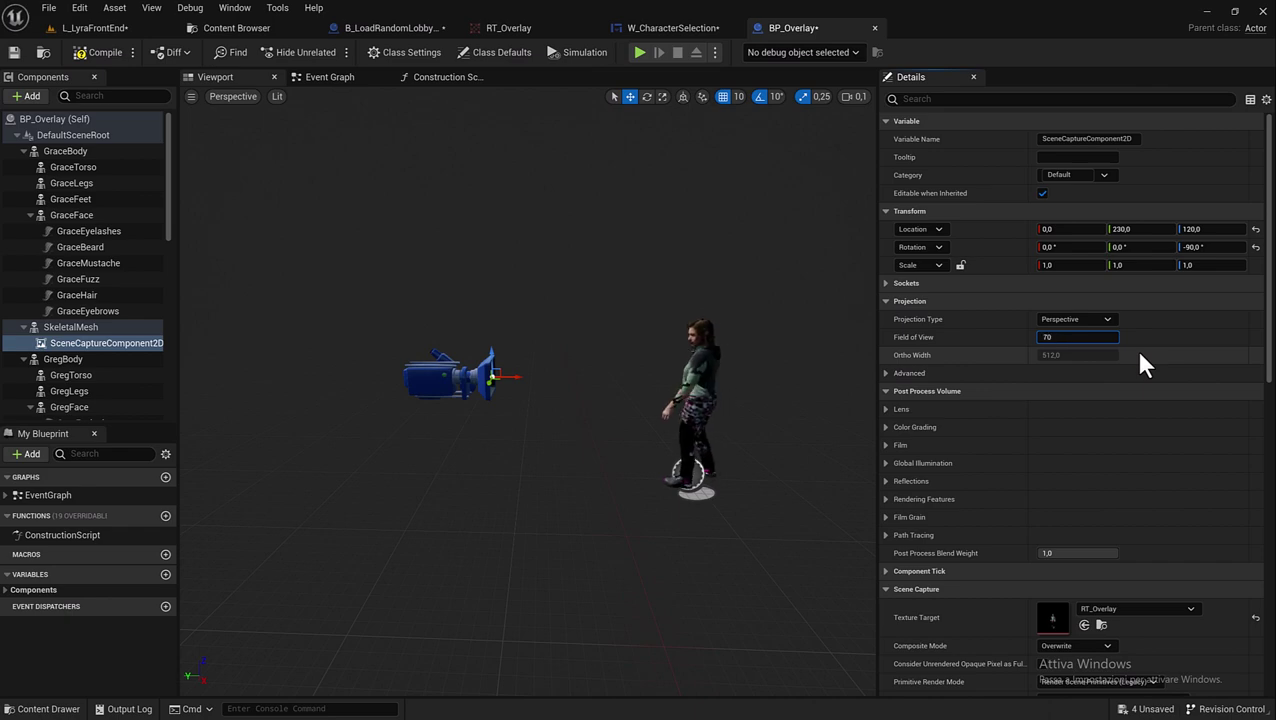
click(640, 54)
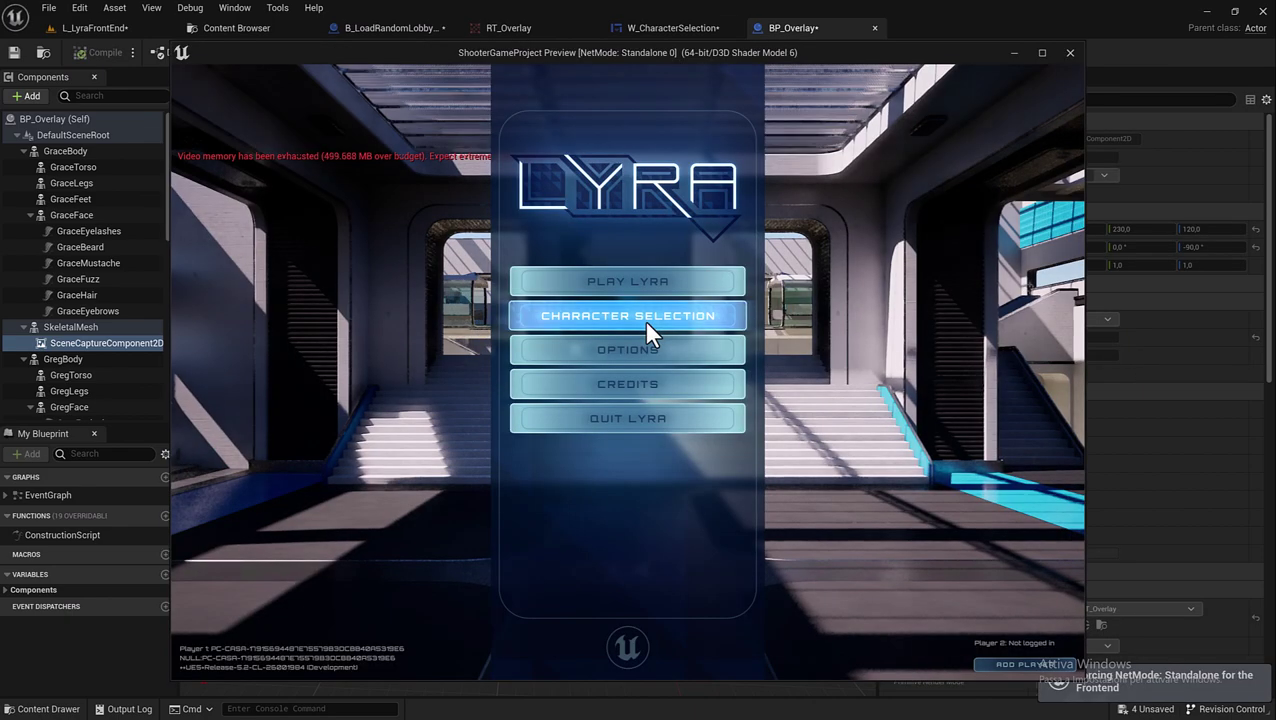
click(644, 319)
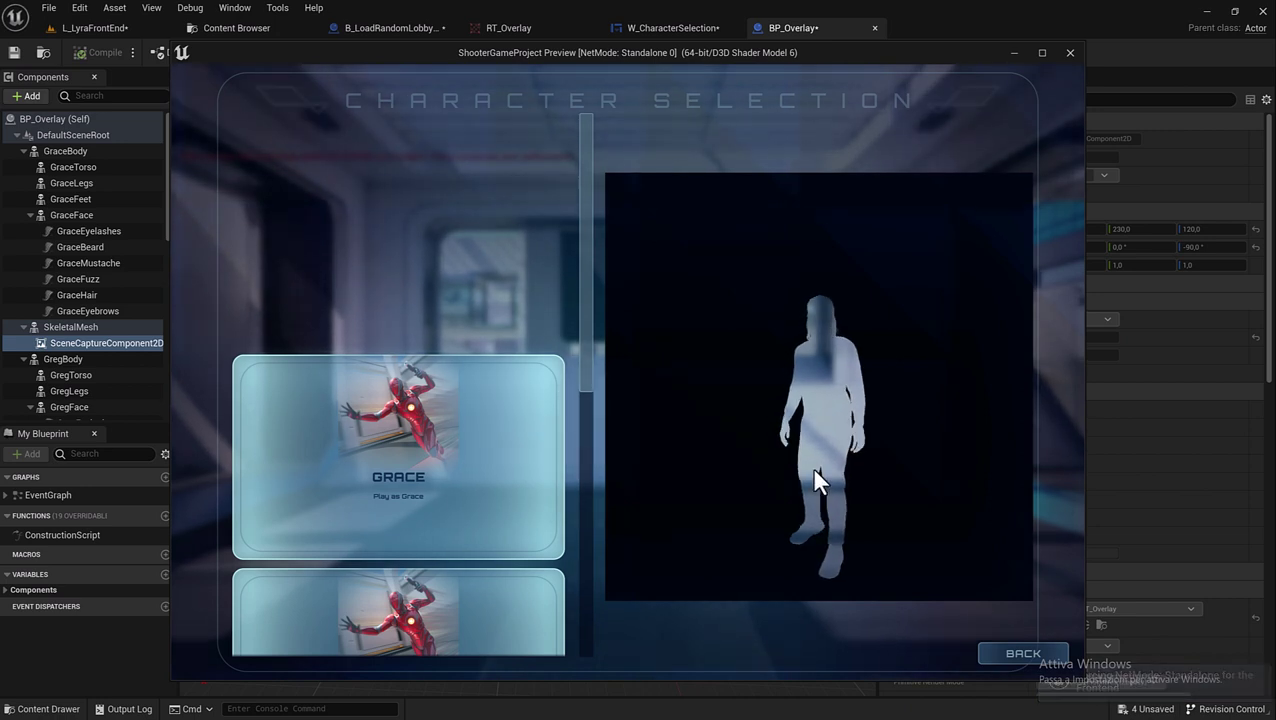
click(1070, 52)
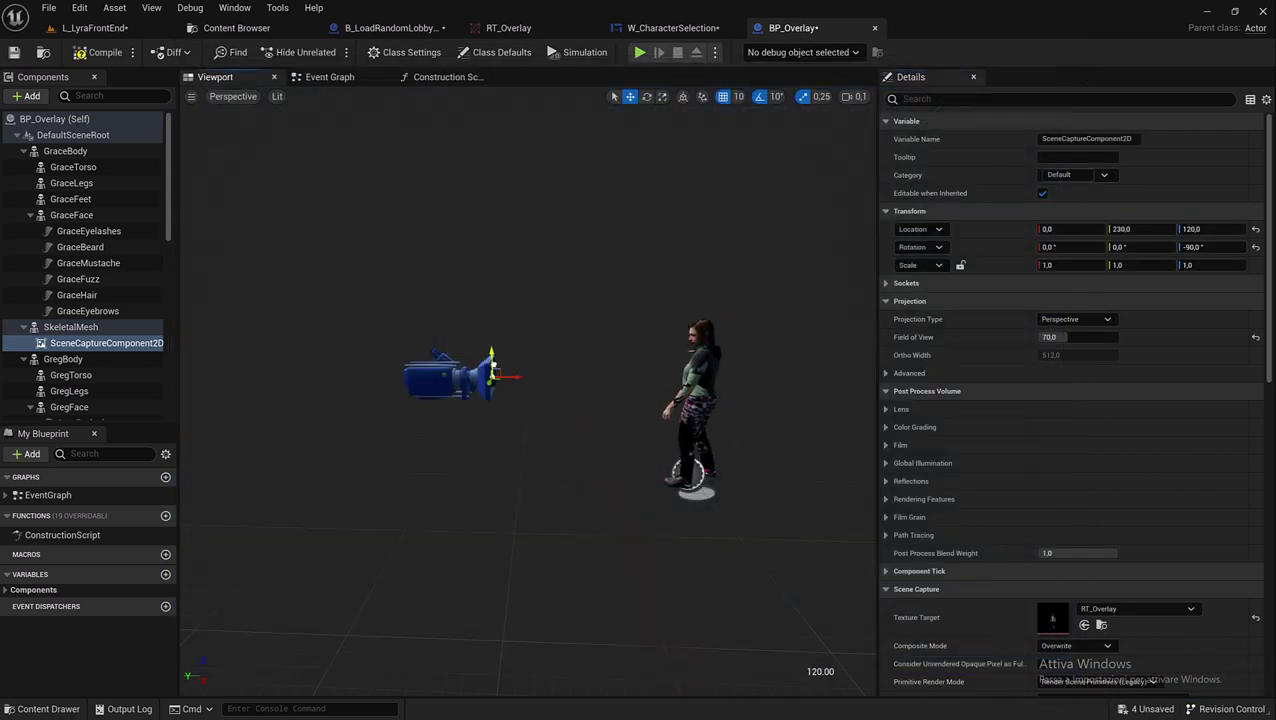
- Lower the capture camera to Z 110, move it closer, re-test, and save BP_Overlay
drag(495, 365, 492, 380)
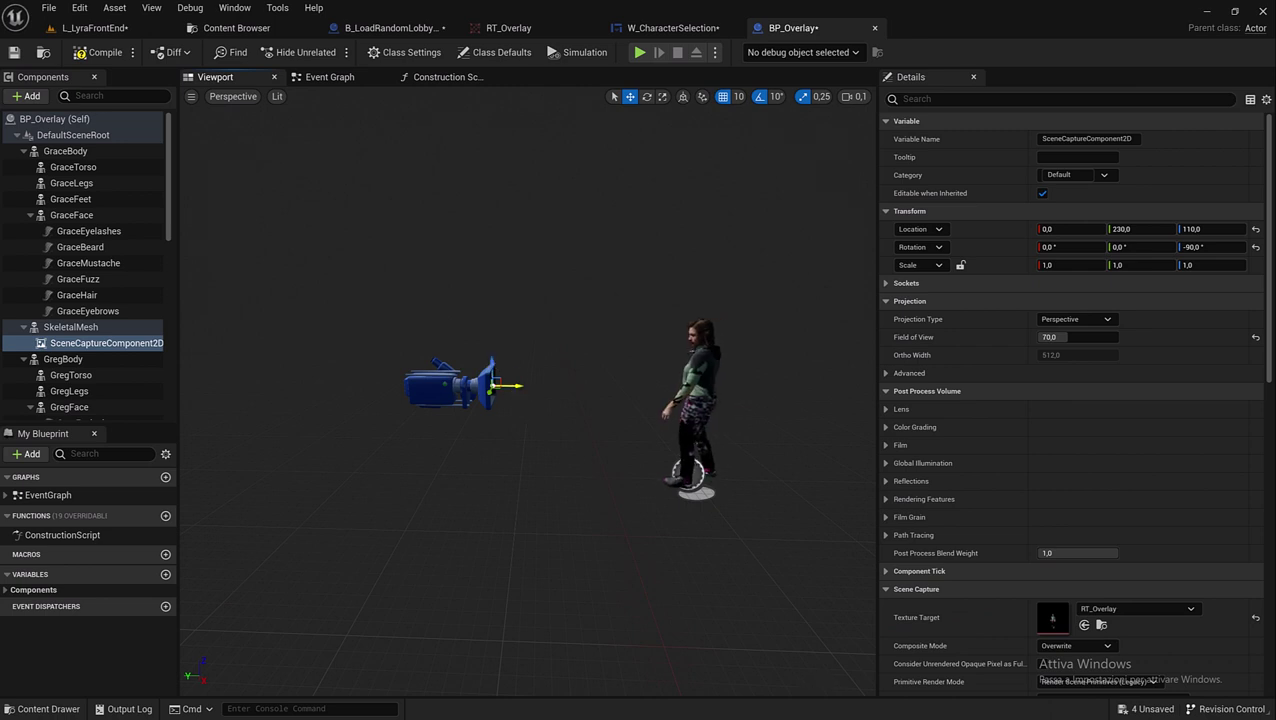
drag(536, 384, 549, 383)
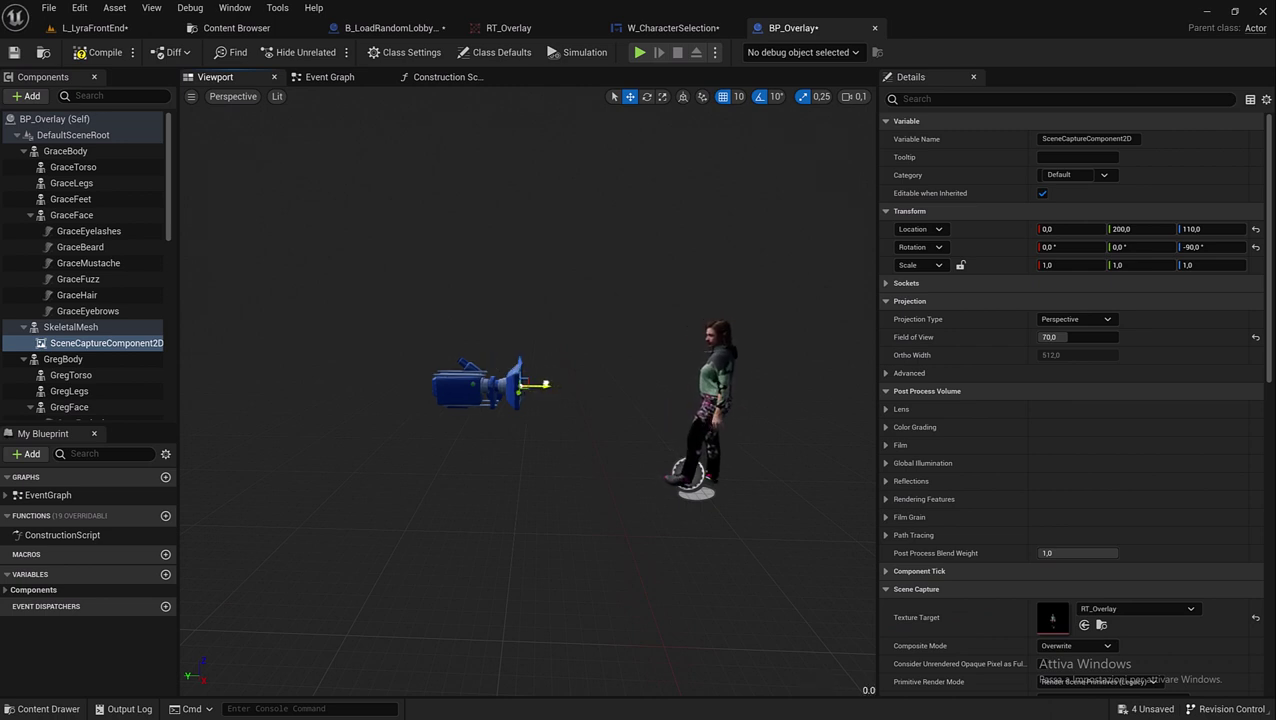
click(639, 52)
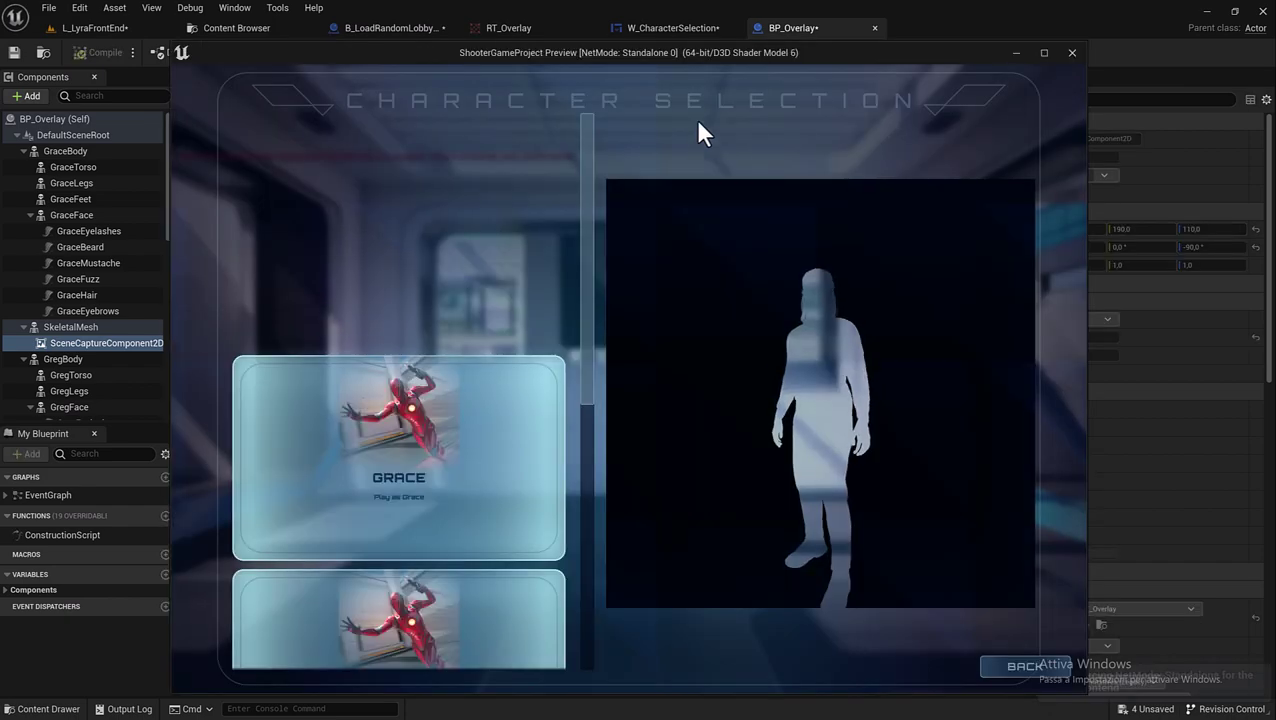
click(1071, 52)
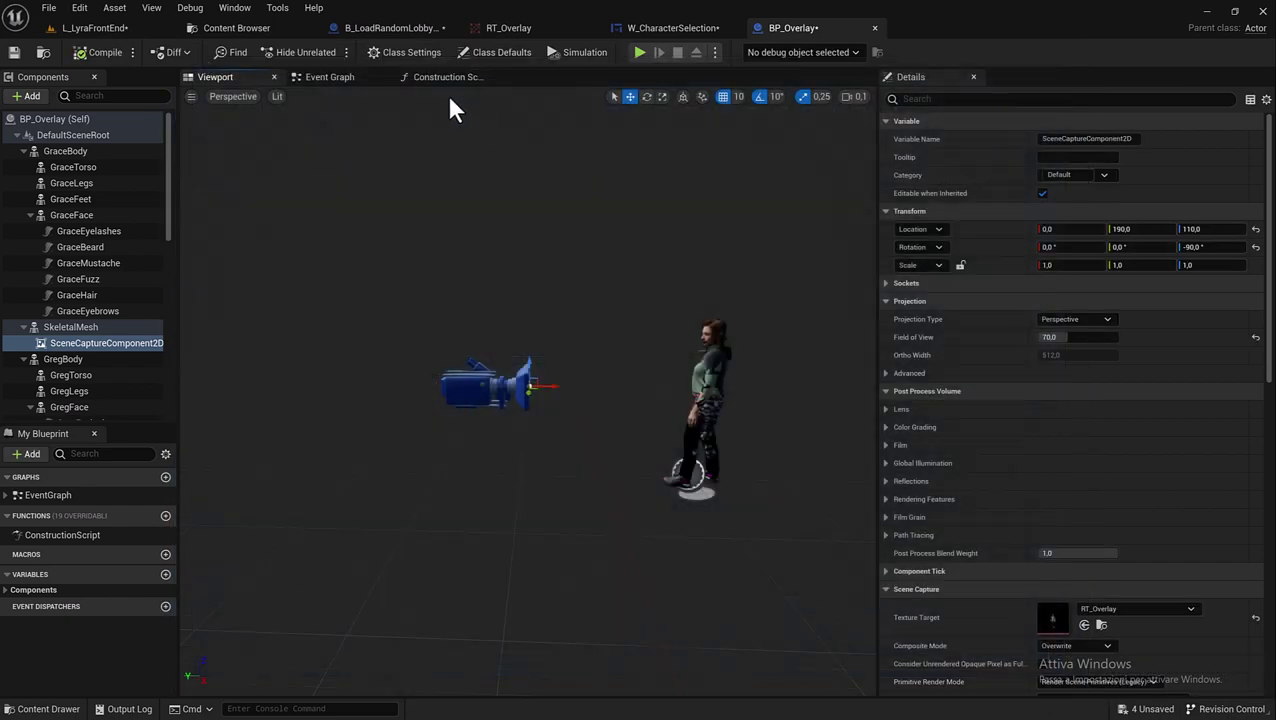
click(14, 52)
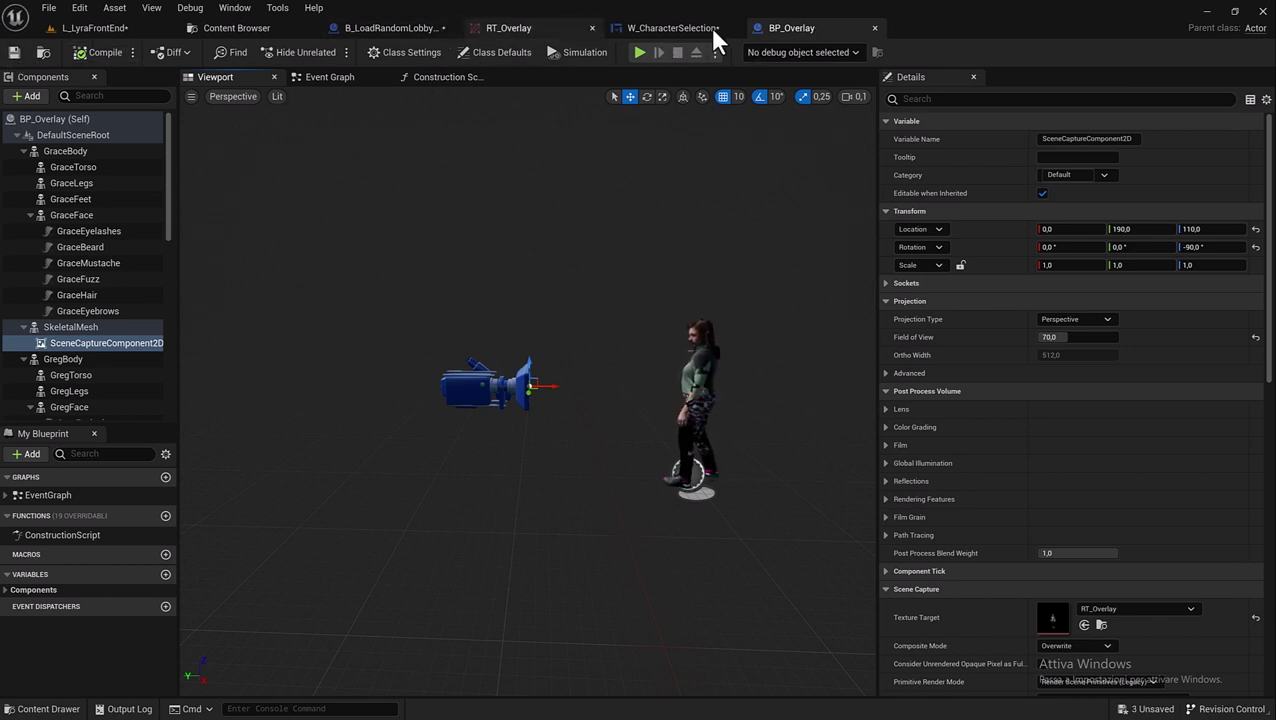
- In W_CharacterSelection, collapse the nested Vertical Box and Lyra Scroll Box in the Hierarchy
click(668, 29)
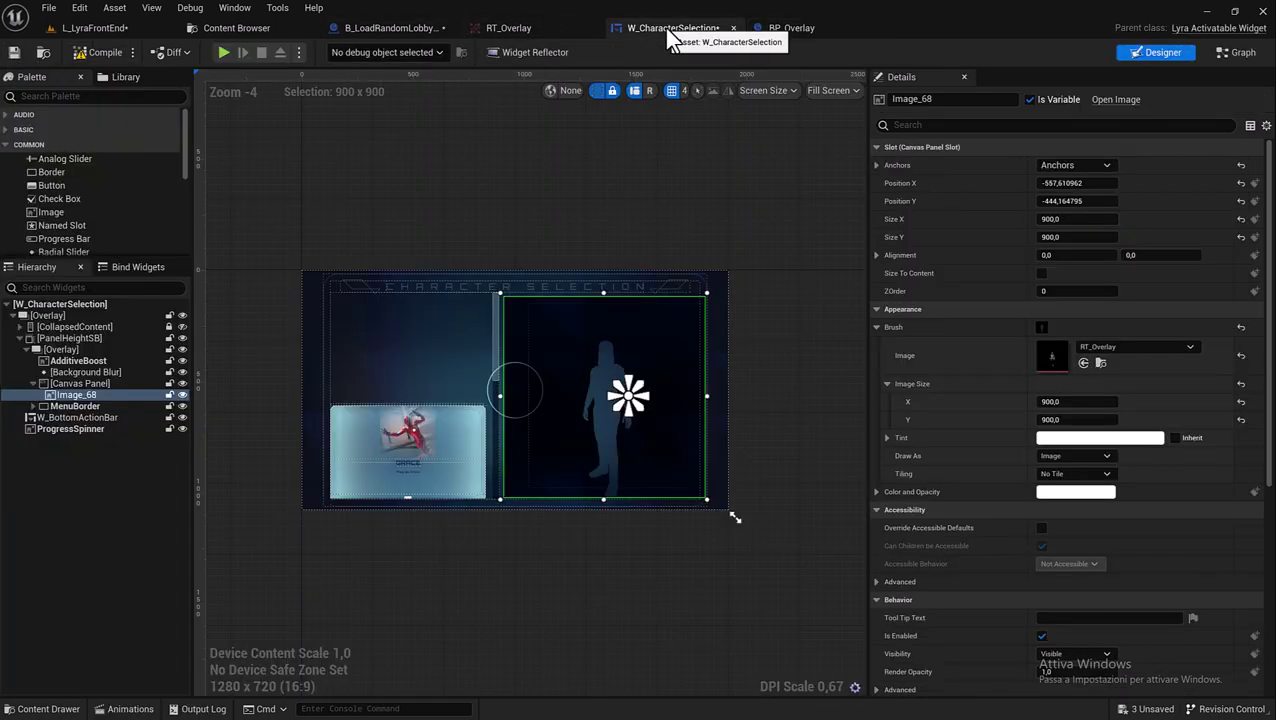
click(404, 451)
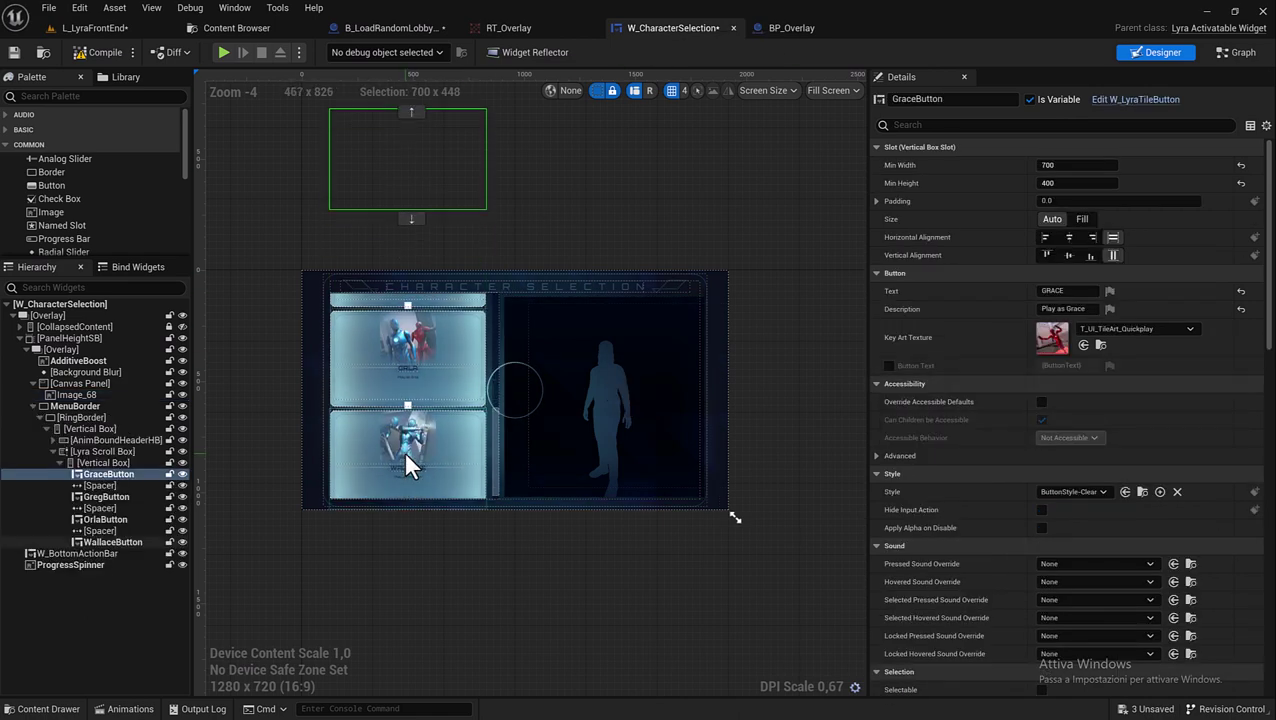
scroll(414, 409, up, 4)
scroll(414, 408, down, 5)
scroll(438, 403, up, 1)
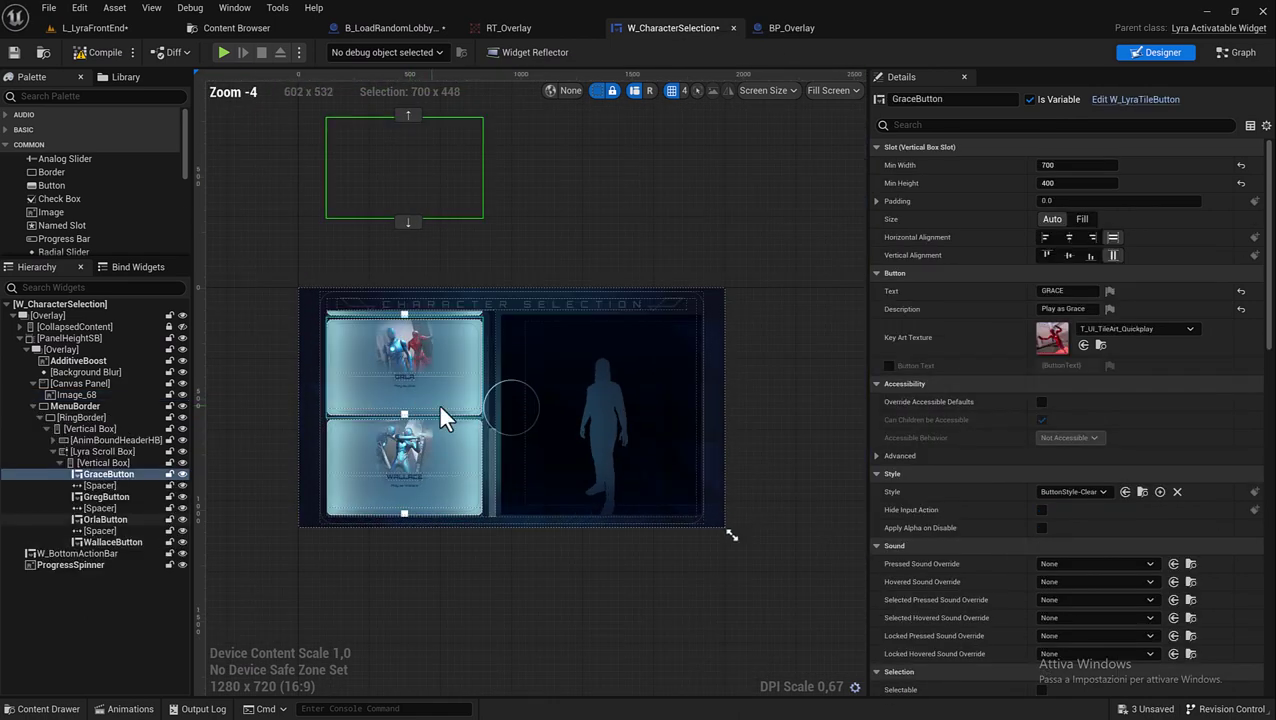
click(60, 462)
click(53, 451)
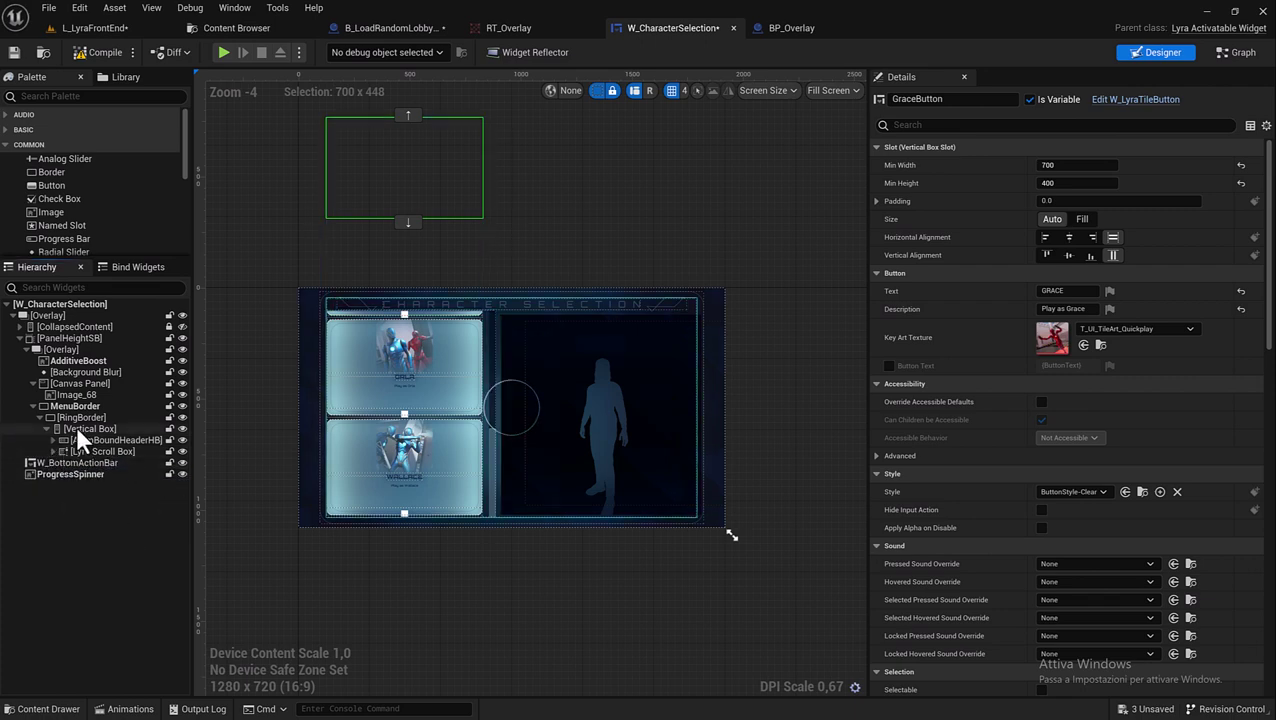
- Set the card Vertical Box's top padding to 0 and launch a game preview
click(876, 165)
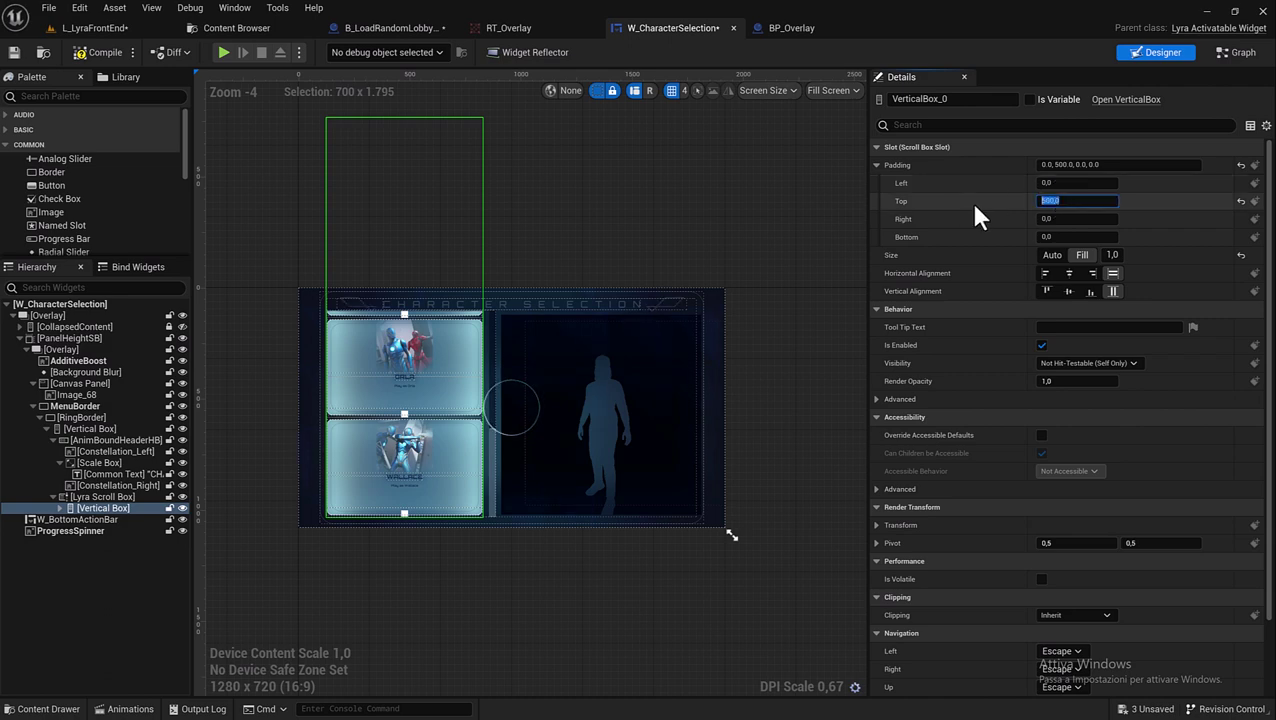
text(0)
key(Return)
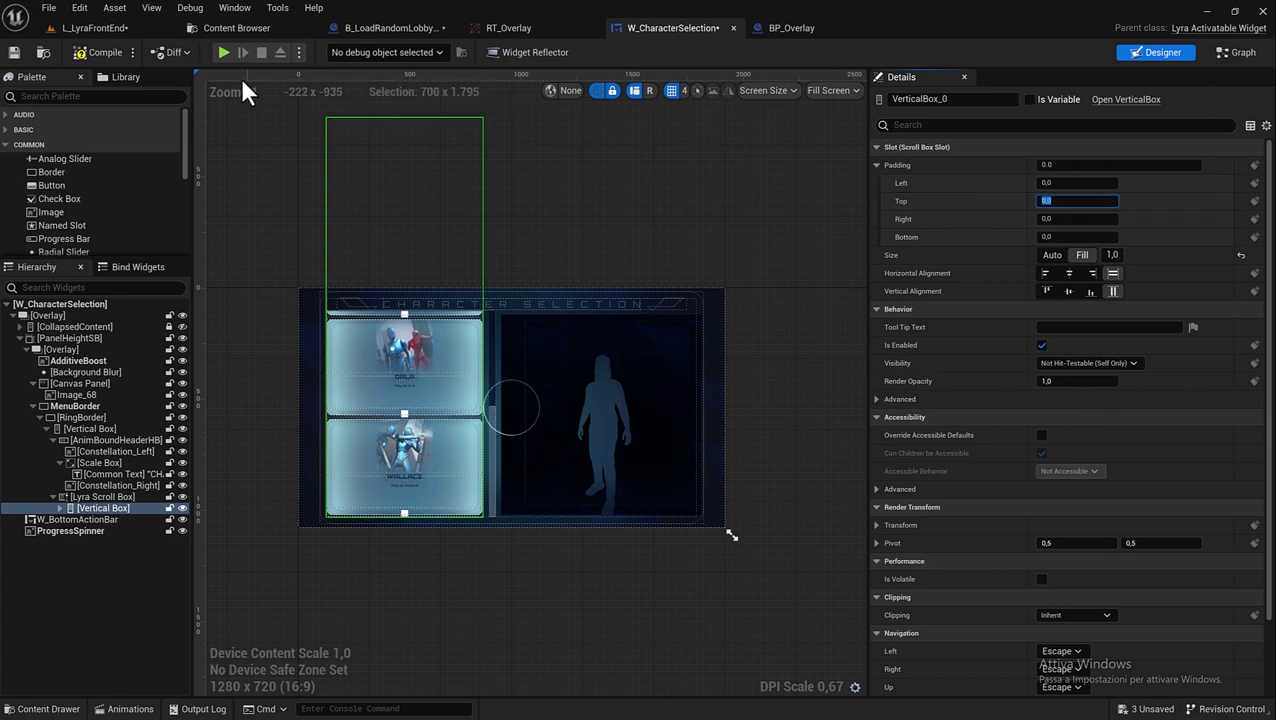
key(alt+p)
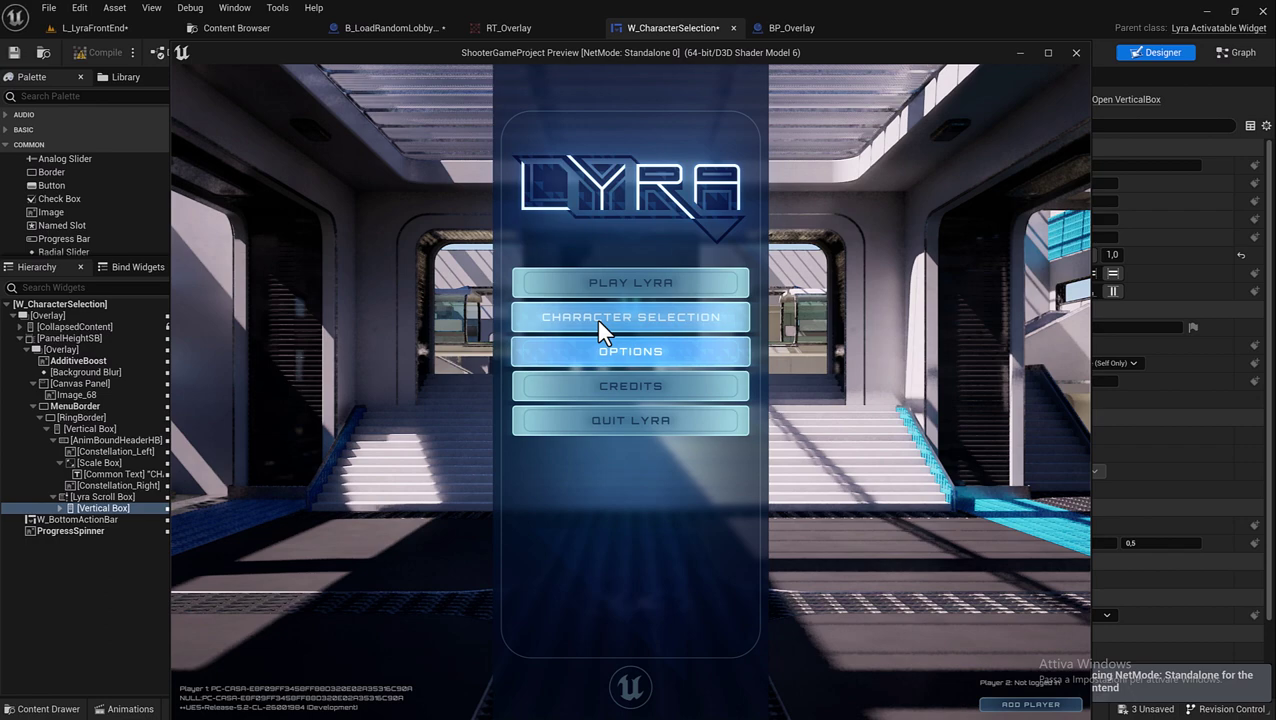
- Open Character Selection in the preview and scroll the card list down and back up
click(597, 318)
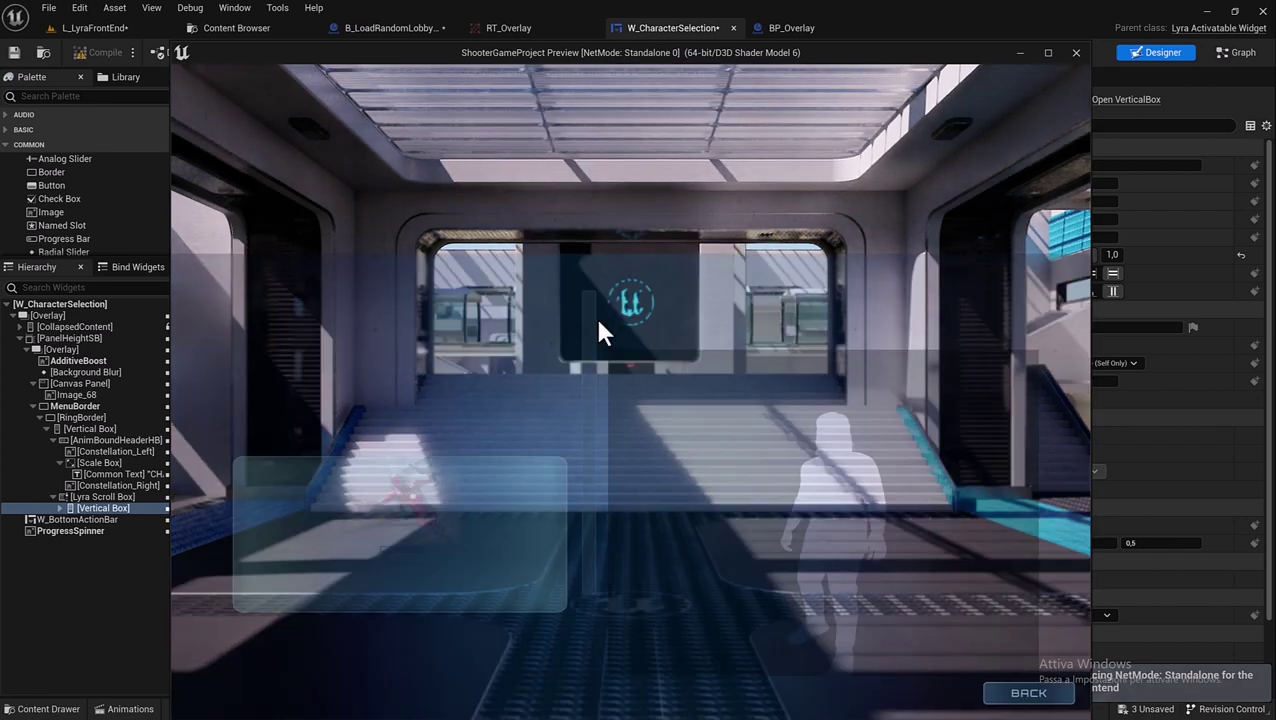
scroll(498, 262, down, 1)
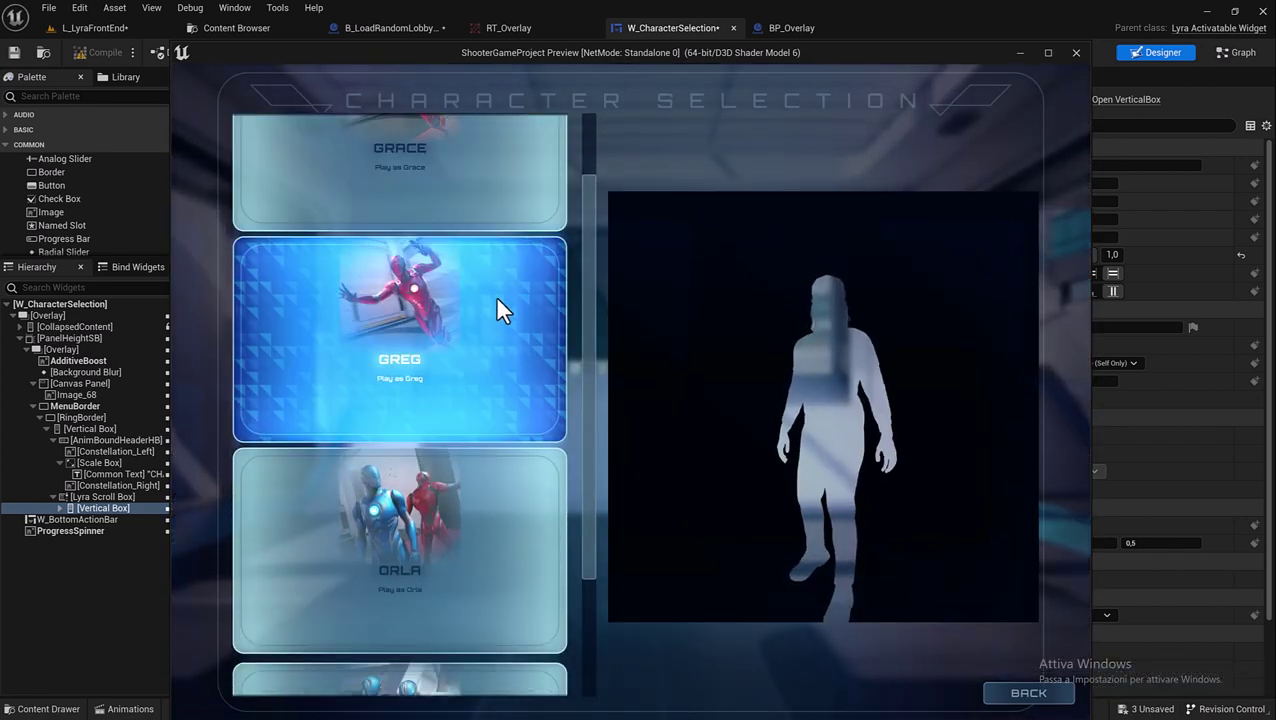
scroll(499, 315, down, 1)
scroll(500, 322, down, 1)
scroll(495, 320, up, 1)
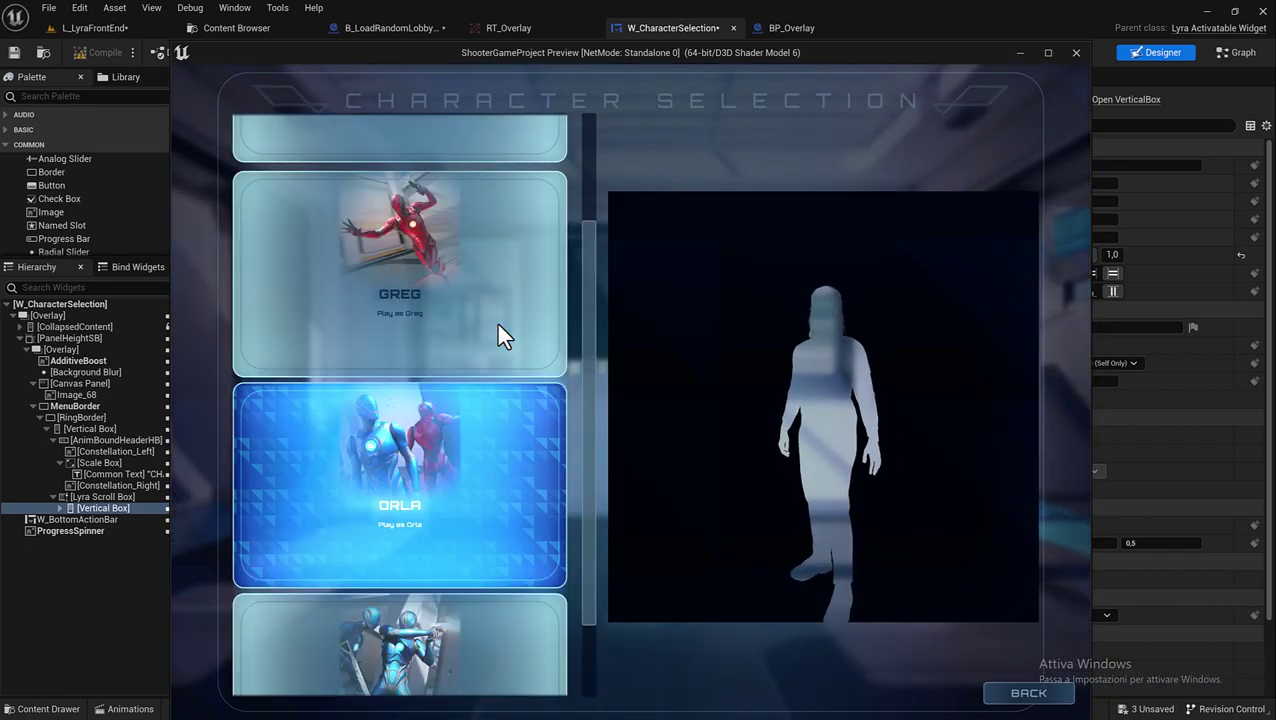
scroll(495, 320, up, 1)
scroll(498, 290, up, 1)
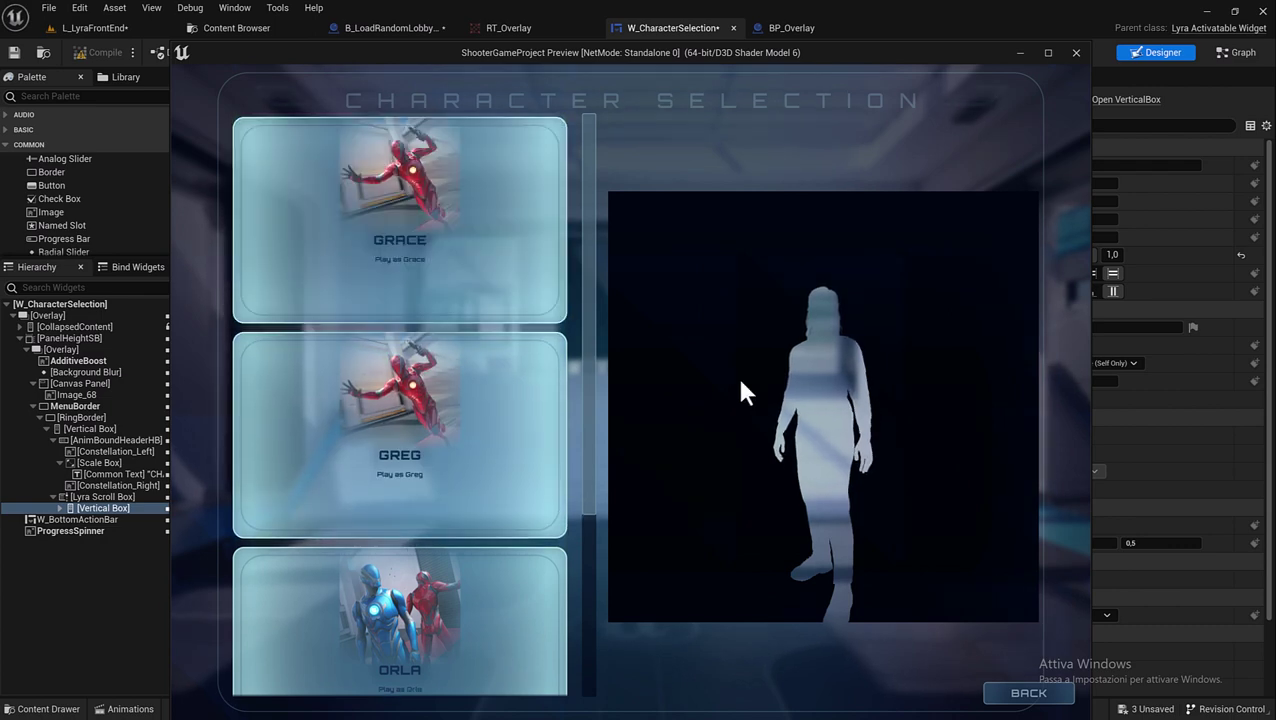
scroll(489, 448, down, 1)
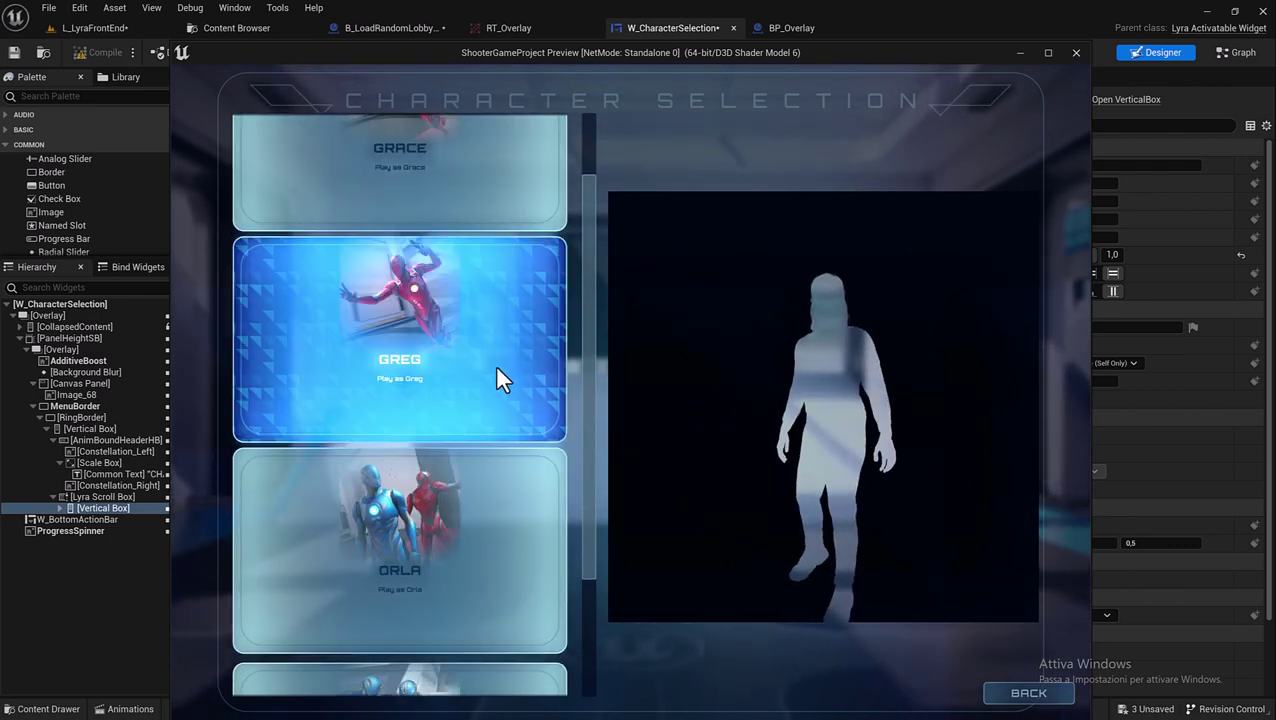
scroll(495, 350, up, 1)
scroll(476, 384, down, 1)
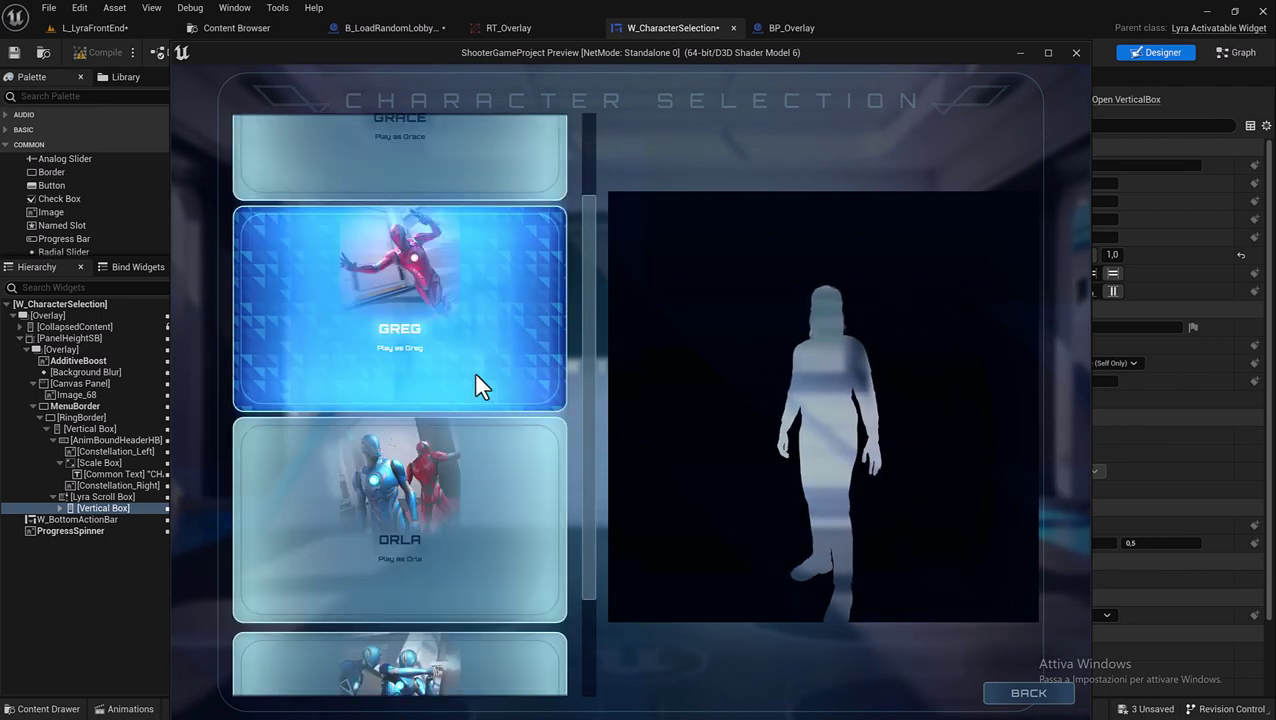
scroll(476, 384, down, 1)
scroll(474, 390, up, 1)
scroll(468, 386, up, 1)
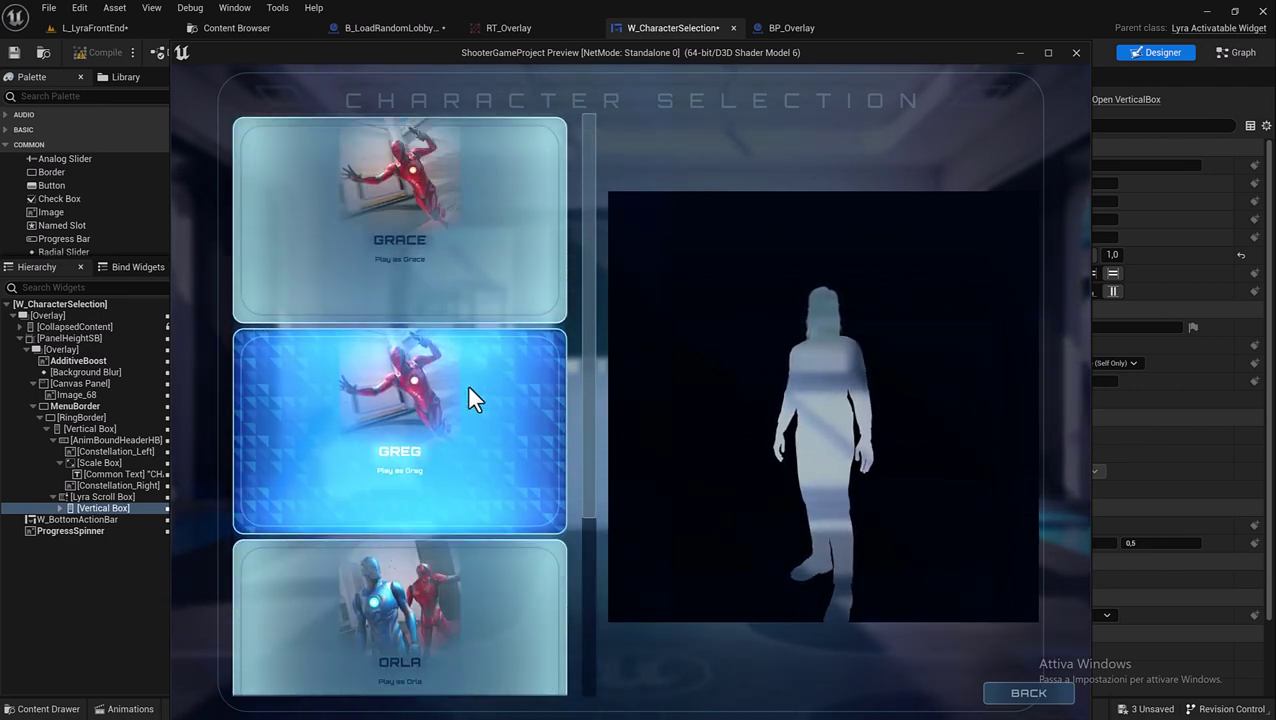
- Close the preview, set the Lyra Scroll Box's Wheel Scroll Multiplier to 20, and replay
click(1077, 52)
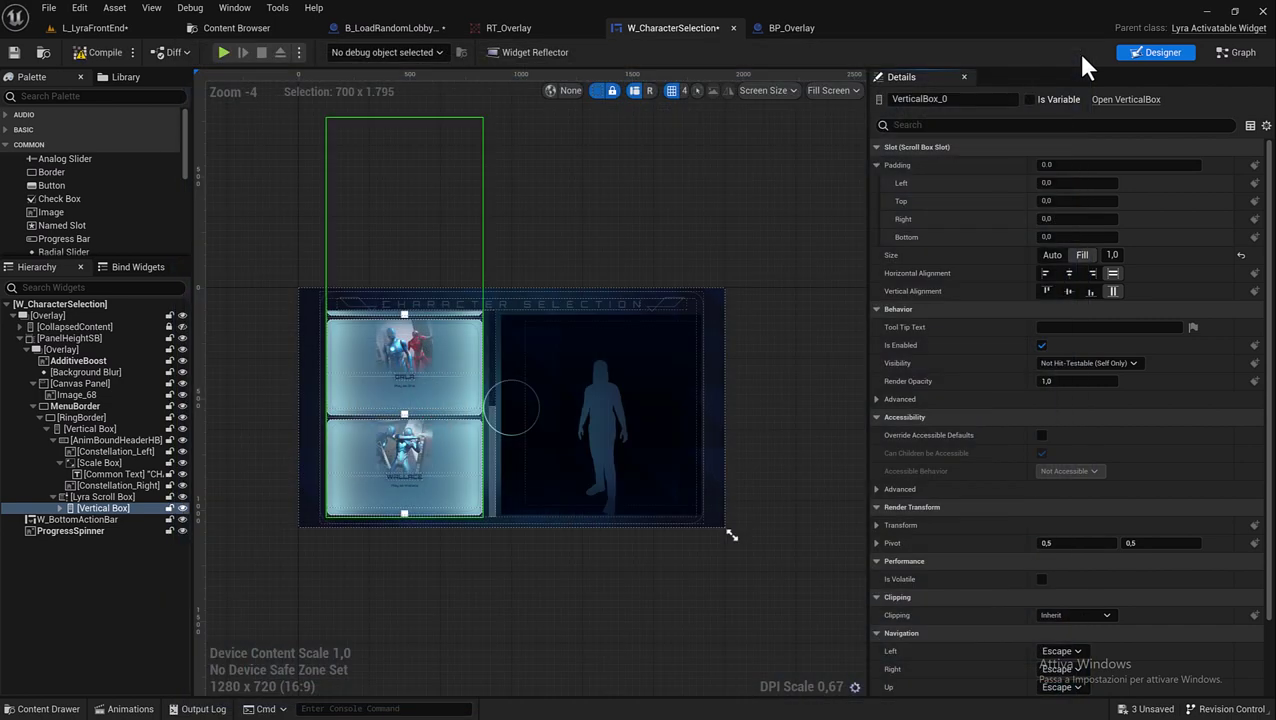
click(92, 494)
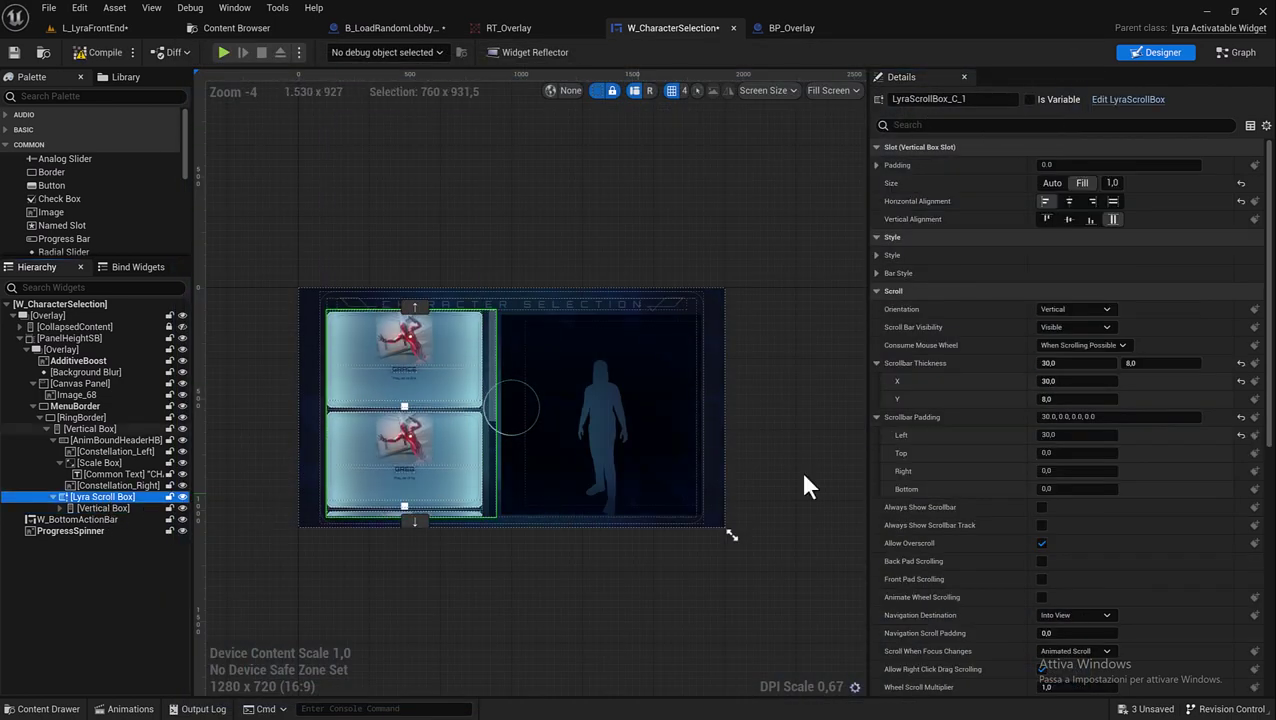
scroll(1080, 438, down, 2)
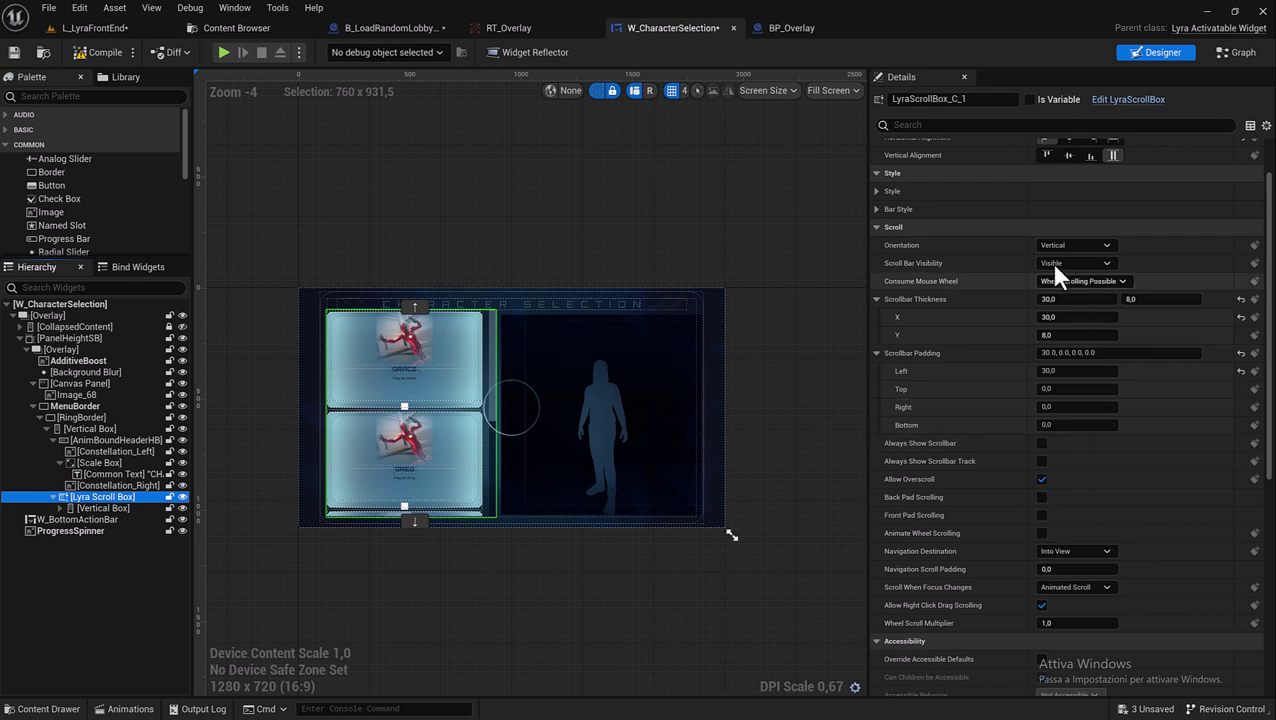
click(875, 299)
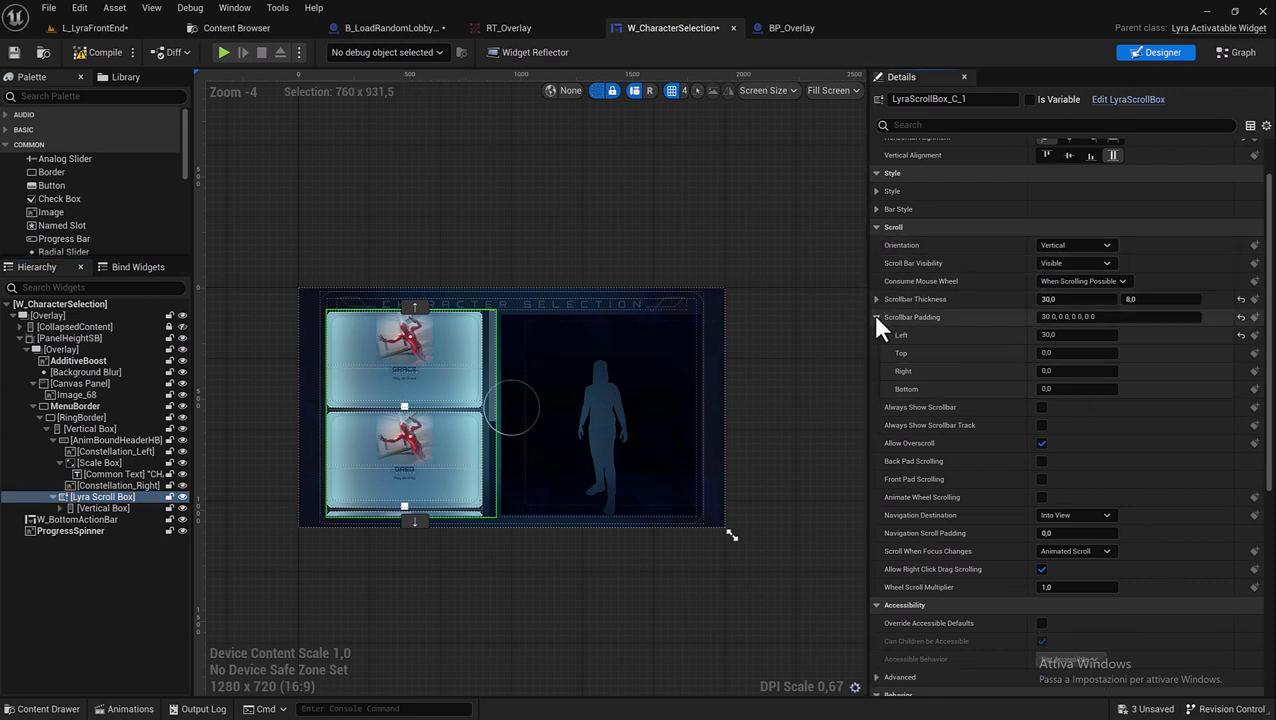
click(876, 317)
click(876, 299)
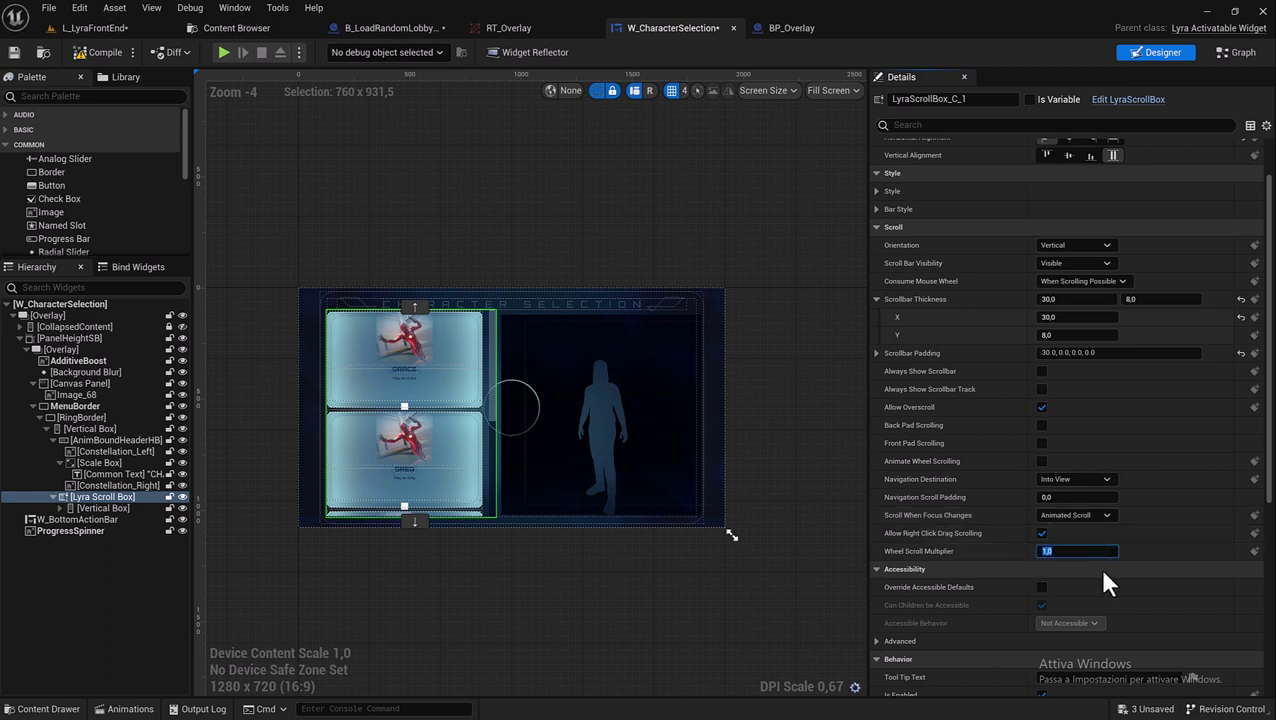
text(20)
key(Return)
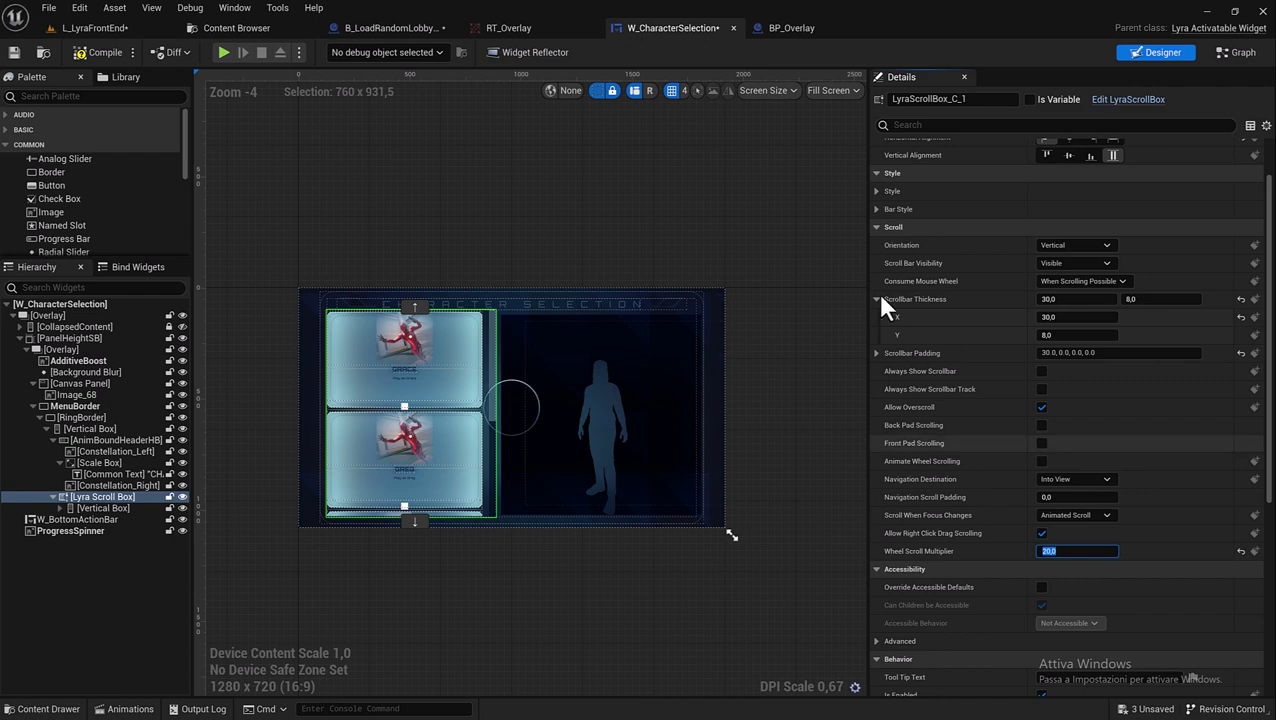
click(225, 55)
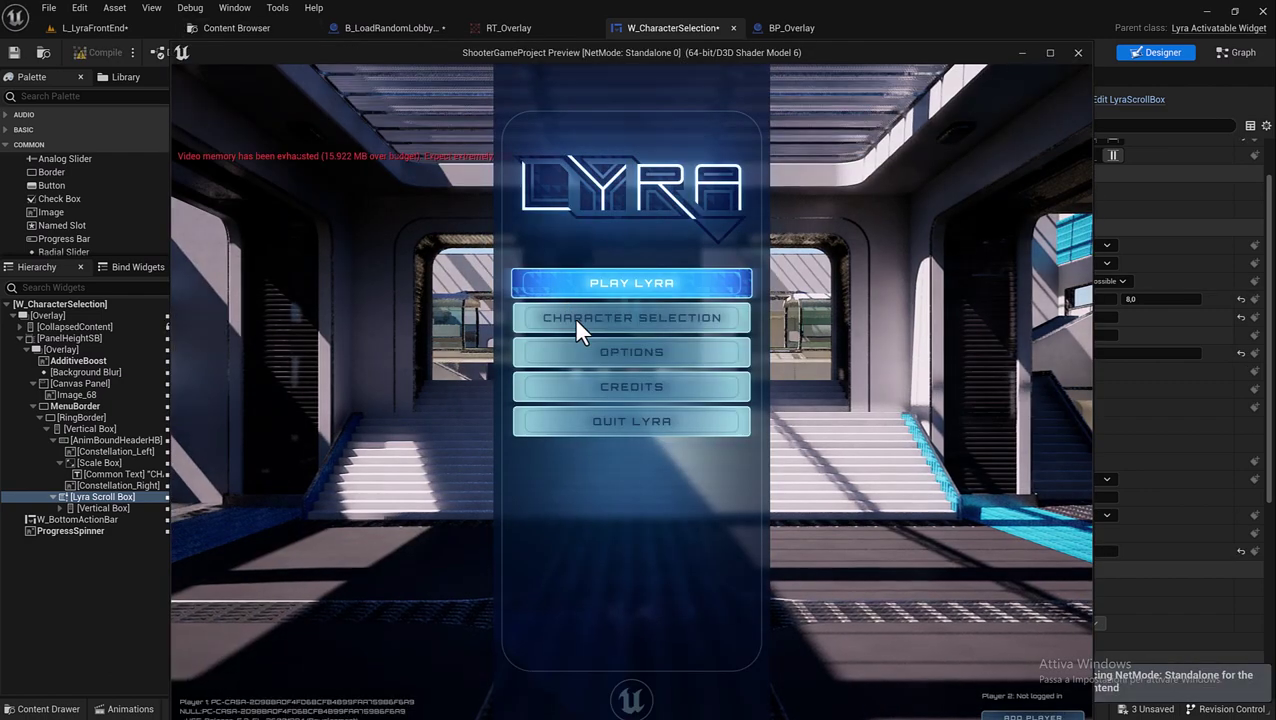
- Test scrolling the Character Selection list at multiplier 20, then close the preview
click(577, 319)
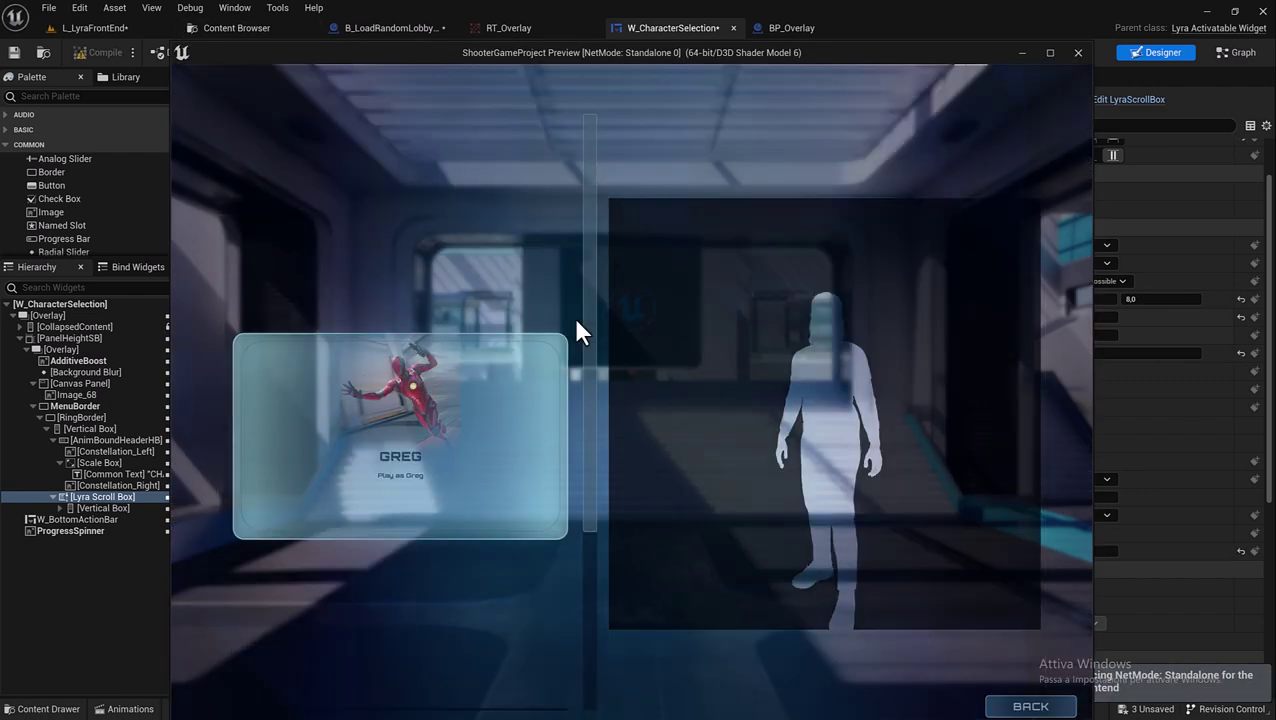
scroll(537, 303, down, 1)
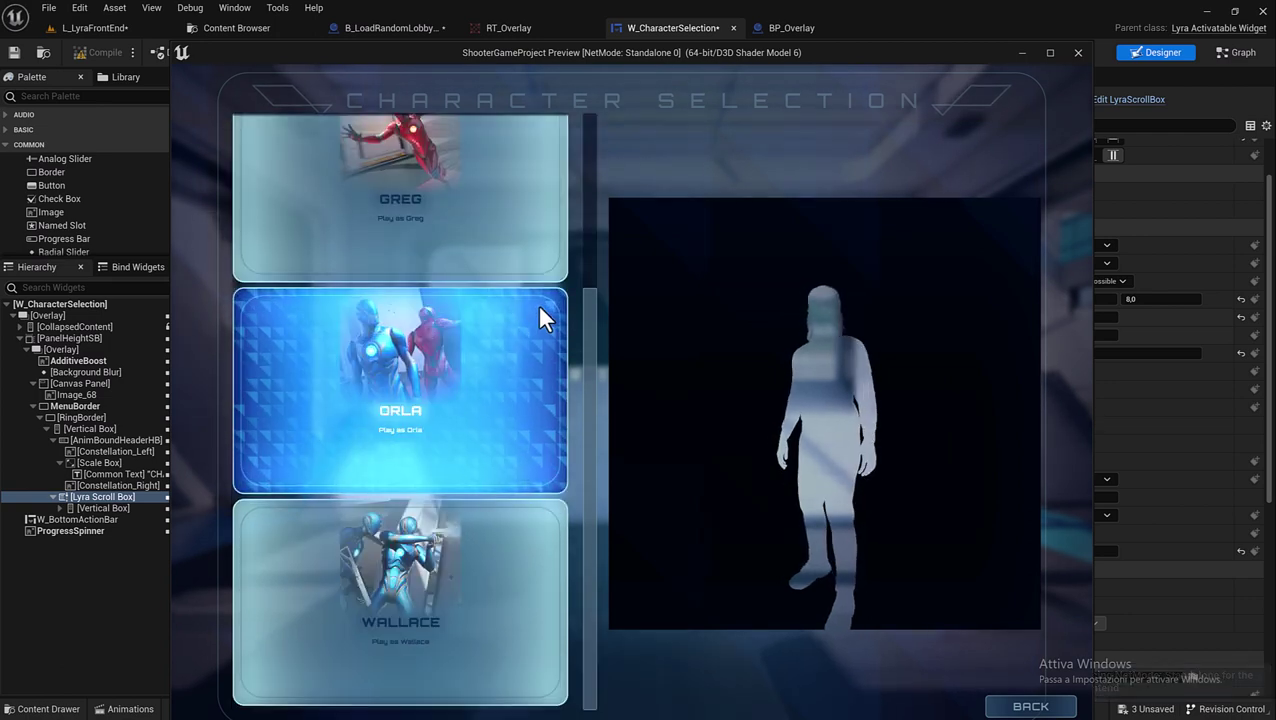
scroll(536, 303, up, 1)
scroll(536, 303, down, 1)
scroll(536, 303, up, 1)
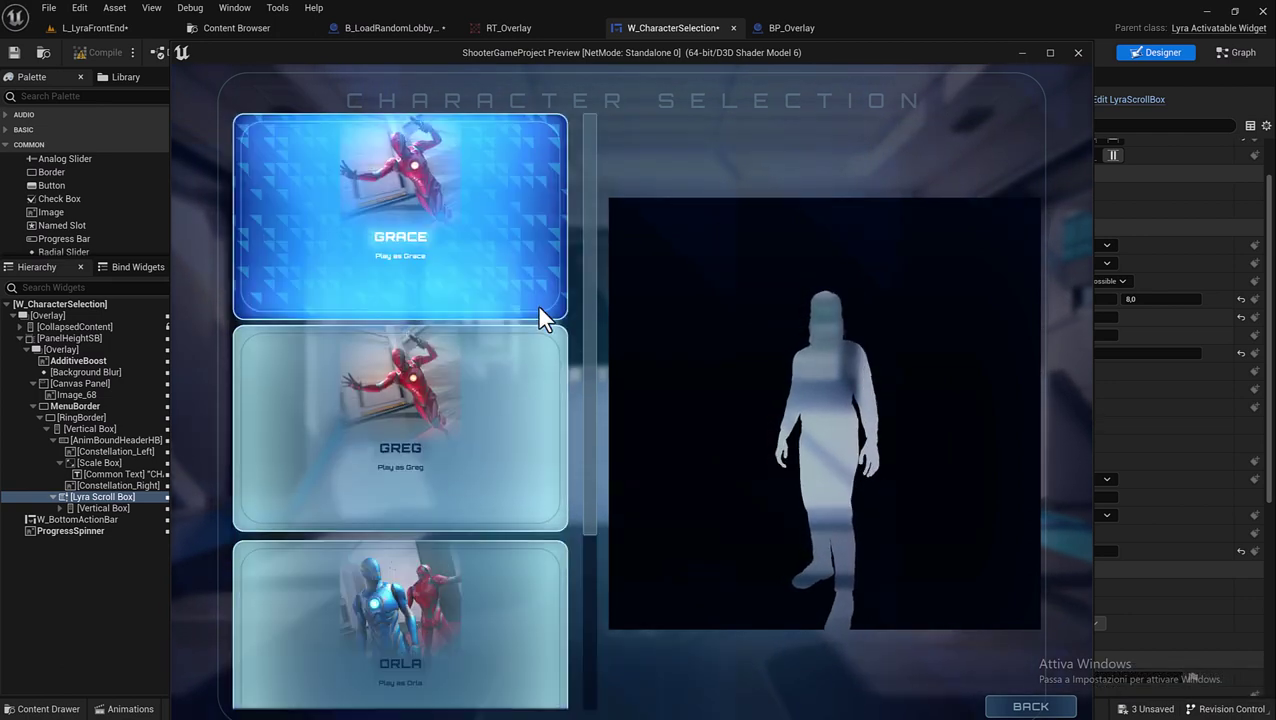
scroll(536, 303, down, 1)
scroll(536, 305, up, 1)
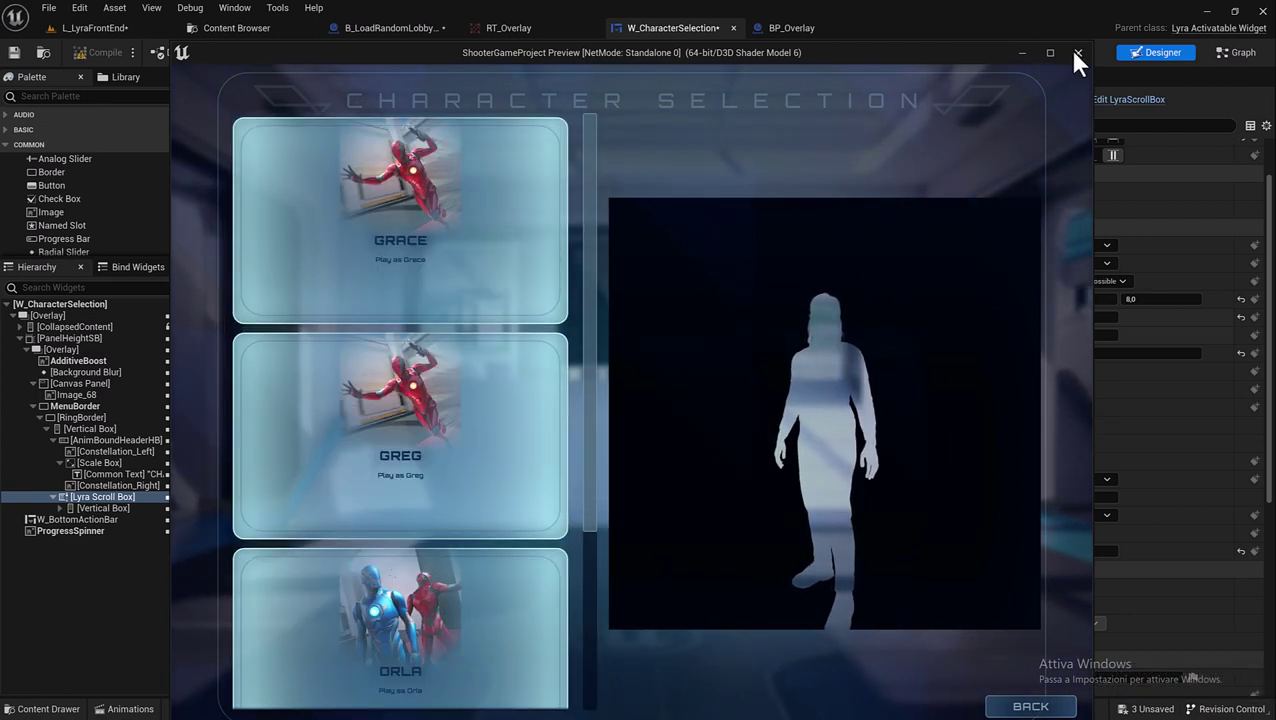
click(1076, 52)
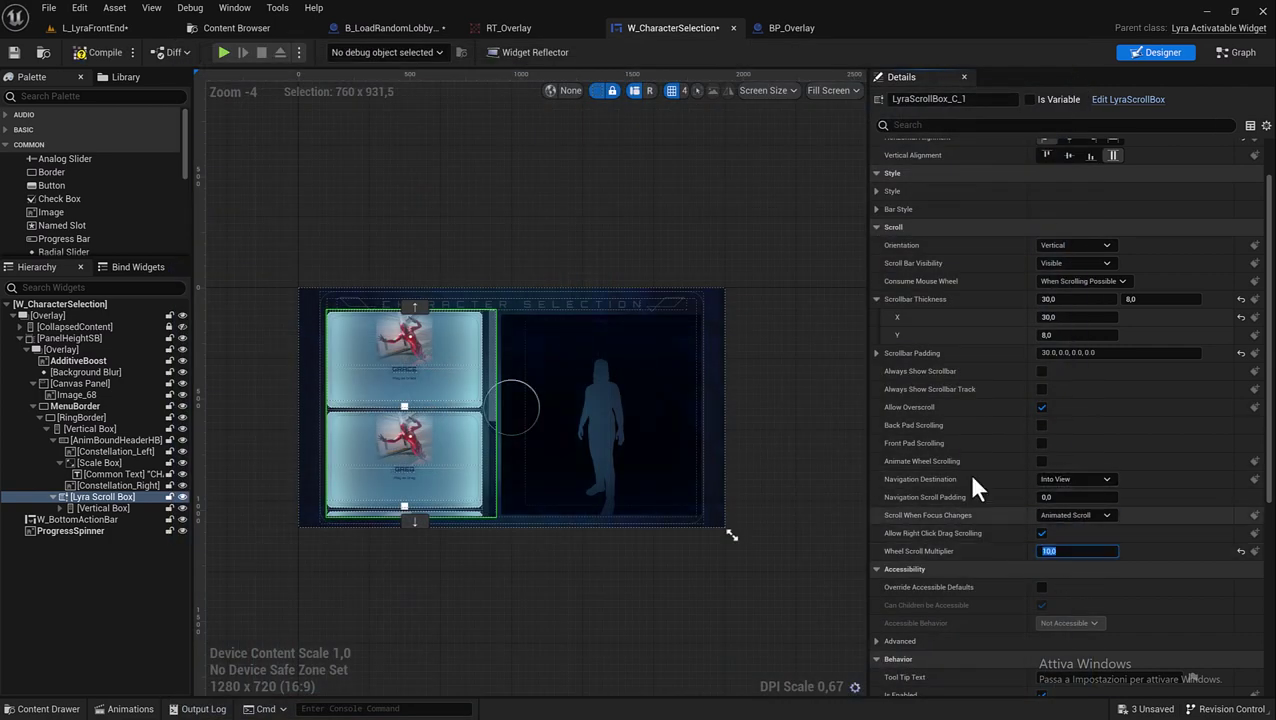
- Compile with a wheel scroll multiplier of 10, re-test the list scrolling, and stop the preview
click(113, 53)
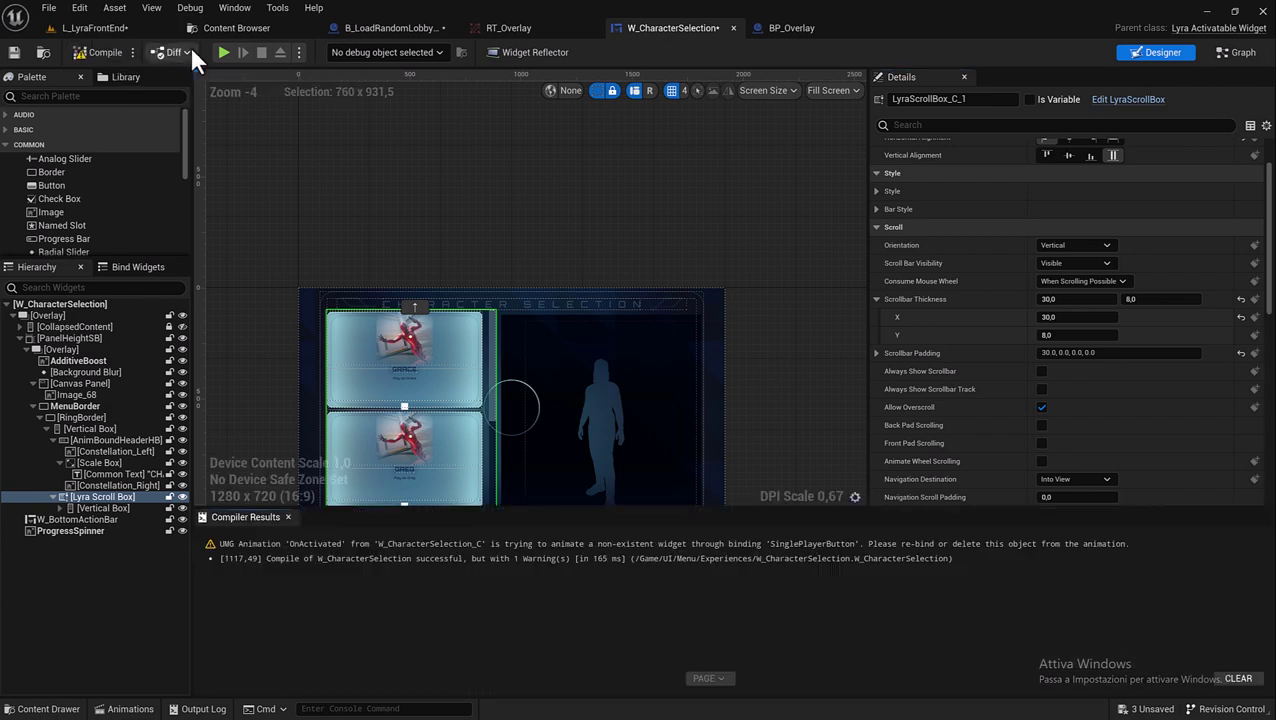
click(221, 51)
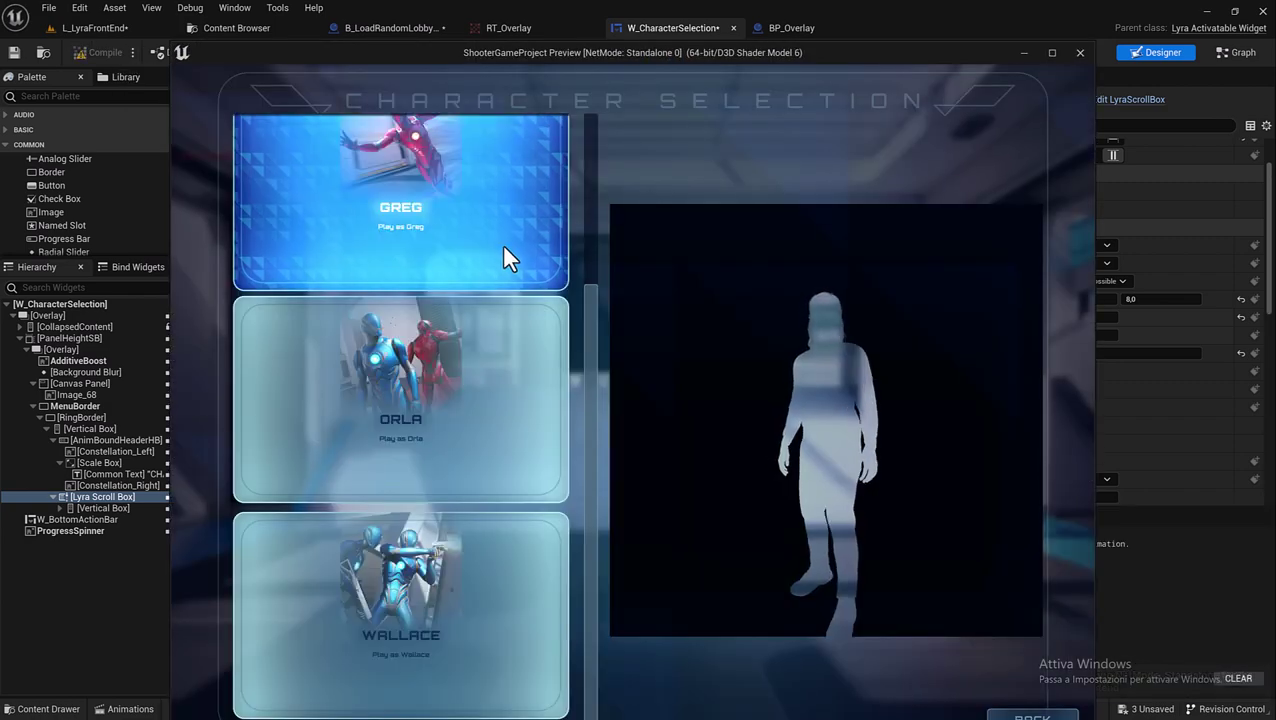
scroll(489, 360, up, 2)
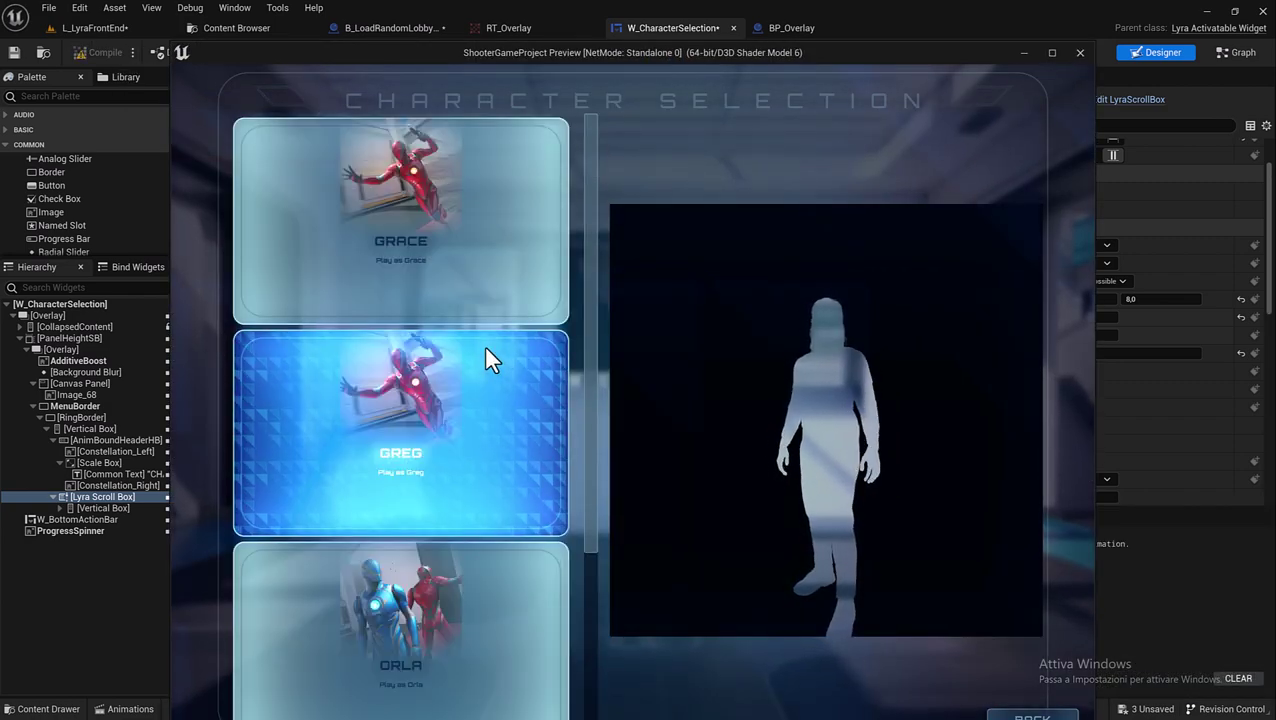
scroll(486, 352, down, 1)
scroll(482, 524, up, 1)
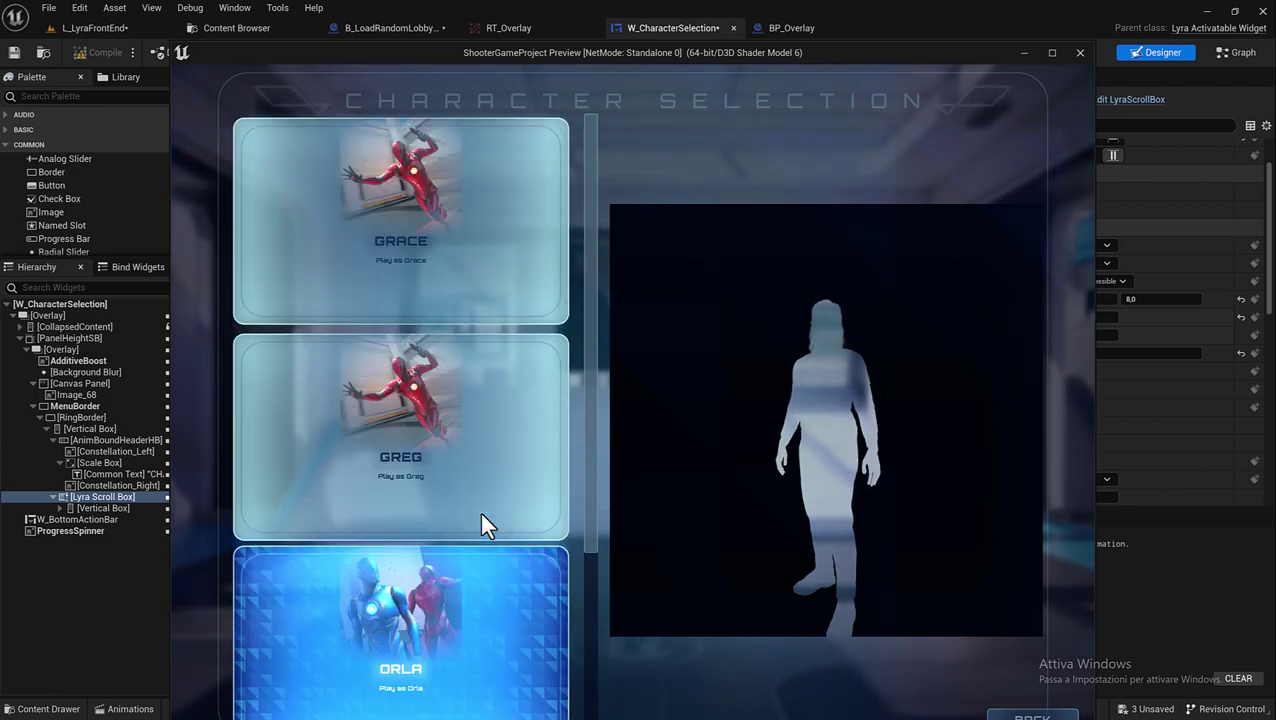
scroll(482, 490, down, 1)
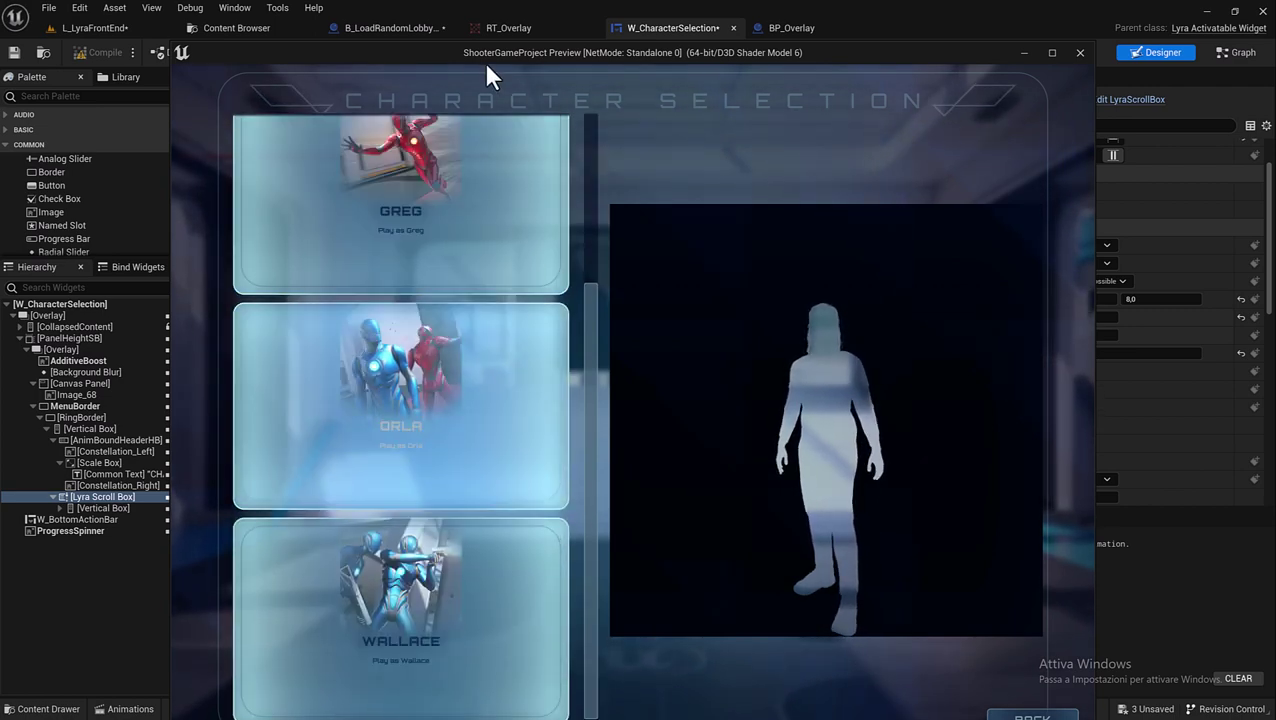
drag(483, 62, 489, 157)
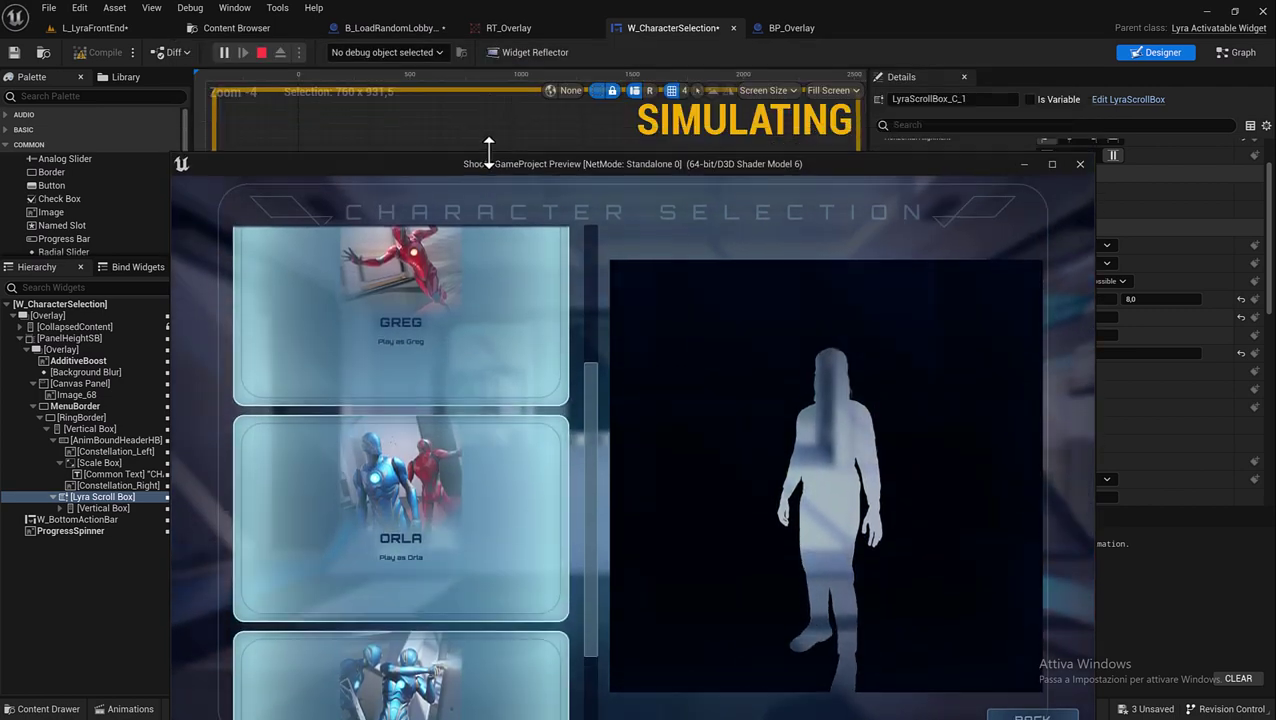
key(Escape)
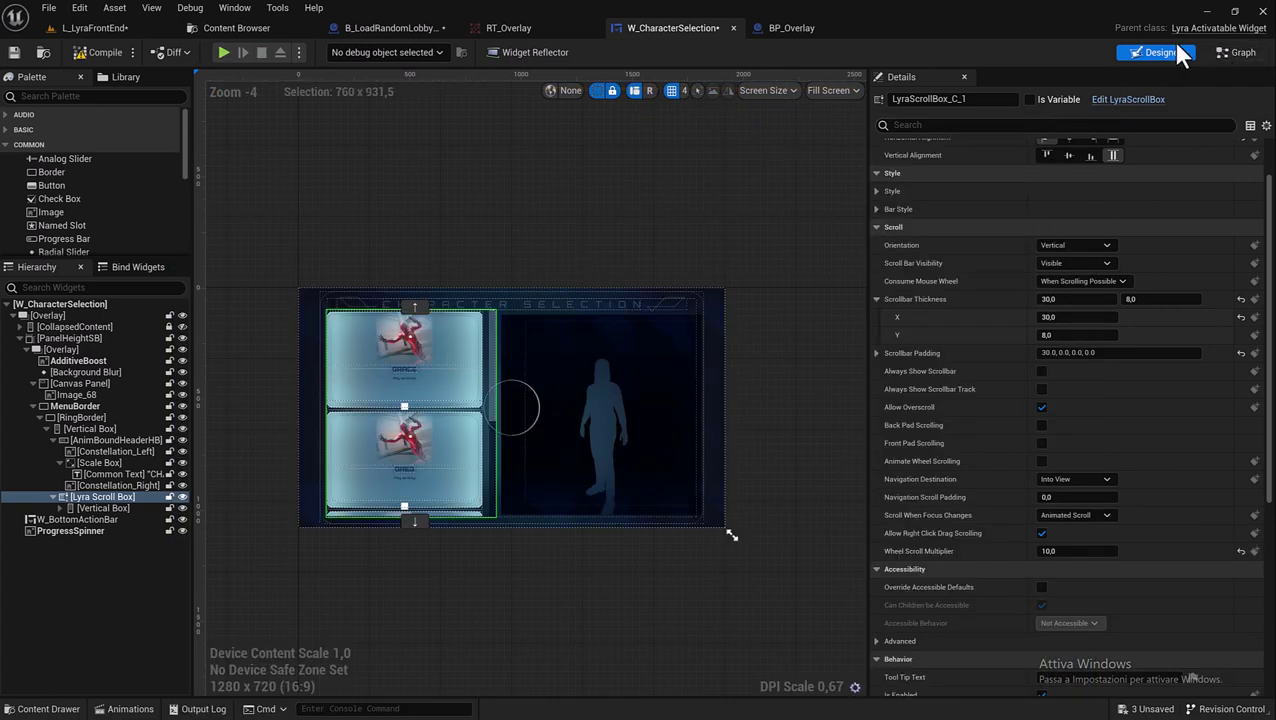
- Open the Event Graph and move the four button-click chains and two custom events aside
click(1240, 53)
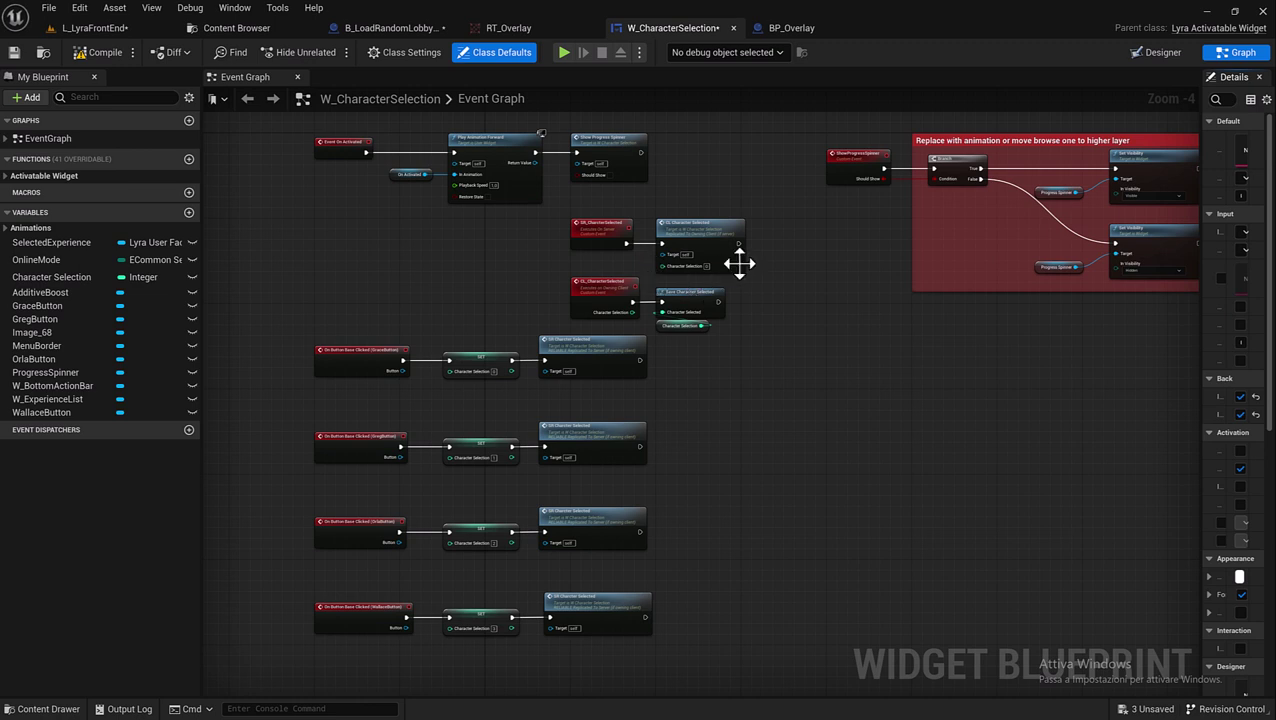
right_drag(739, 263, 661, 265)
scroll(527, 322, down, 2)
right_drag(482, 293, 538, 256)
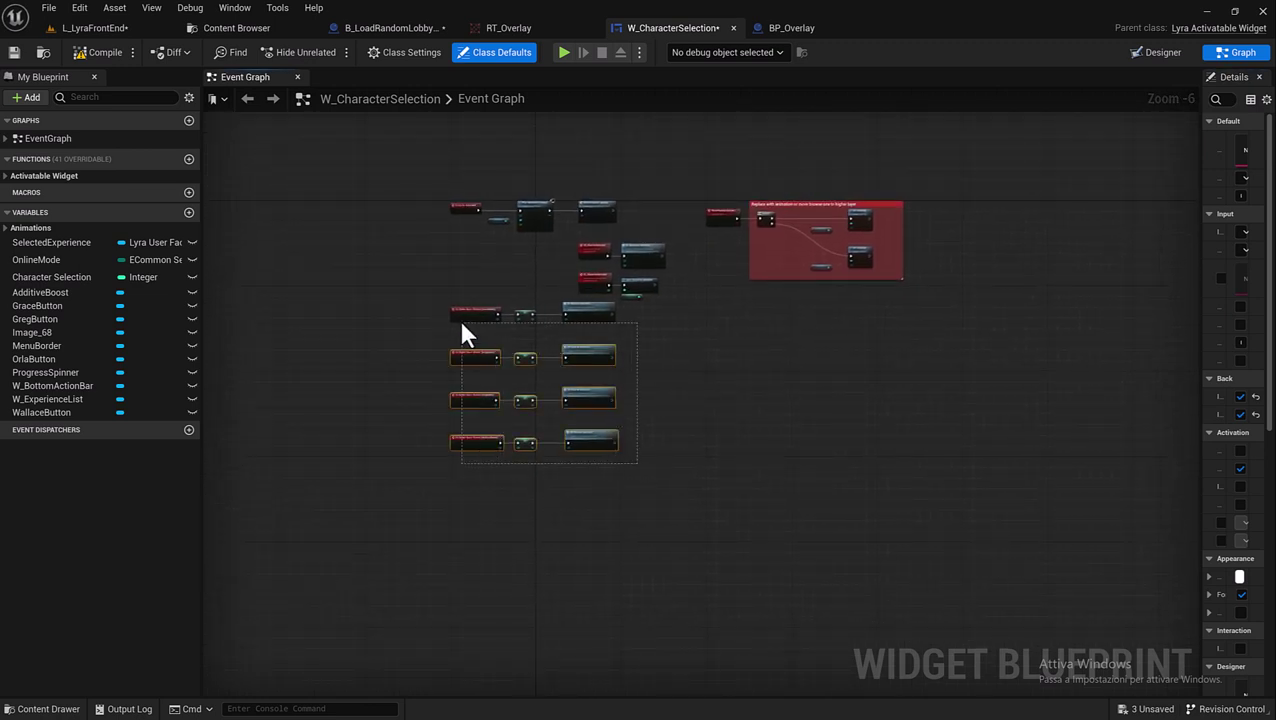
drag(462, 325, 736, 335)
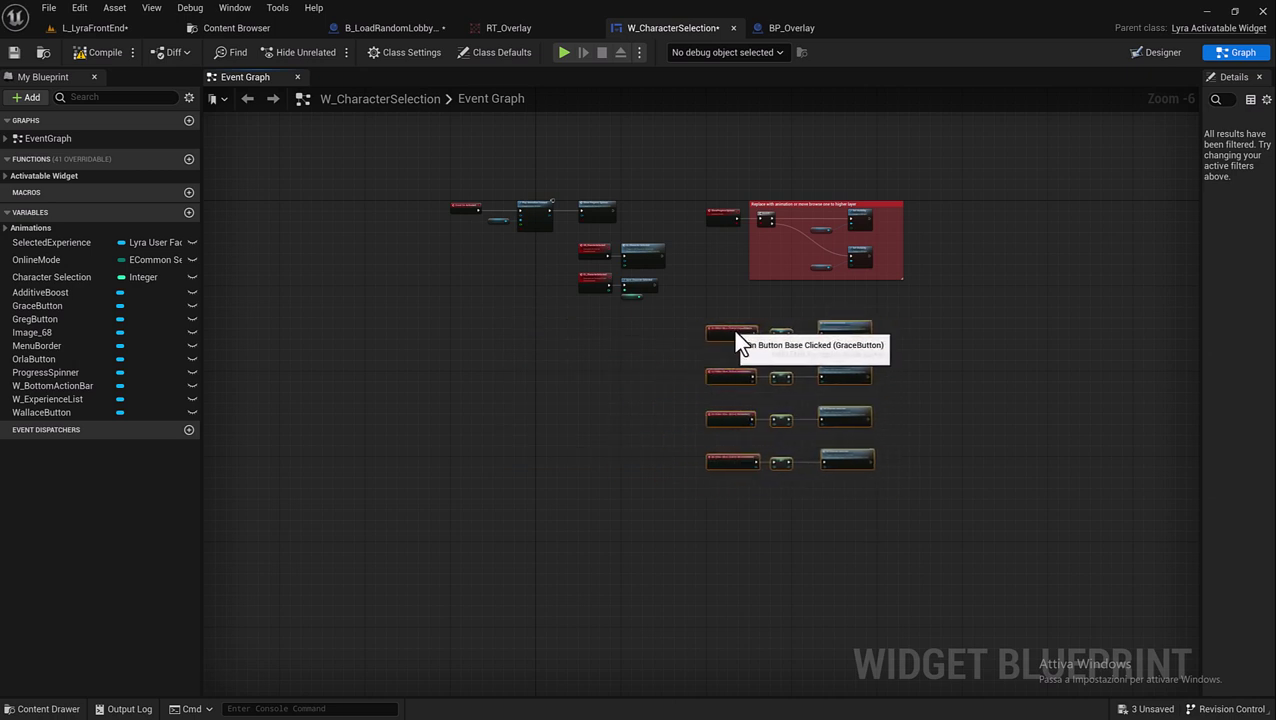
drag(596, 248, 940, 236)
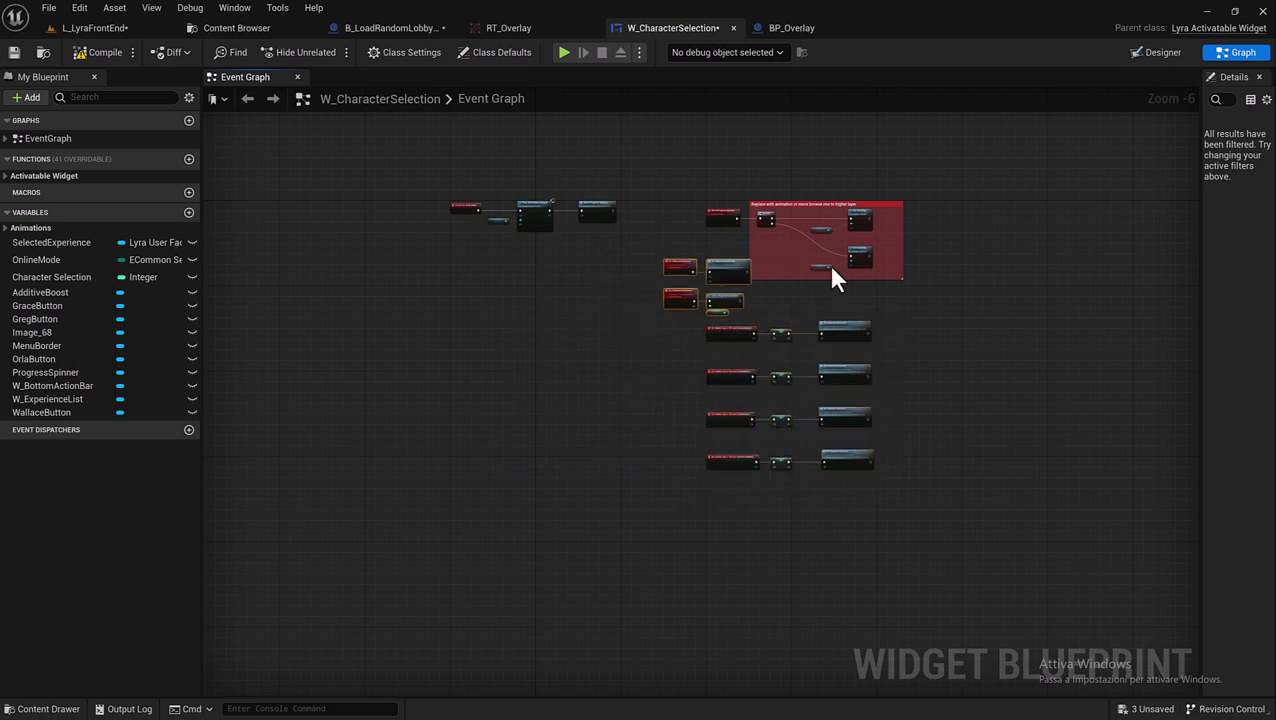
scroll(307, 332, up, 2)
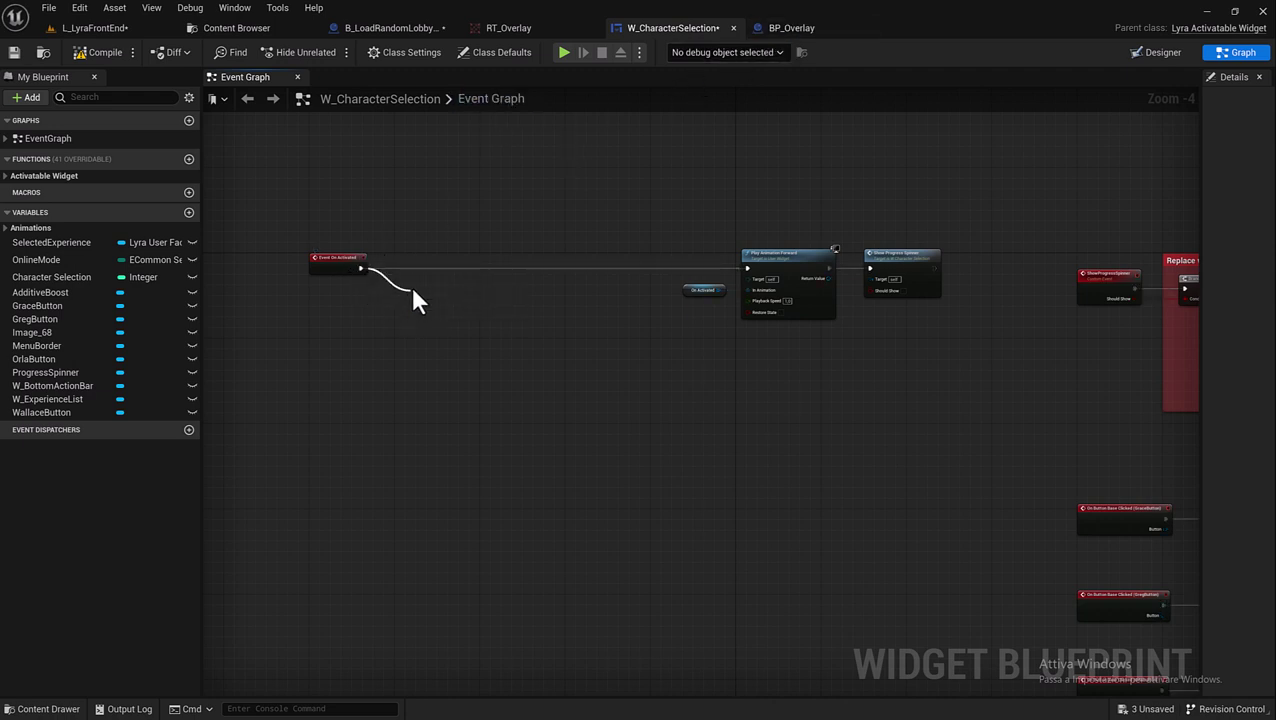
- Add a Get All Actors Of Class node right after Event On Activated
drag(410, 292, 413, 293)
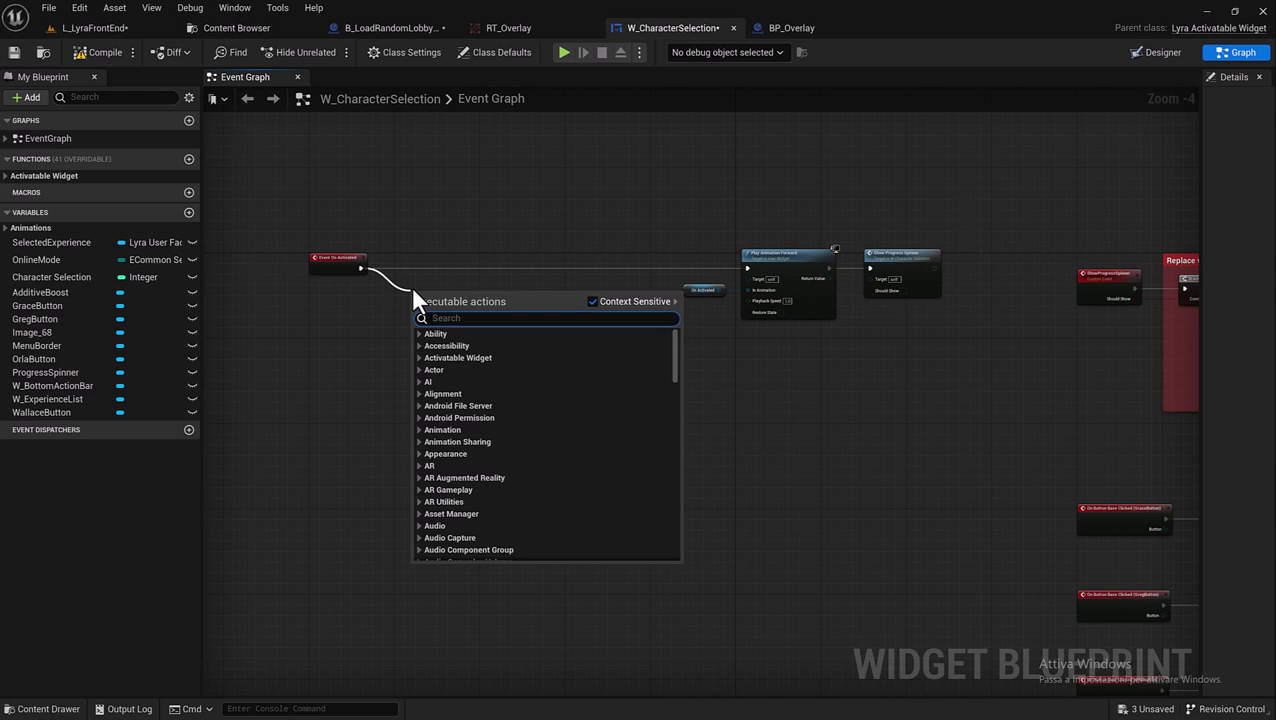
text(g)
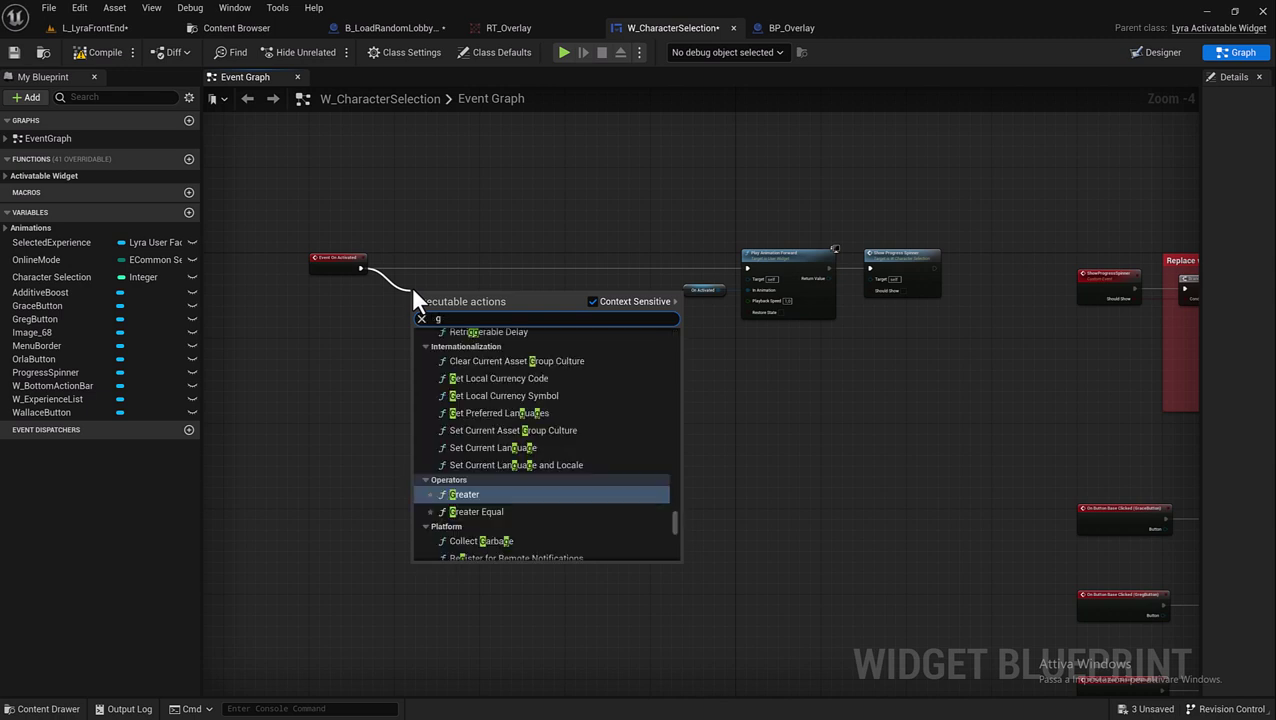
text(et all ac)
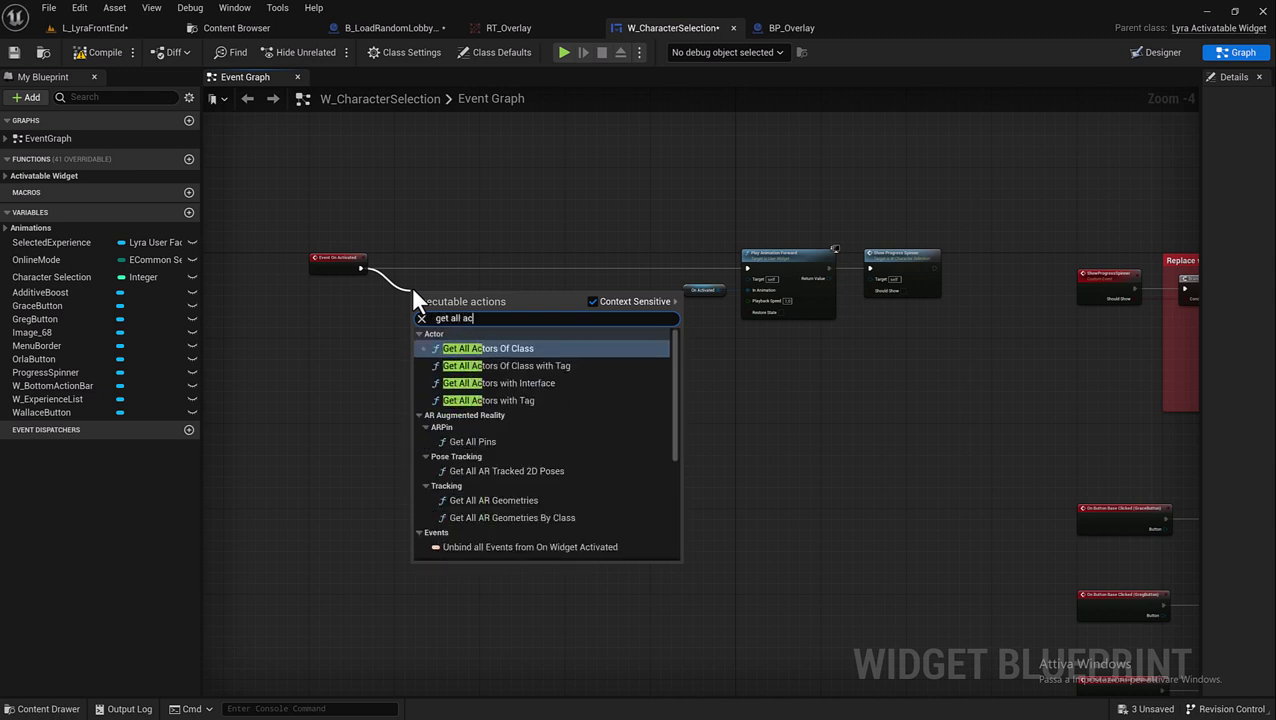
text(tor)
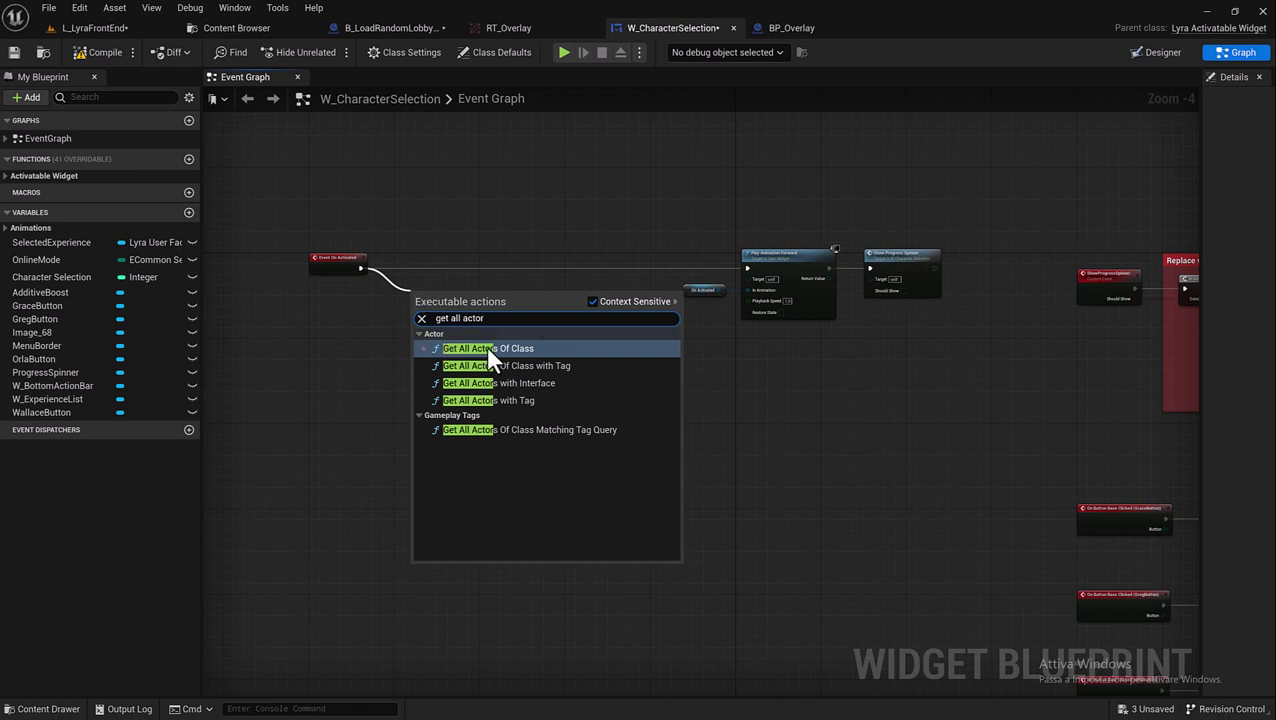
click(487, 348)
drag(458, 308, 453, 243)
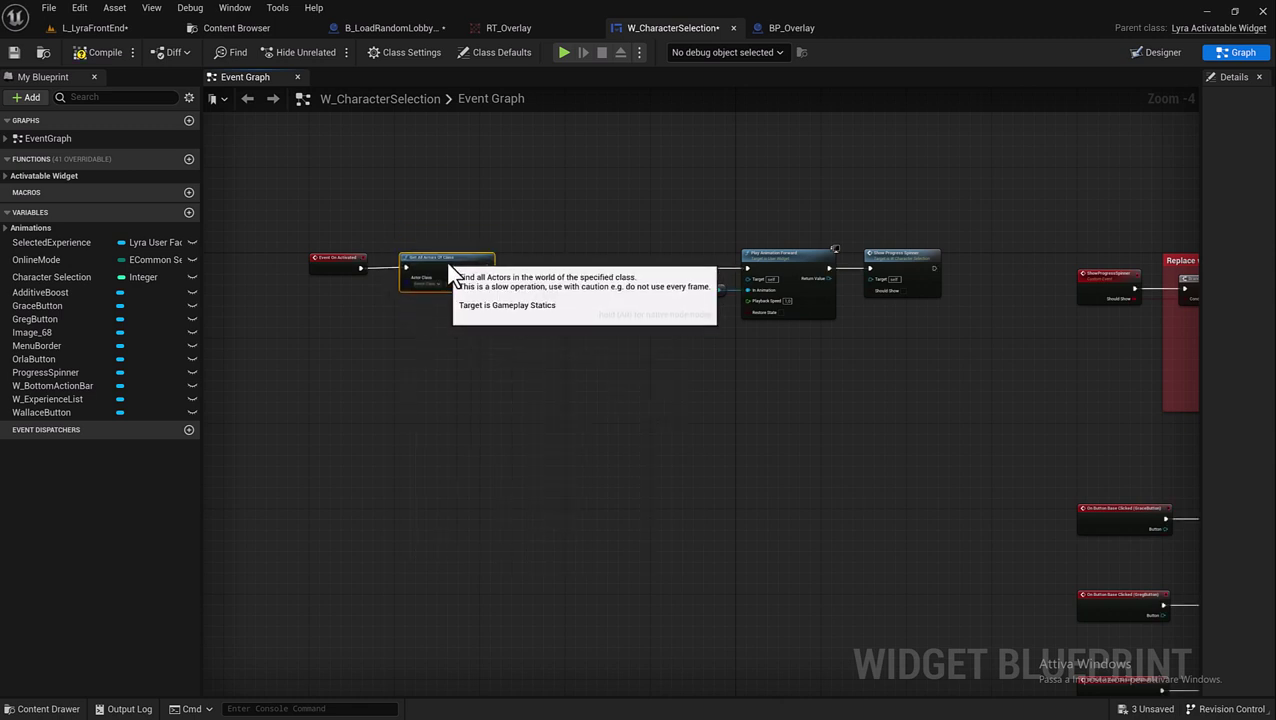
- Set the node's Actor Class to BP_Overlay
click(440, 284)
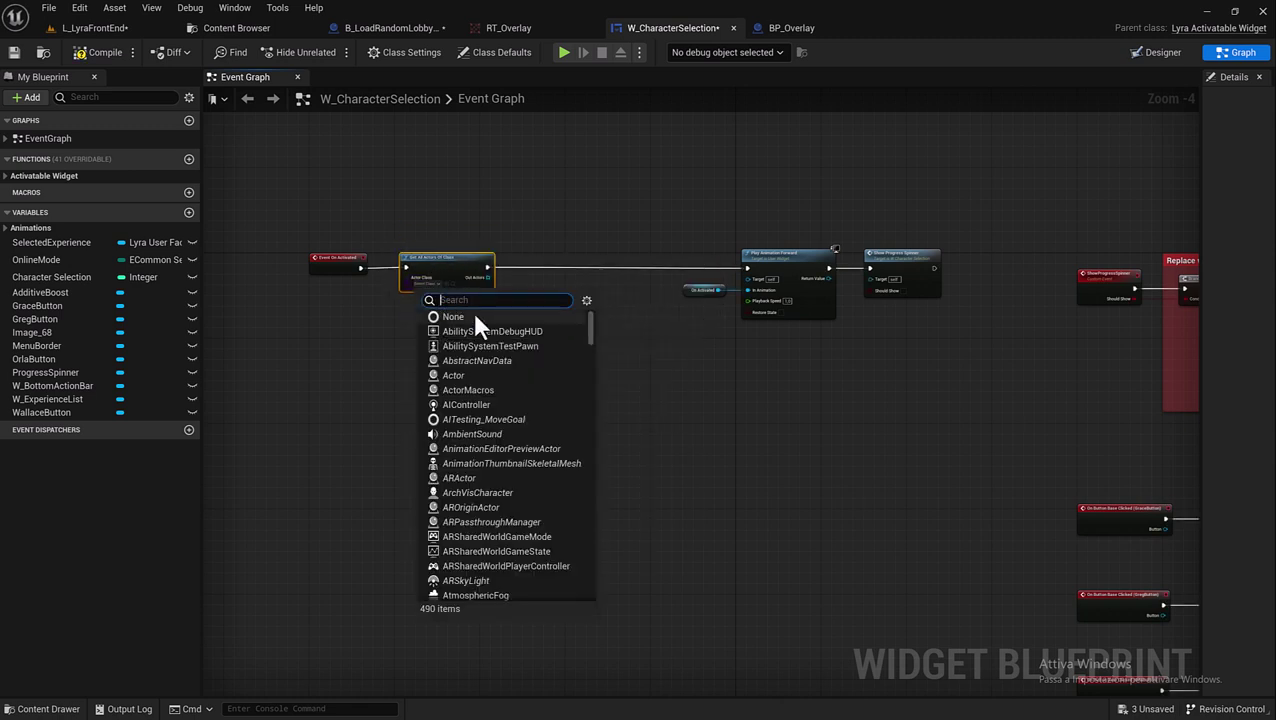
text(overlay)
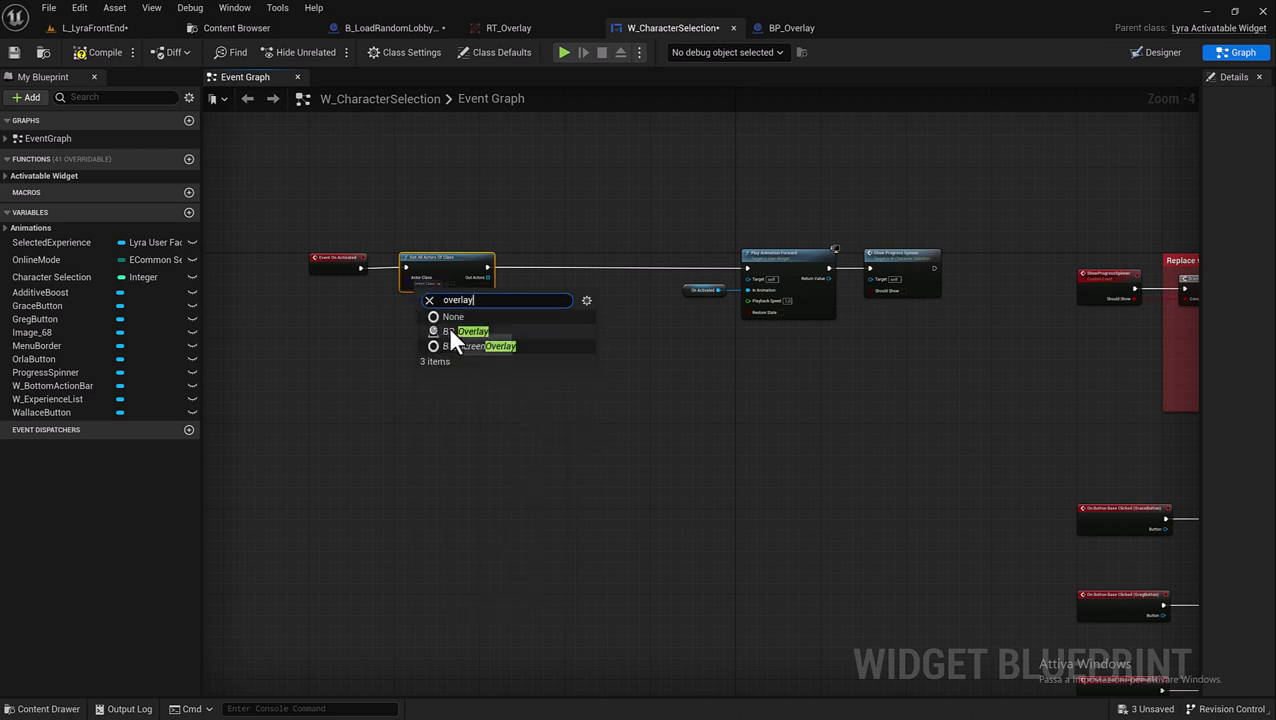
click(448, 331)
scroll(399, 262, up, 3)
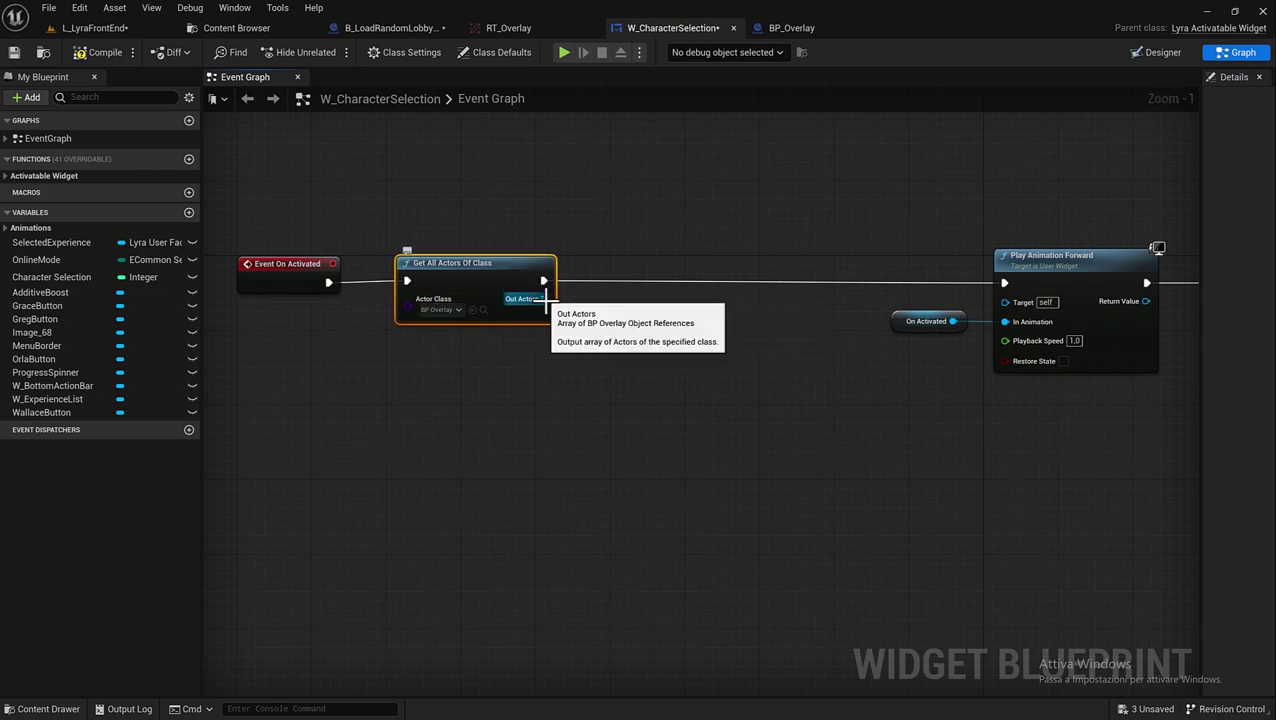
drag(546, 298, 617, 323)
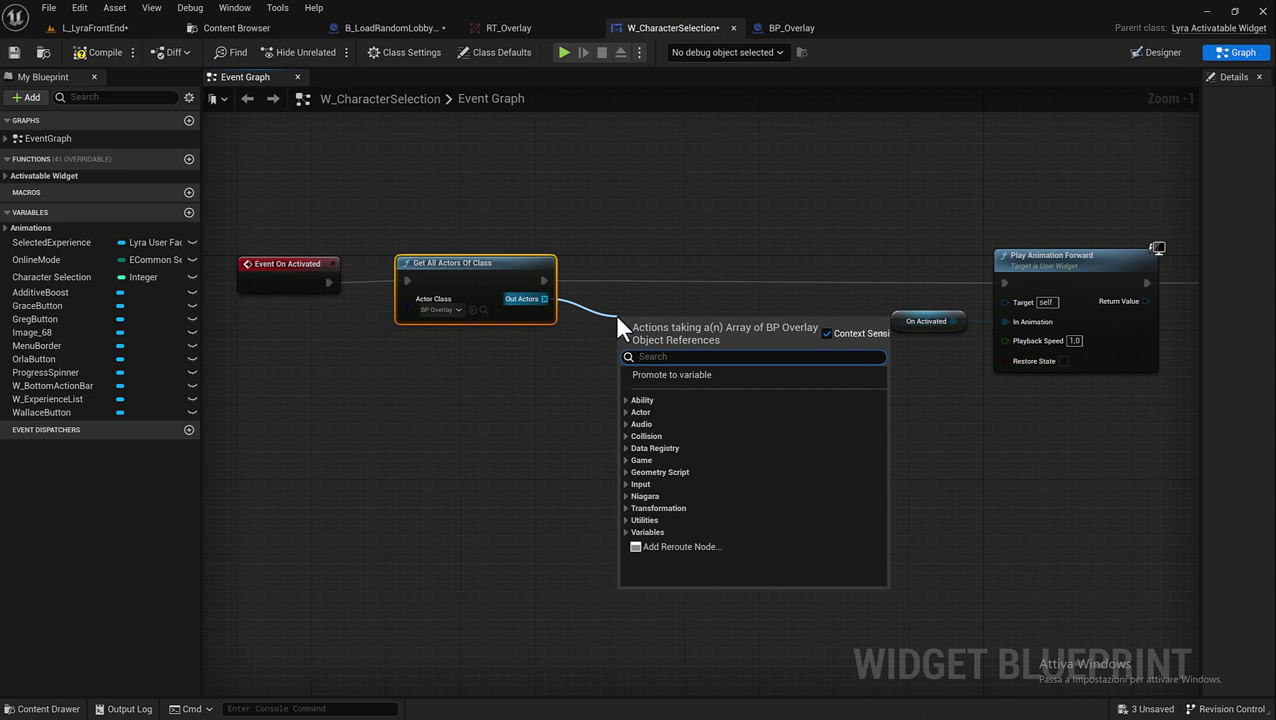
- Add a For Each Loop after Get All Actors Of Class, fed by Out Actors
text(loop)
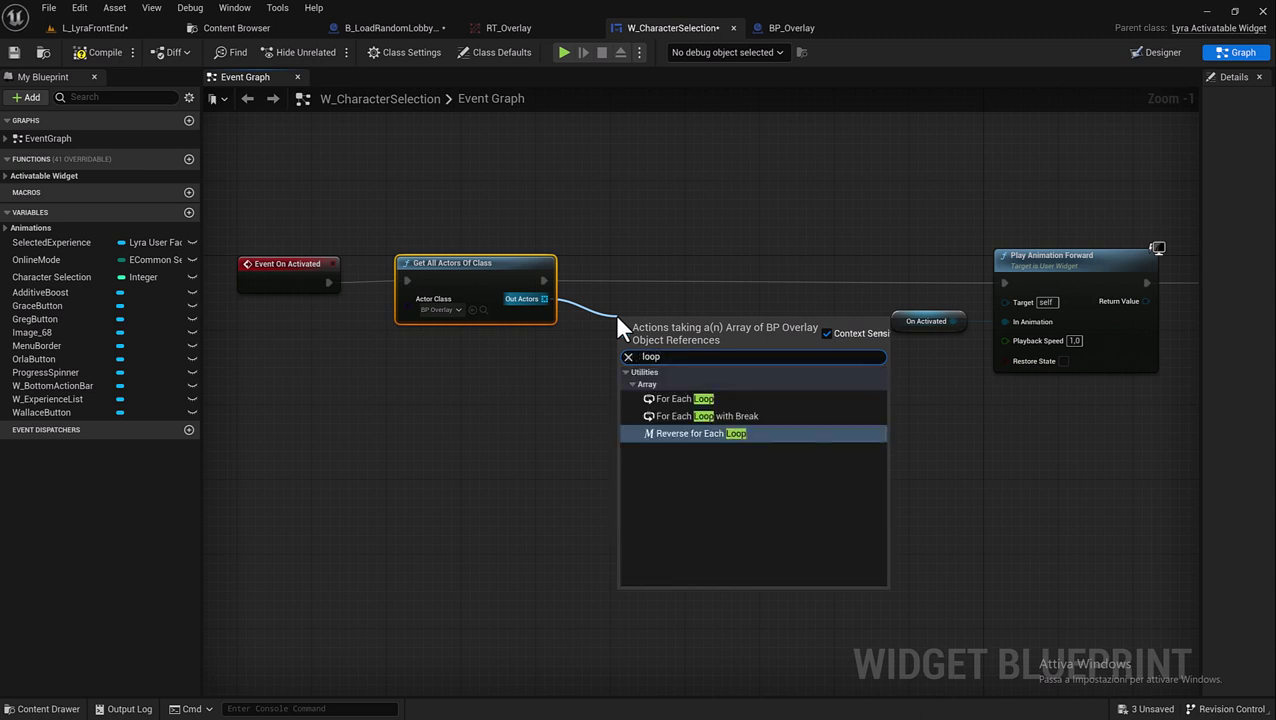
click(700, 397)
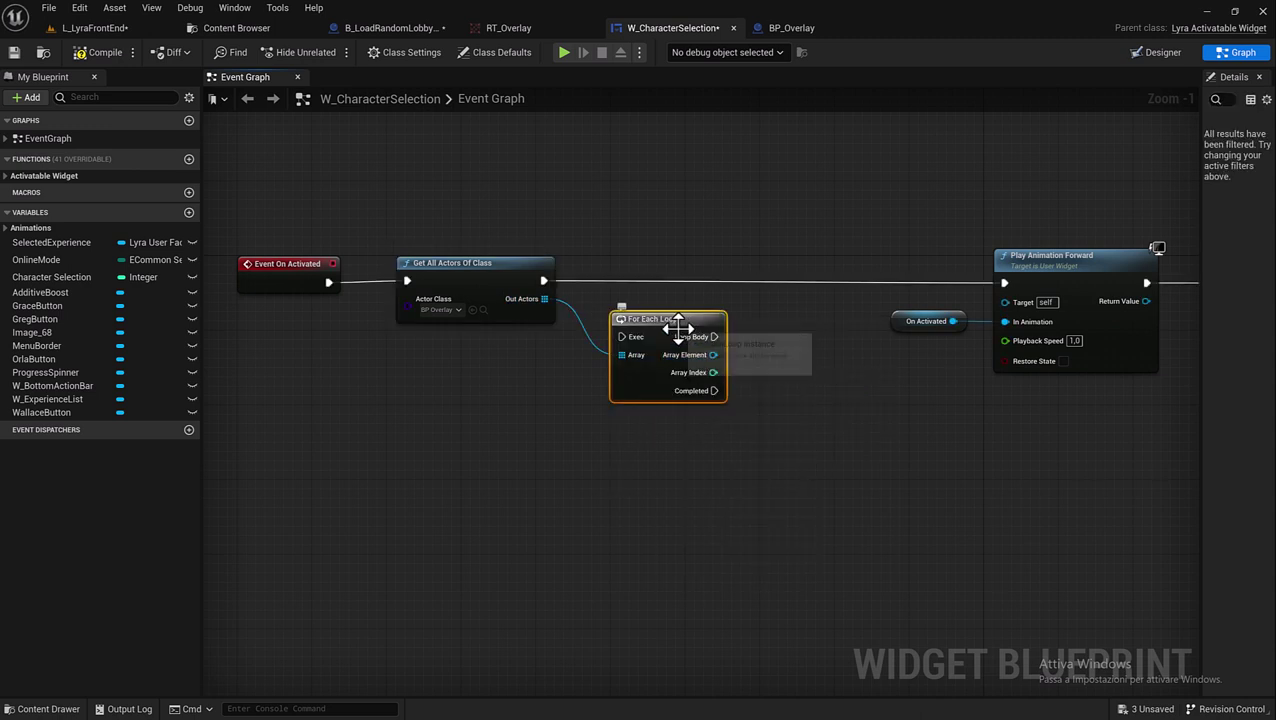
drag(663, 339, 645, 285)
mouse_move(543, 280)
mouse_down()
mouse_move(609, 281)
mouse_move(545, 298)
mouse_up()
right_drag(478, 421, 231, 449)
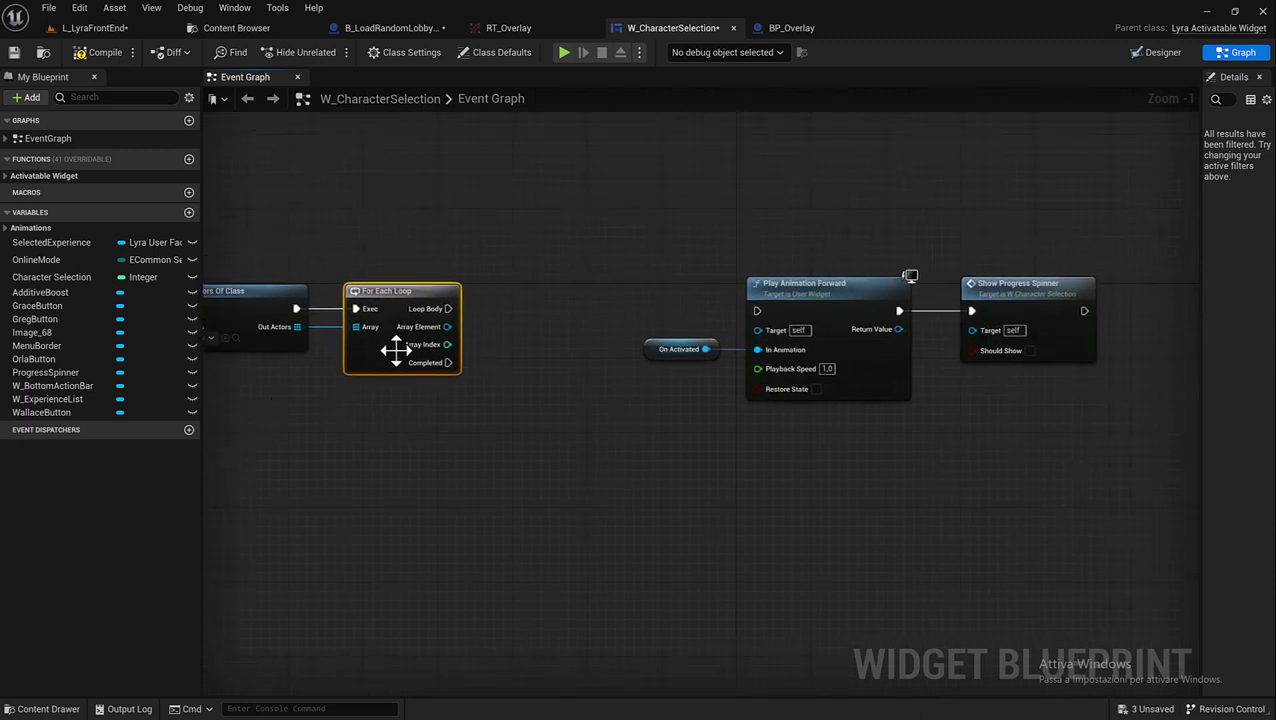
- Promote the loop's Array Element to a new variable with a SET node in the loop body
drag(446, 328, 502, 321)
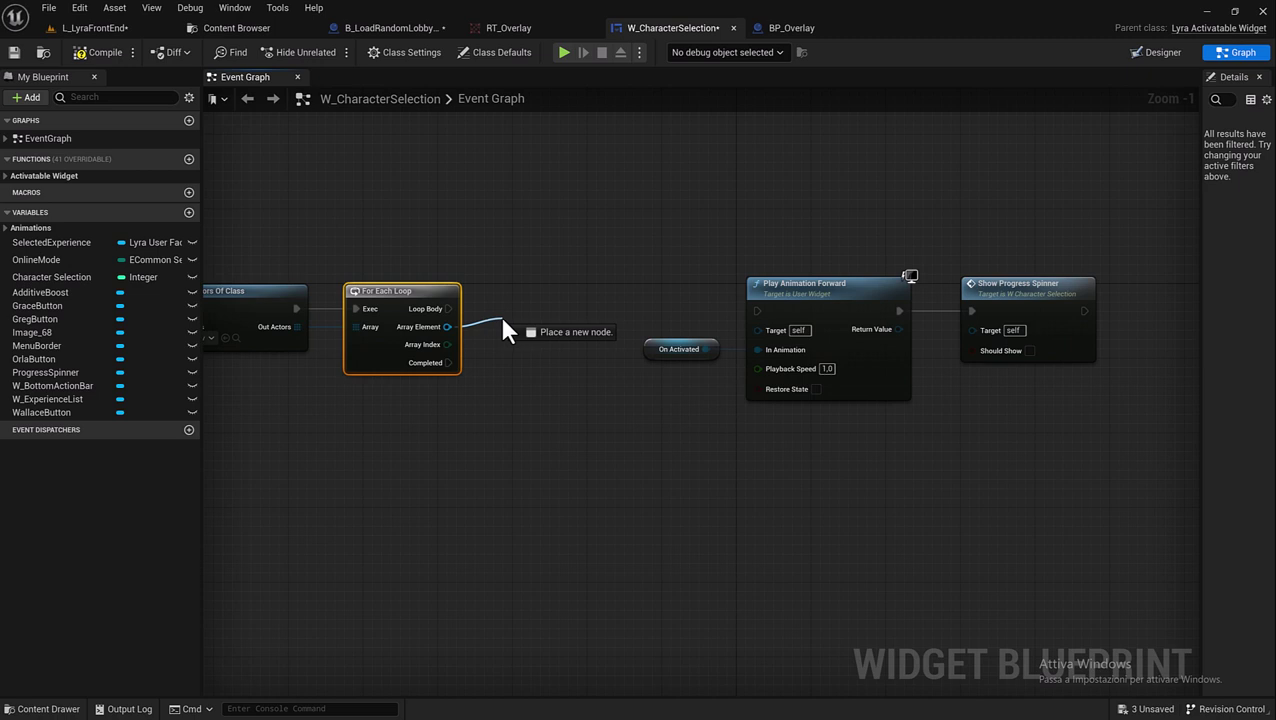
drag(502, 319, 502, 327)
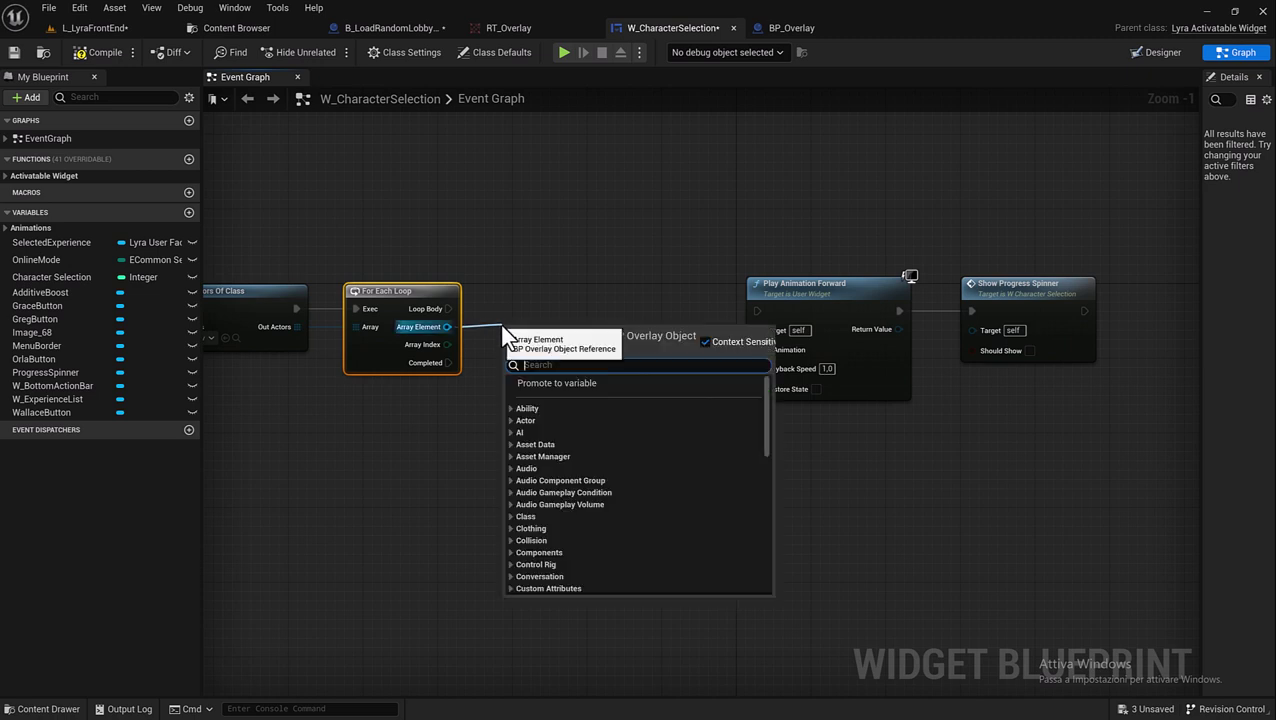
click(557, 383)
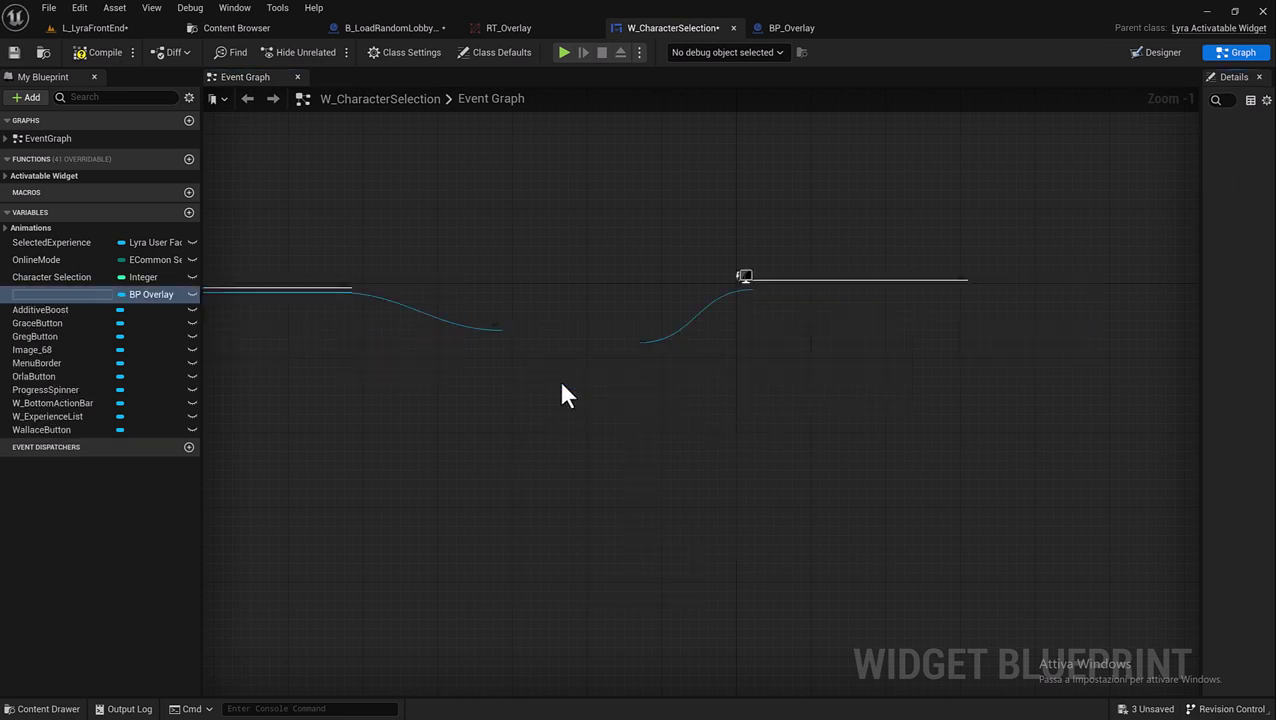
mouse_move(520, 338)
mouse_down()
mouse_move(509, 309)
mouse_move(491, 305)
mouse_up()
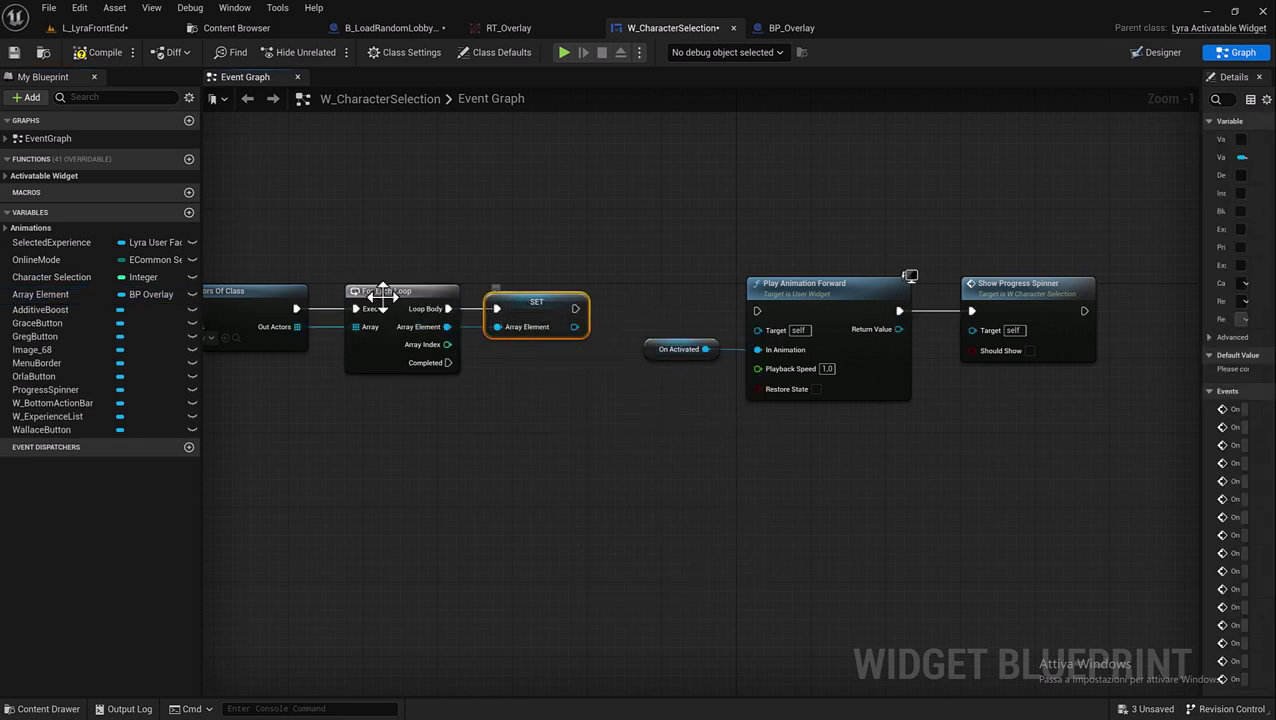
- Rename the new variable to Character reference
click(39, 294)
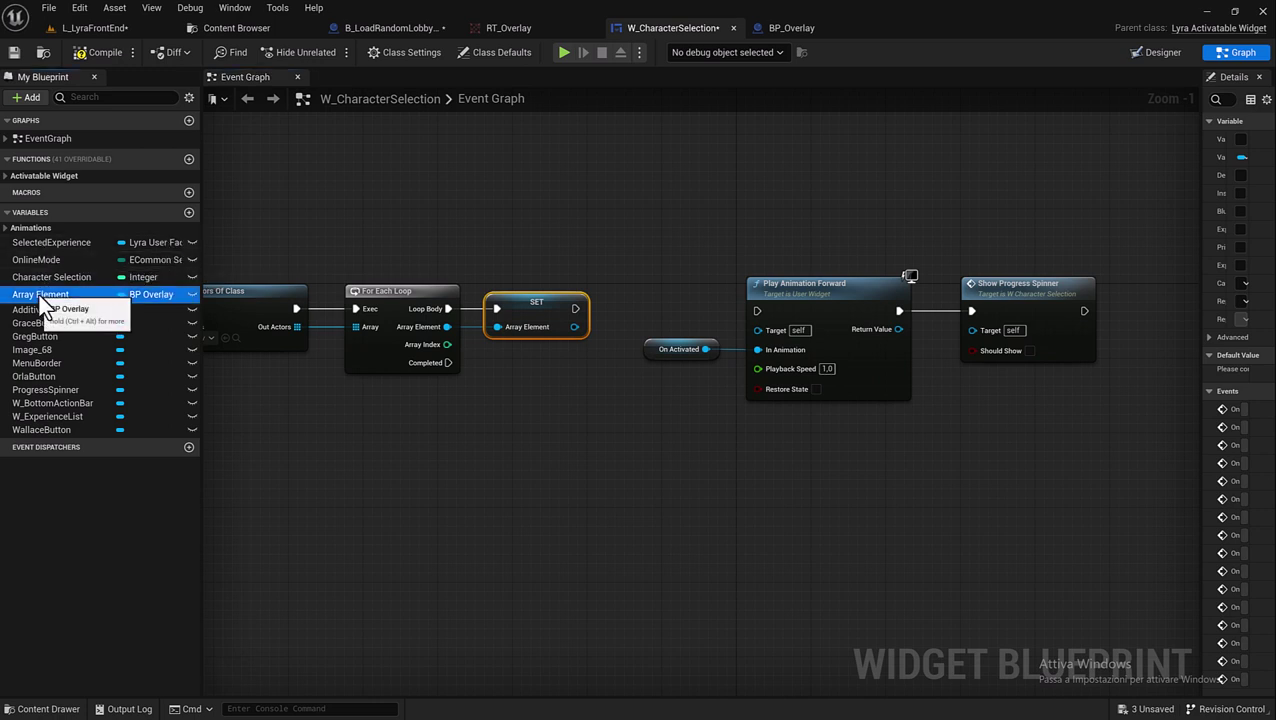
click(40, 294)
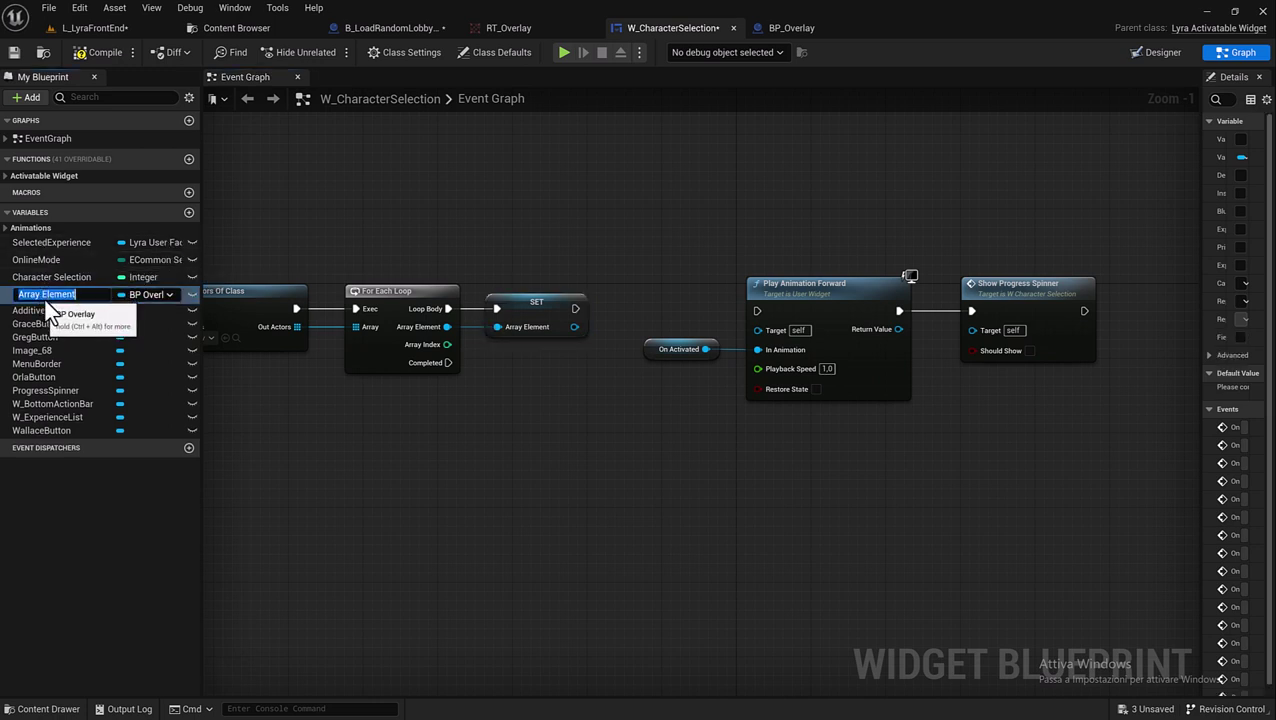
text(Character reference)
key(Return)
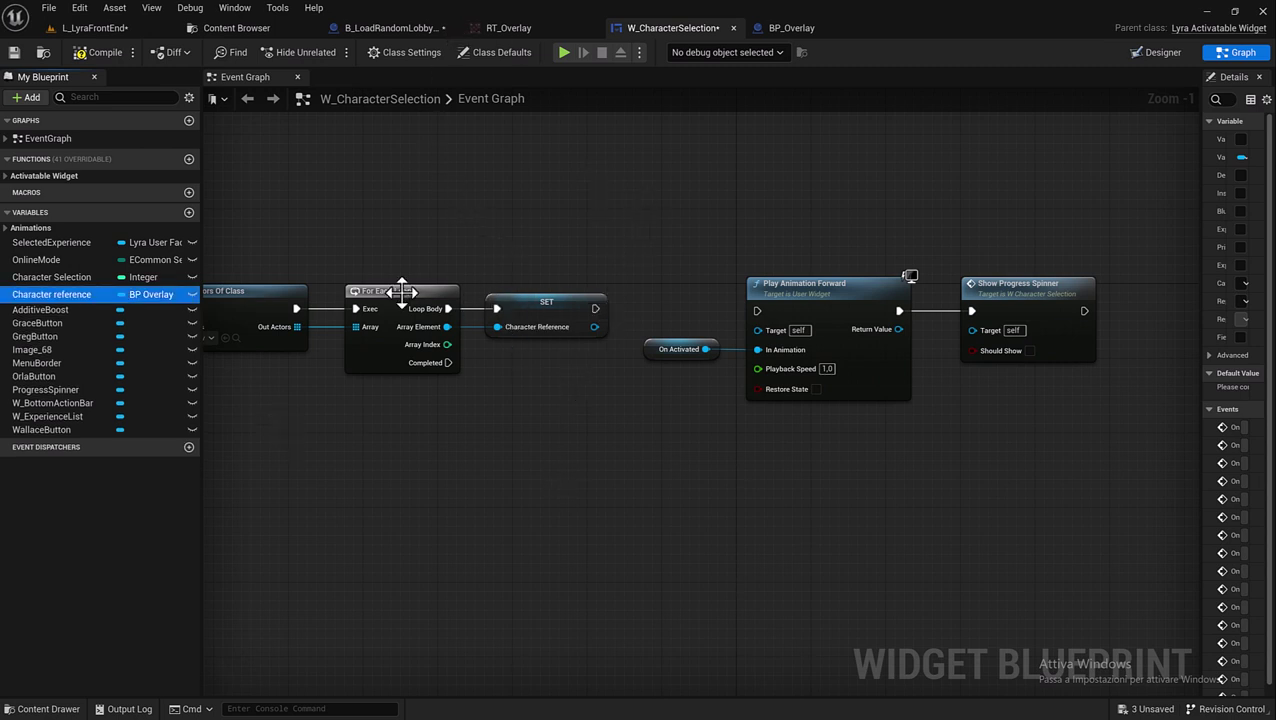
click(779, 27)
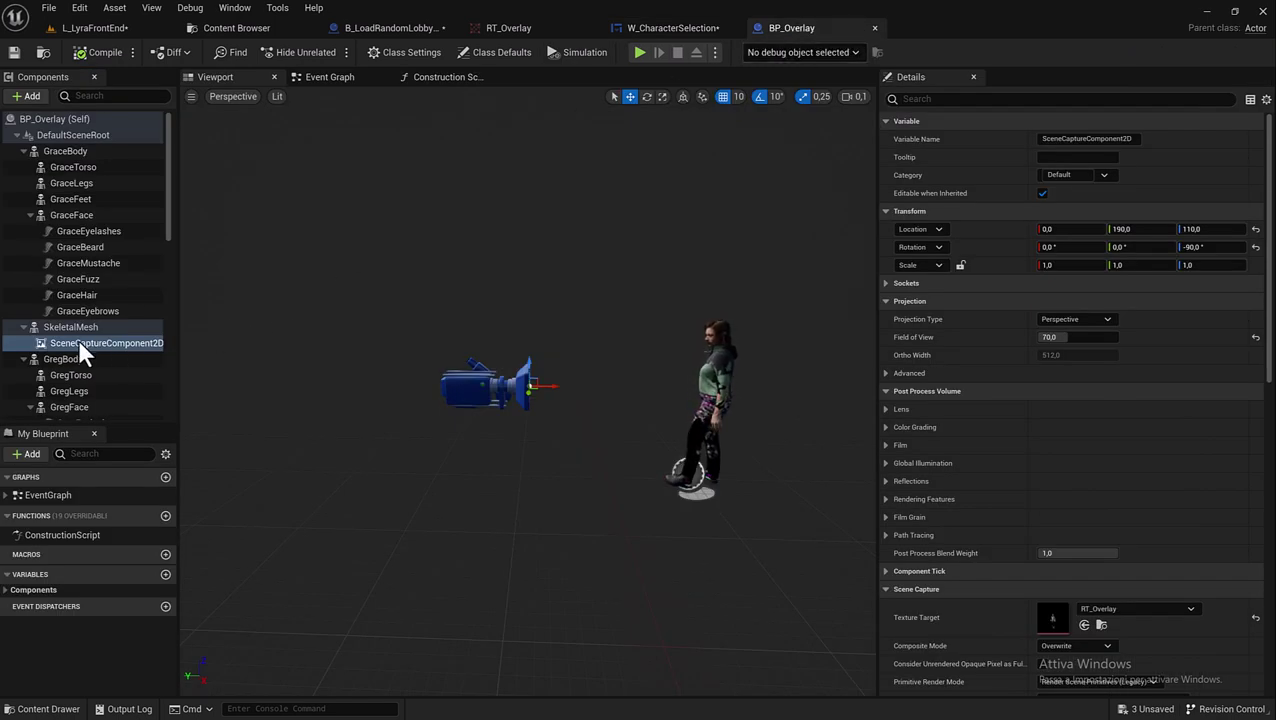
click(660, 27)
drag(446, 328, 486, 445)
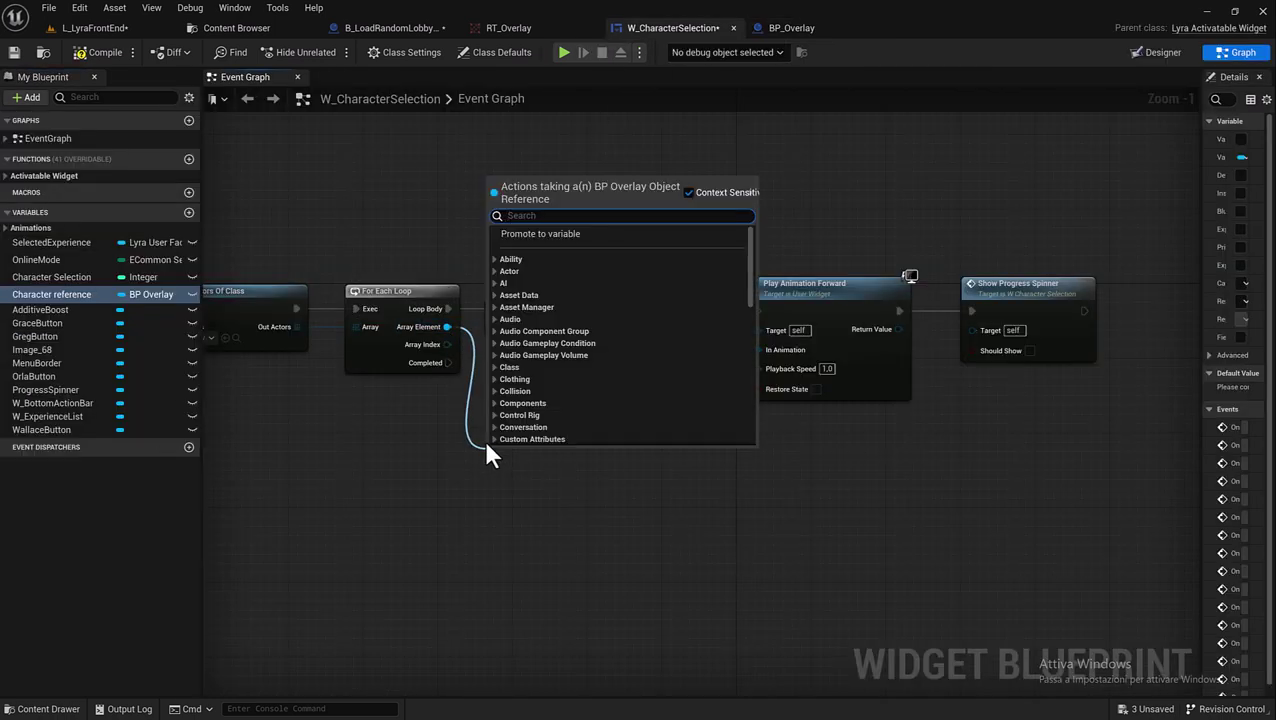
- Add a Scene Capture Component 2D getter for the looped actor, deleting the extra Capture Scene node
text(scen)
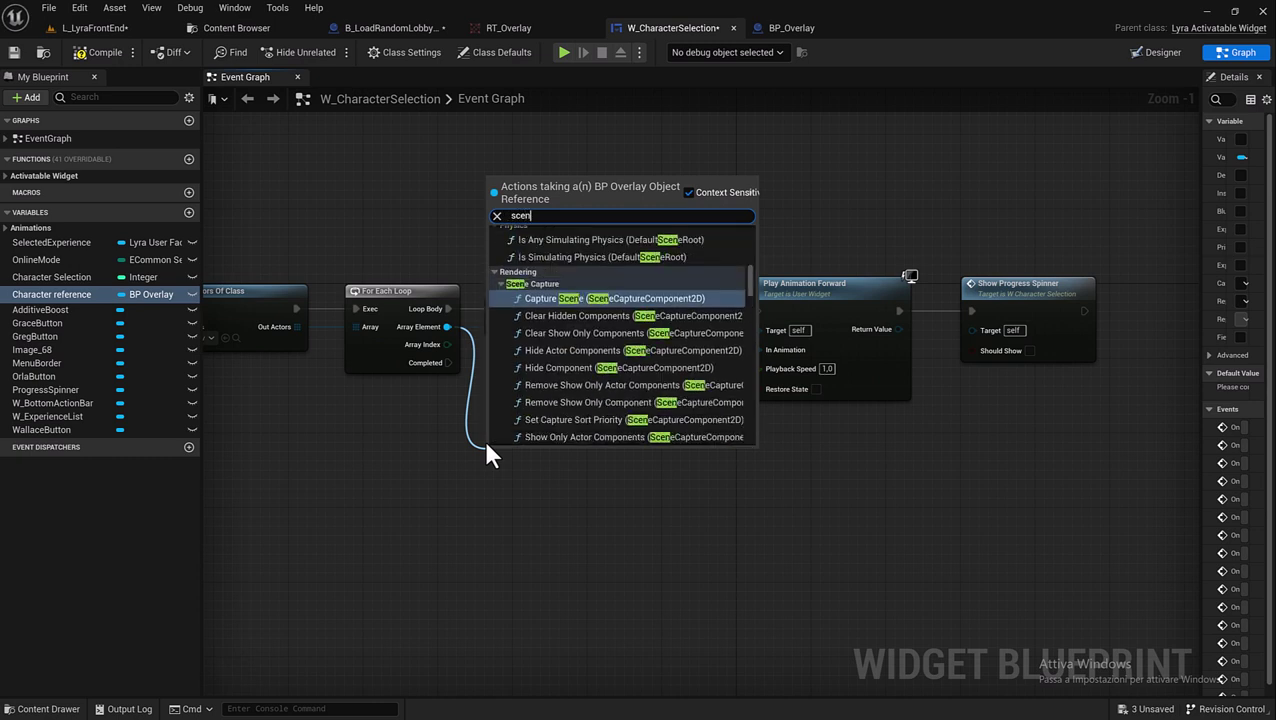
text(e capt)
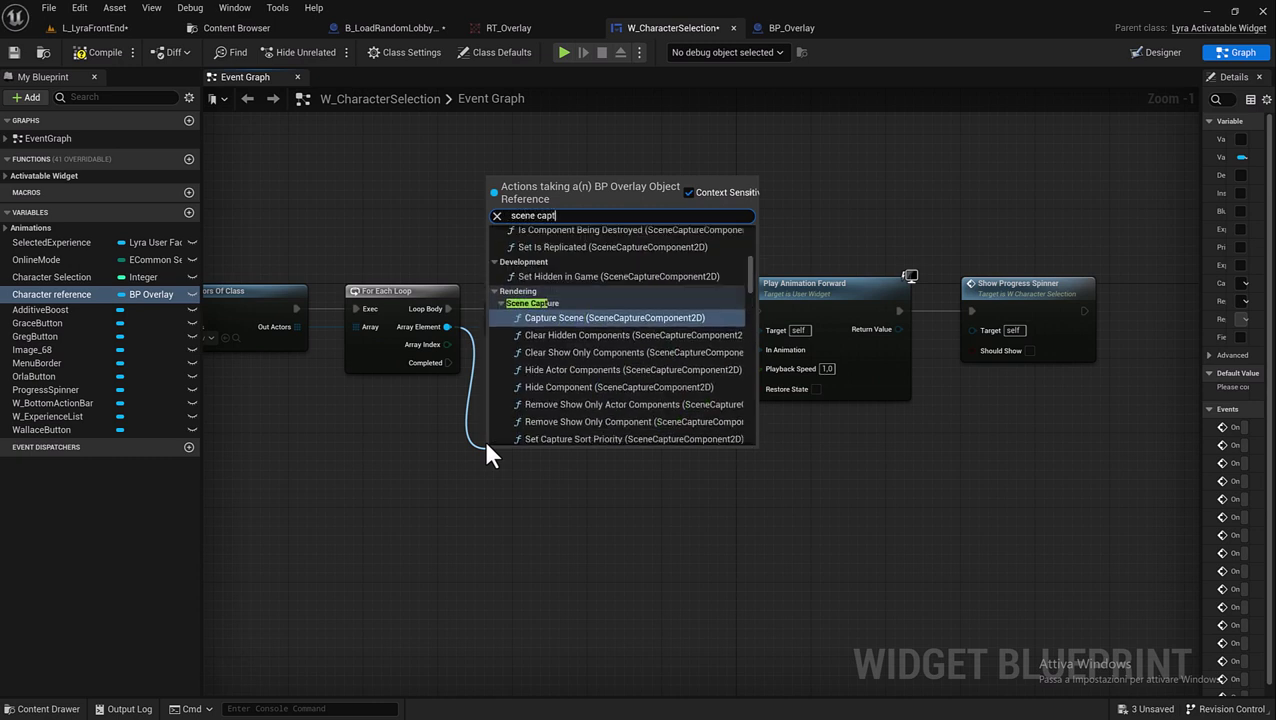
text(ure)
scroll(653, 395, down, 1)
click(644, 294)
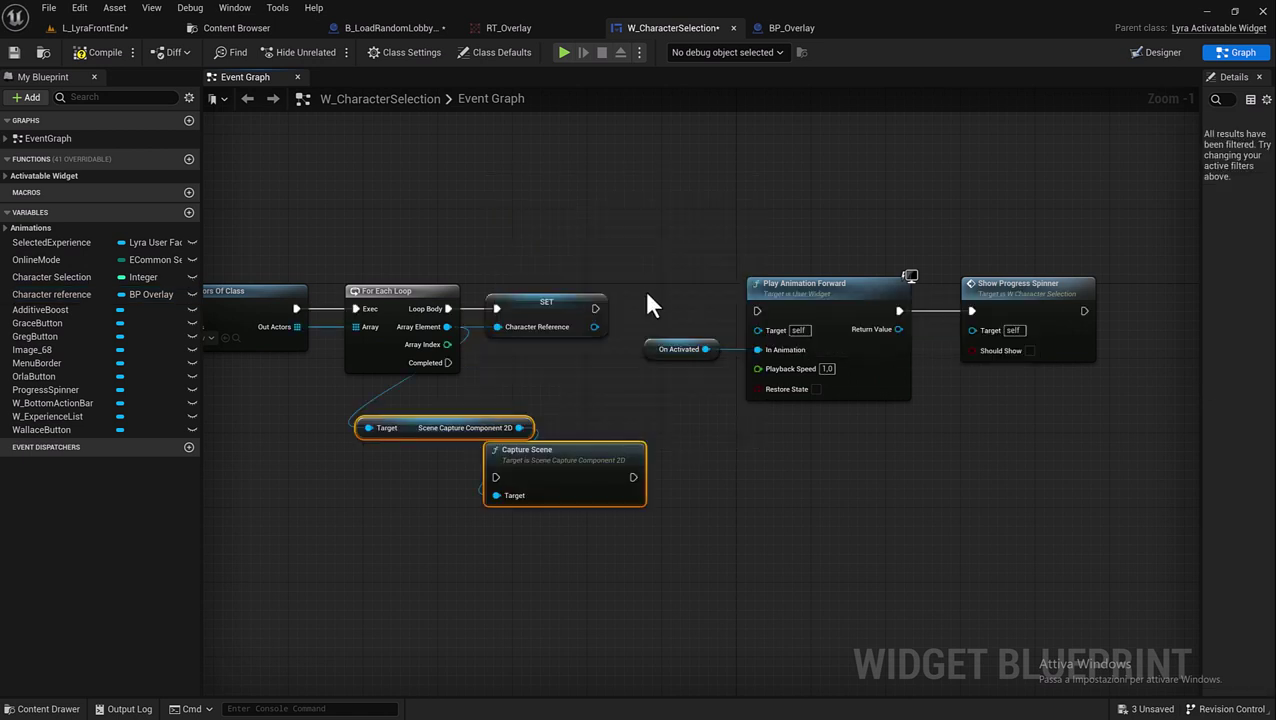
drag(584, 447, 744, 466)
key(Delete)
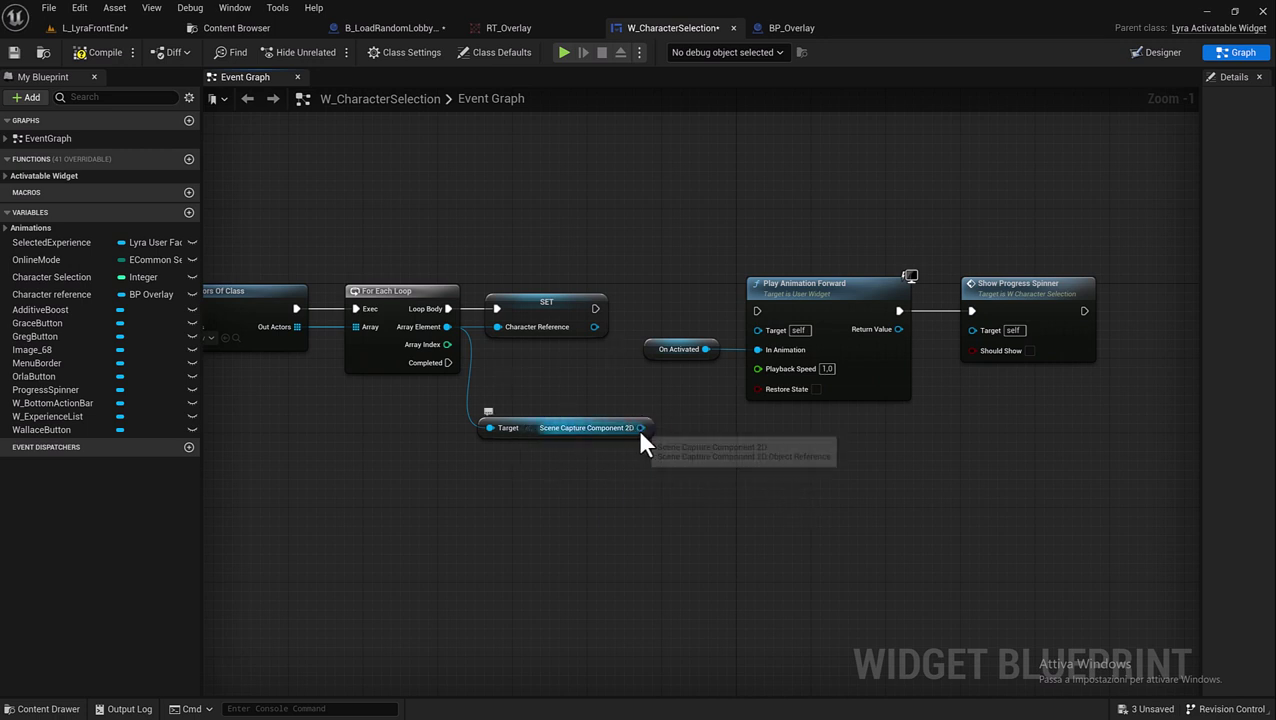
- Add a Set Texture Target node fed by the Scene Capture Component 2D, placed near Show Progress Spinner
drag(641, 428, 761, 454)
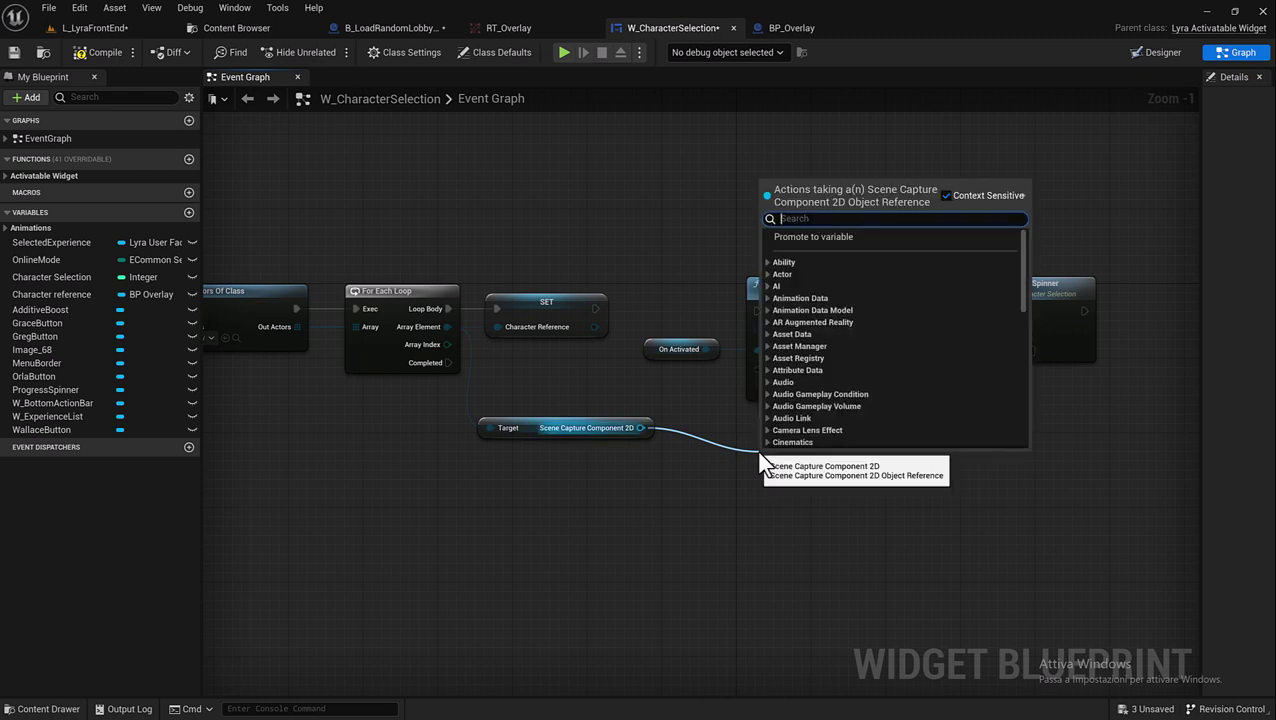
text(se te)
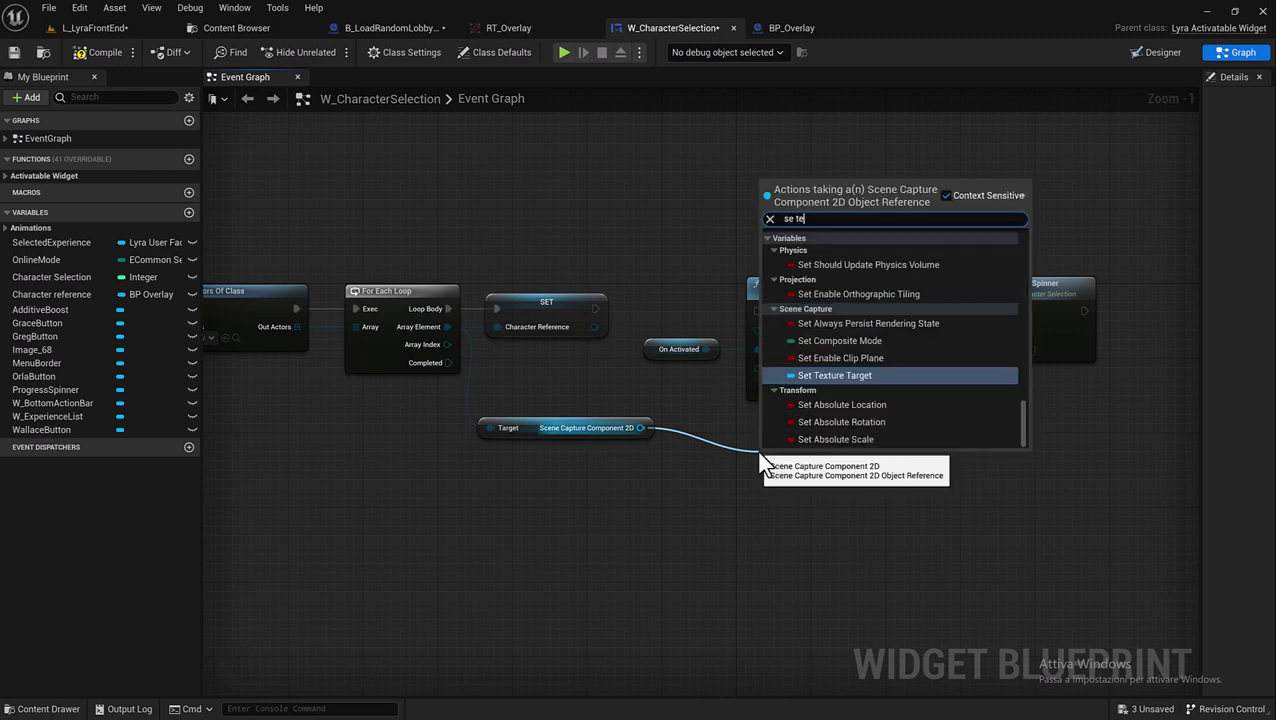
text(xtu)
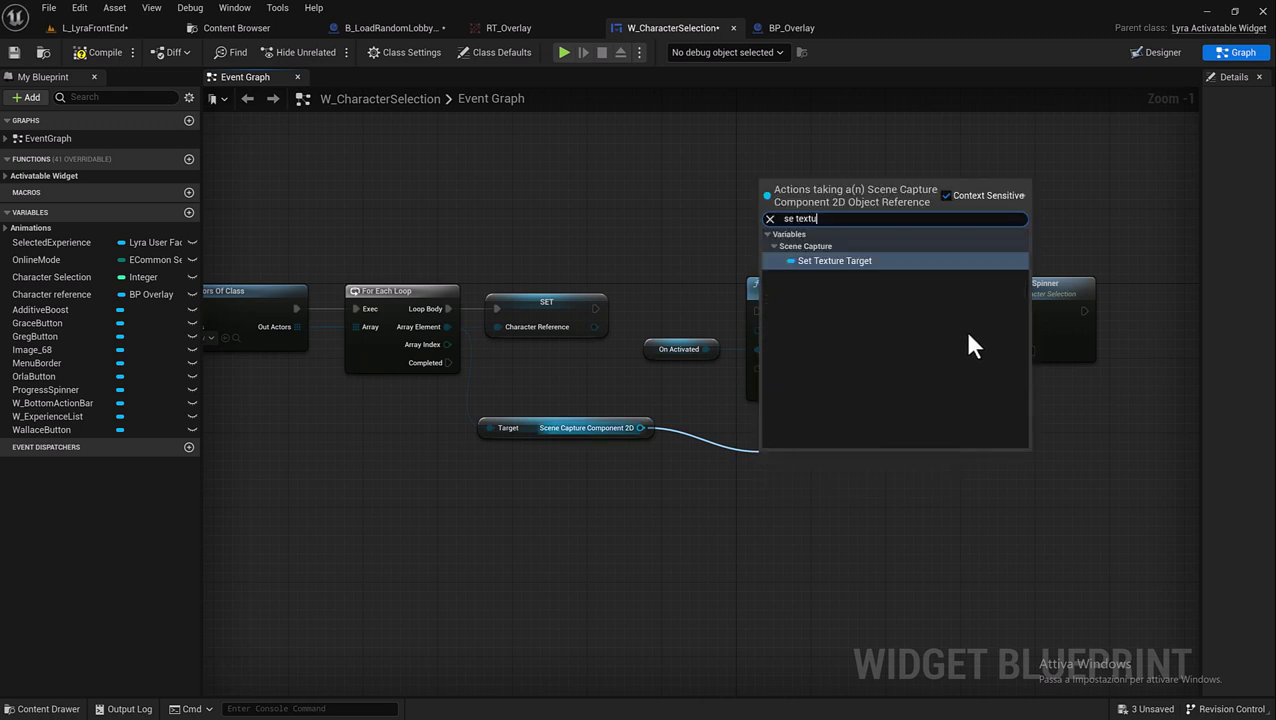
click(841, 262)
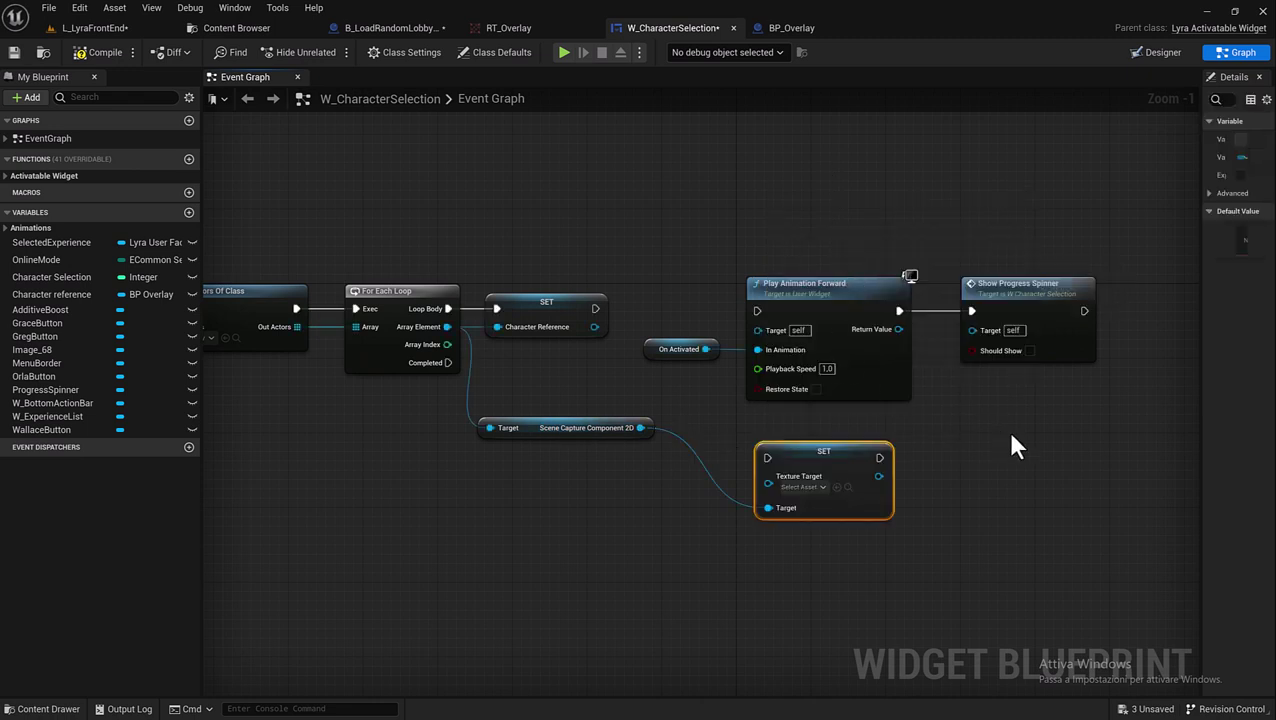
right_drag(1007, 430, 791, 405)
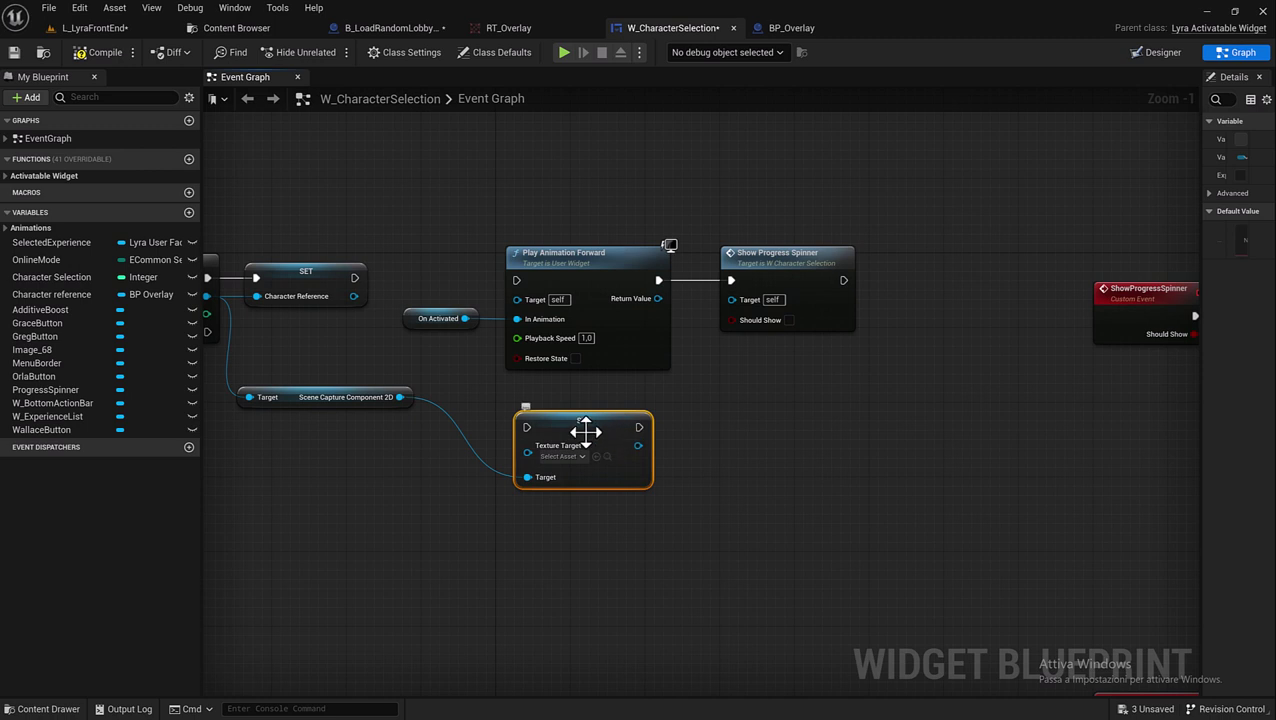
mouse_move(590, 446)
mouse_down()
mouse_move(935, 390)
mouse_move(950, 364)
mouse_up()
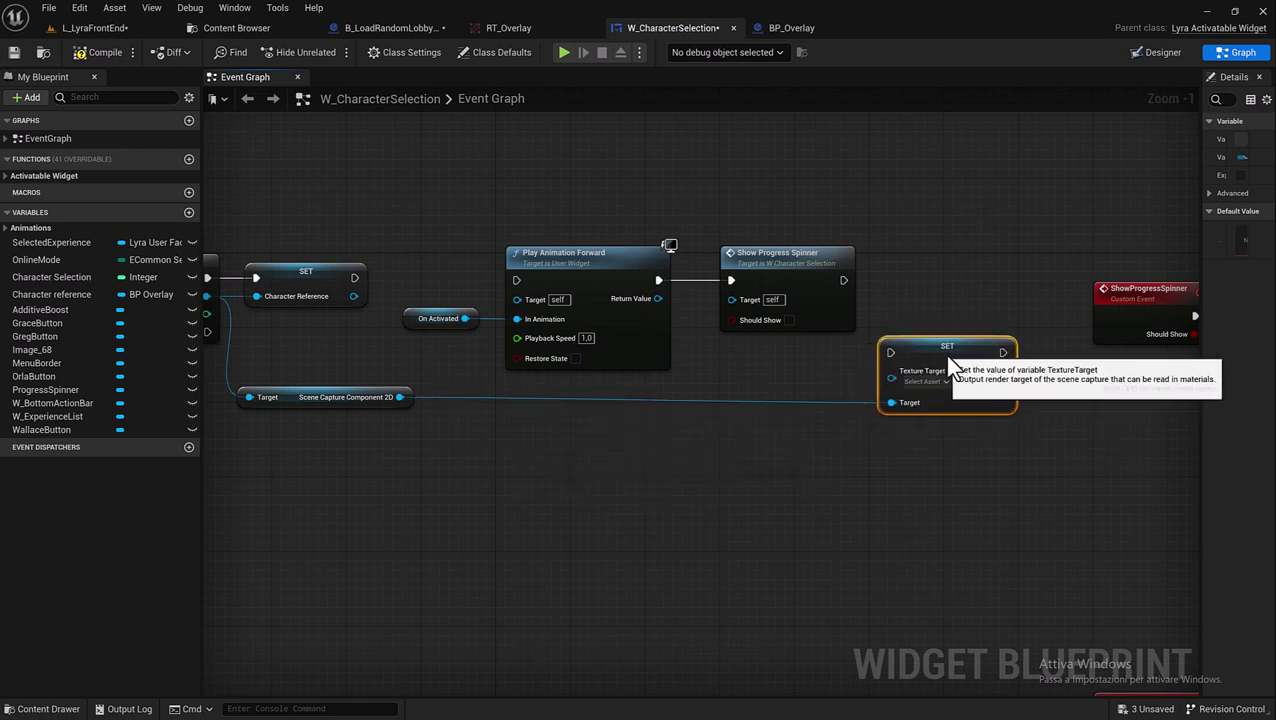
- Shift the node chain left and run Play Animation Forward after the Character Reference SET node
scroll(894, 450, down, 2)
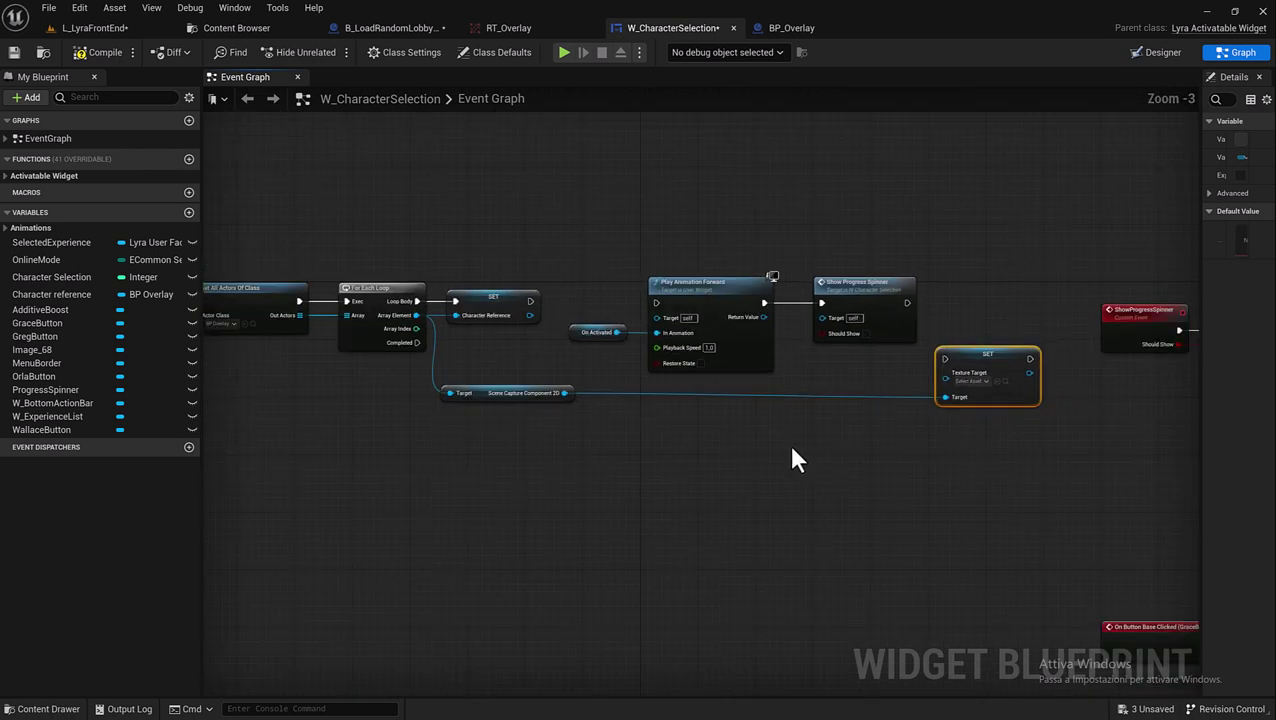
scroll(792, 455, down, 2)
drag(946, 416, 446, 322)
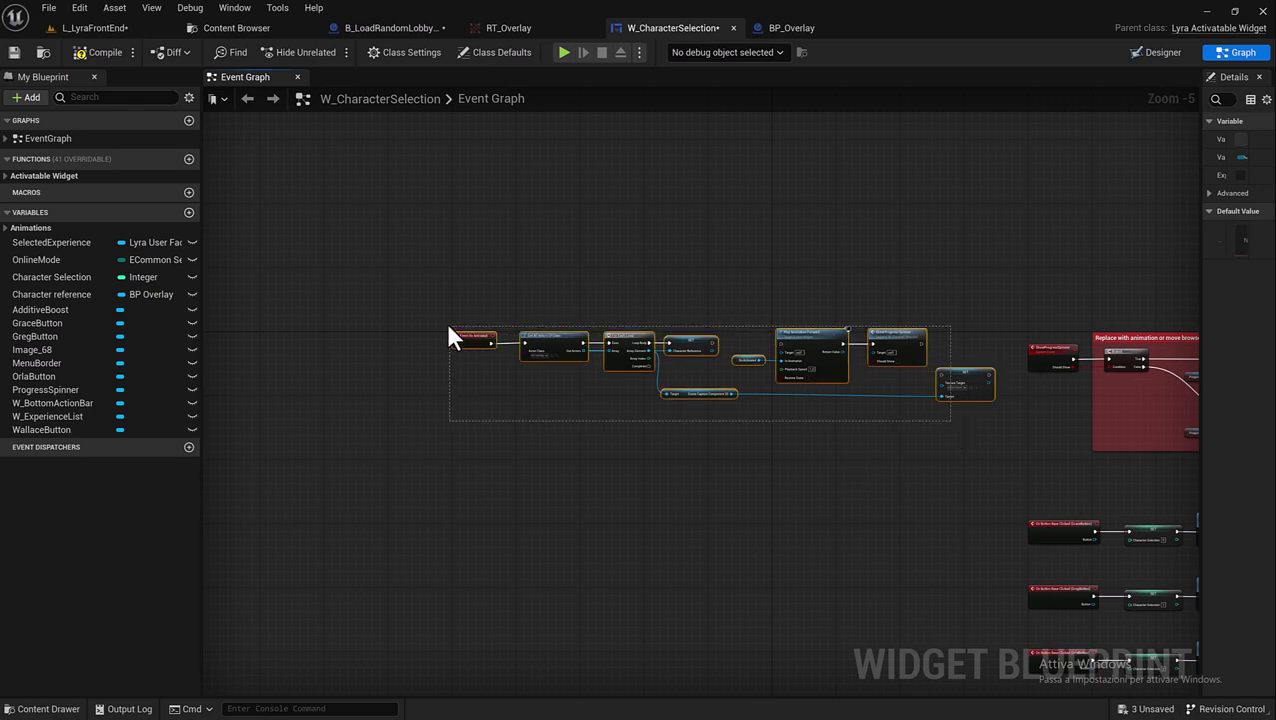
drag(538, 340, 318, 341)
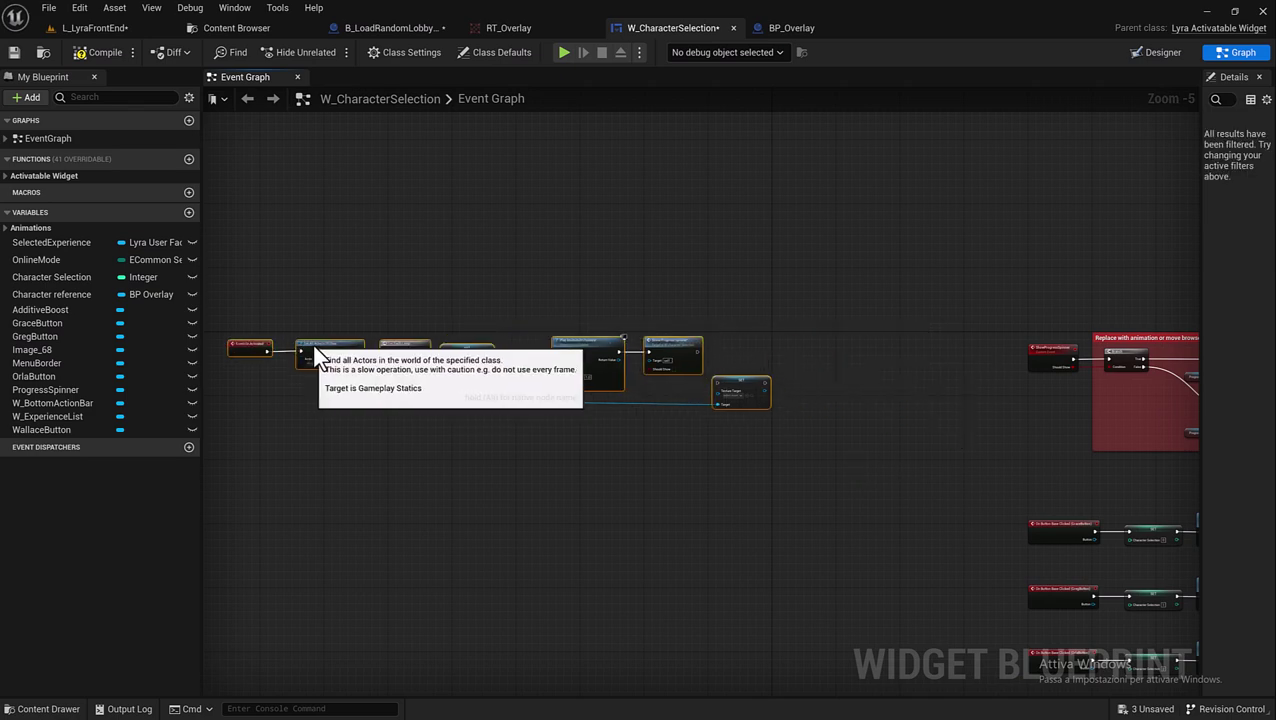
scroll(660, 348, up, 3)
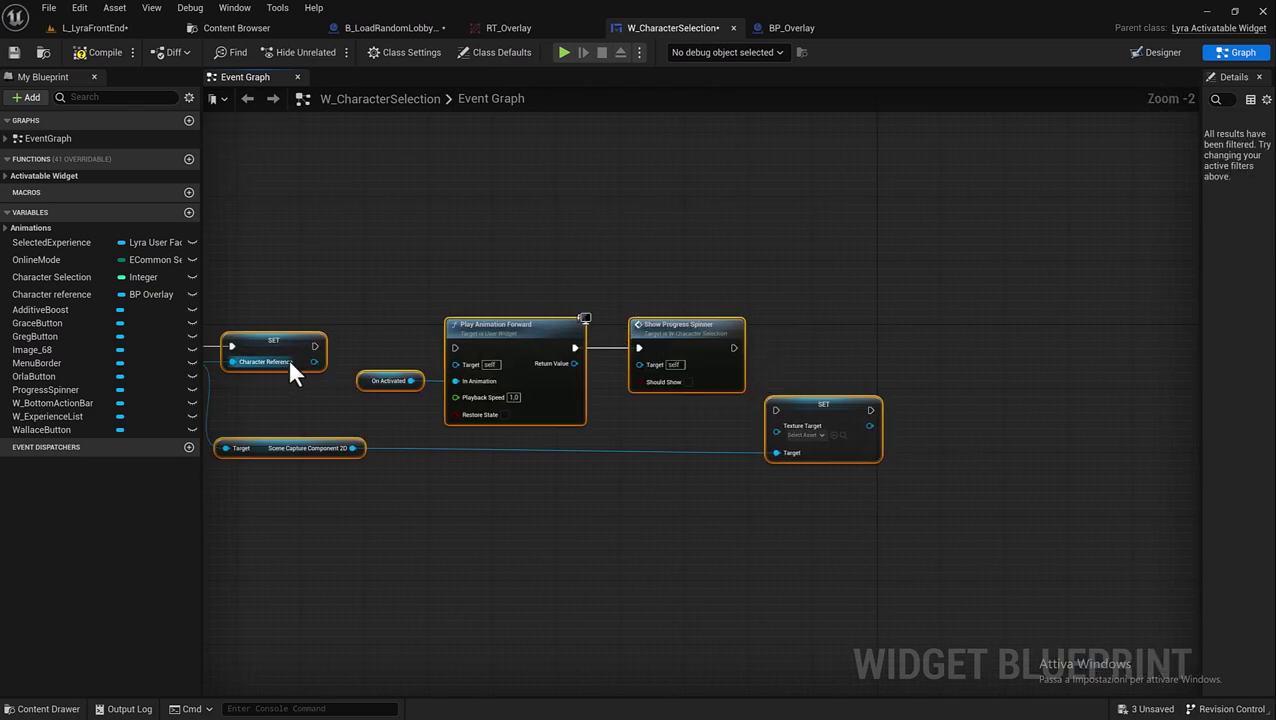
drag(315, 347, 456, 348)
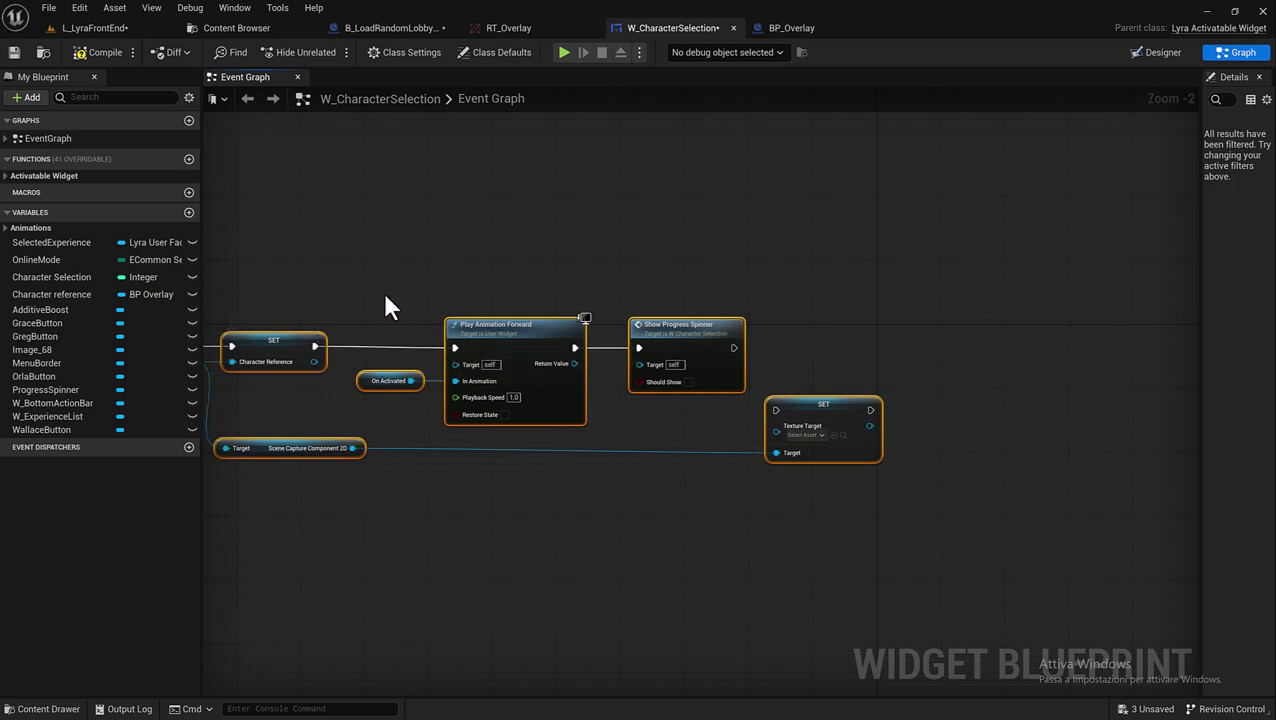
- Realign Event On Activated, Play Animation Forward and Show Progress Spinner beside the SET node
drag(366, 287, 668, 420)
key(f)
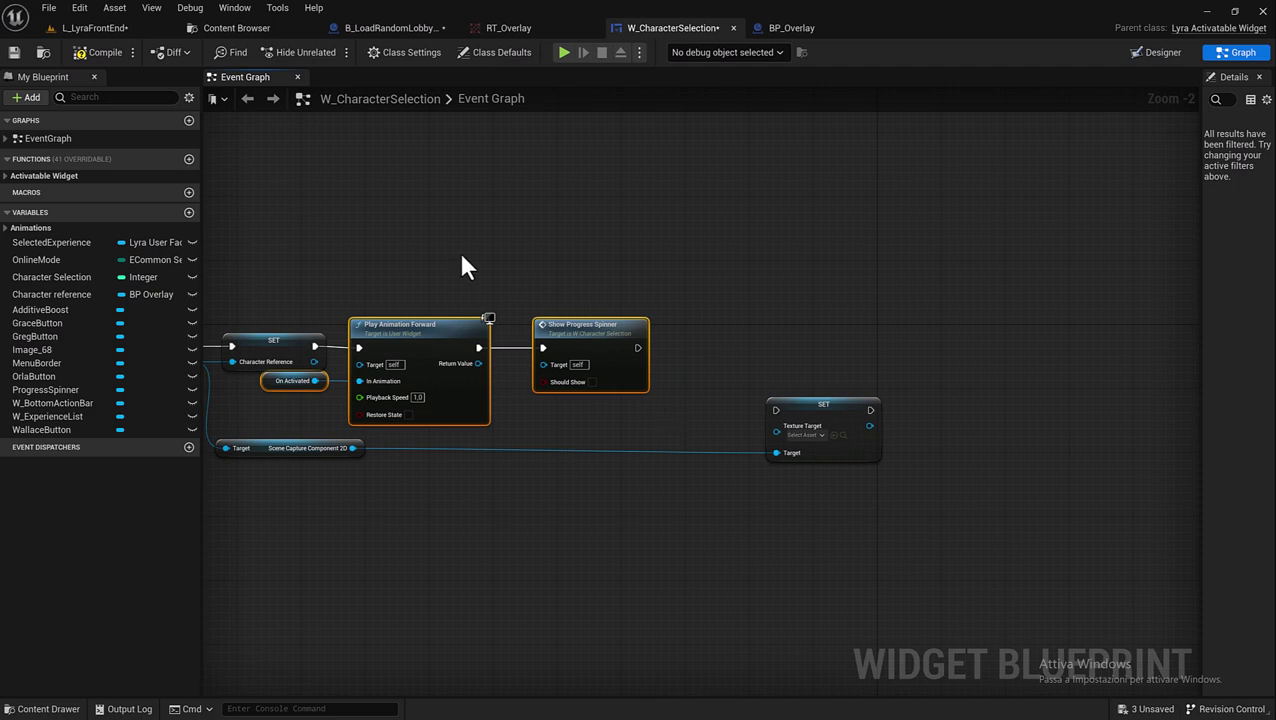
right_drag(458, 248, 701, 243)
right_drag(315, 305, 484, 258)
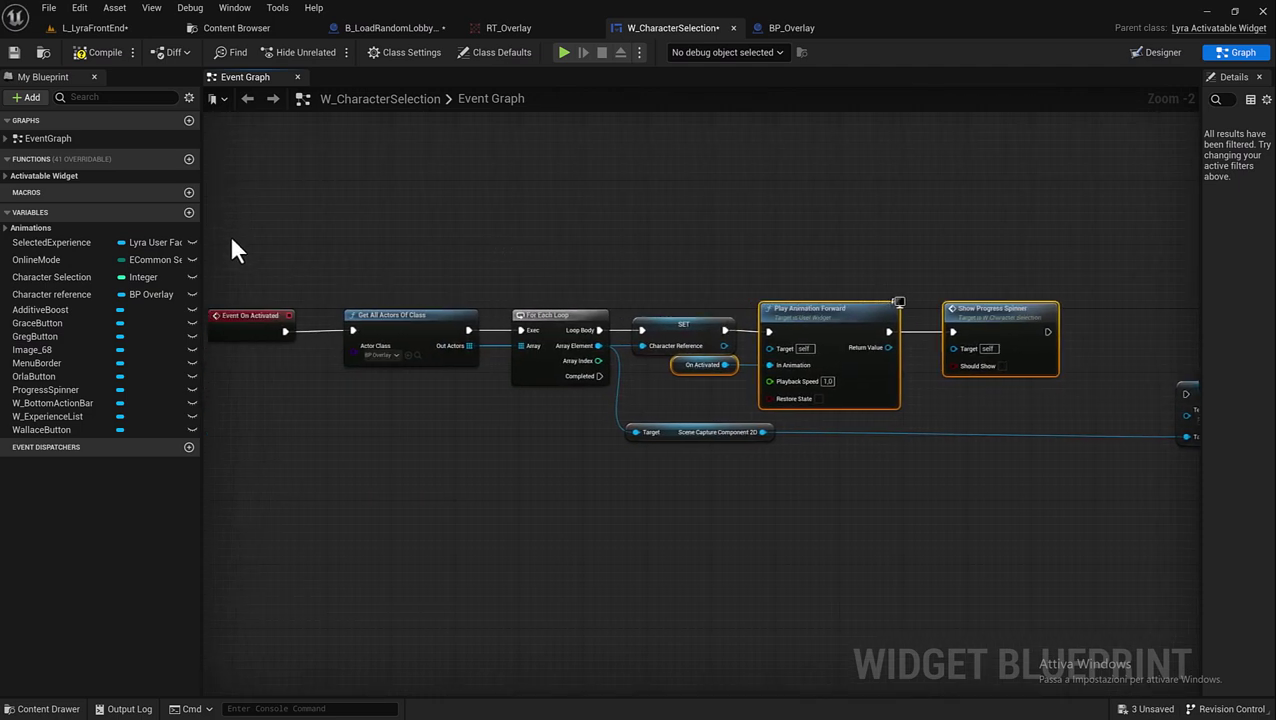
drag(231, 250, 1075, 308)
mouse_move(1082, 338)
right_down()
mouse_move(789, 342)
mouse_move(634, 362)
right_up()
mouse_move(587, 363)
mouse_down()
mouse_move(640, 370)
mouse_move(637, 360)
mouse_up()
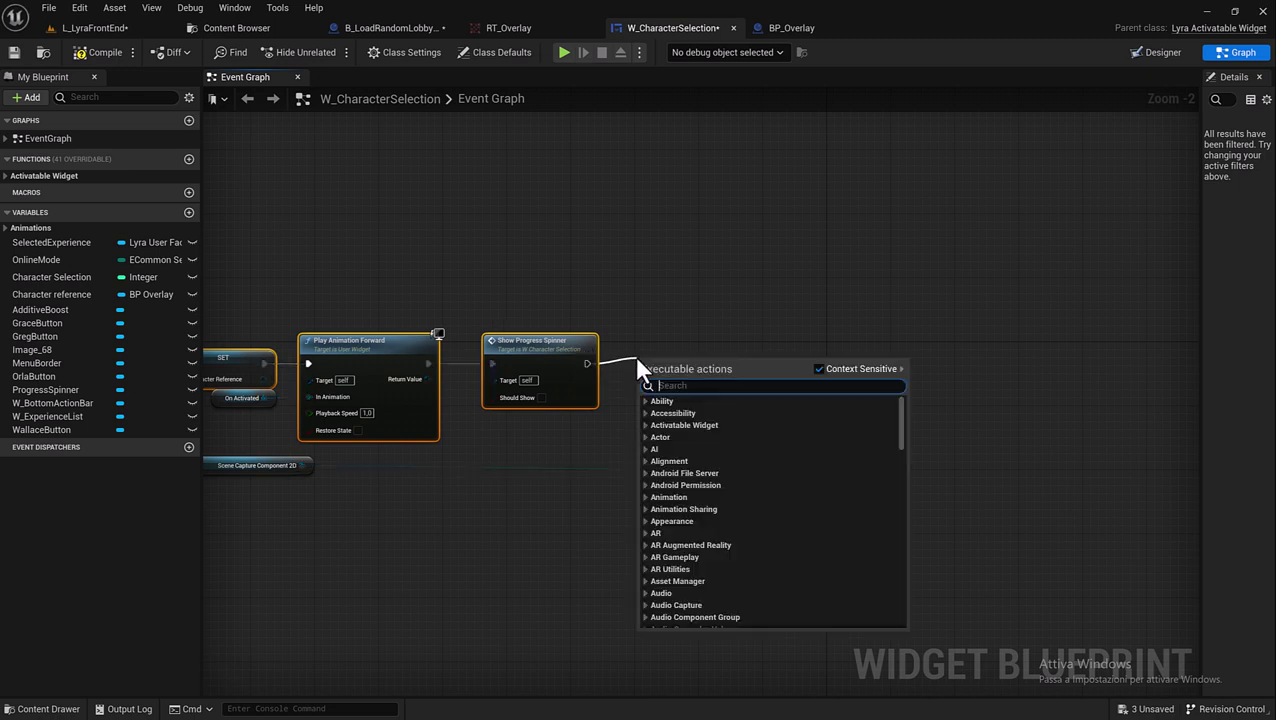
- Add a 1024×1024 Create Canvas Render Target 2D before the Texture Target SET, then check RT_Overlay's 1920×1920 size
text(create r)
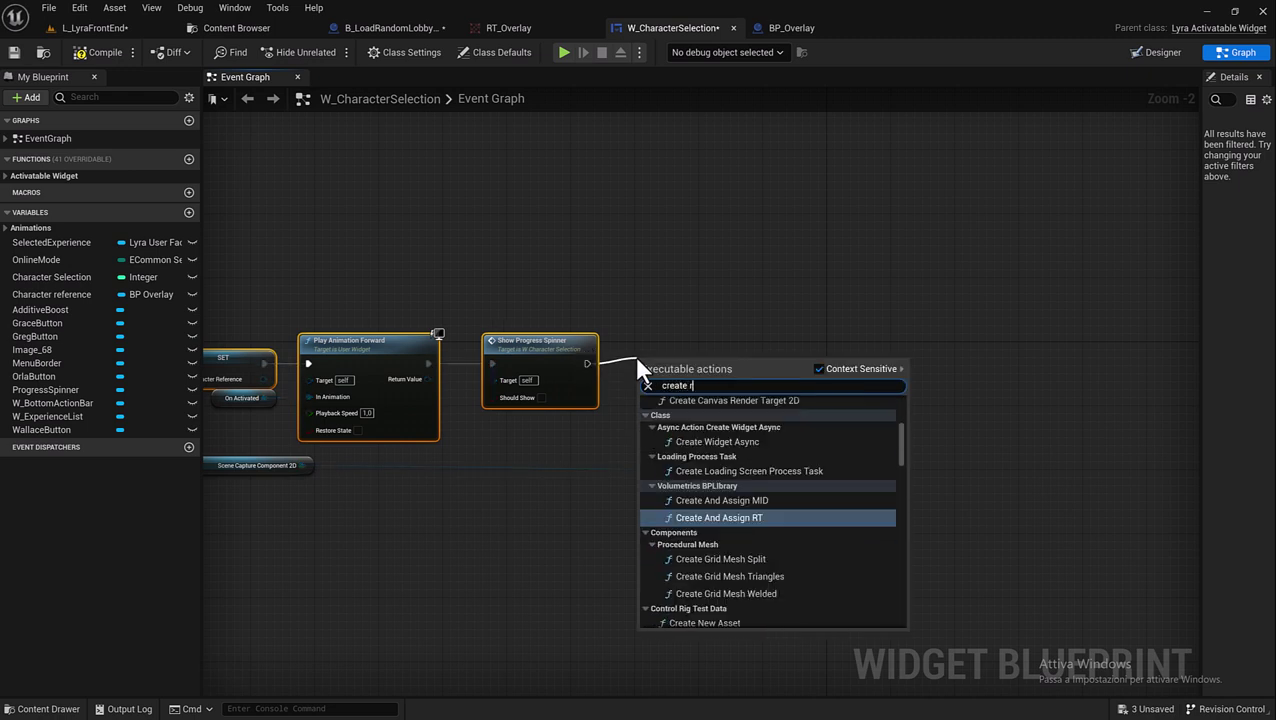
text(ender )
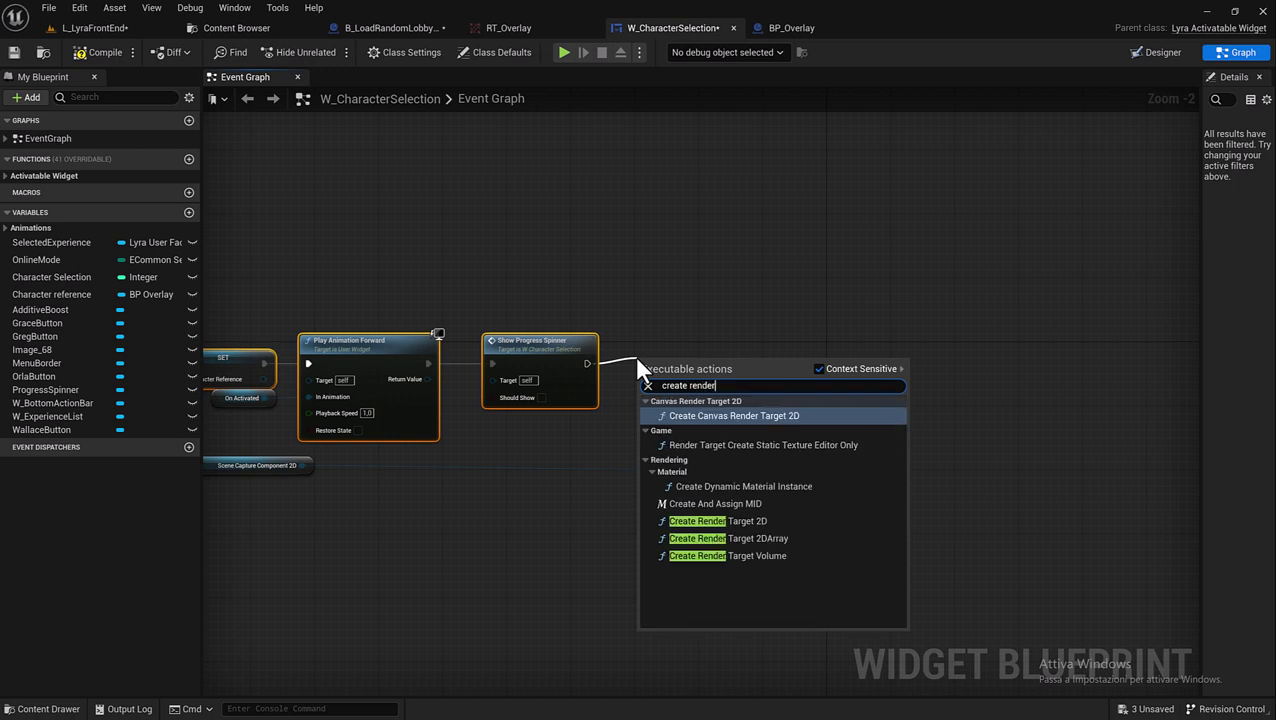
text(ta)
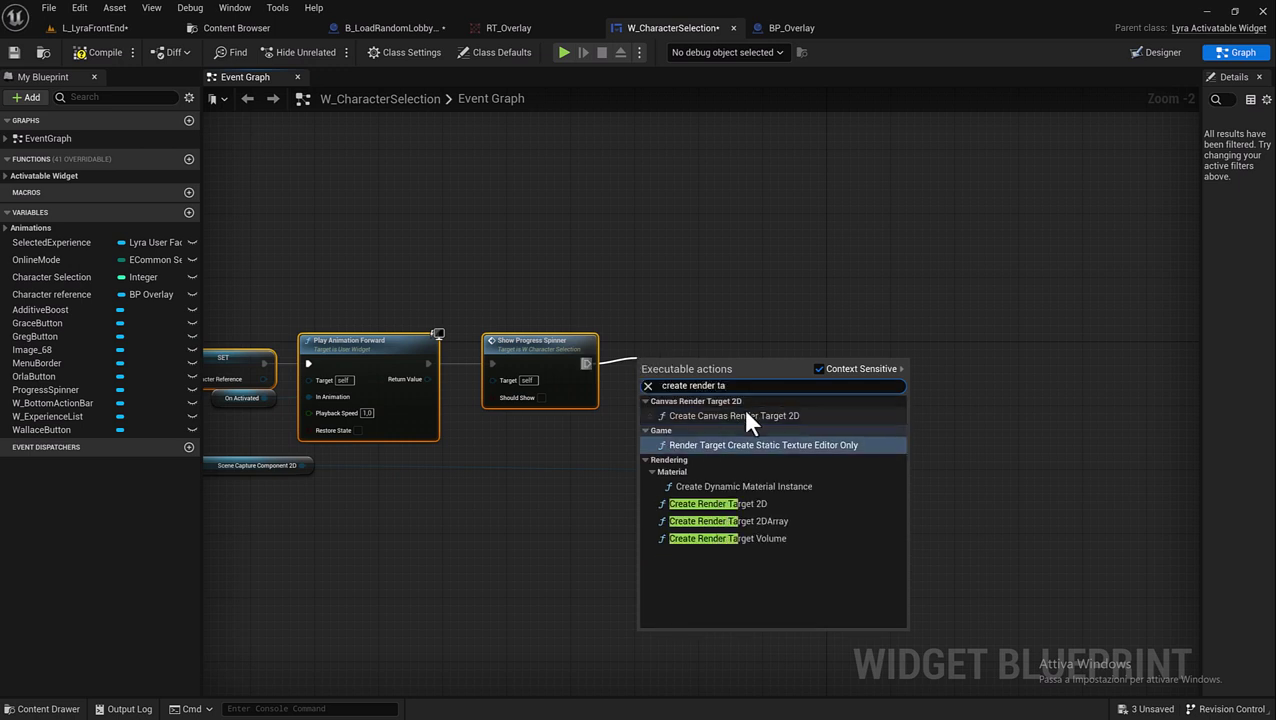
click(730, 415)
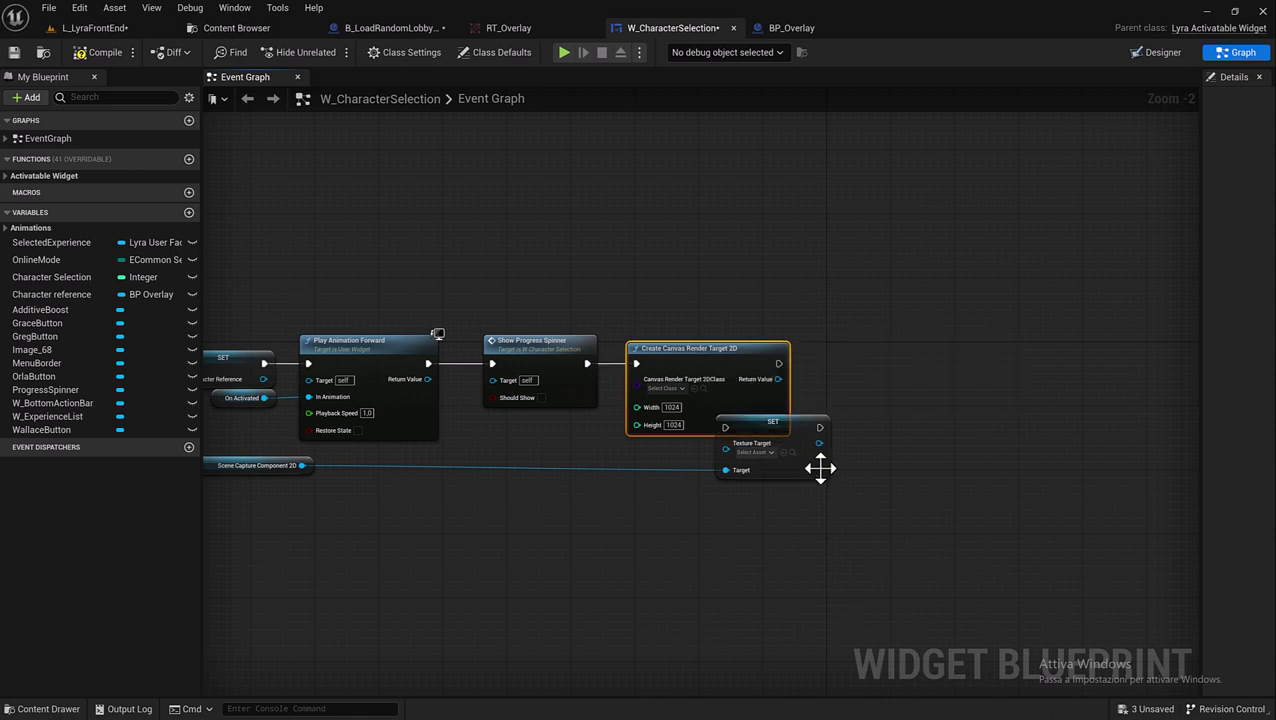
drag(726, 448, 885, 452)
mouse_move(805, 425)
mouse_down()
mouse_move(927, 435)
mouse_move(901, 404)
mouse_up()
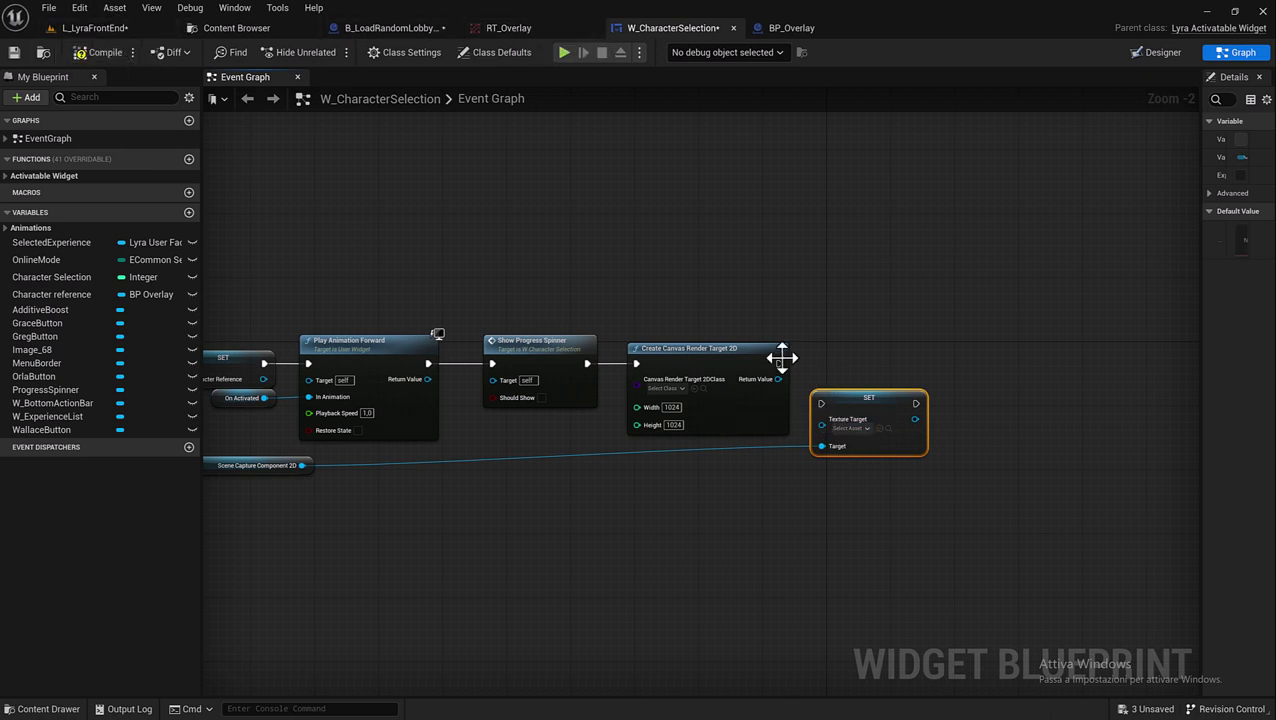
mouse_move(778, 363)
mouse_down()
mouse_move(813, 405)
mouse_move(835, 362)
mouse_up()
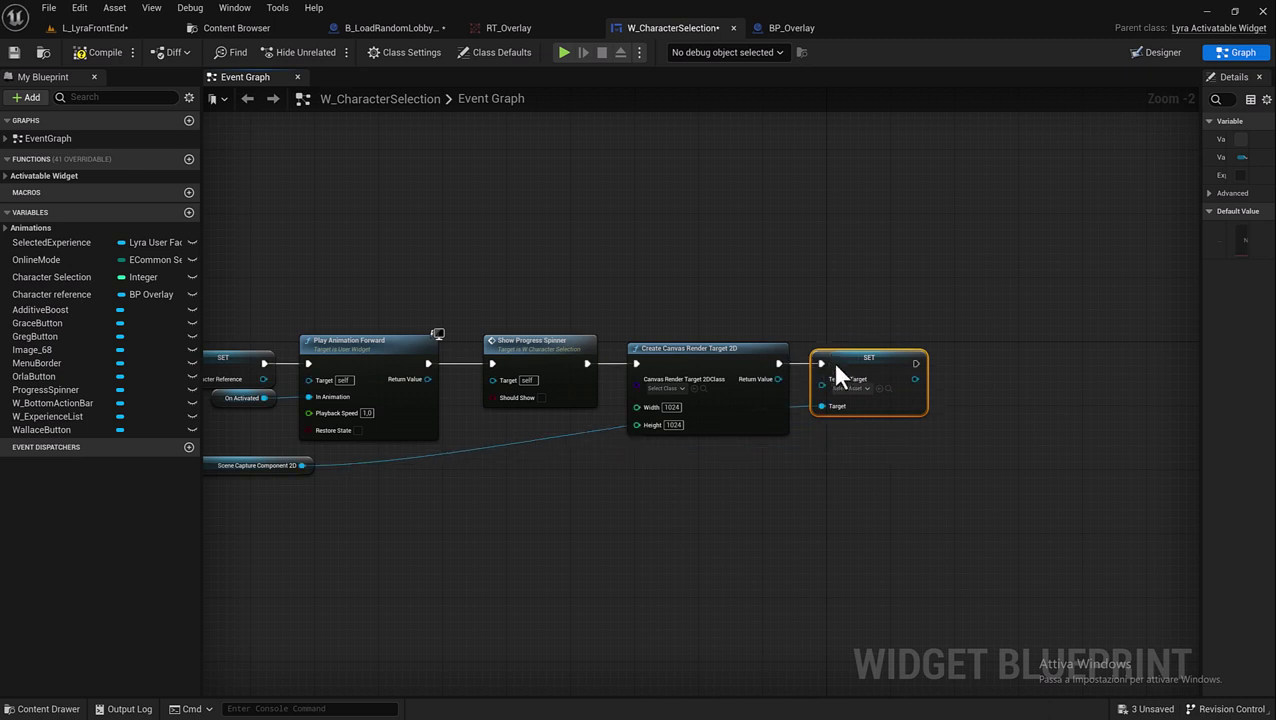
click(507, 26)
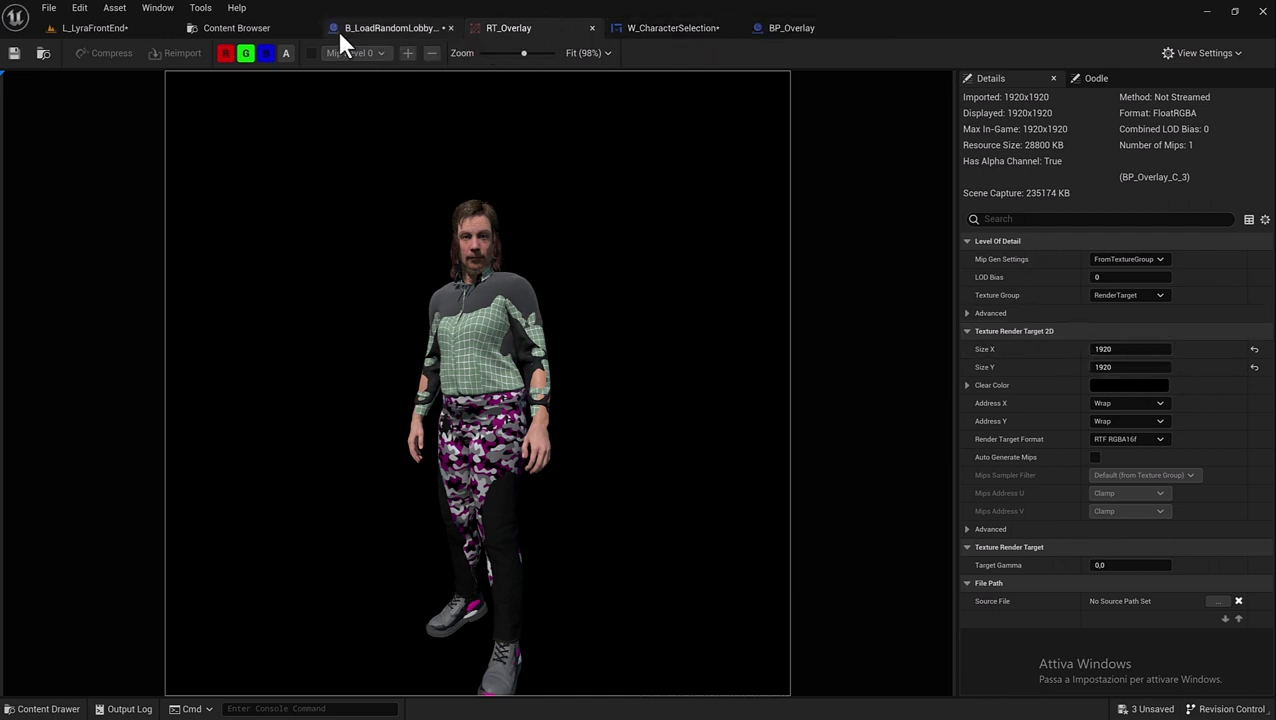
- Back in W_CharacterSelection, set the canvas render target's Height to 1920
click(382, 36)
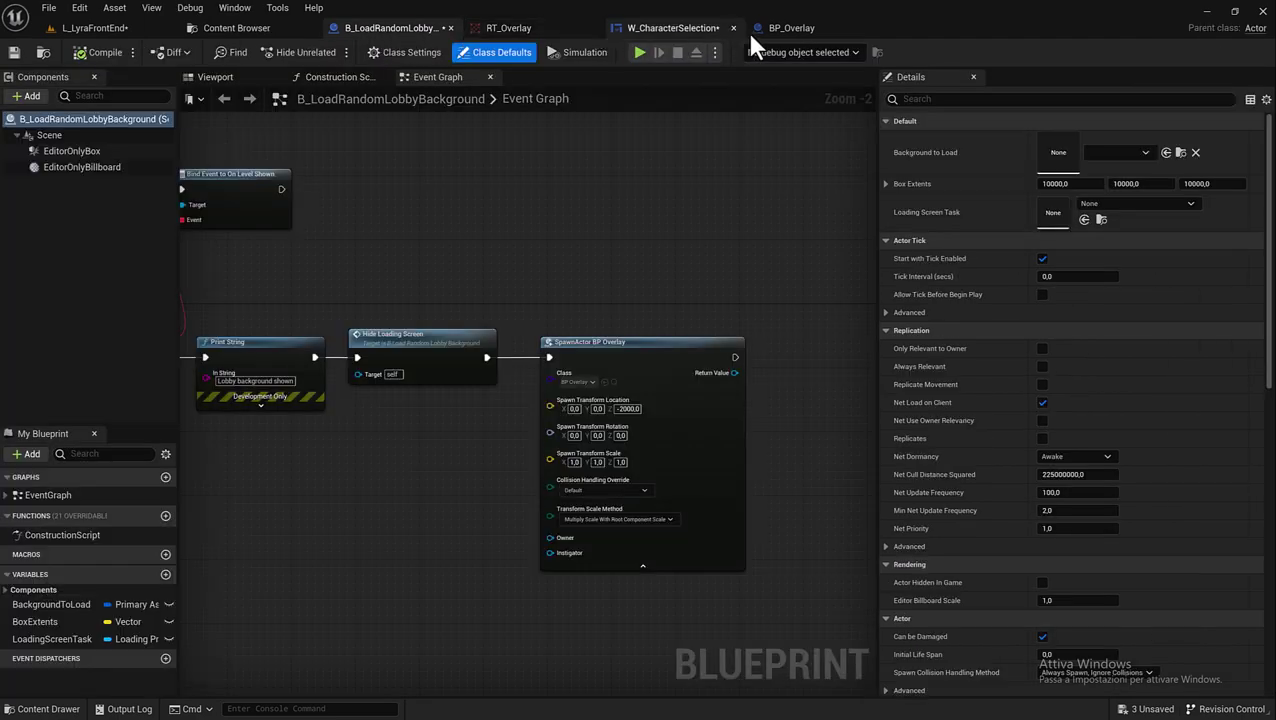
click(705, 28)
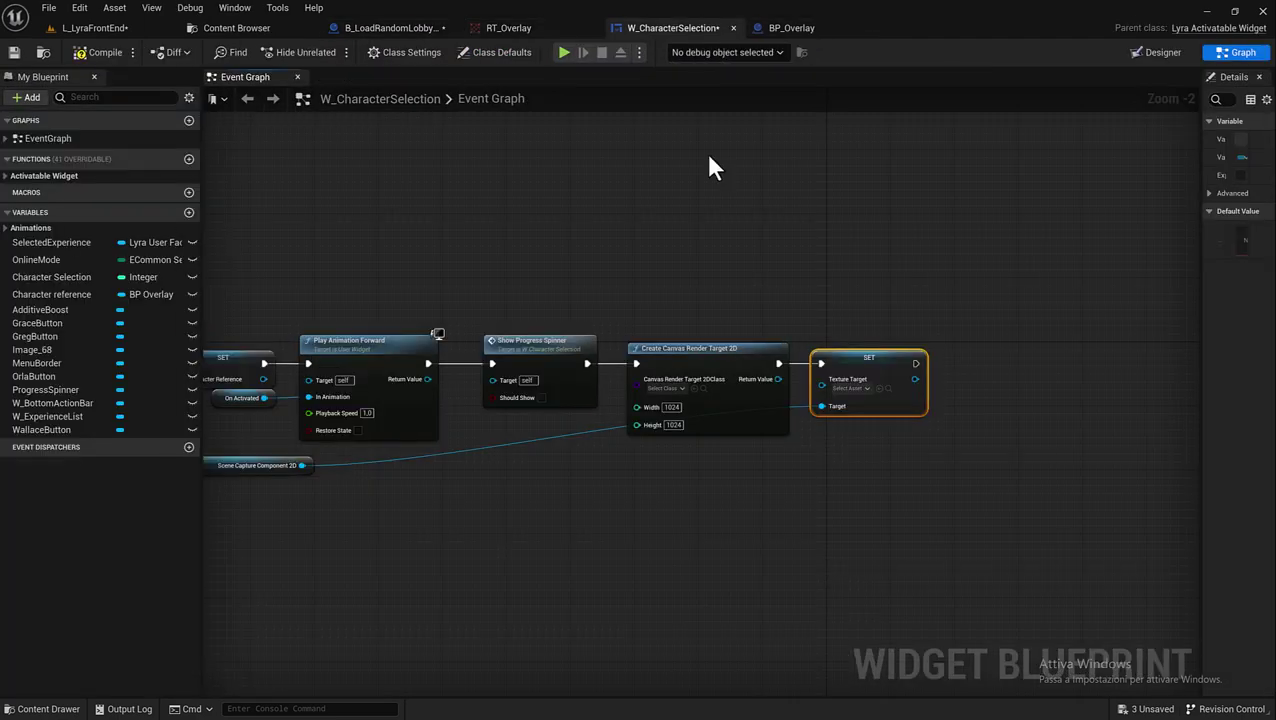
click(689, 426)
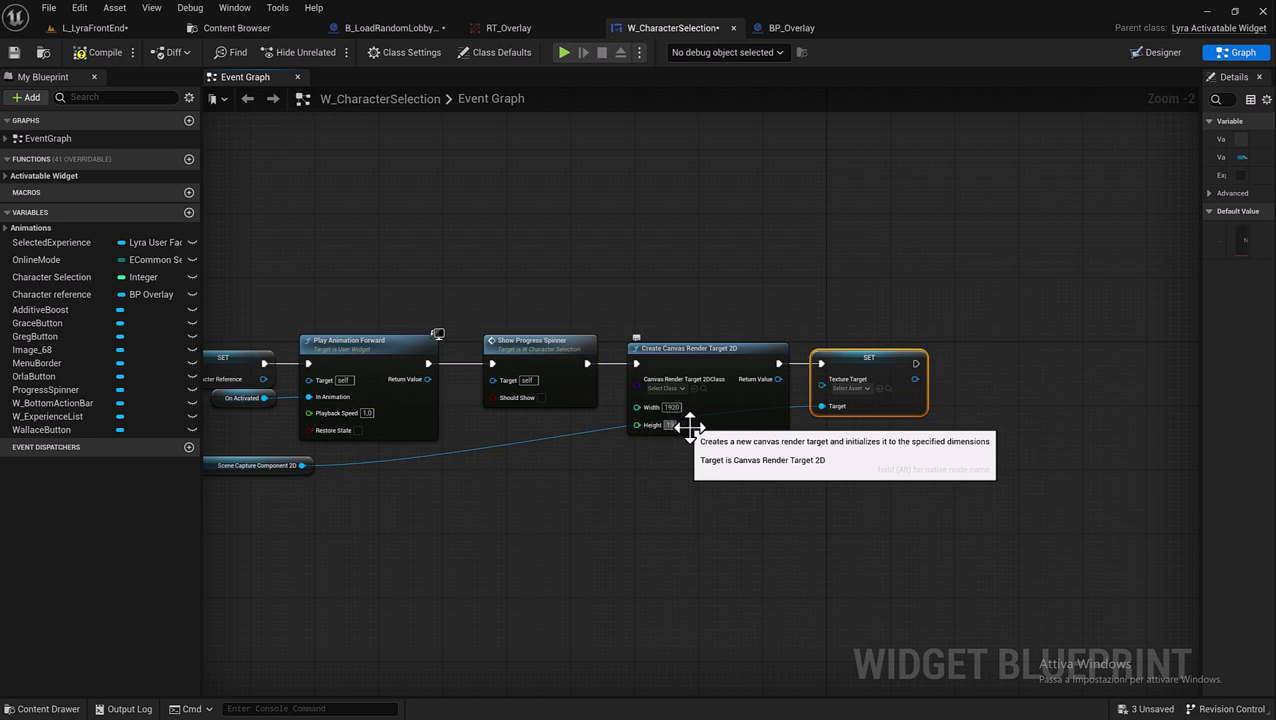
text(1920)
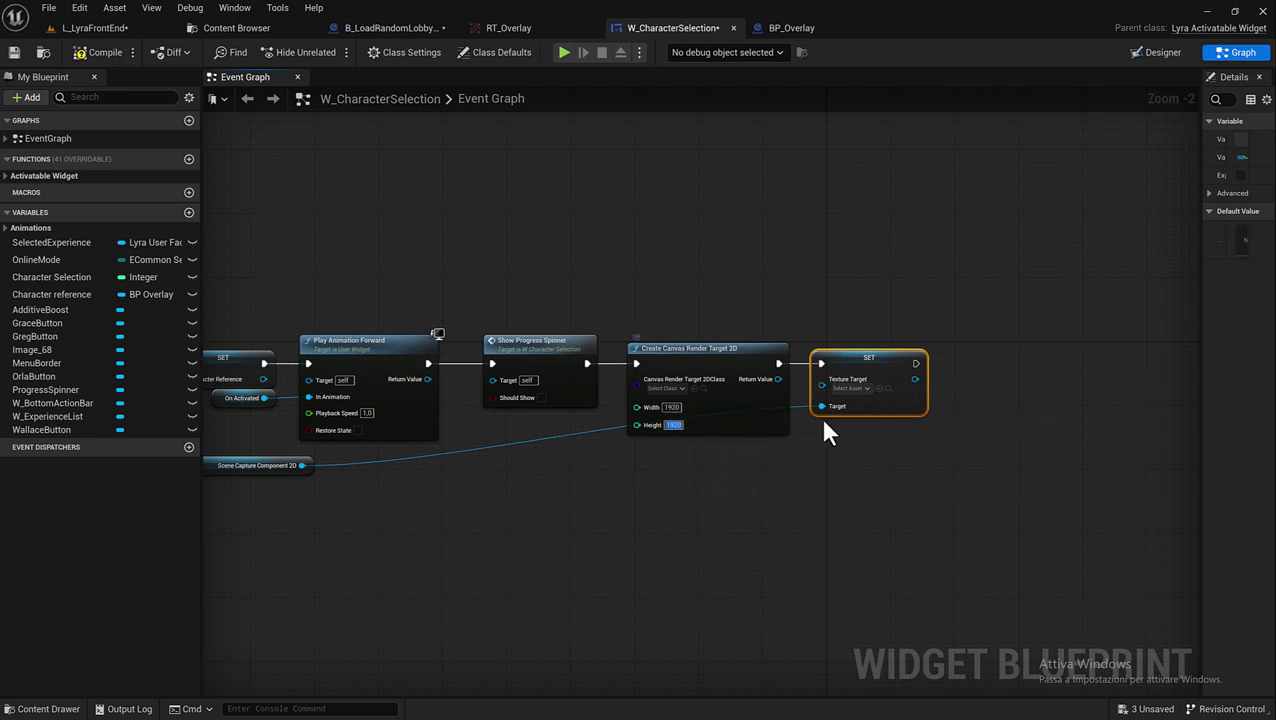
- Reroute the Scene Capture wire below the chain and connect the render target's Return Value to Texture Target
double_click(802, 407)
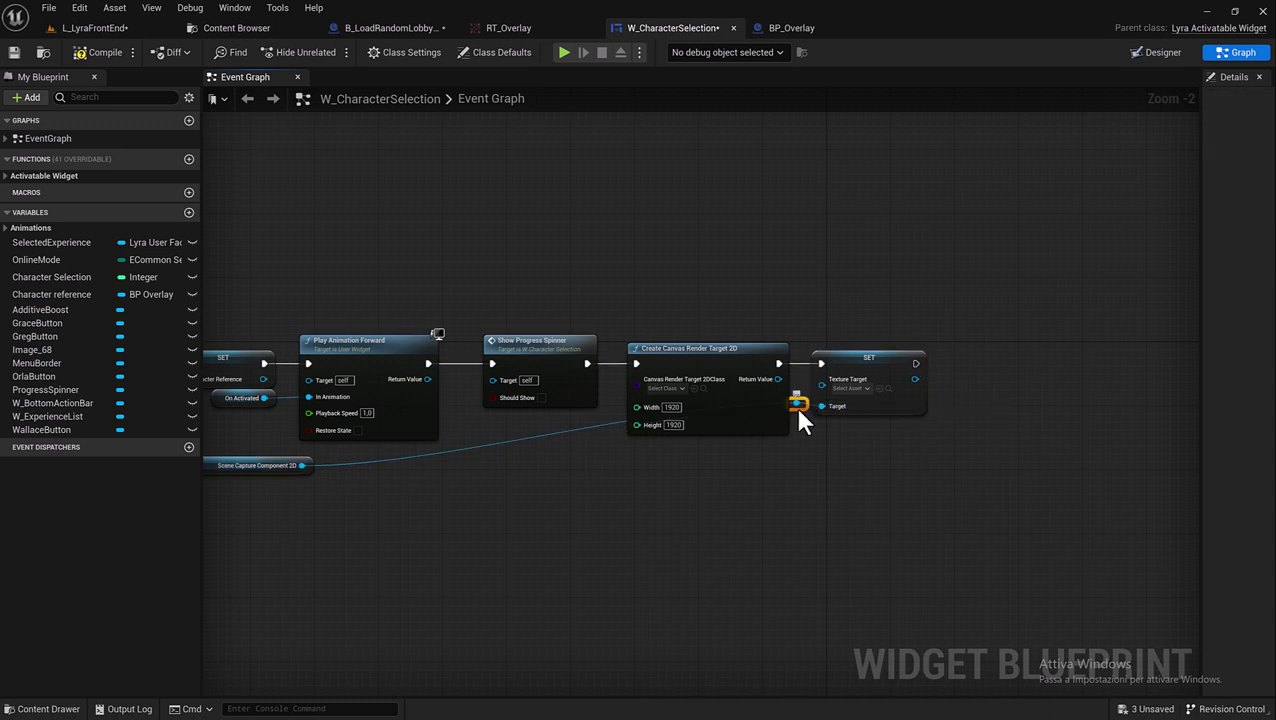
drag(799, 408, 795, 477)
right_drag(660, 502, 817, 484)
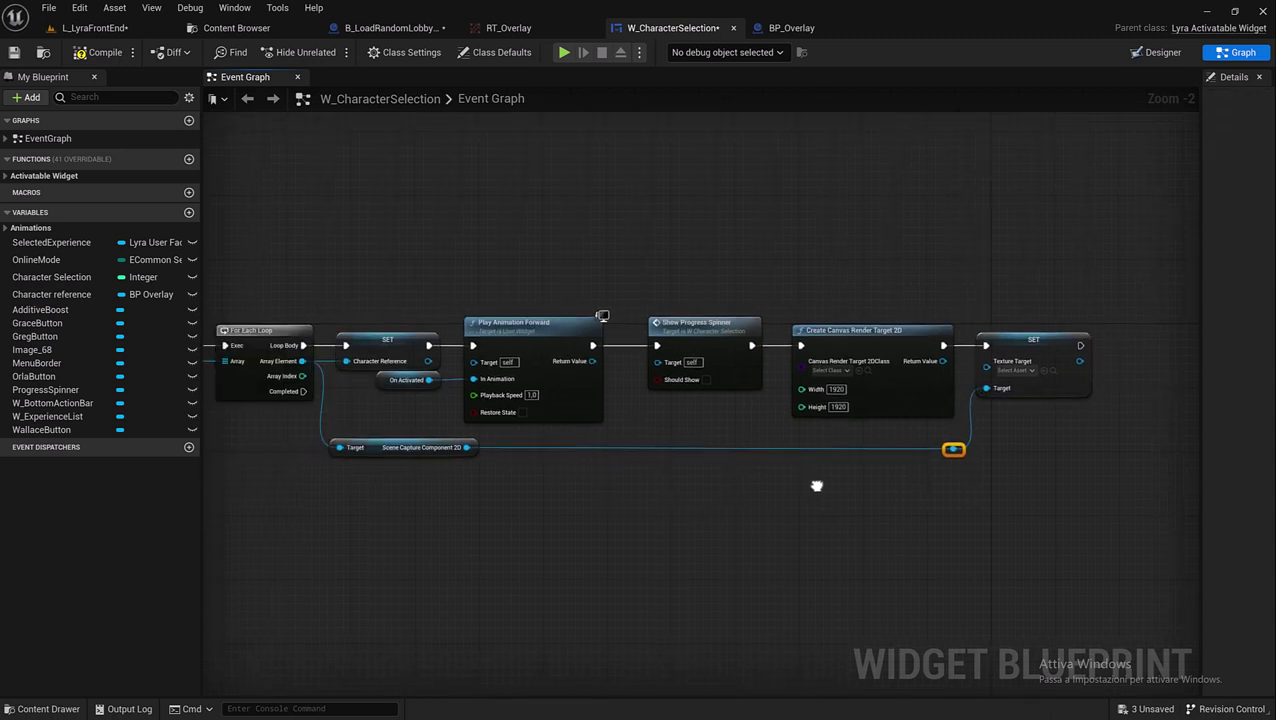
right_drag(898, 458, 764, 473)
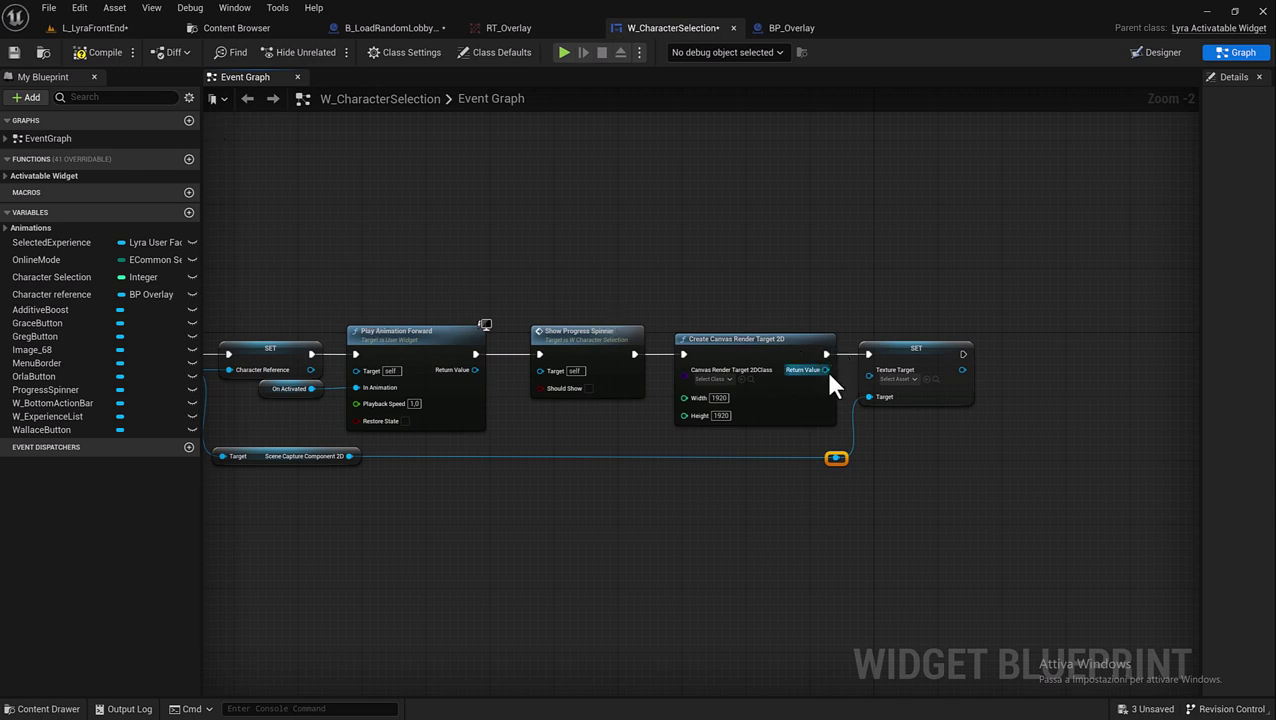
drag(829, 373, 869, 379)
click(836, 457)
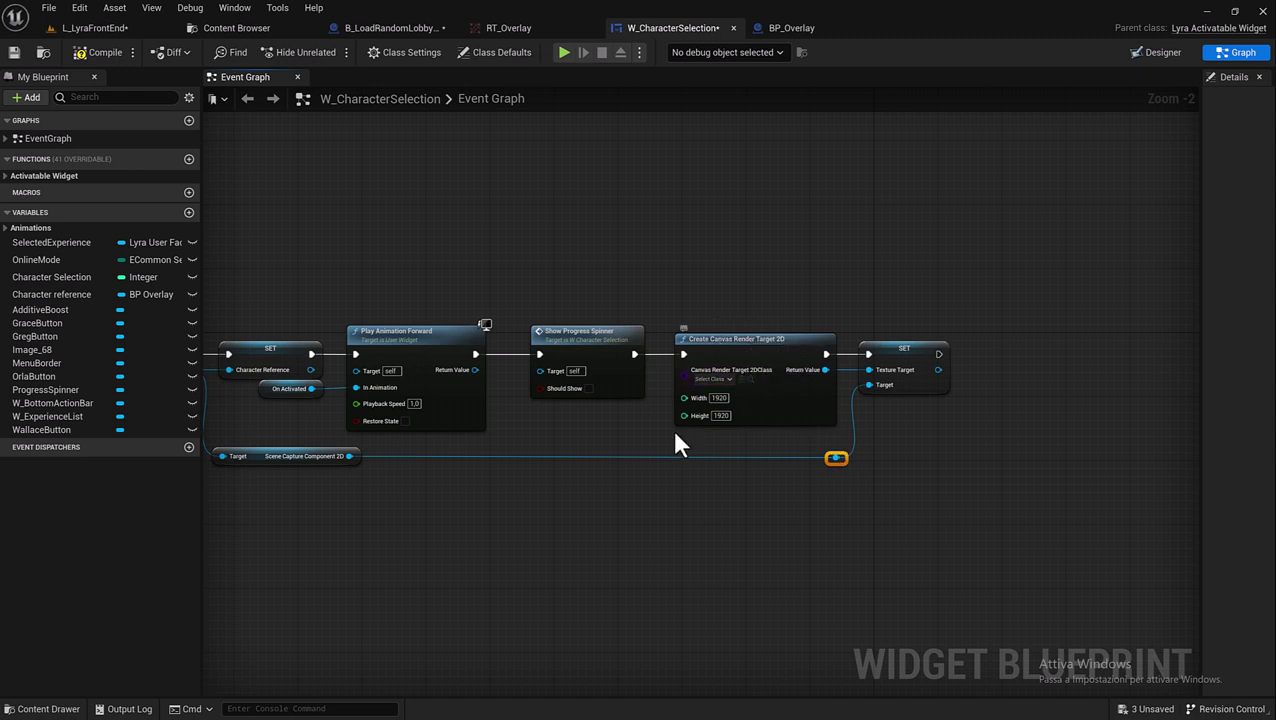
right_drag(672, 429, 731, 427)
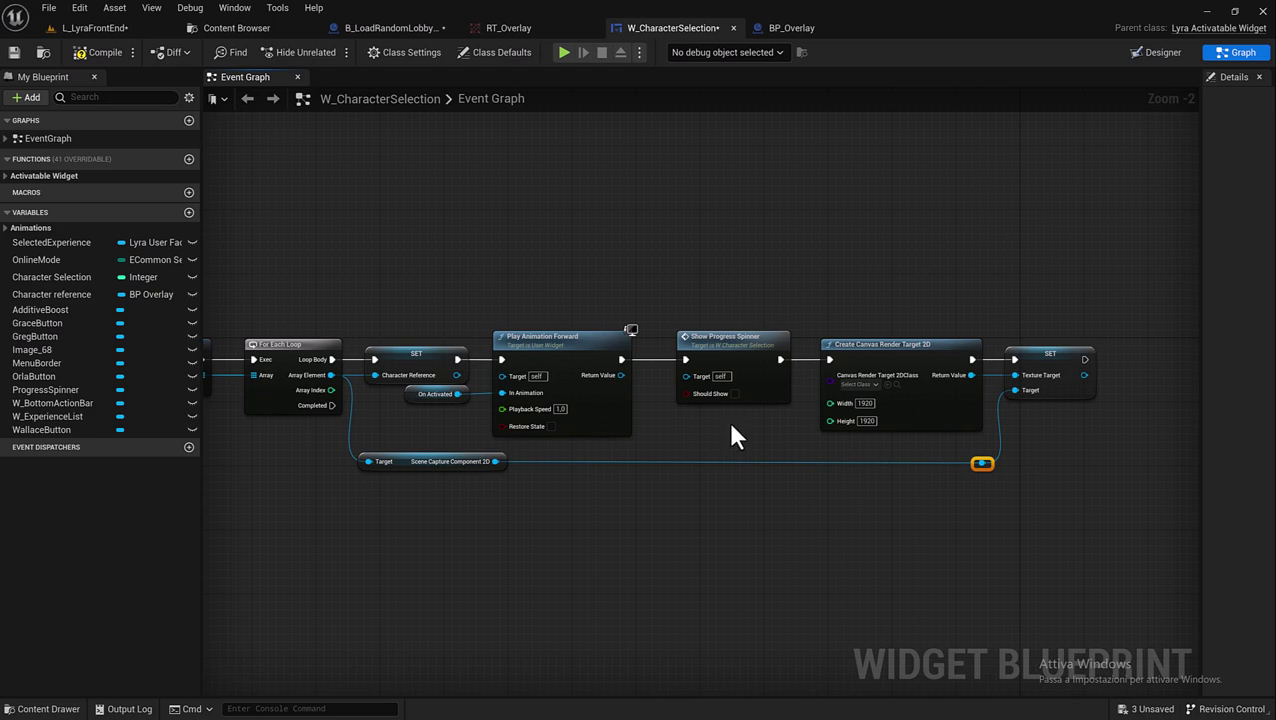
scroll(695, 325, up, 2)
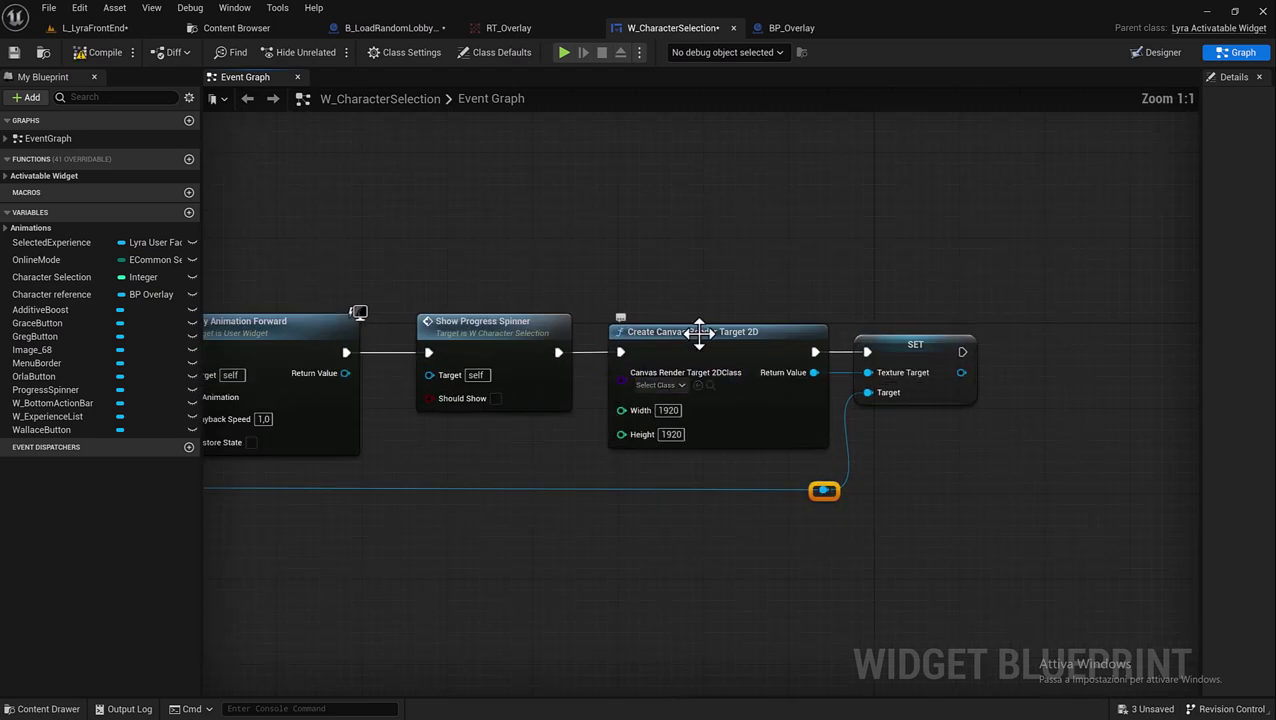
- Replace Create Canvas Render Target 2D with a Create Render Target 2D node after Show Progress Spinner
click(700, 331)
drag(560, 350, 625, 232)
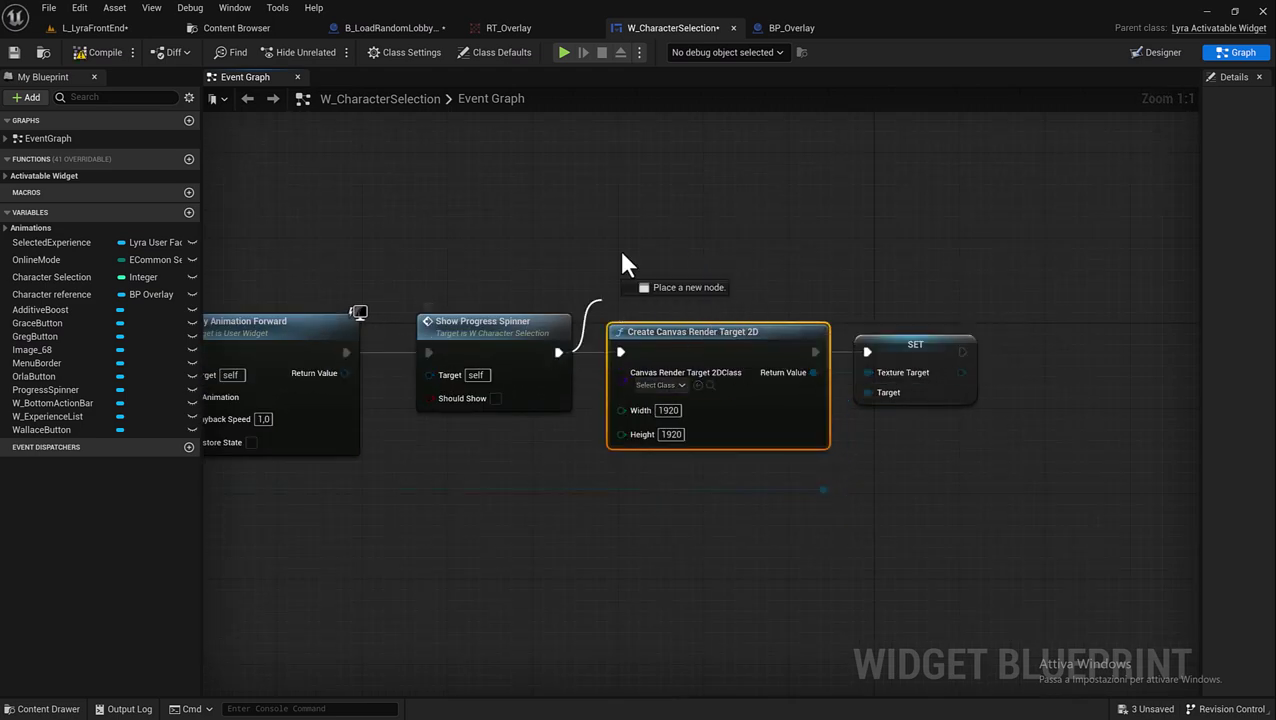
text(create)
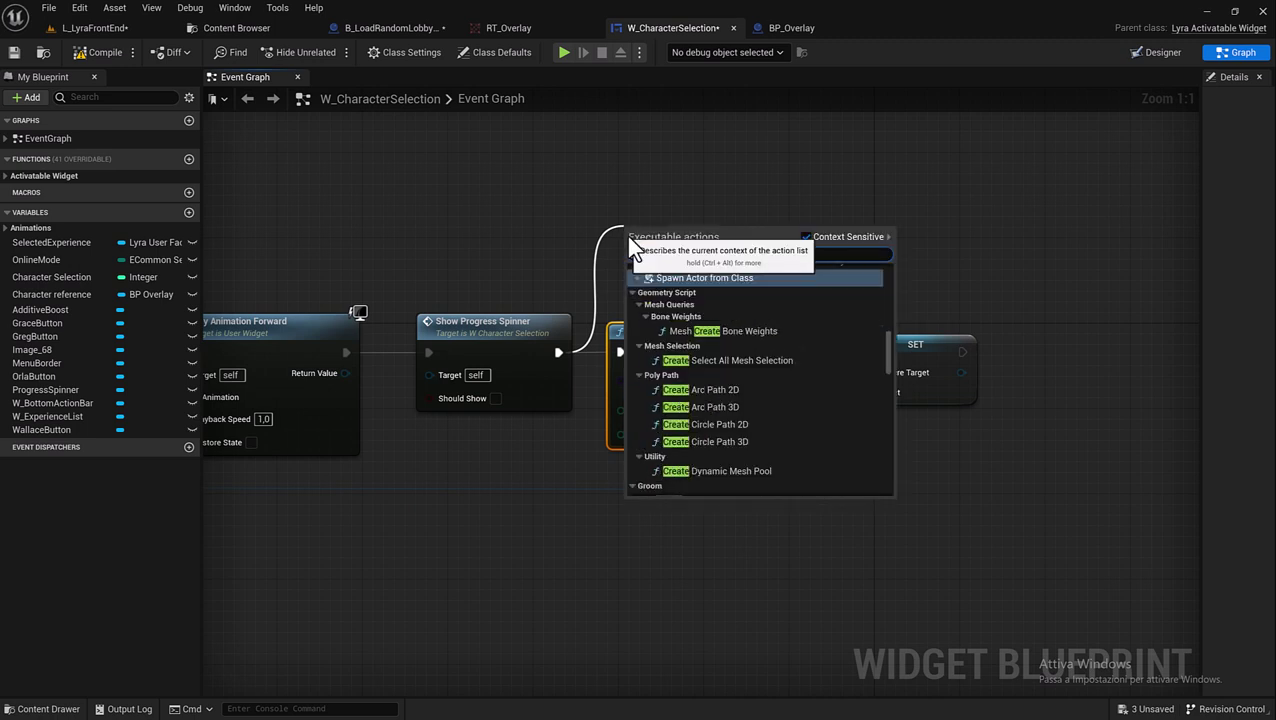
text( Render)
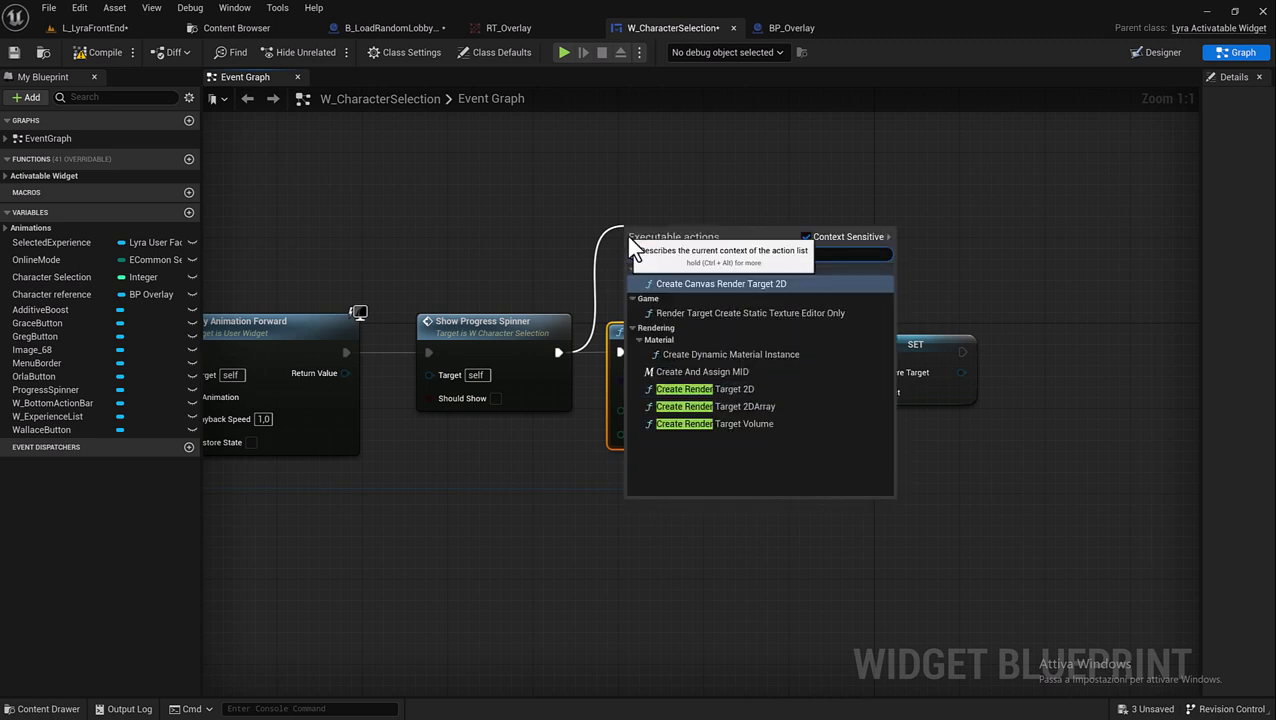
click(716, 392)
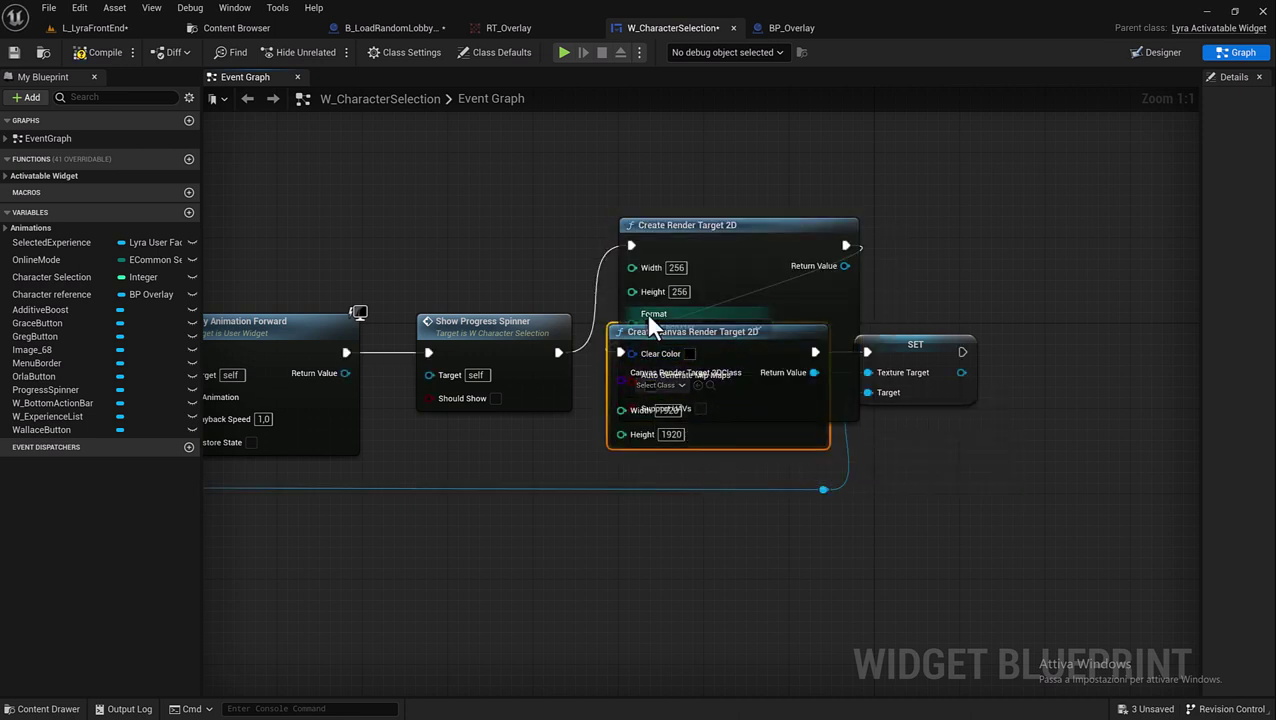
drag(609, 330, 623, 549)
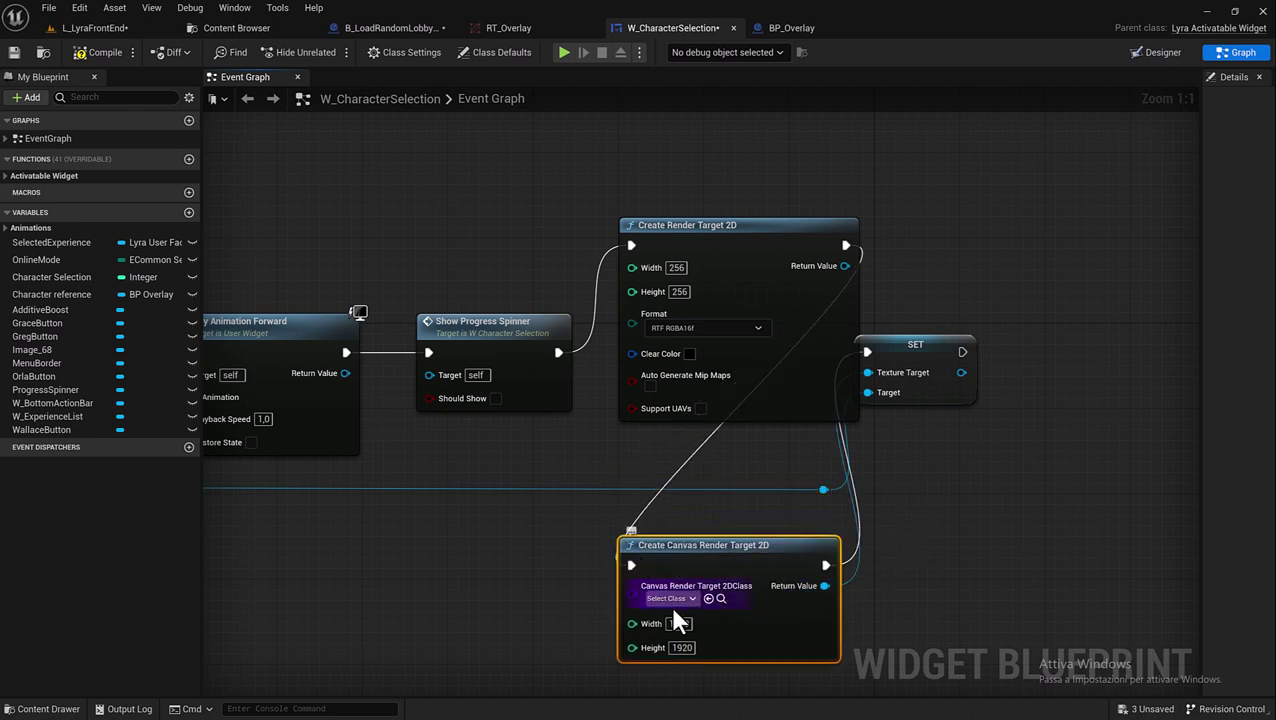
key(Delete)
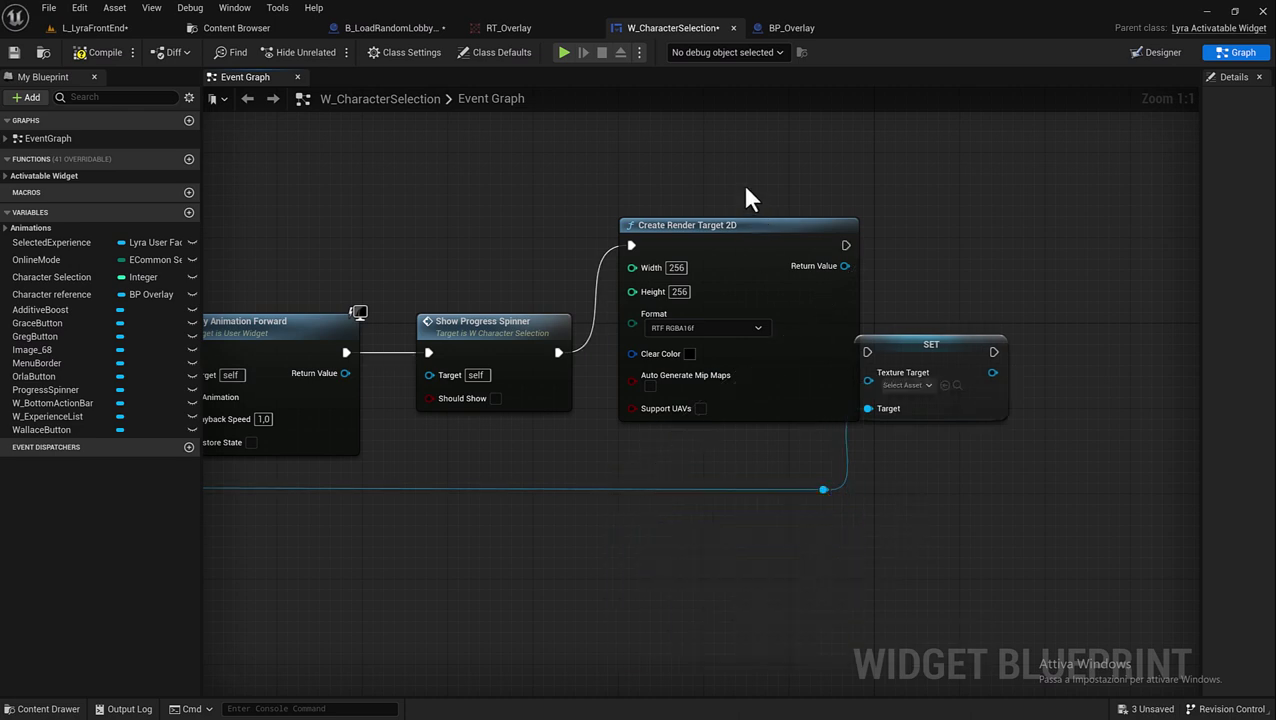
- Wire Create Render Target 2D into the SET node and set its Width to 1920
drag(732, 236, 709, 343)
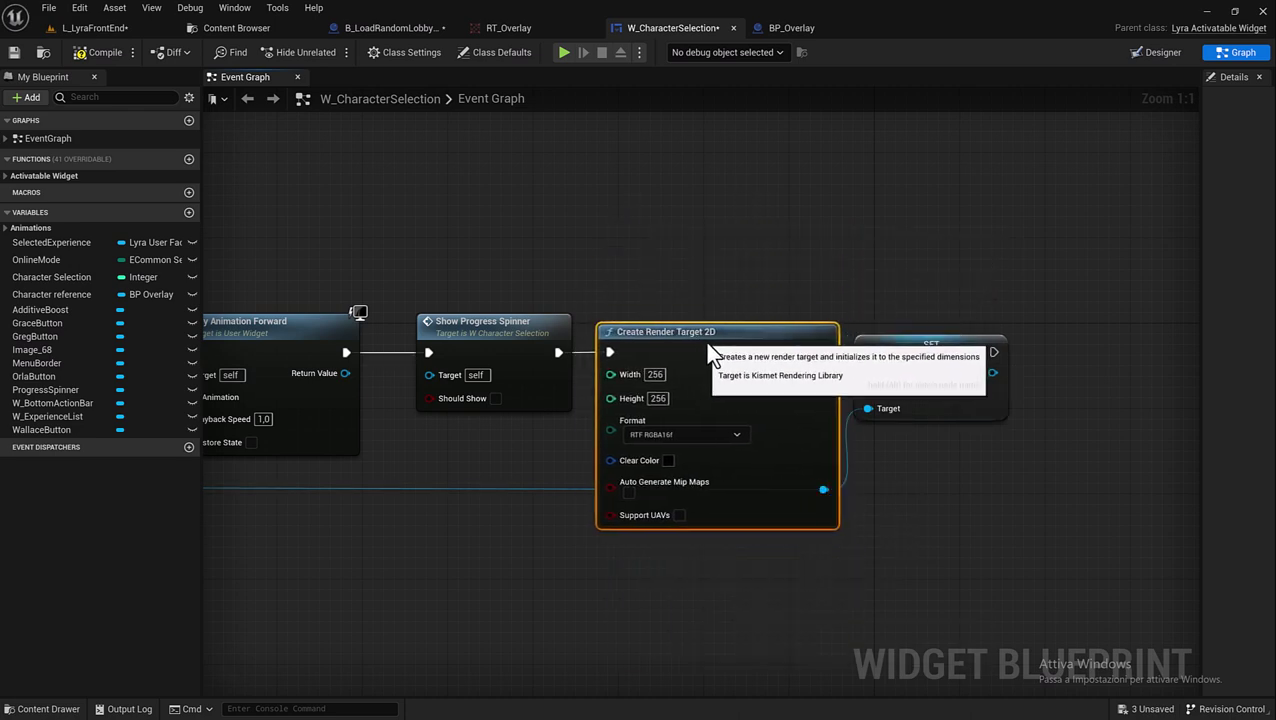
mouse_move(826, 351)
mouse_down()
mouse_move(868, 352)
mouse_move(868, 372)
mouse_up()
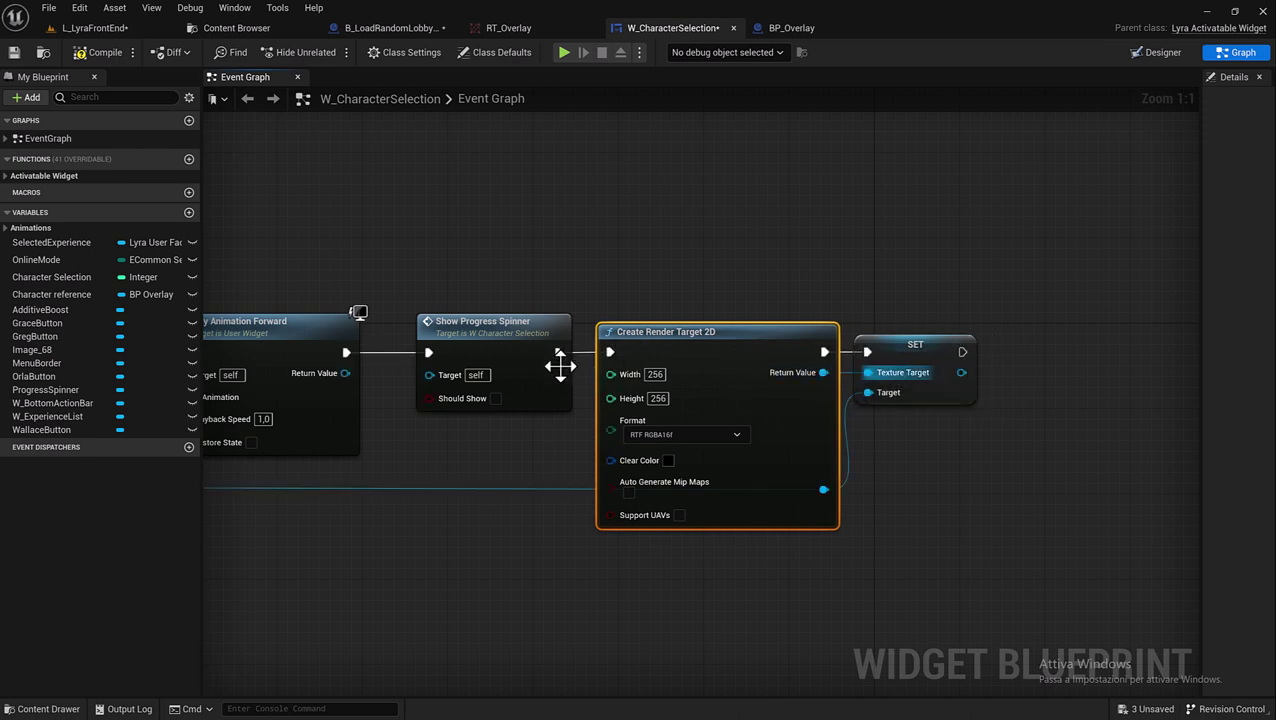
click(654, 374)
text(1920)
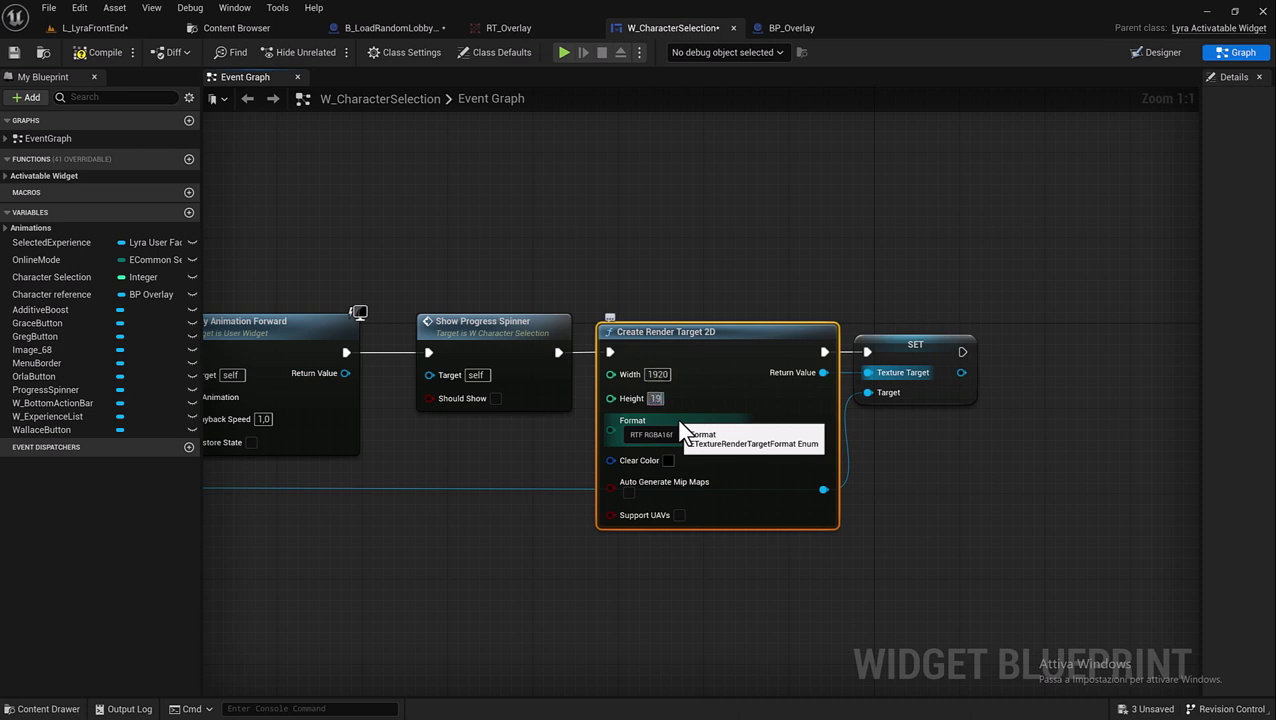
scroll(743, 402, down, 1)
right_drag(743, 402, 518, 251)
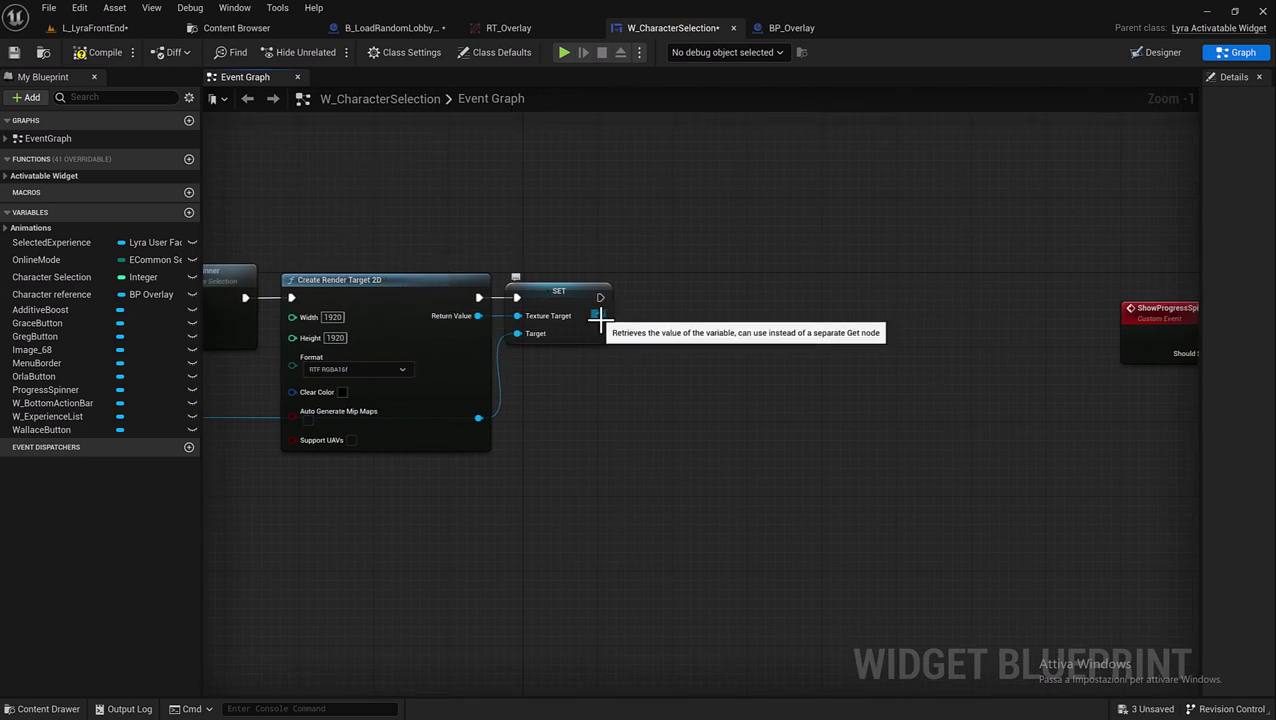
- Add Create Dynamic Material Instance after the SET node with M_TextureOverlay as its Parent
drag(598, 296, 695, 305)
text(create)
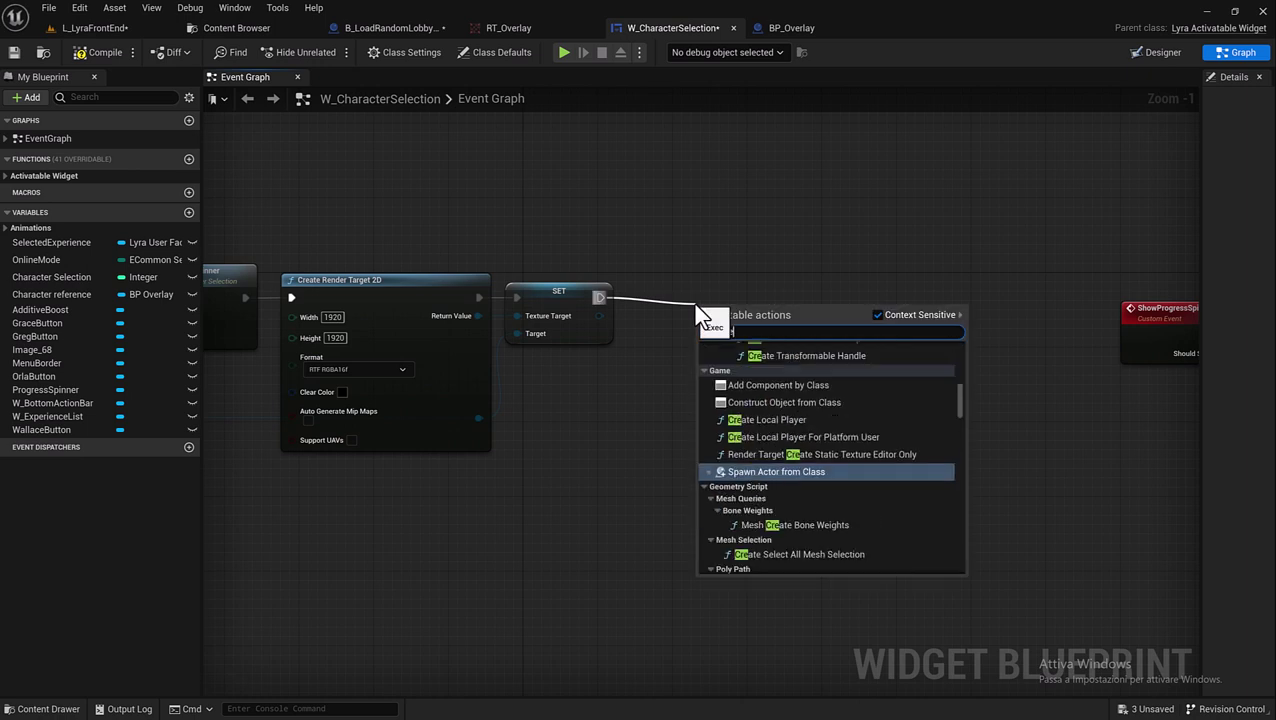
text( dynami)
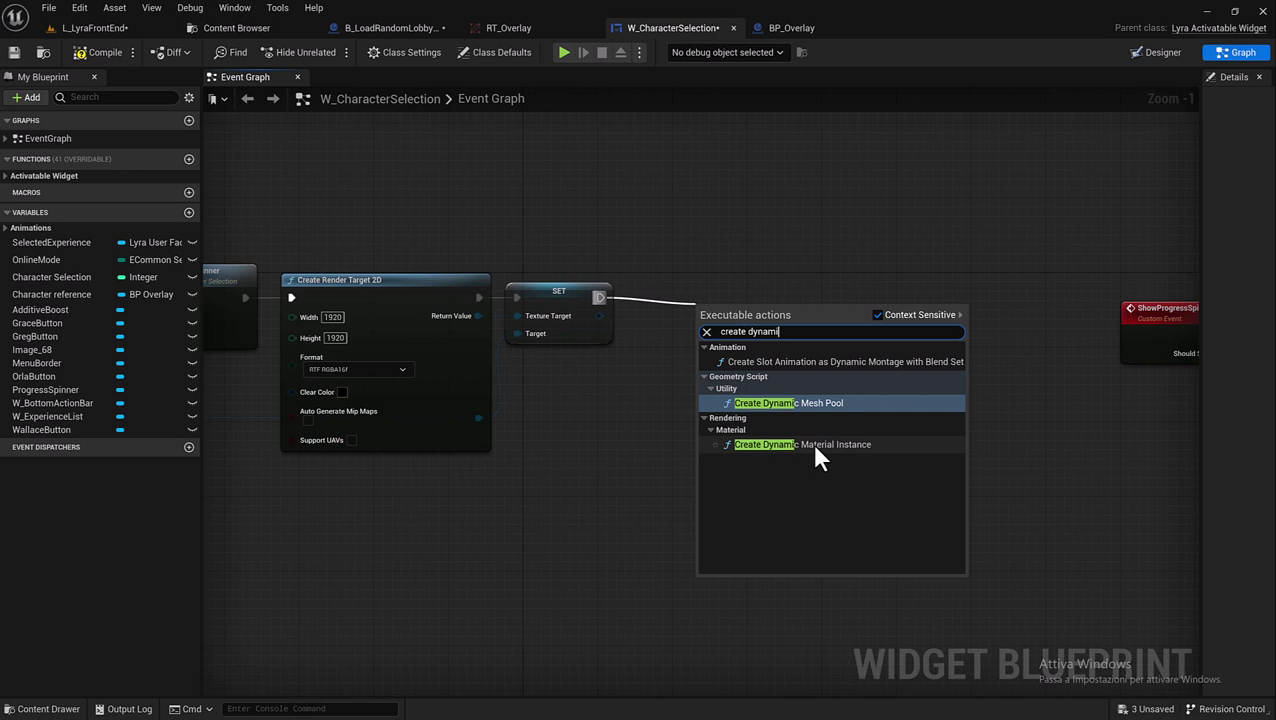
click(811, 443)
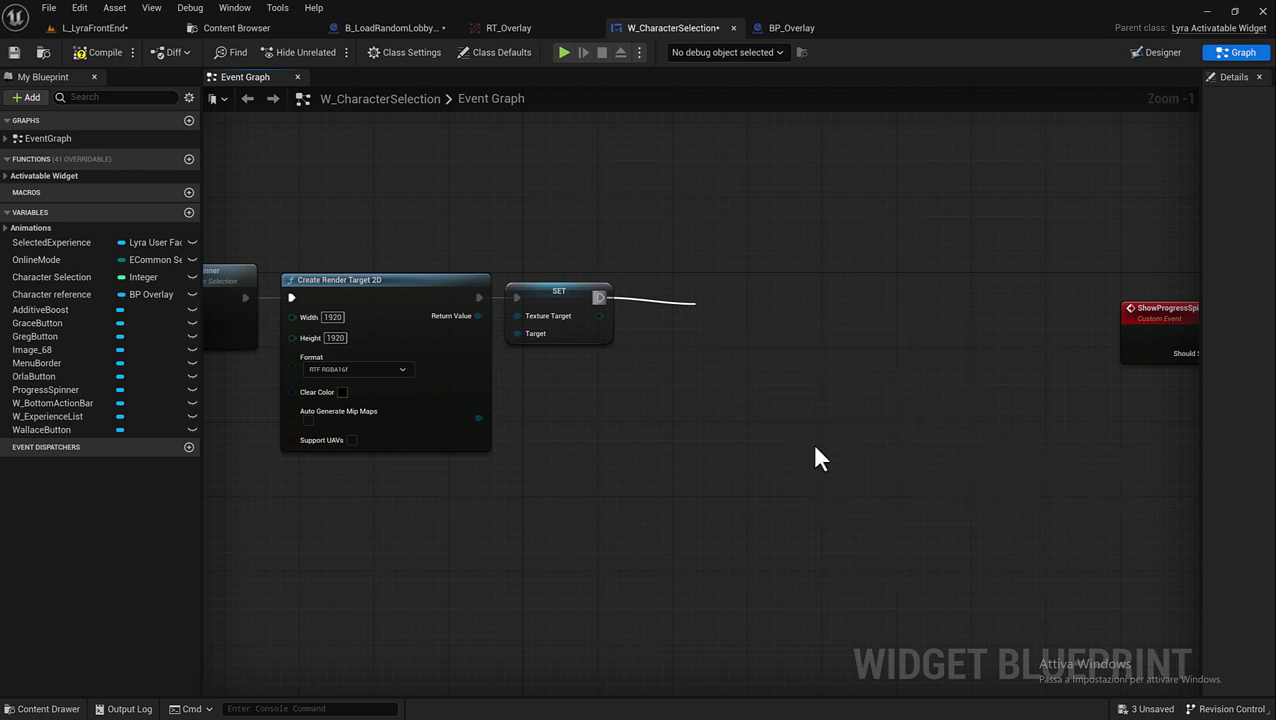
mouse_move(726, 310)
mouse_down()
mouse_move(689, 273)
mouse_move(689, 302)
mouse_up()
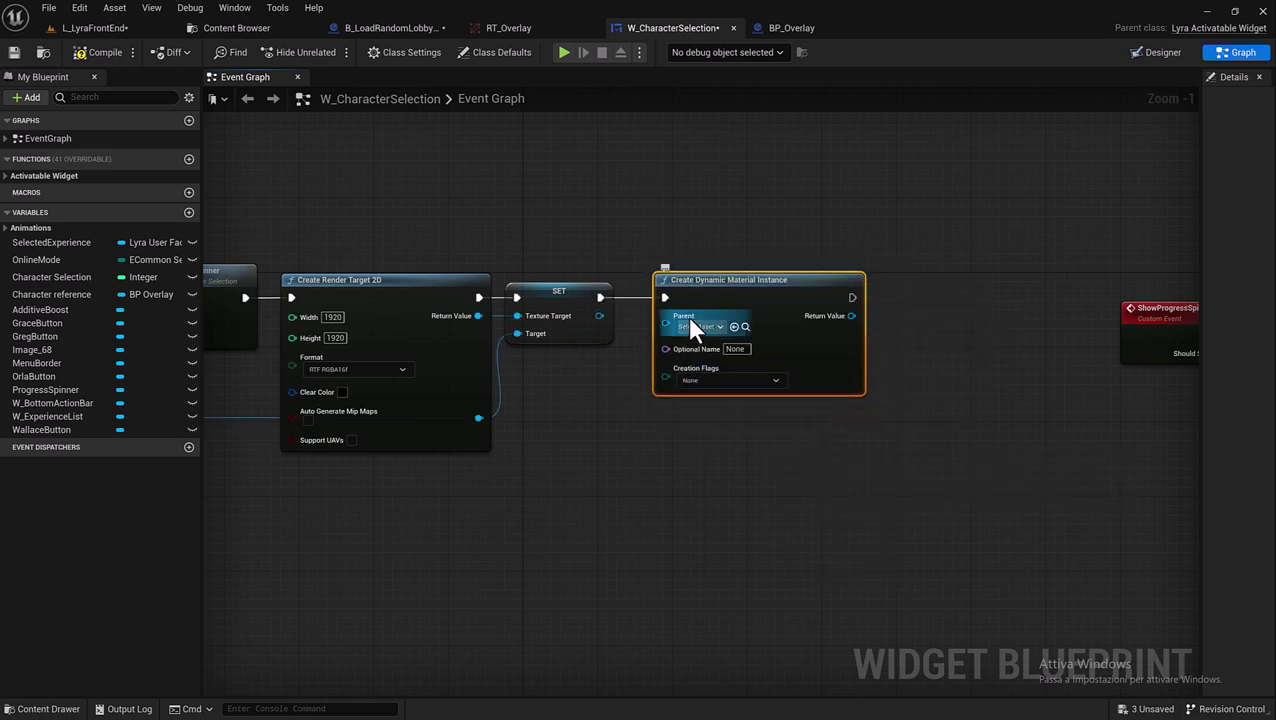
click(268, 30)
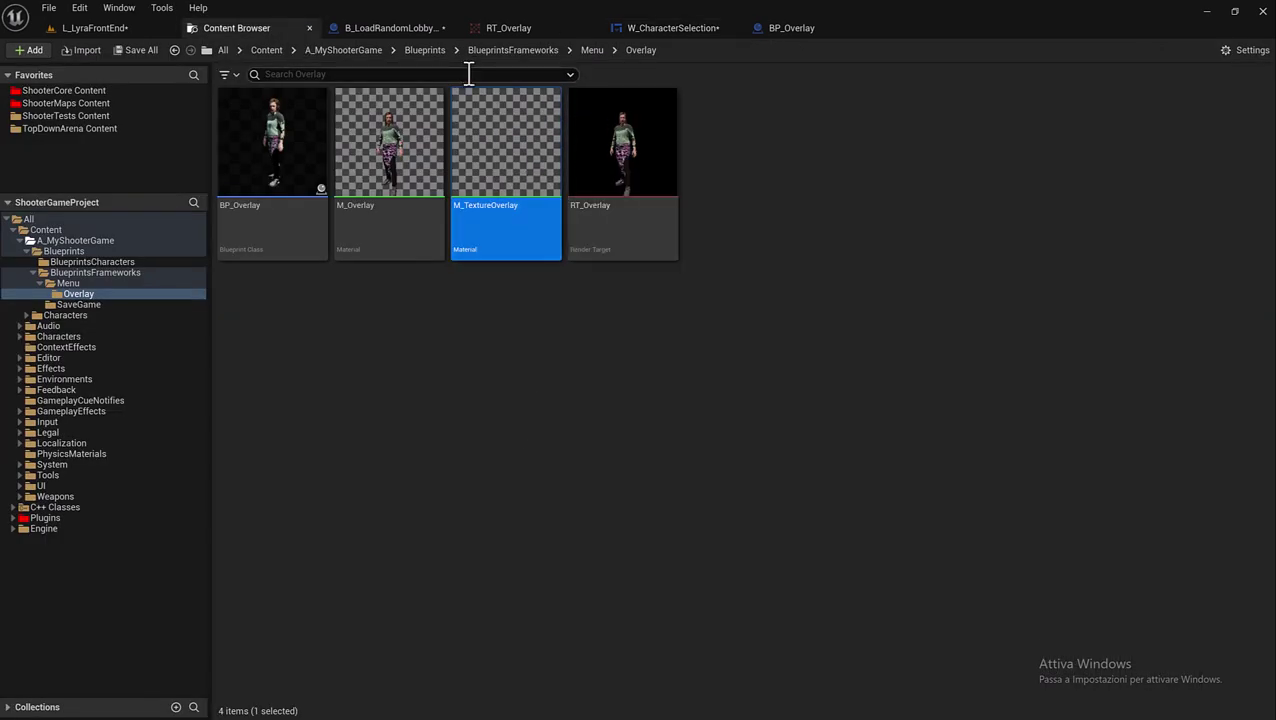
click(399, 28)
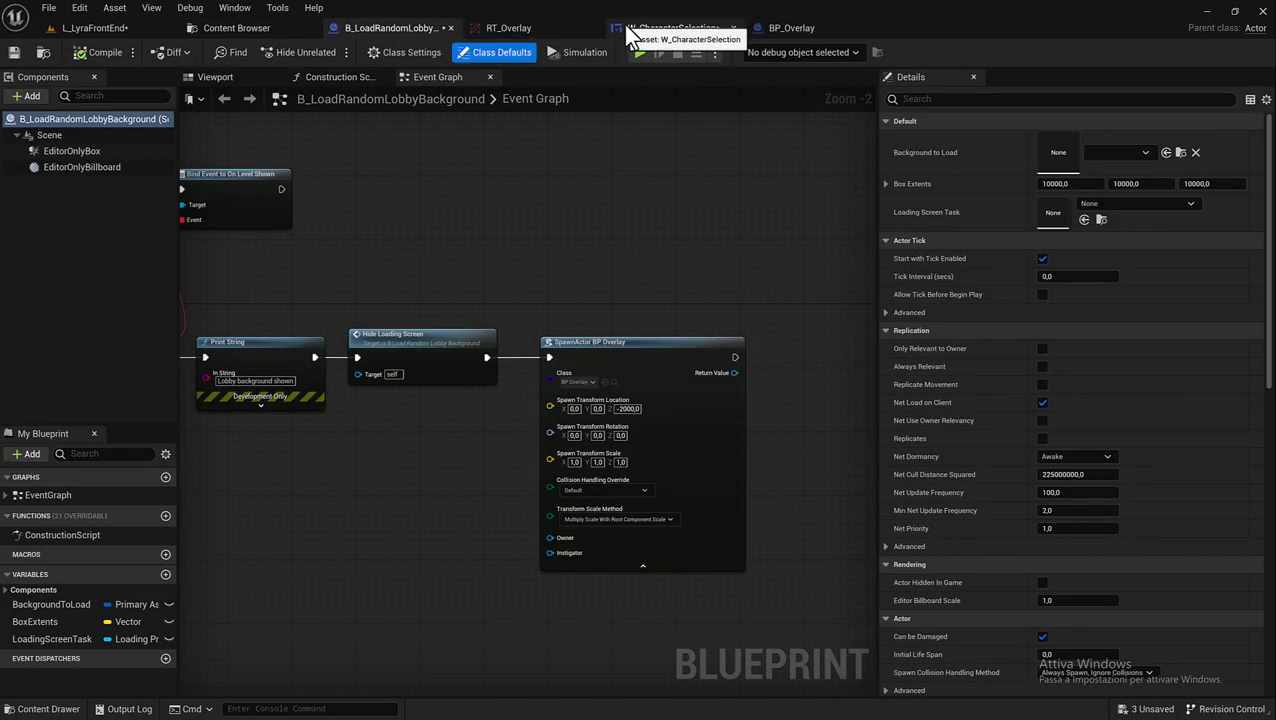
click(650, 30)
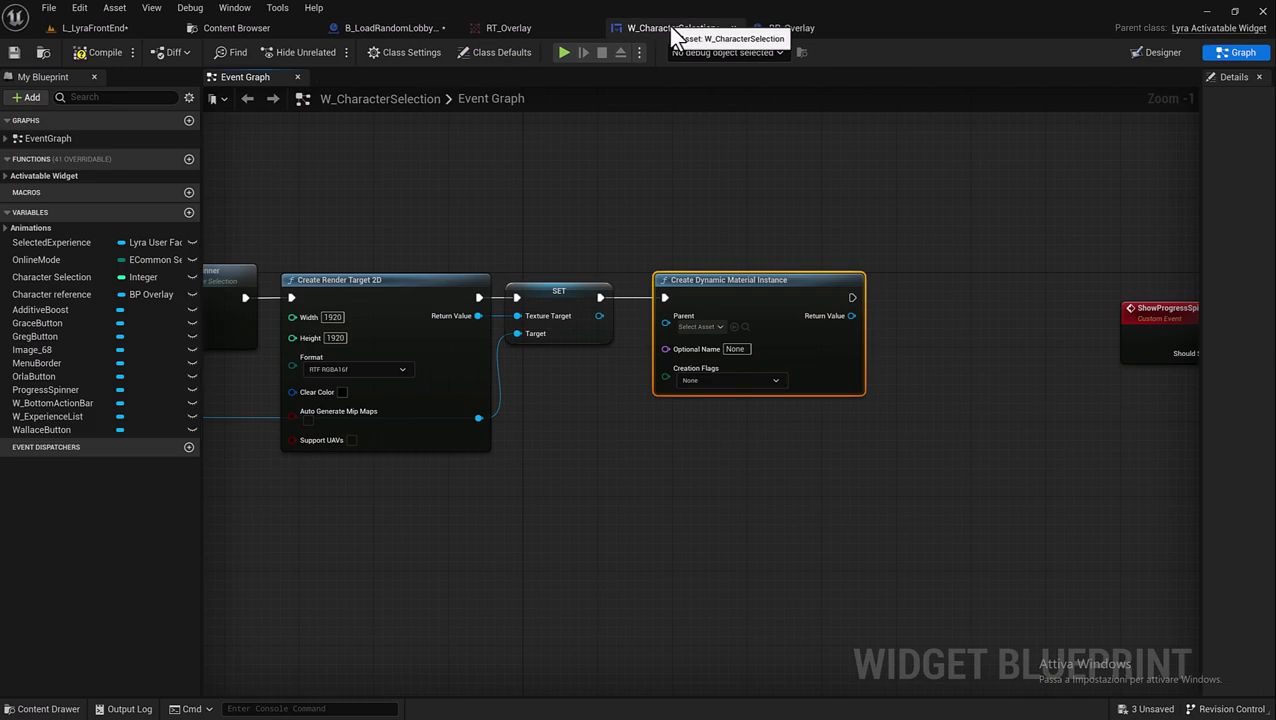
click(733, 327)
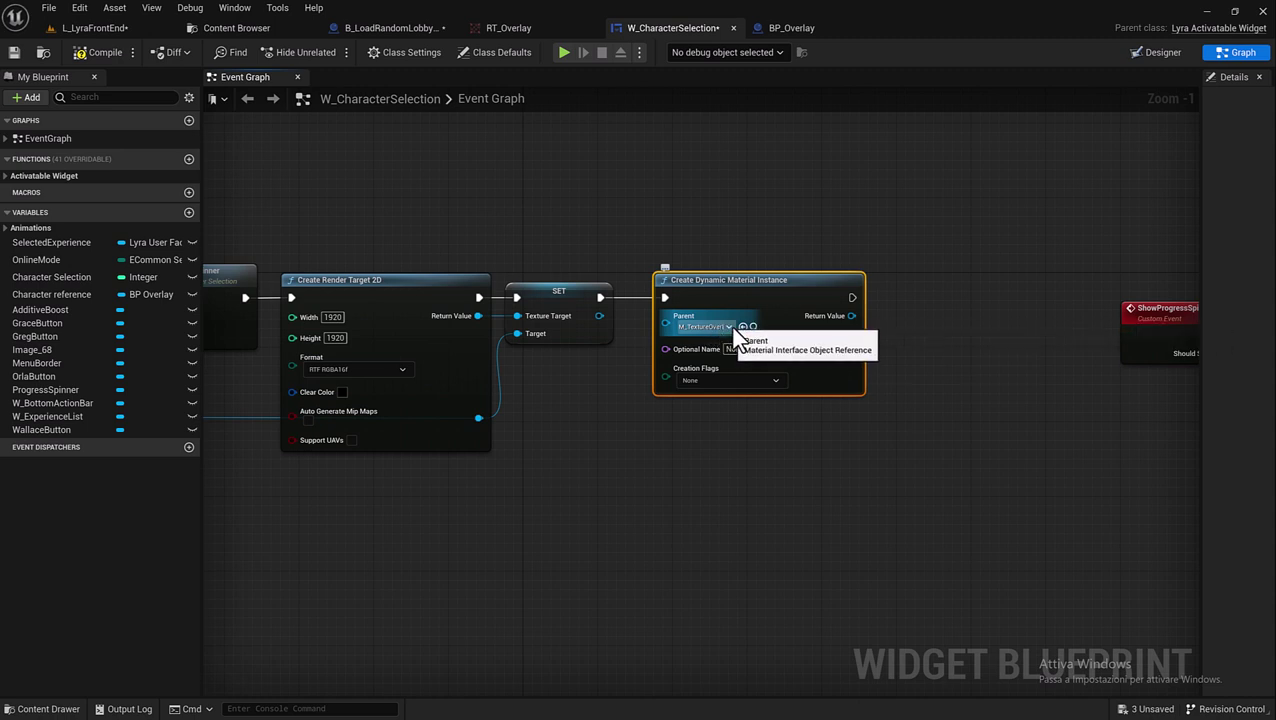
mouse_move(872, 437)
right_down()
mouse_move(548, 462)
mouse_move(672, 437)
right_up()
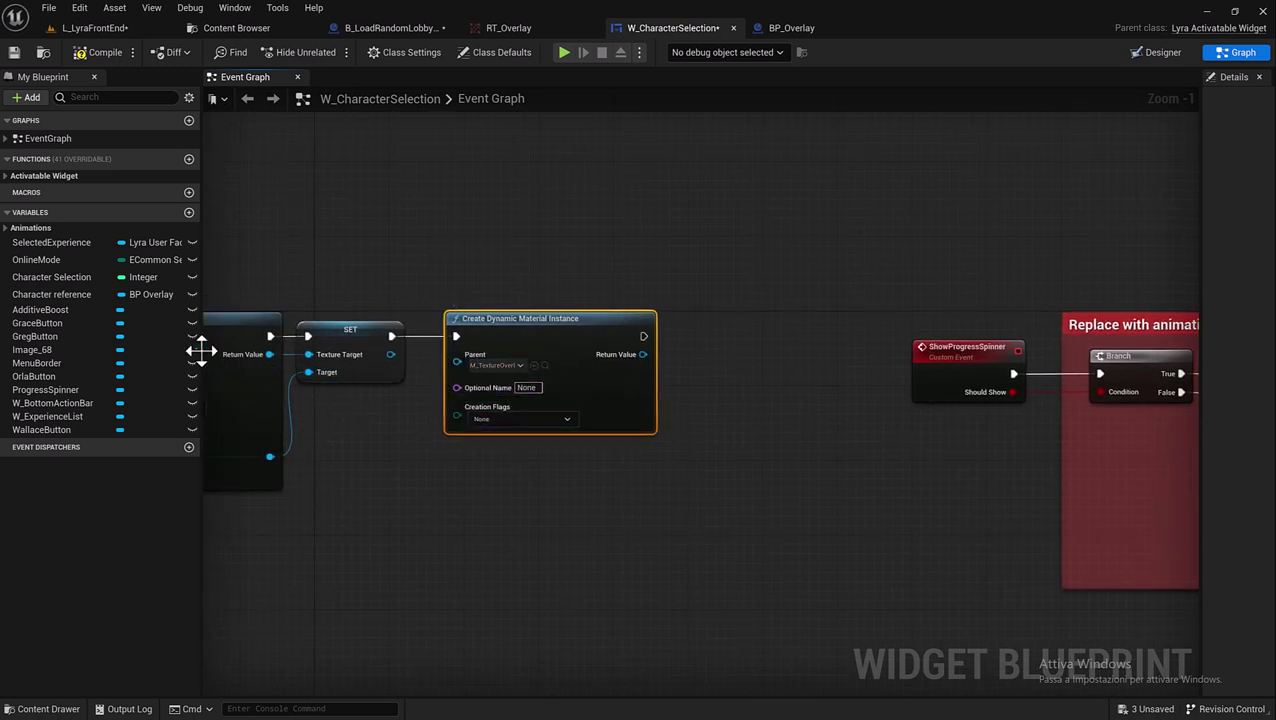
- Add an Image_68 getter to the event graph, checking BP_Overlay and the widget layout
drag(21, 350, 554, 240)
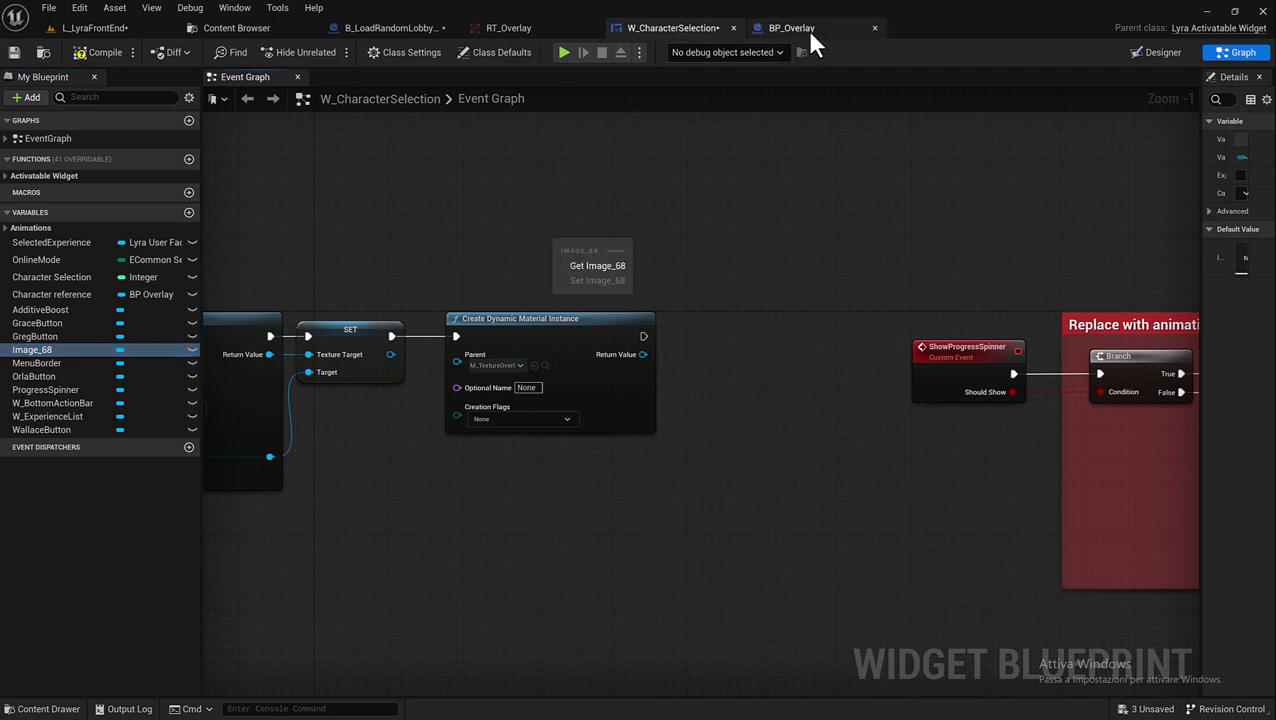
click(586, 265)
click(796, 32)
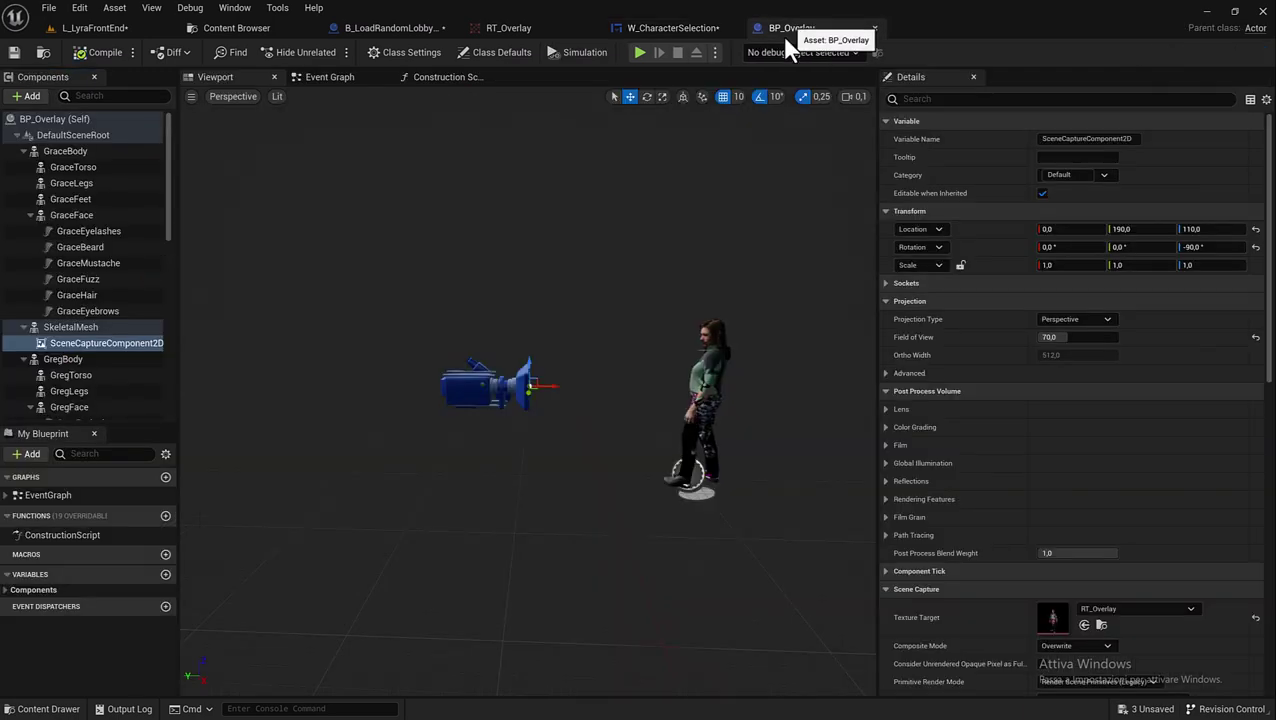
click(714, 32)
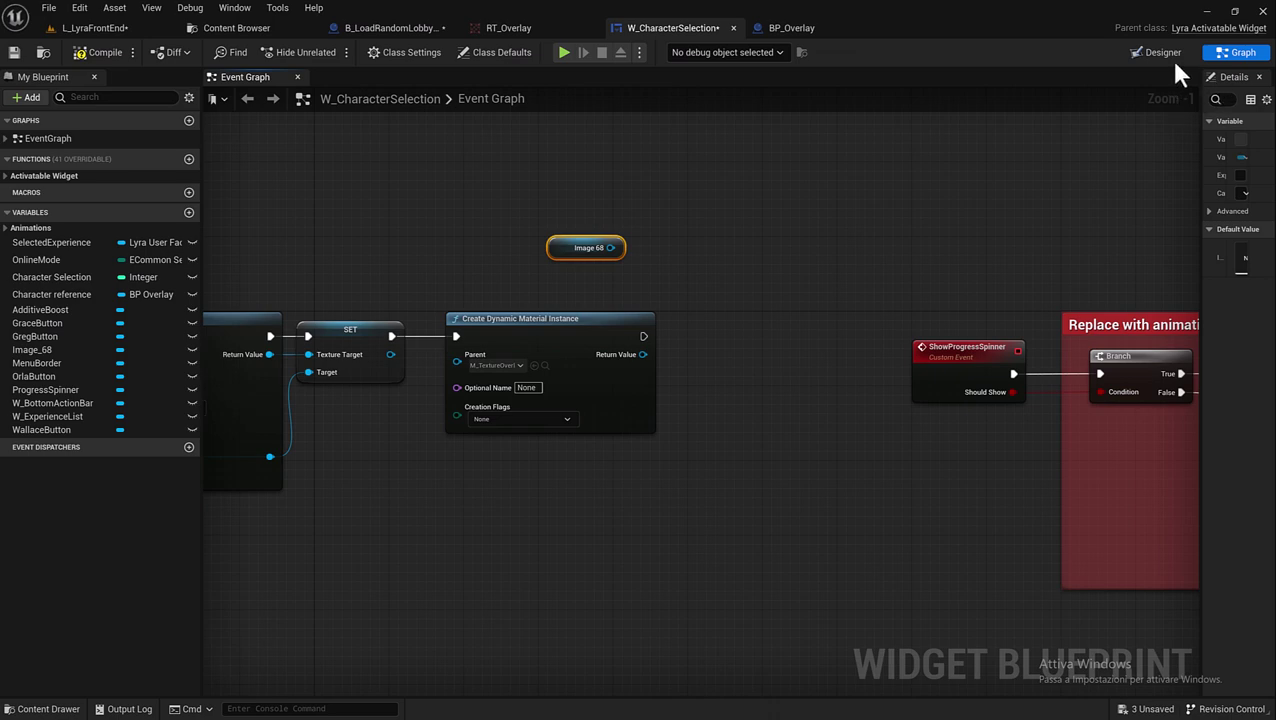
click(1165, 55)
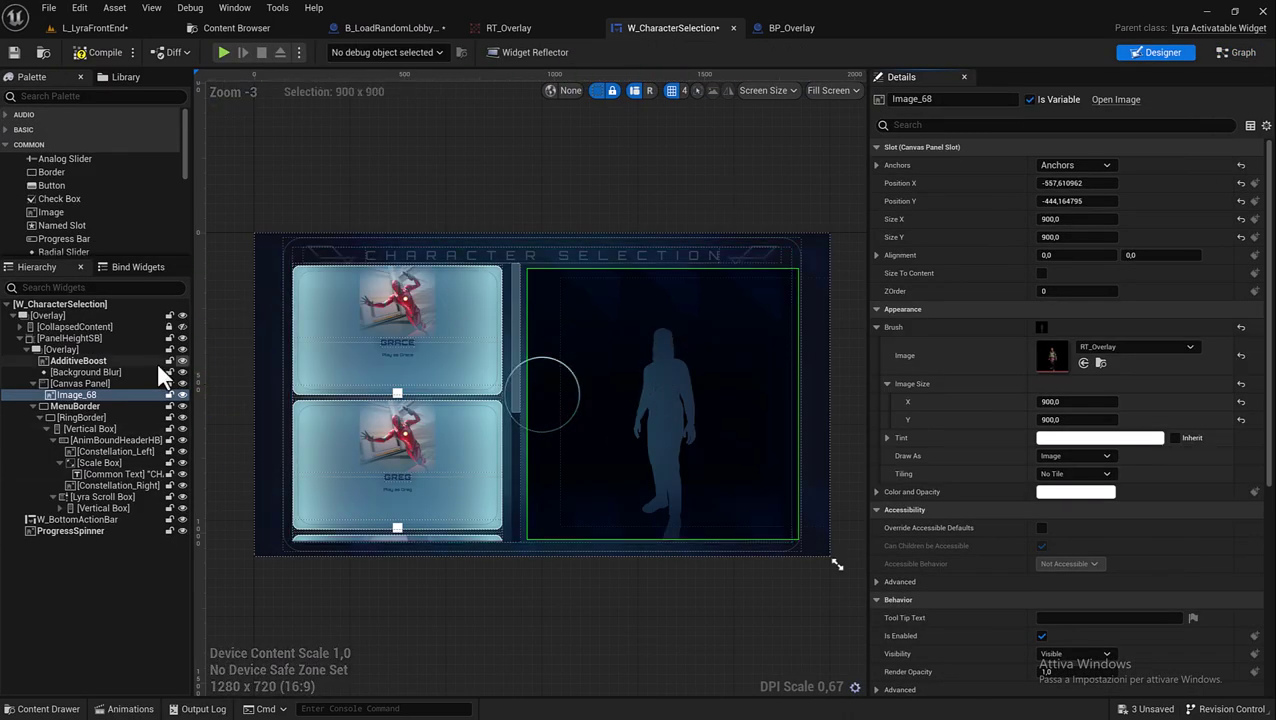
click(1243, 55)
- Add Set Brush from Material targeting Image 68, with the getter placed beneath it
right_drag(682, 263, 509, 298)
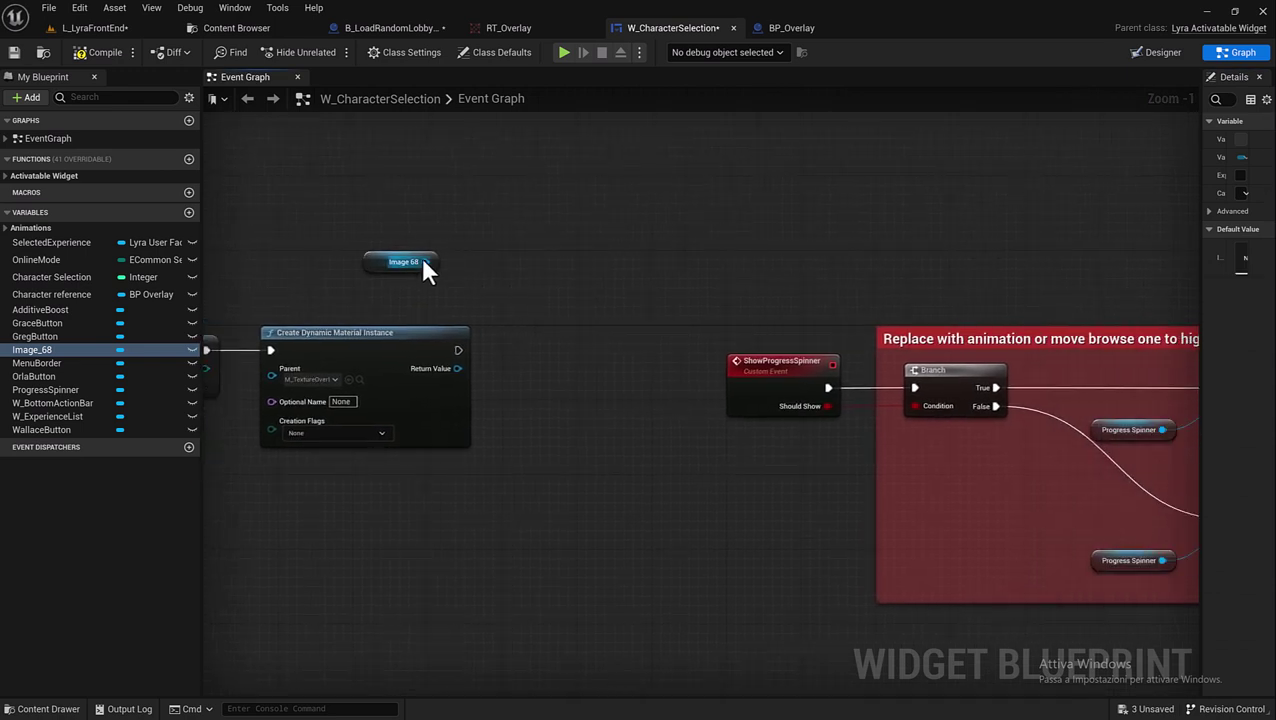
drag(424, 262, 533, 318)
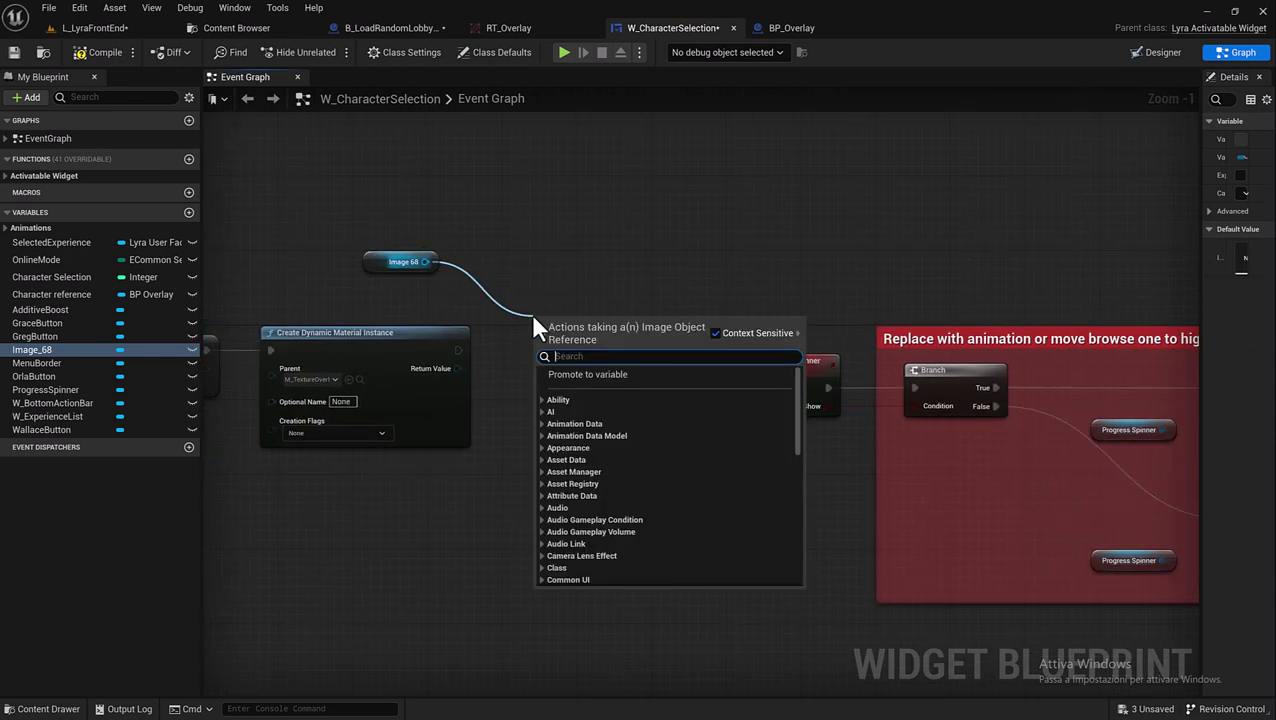
text(set )
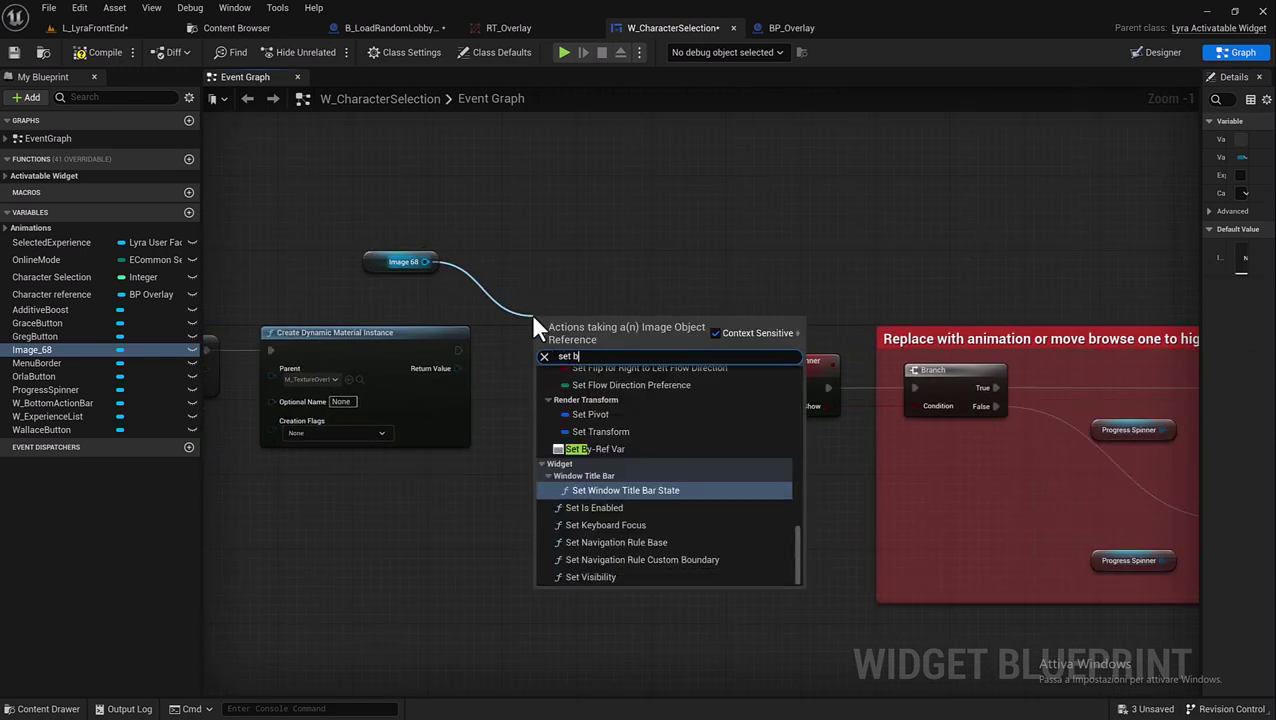
text(brush f)
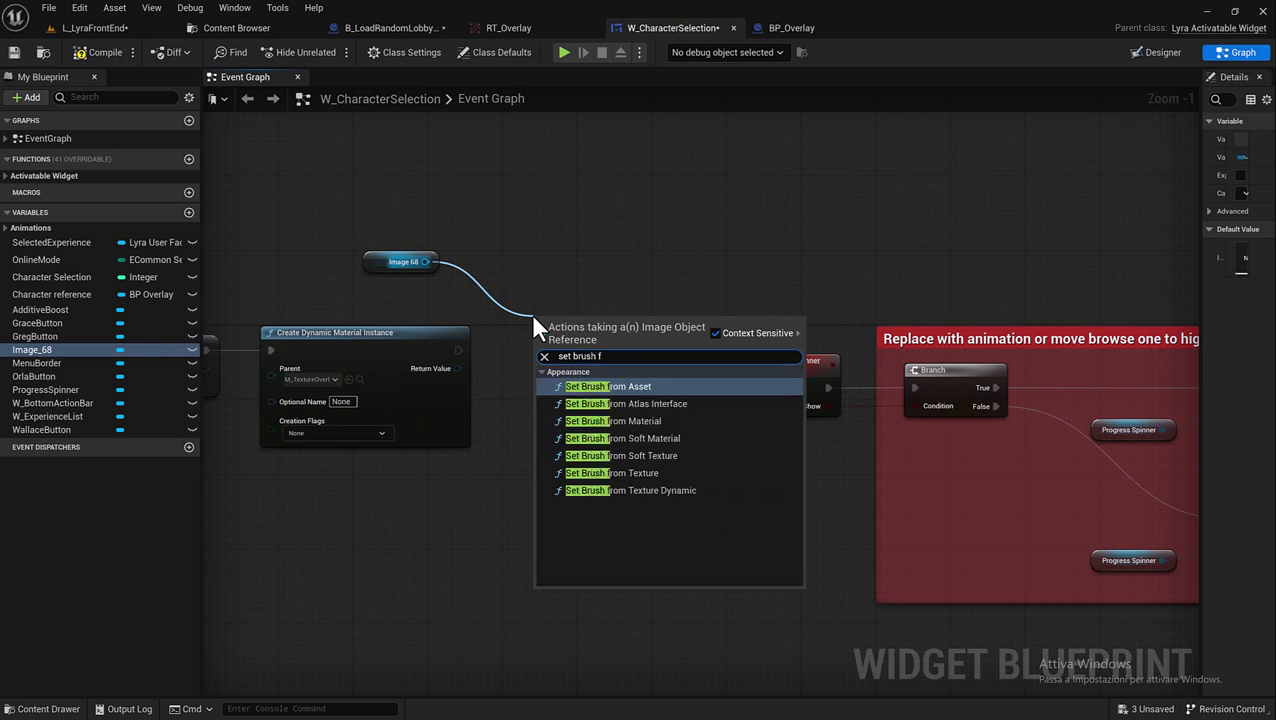
click(653, 420)
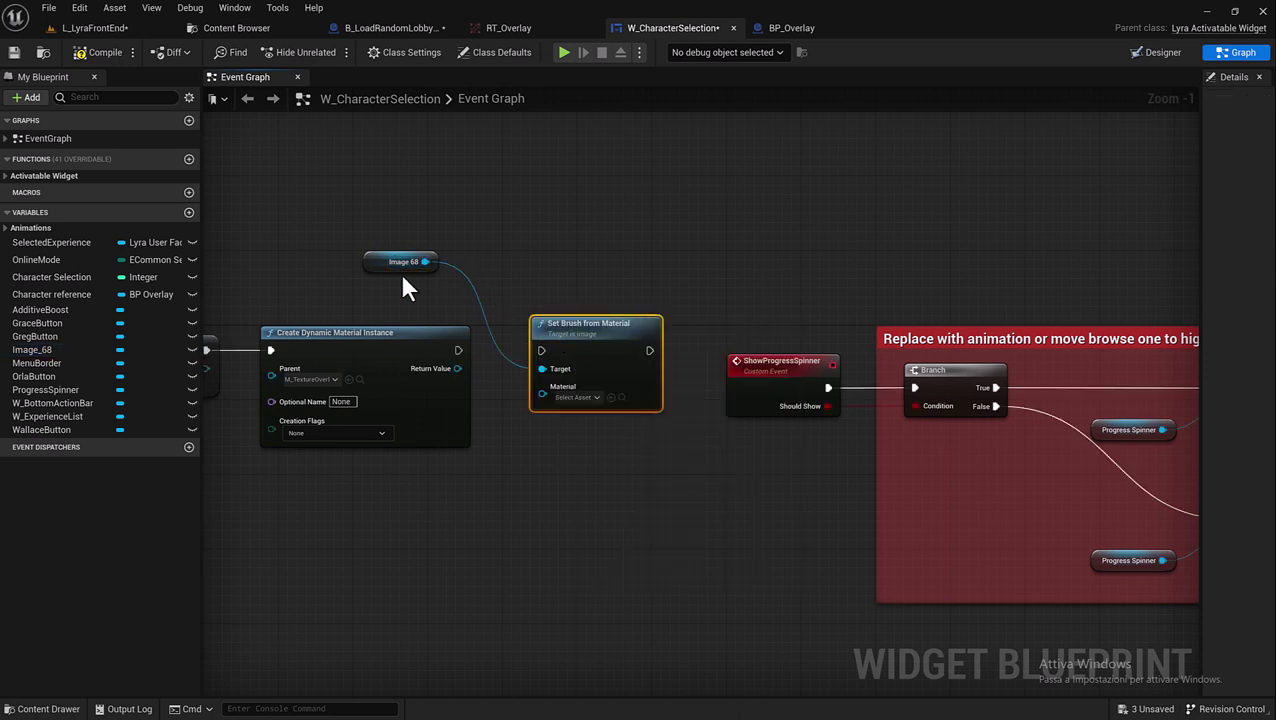
drag(384, 268, 568, 455)
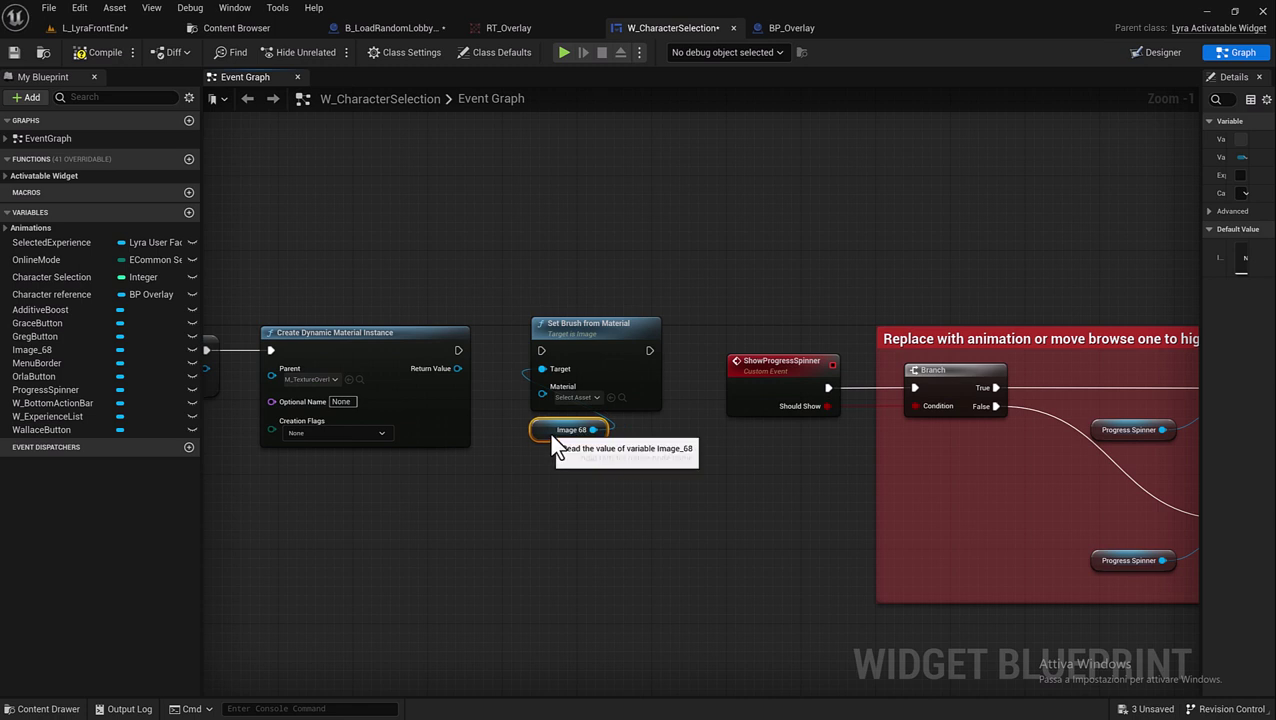
ctrl+click(575, 358)
drag(598, 343, 571, 348)
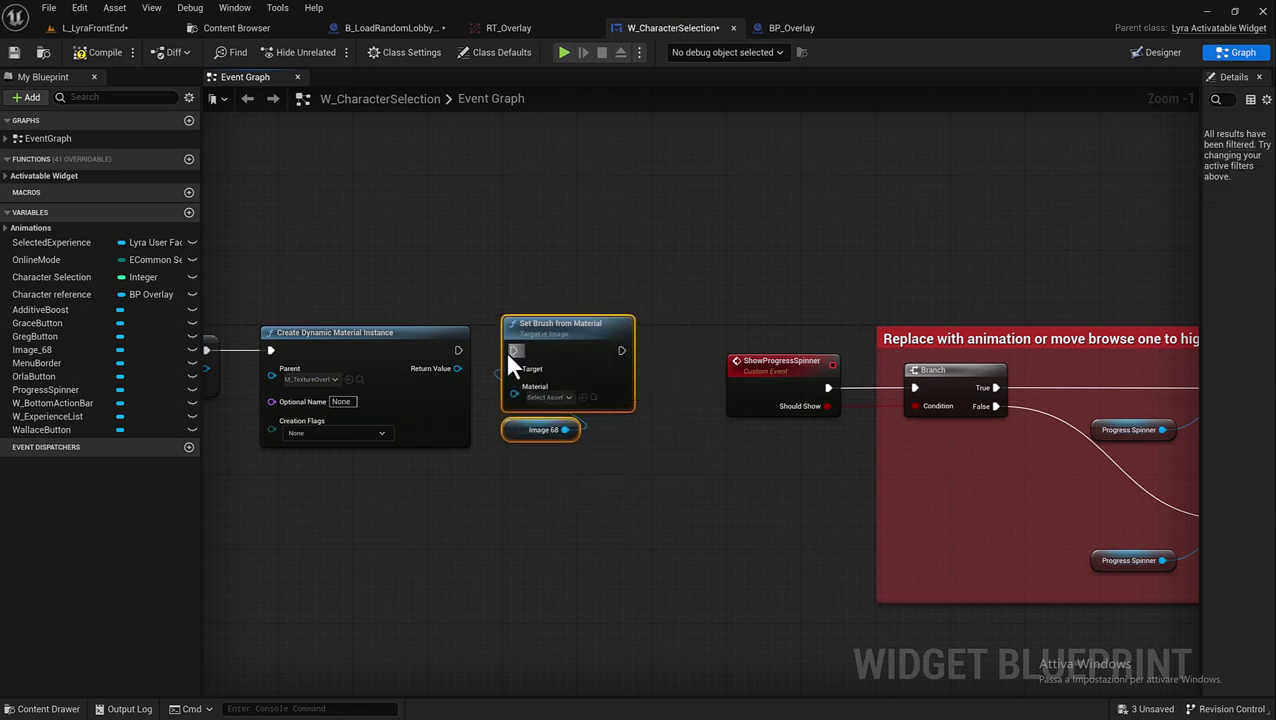
- Feed the dynamic material instance's Return Value into Set Brush from Material's Material pin
scroll(610, 425, down, 4)
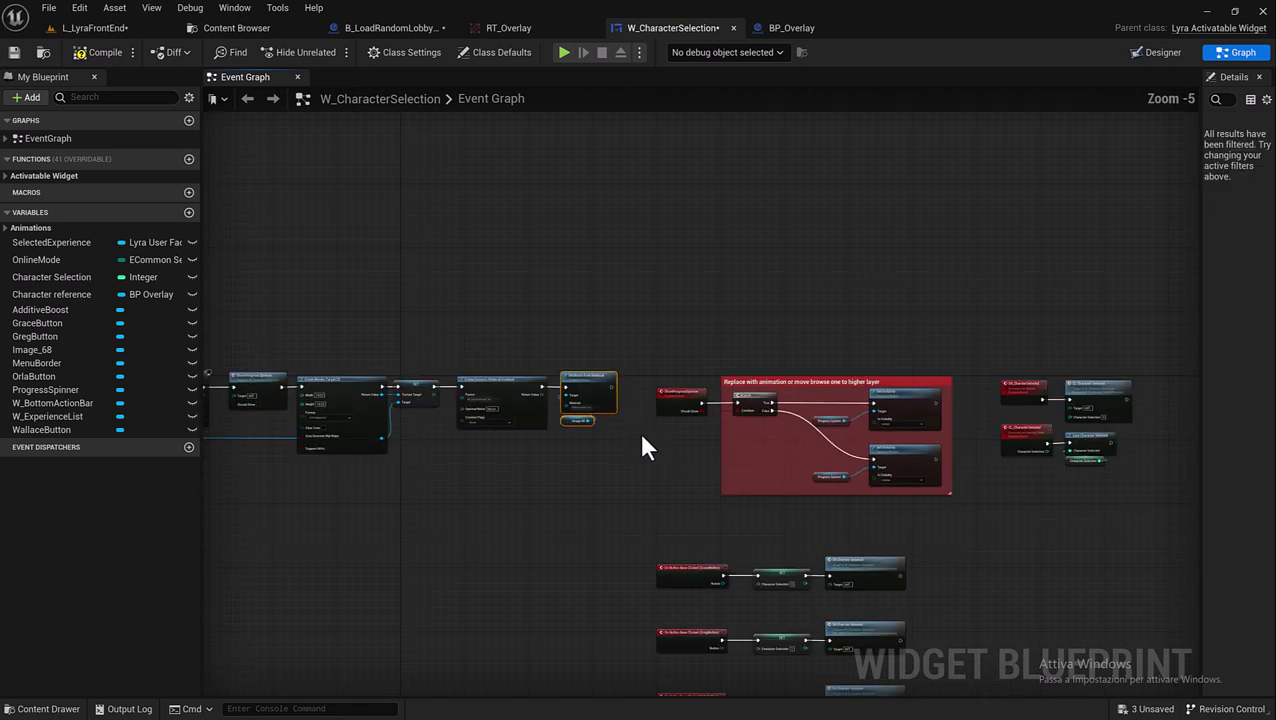
mouse_move(662, 495)
right_down()
mouse_move(872, 478)
mouse_move(814, 505)
right_up()
drag(965, 525, 312, 398)
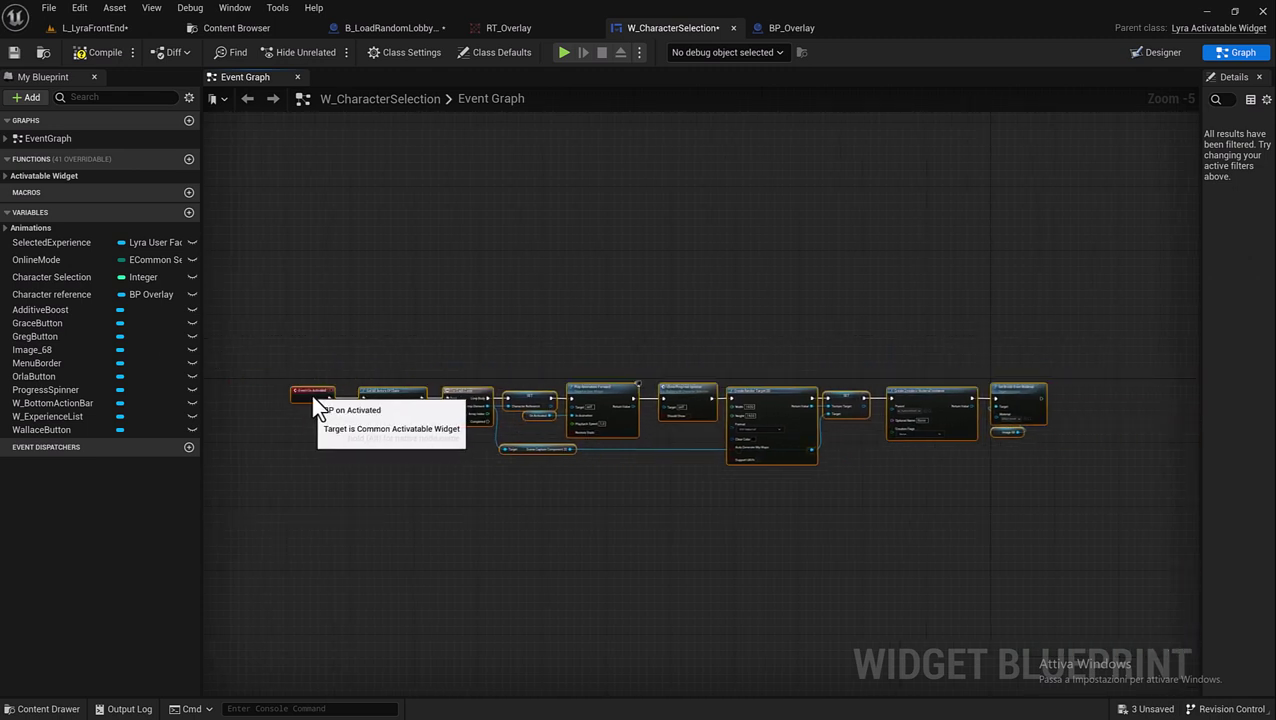
scroll(768, 408, up, 2)
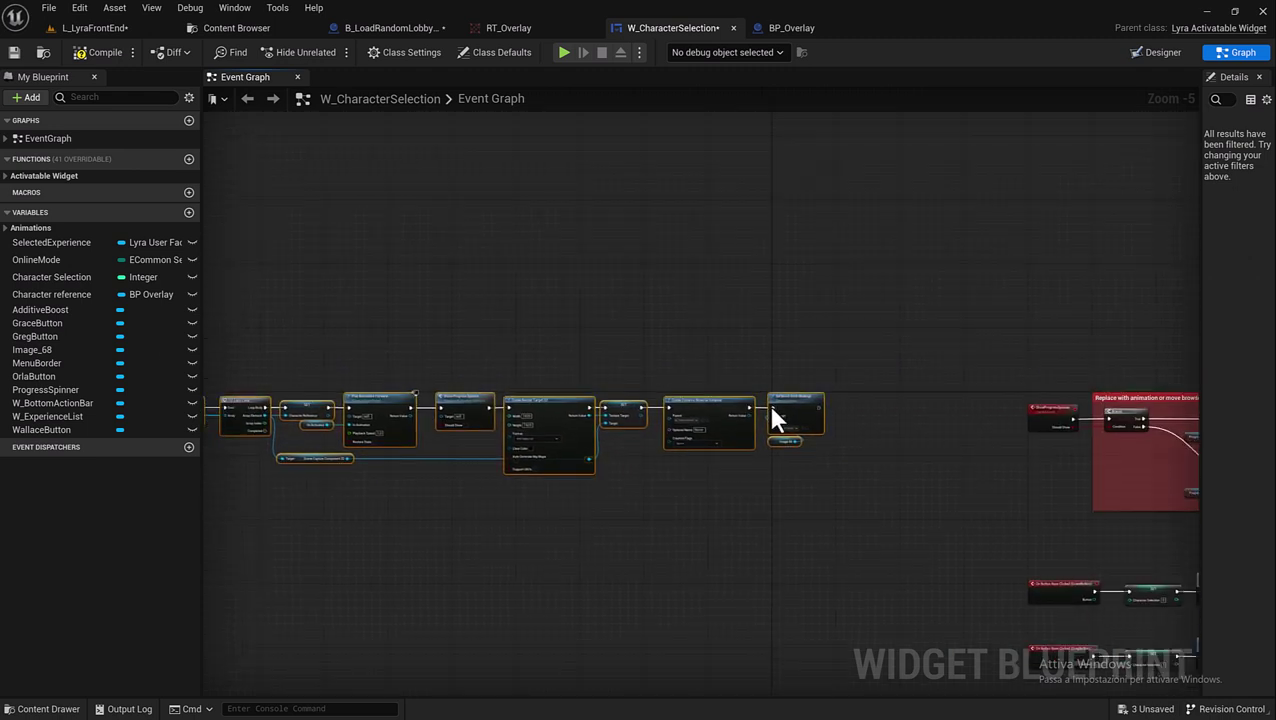
scroll(768, 408, up, 2)
scroll(919, 443, up, 1)
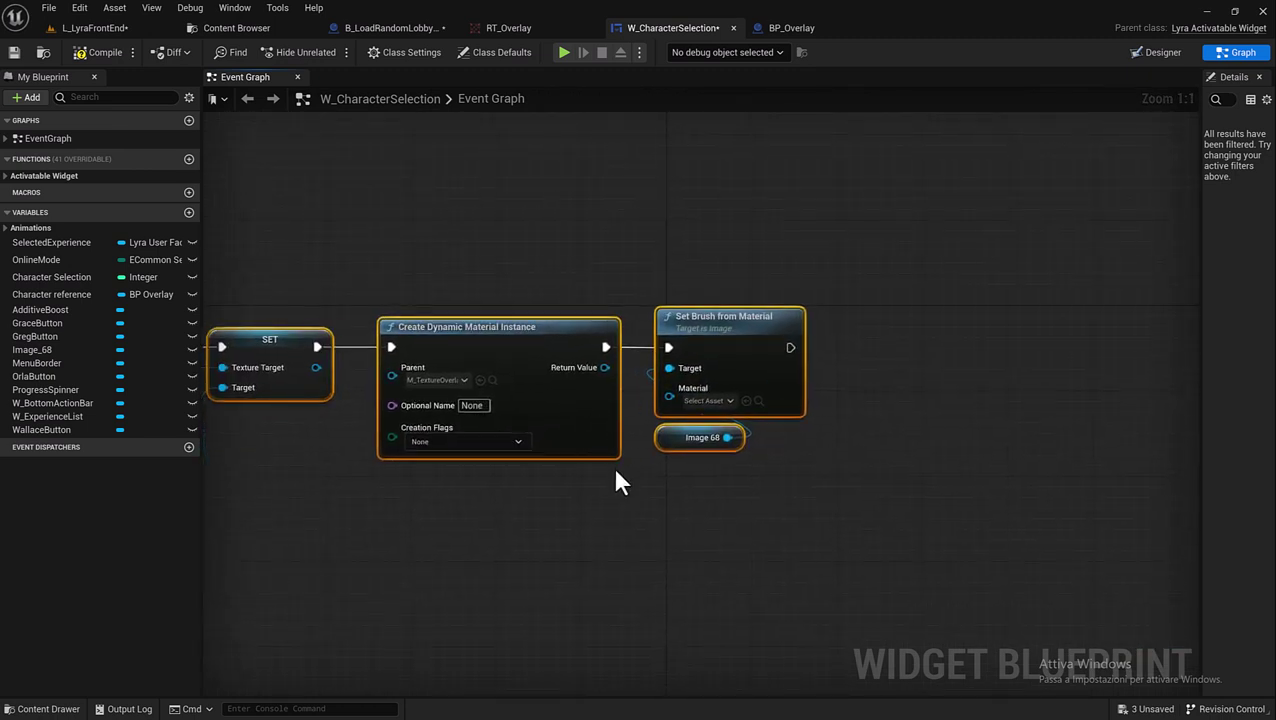
right_drag(615, 473, 729, 409)
click(755, 418)
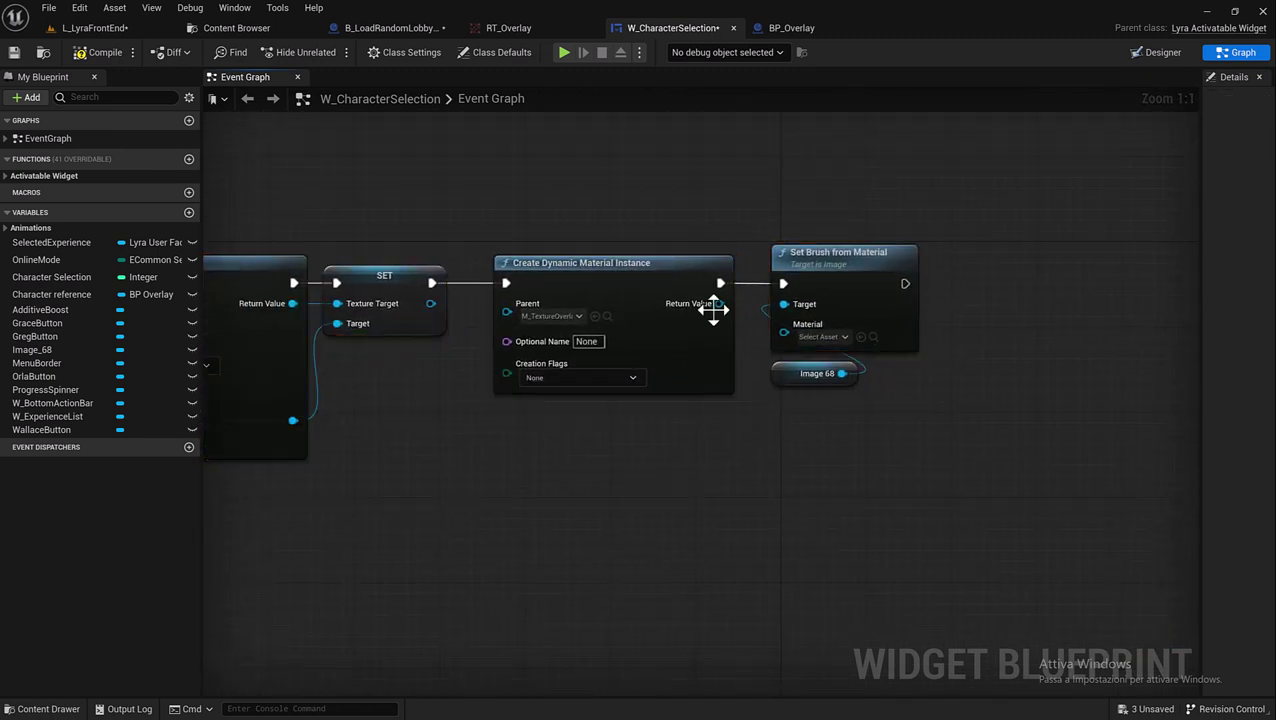
drag(719, 303, 784, 333)
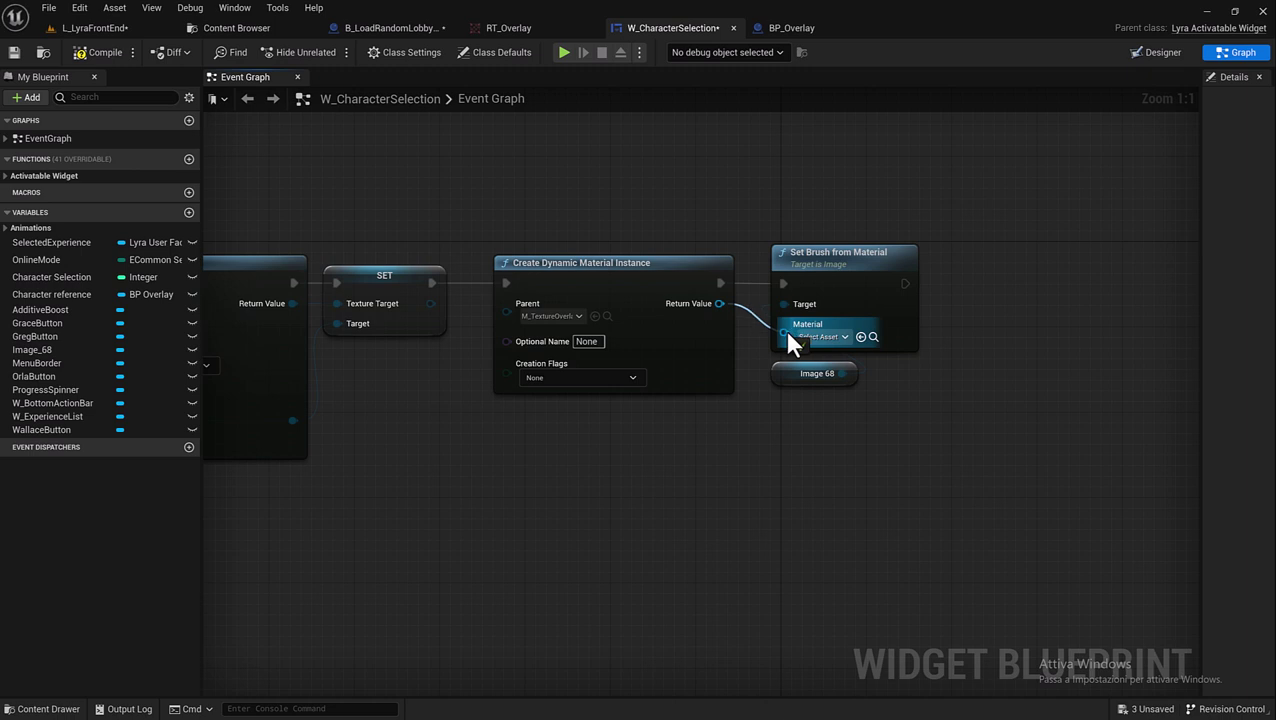
- Move the Image 68 getter up under the Material input and make room on the right
click(792, 375)
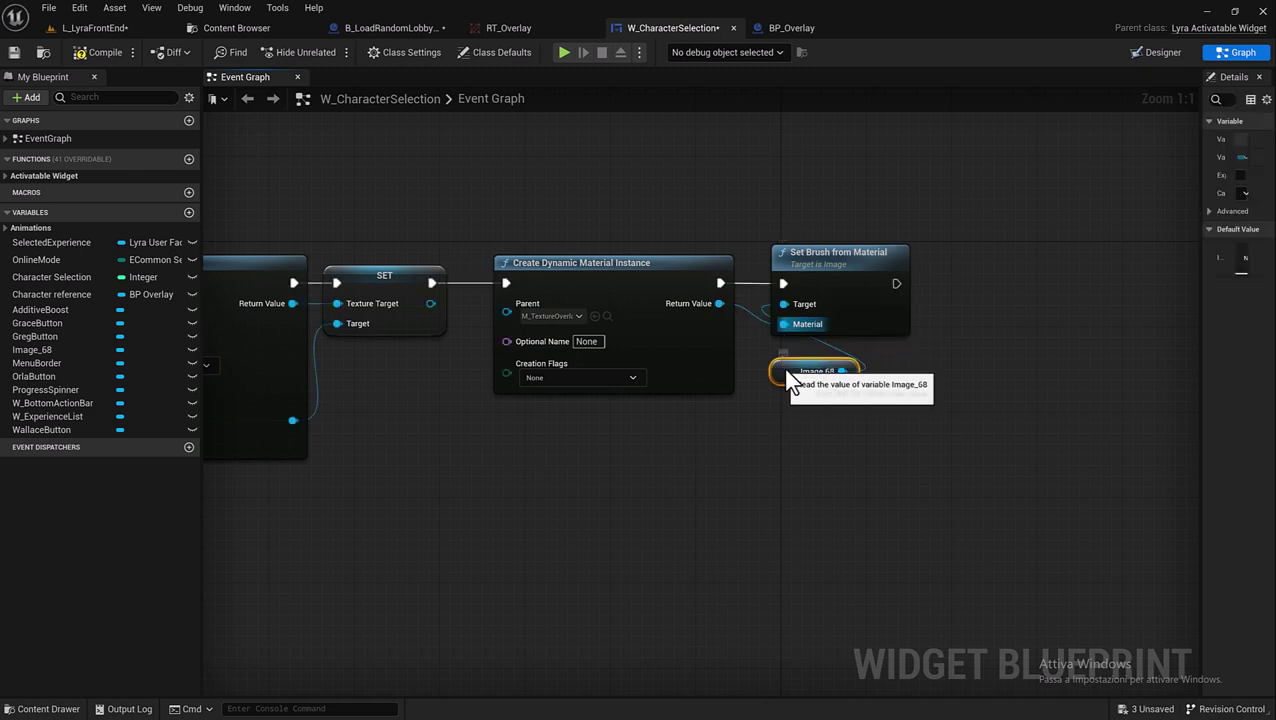
drag(787, 373, 791, 352)
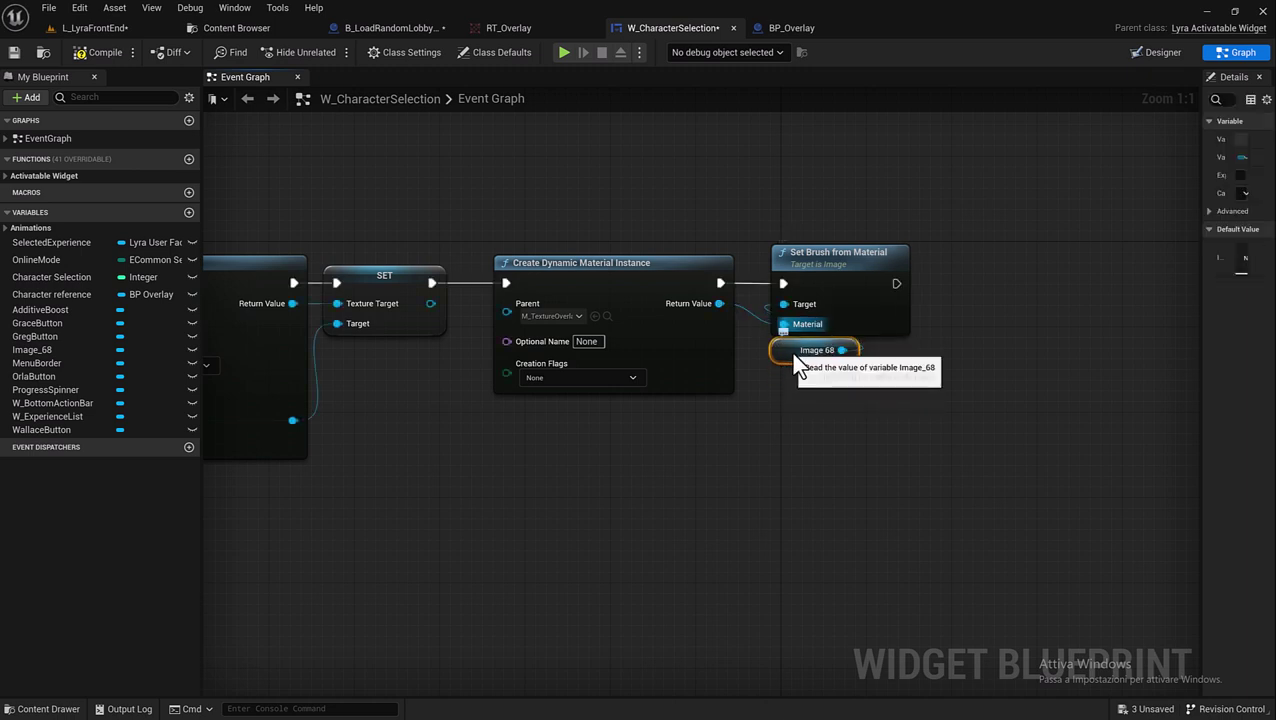
right_drag(891, 280, 735, 283)
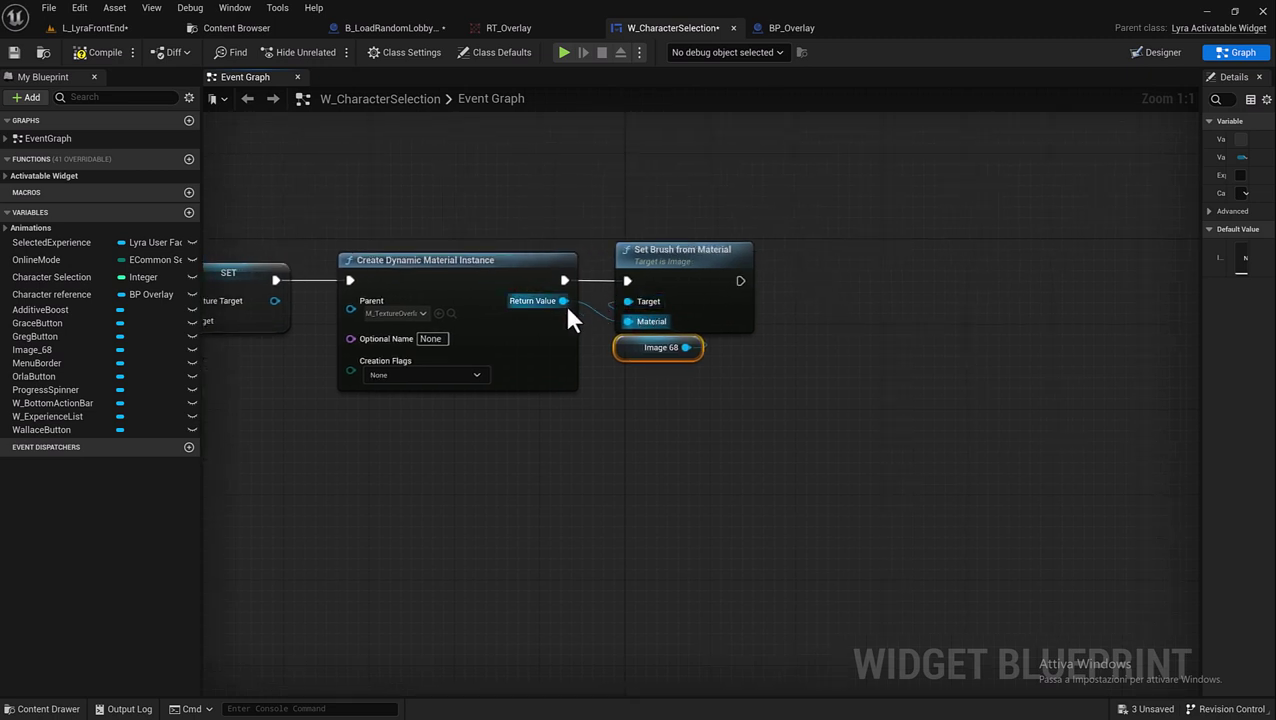
mouse_move(563, 301)
mouse_down()
mouse_move(465, 276)
mouse_move(628, 321)
mouse_move(798, 393)
mouse_up()
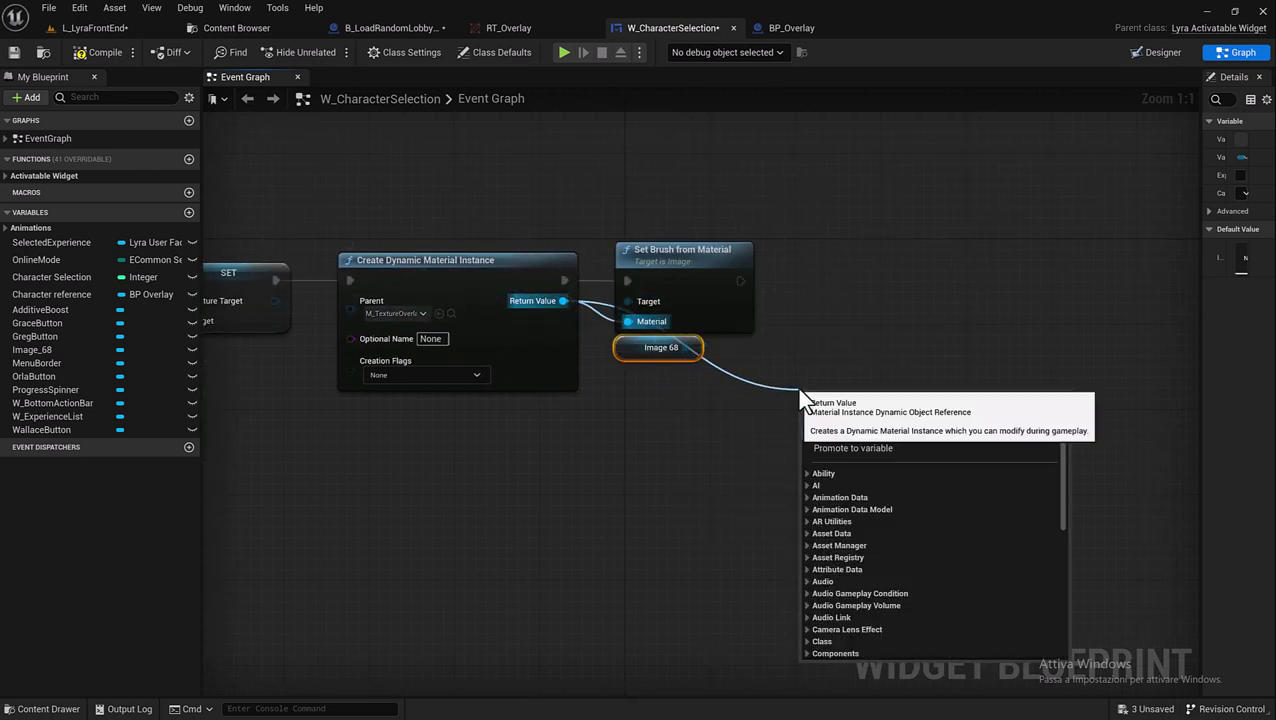
- Add Set Texture Parameter Value on the dynamic material, running after Set Brush from Material
text(set)
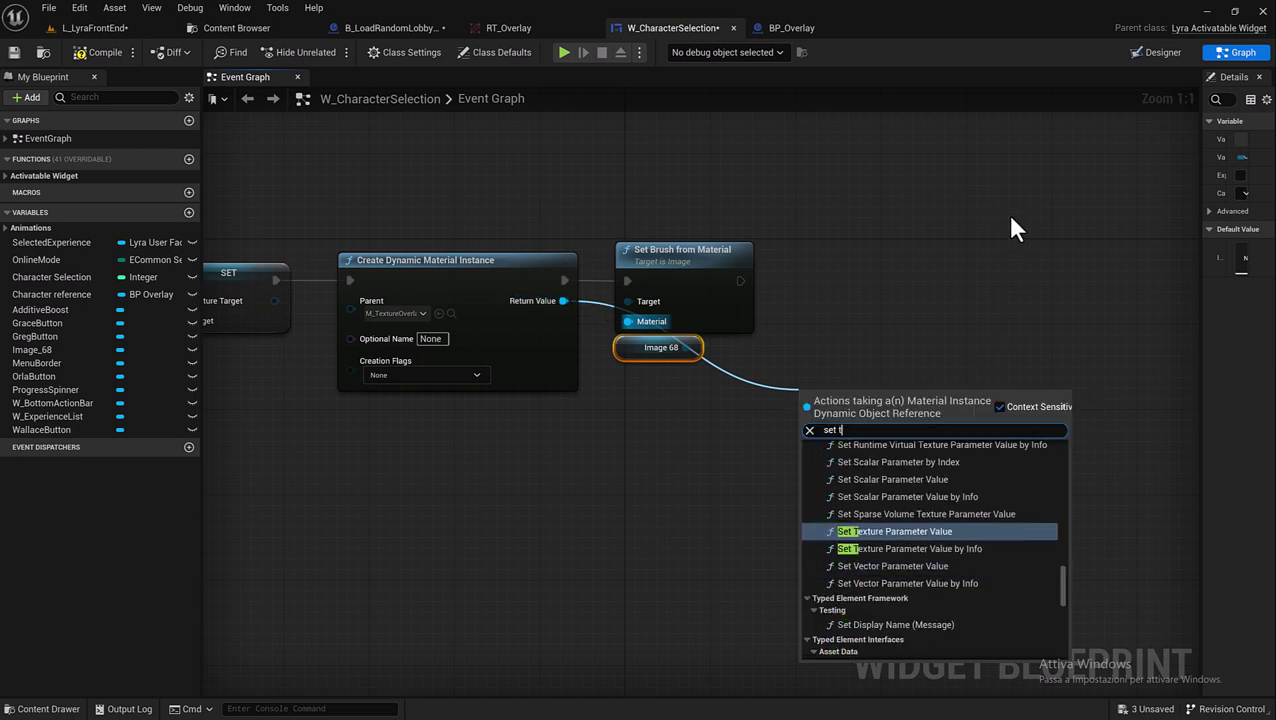
text( texture para)
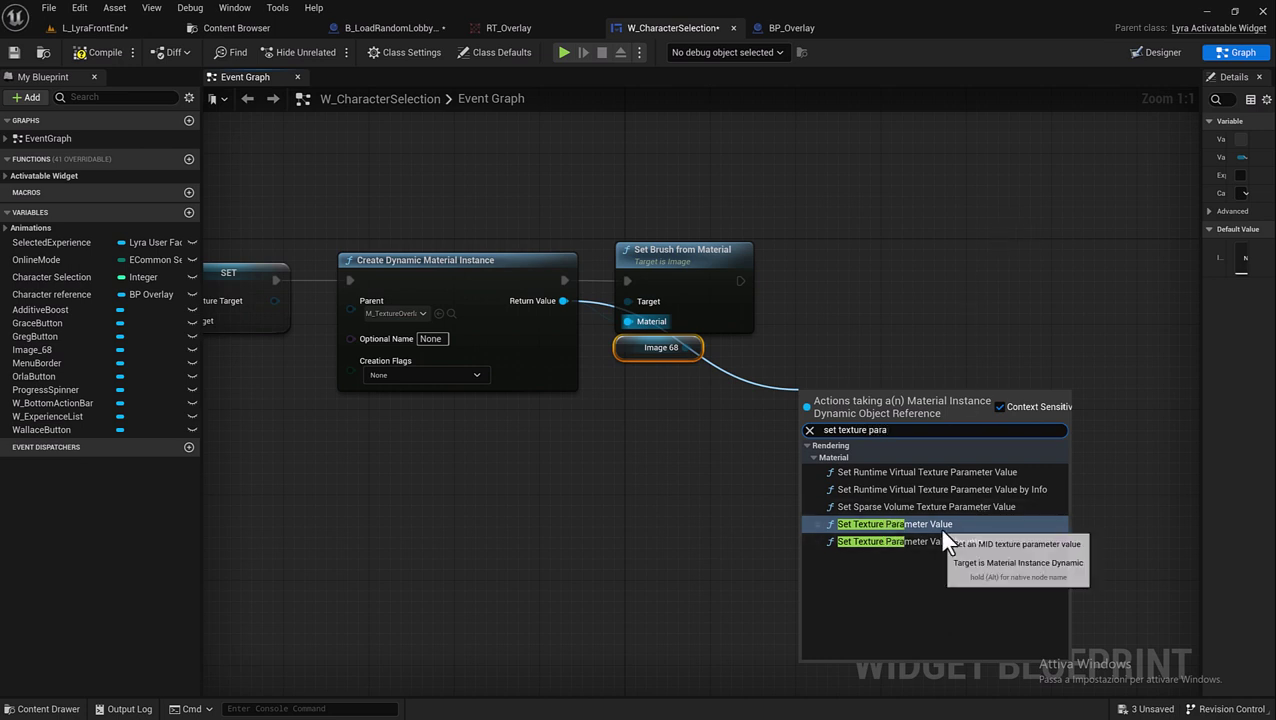
click(938, 525)
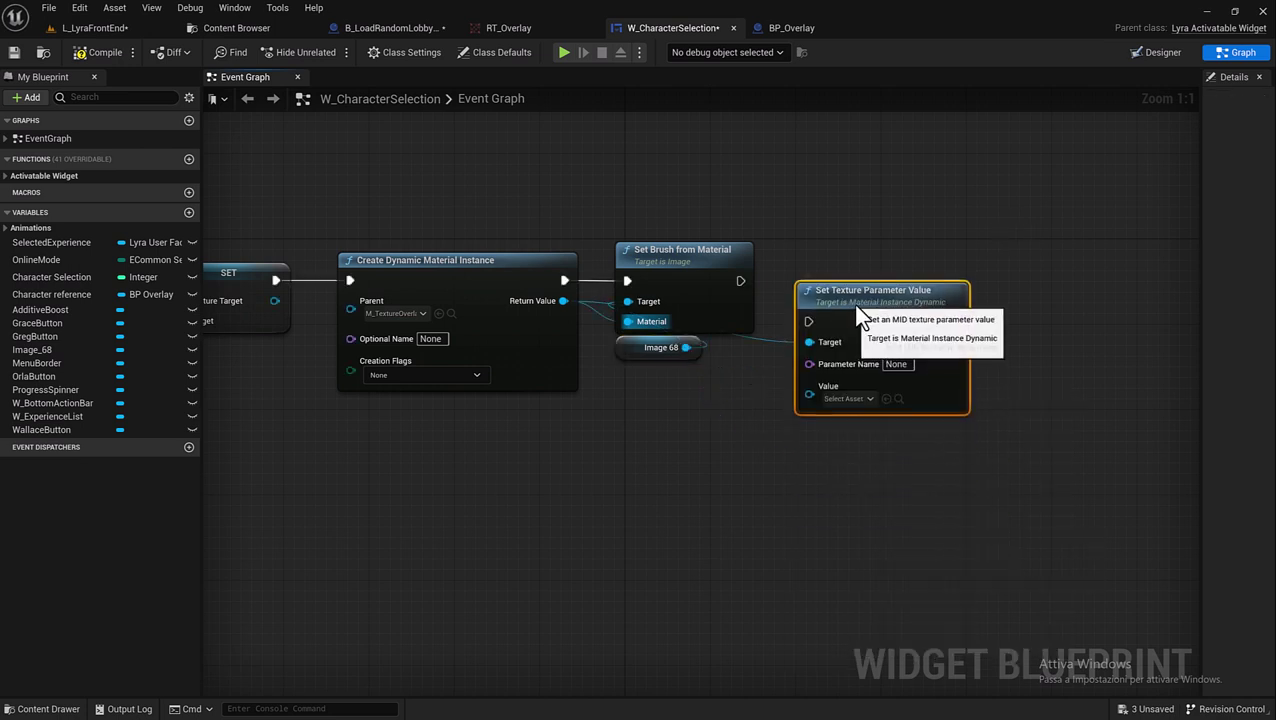
drag(869, 428, 848, 279)
drag(746, 282, 782, 278)
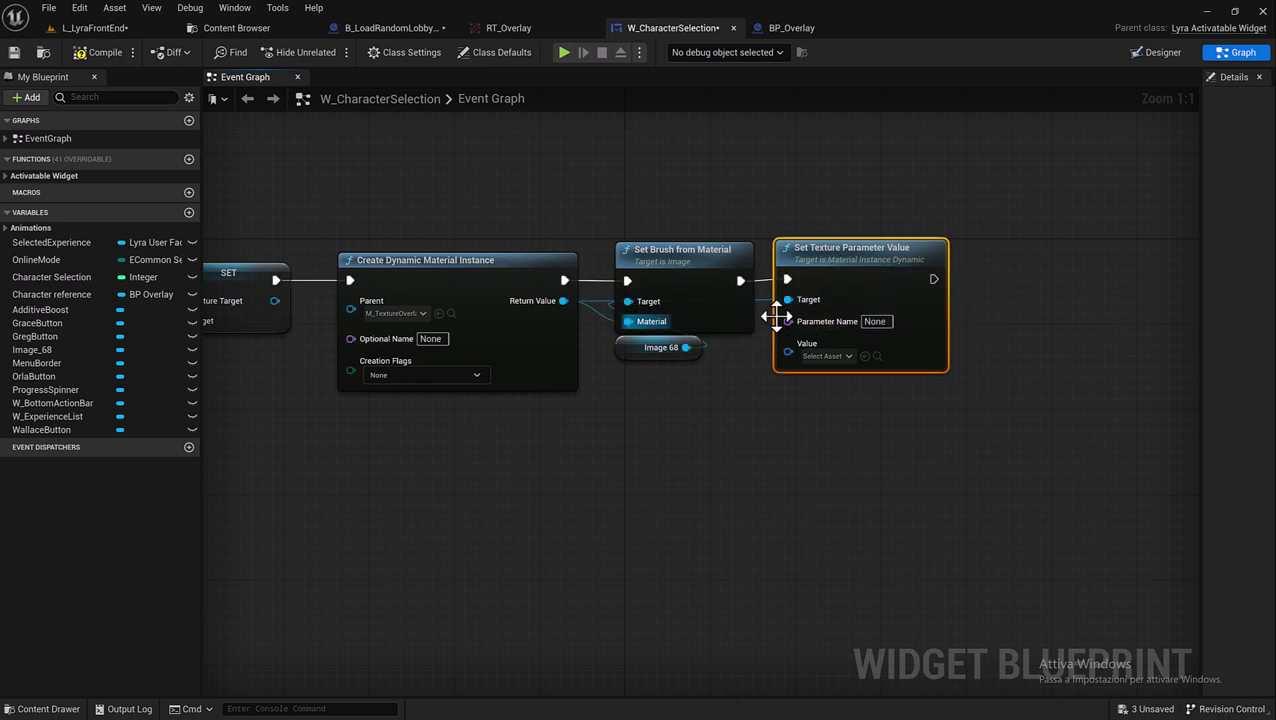
- Reroute the Target and Return Value wires and align the brush, image and texture nodes
click(759, 298)
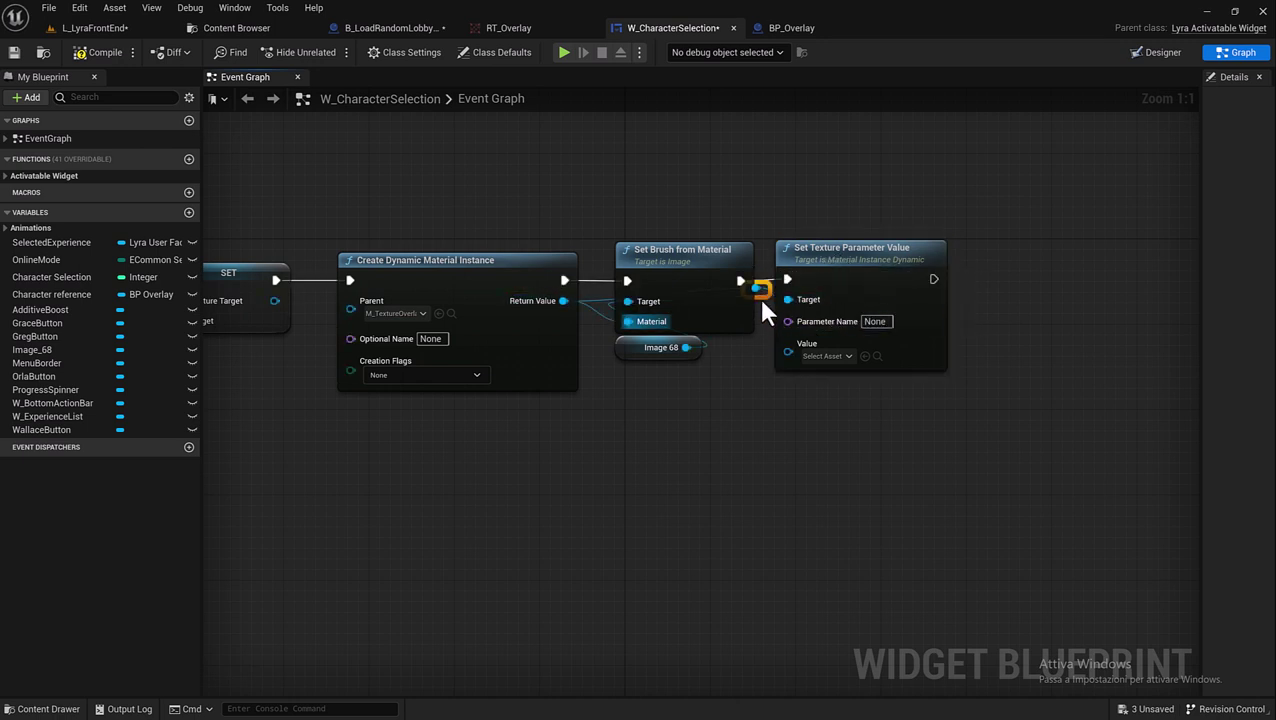
mouse_move(759, 294)
mouse_down()
mouse_move(739, 367)
mouse_move(630, 379)
mouse_up()
double_click(710, 360)
click(800, 284)
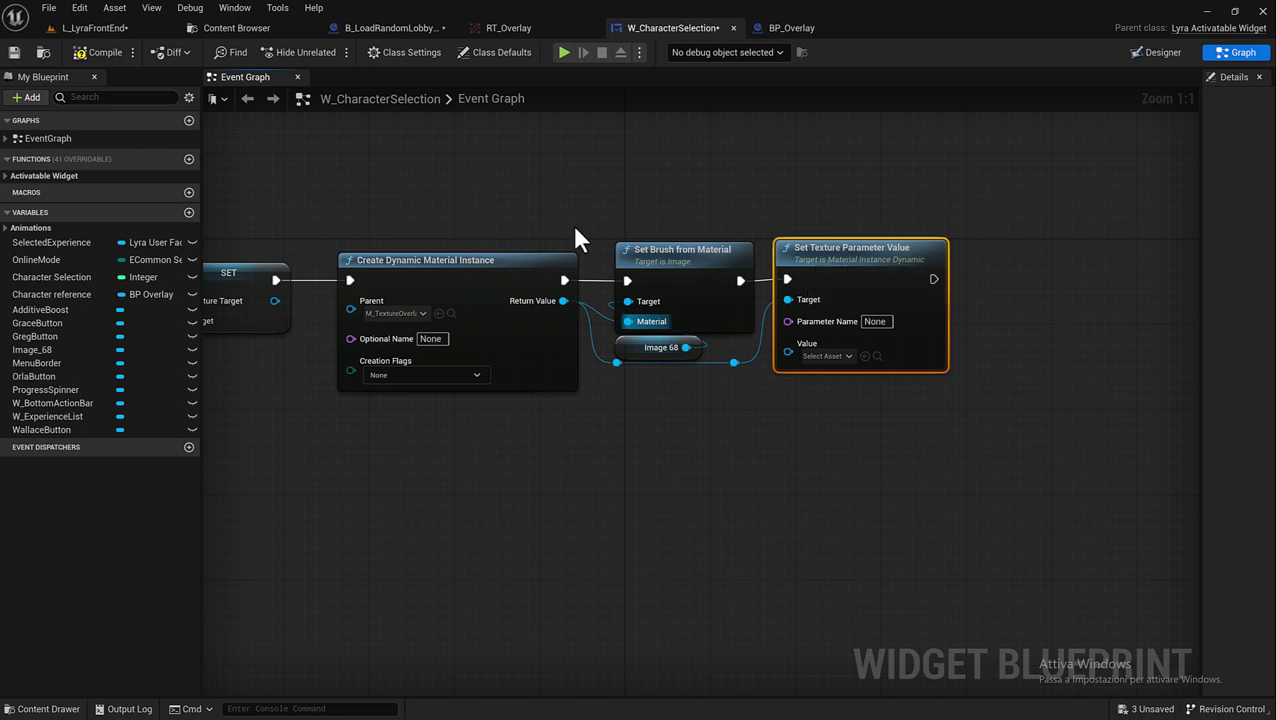
drag(600, 225, 812, 385)
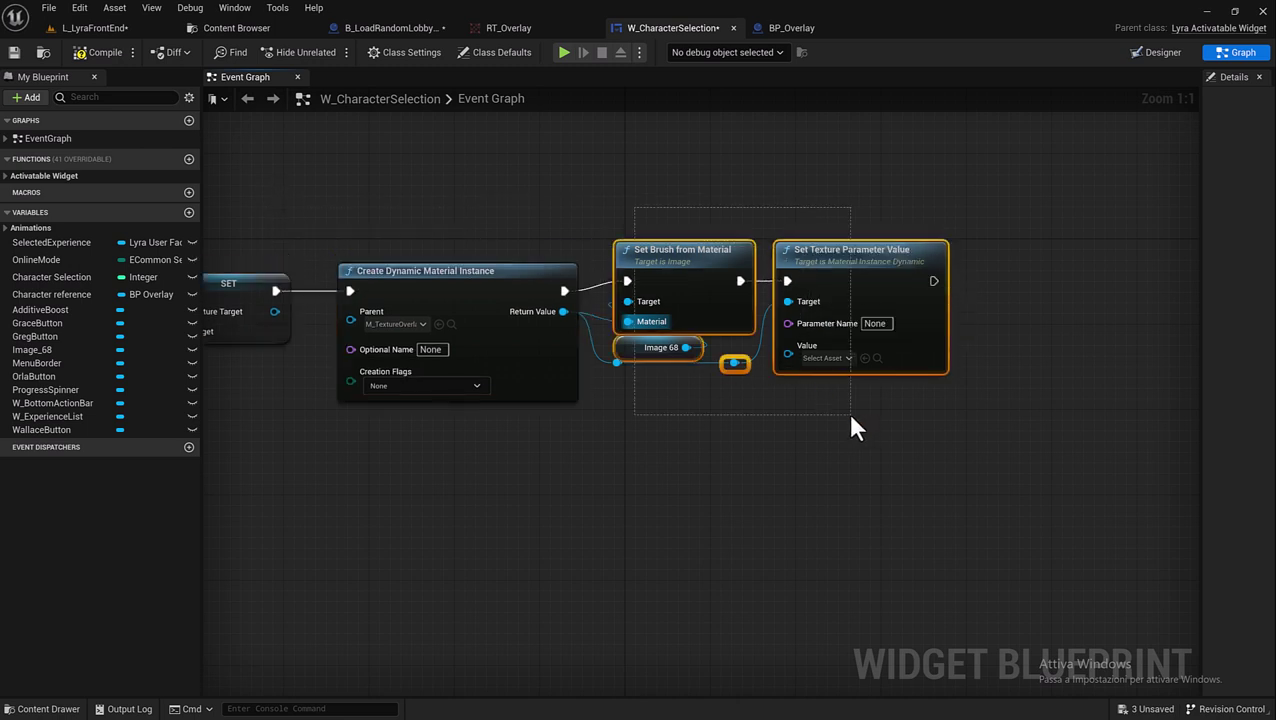
drag(601, 189, 857, 405)
drag(853, 265, 853, 274)
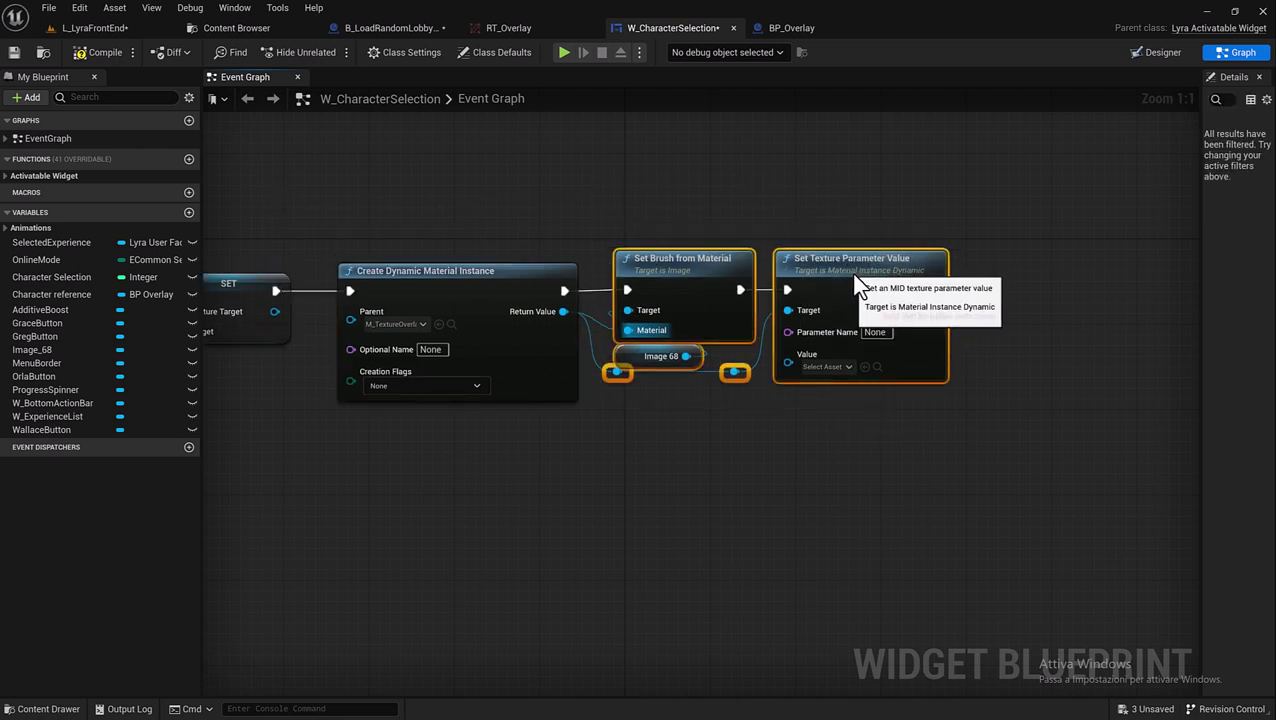
click(875, 332)
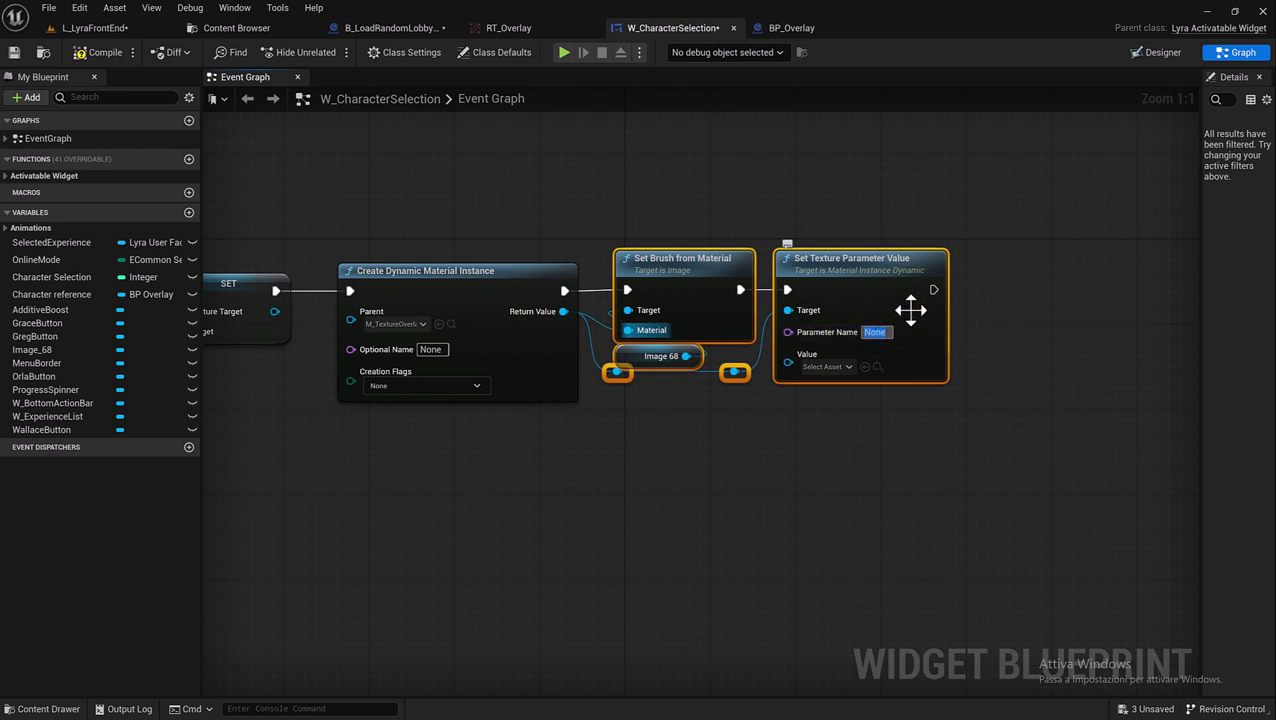
- Open M_TextureOverlay from the Overlay folder and rename its Param texture object to Render
click(256, 28)
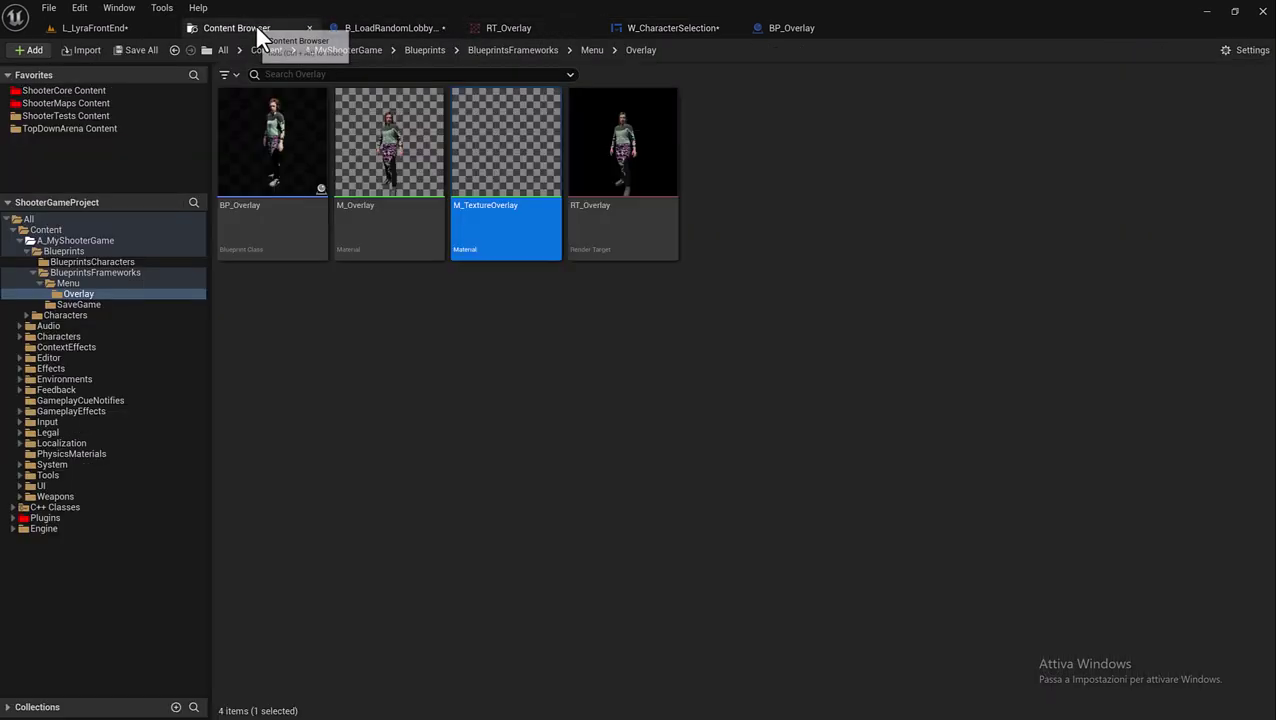
double_click(484, 214)
right_drag(420, 262, 886, 242)
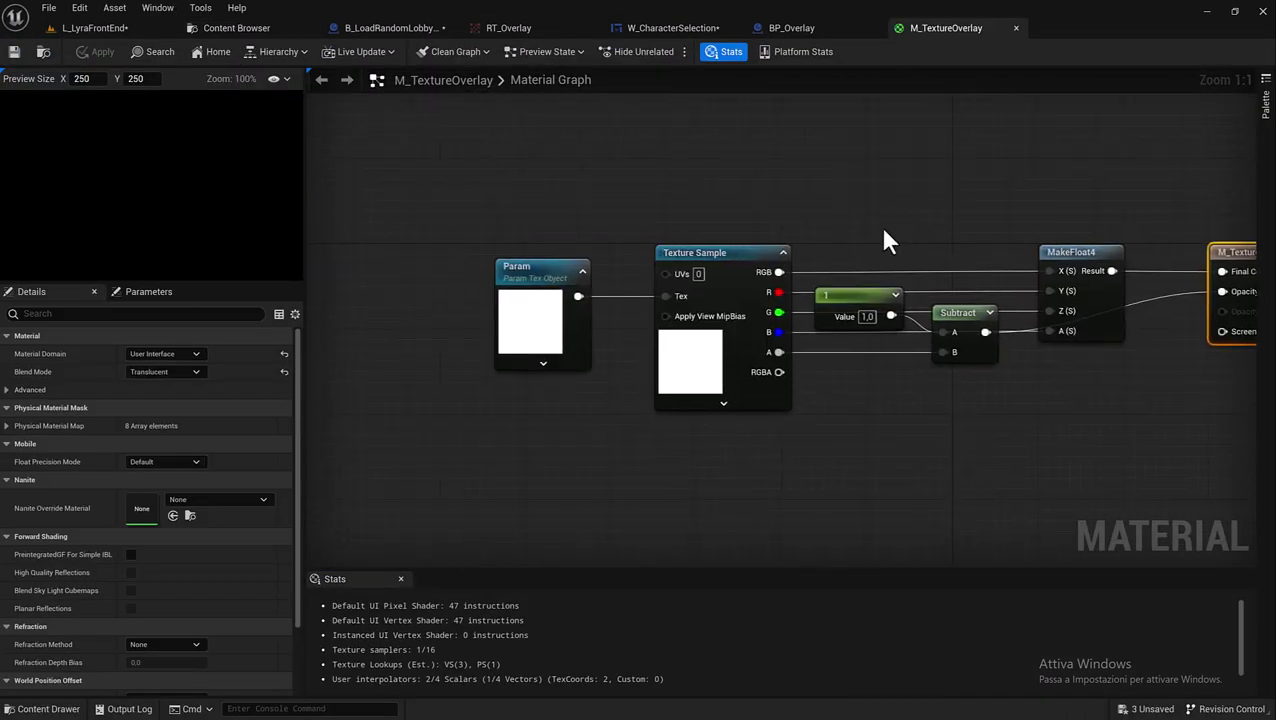
click(533, 285)
double_click(532, 280)
text(Render)
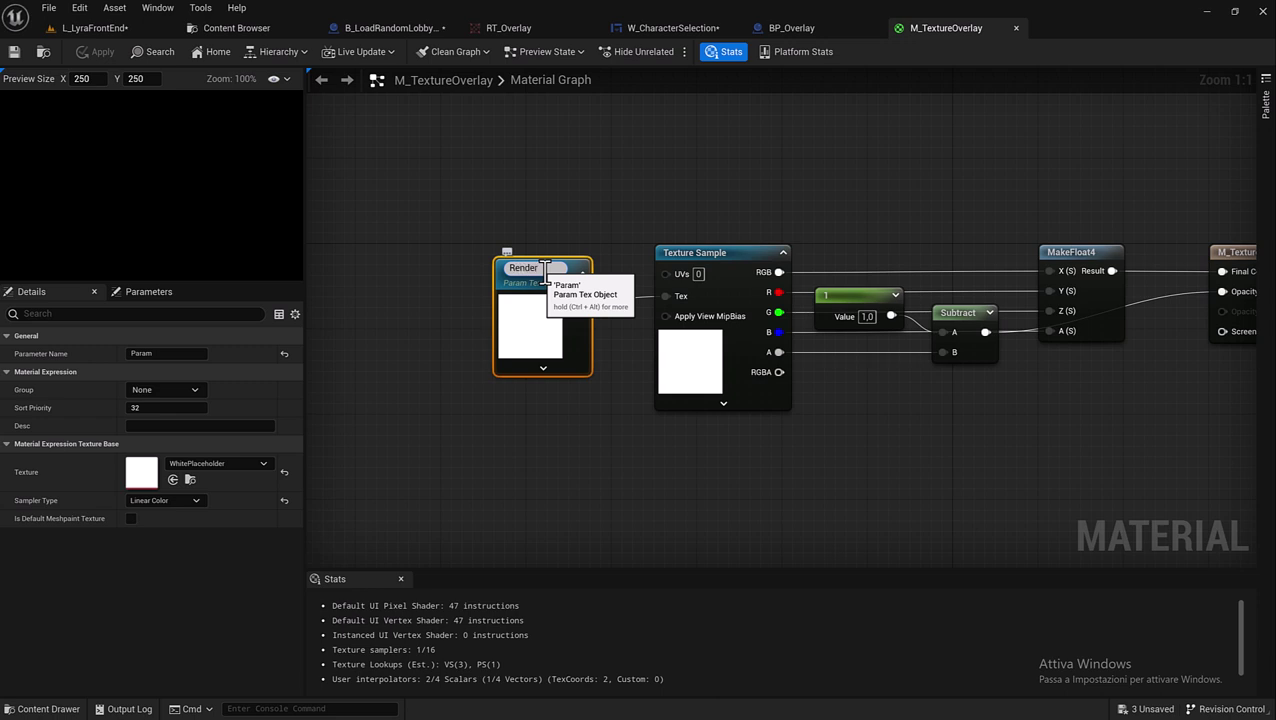
drag(544, 268, 493, 258)
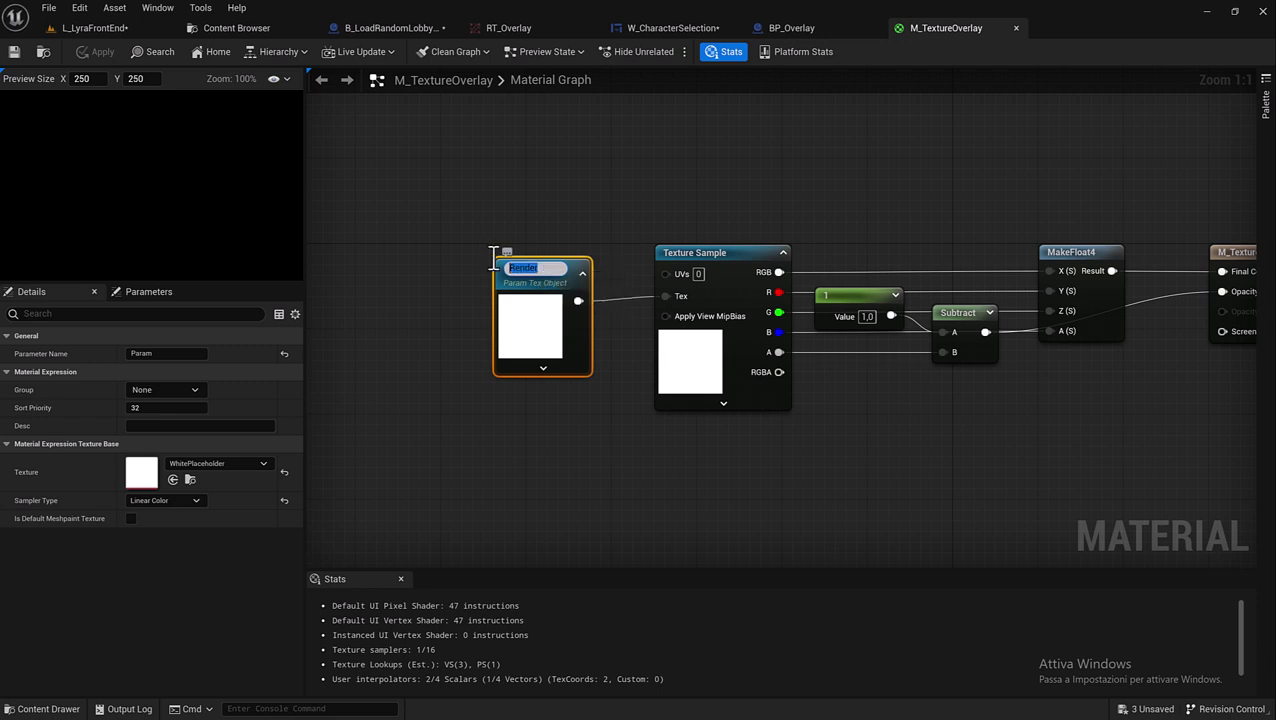
click(457, 268)
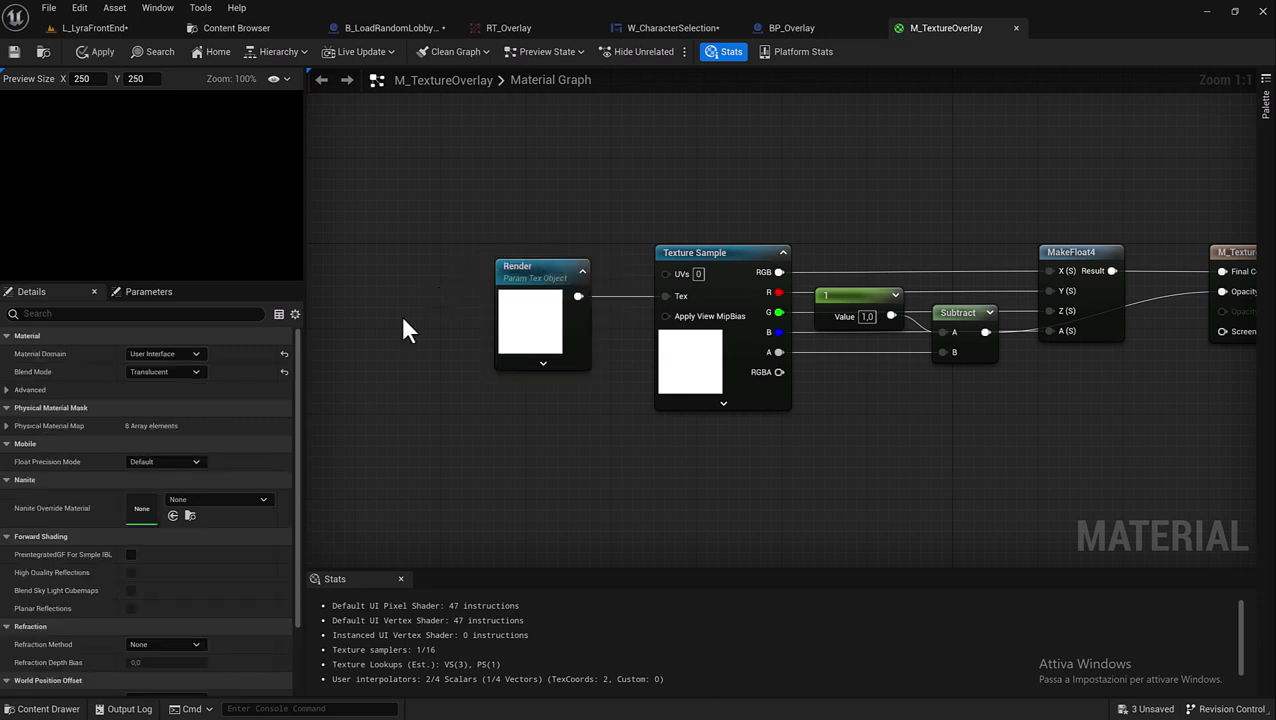
click(517, 278)
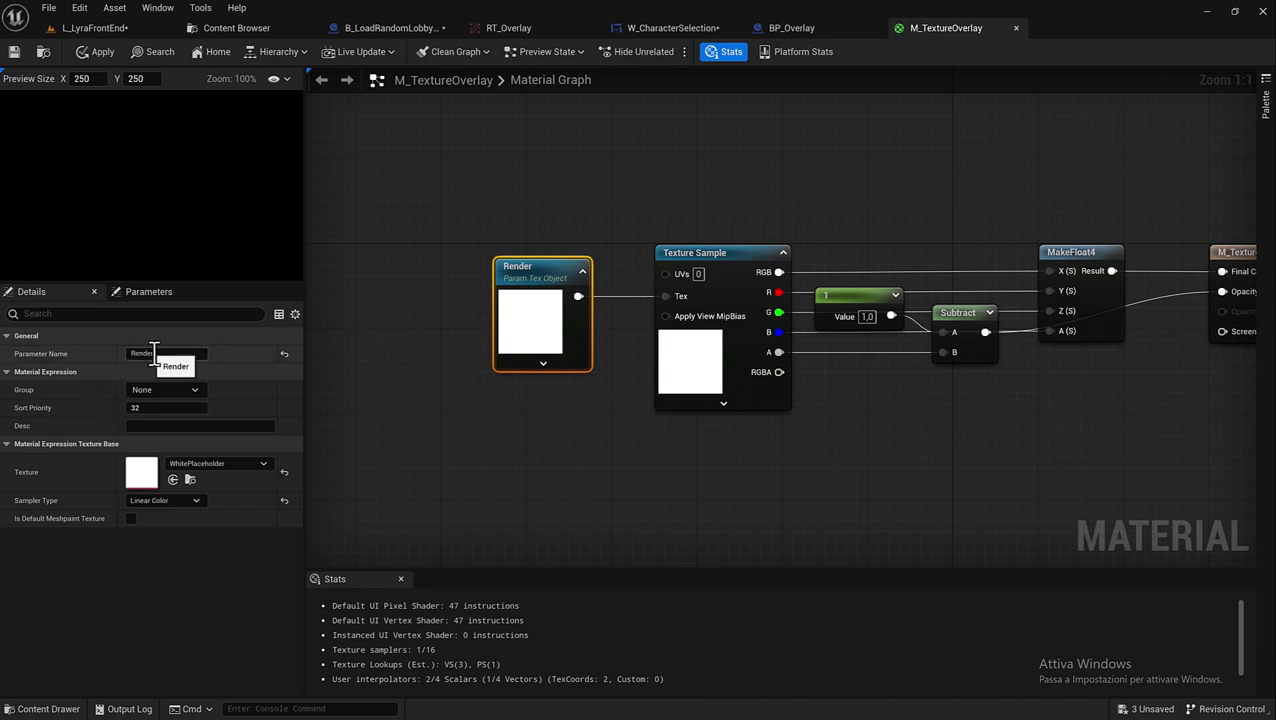
- Set the Set Texture Parameter Value node's Parameter Name to Render
click(655, 28)
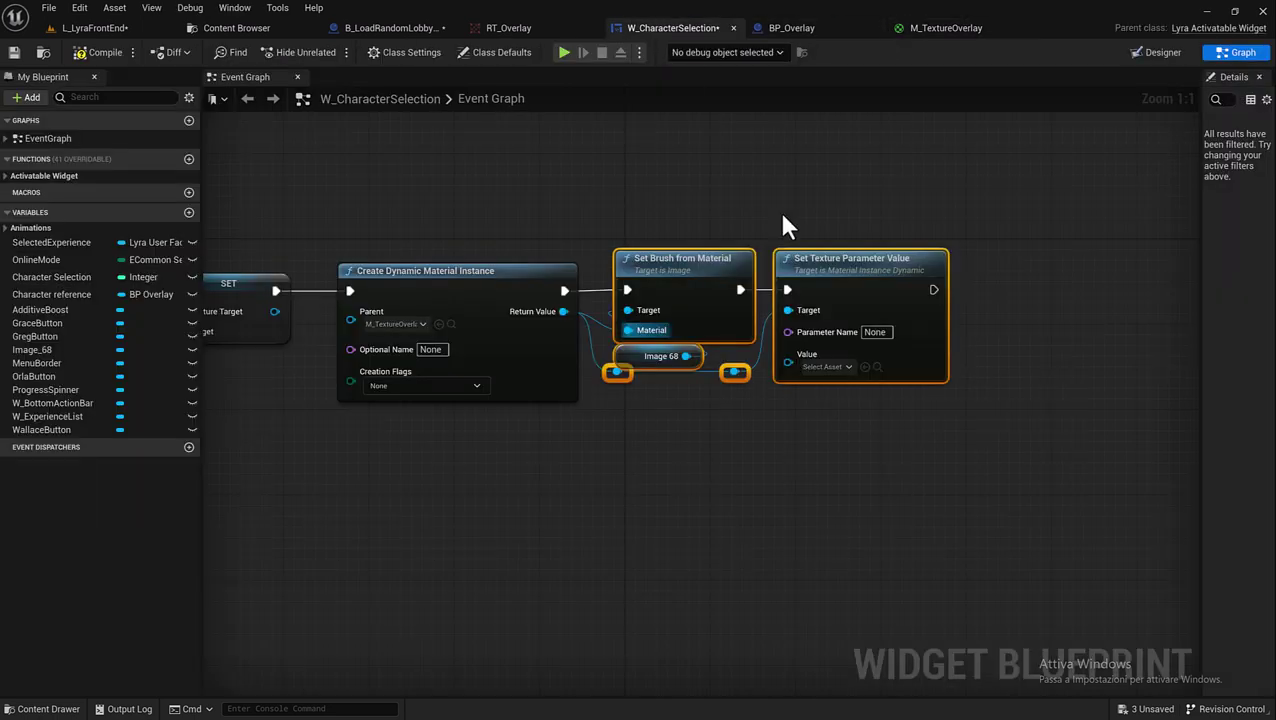
click(886, 332)
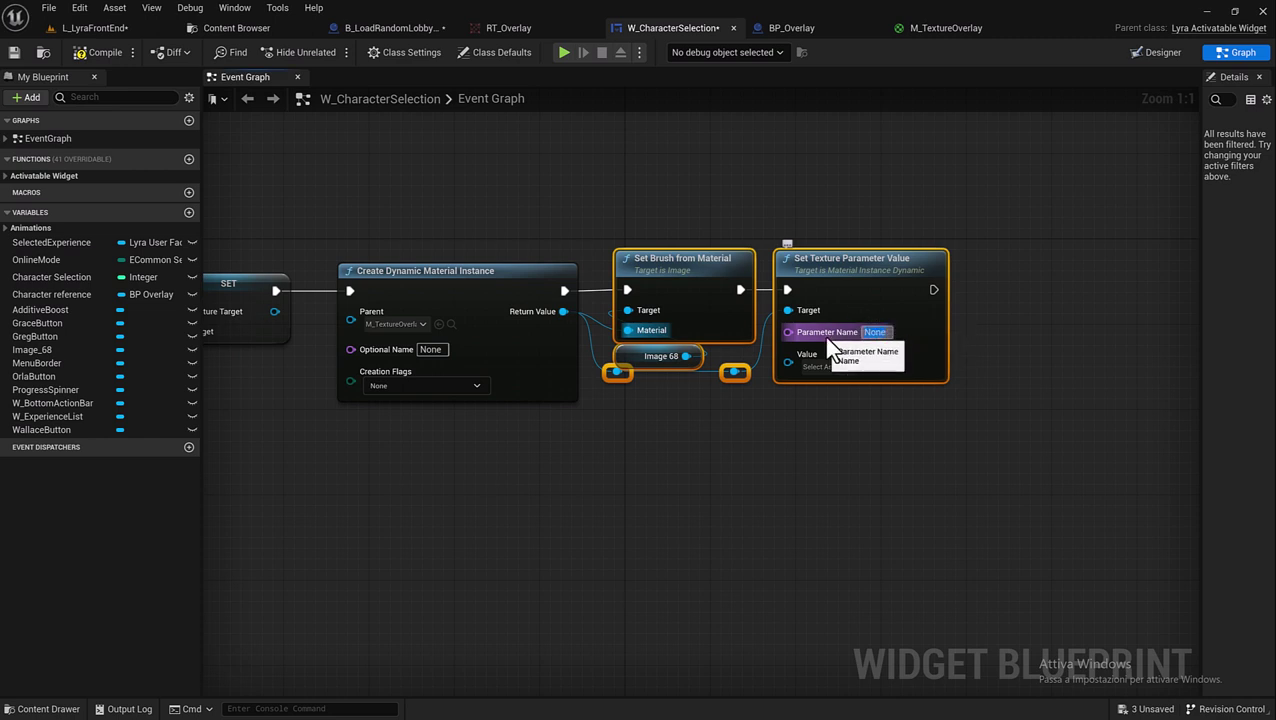
text(Render)
click(792, 458)
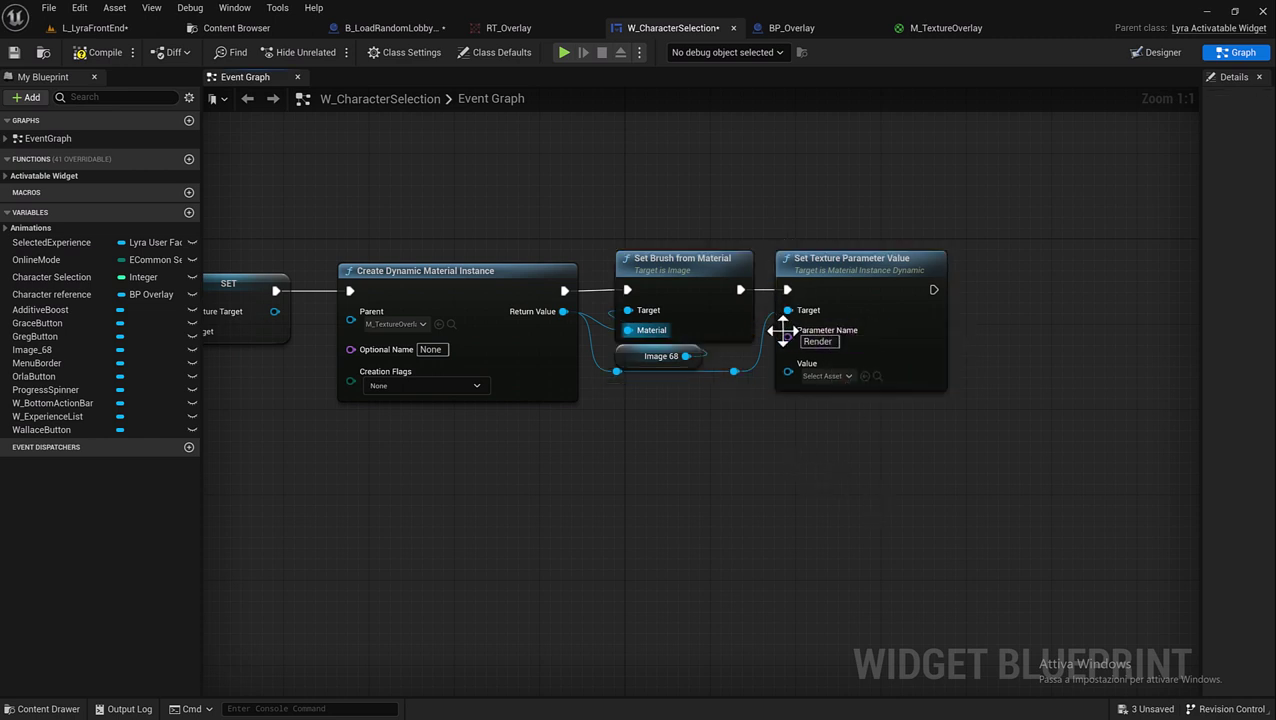
- Wire the render target into the Value input through a reroute point below the nodes
right_drag(789, 475, 918, 477)
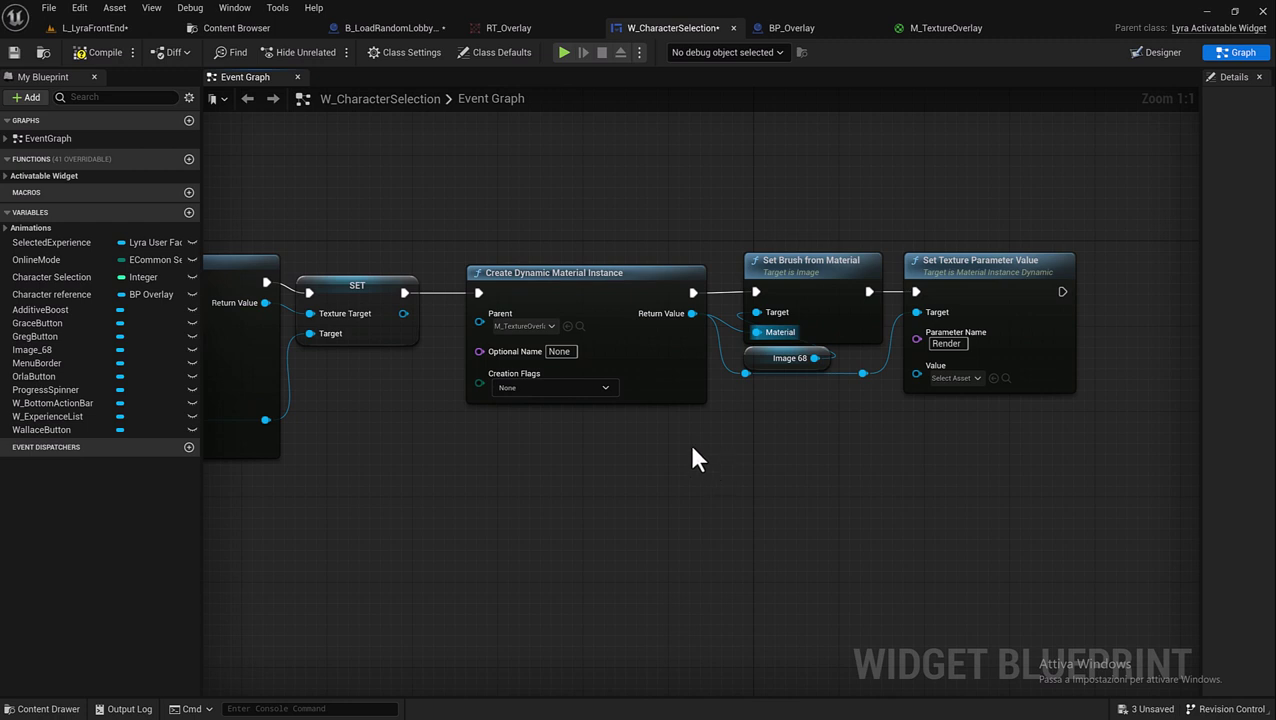
scroll(705, 450, down, 2)
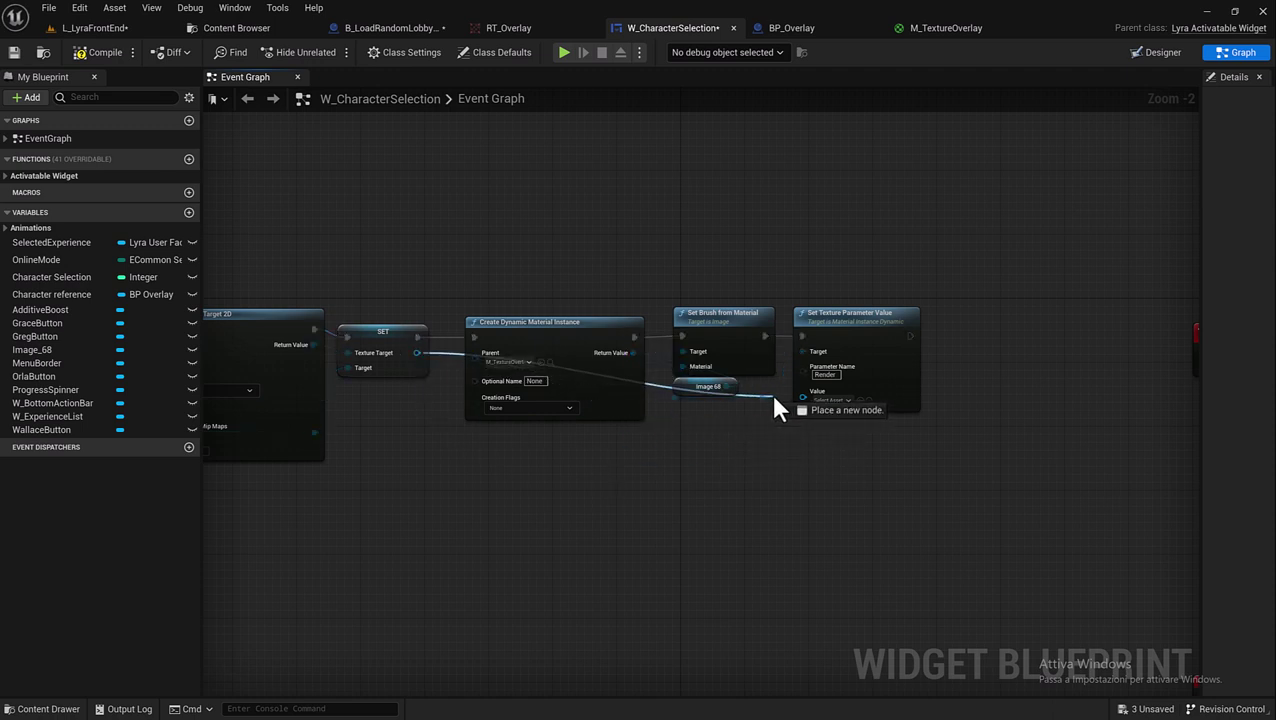
drag(415, 352, 800, 392)
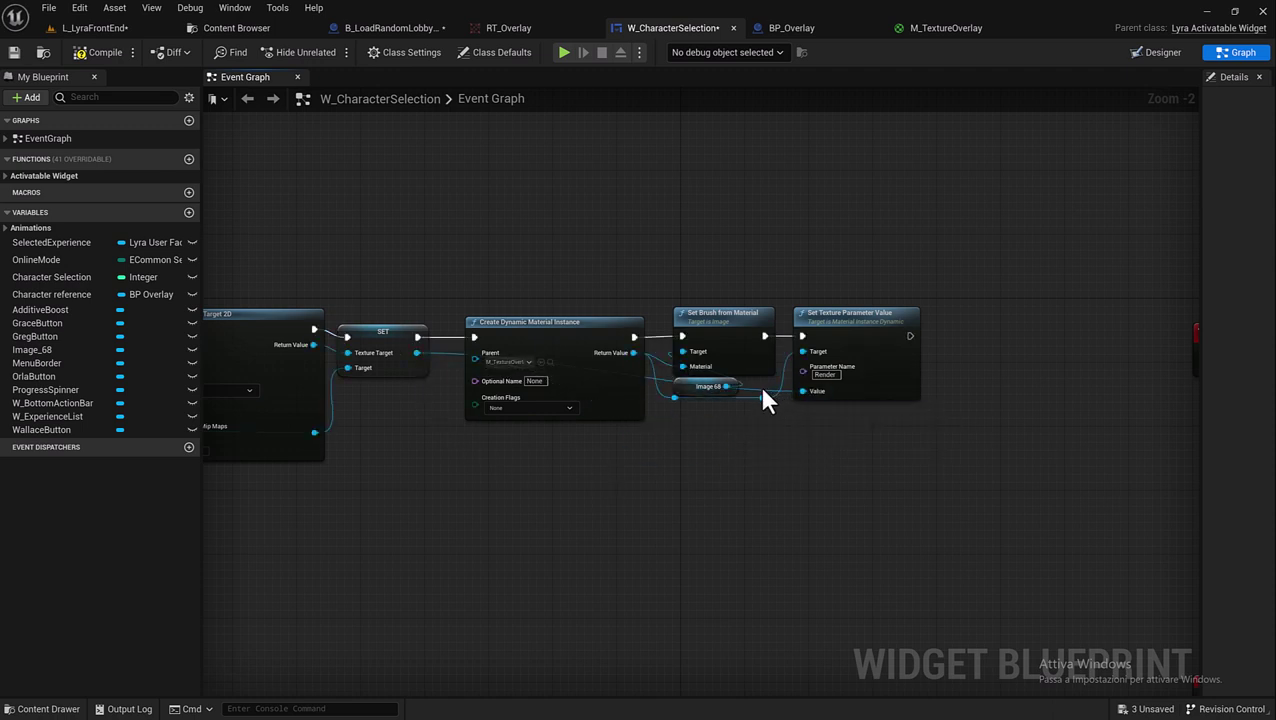
double_click(761, 392)
mouse_move(761, 392)
mouse_down()
mouse_move(486, 434)
mouse_move(779, 442)
mouse_up()
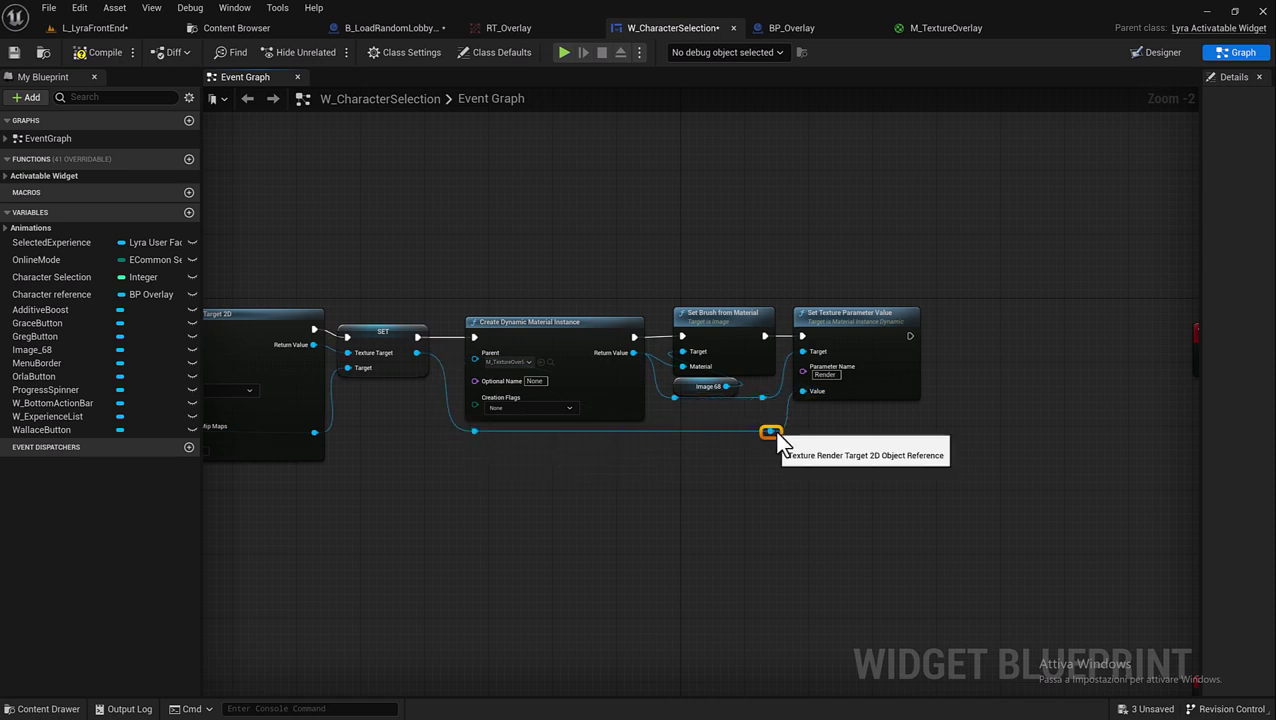
right_drag(686, 518, 743, 493)
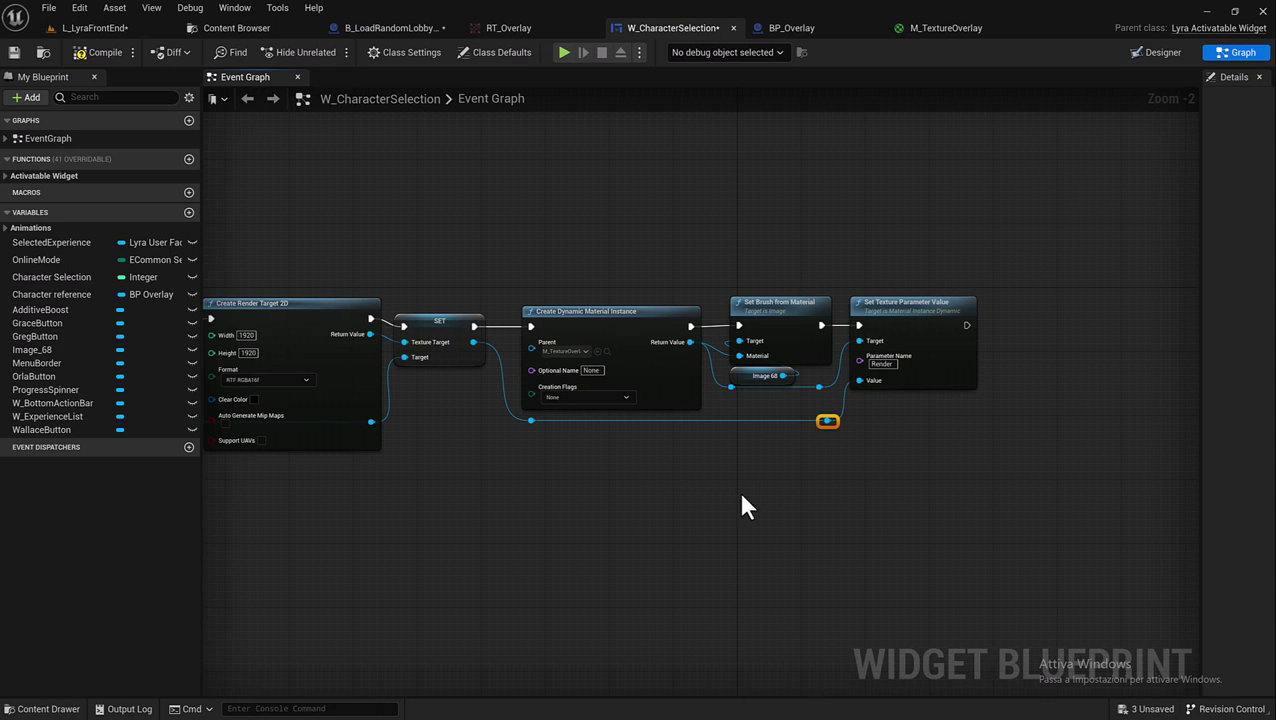
key(alt+p)
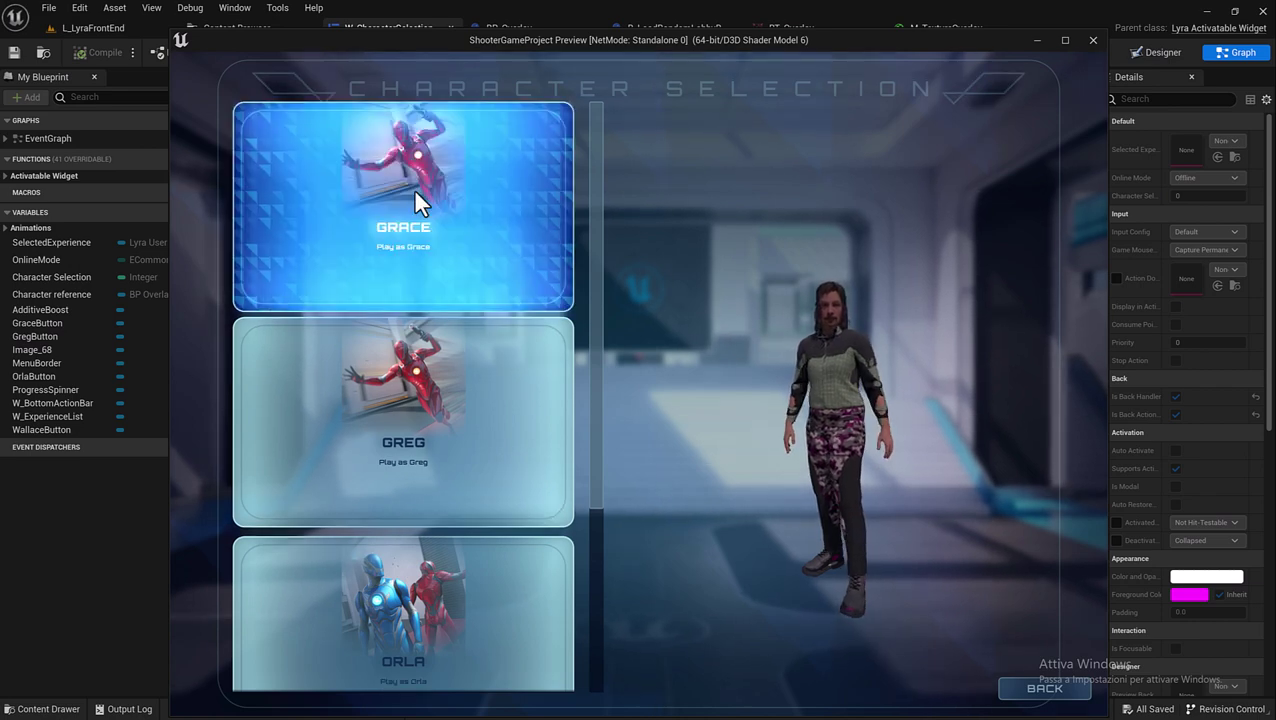
scroll(436, 262, down, 2)
scroll(419, 442, down, 2)
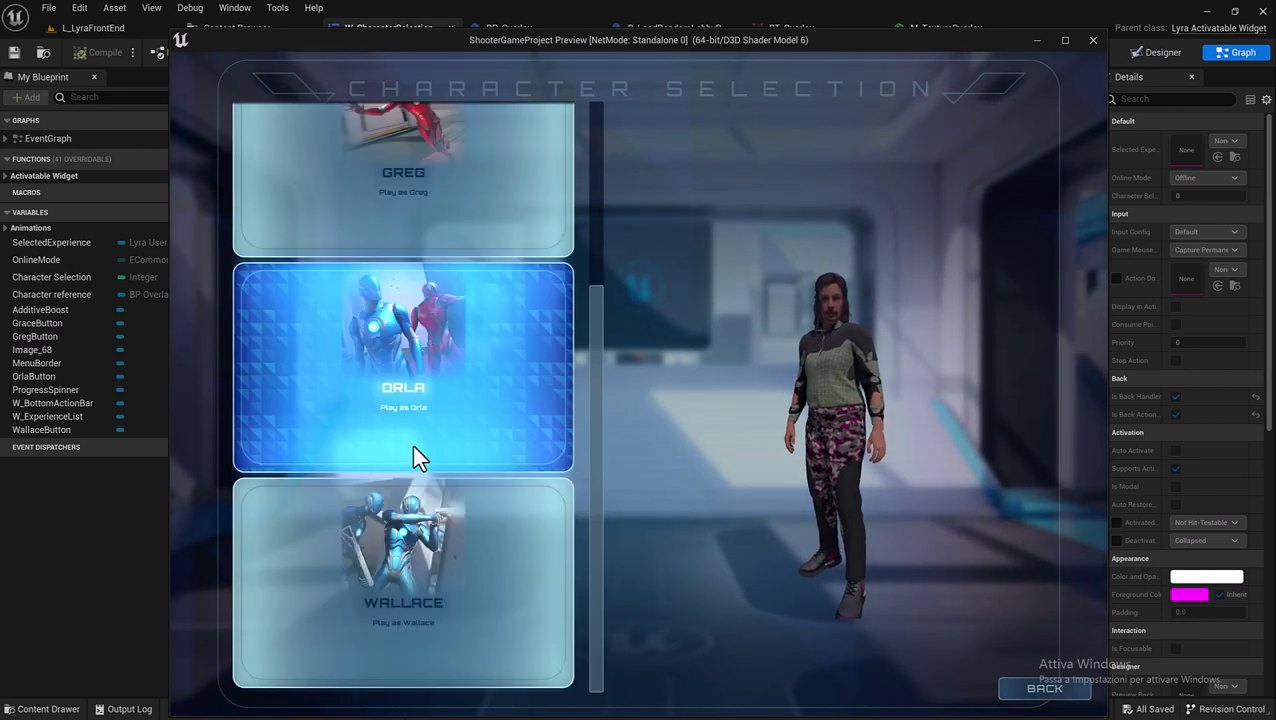
scroll(415, 447, up, 4)
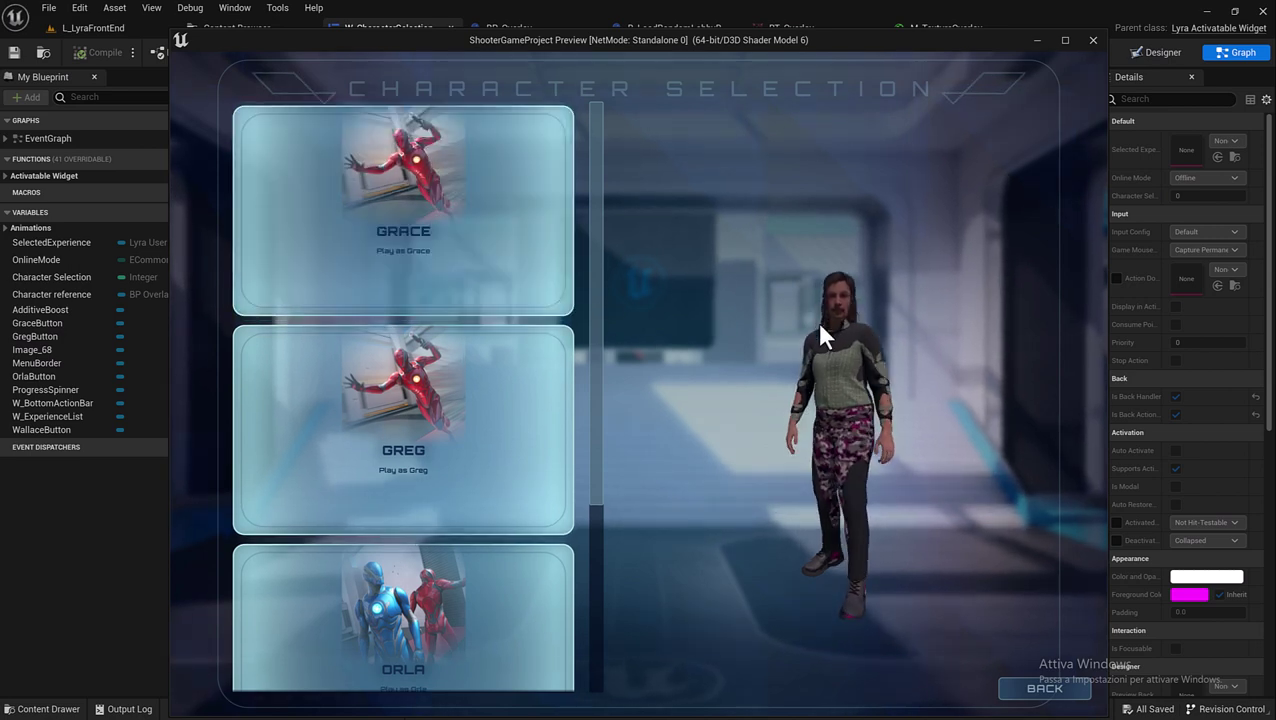
scroll(405, 225, down, 3)
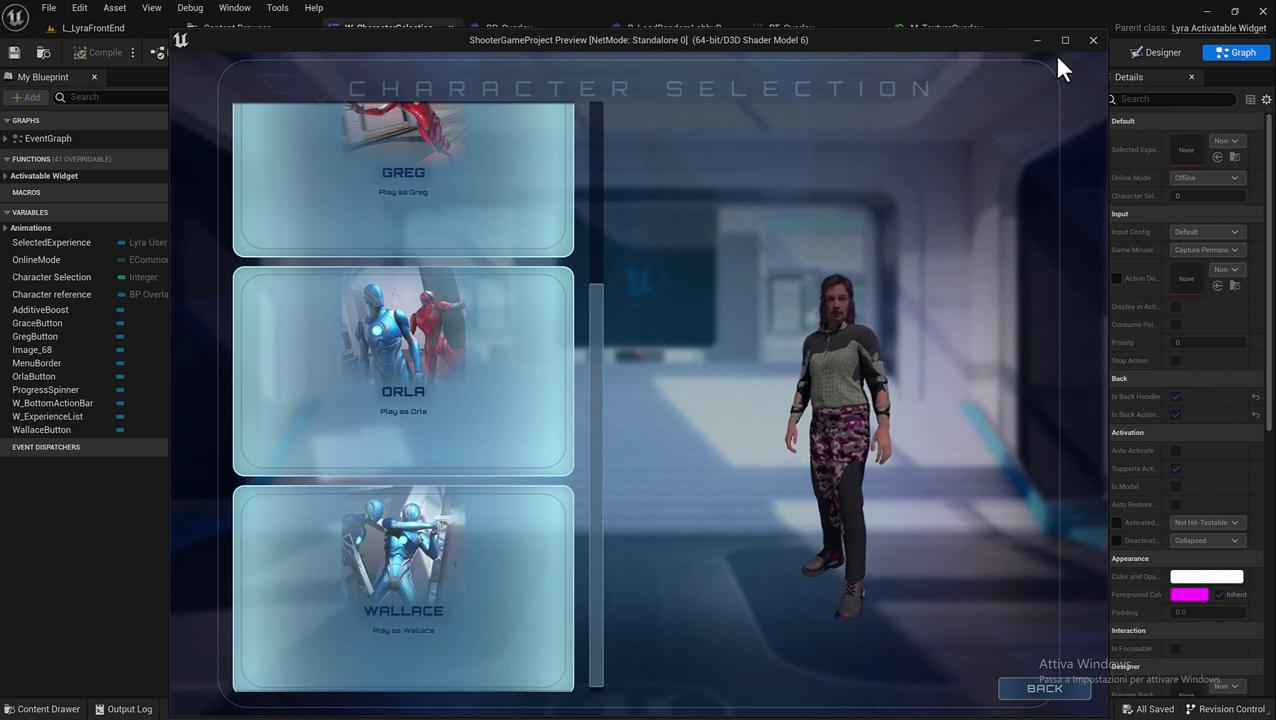
click(1087, 41)
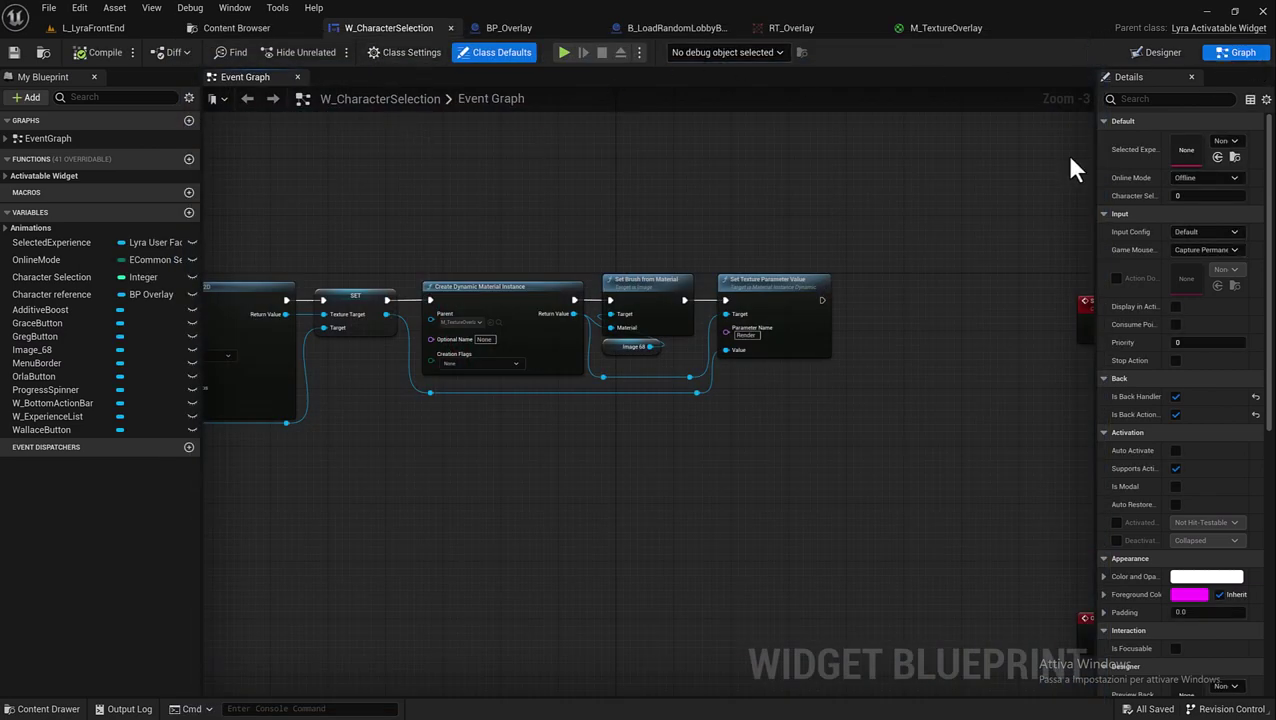
- Box-select the four On Button Base Clicked rows and drag them up toward the main chain
right_drag(388, 288, 557, 181)
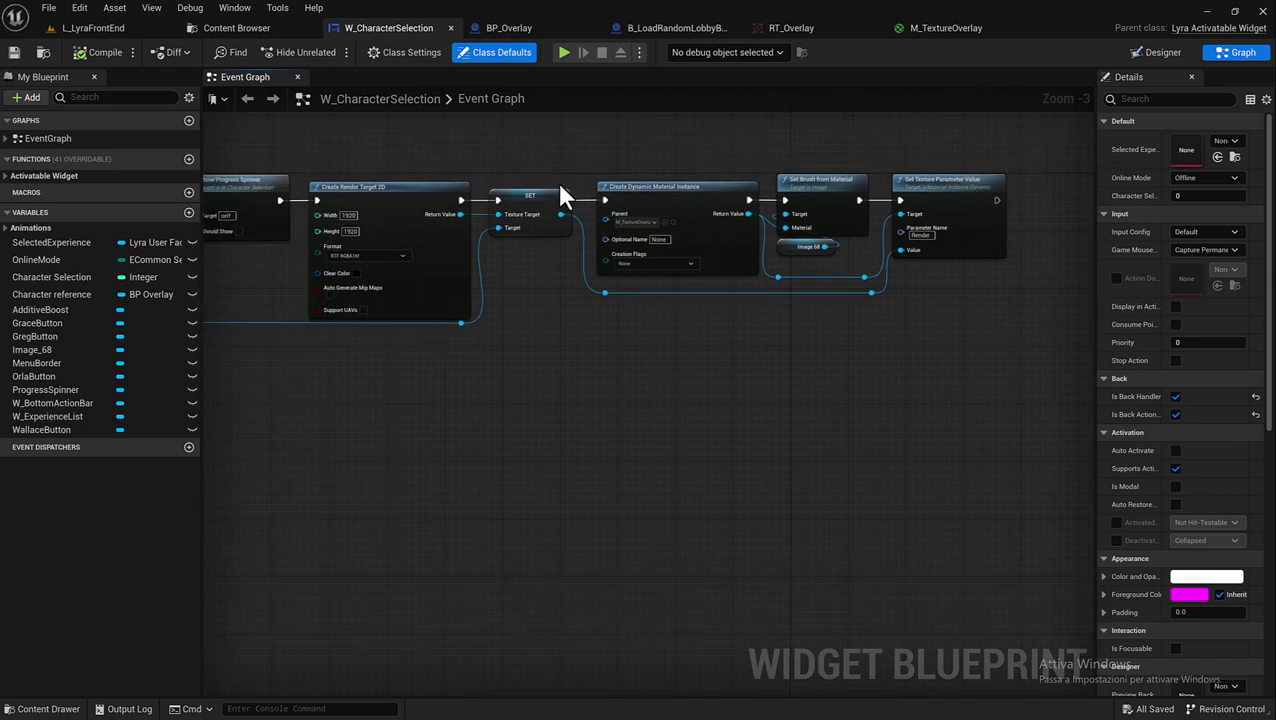
scroll(581, 276, down, 3)
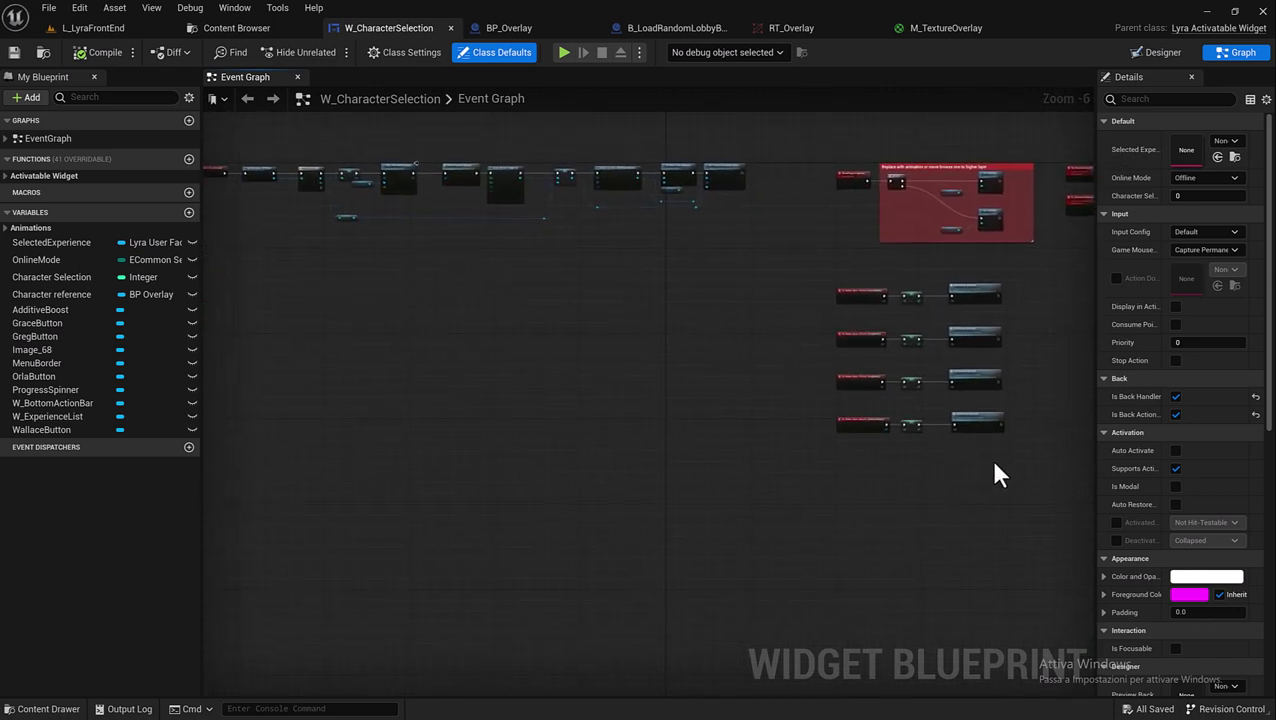
drag(863, 373, 171, 288)
right_drag(400, 300, 610, 320)
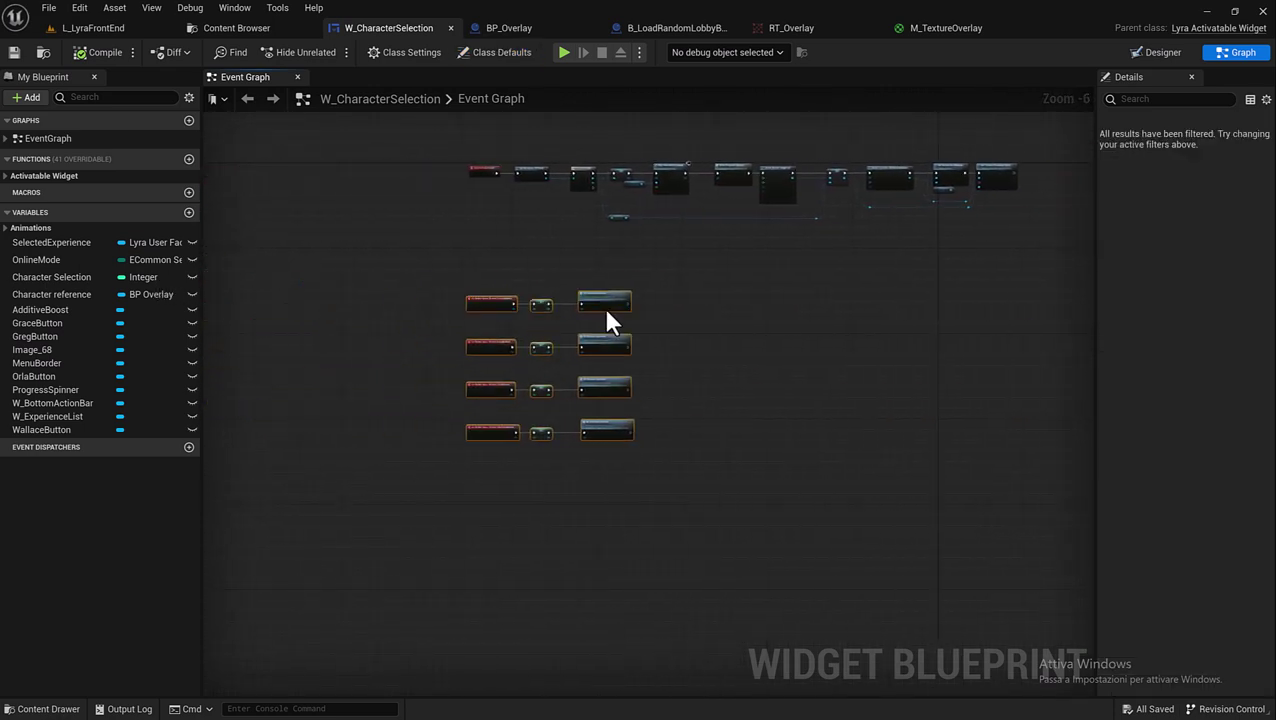
drag(491, 298, 488, 255)
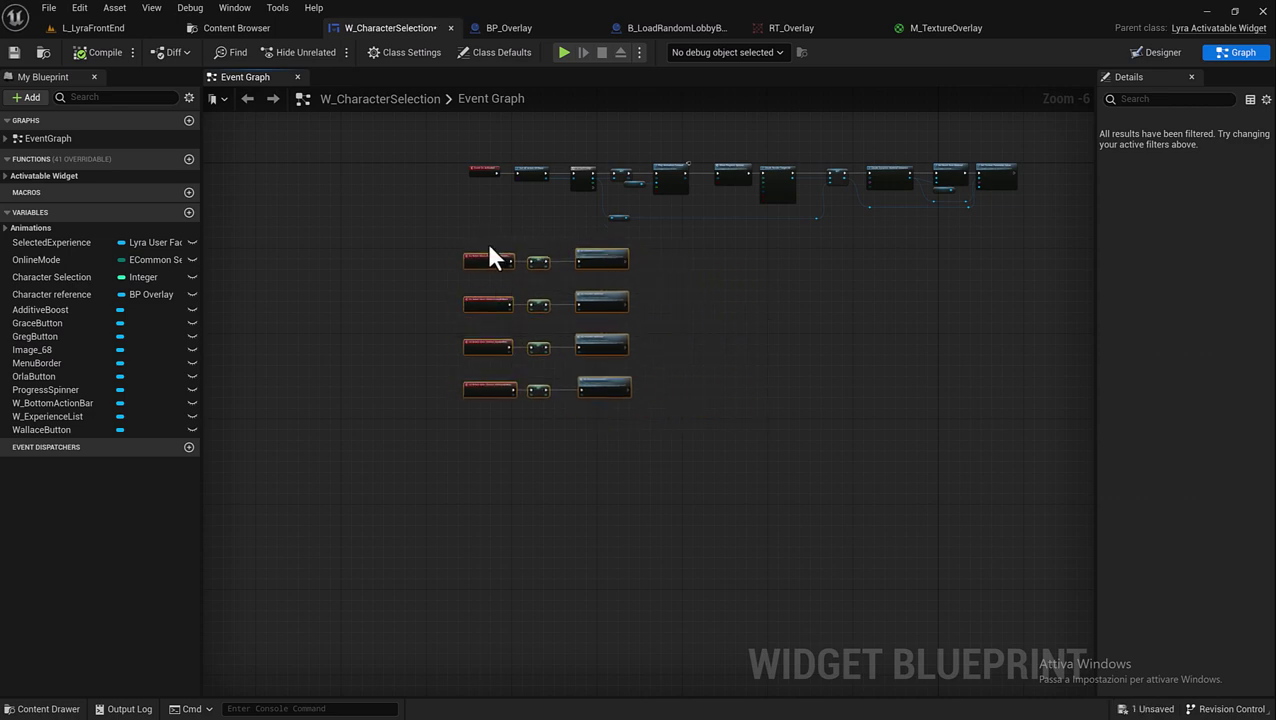
scroll(488, 255, up, 4)
- Check the GraceButton variable's details and select the Grace row's SET and SR Charcter Selected nodes
click(38, 325)
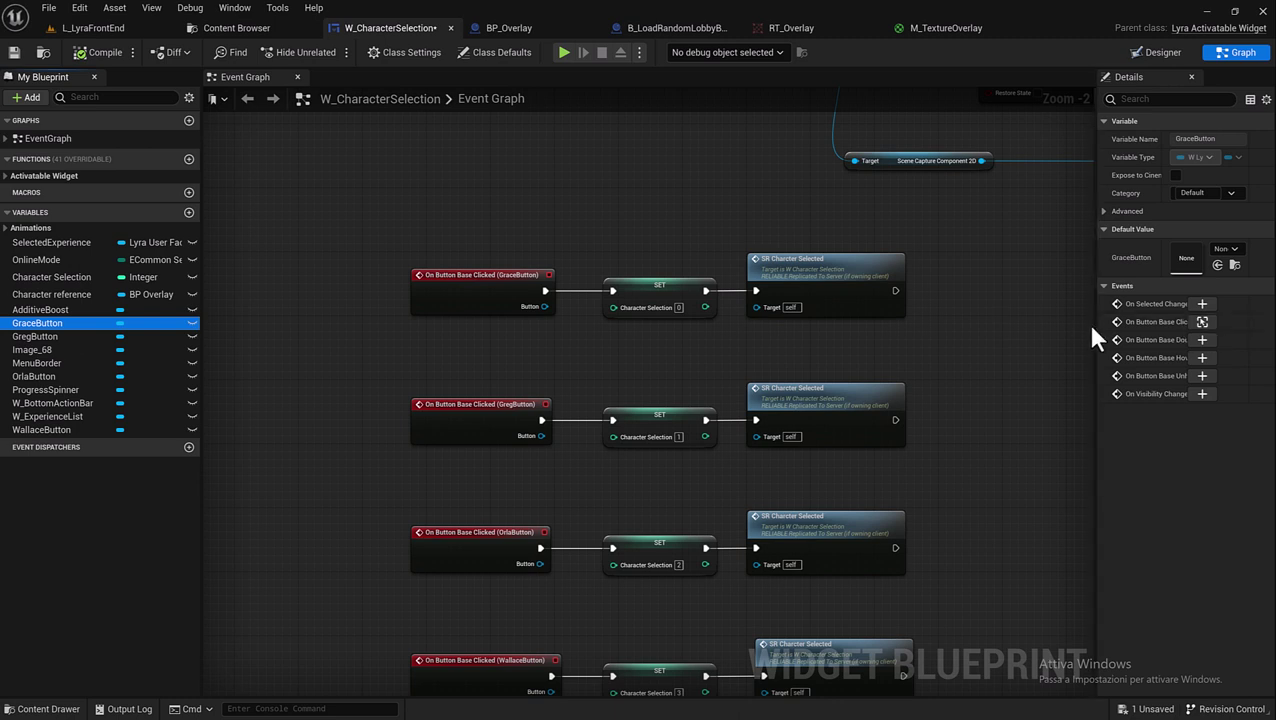
right_drag(591, 266, 455, 238)
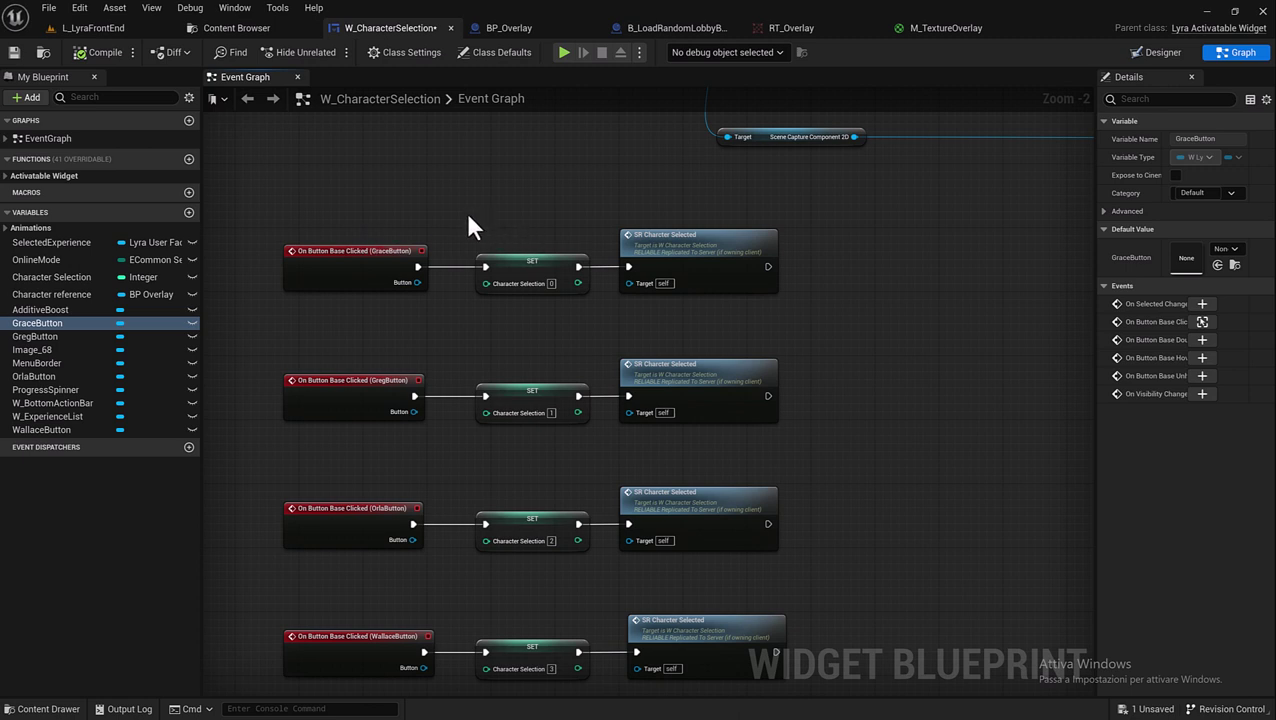
drag(470, 226, 786, 294)
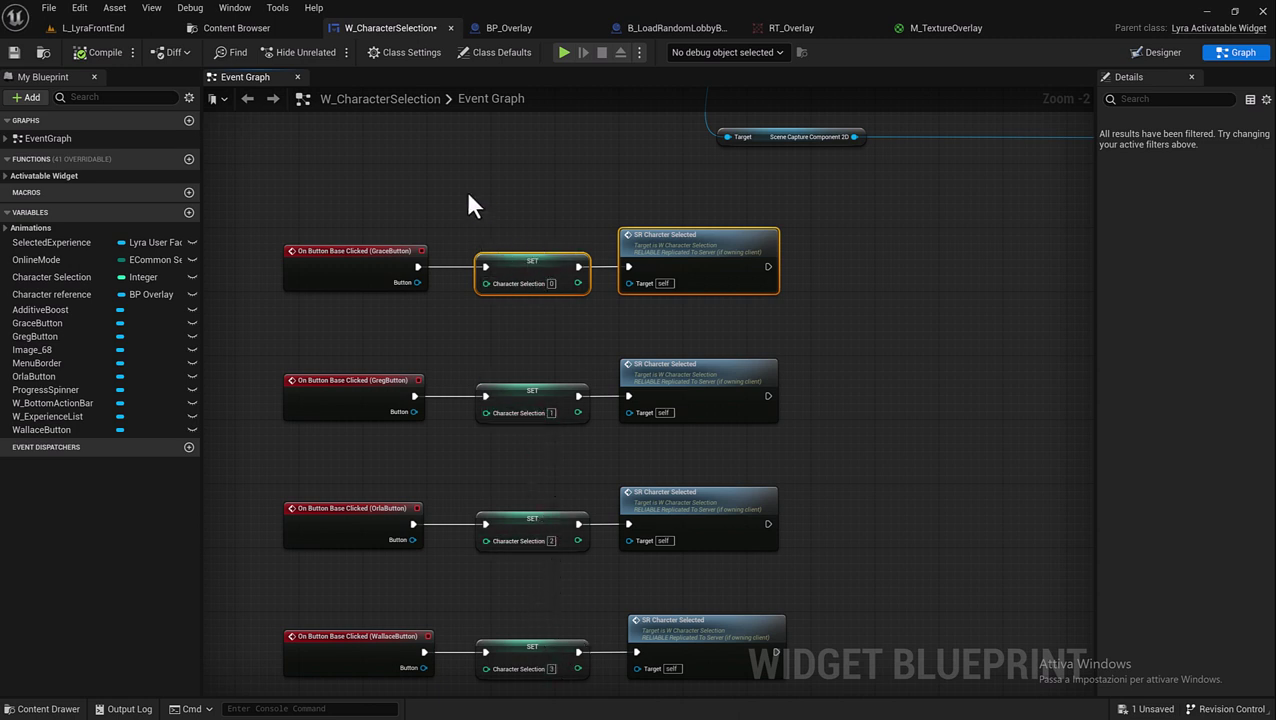
- Move the SET Character Selection and character-selected nodes of all four events further right
scroll(432, 180, down, 1)
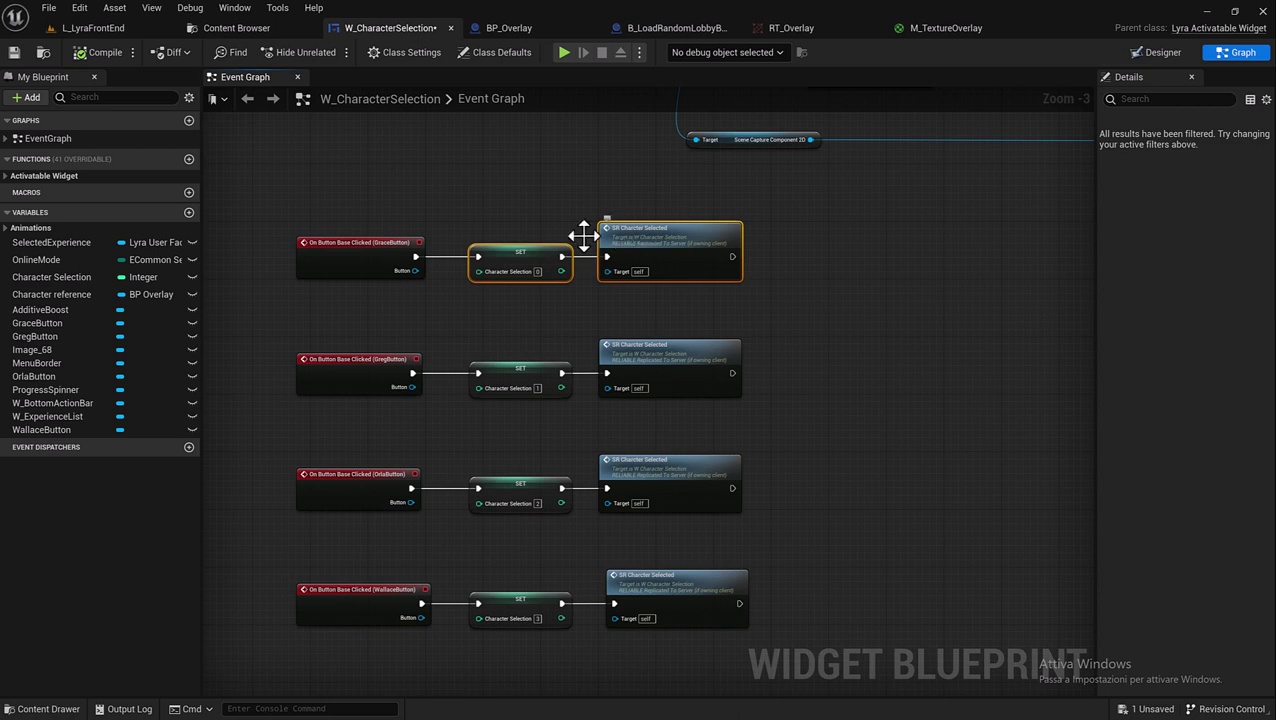
mouse_move(492, 200)
mouse_down()
mouse_move(710, 598)
mouse_move(933, 598)
mouse_up()
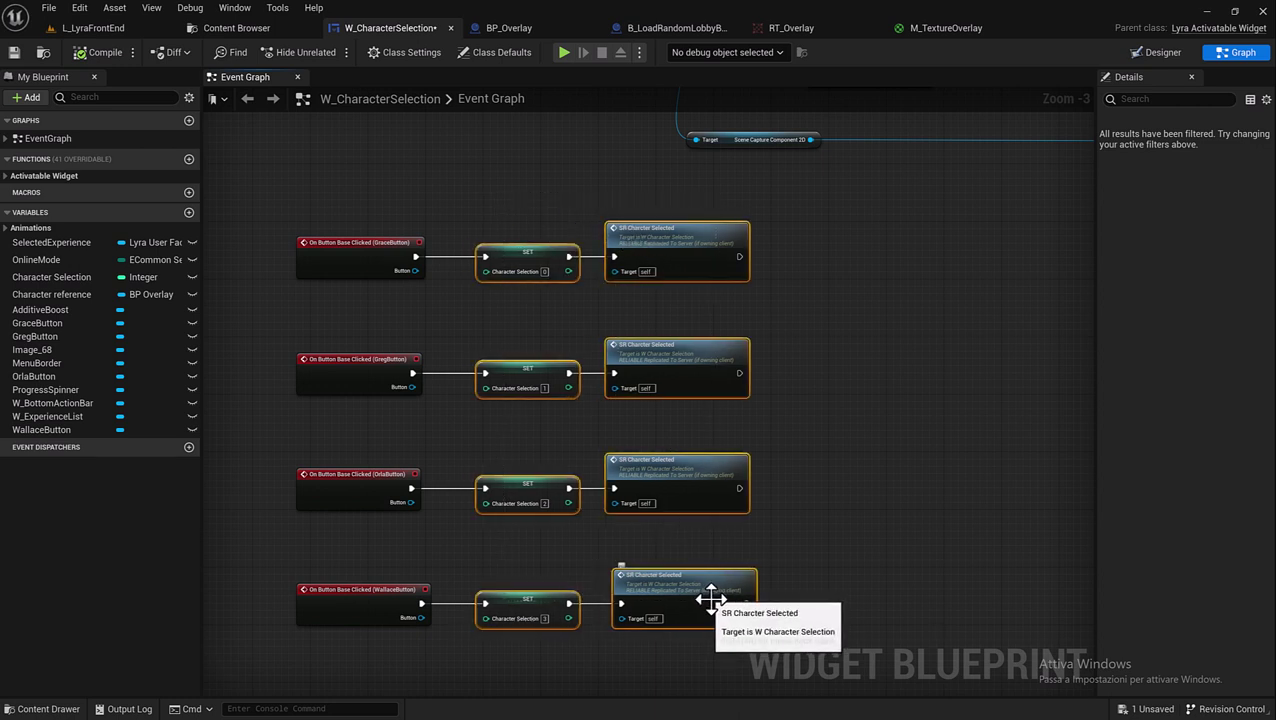
drag(710, 598, 969, 598)
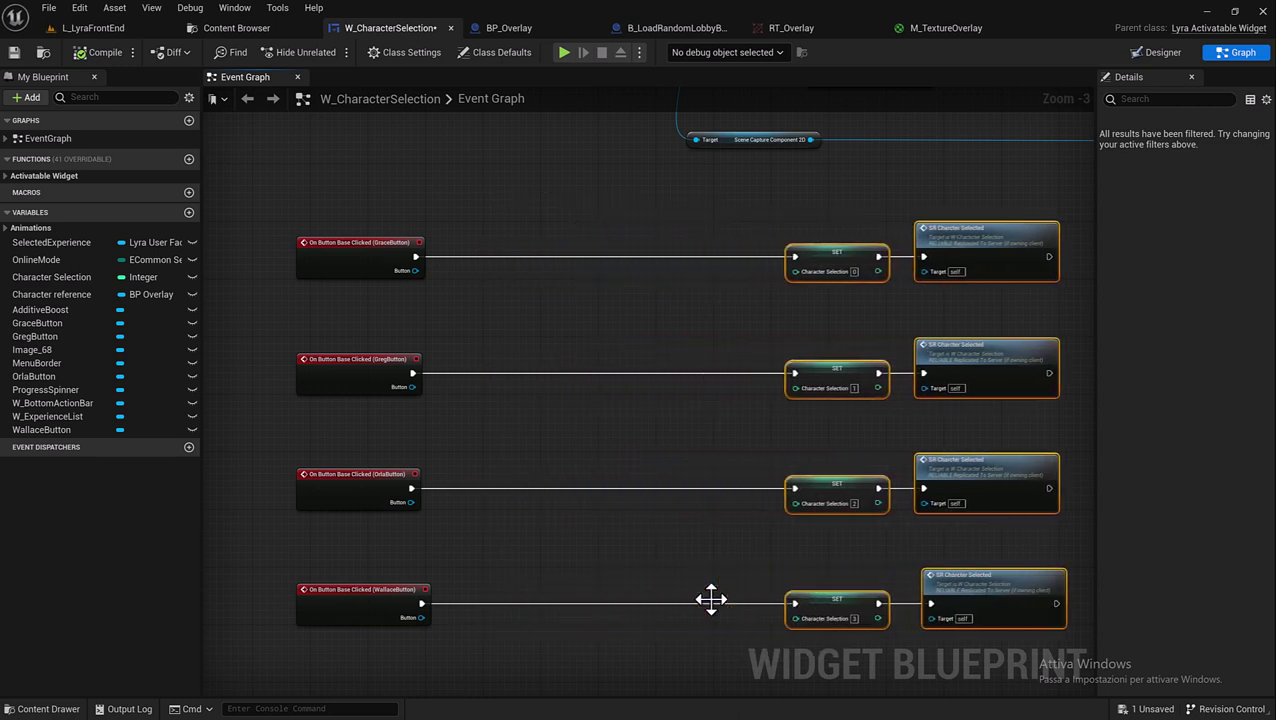
drag(710, 598, 835, 598)
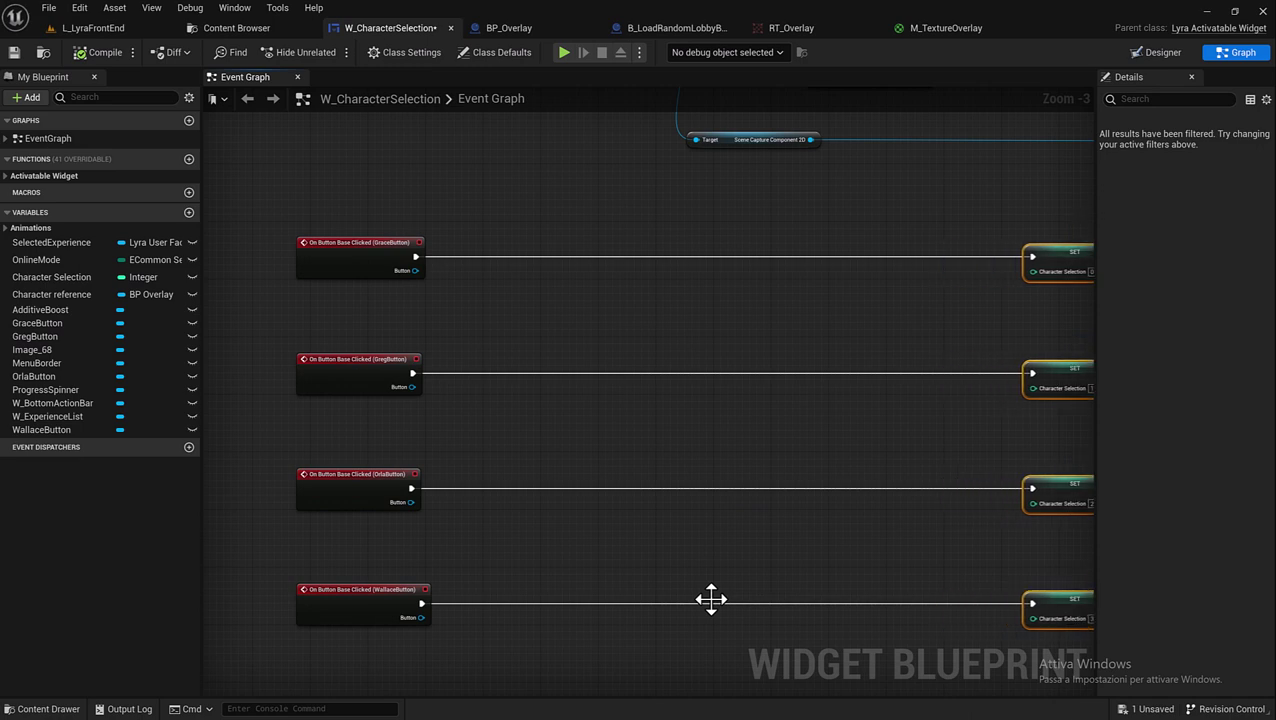
drag(710, 598, 722, 598)
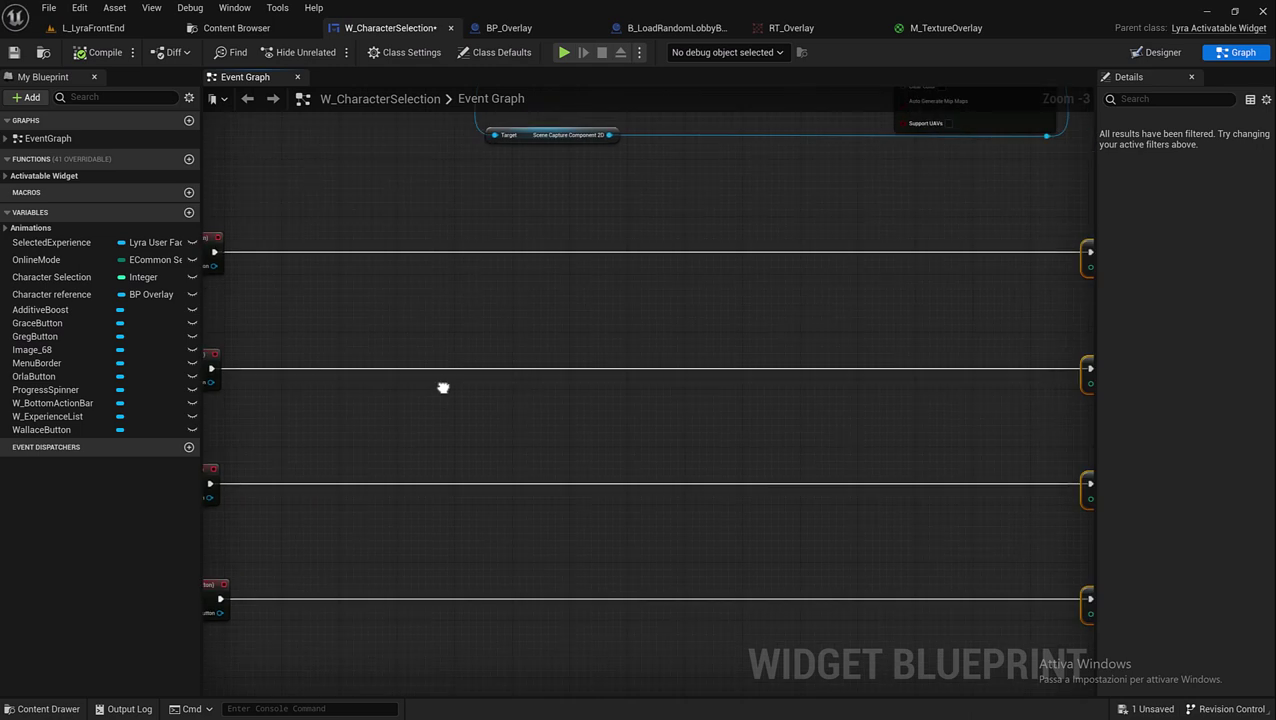
scroll(630, 395, down, 3)
scroll(528, 366, up, 2)
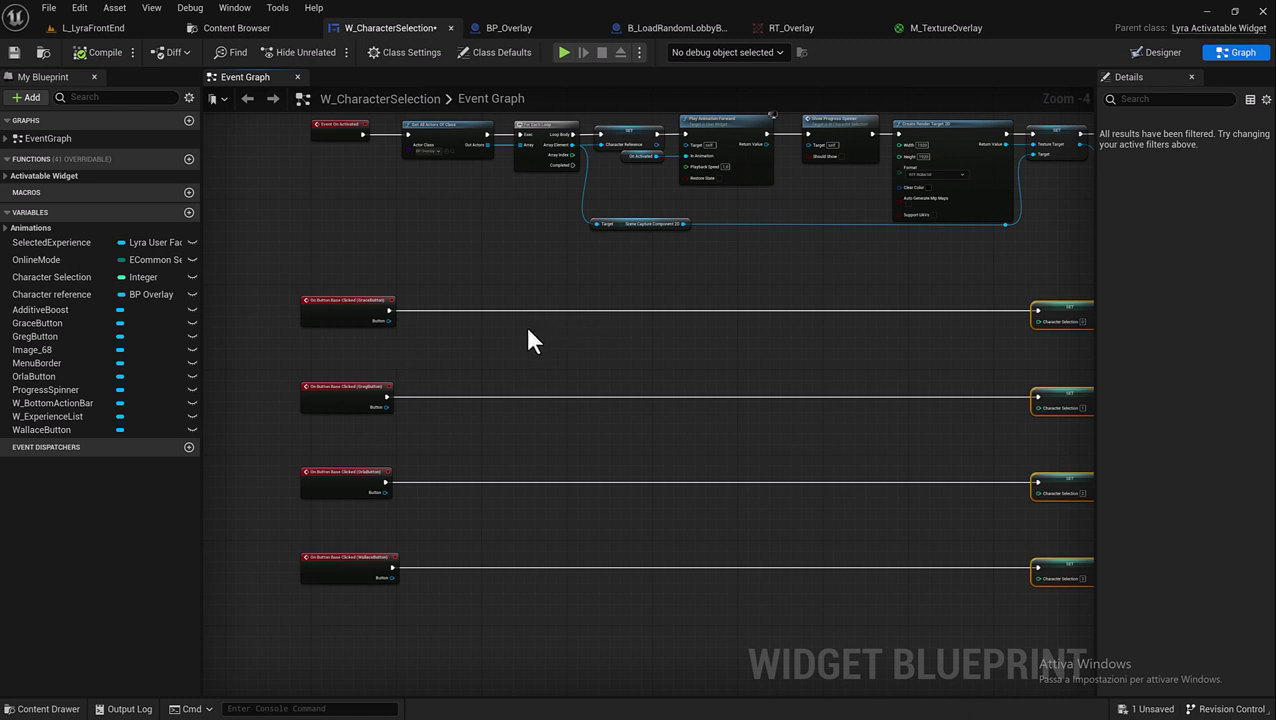
scroll(390, 289, up, 1)
scroll(391, 294, up, 1)
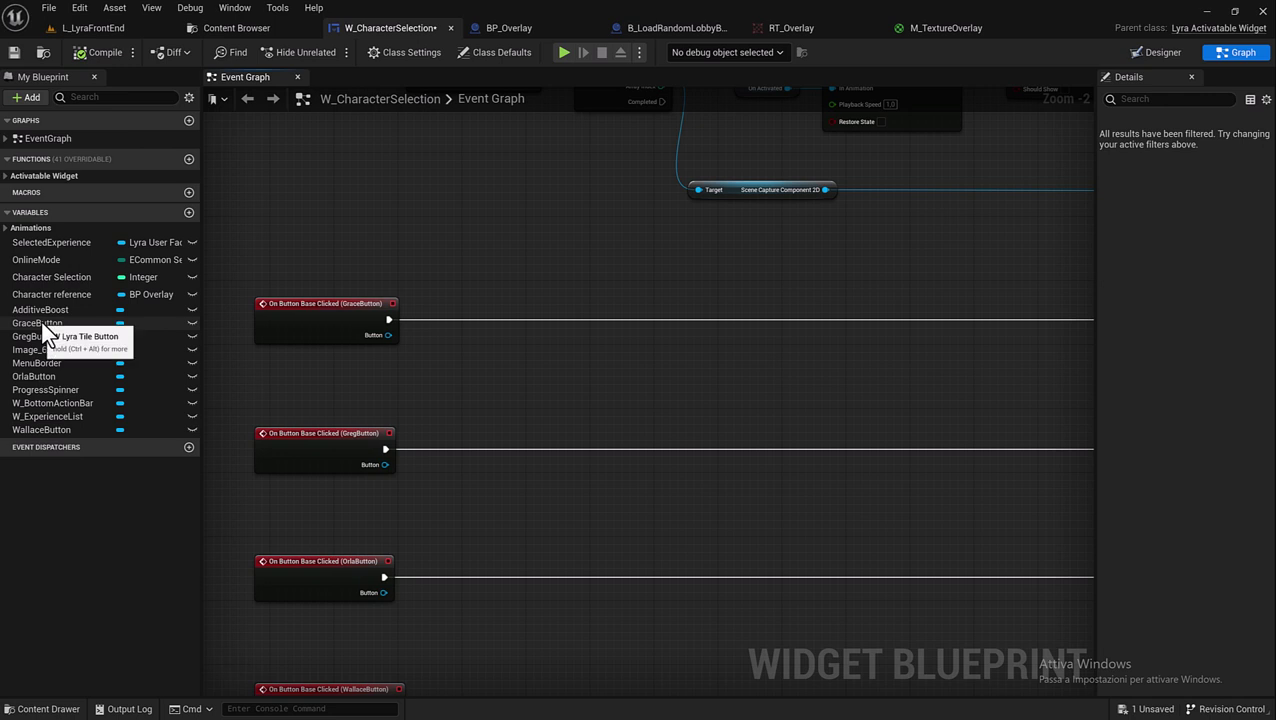
- Add Grace, Greg, Orla and Wallace Button reference nodes to the event graph
drag(44, 326, 315, 368)
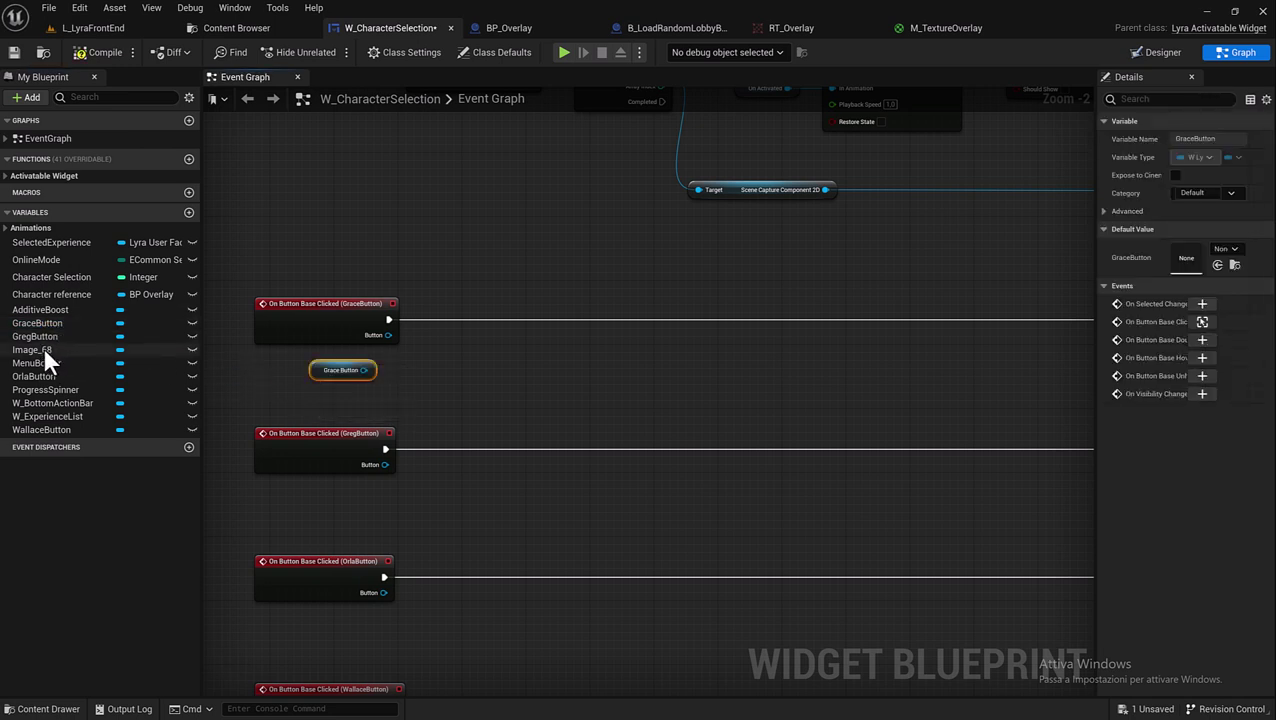
ctrl+drag(36, 336, 449, 378)
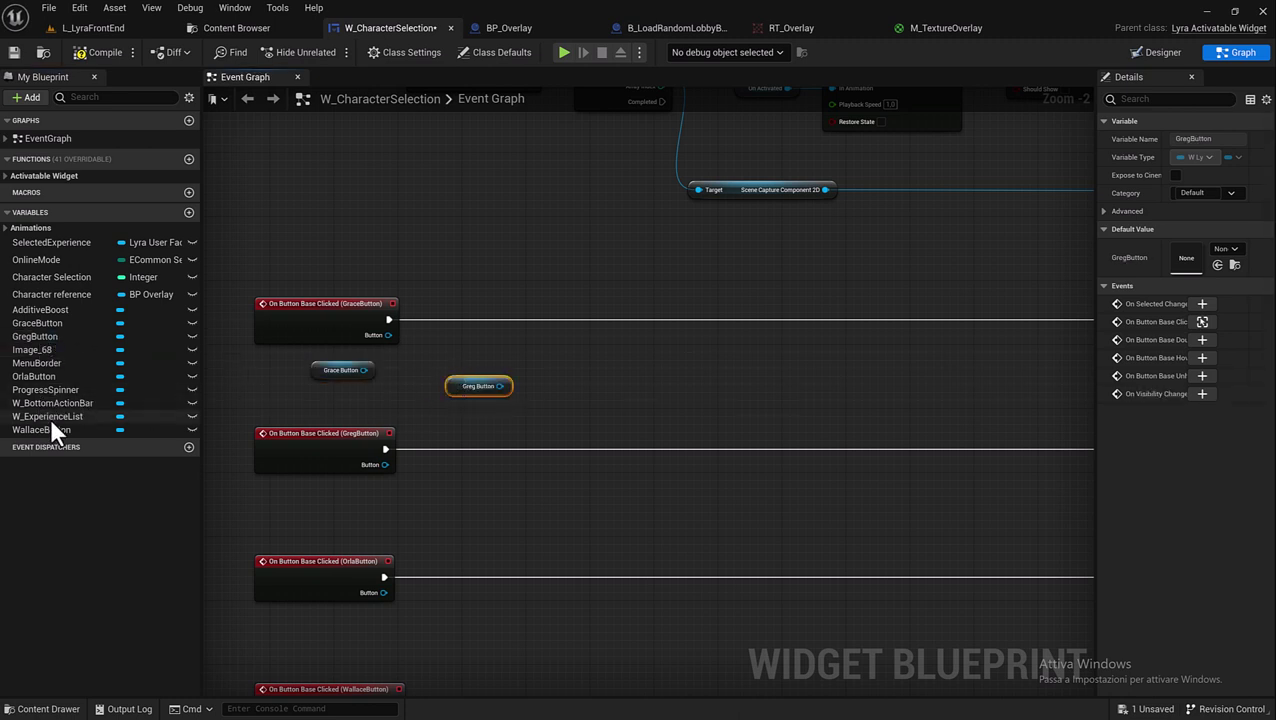
ctrl+drag(34, 376, 423, 492)
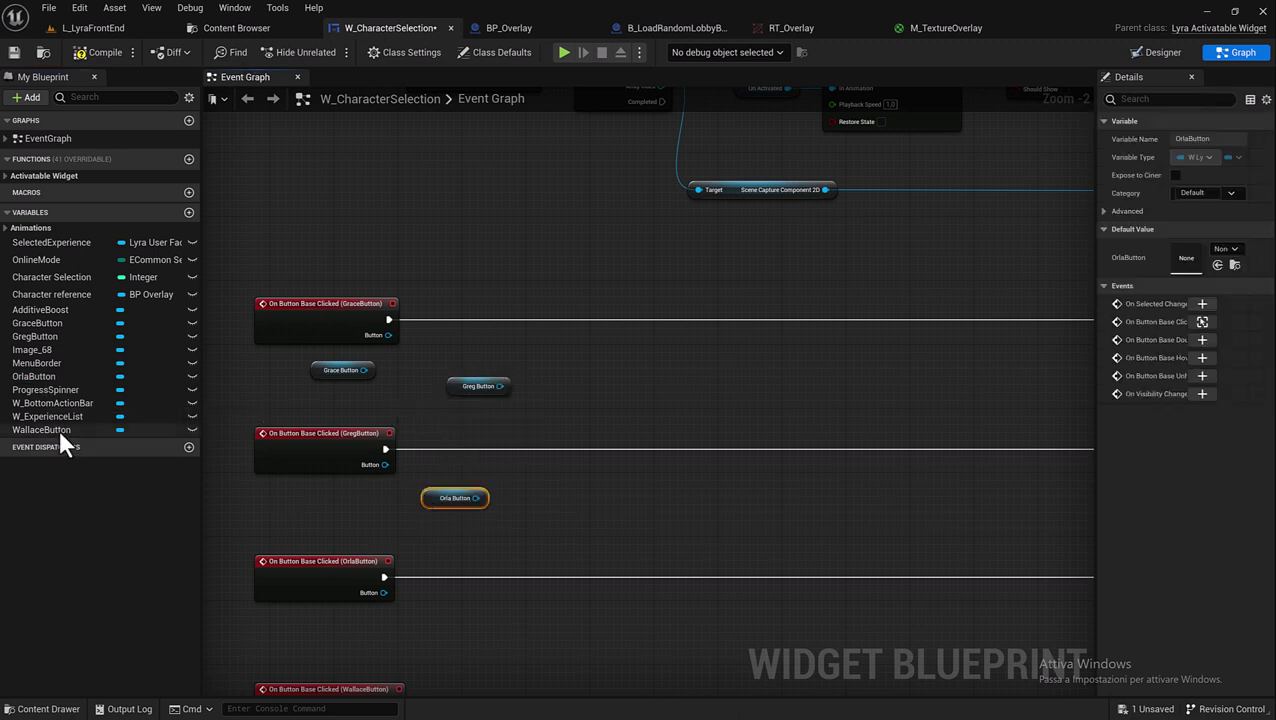
mouse_move(41, 430)
ctrl+mouse_down()
mouse_move(528, 458)
mouse_move(602, 384)
ctrl+mouse_up()
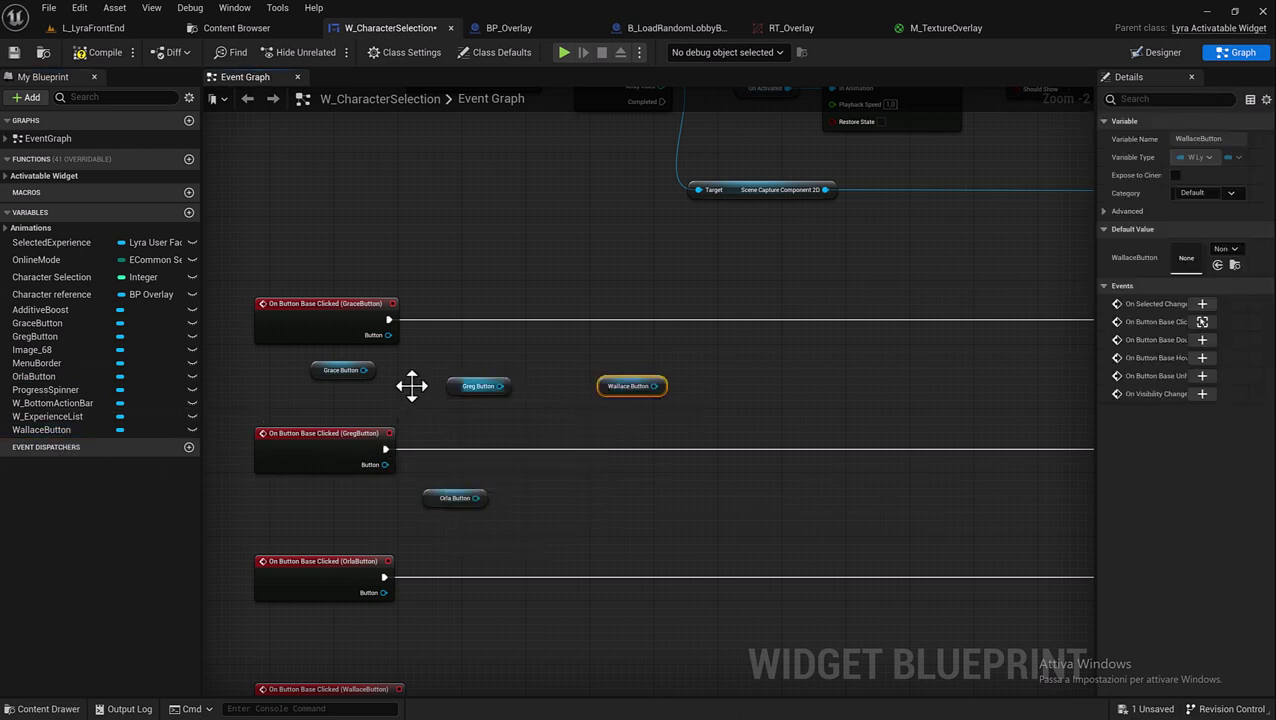
- Add a Set Is Disabled node from Grace Button and space out the other button references
drag(364, 371, 437, 333)
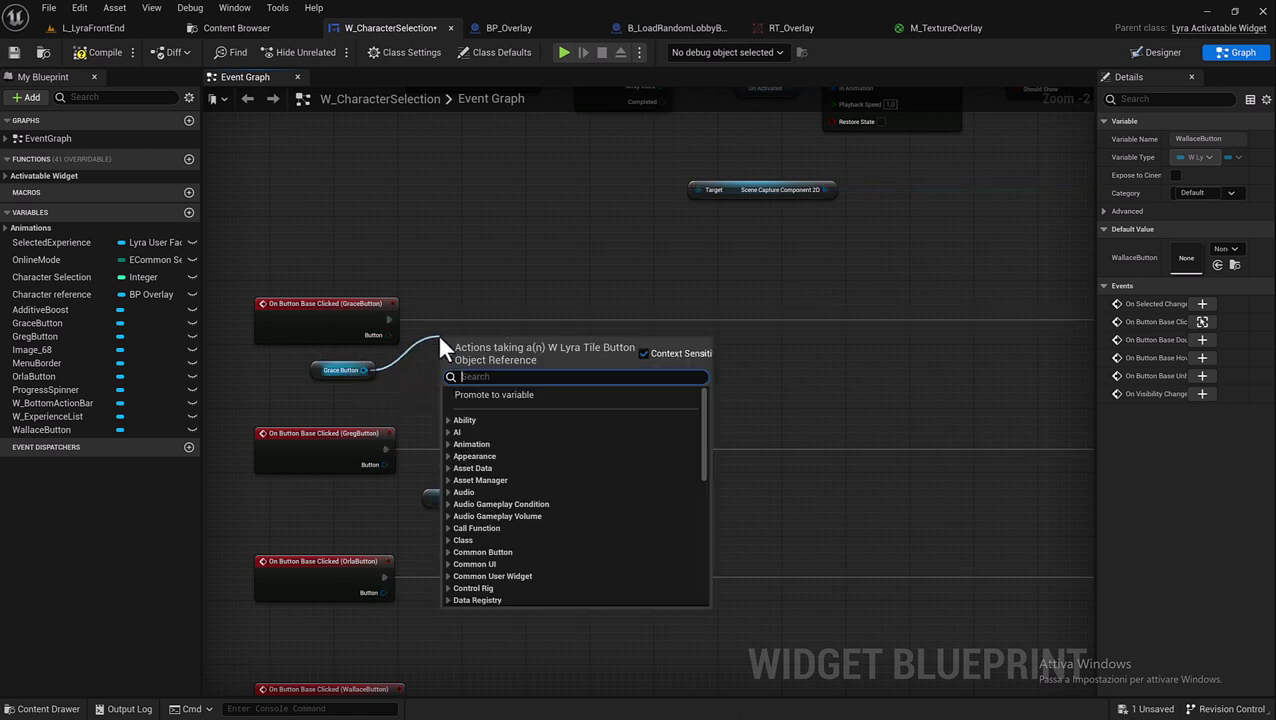
text(is dis)
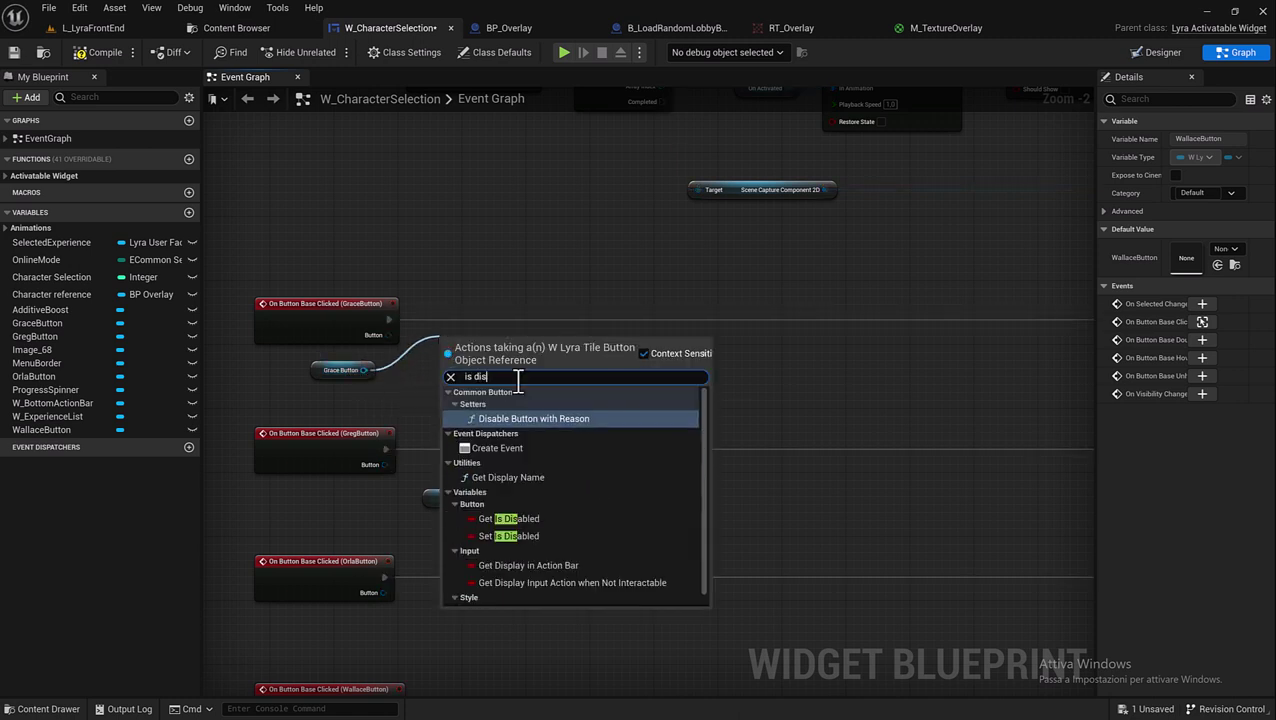
text(able)
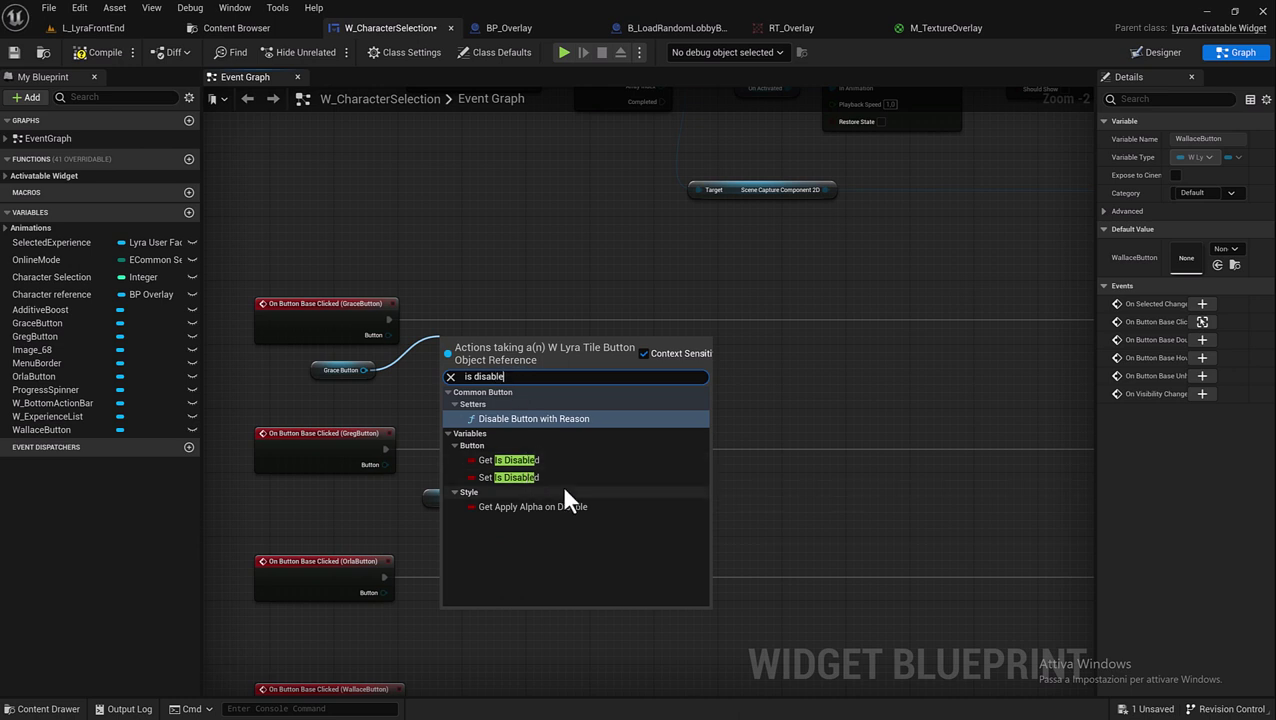
click(512, 478)
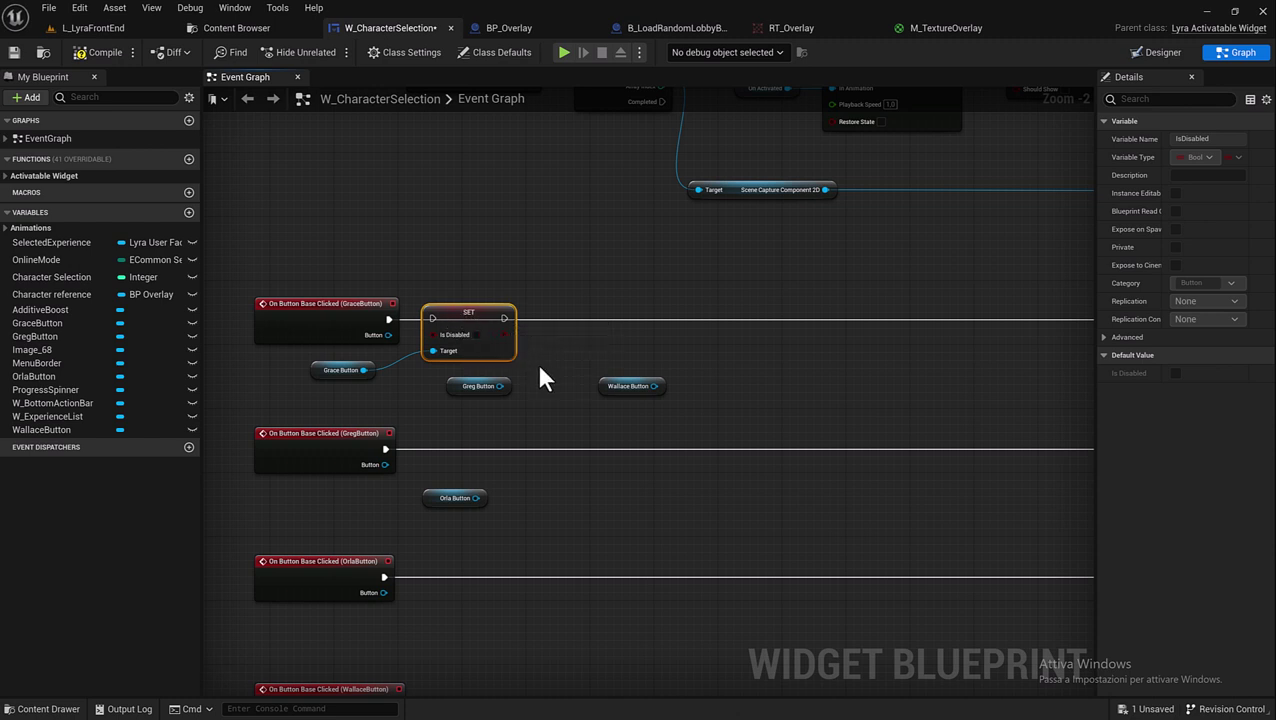
drag(462, 390, 940, 396)
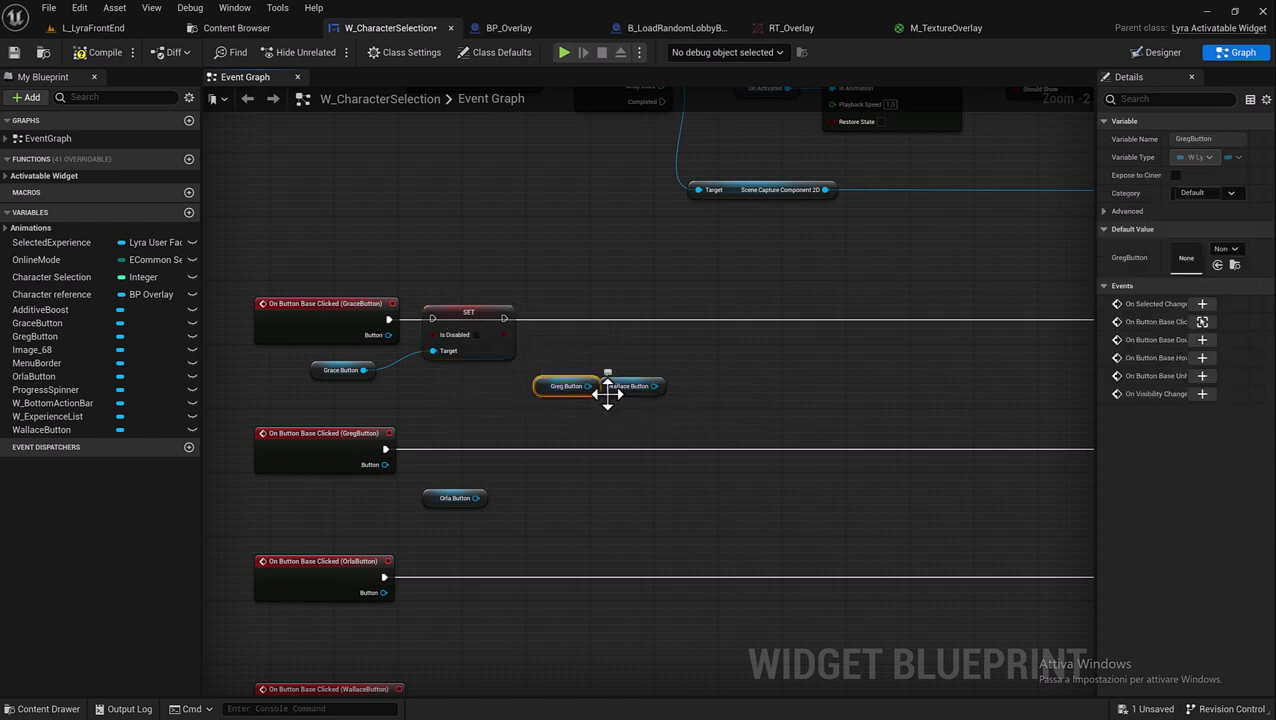
mouse_move(436, 502)
mouse_down()
mouse_move(727, 406)
mouse_move(711, 395)
mouse_up()
- Duplicate the Set Is Disabled node and line the copies up after Grace's click event
click(495, 321)
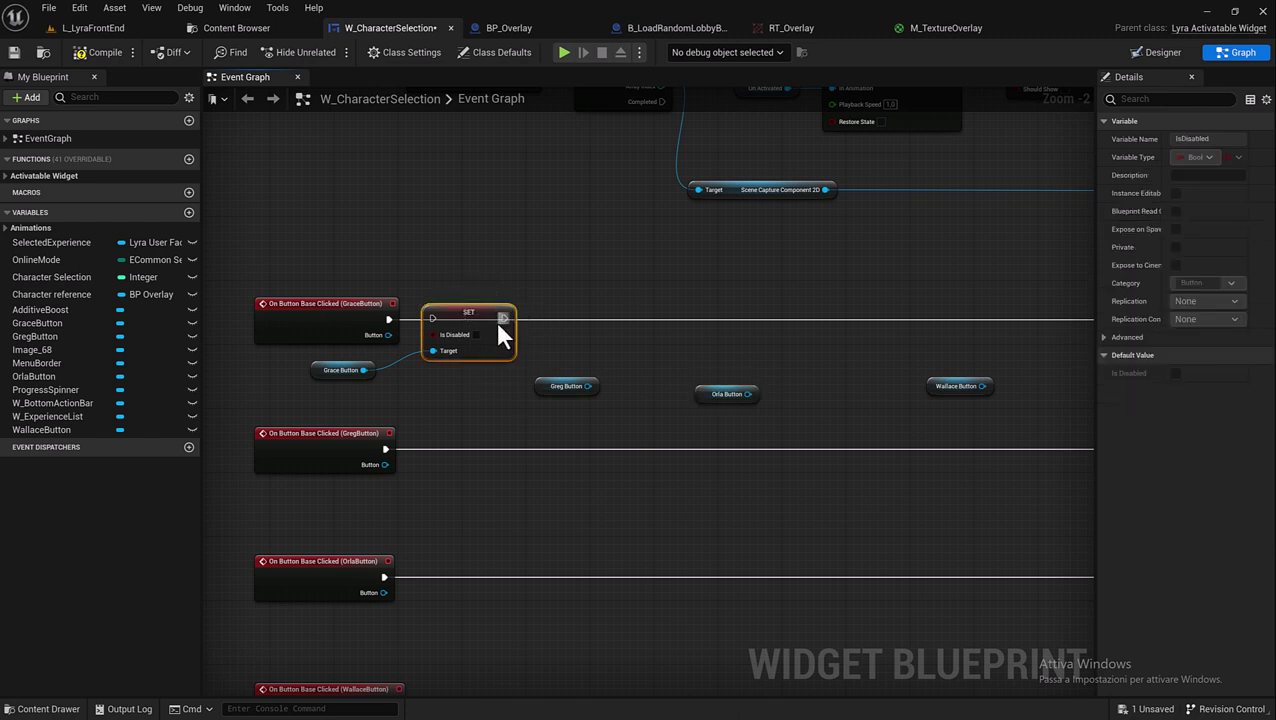
key(ctrl+c)
key(ctrl+v)
key(ctrl+v)
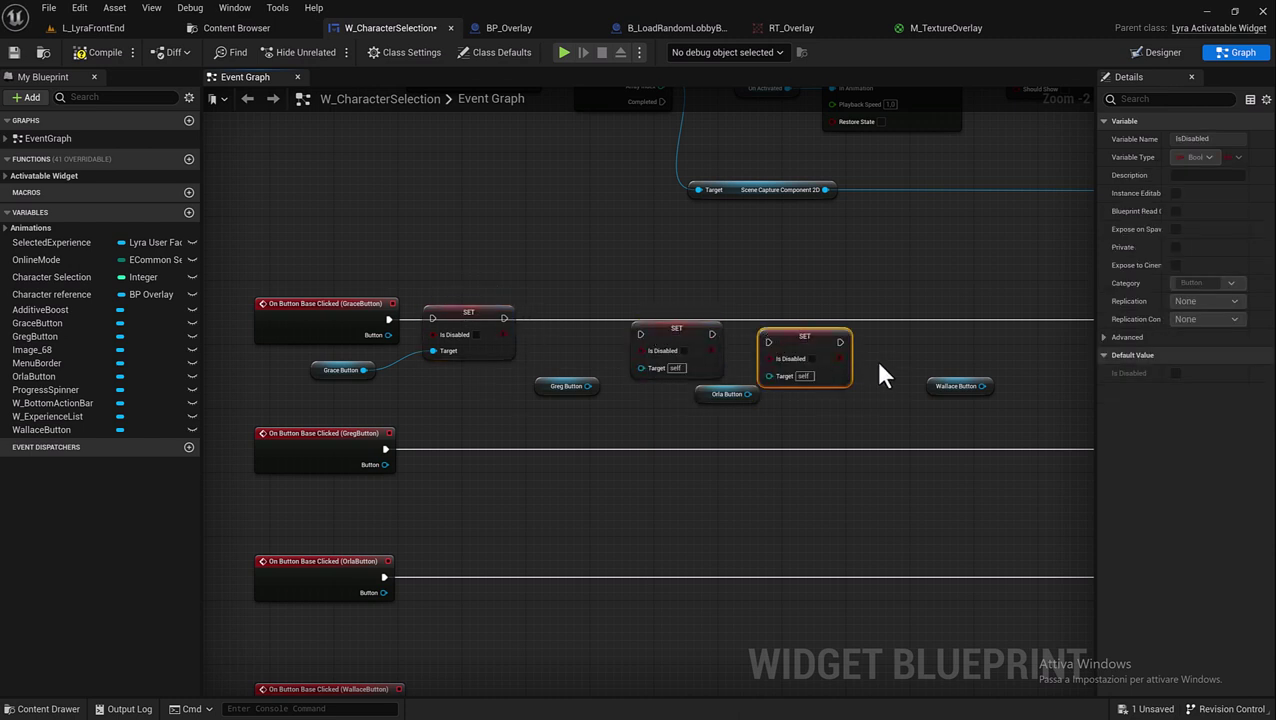
key(ctrl+v)
drag(690, 335, 602, 323)
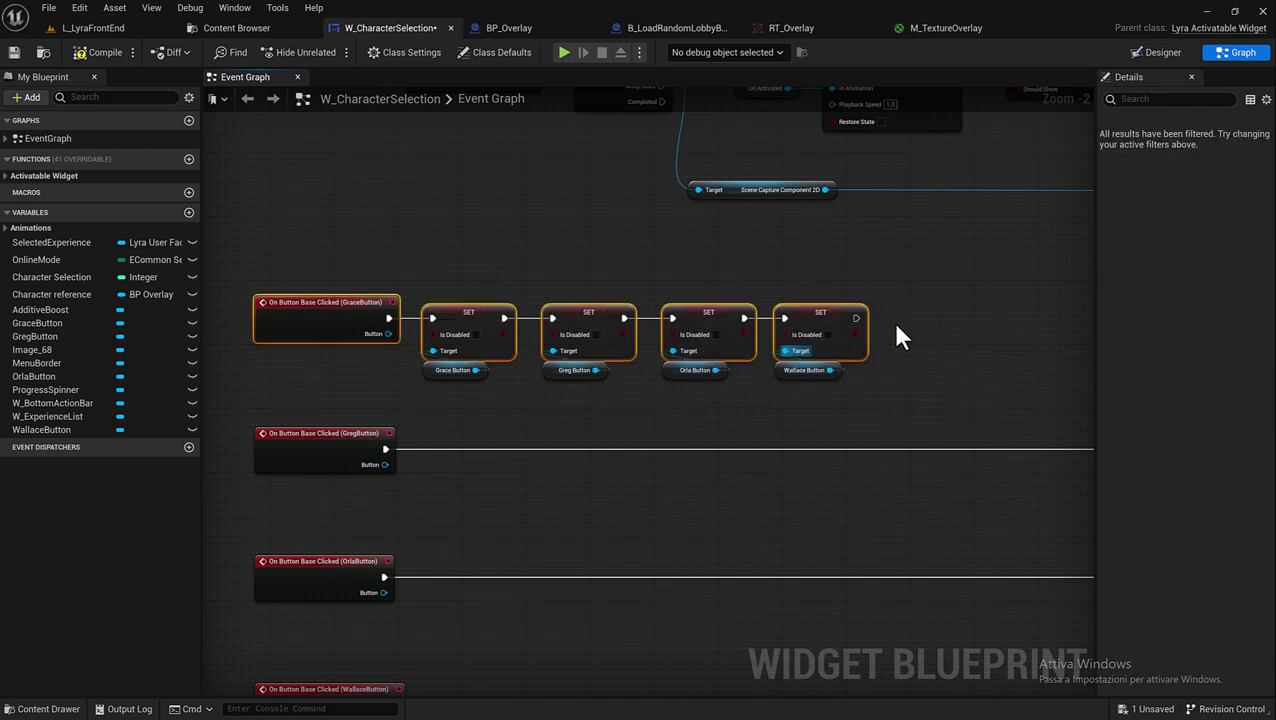
right_drag(953, 398, 886, 364)
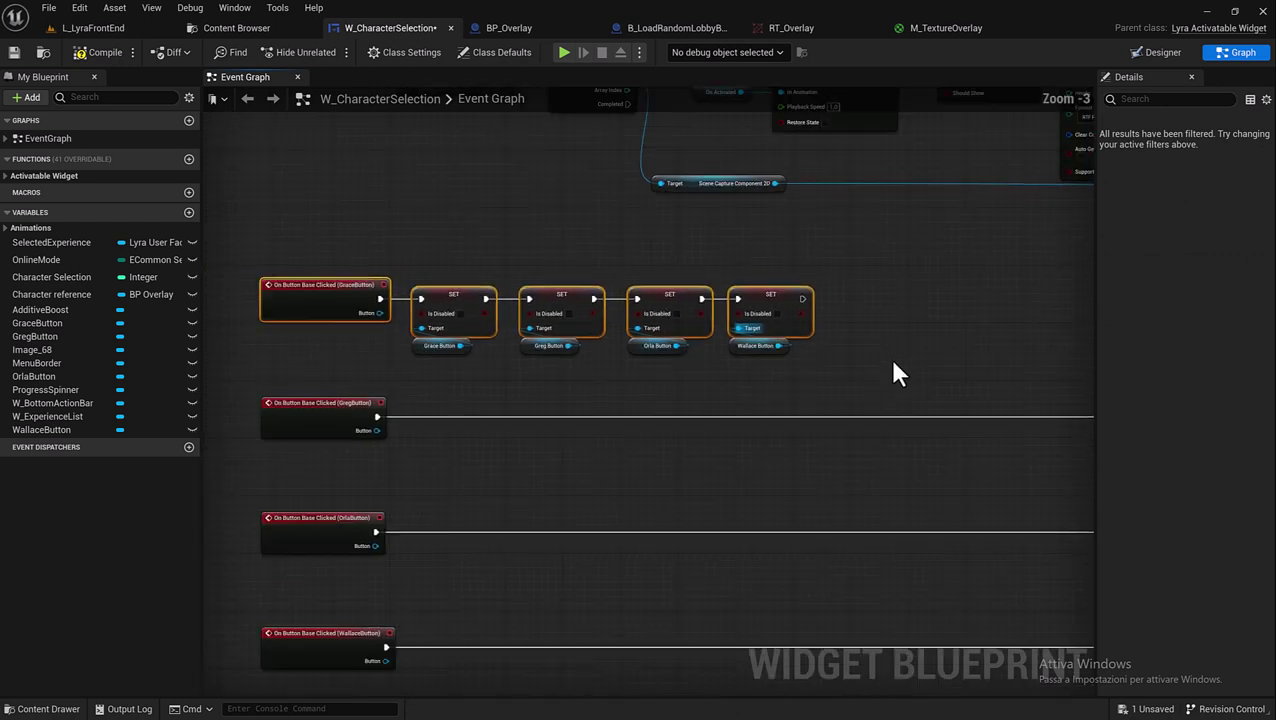
scroll(333, 309, up, 2)
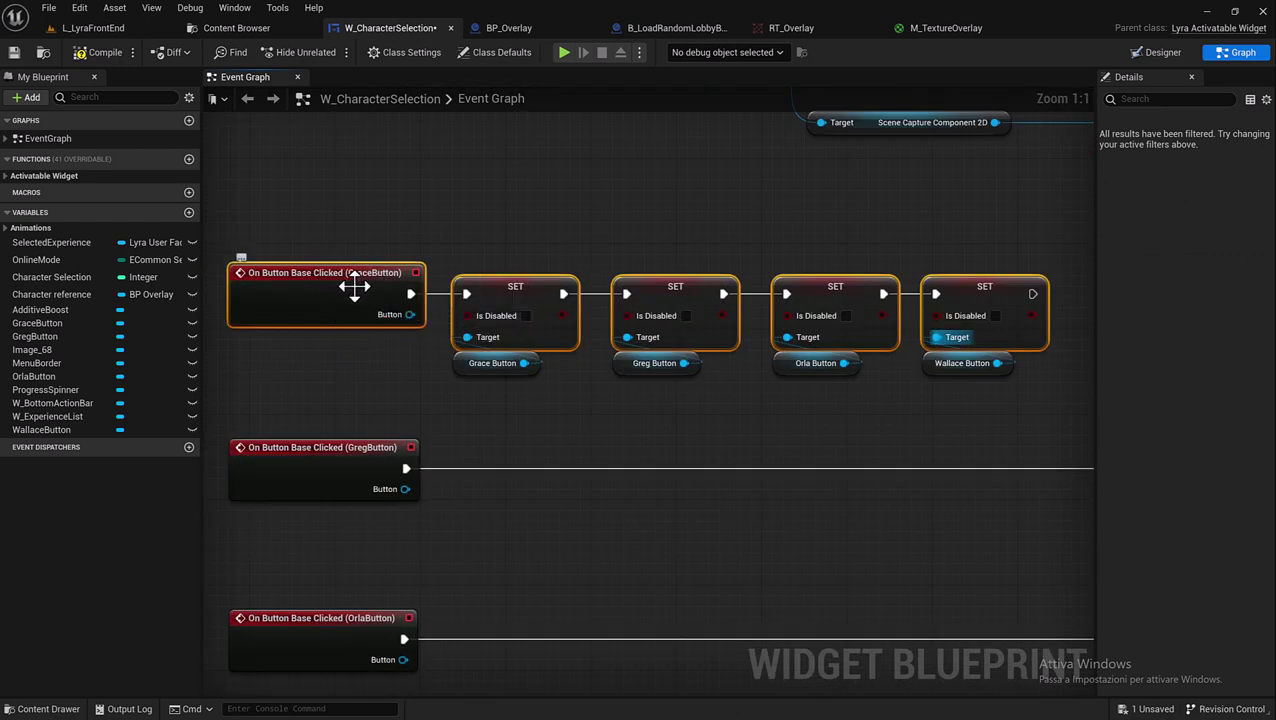
right_drag(388, 370, 316, 393)
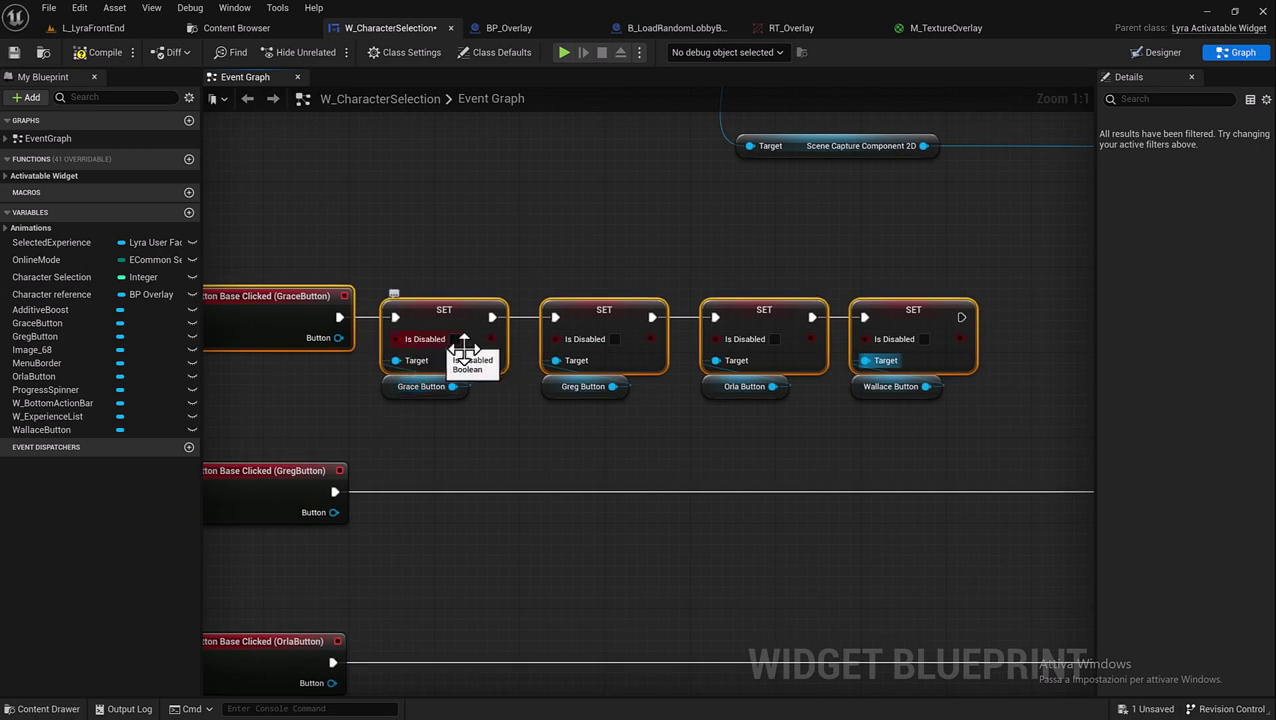
- Tick Is Disabled on the Greg, Orla and Wallace Button setters
click(615, 339)
click(774, 339)
right_drag(790, 358, 715, 368)
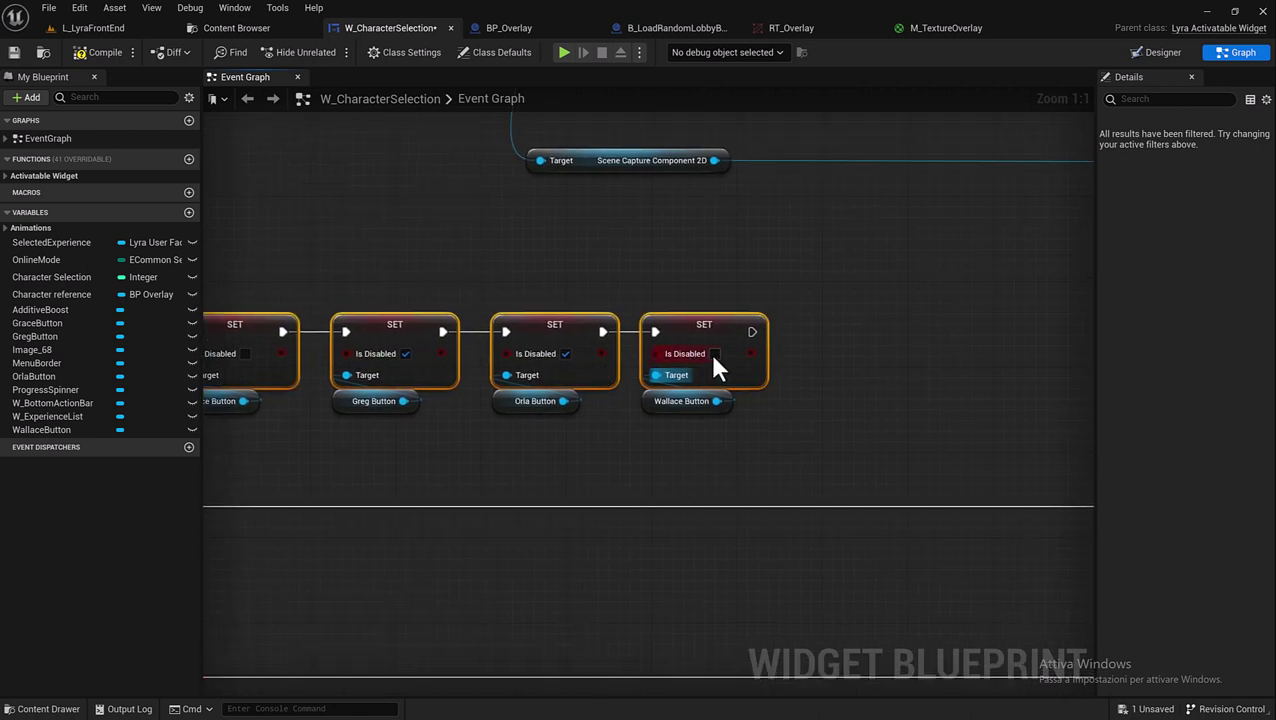
scroll(740, 372, down, 1)
scroll(700, 375, down, 3)
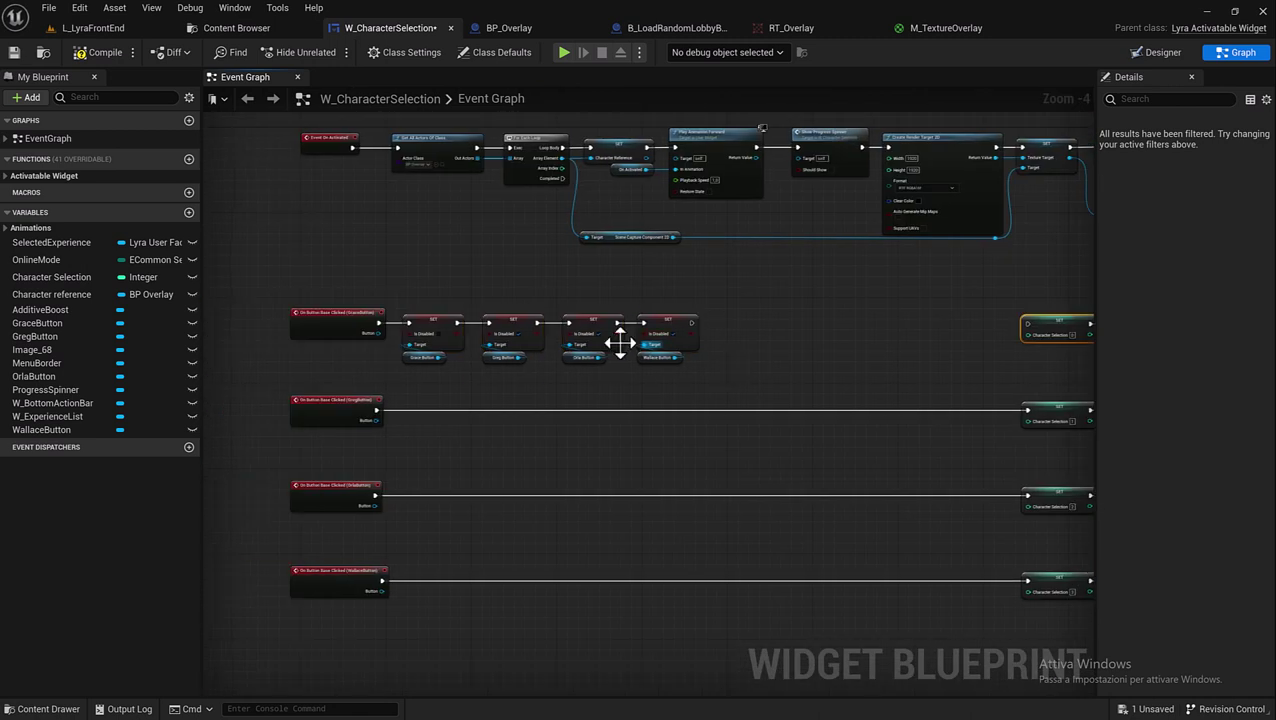
scroll(496, 348, up, 2)
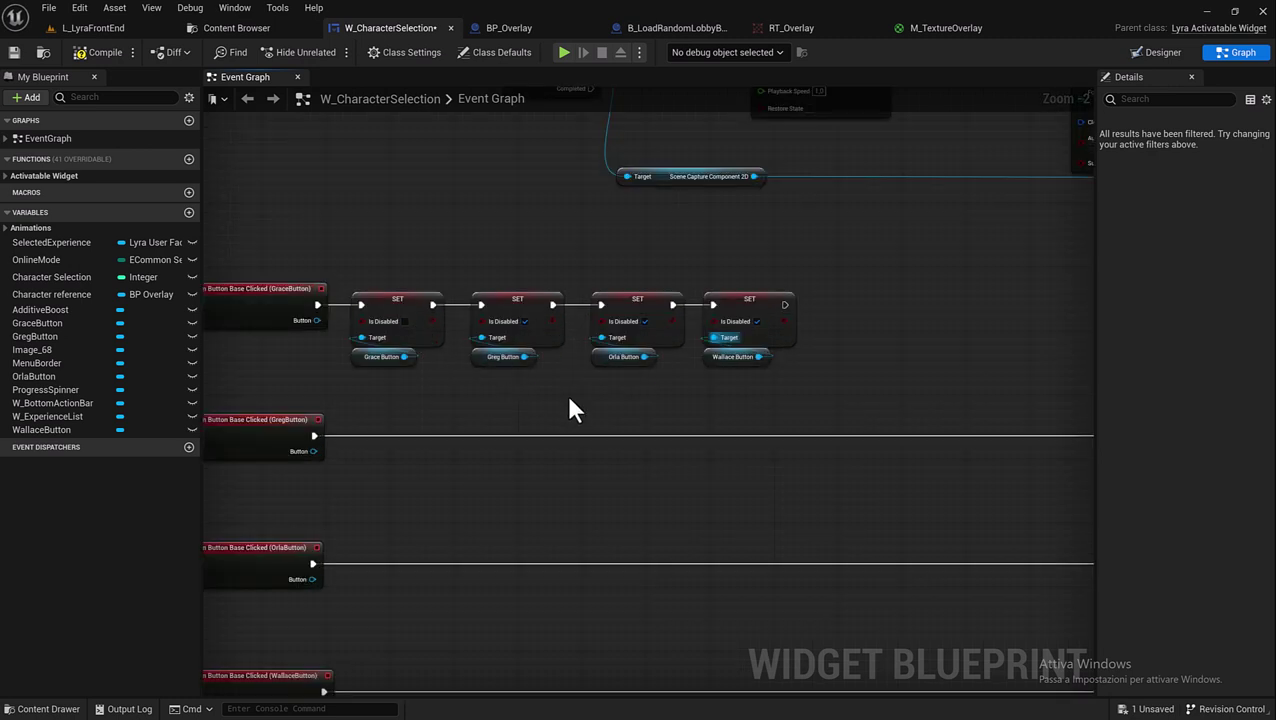
- Copy the row of four SET Is Disabled nodes after the Greg, Orla and Wallace click events
right_drag(569, 408, 633, 332)
mouse_move(444, 210)
mouse_down()
mouse_move(904, 312)
mouse_move(601, 372)
mouse_move(611, 383)
mouse_up()
key(ctrl+c)
key(ctrl+v)
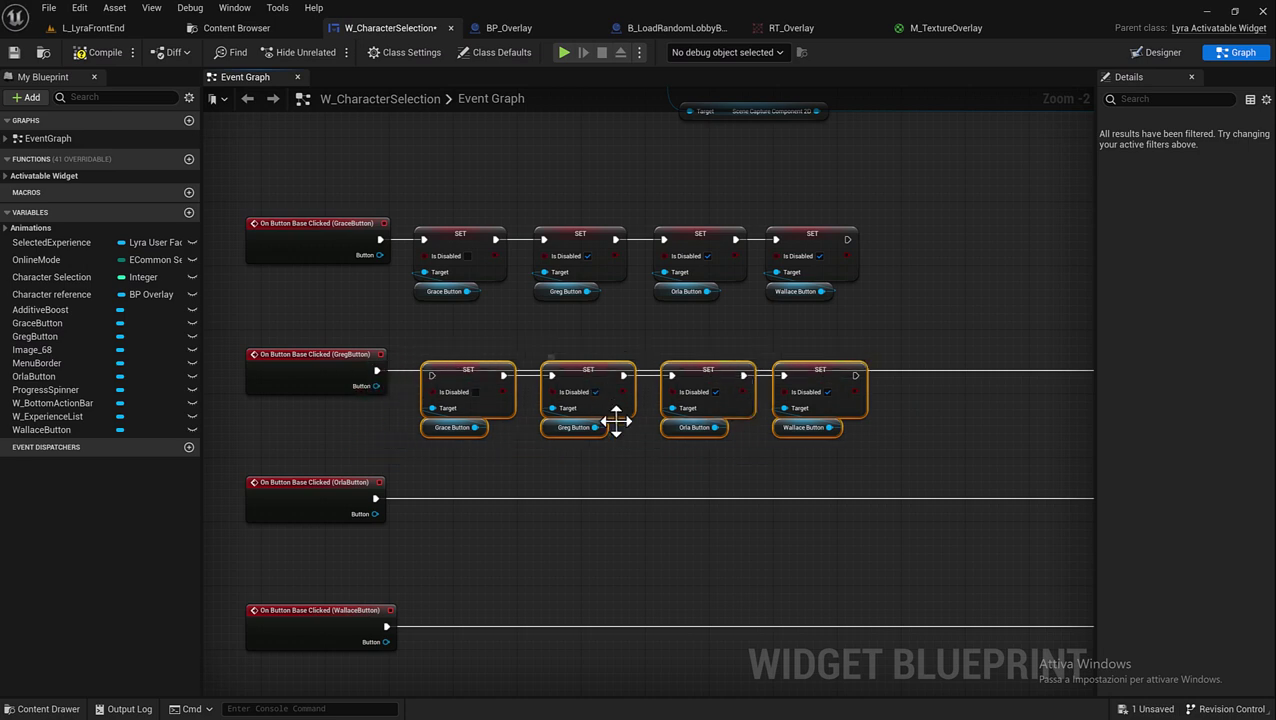
key(ctrl+v)
drag(746, 437, 722, 517)
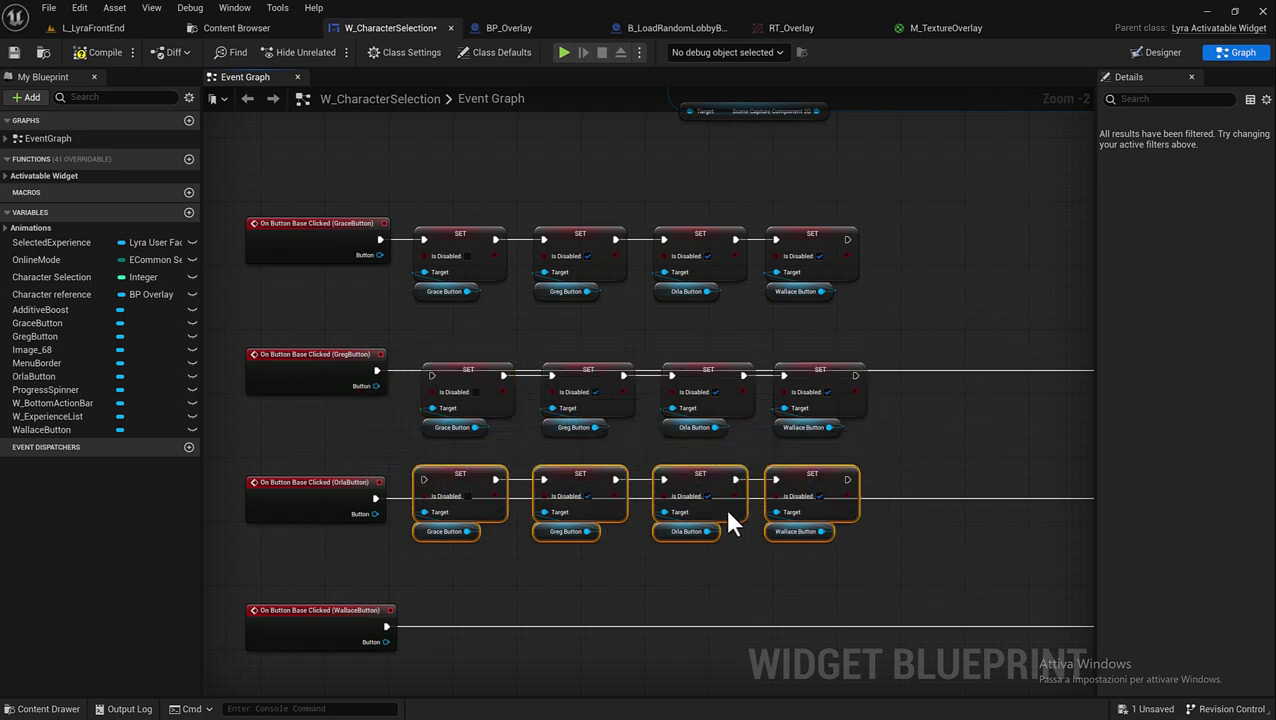
key(ctrl+v)
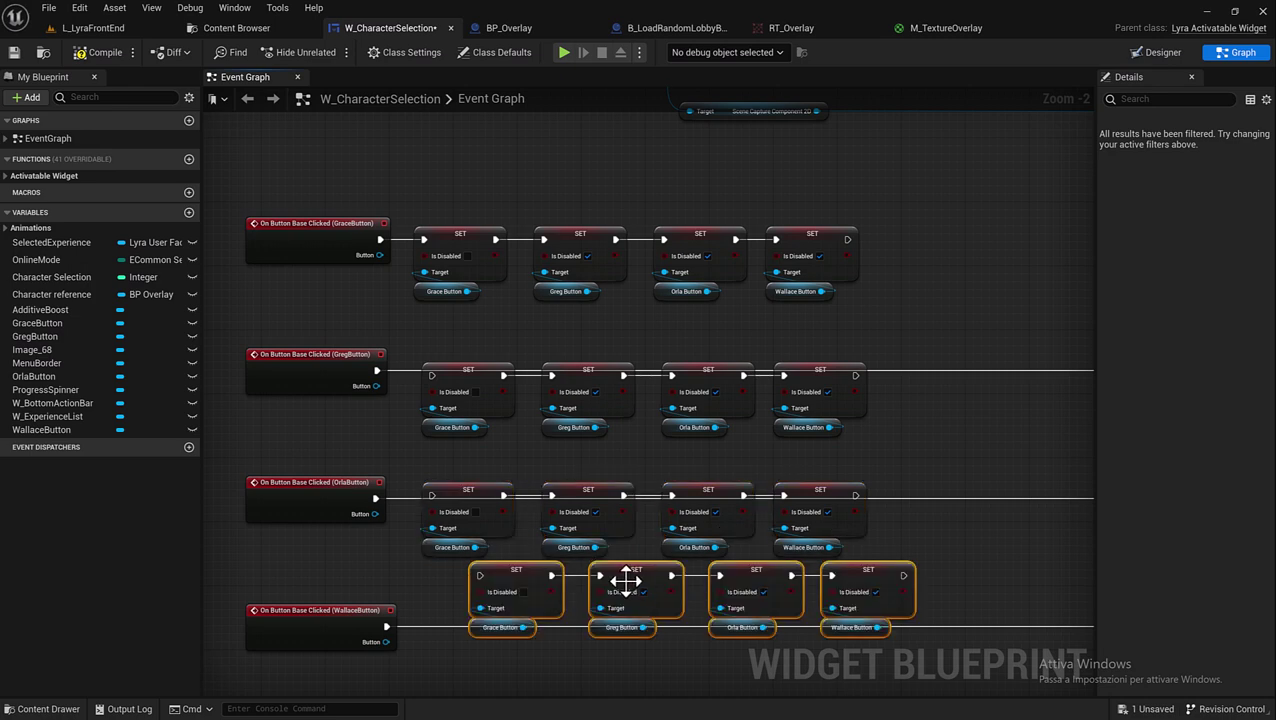
drag(625, 580, 610, 620)
right_drag(517, 384, 511, 287)
scroll(322, 243, up, 1)
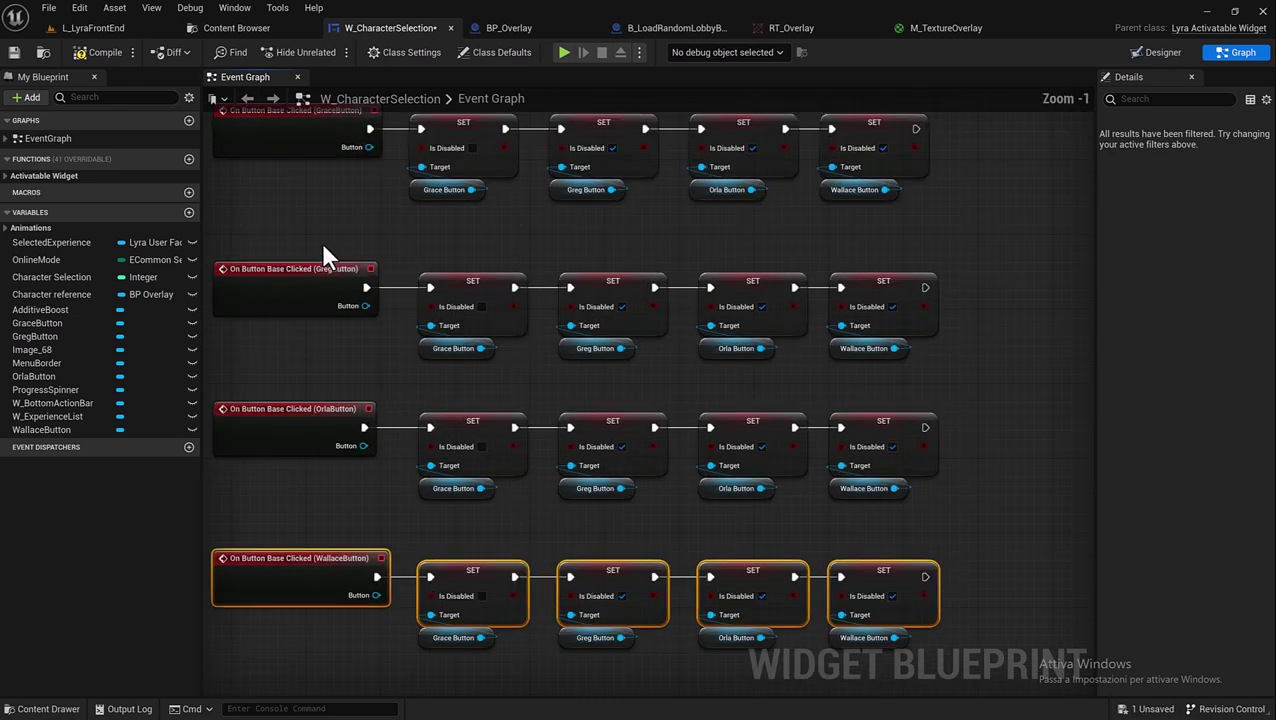
- In each row, tick Is Disabled for Grace Button and untick it for that row's own button
click(482, 307)
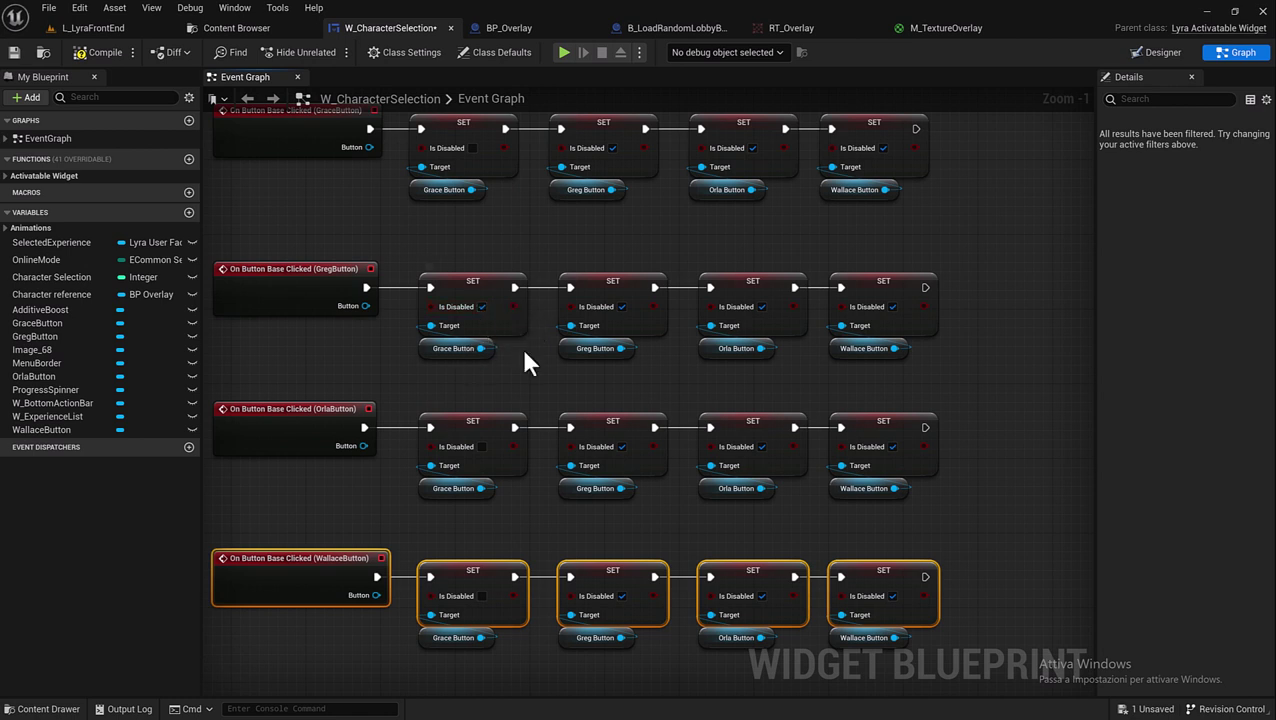
click(622, 307)
click(482, 447)
click(482, 597)
click(762, 447)
right_drag(760, 440, 728, 348)
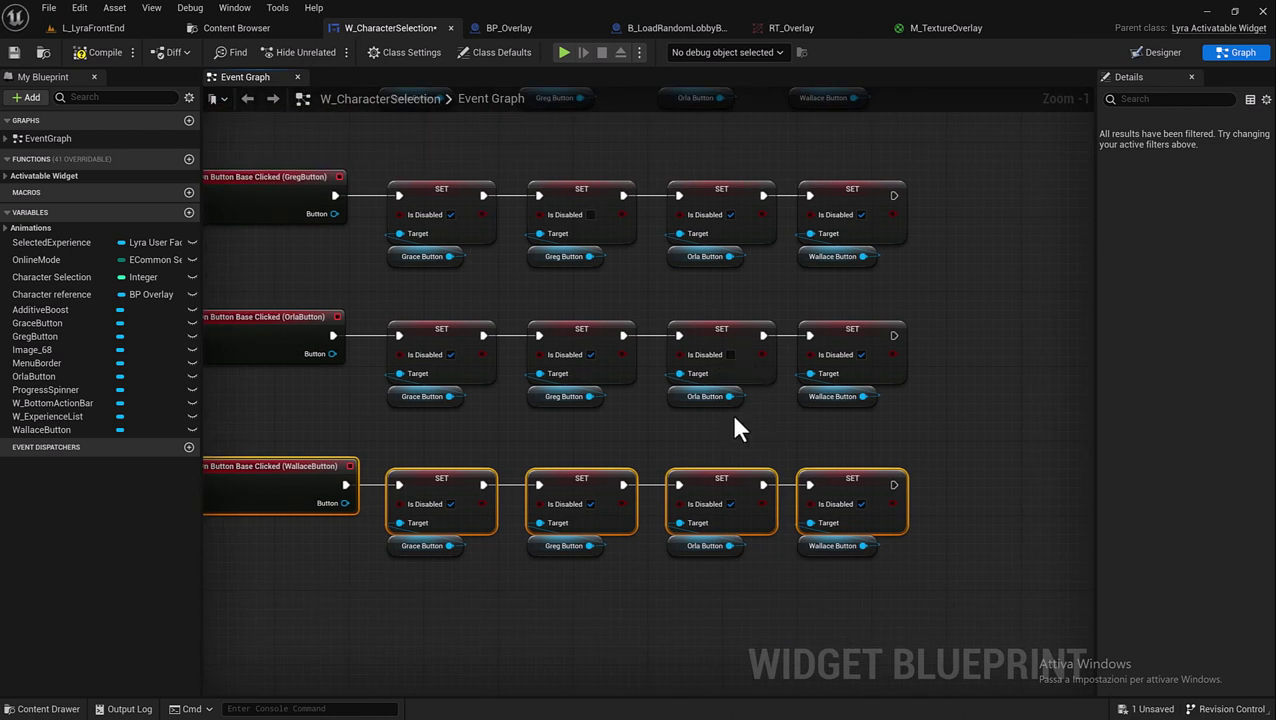
click(862, 505)
click(862, 505)
right_drag(871, 298, 720, 433)
scroll(666, 339, down, 1)
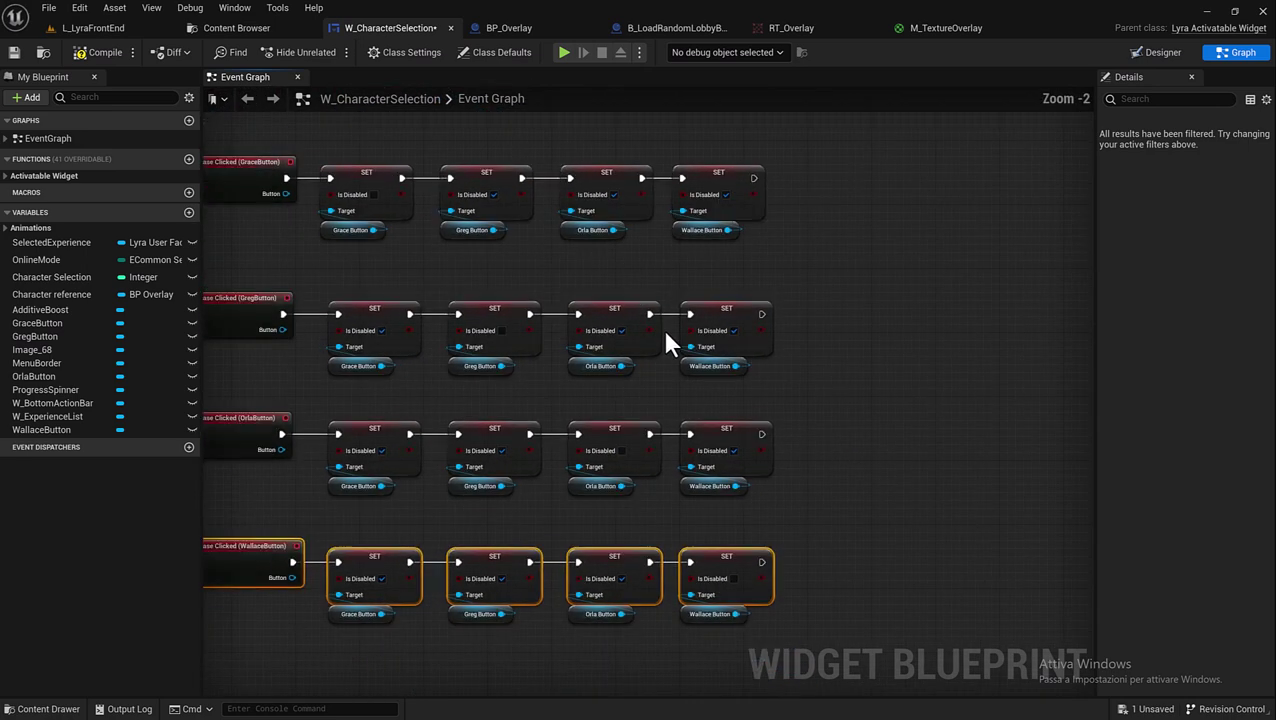
- Add a Reset Materials node after the last SET Is Disabled node
right_drag(643, 272, 578, 272)
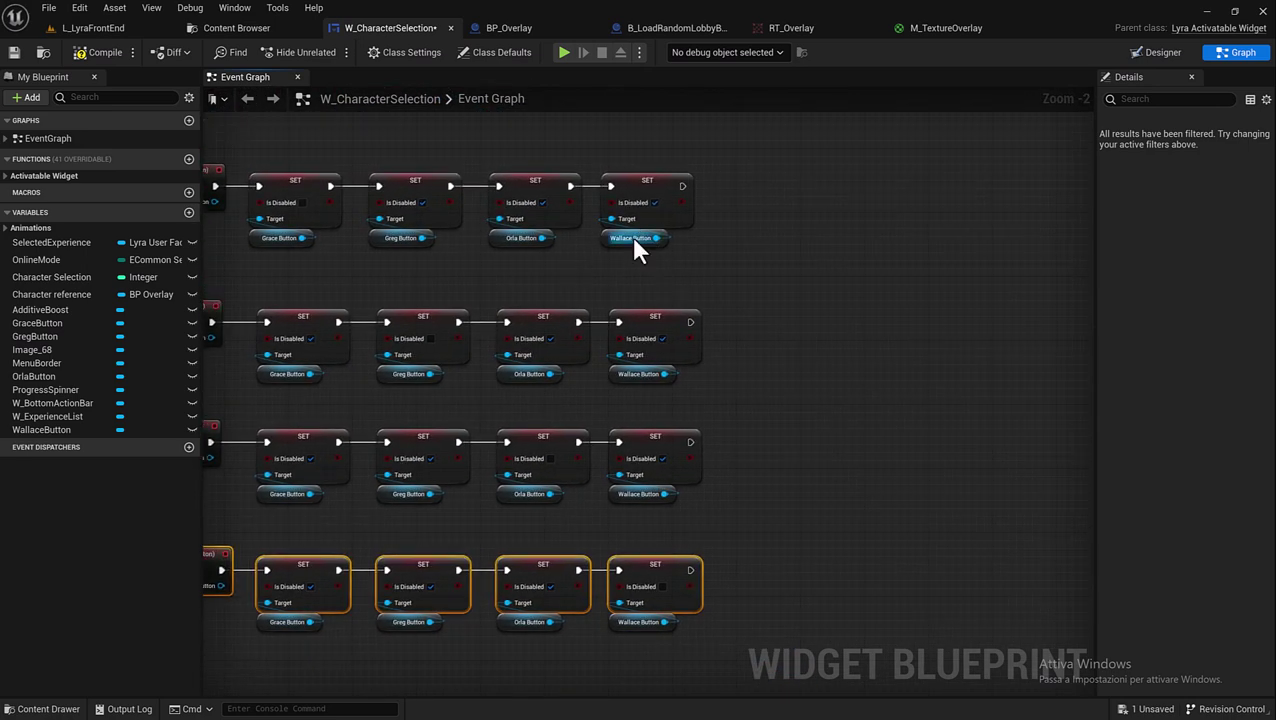
drag(682, 187, 730, 190)
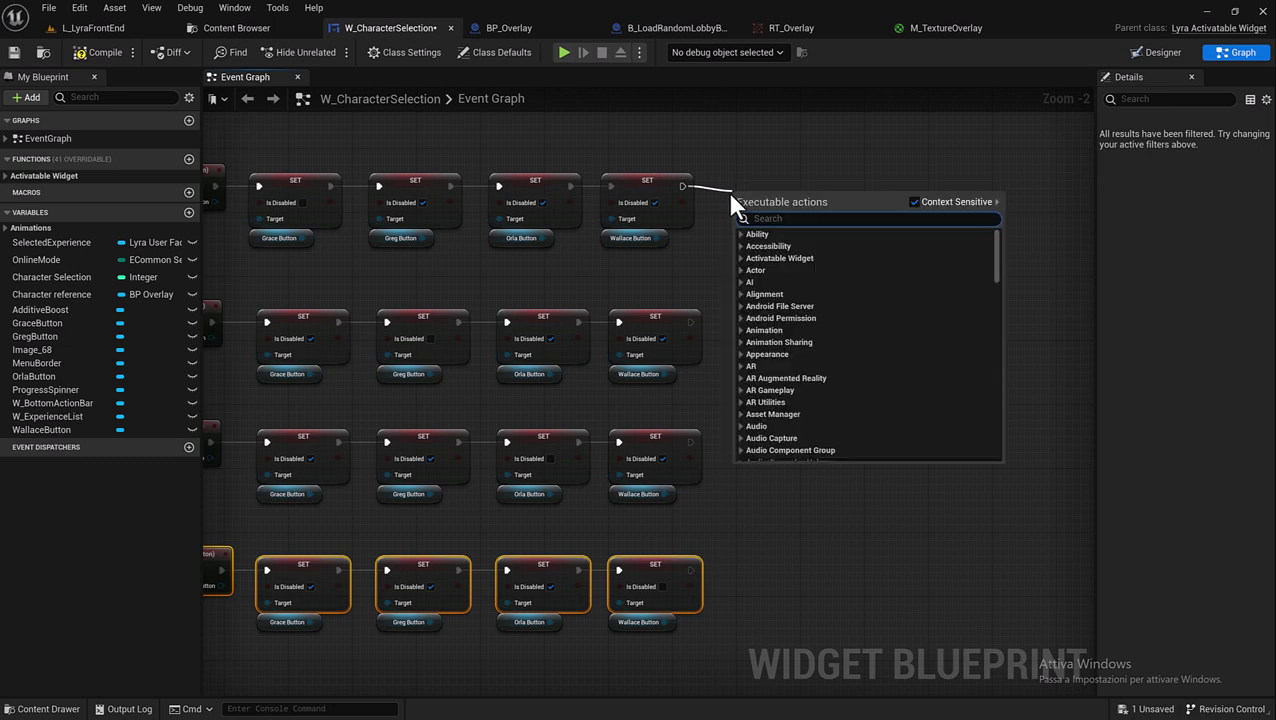
text(reset mater)
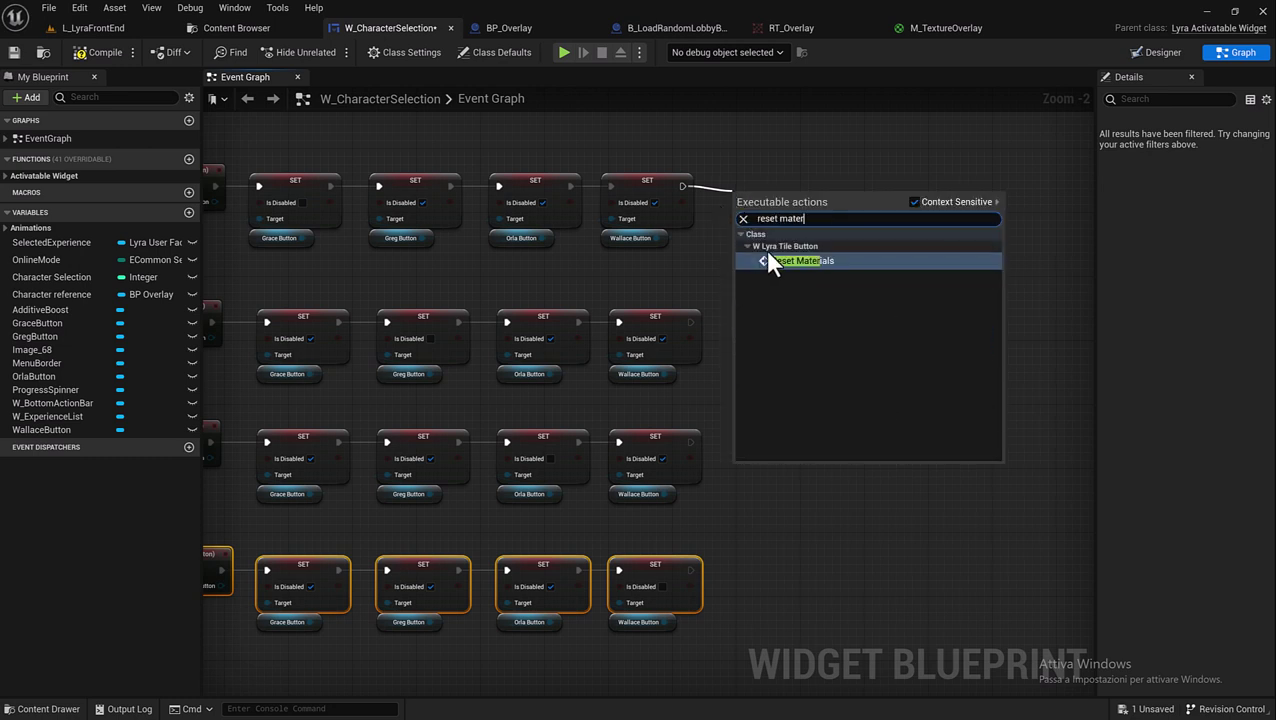
click(782, 260)
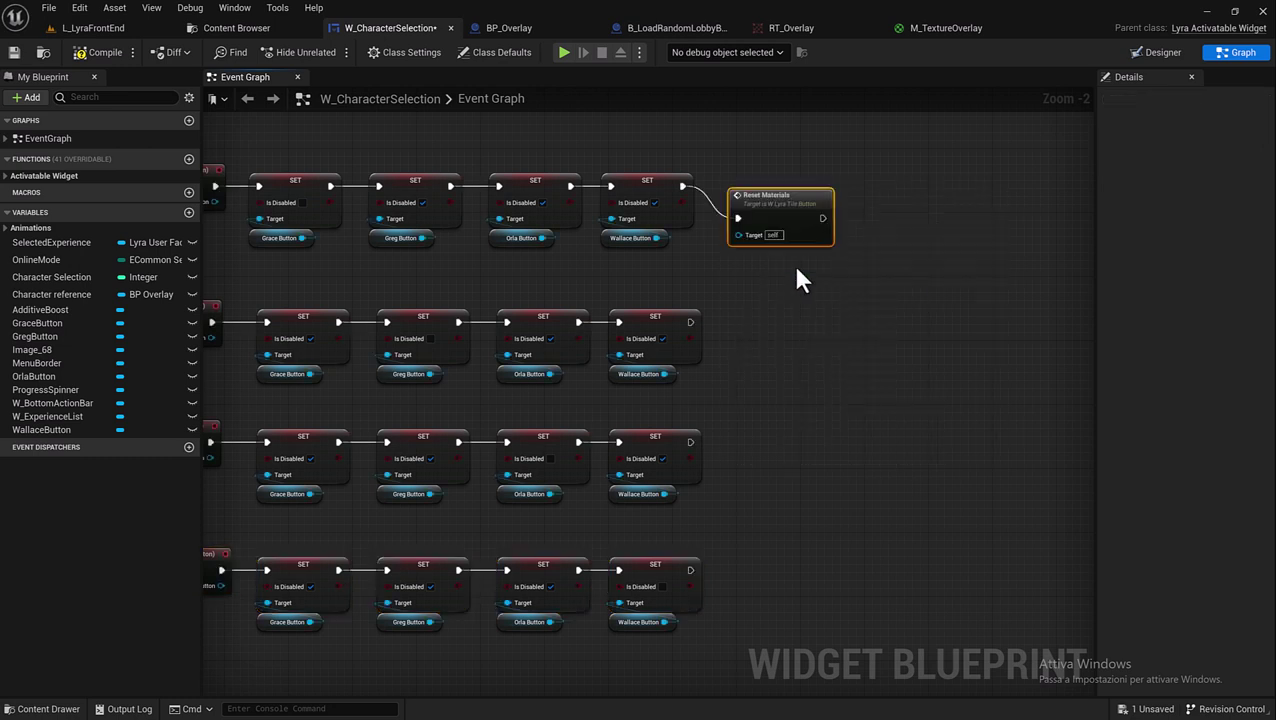
drag(767, 199, 758, 167)
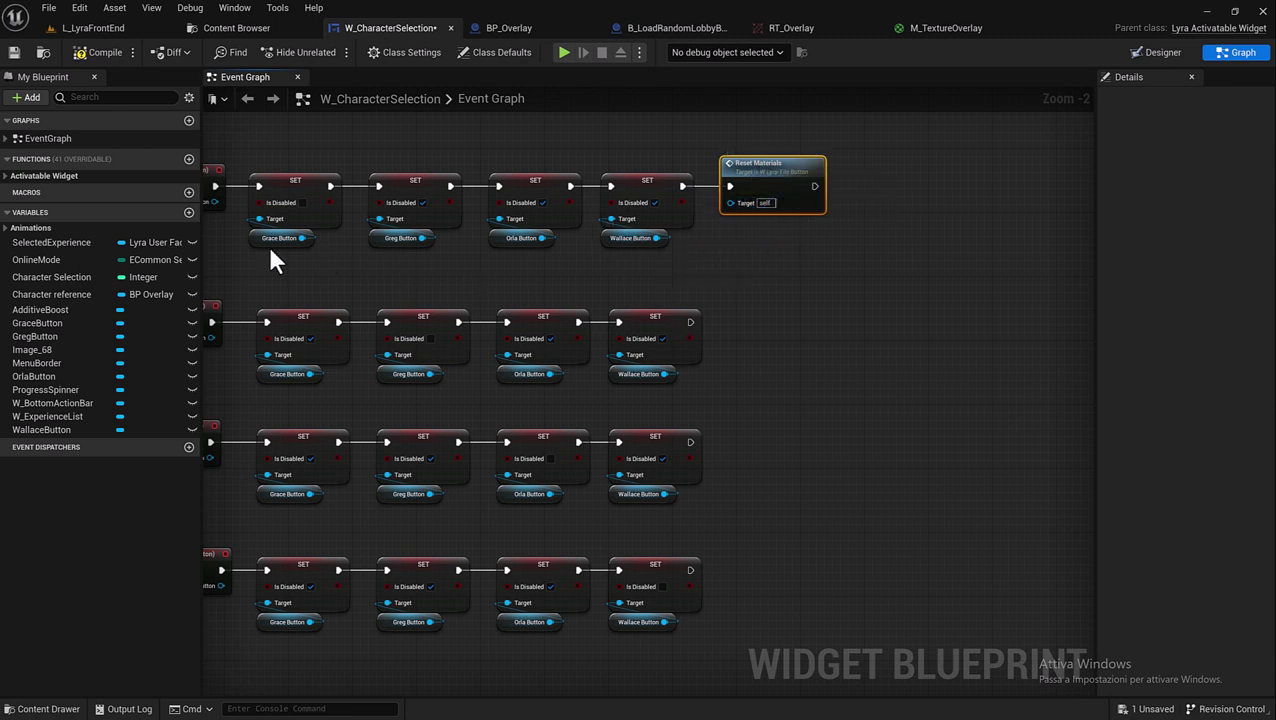
- Wire the Greg, Orla and Wallace Button references into the Reset Materials target, adding a reroute
drag(302, 238, 303, 240)
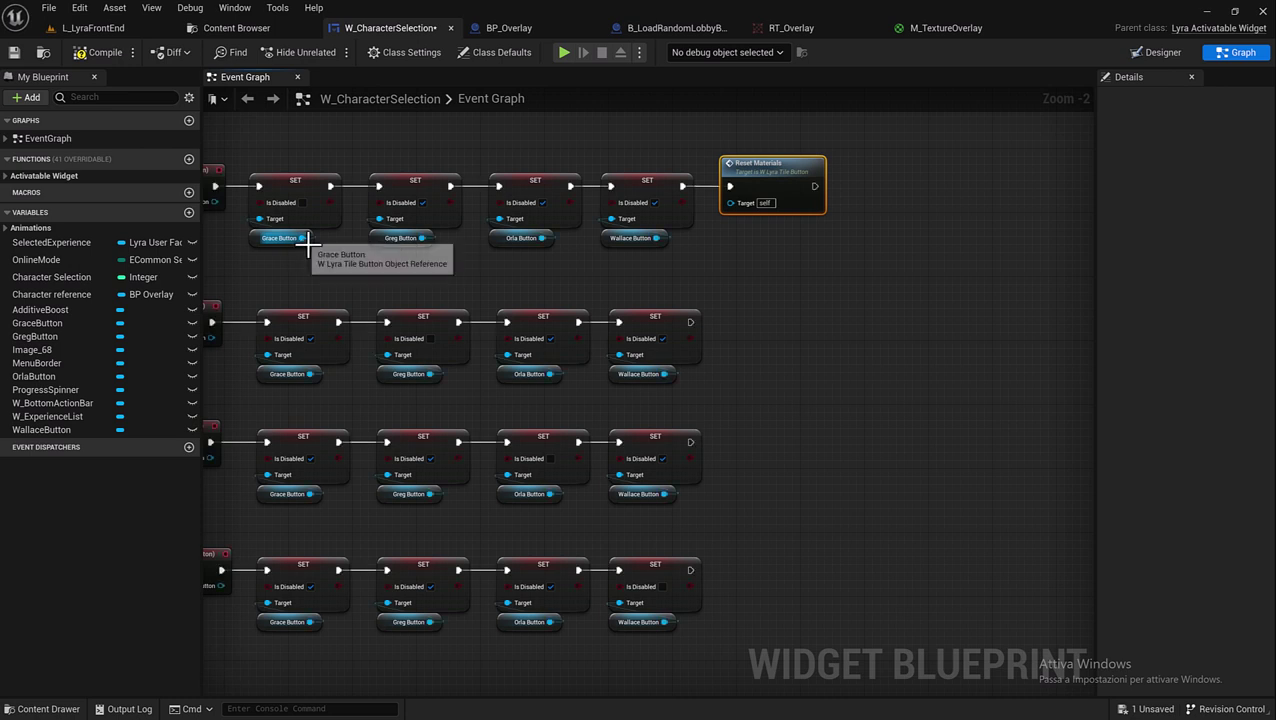
click(443, 256)
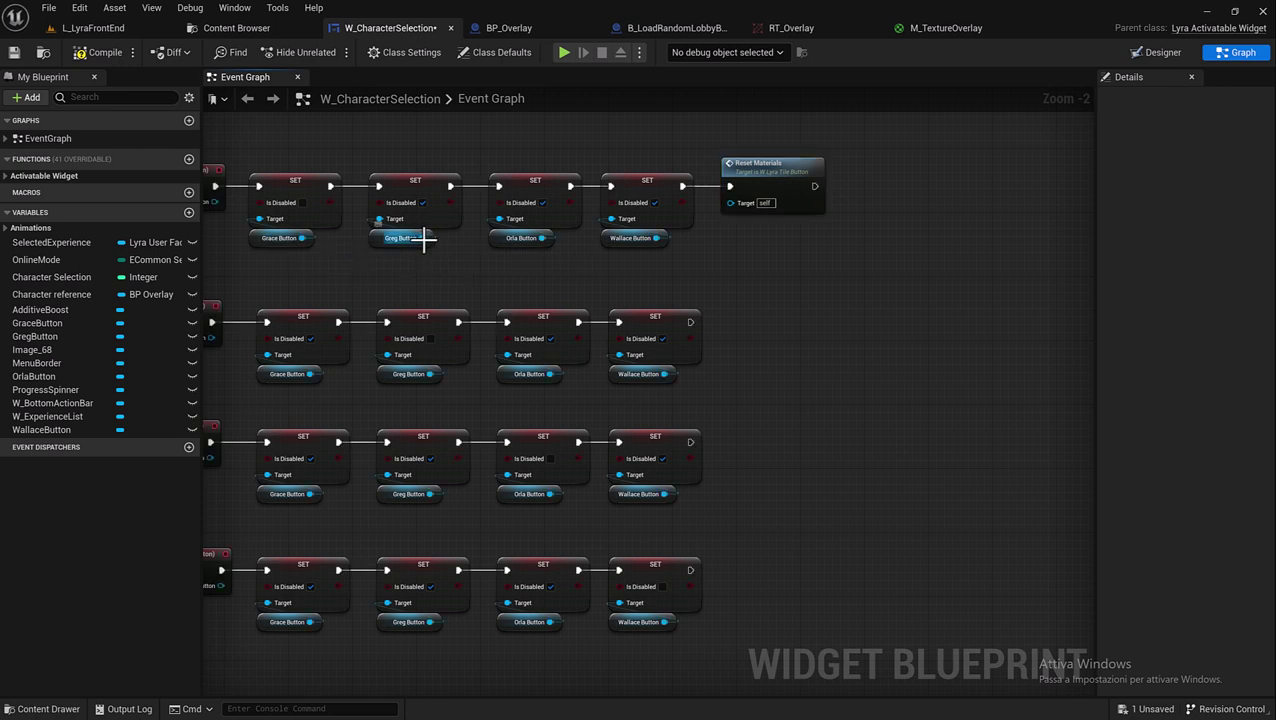
mouse_move(422, 238)
mouse_down()
mouse_move(745, 216)
mouse_move(735, 200)
mouse_up()
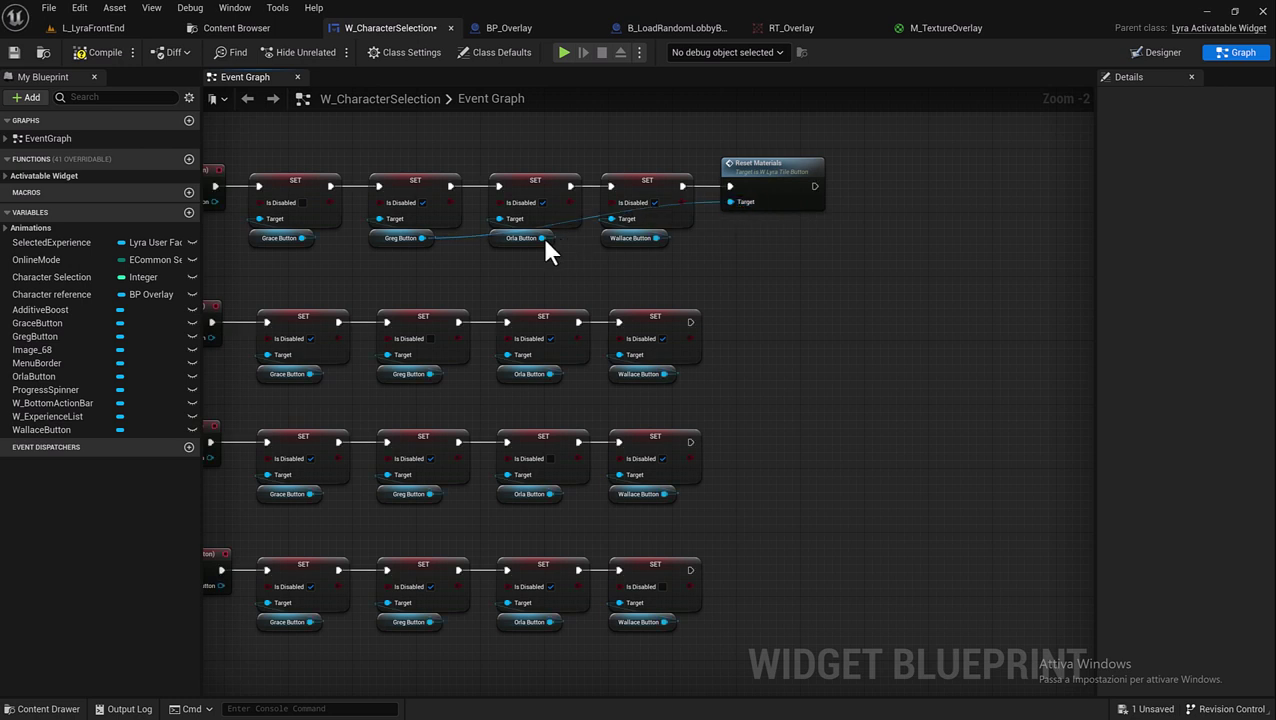
mouse_move(540, 238)
mouse_down()
mouse_move(640, 257)
mouse_move(731, 202)
mouse_up()
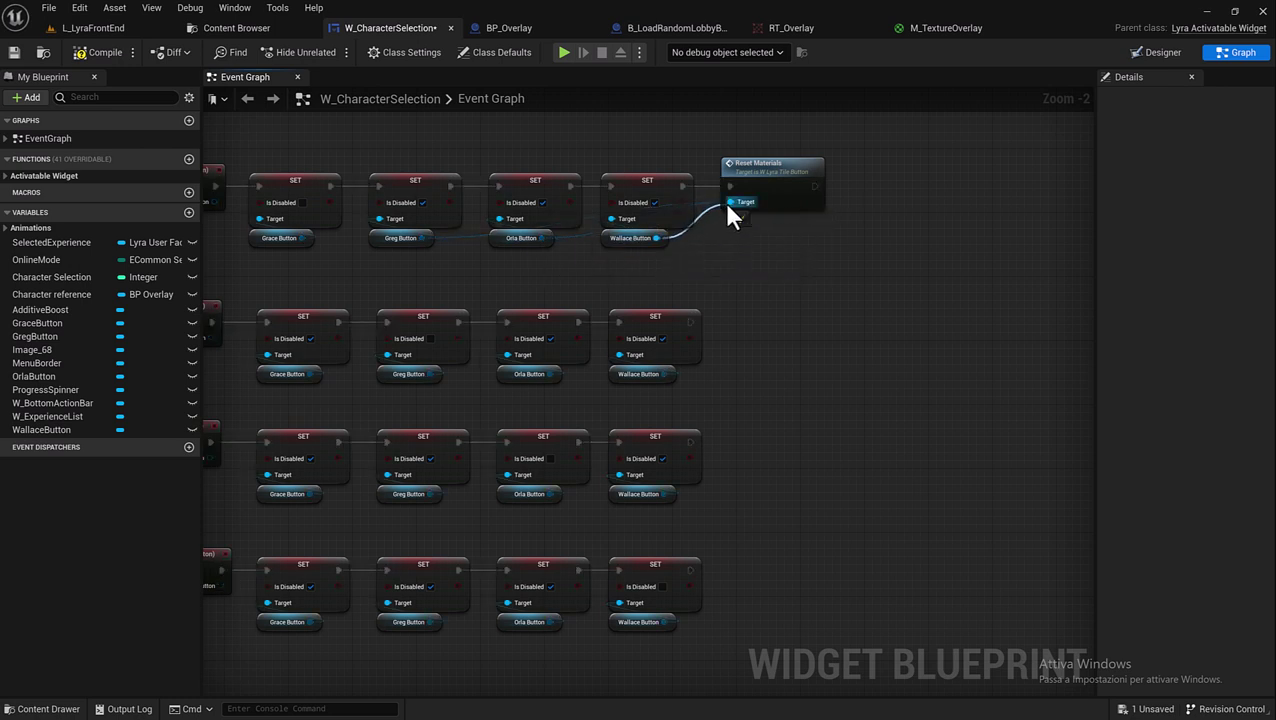
drag(657, 238, 731, 202)
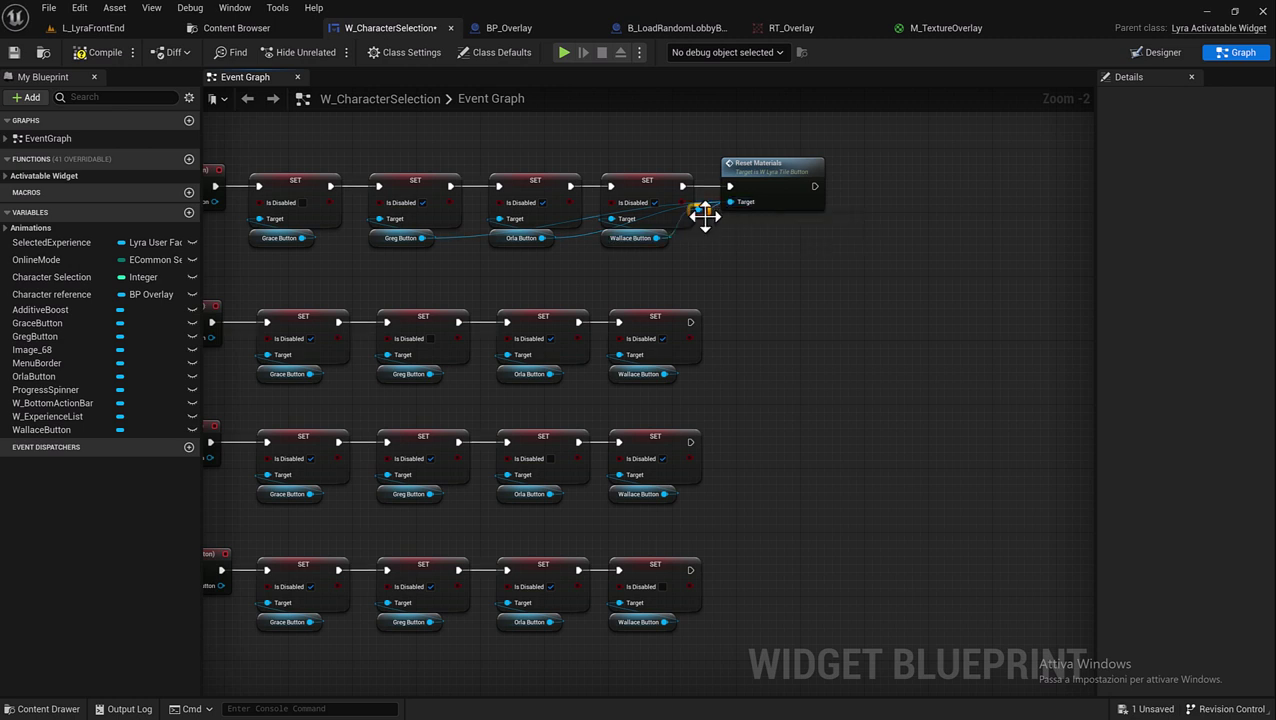
double_click(699, 226)
drag(628, 240, 652, 256)
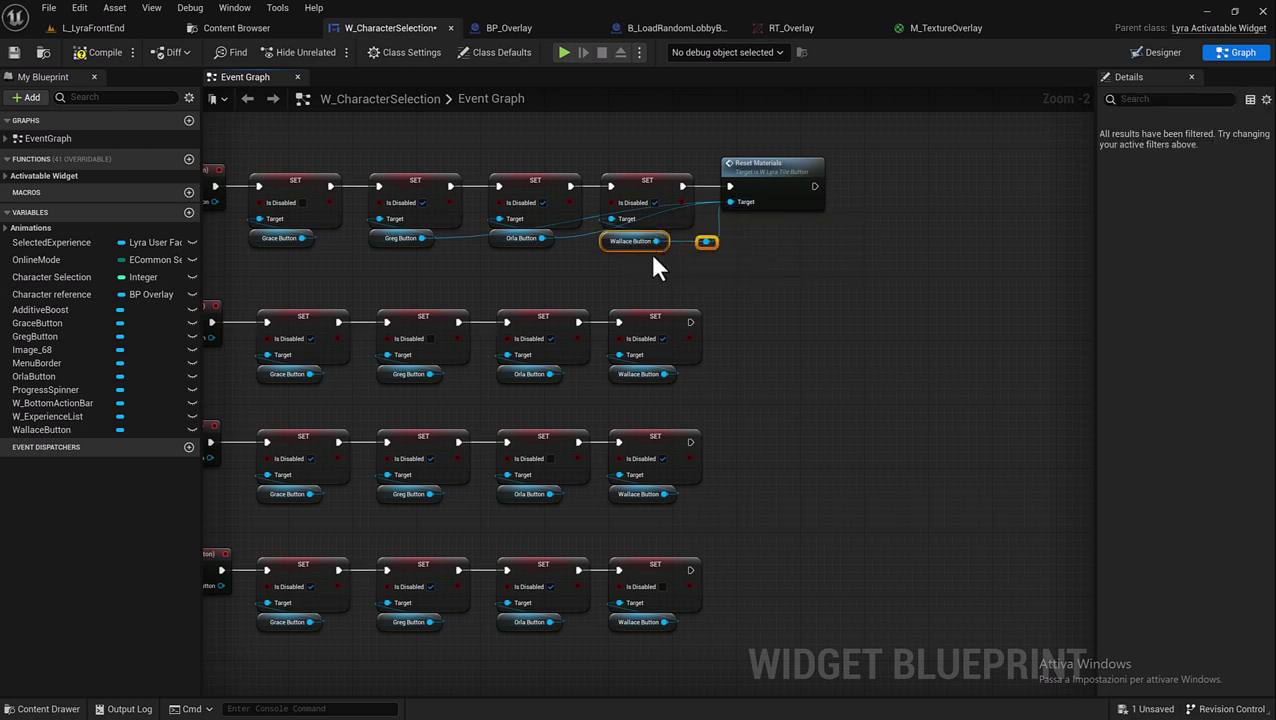
- Chain each of the four Reset Materials nodes into its SET Character Selection node
scroll(705, 232, down, 2)
right_drag(676, 490, 628, 512)
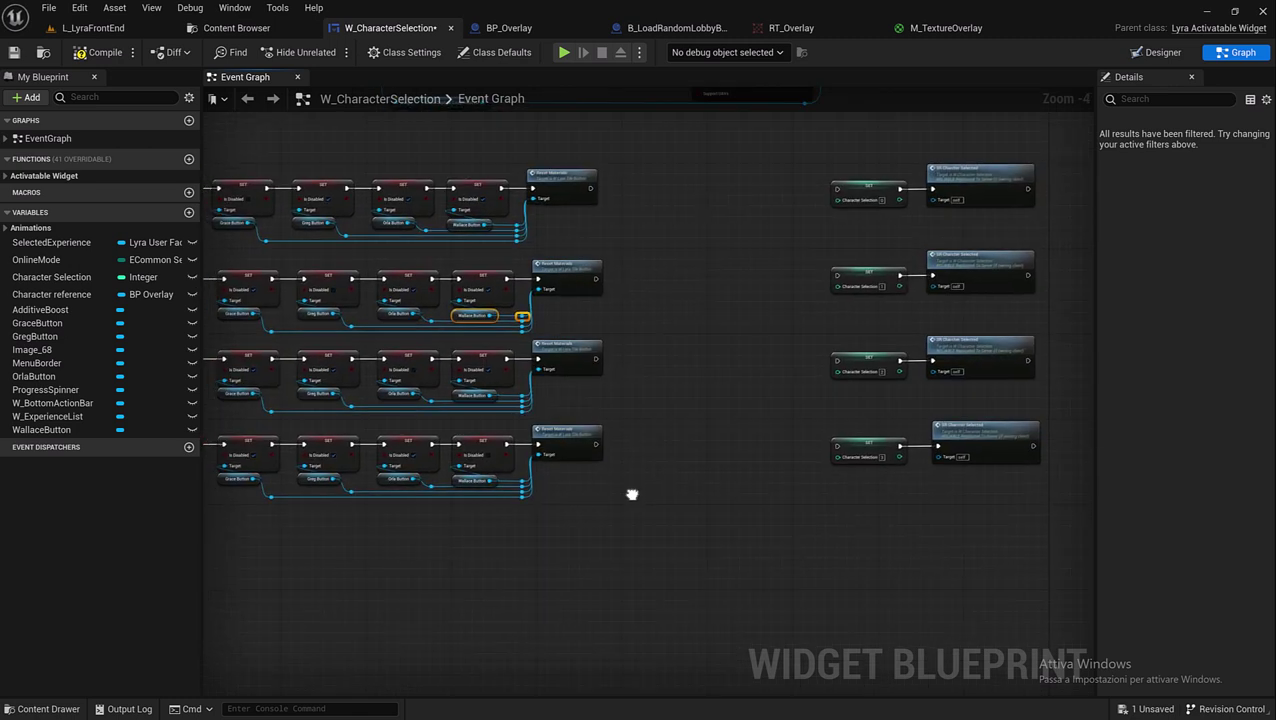
mouse_move(790, 170)
mouse_down()
mouse_move(943, 470)
mouse_move(739, 471)
mouse_up()
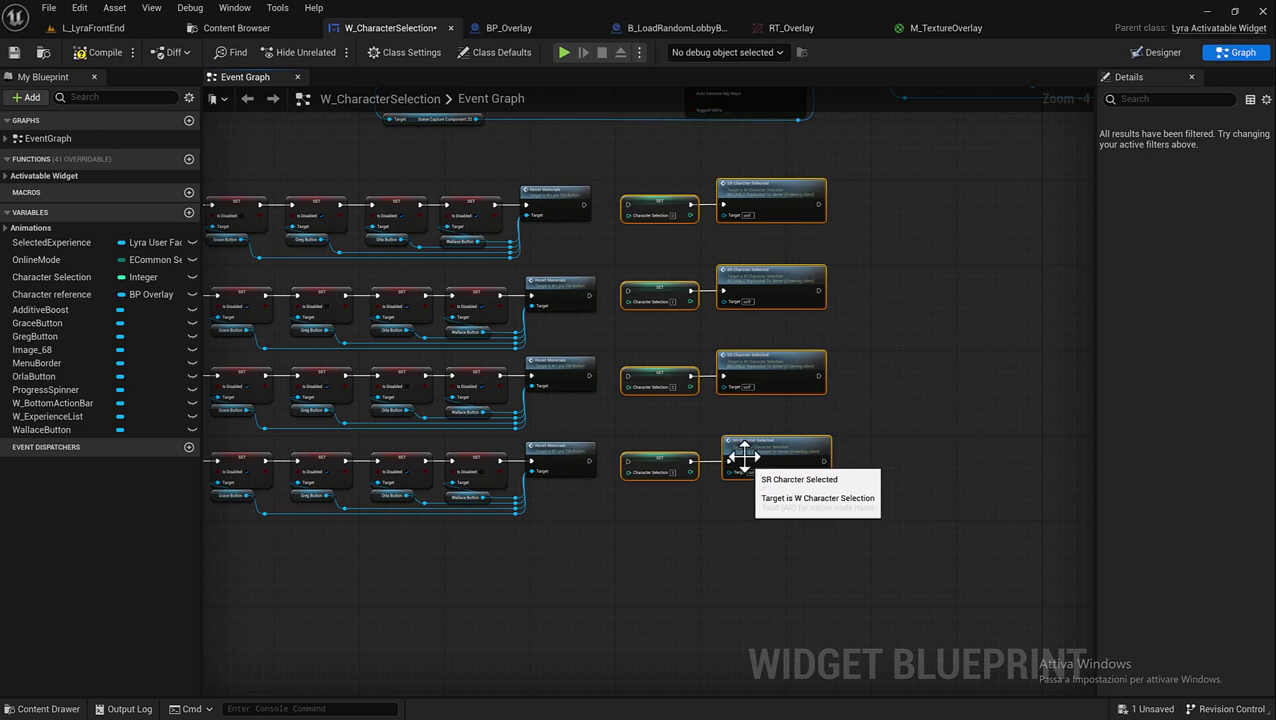
drag(583, 205, 628, 204)
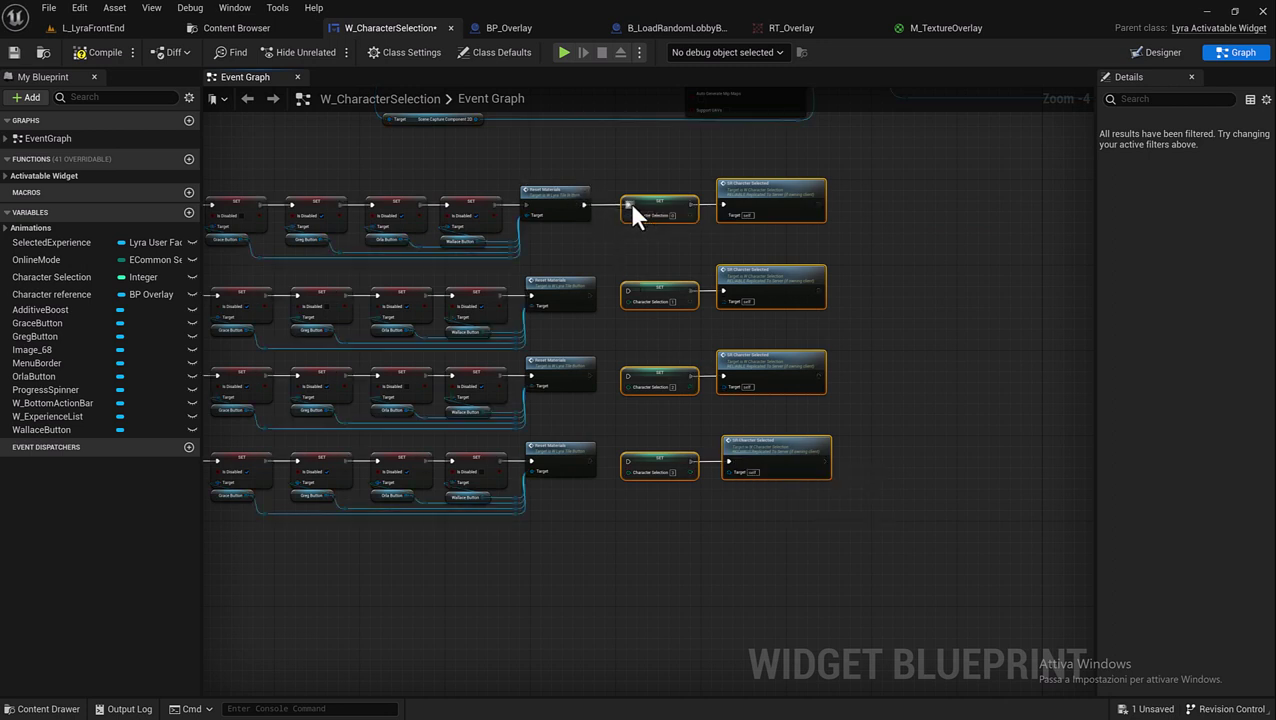
drag(590, 296, 627, 290)
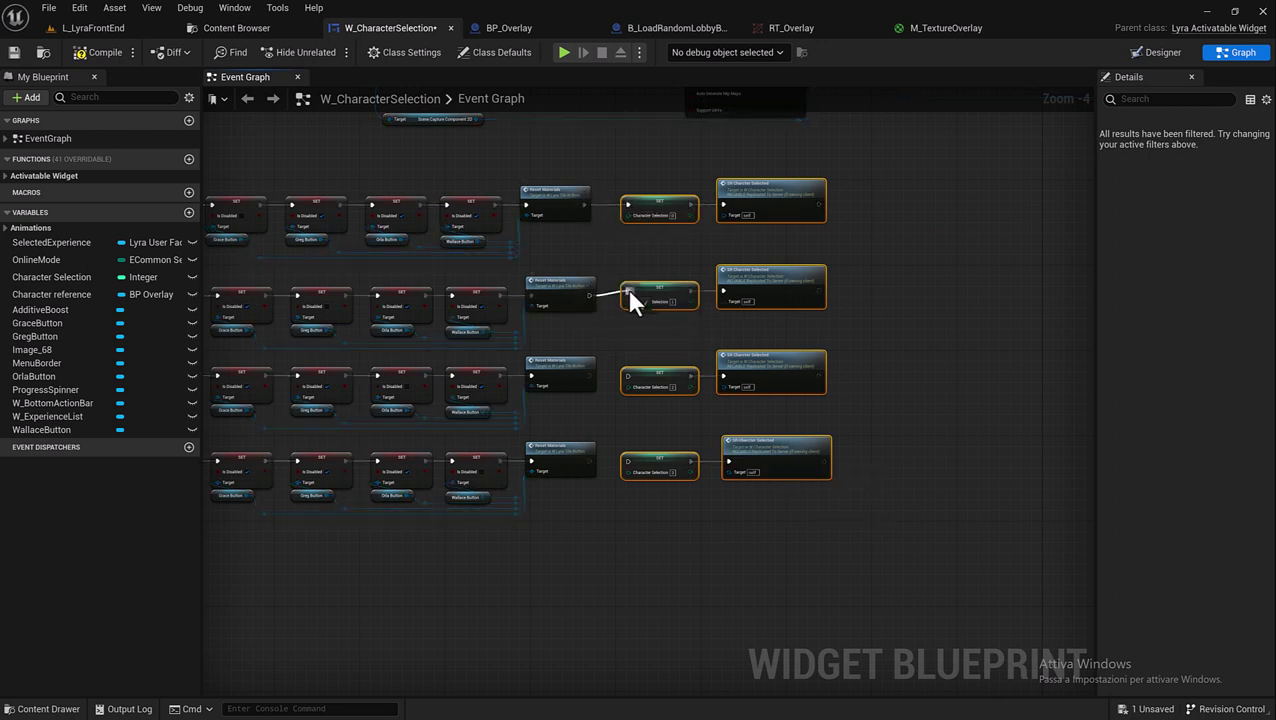
drag(589, 375, 627, 376)
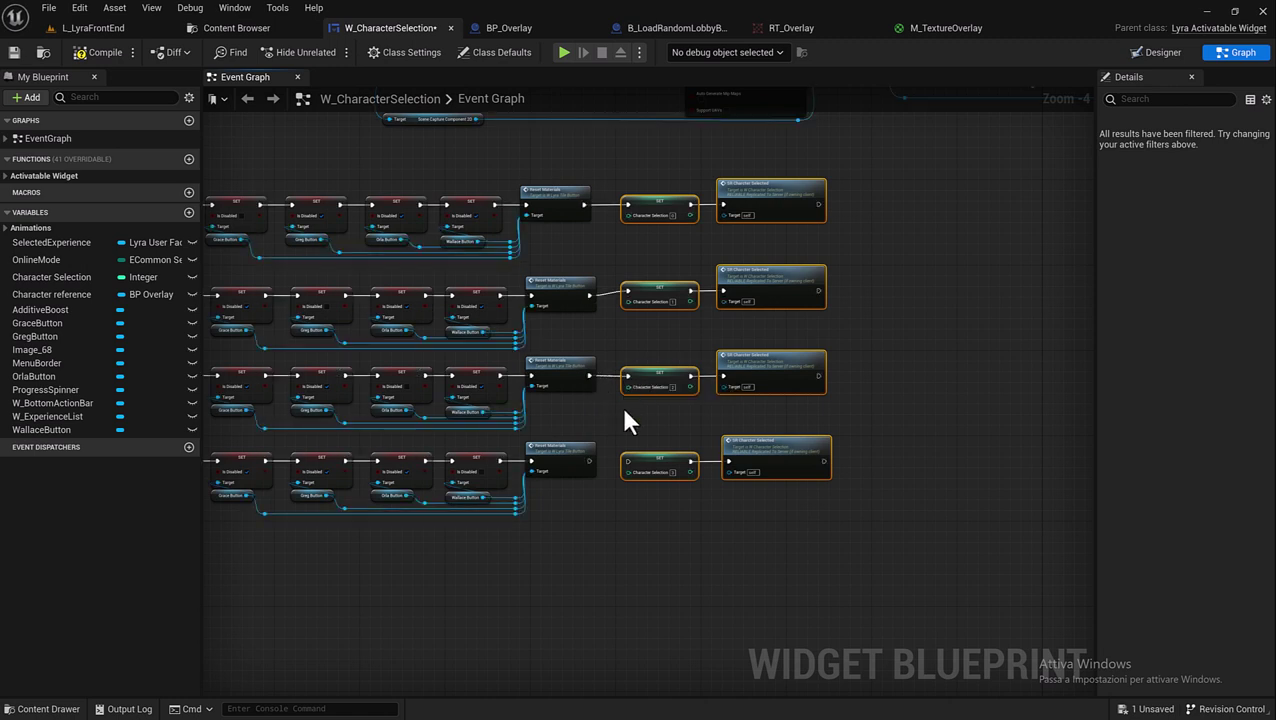
drag(587, 463, 627, 461)
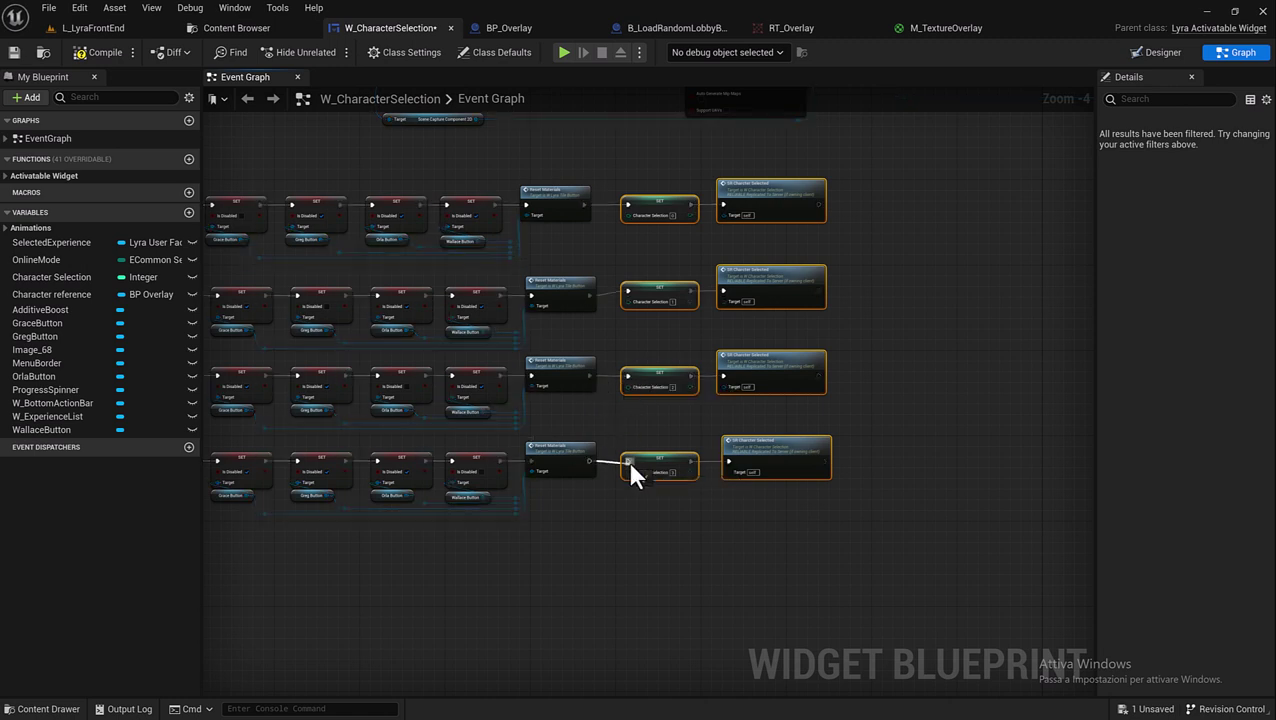
- Compile and save the W_CharacterSelection widget blueprint
mouse_move(617, 515)
right_down()
mouse_move(775, 497)
mouse_move(818, 352)
right_up()
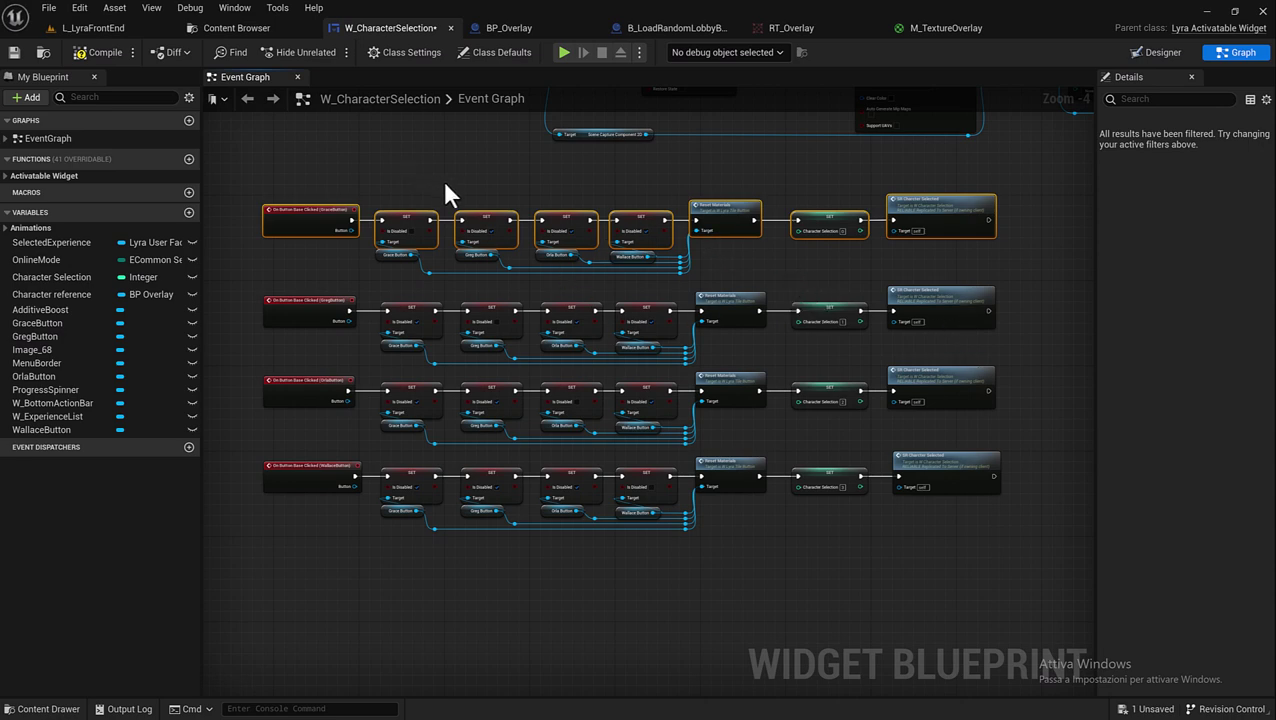
right_drag(445, 183, 451, 209)
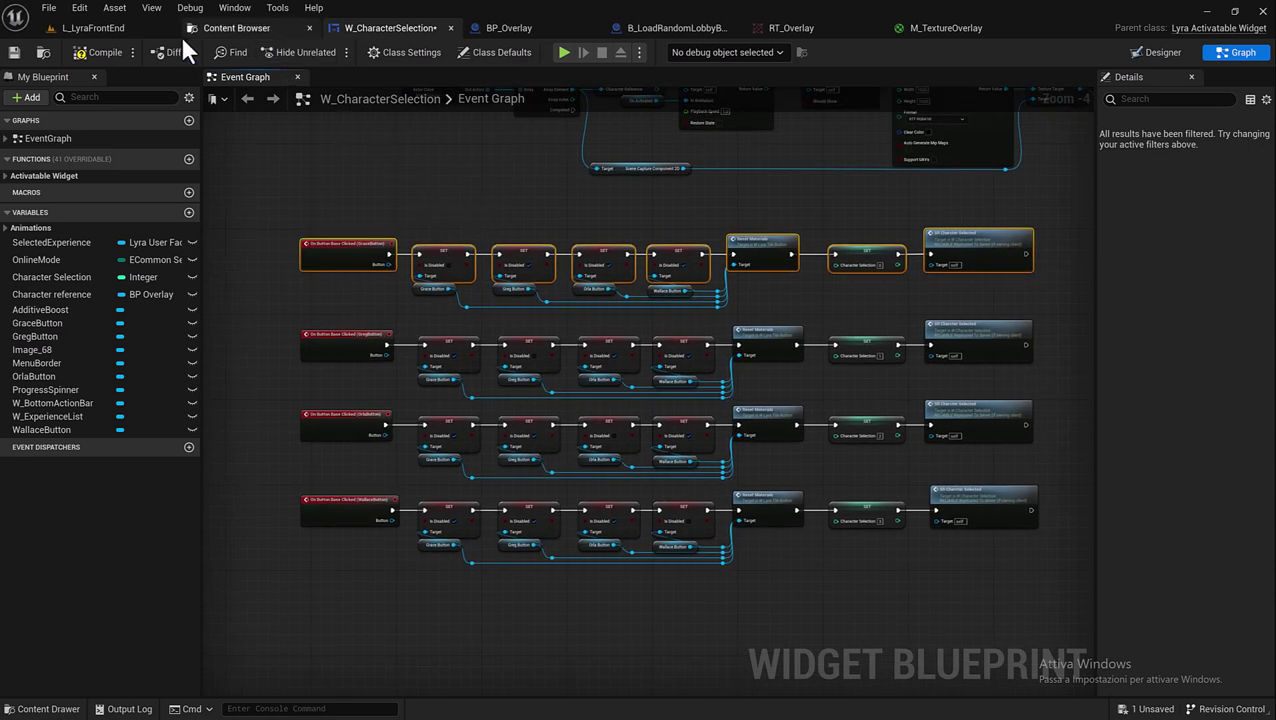
click(90, 55)
click(14, 52)
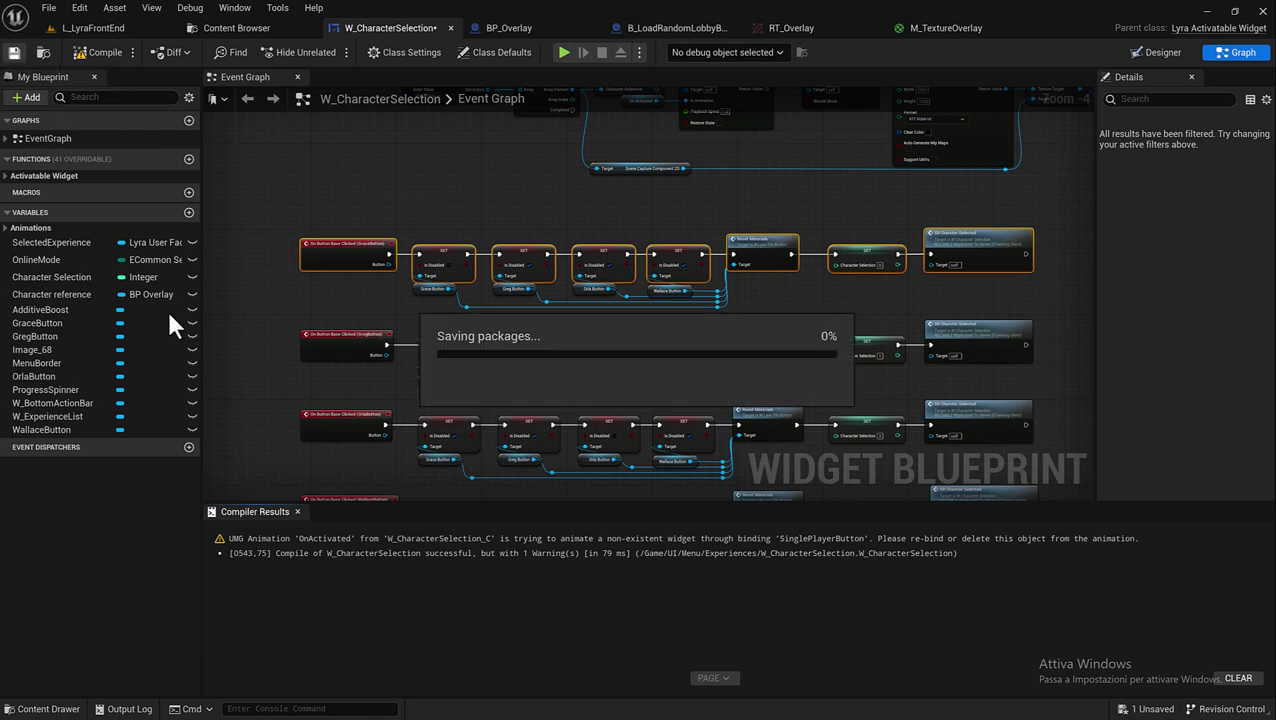
click(296, 511)
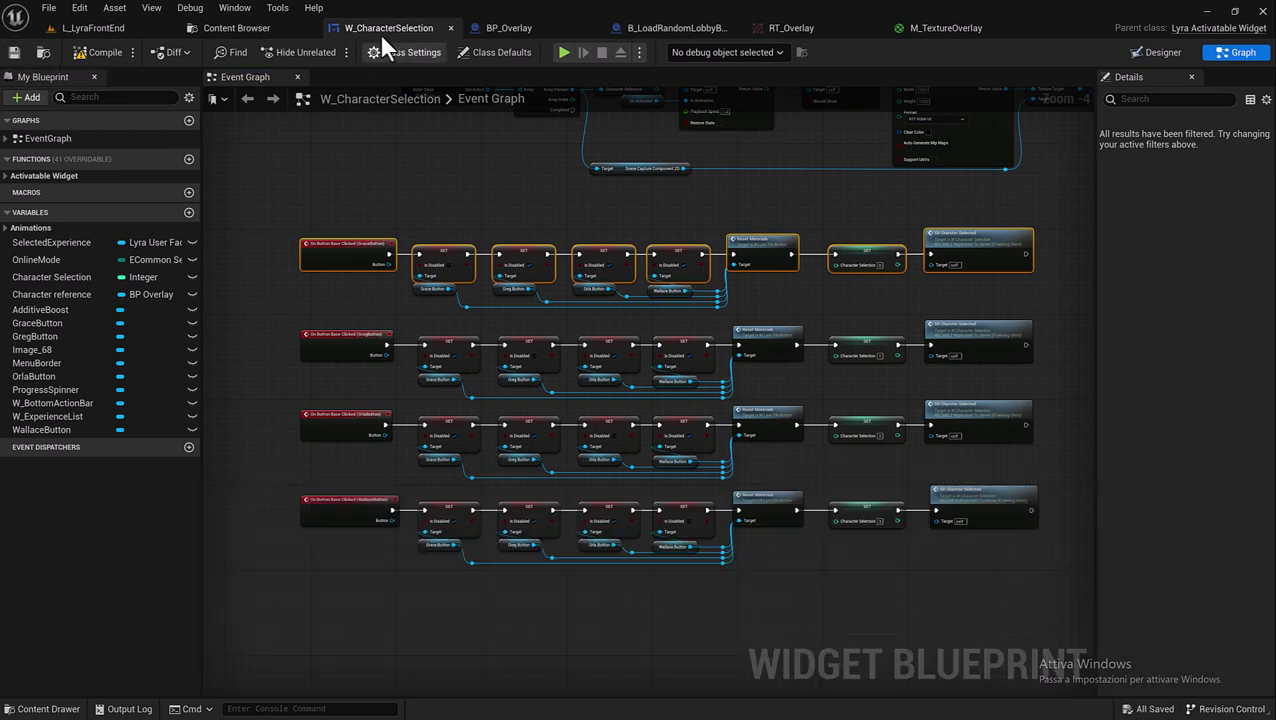
- Open W_LyraTileButton from the UI > Menu folder and dock its editor with the others
click(233, 29)
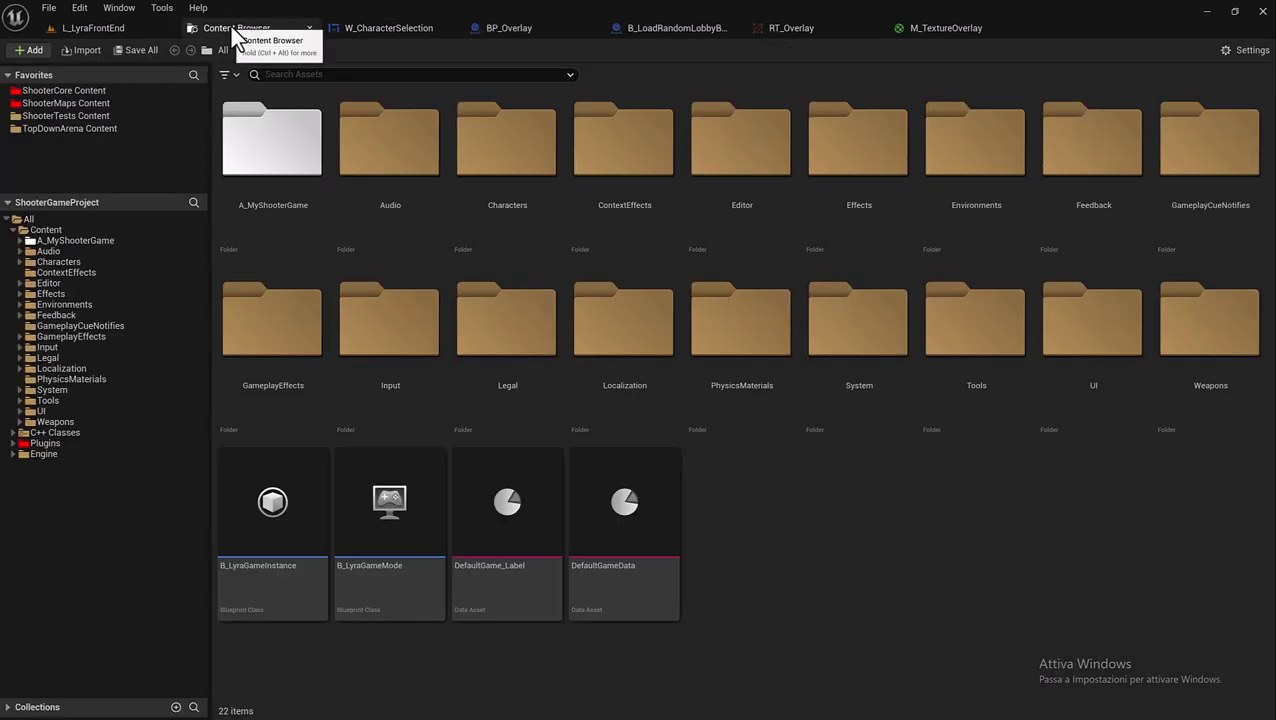
double_click(1097, 354)
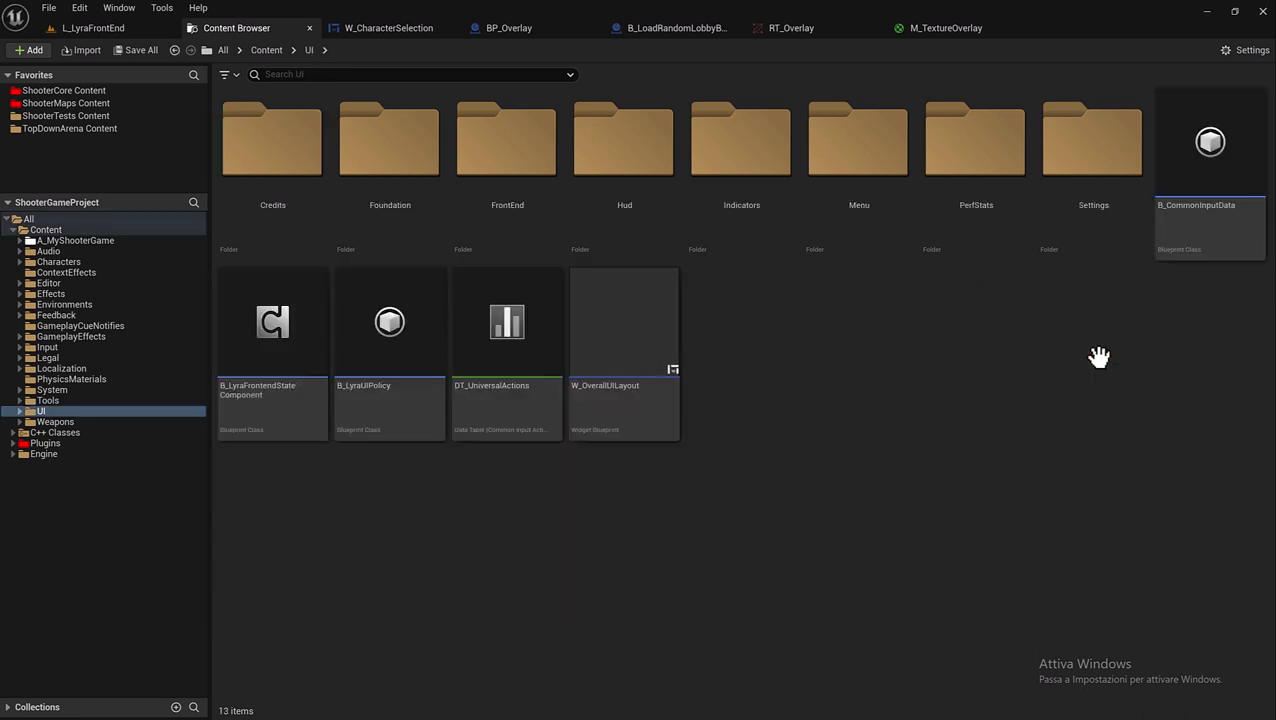
double_click(866, 230)
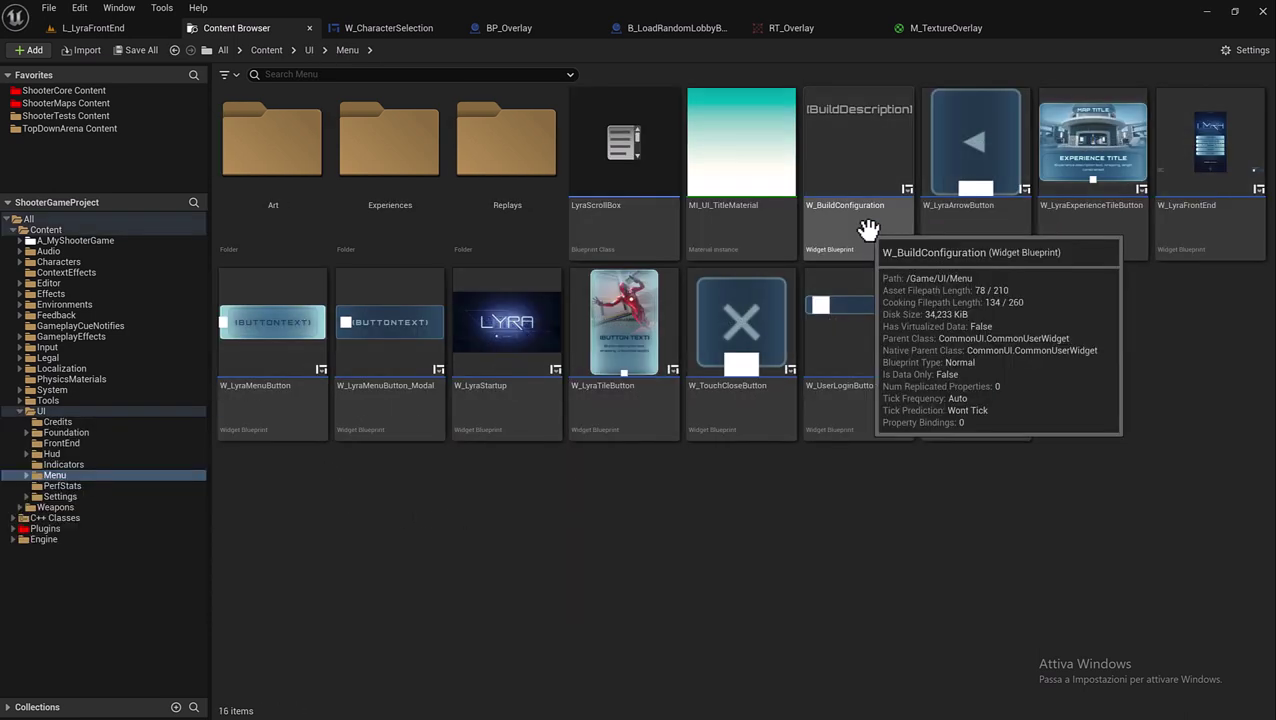
double_click(607, 403)
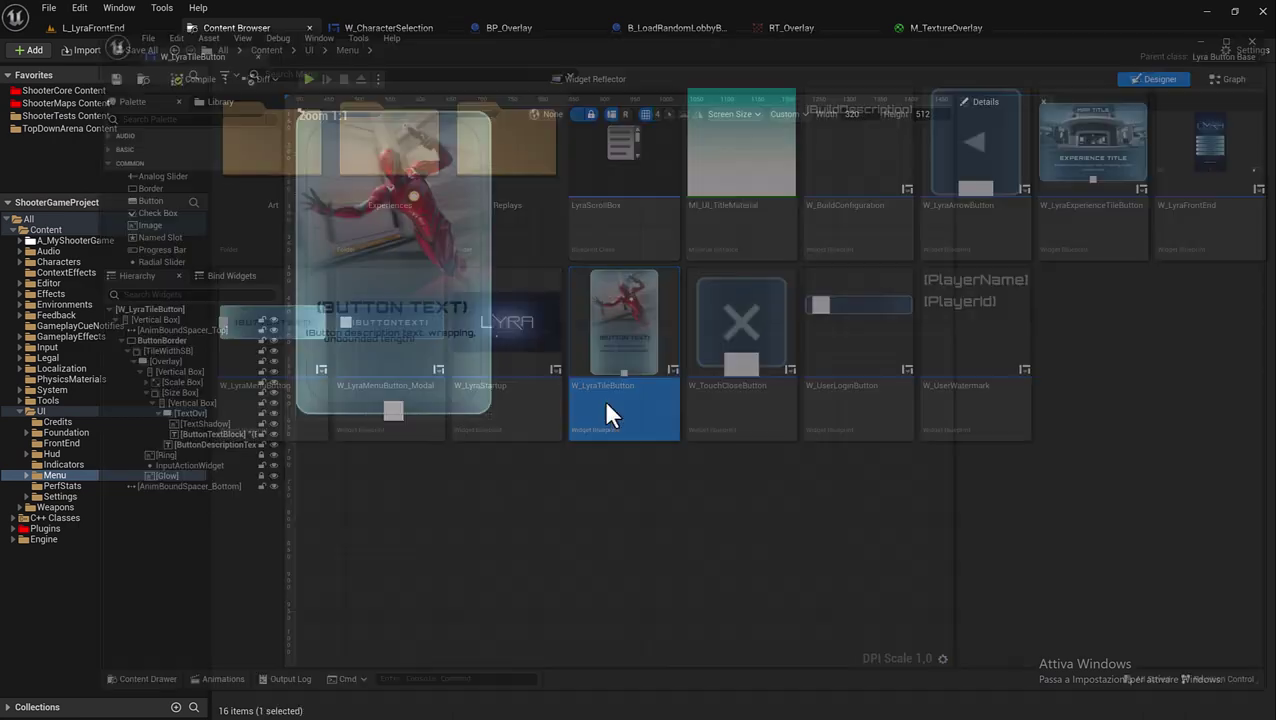
drag(135, 32, 1040, 28)
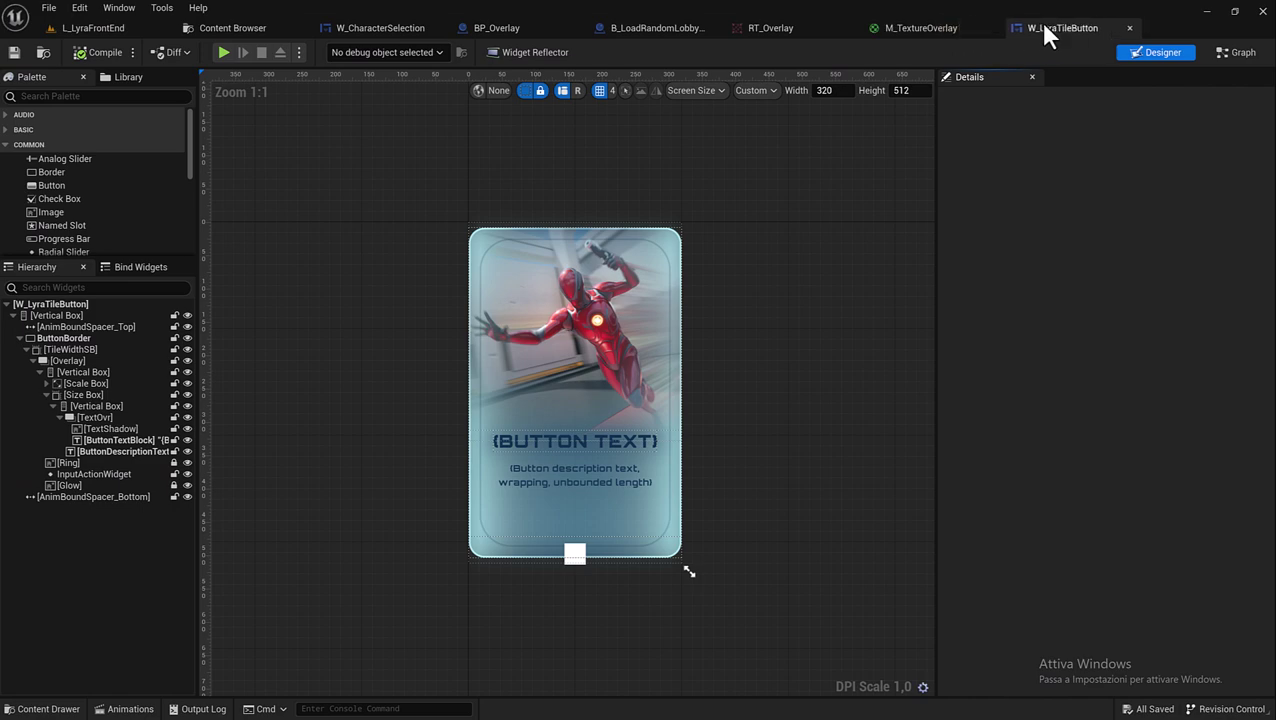
- Close the M_TextureOverlay, RT_Overlay and lobby background tabs, then view W_LyraTileButton's Event Graph
click(960, 28)
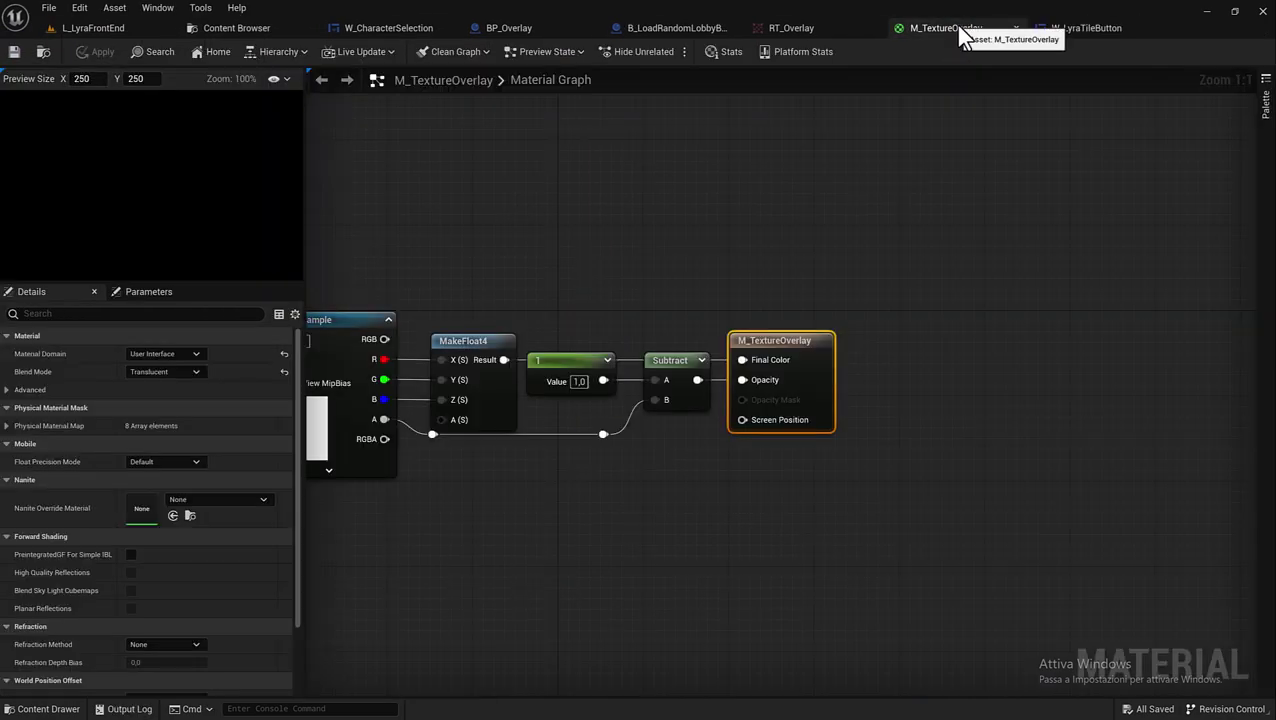
click(1015, 28)
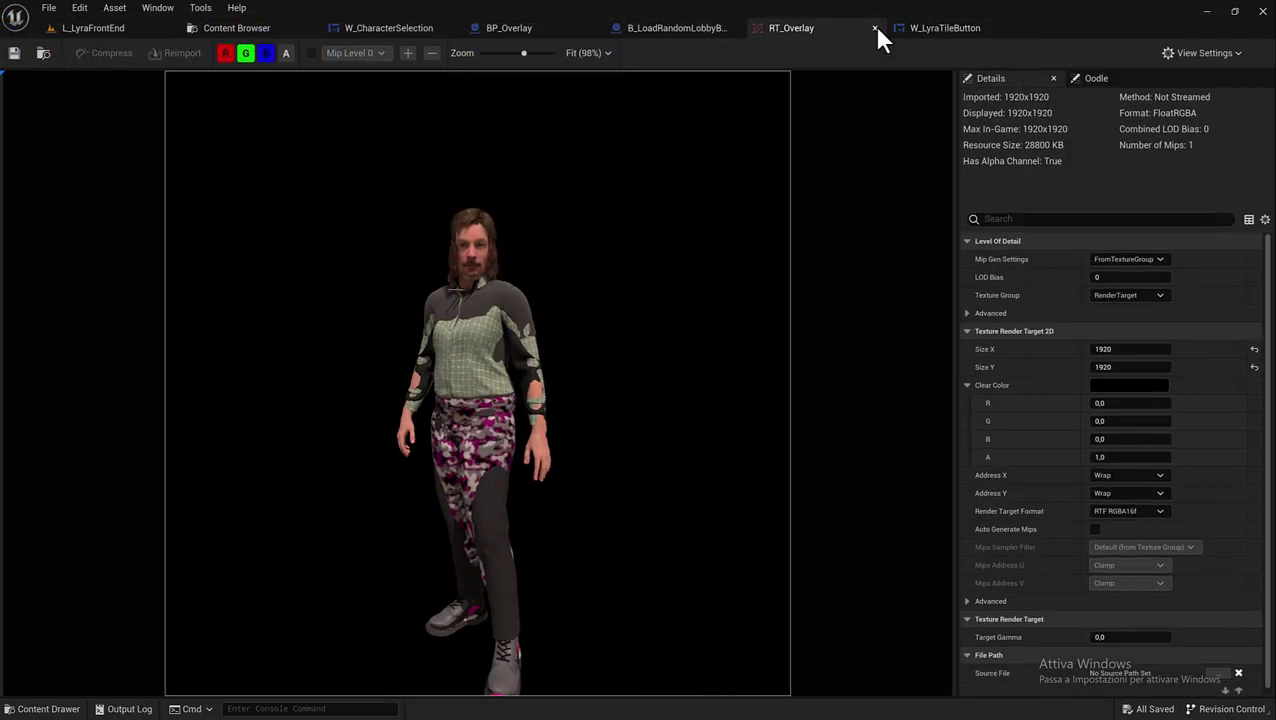
click(875, 28)
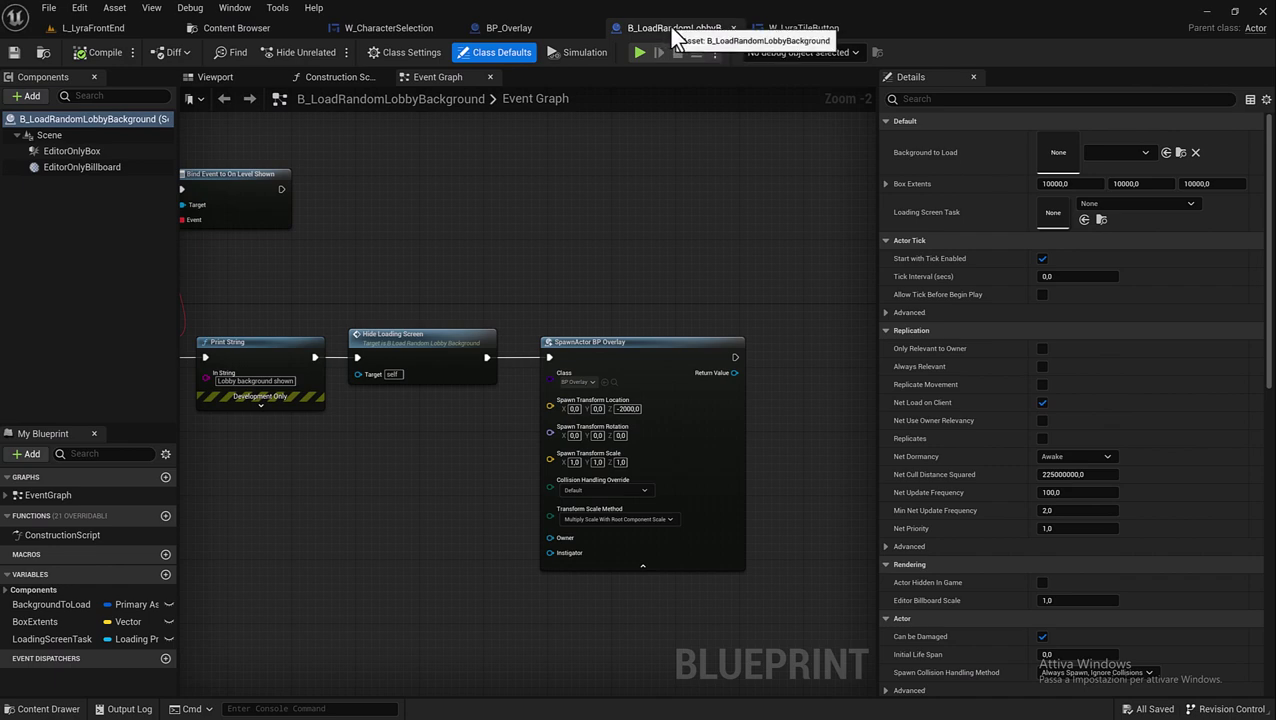
click(733, 28)
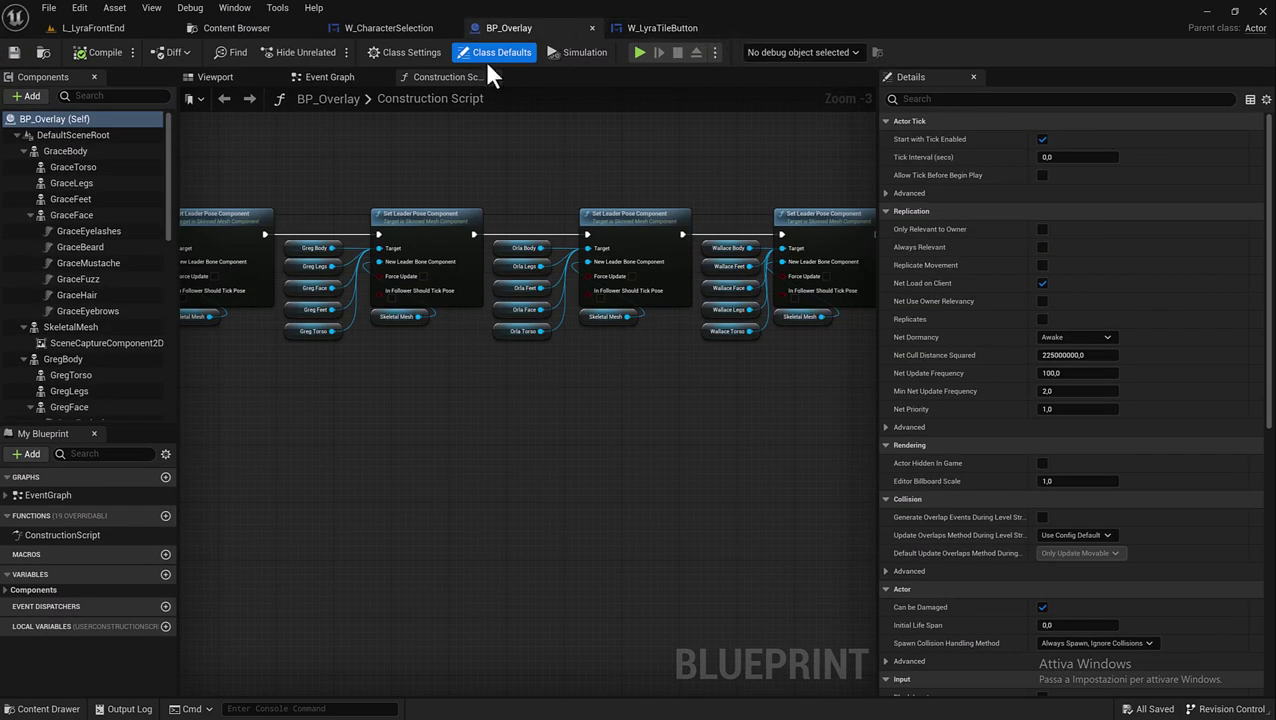
click(645, 29)
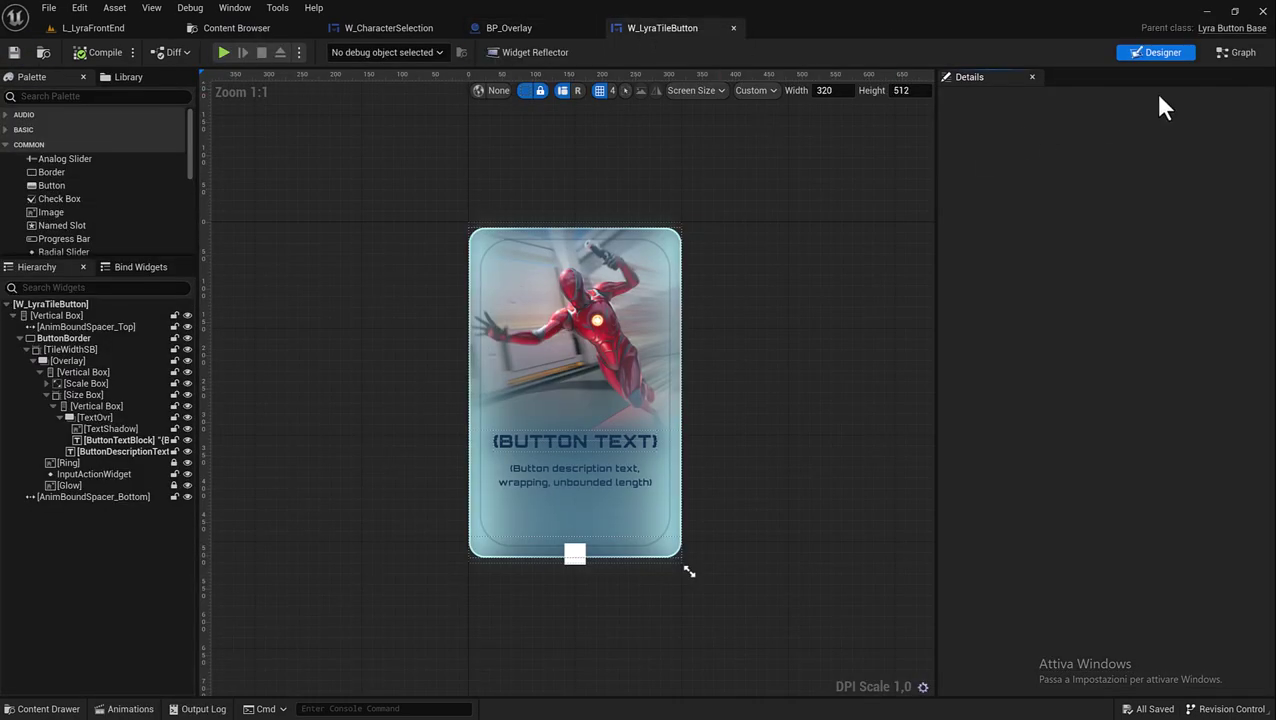
click(1236, 56)
right_drag(938, 178, 549, 207)
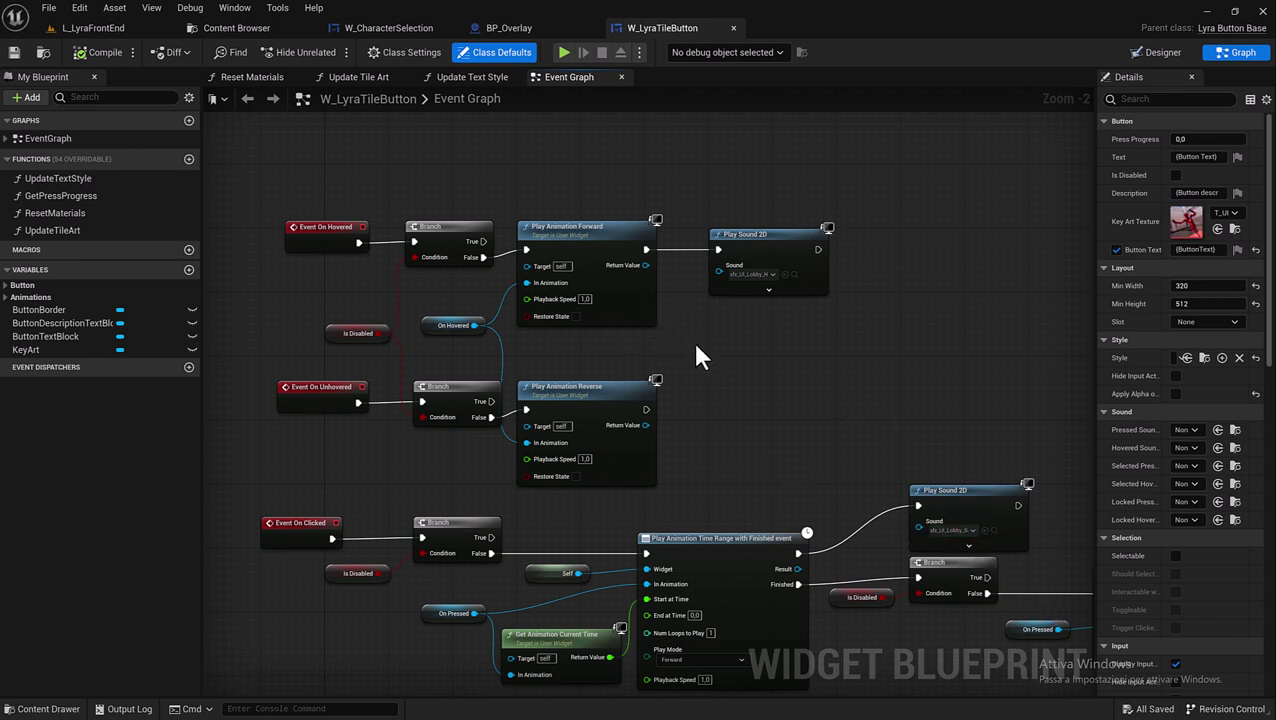
- Open the tile button's Reset Materials function graph
right_drag(695, 345, 818, 370)
click(256, 78)
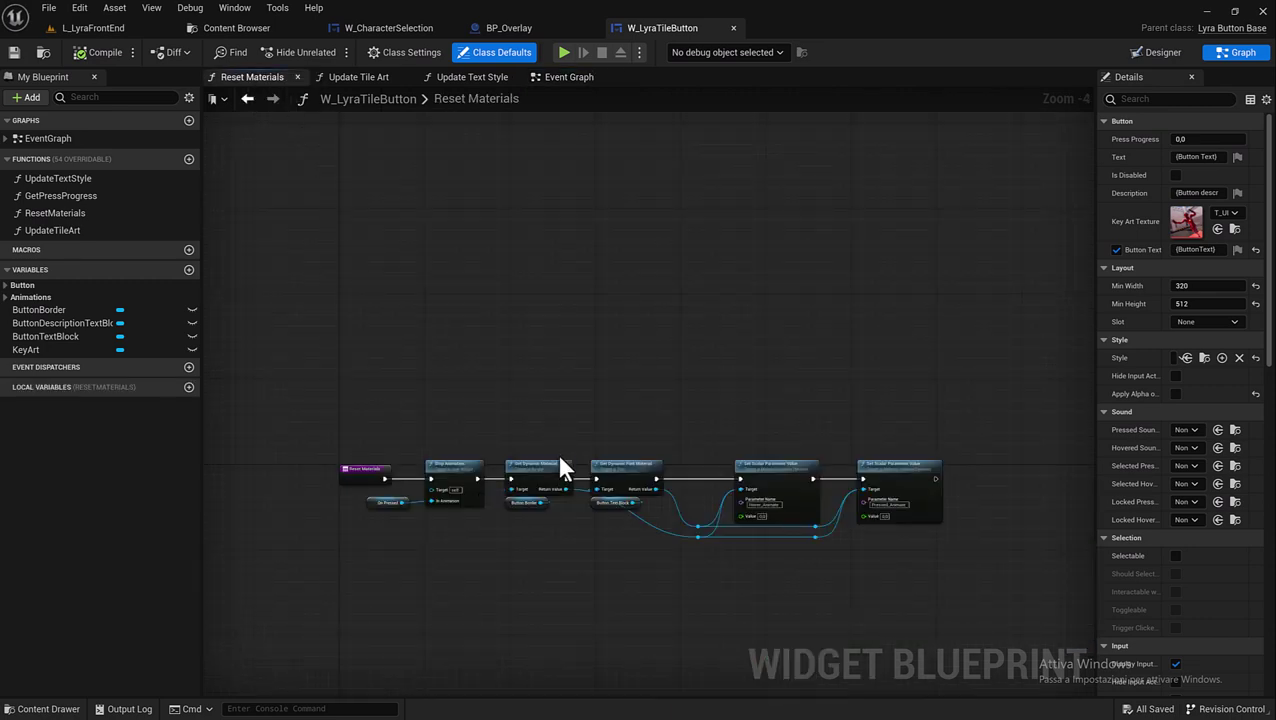
scroll(369, 497, up, 2)
scroll(387, 505, up, 1)
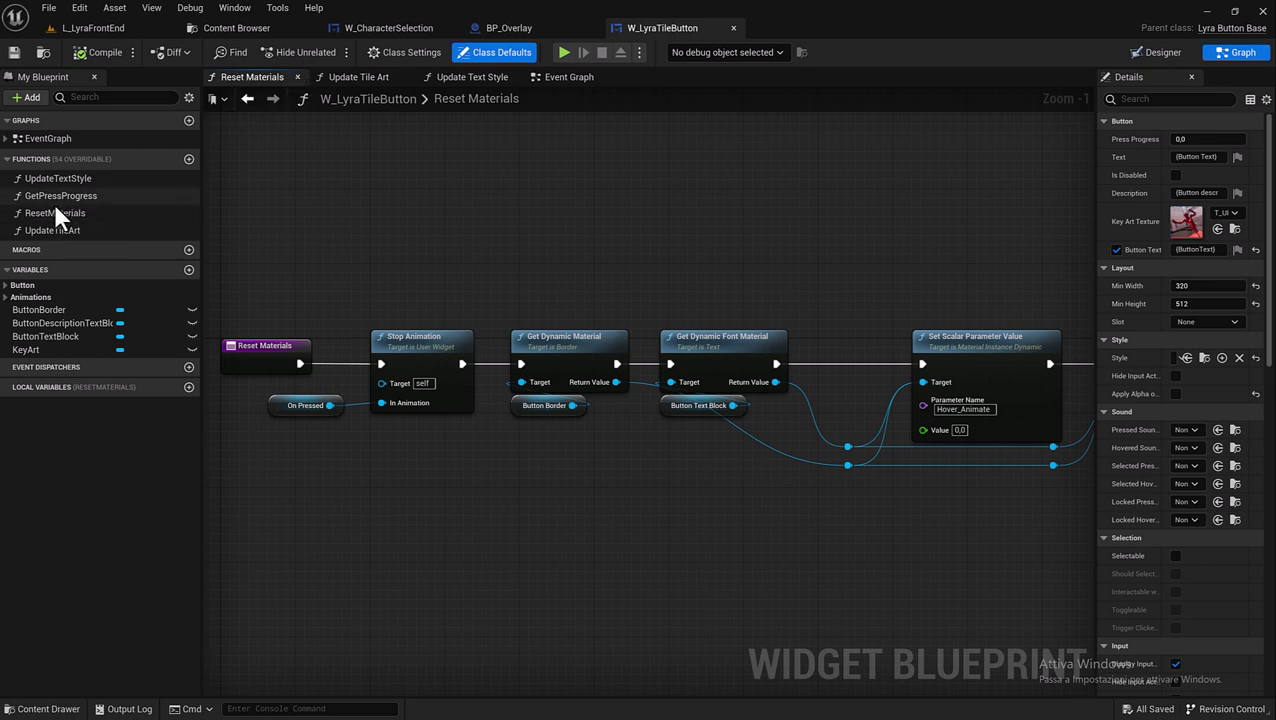
scroll(341, 325, down, 1)
scroll(398, 323, down, 1)
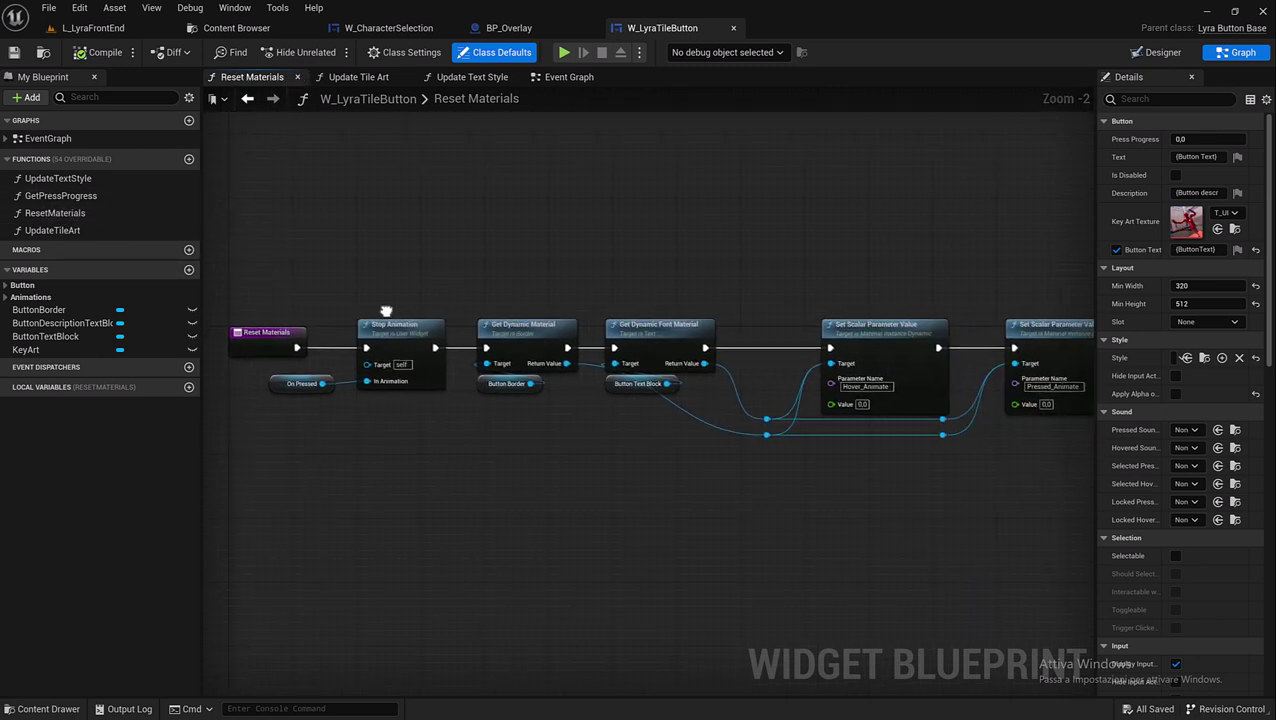
- Add a reroute point on the Button Text Block wire and align it
click(729, 422)
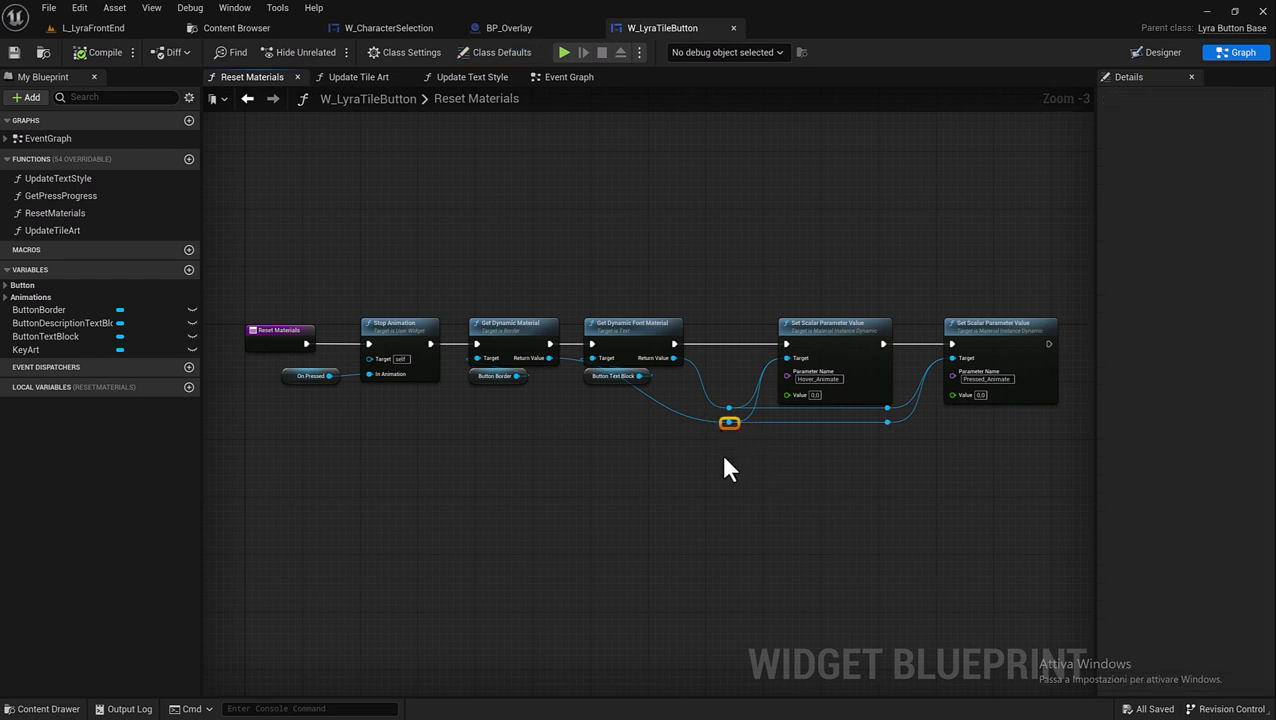
right_drag(729, 422, 823, 420)
double_click(761, 403)
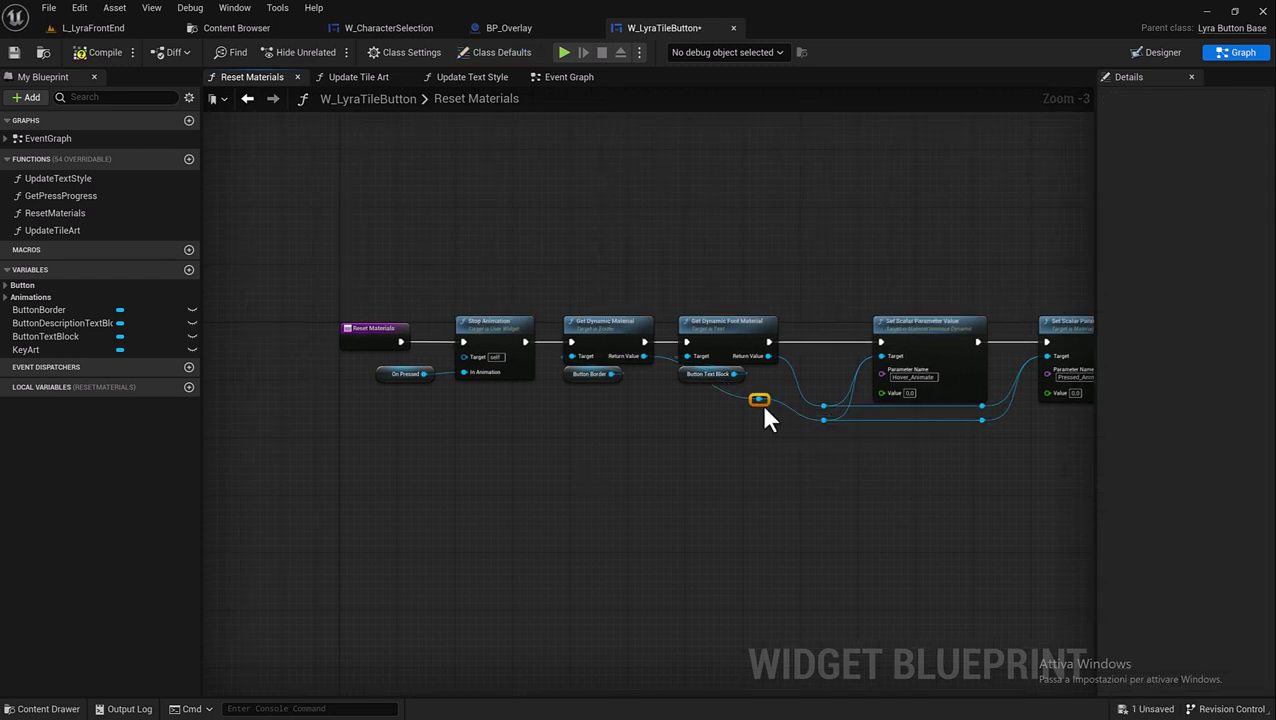
drag(759, 403, 665, 421)
- Slide the Reset Materials entry node left to make room after it
right_drag(668, 426, 823, 444)
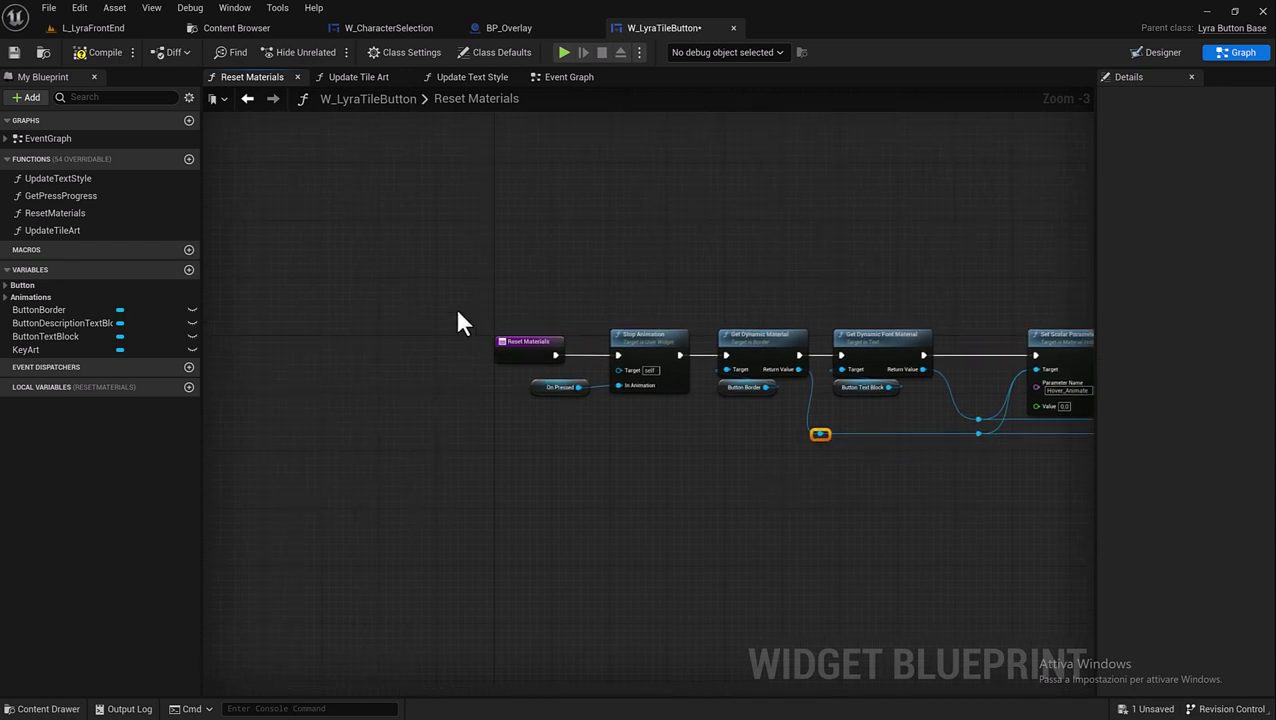
click(508, 356)
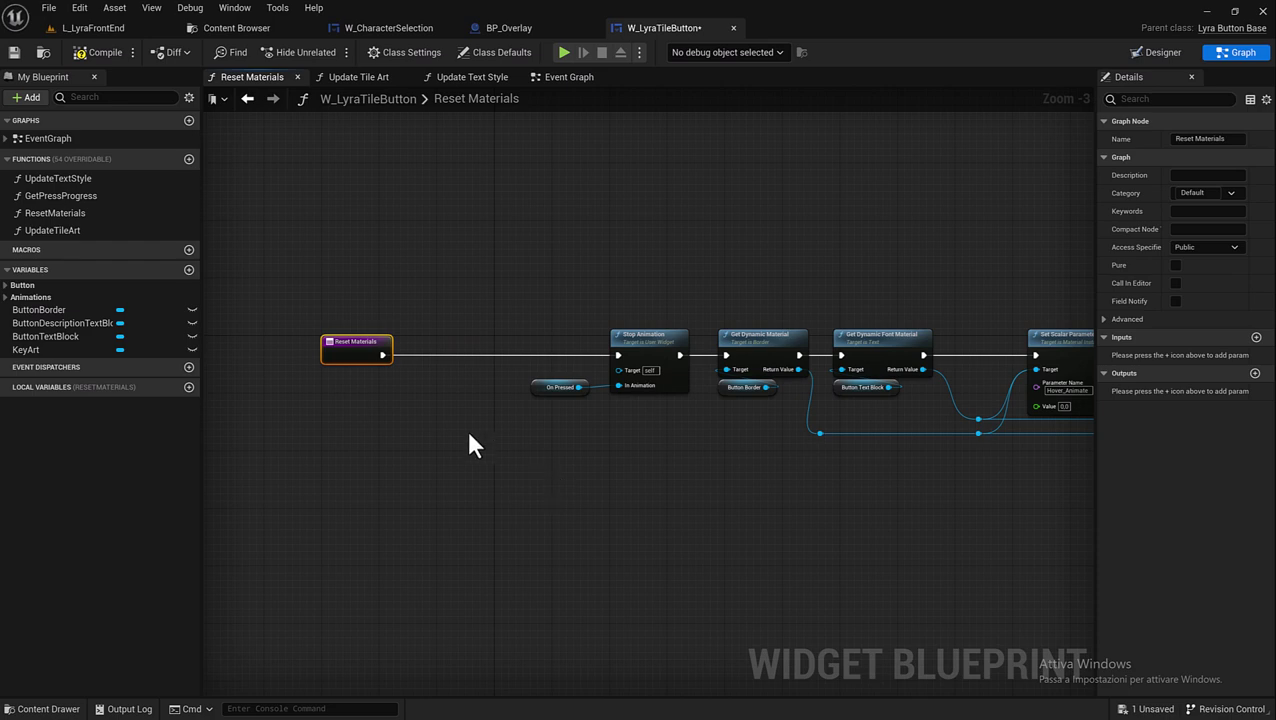
right_drag(375, 385, 397, 424)
scroll(410, 424, up, 1)
scroll(428, 424, up, 2)
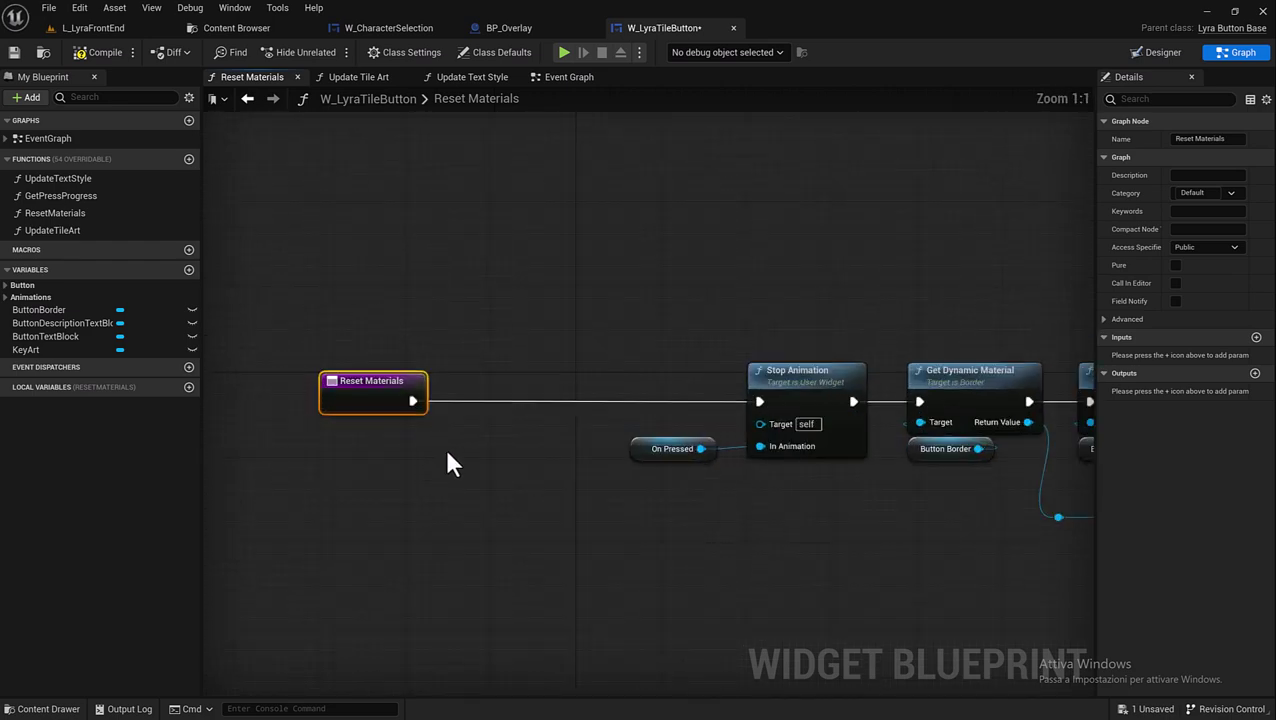
- Add an OnHovered animation getter near Reset Materials
right_click(477, 444)
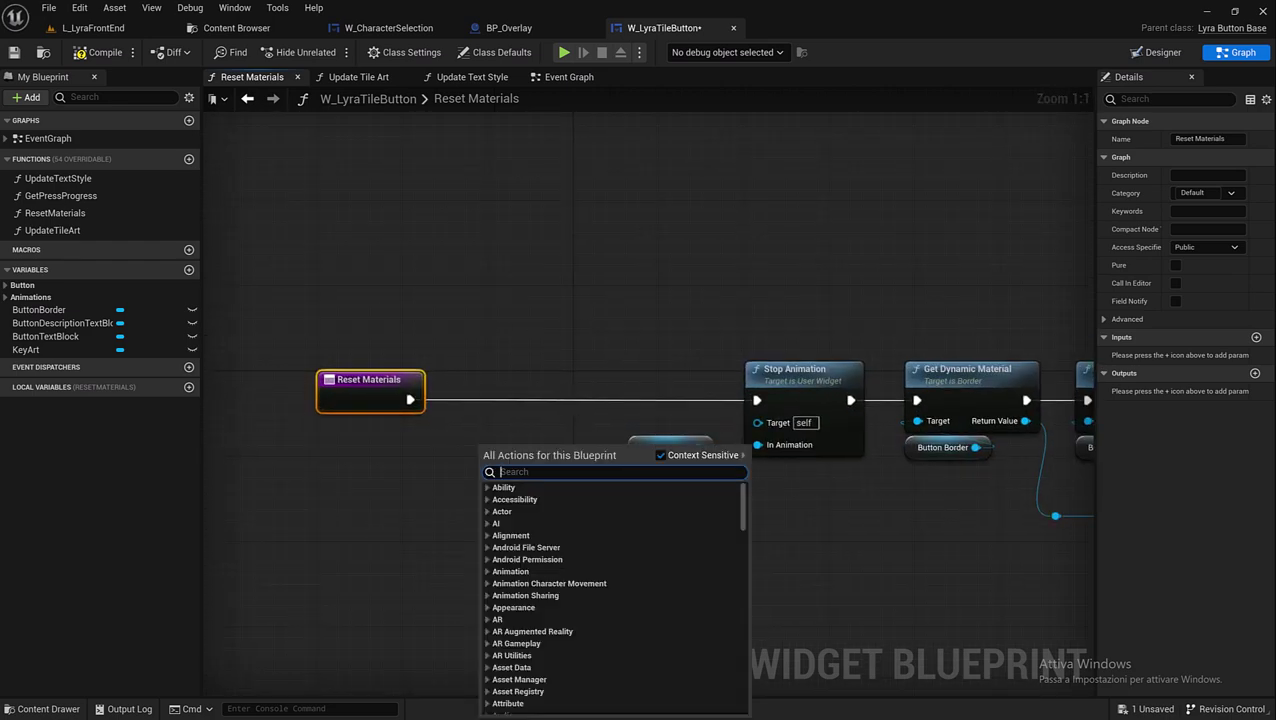
text(onho)
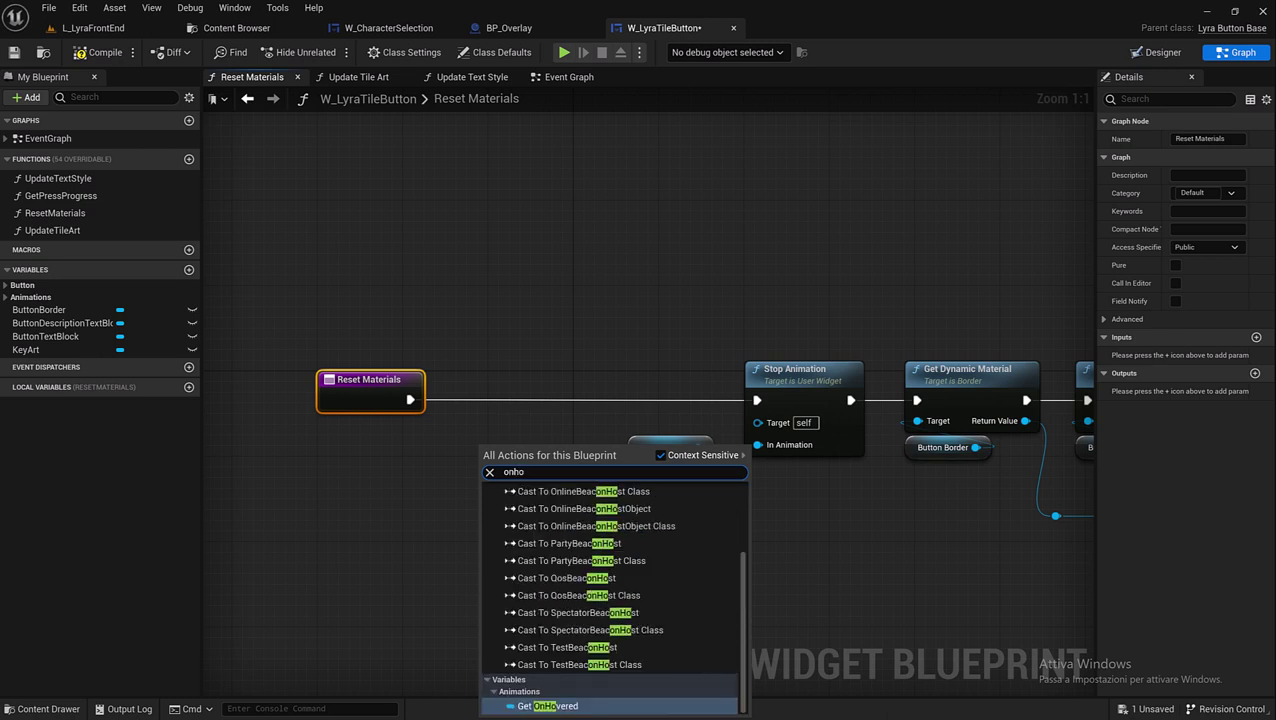
text(ver)
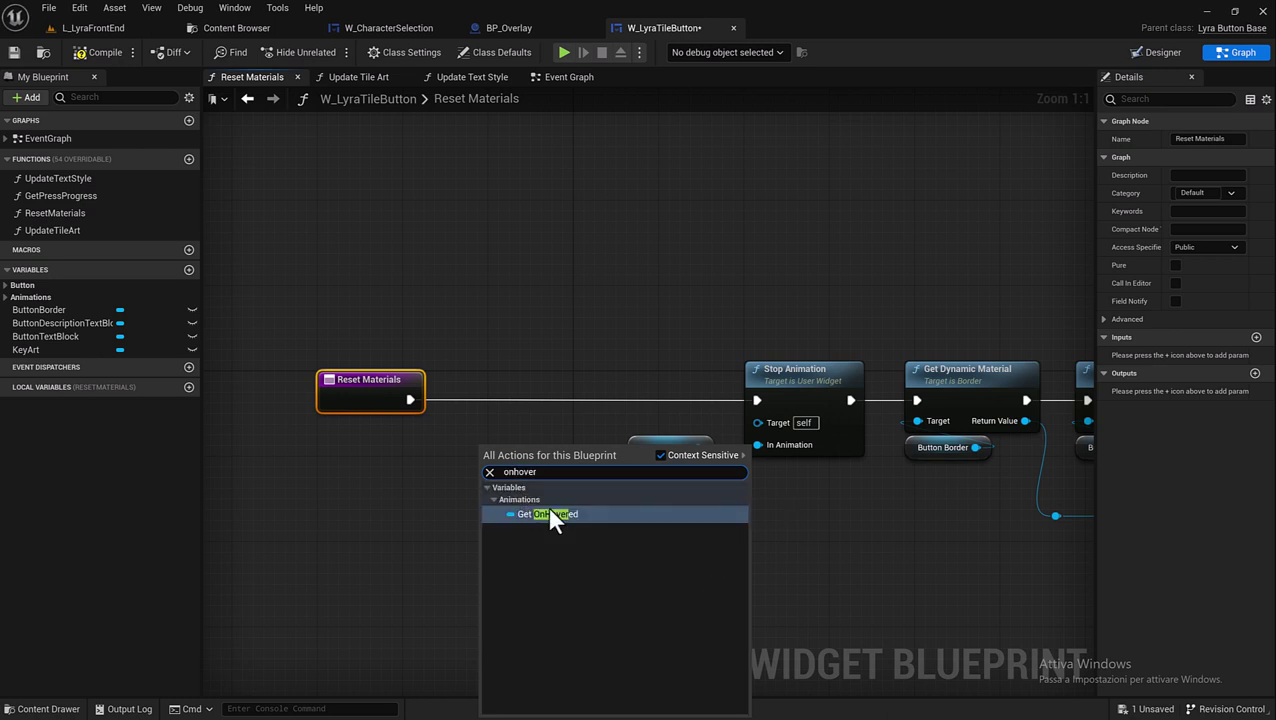
click(556, 514)
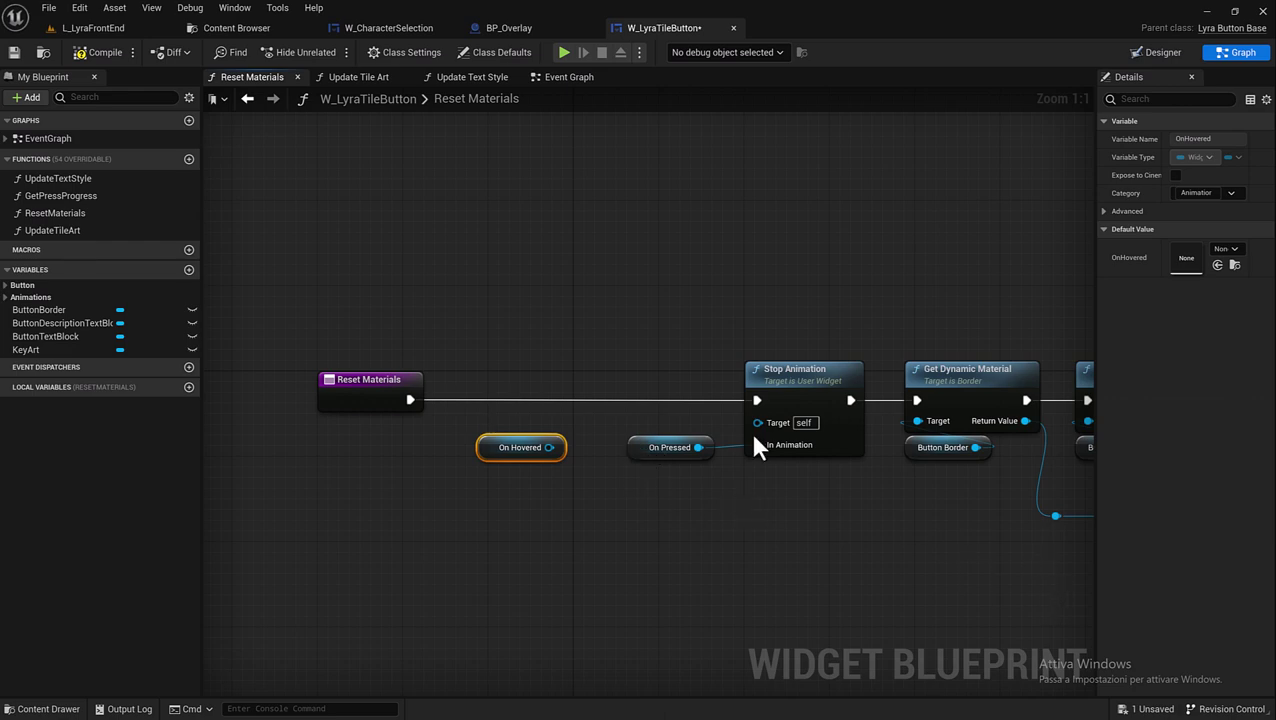
right_drag(453, 484, 448, 470)
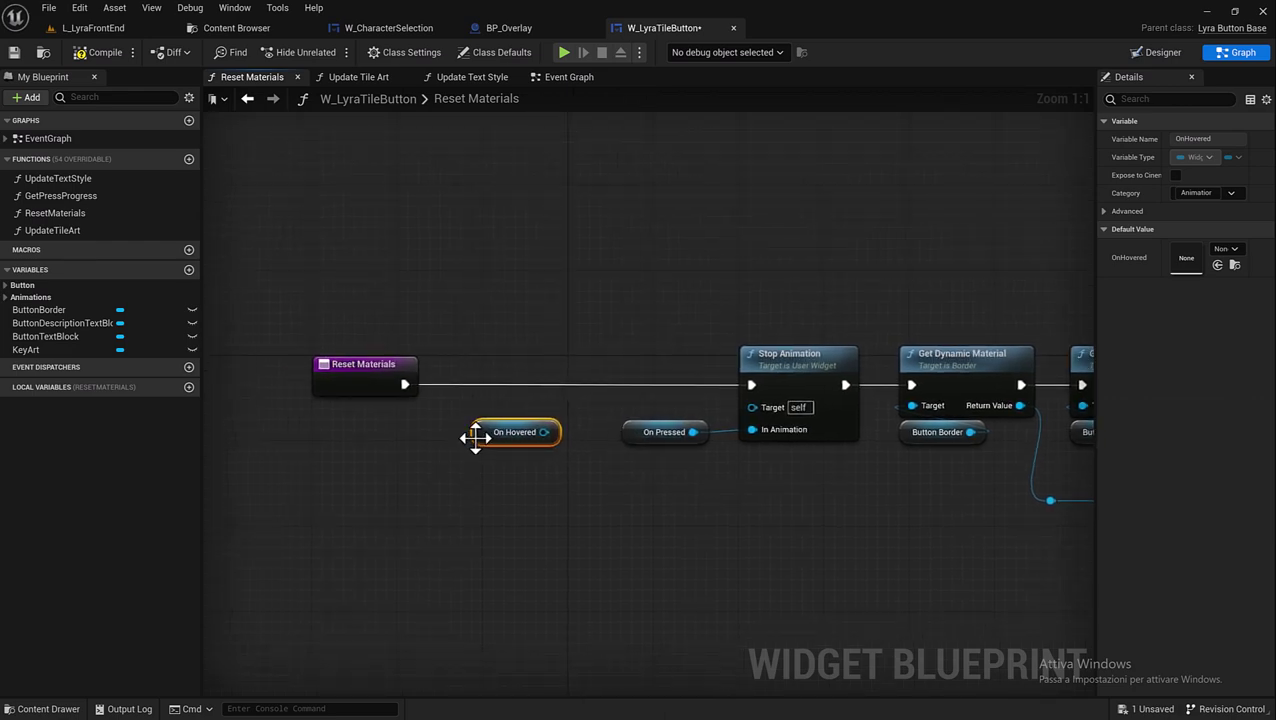
- Add Play Animation Reverse for OnHovered, wired between Reset Materials and Stop Animation
mouse_move(478, 438)
mouse_down()
mouse_move(409, 468)
mouse_move(510, 408)
mouse_up()
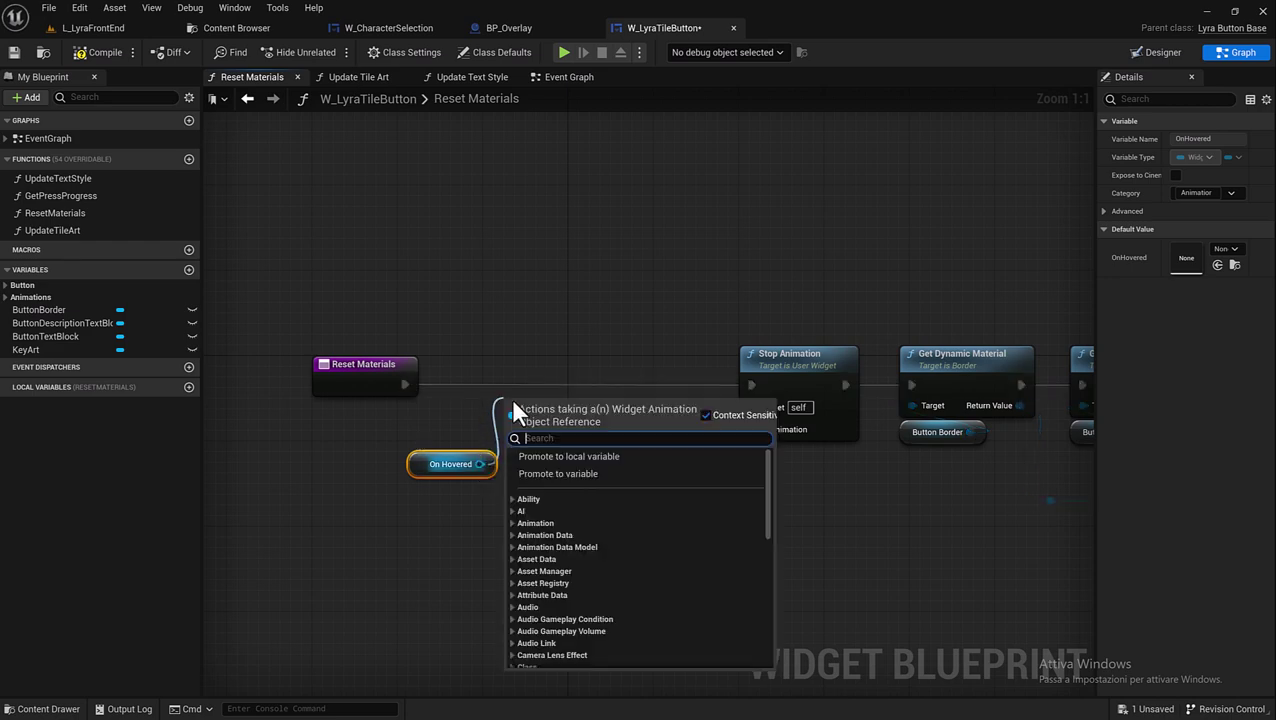
text(play anima)
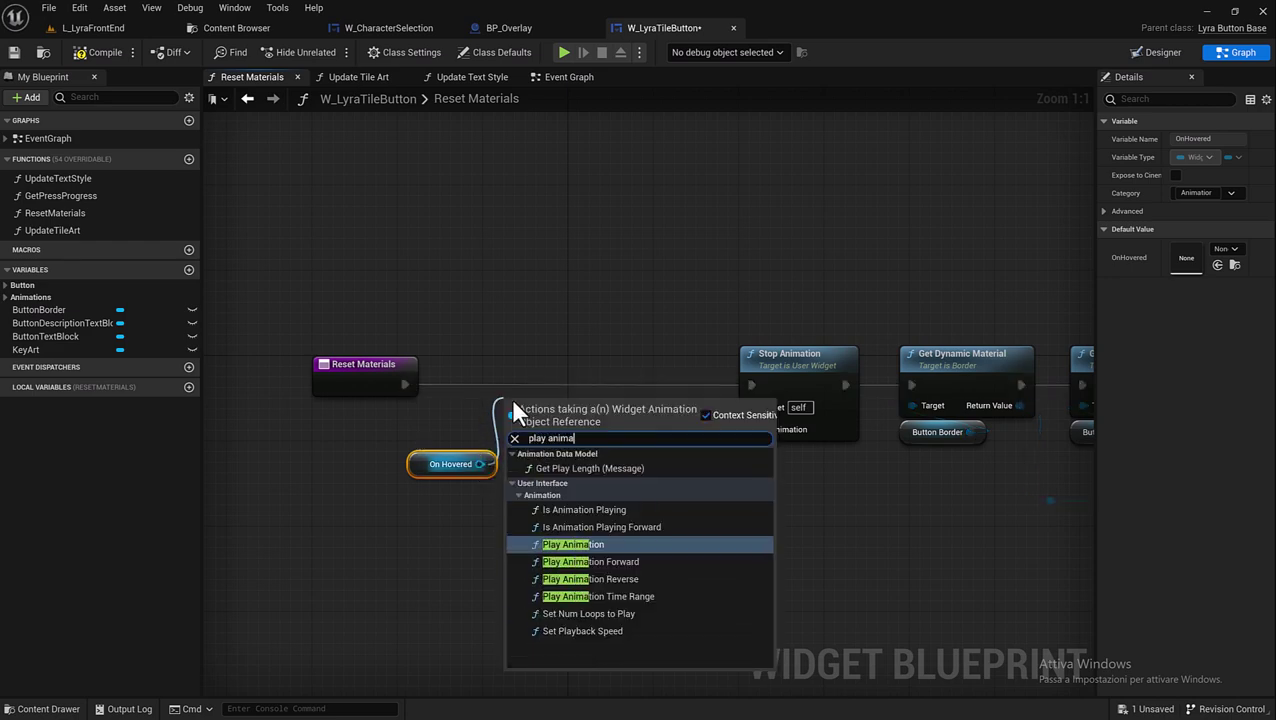
click(647, 580)
drag(559, 396, 541, 371)
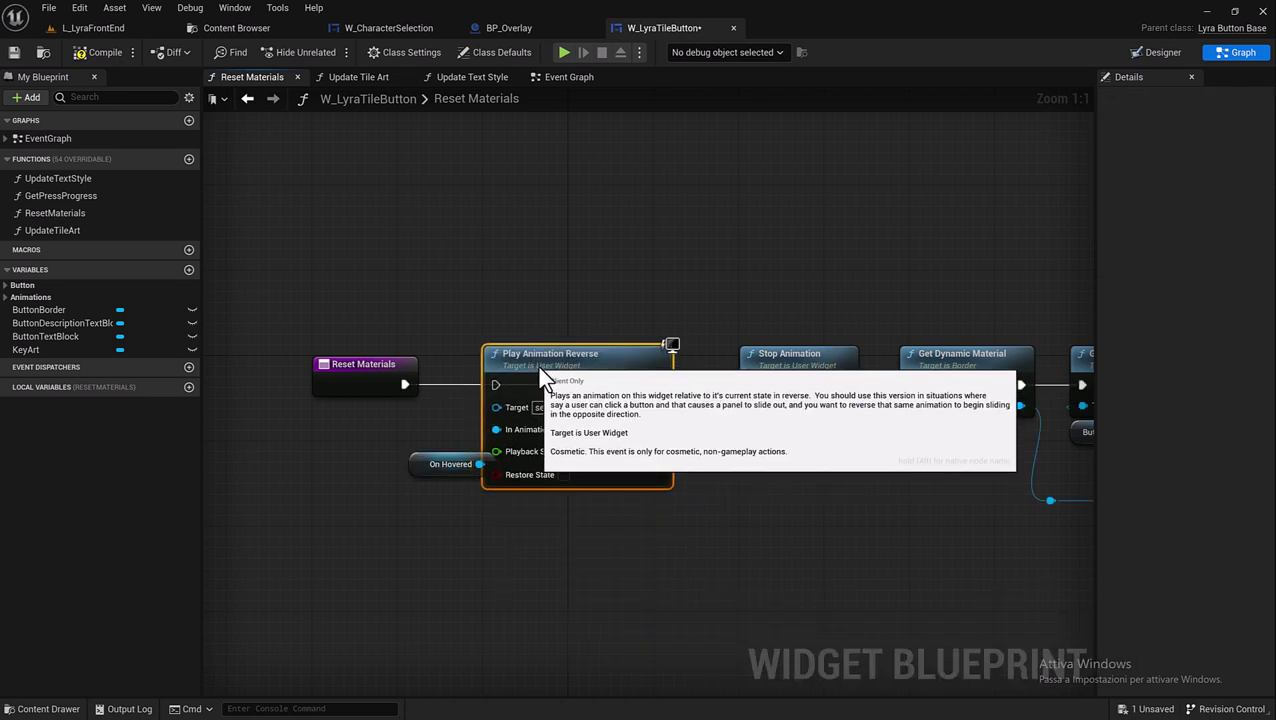
drag(404, 384, 500, 386)
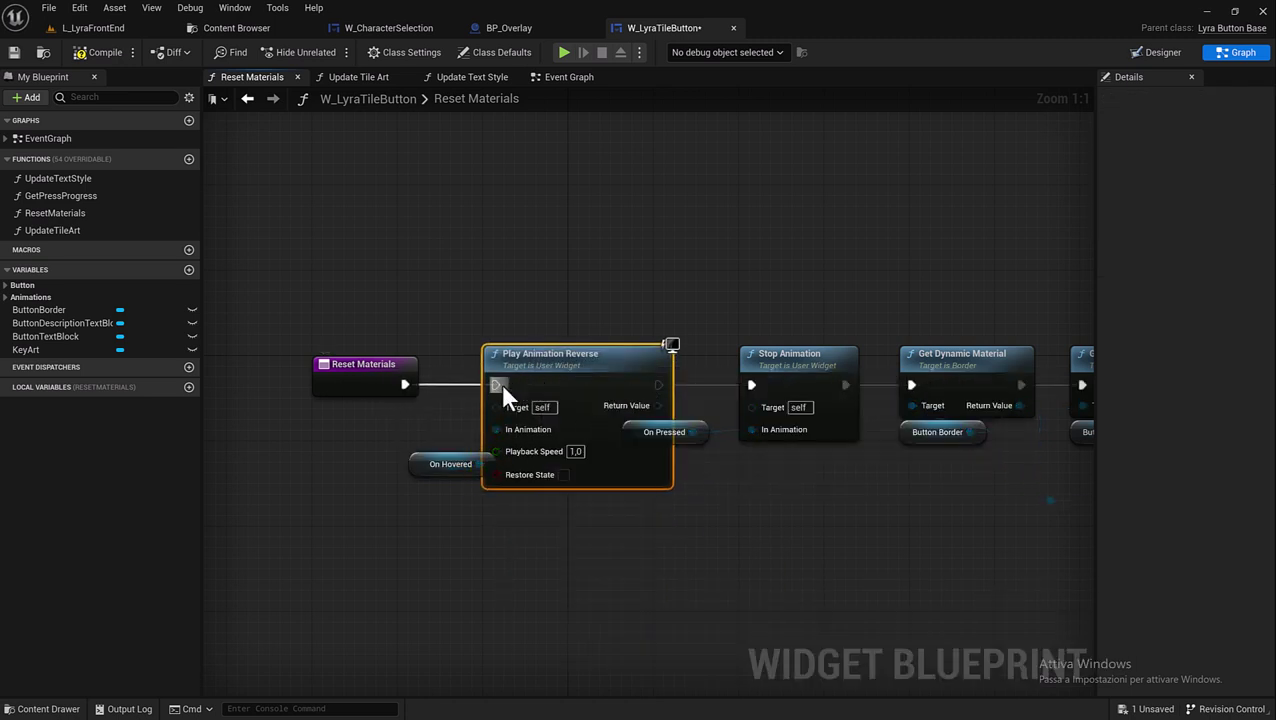
drag(658, 385, 751, 384)
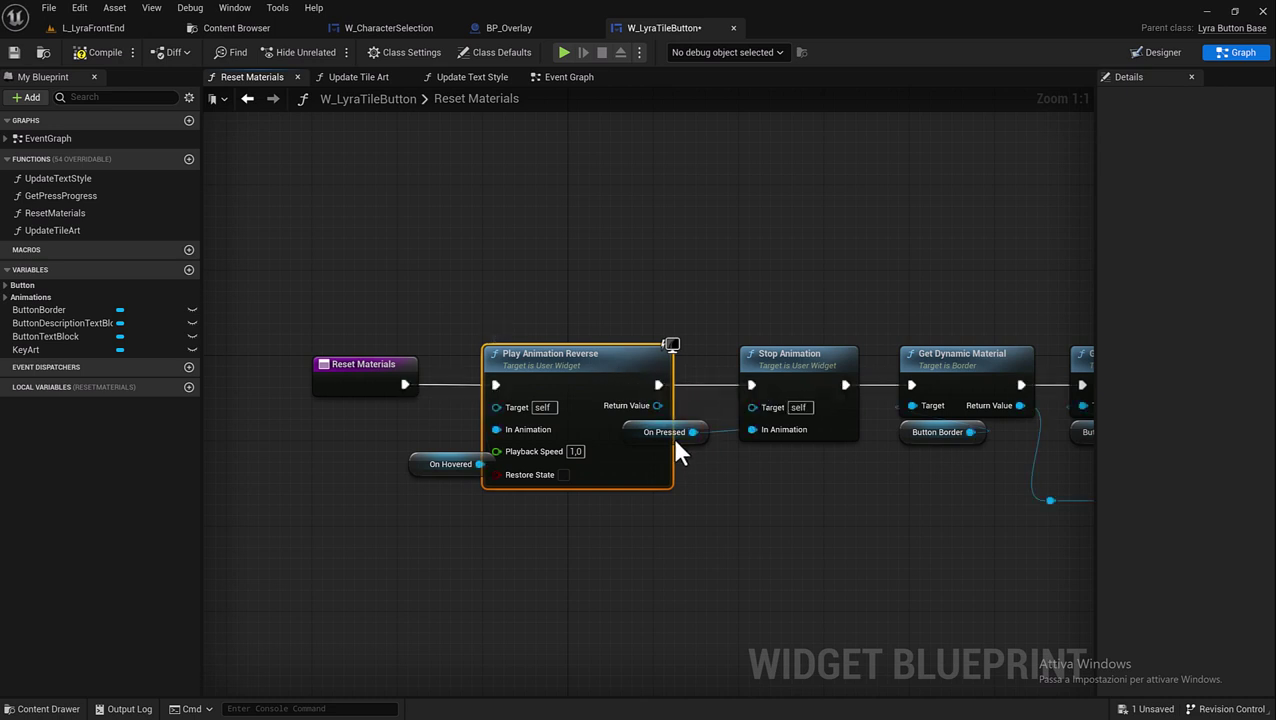
- Arrange the On Pressed and On Hovered nodes neatly beside their animation nodes
drag(676, 450, 786, 471)
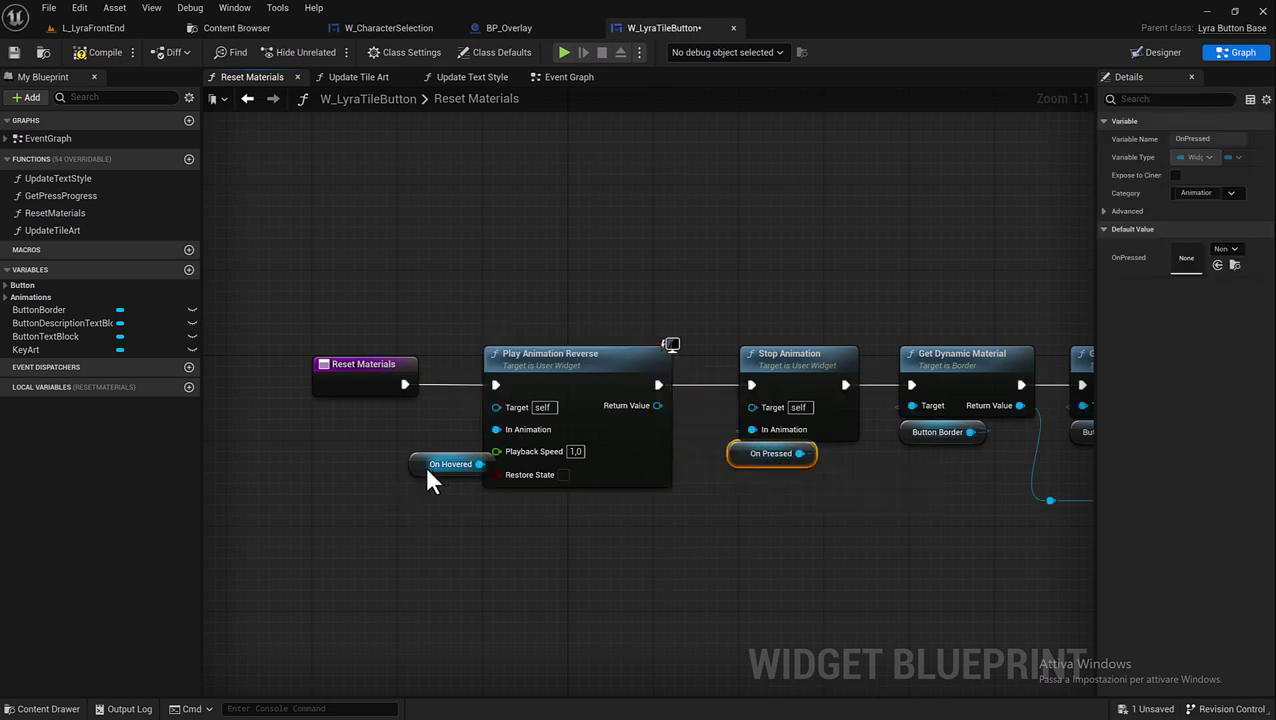
drag(427, 470, 502, 513)
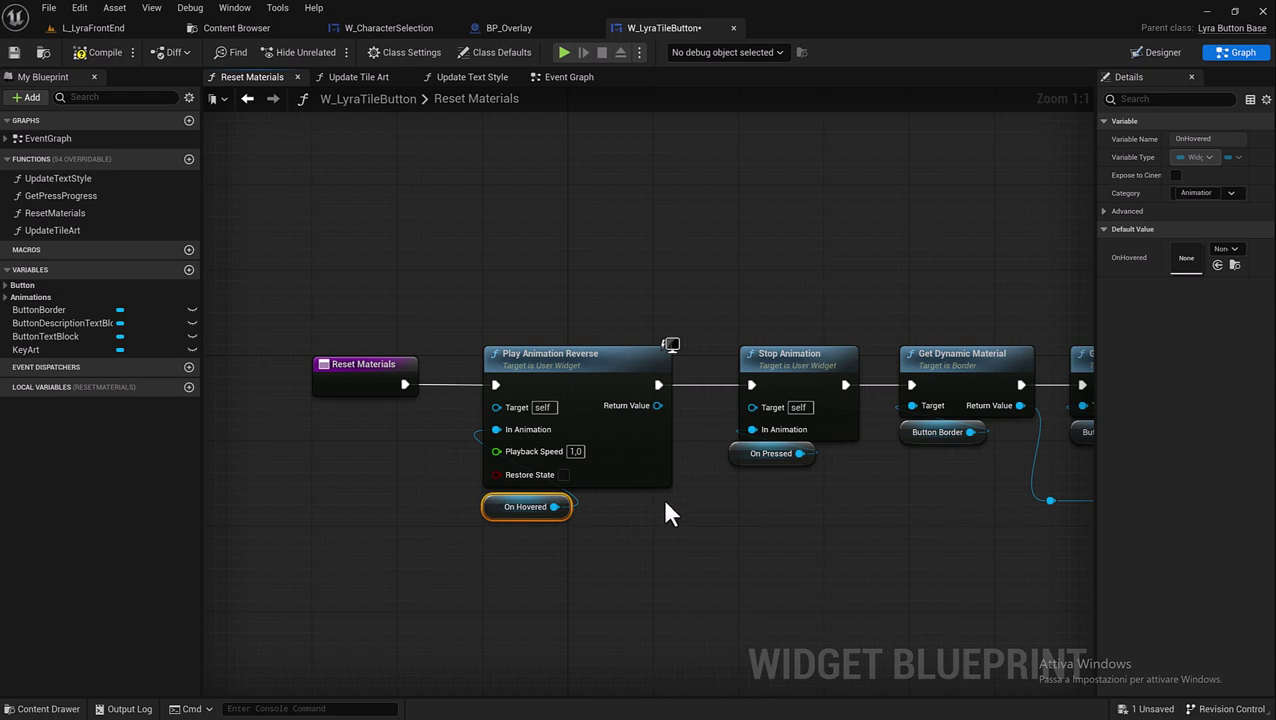
right_drag(670, 513, 536, 483)
drag(628, 424, 639, 424)
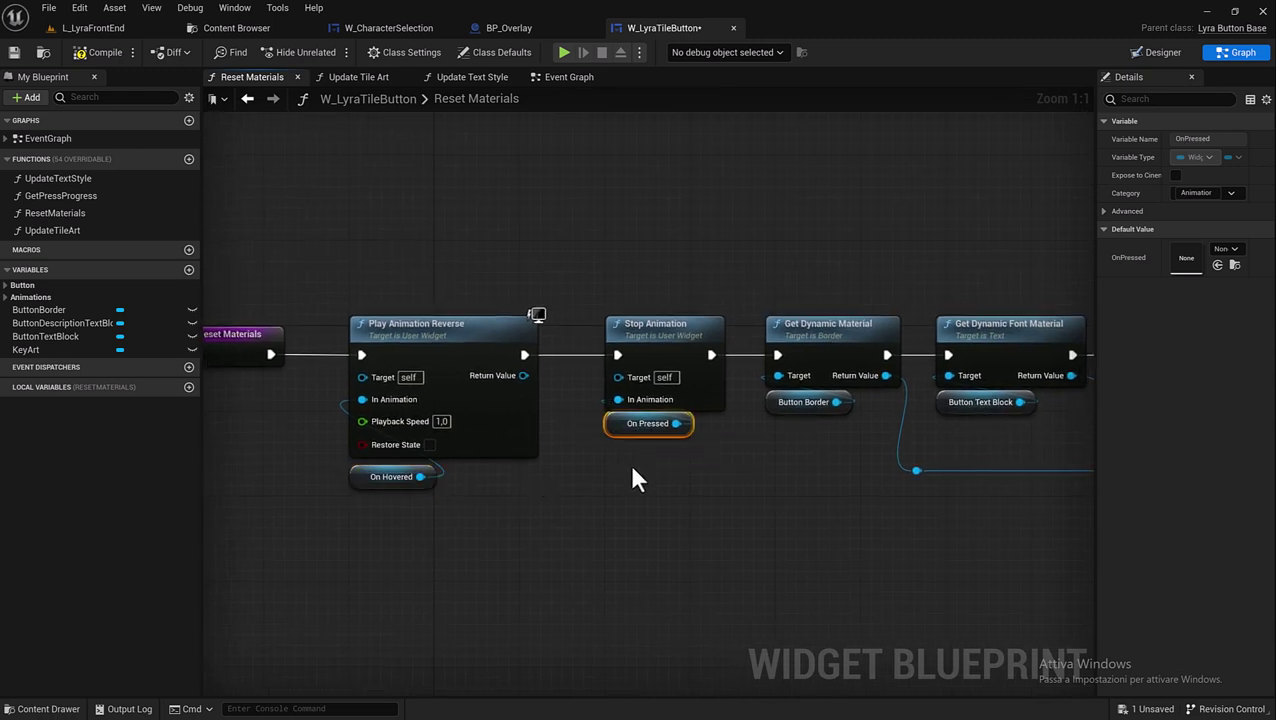
mouse_move(673, 477)
right_down()
mouse_move(663, 455)
mouse_move(697, 447)
right_up()
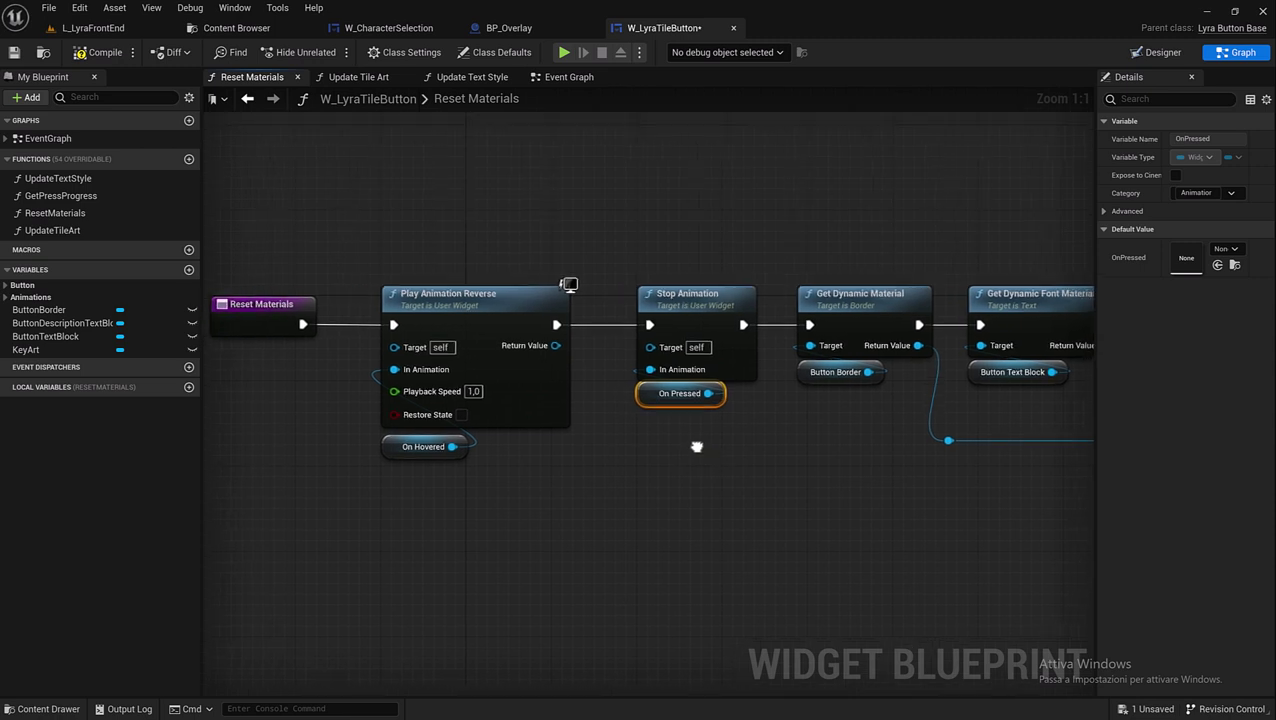
right_drag(802, 445, 880, 424)
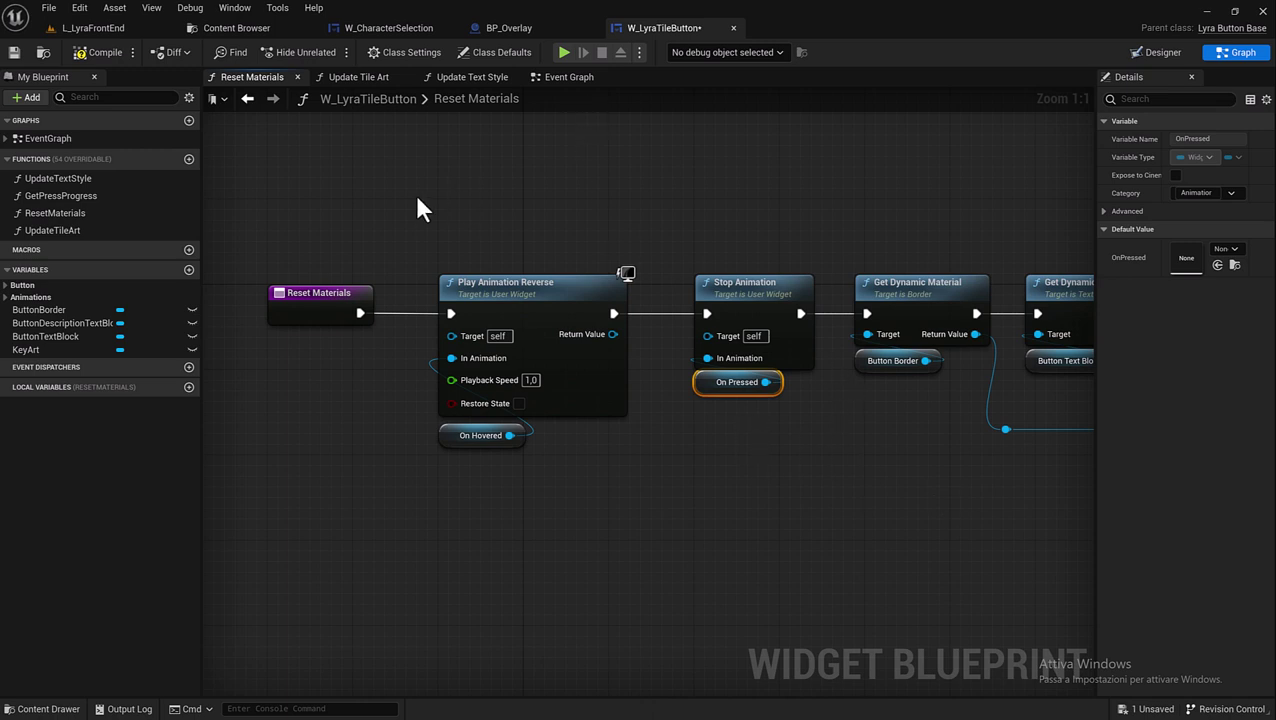
right_drag(418, 208, 434, 236)
mouse_move(621, 384)
right_down()
mouse_move(578, 267)
mouse_move(464, 324)
right_up()
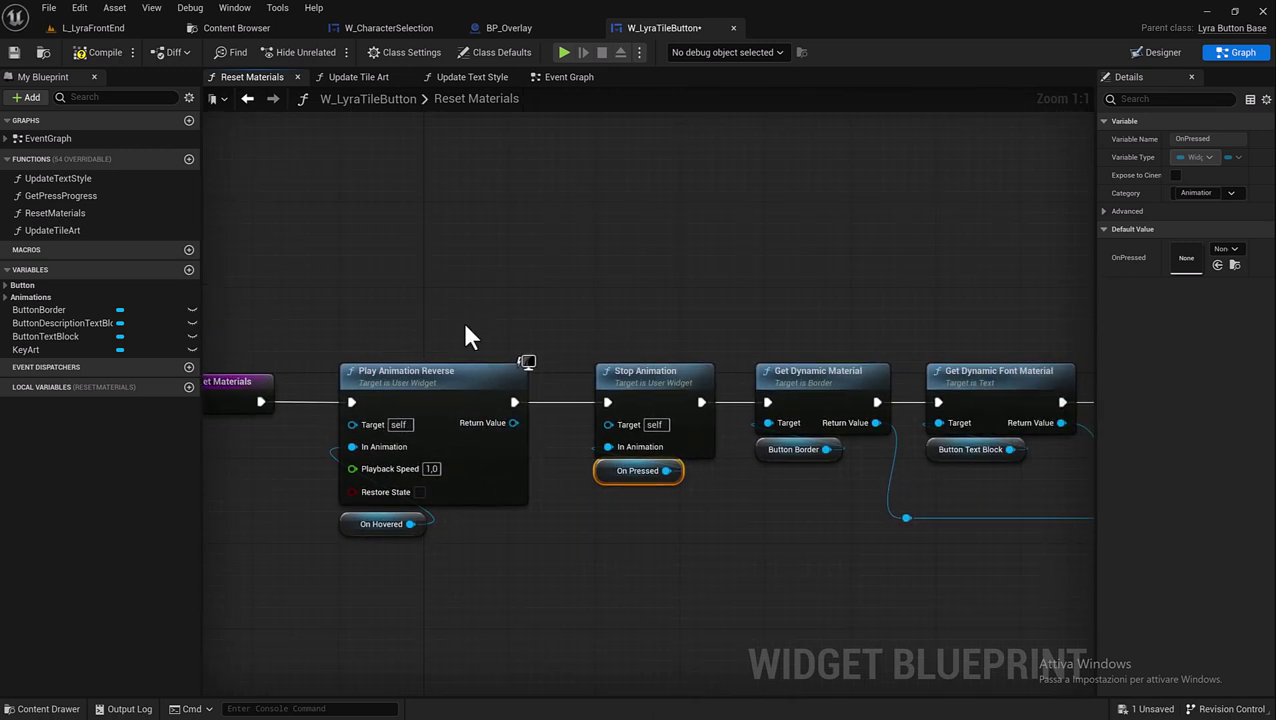
- In W_CharacterSelection, add On Button Base Hovered and Unhovered events for GraceButton
click(390, 36)
right_drag(285, 464, 305, 144)
right_drag(317, 317, 335, 313)
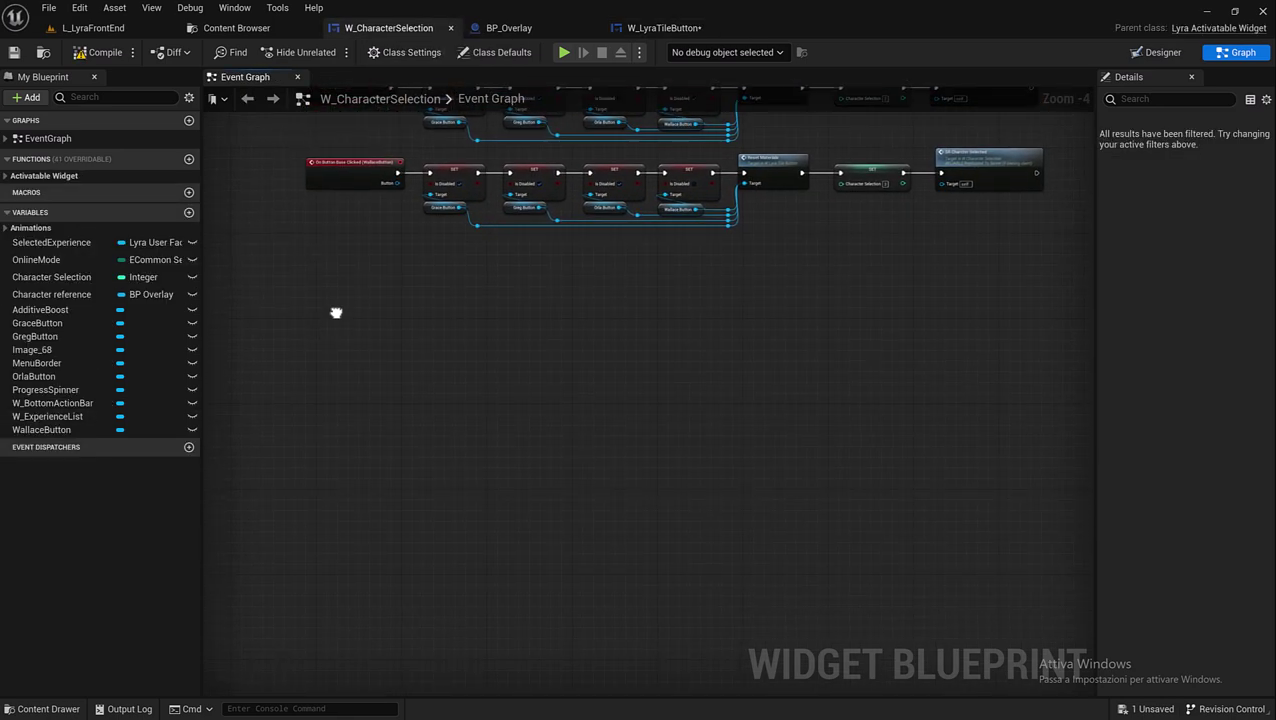
click(38, 324)
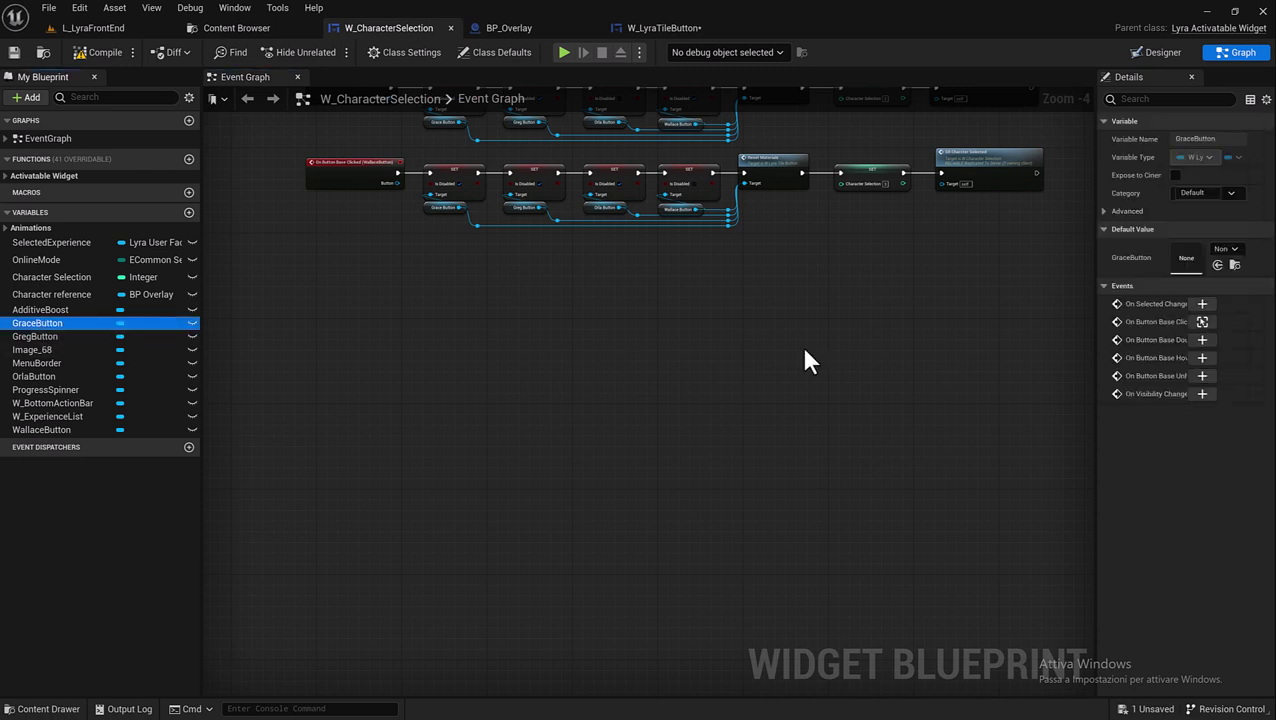
click(1092, 392)
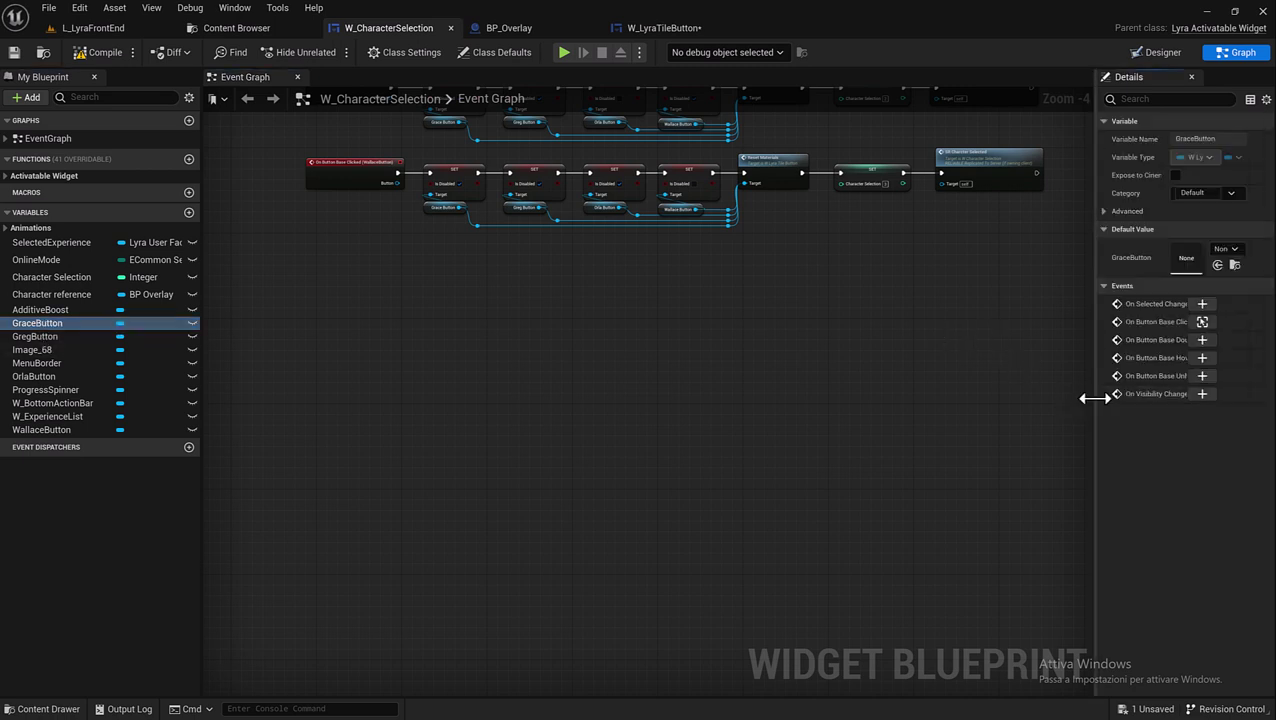
drag(1094, 398, 946, 398)
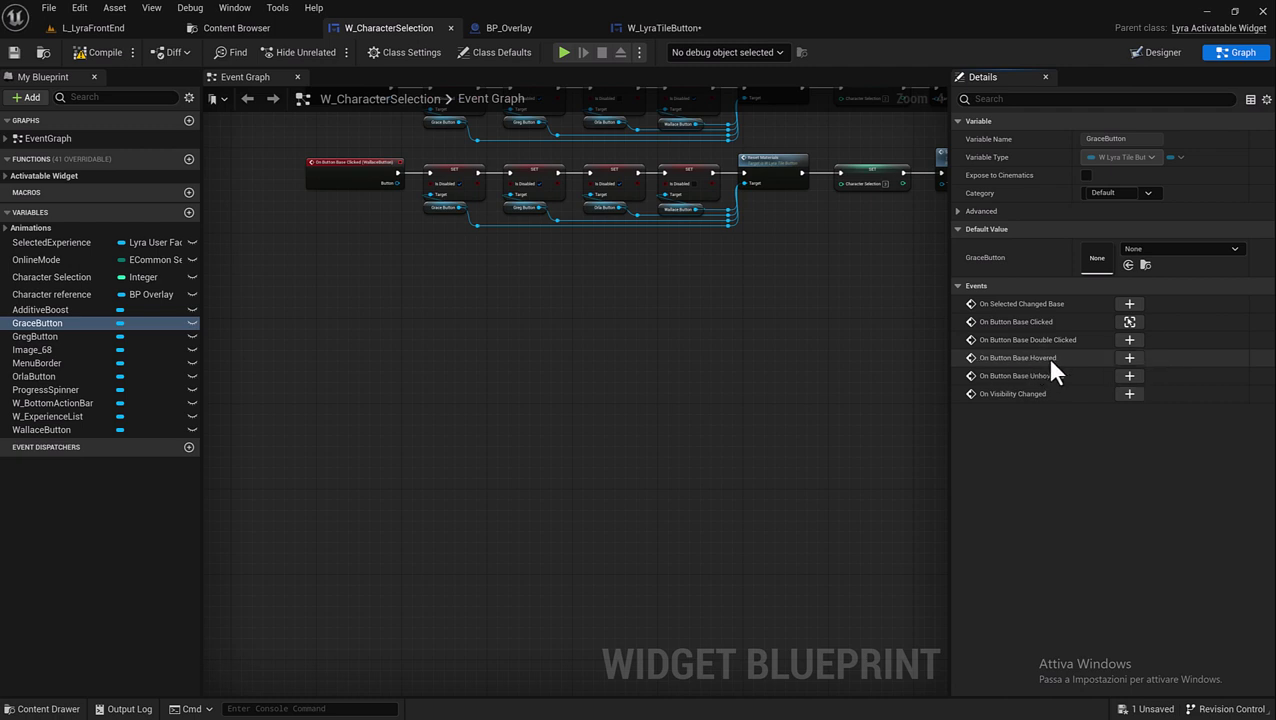
click(1127, 357)
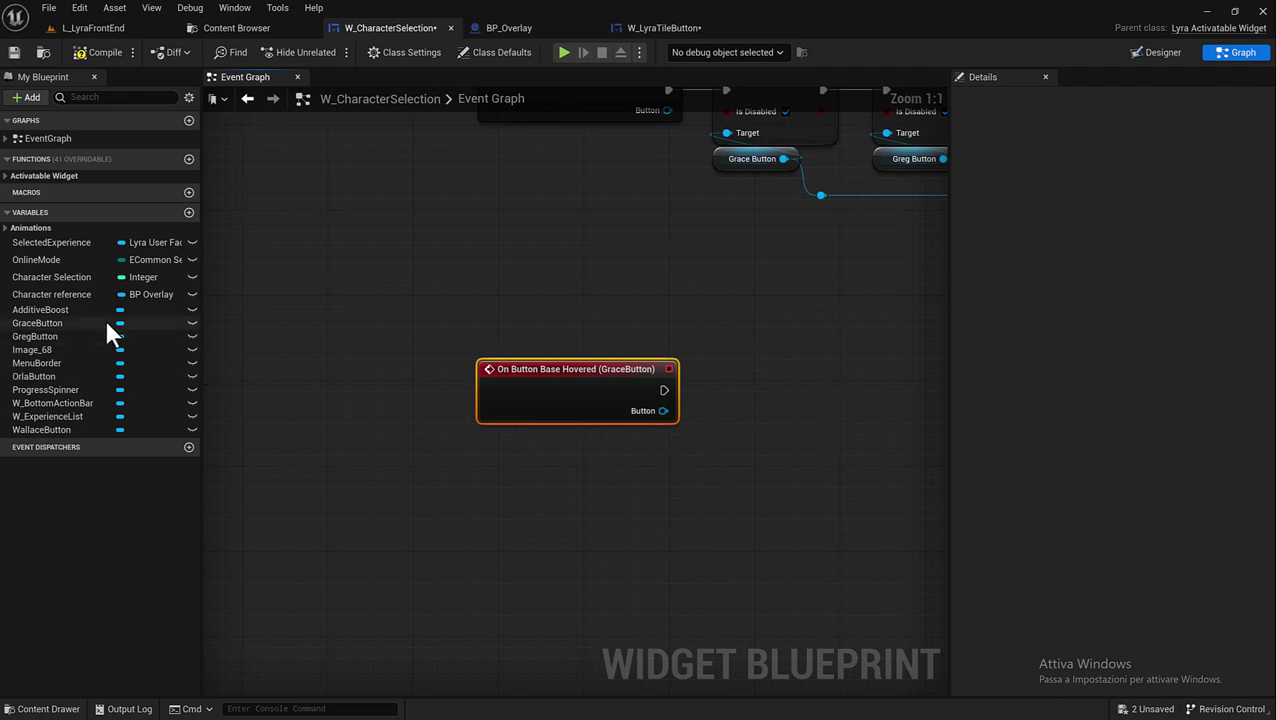
click(52, 322)
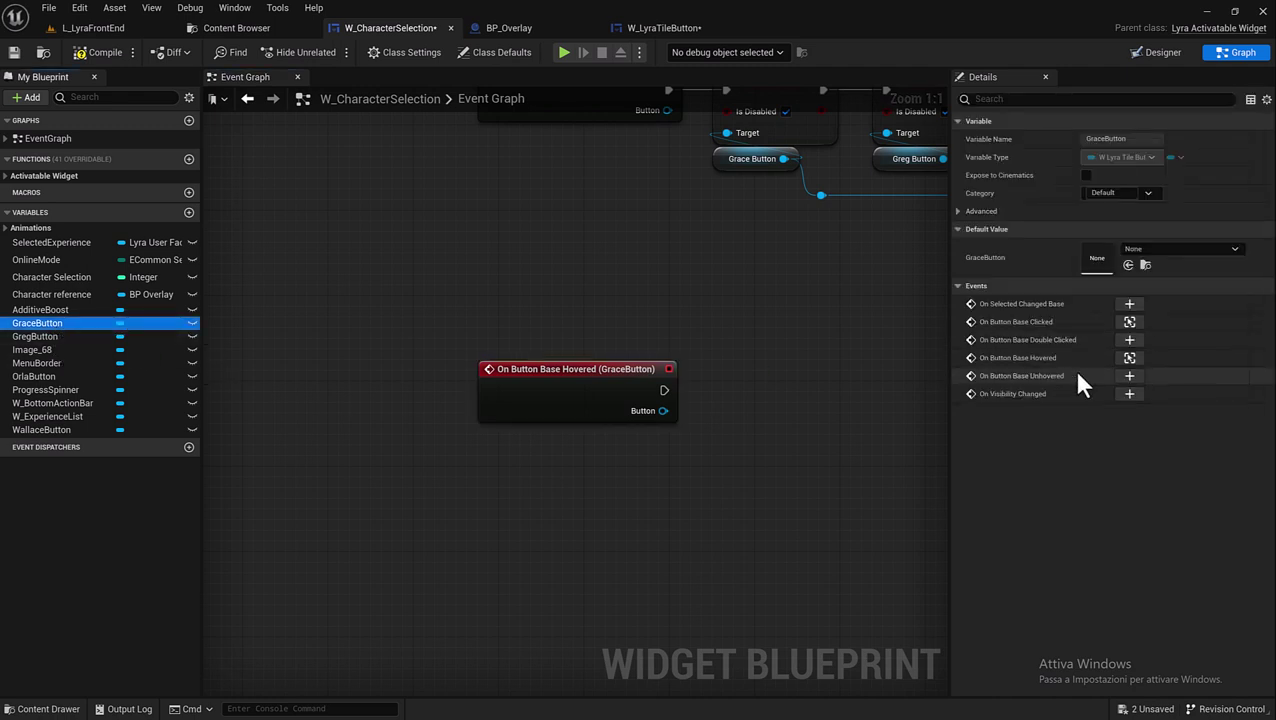
click(1129, 376)
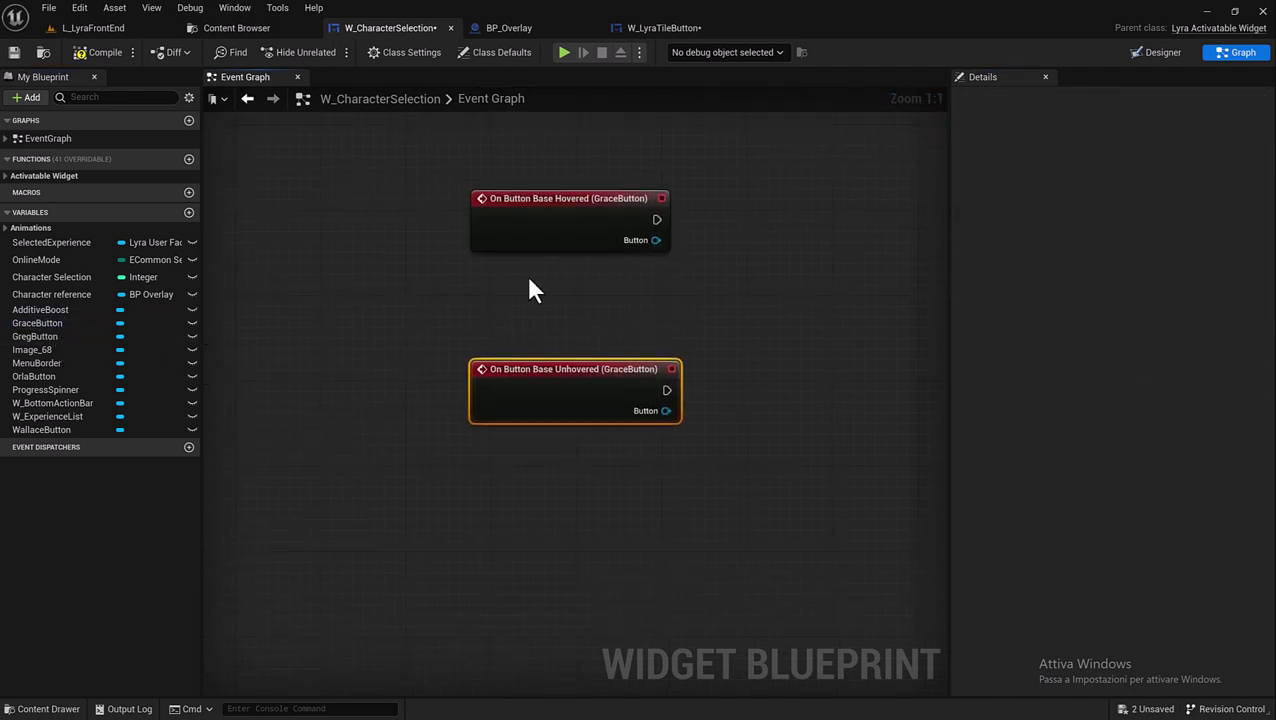
- Add On Button Base Hovered and Unhovered events for GregButton
click(46, 335)
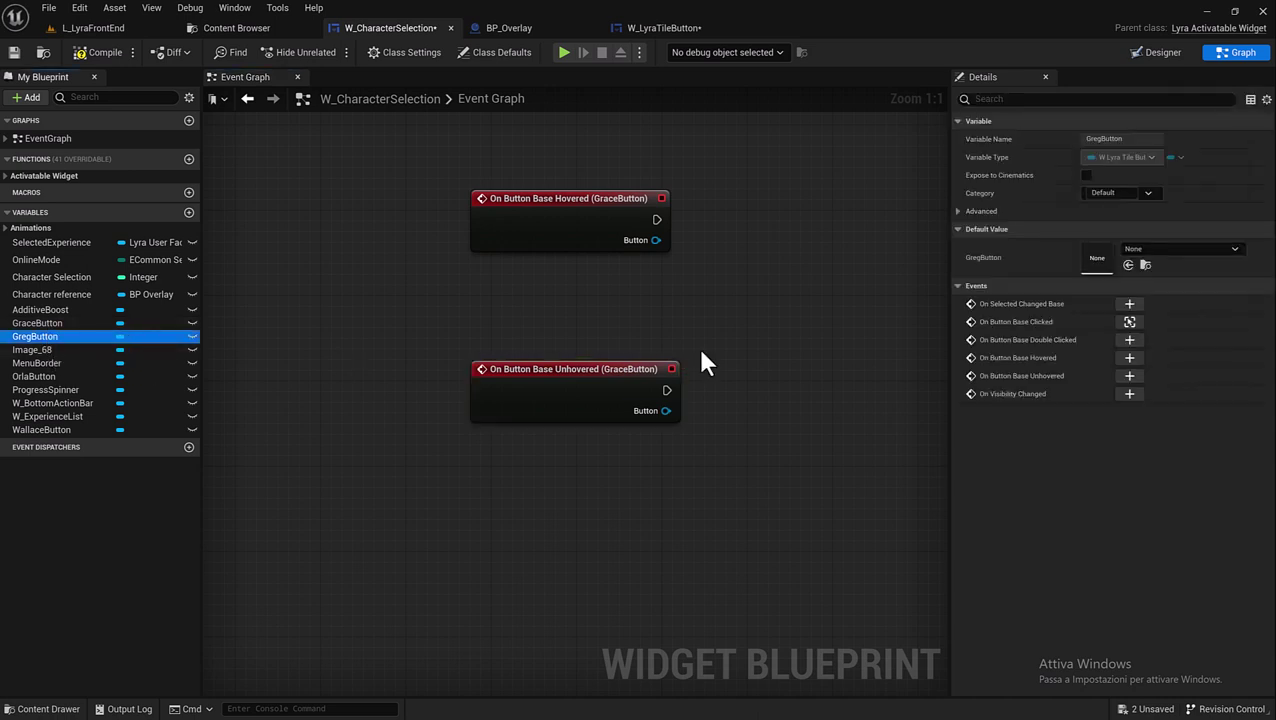
click(1127, 357)
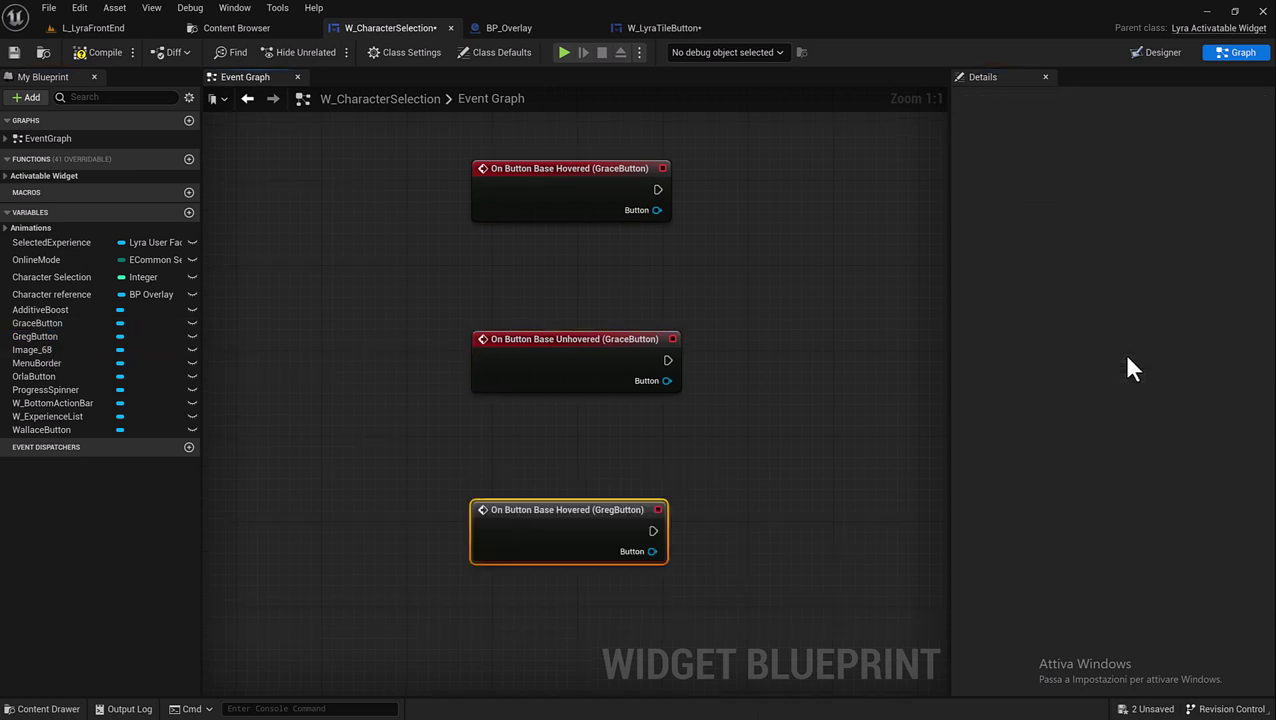
click(38, 338)
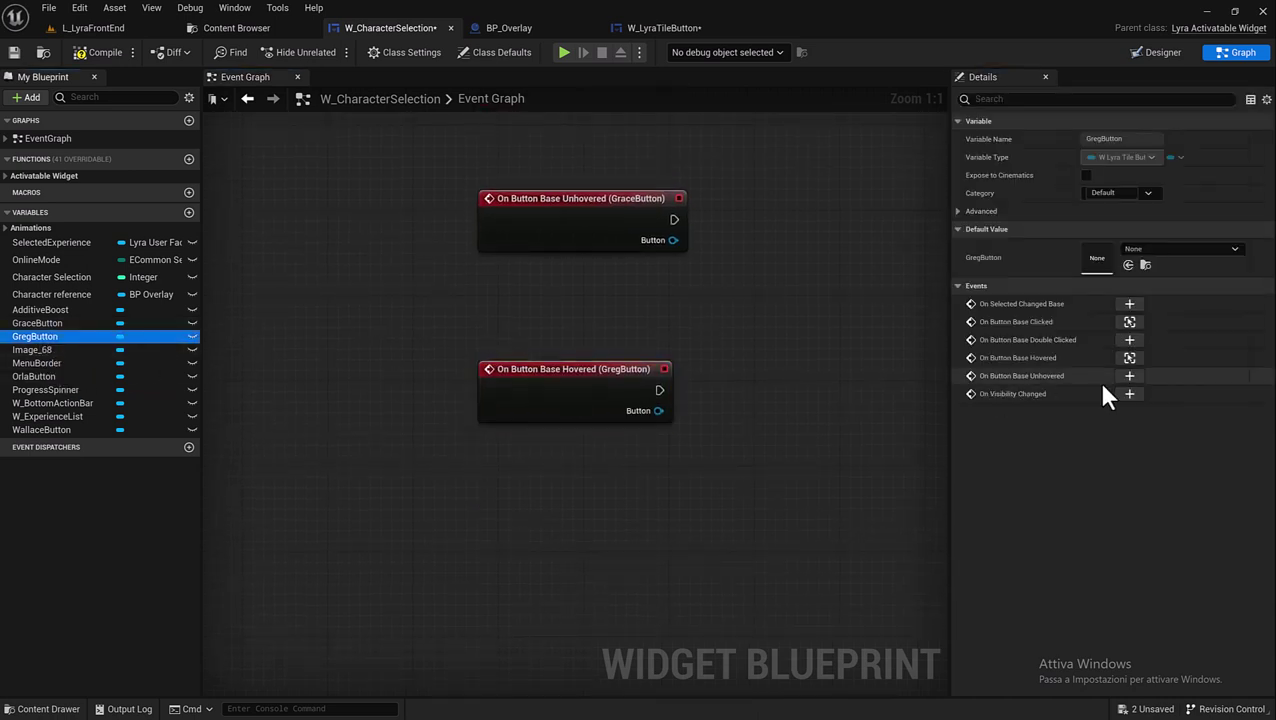
click(1129, 376)
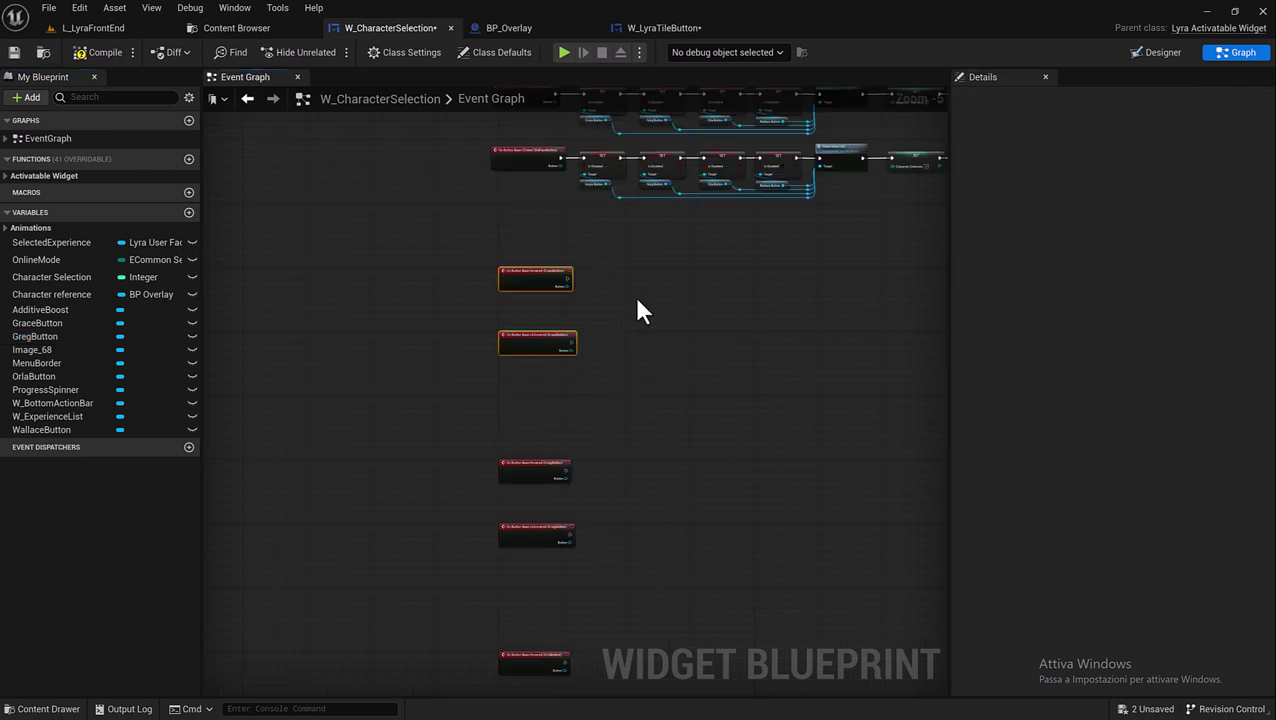
- Move the GraceButton event nodes up and left, then switch to BP_Overlay
key(Home)
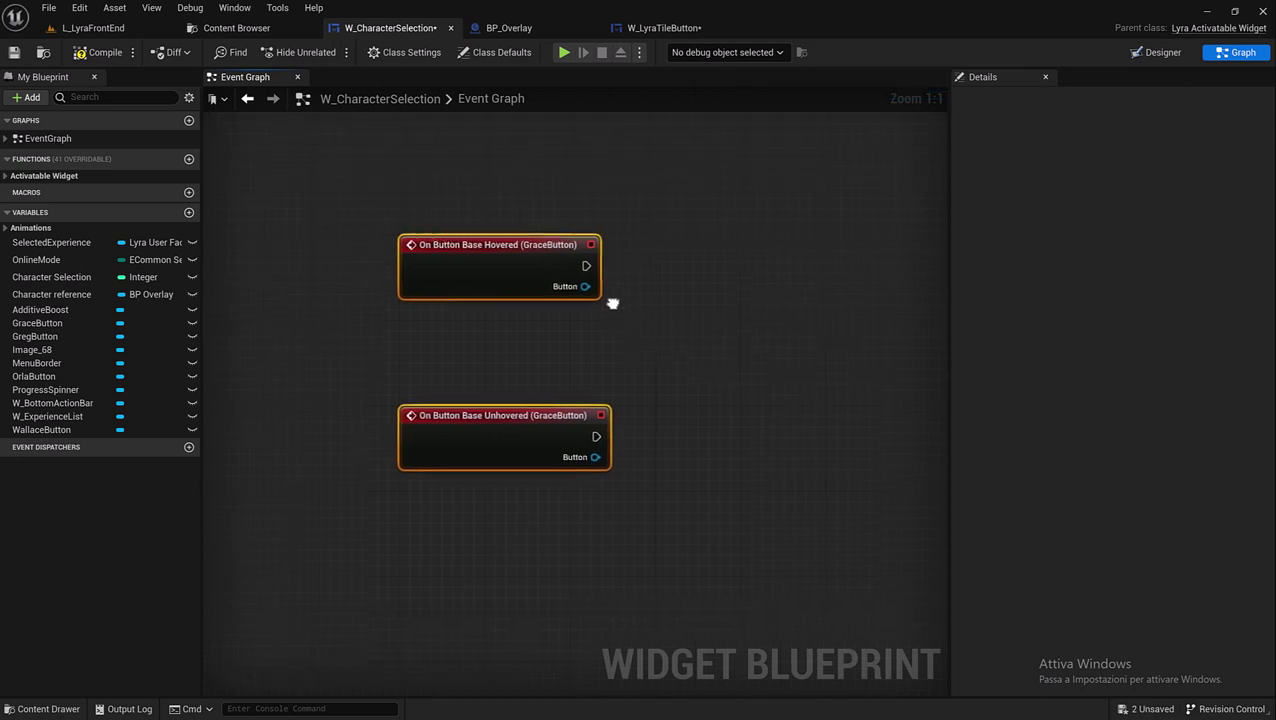
drag(654, 356, 594, 286)
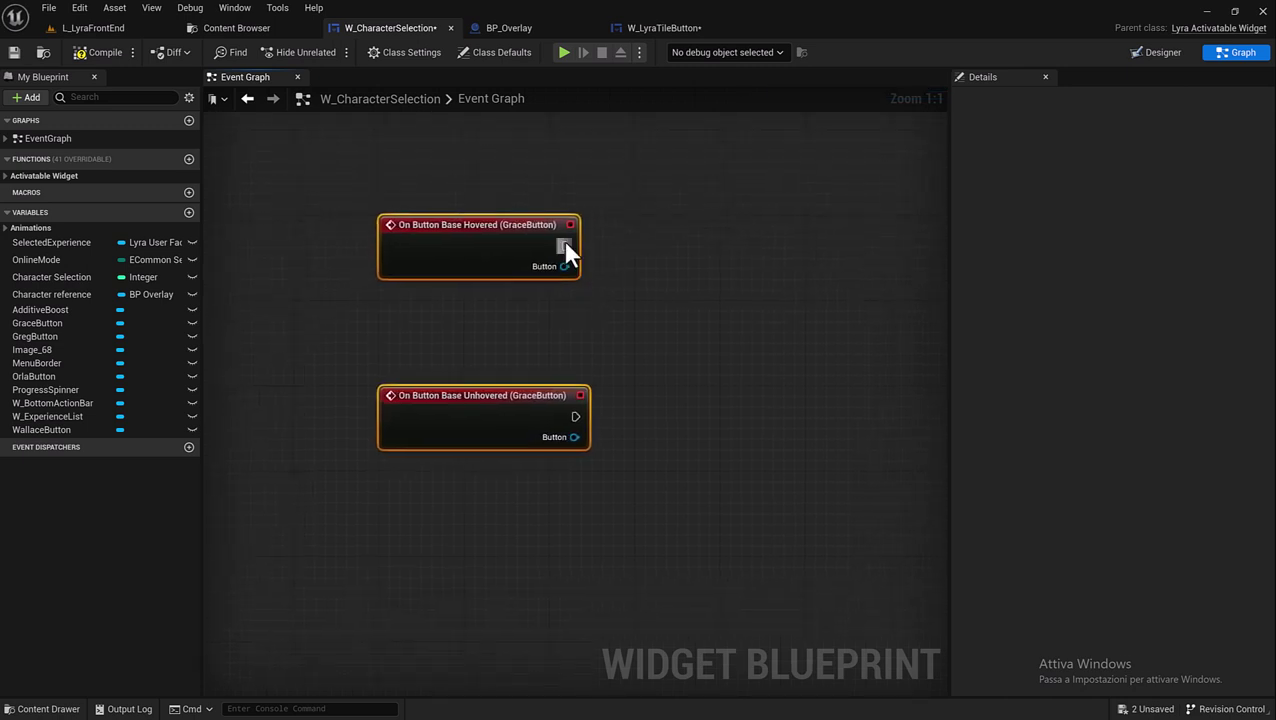
drag(567, 375, 535, 333)
click(478, 262)
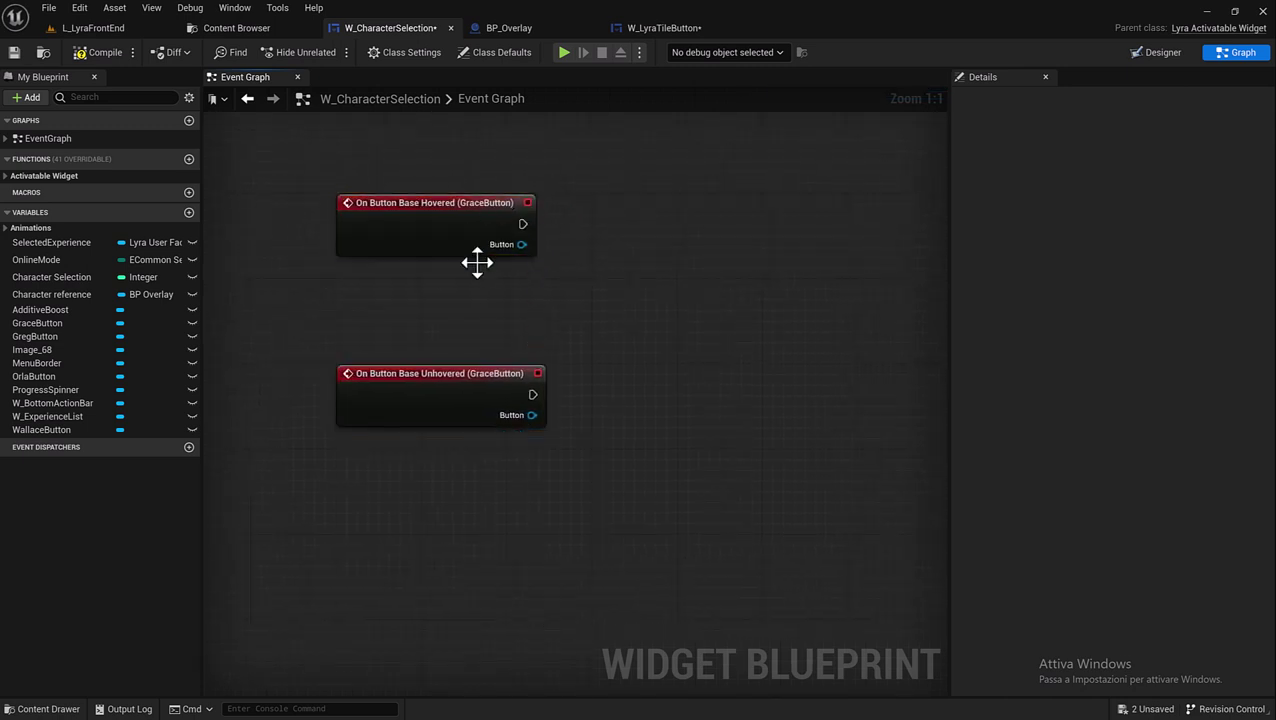
right_drag(586, 305, 545, 337)
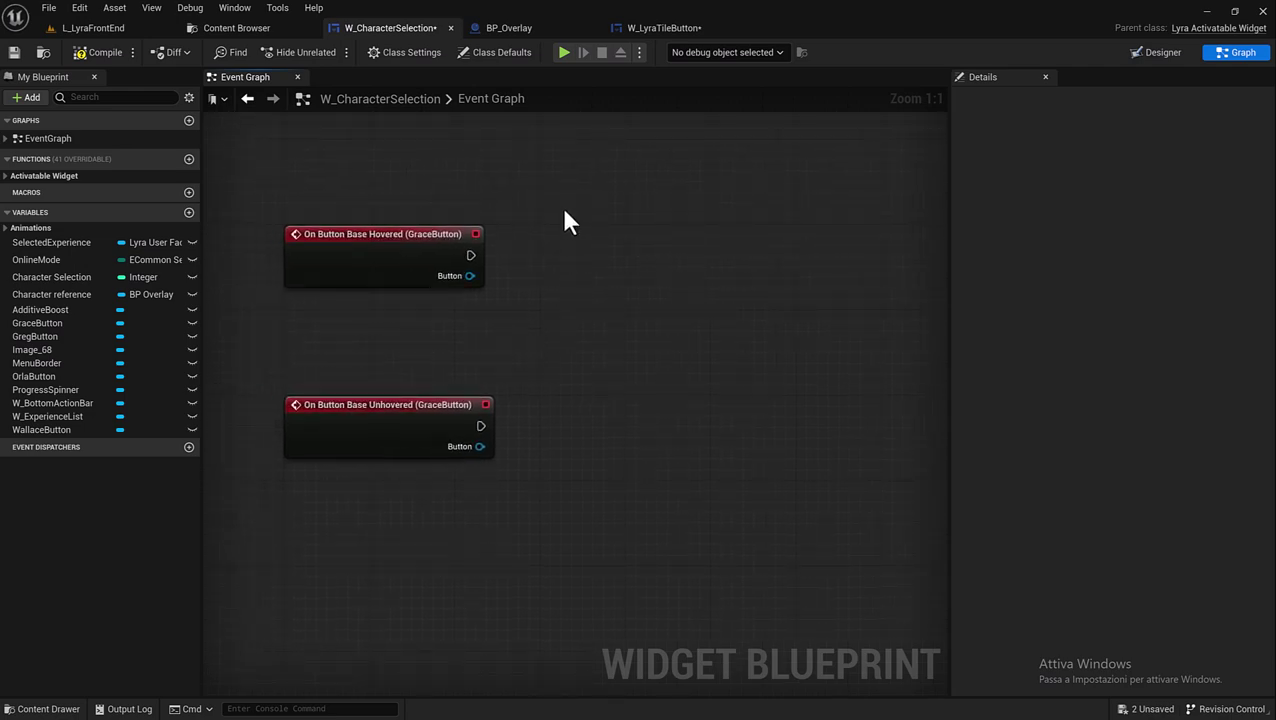
click(543, 27)
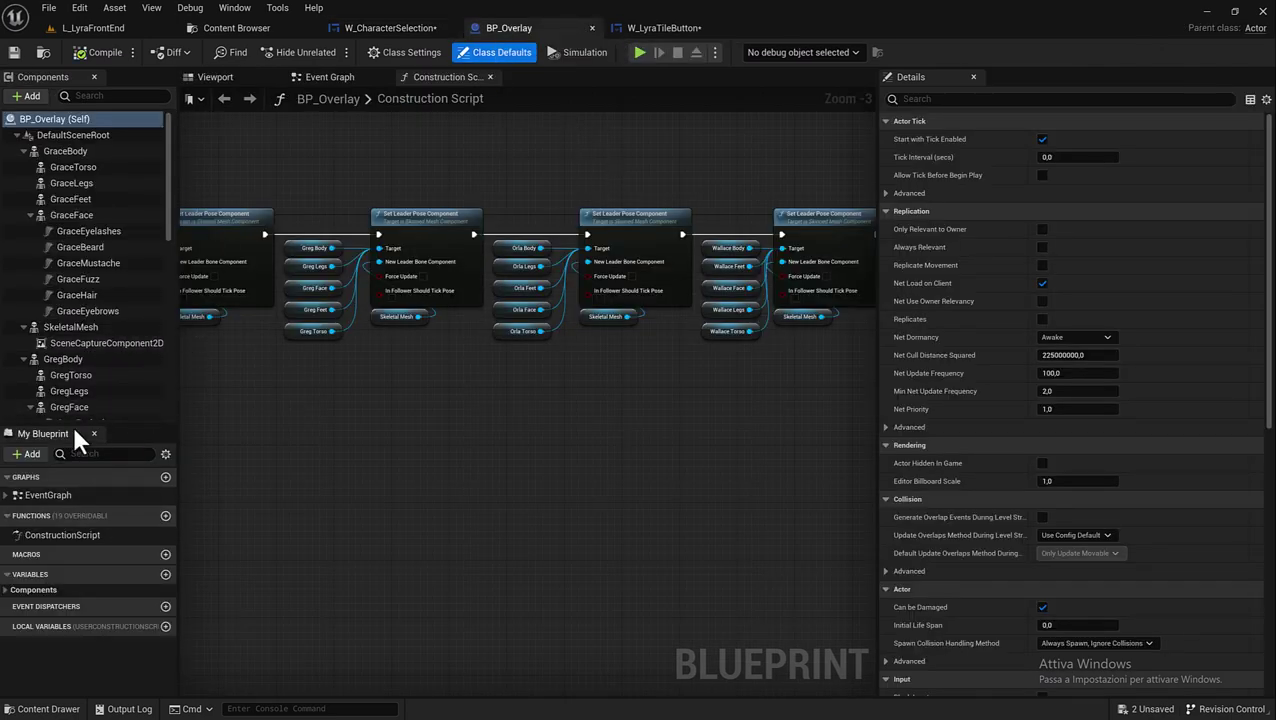
- Add a Boolean variable named GraceIsVisible to BP_Overlay
drag(72, 426, 74, 255)
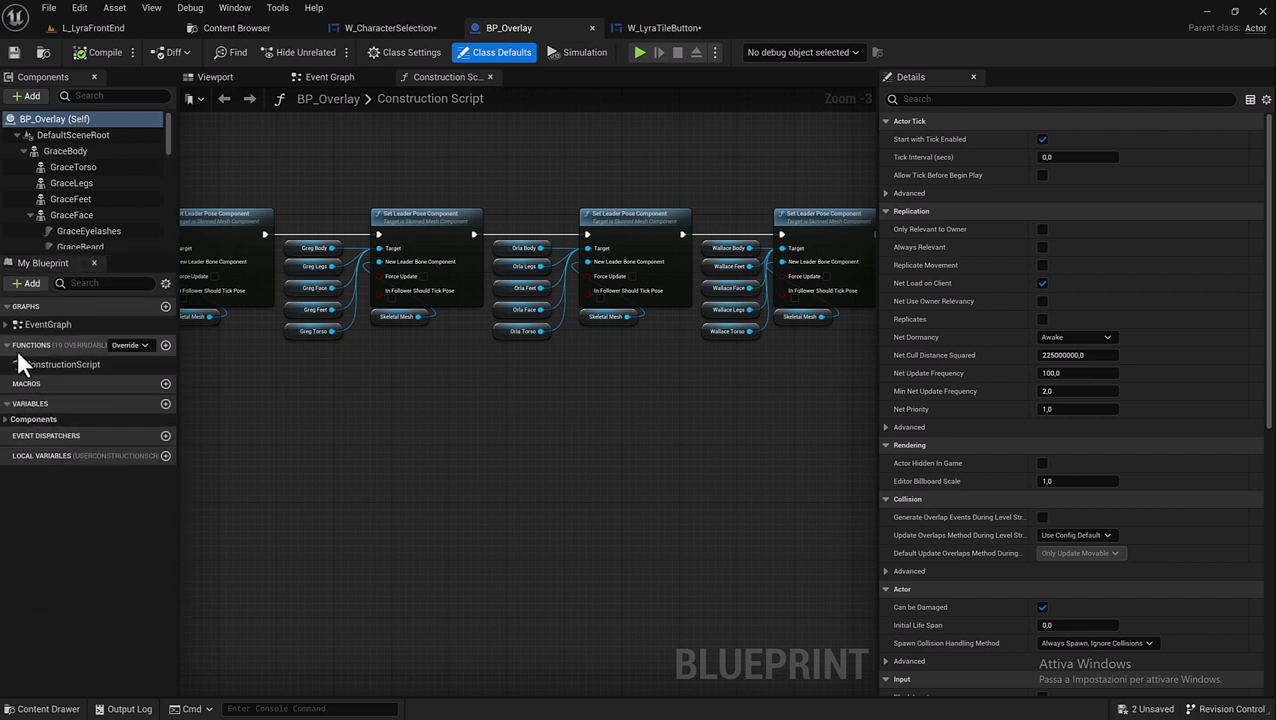
click(166, 405)
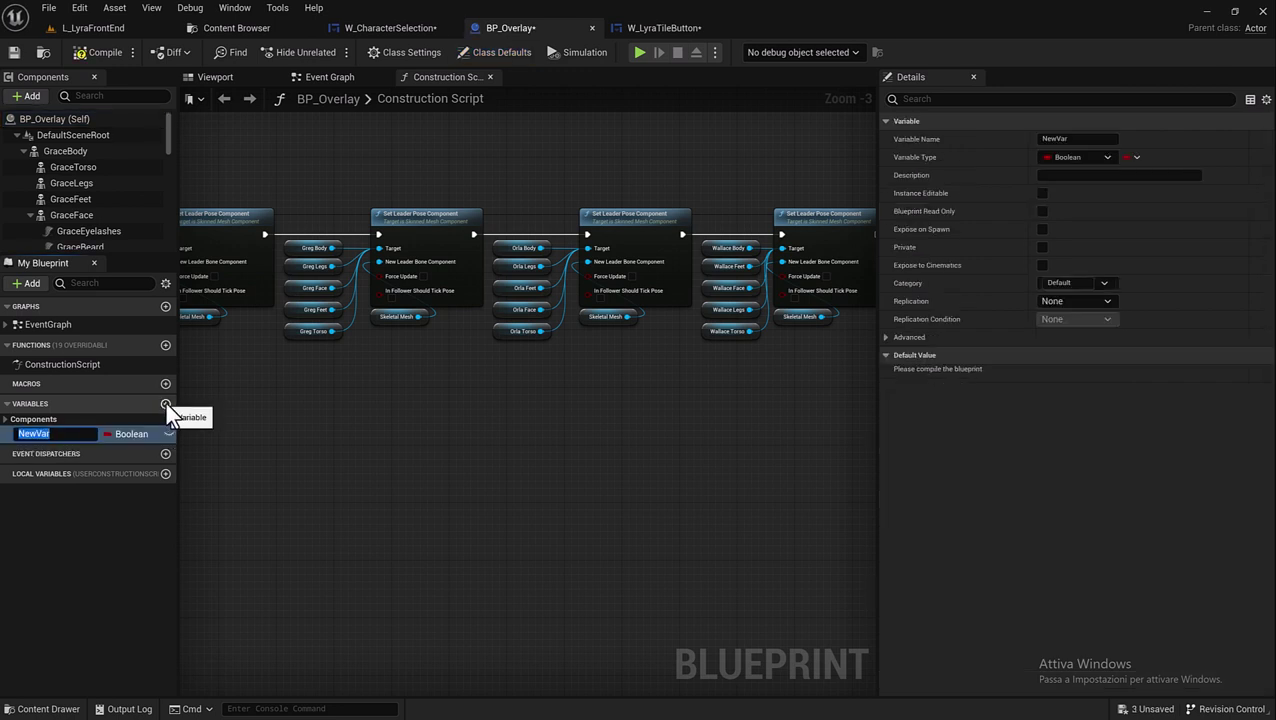
text(G)
text(N)
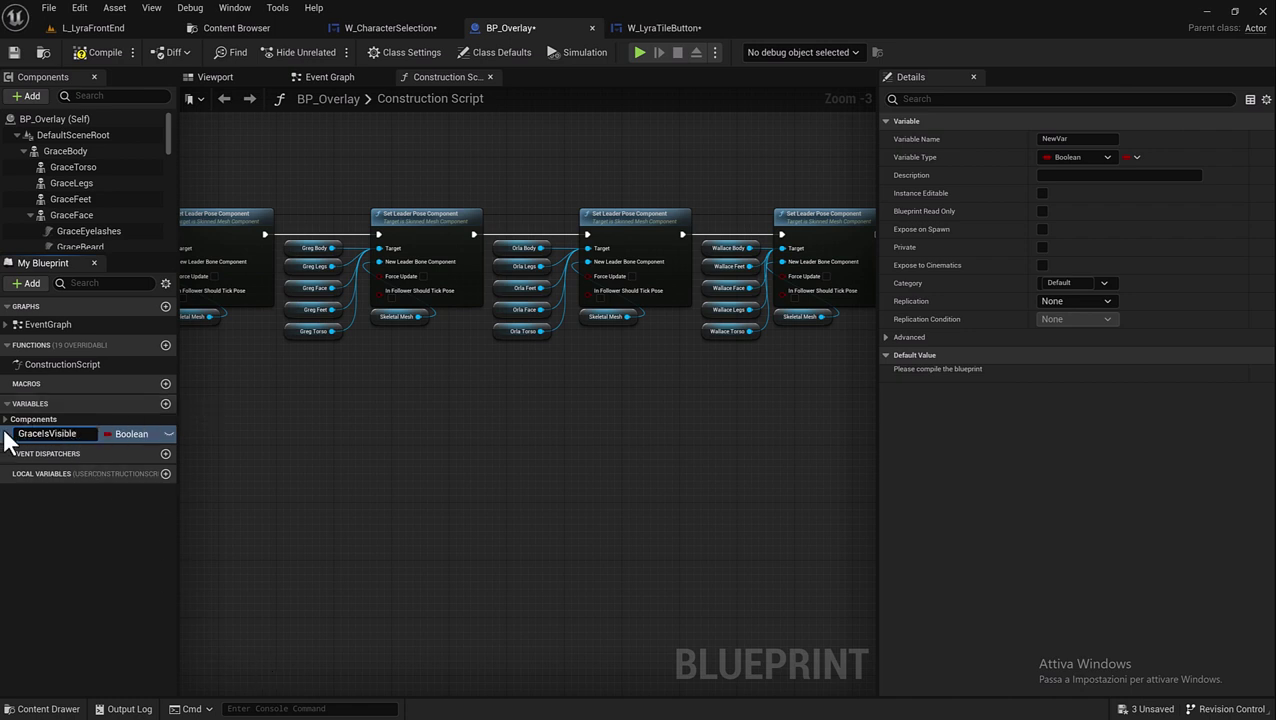
key(Return)
- Duplicate GraceIsVisible and rename the copy GregIsVisible
right_click(57, 432)
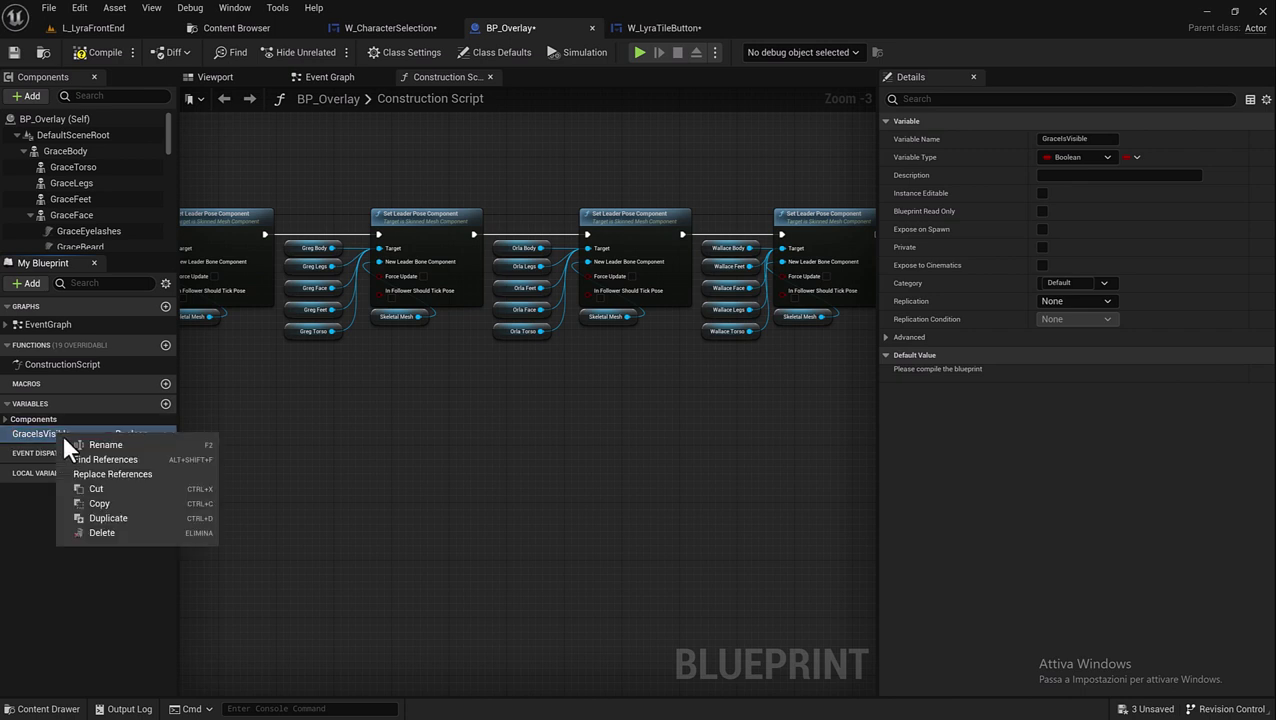
click(120, 519)
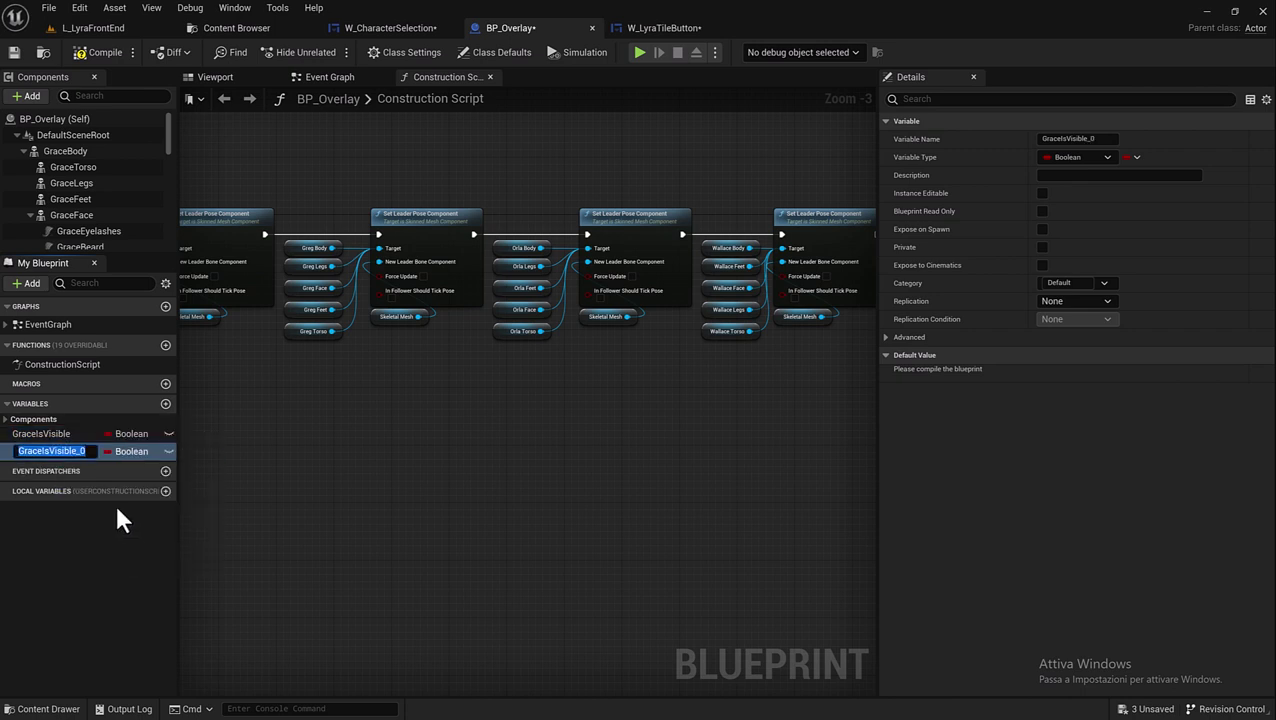
click(33, 452)
key(Delete)
key(Delete)
key(Delete)
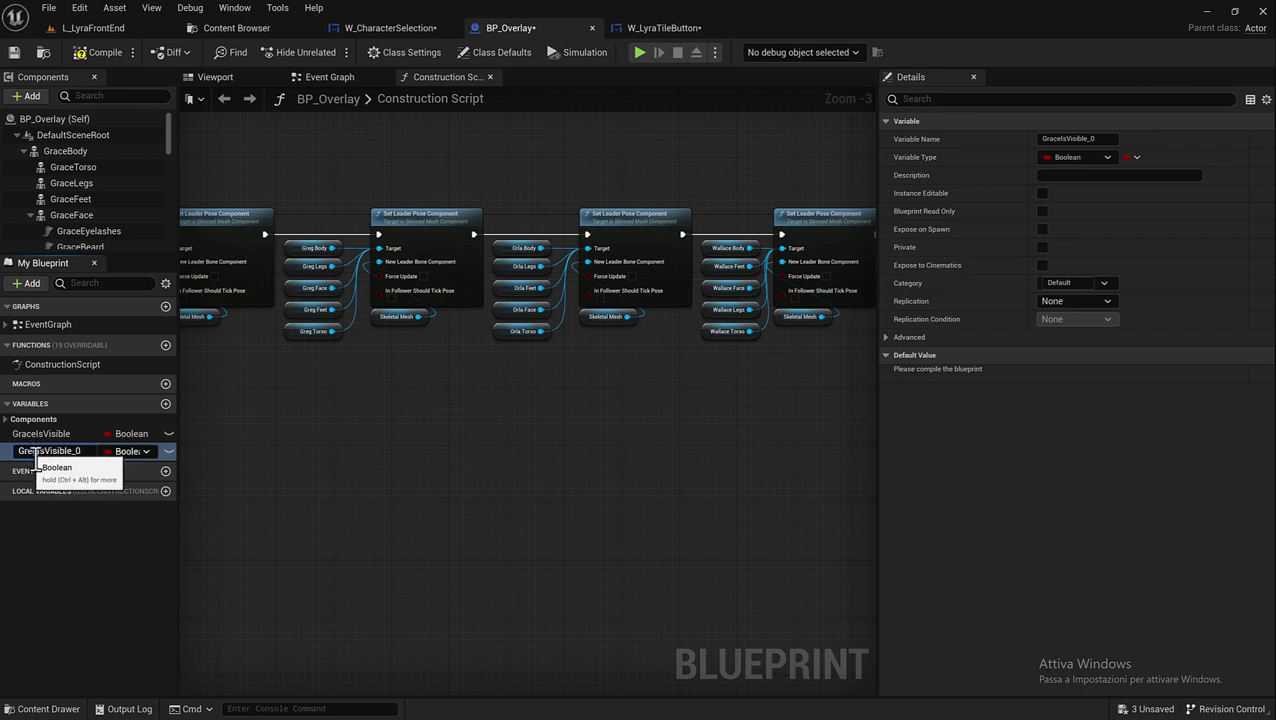
text(eg)
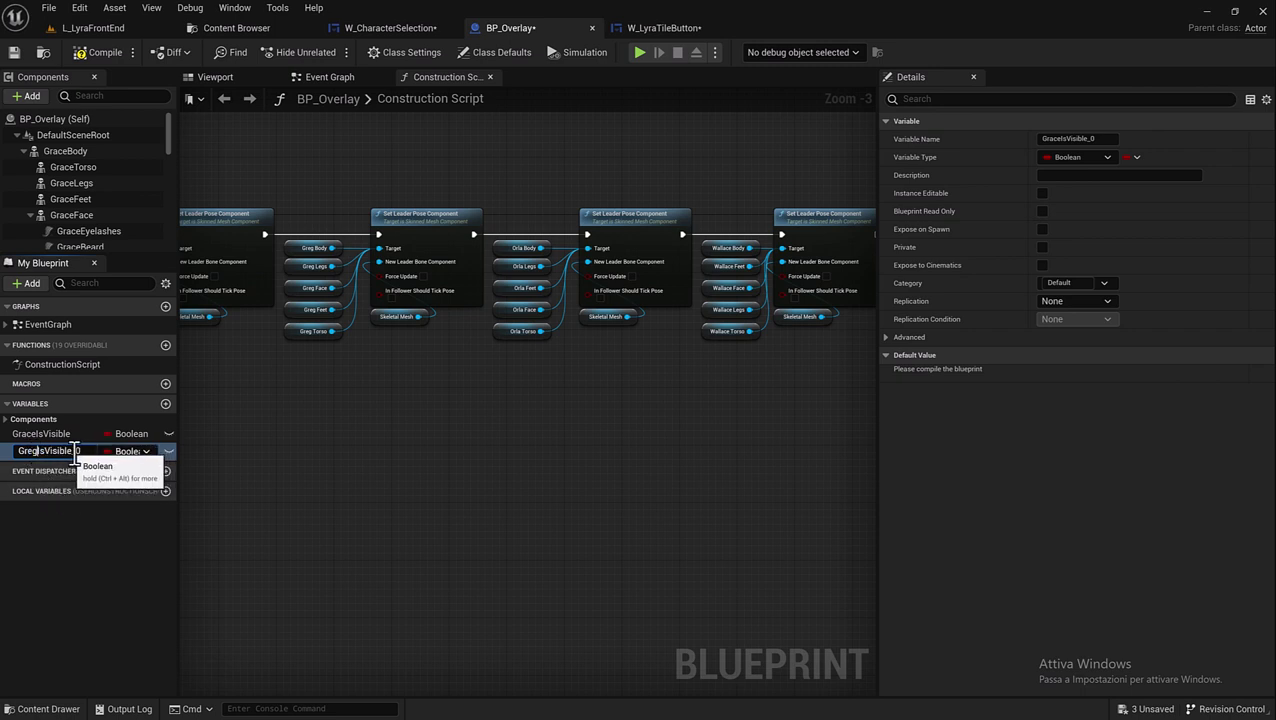
click(73, 451)
key(Delete)
key(Delete)
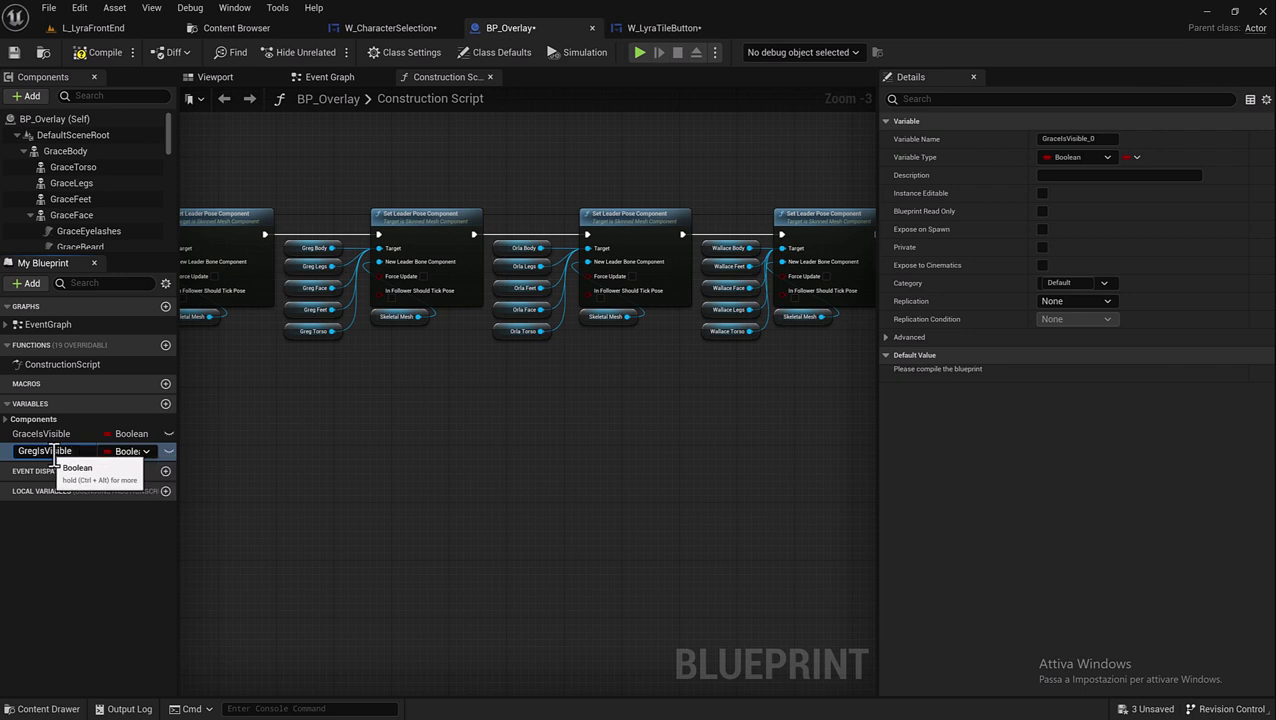
key(Return)
right_click(15, 458)
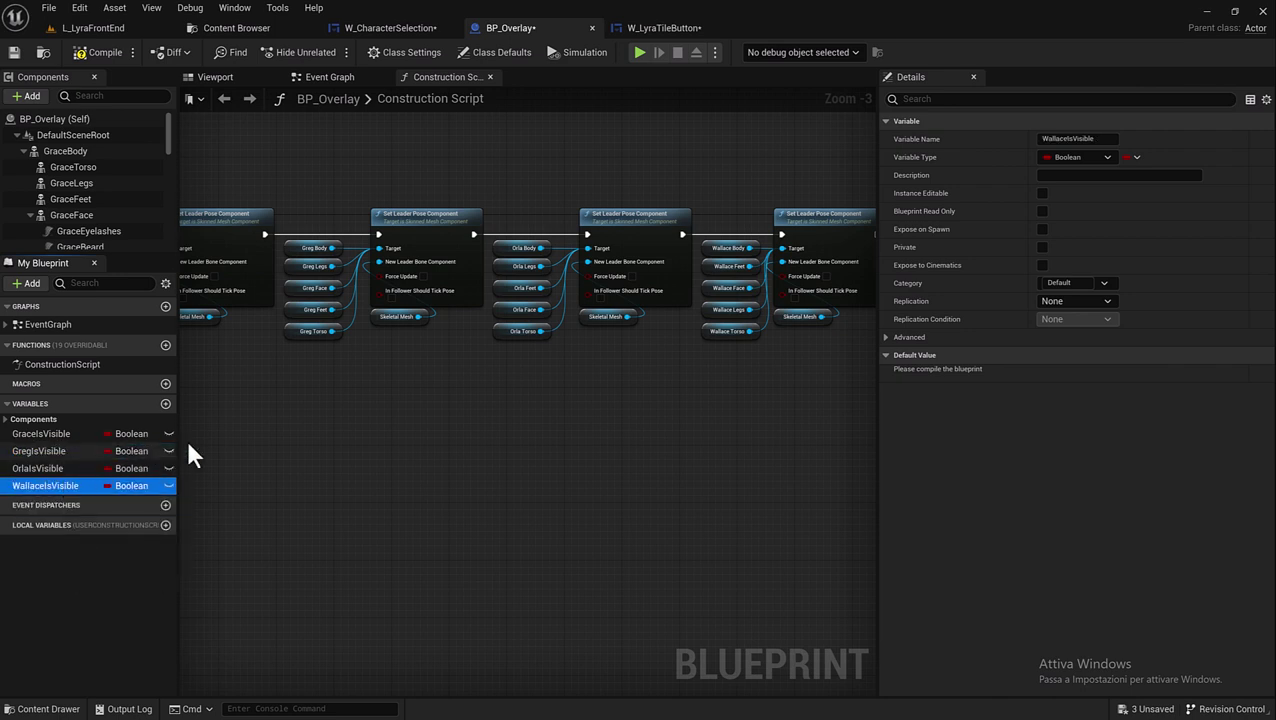
mouse_move(185, 437)
right_down()
mouse_move(552, 478)
mouse_move(575, 447)
right_up()
scroll(474, 532, down, 1)
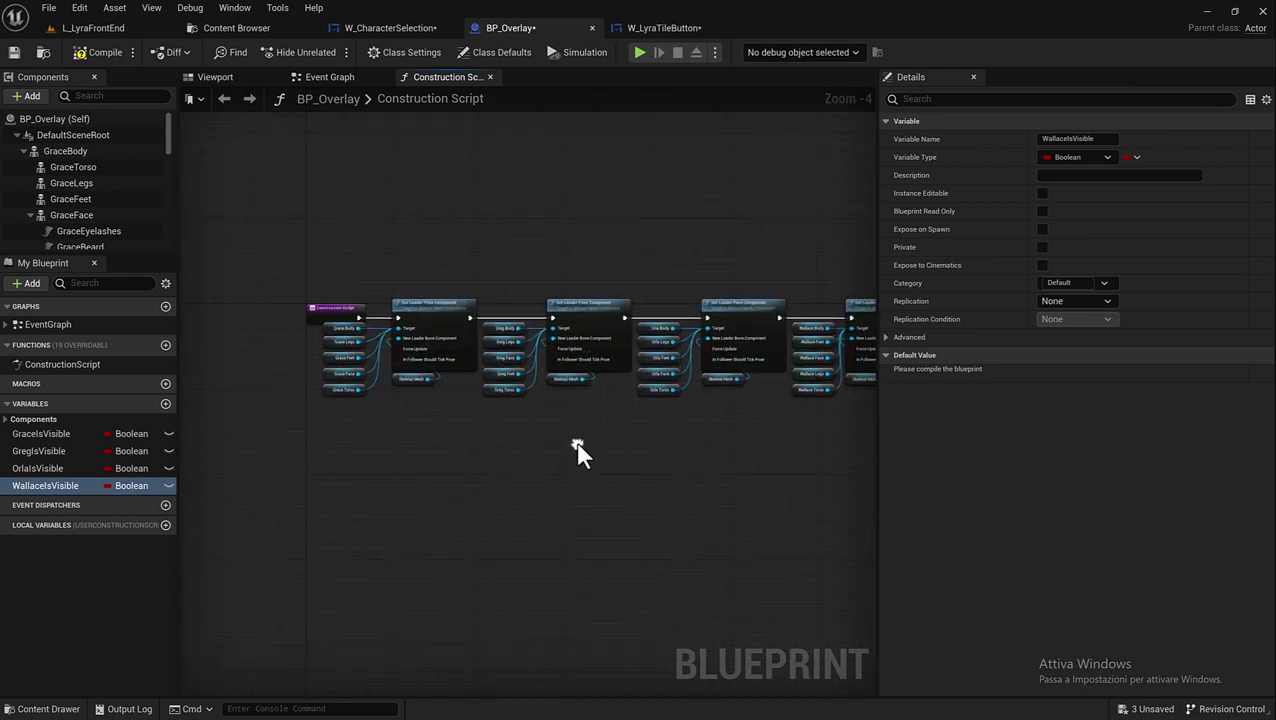
- In the Event Graph, delete the BeginPlay and ActorBeginOverlap events and move Event Tick up
click(325, 79)
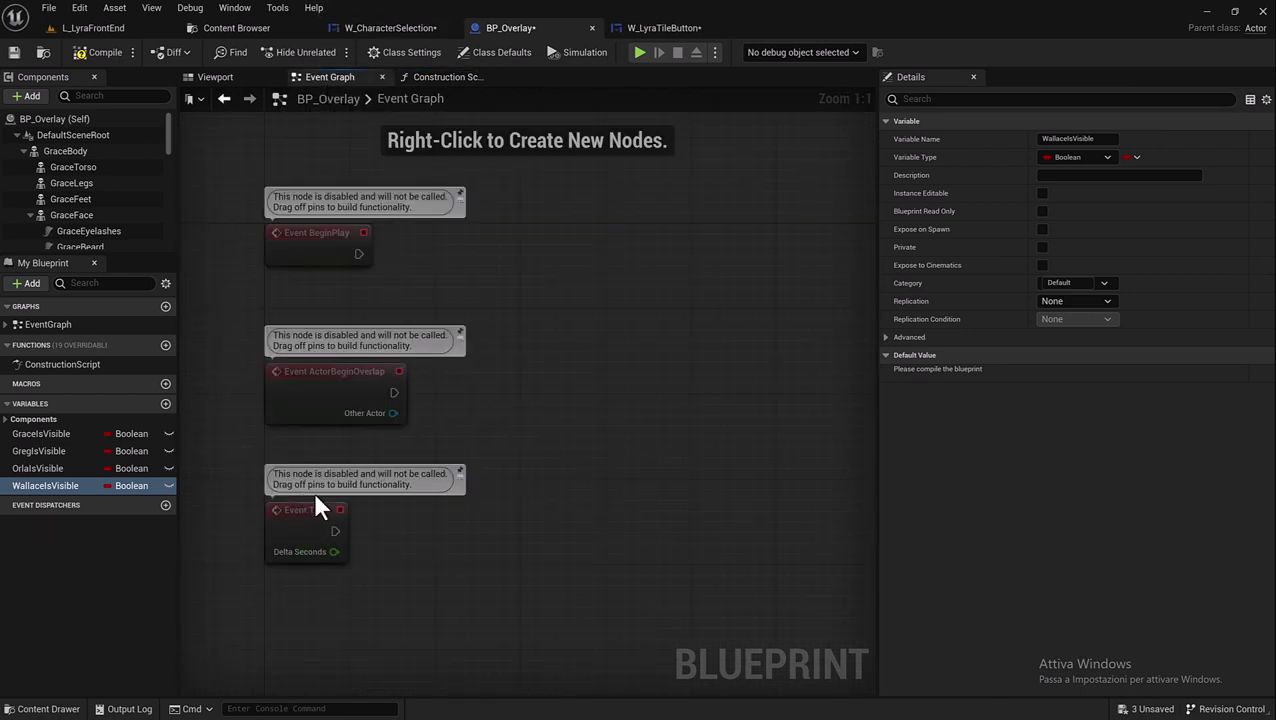
drag(214, 205, 487, 438)
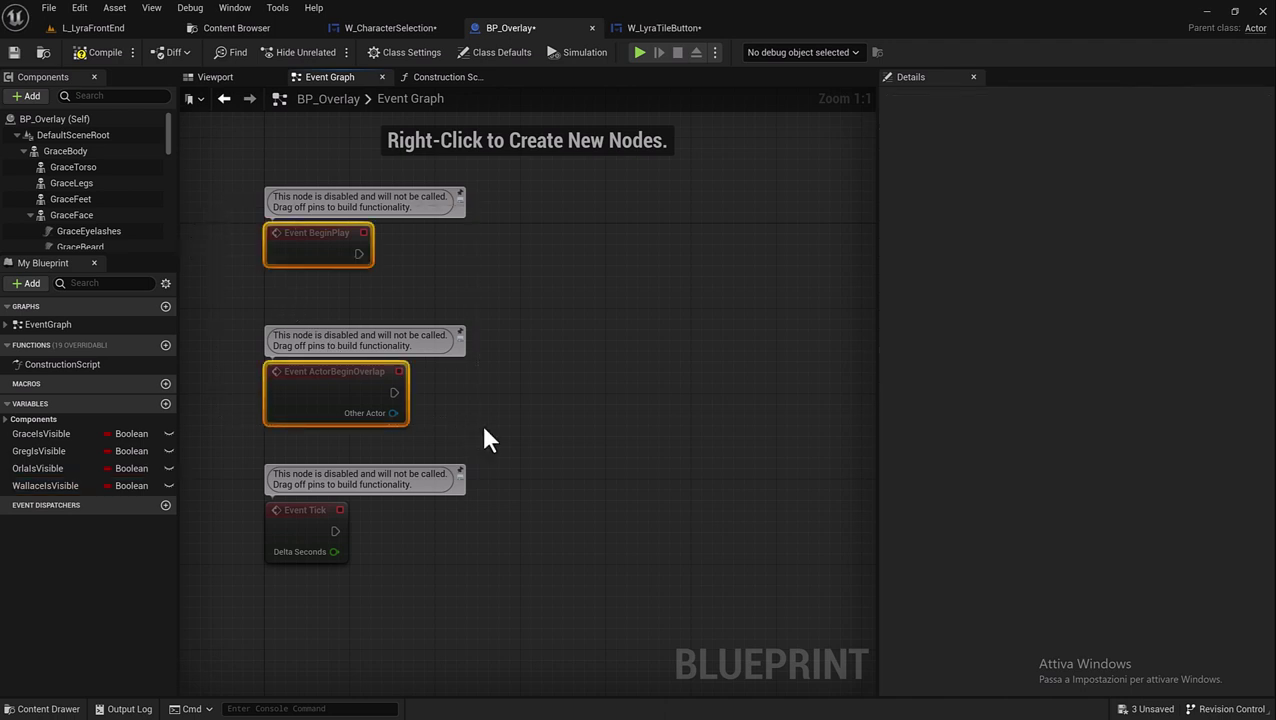
key(Delete)
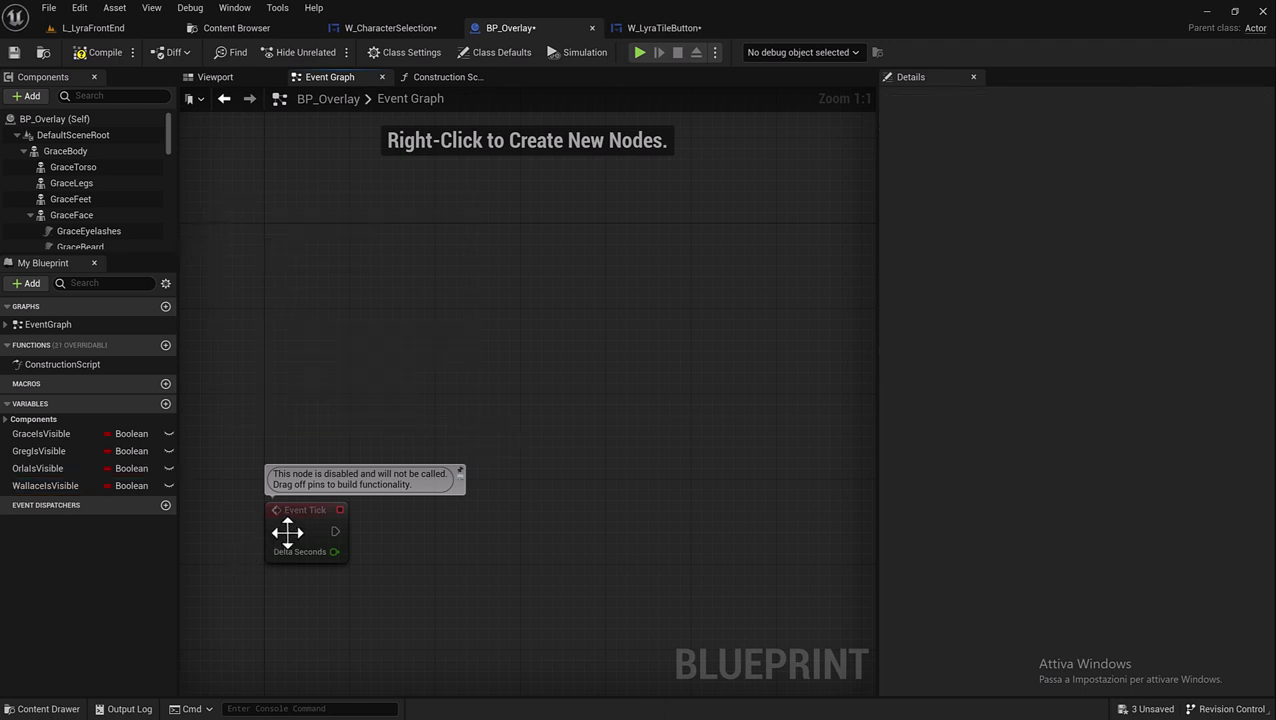
drag(285, 523, 285, 243)
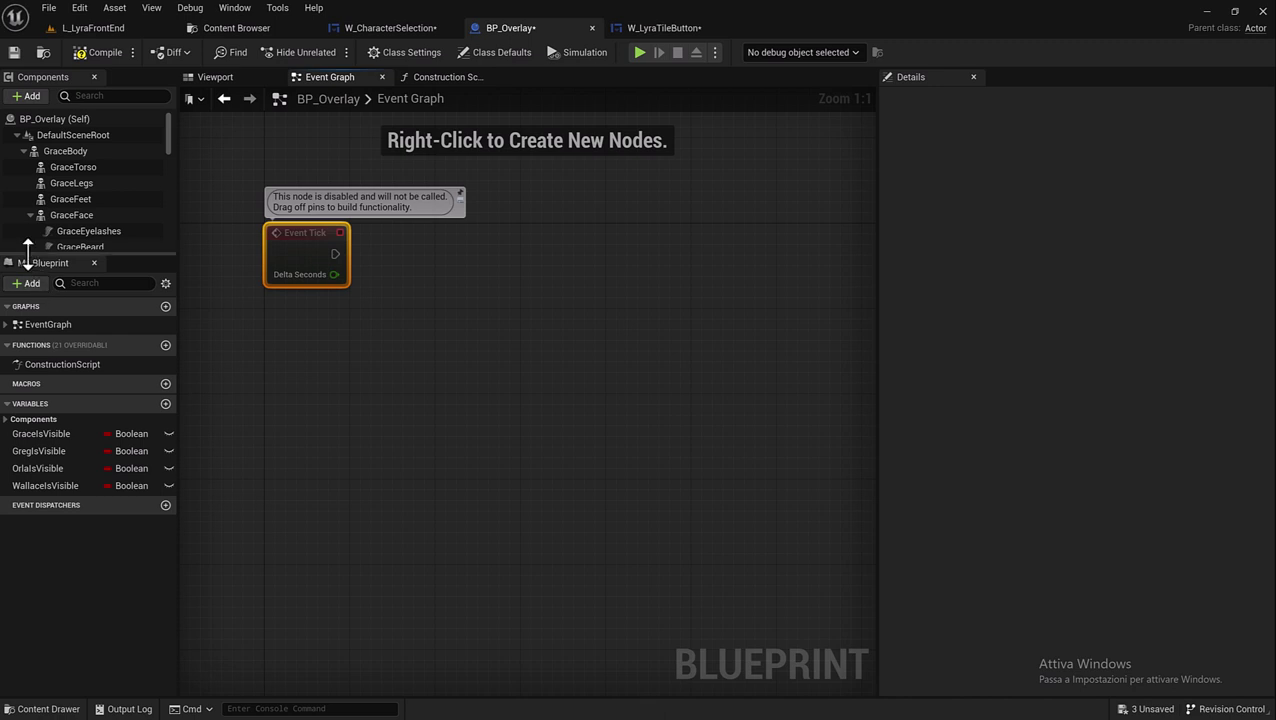
- Drag Grace Body, Greg Body, Orla Body and Wallace Body getters into the Event Graph
drag(27, 255, 10, 481)
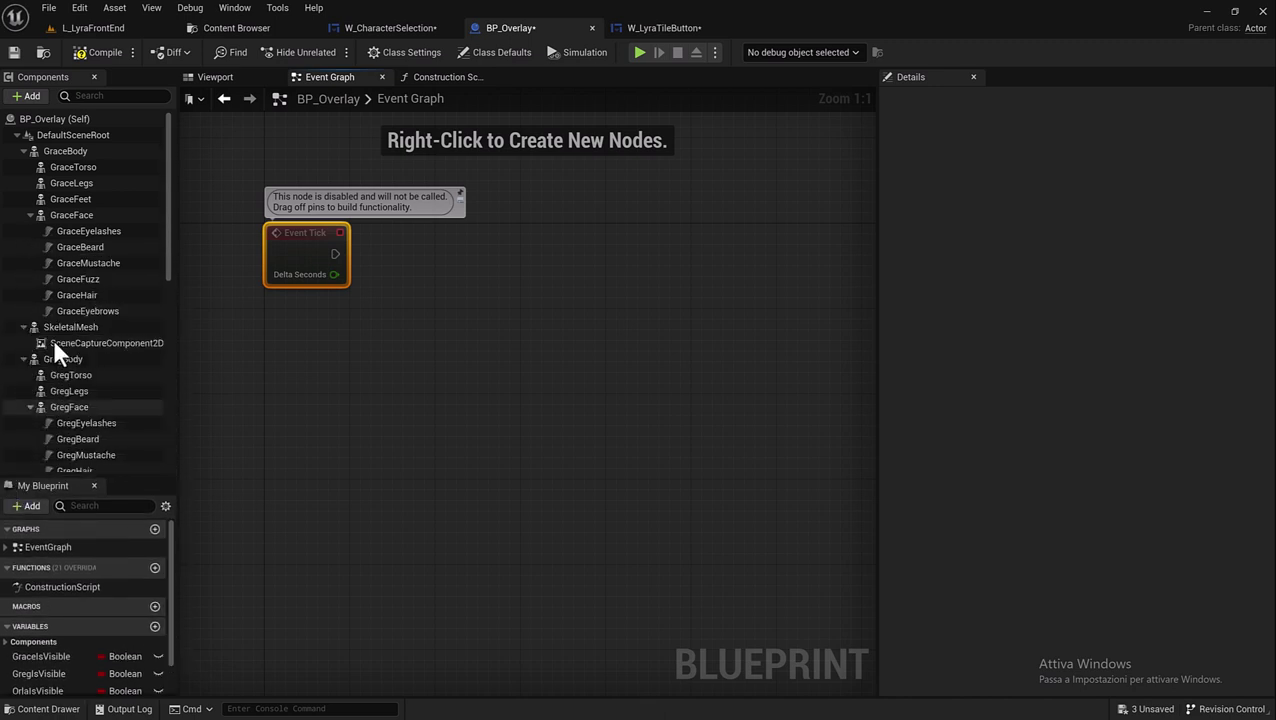
click(30, 214)
click(23, 231)
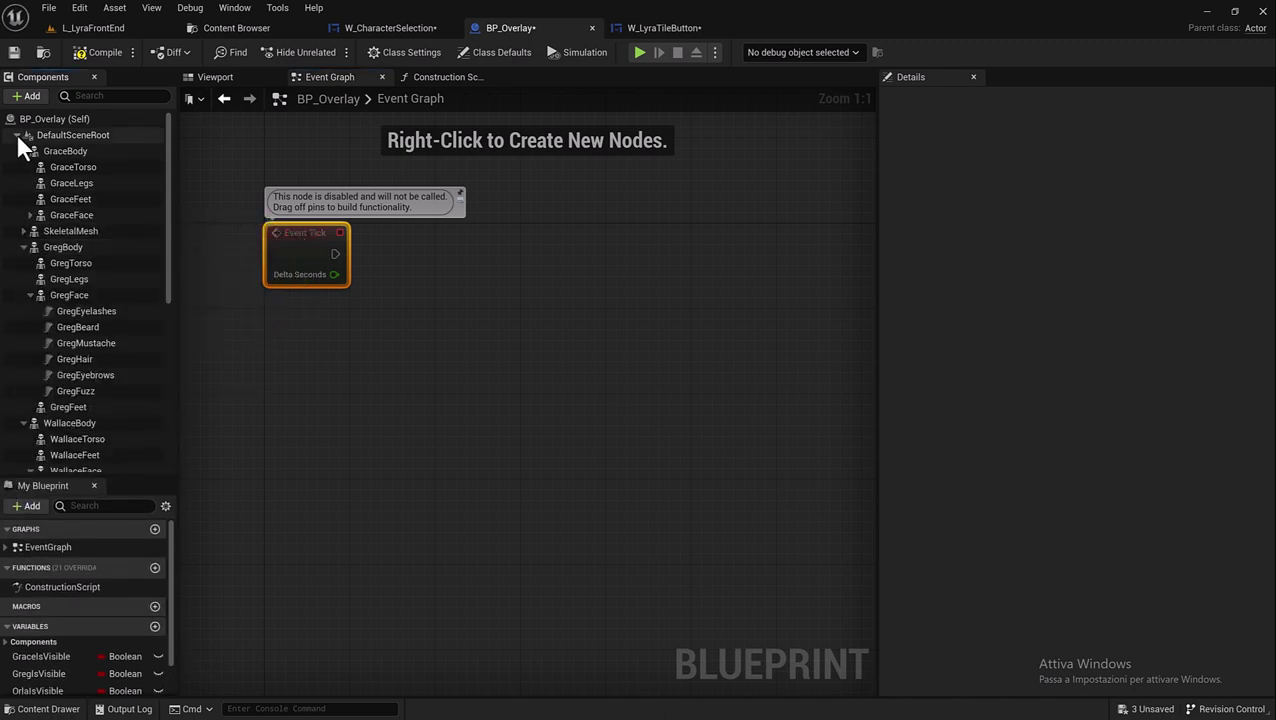
click(17, 136)
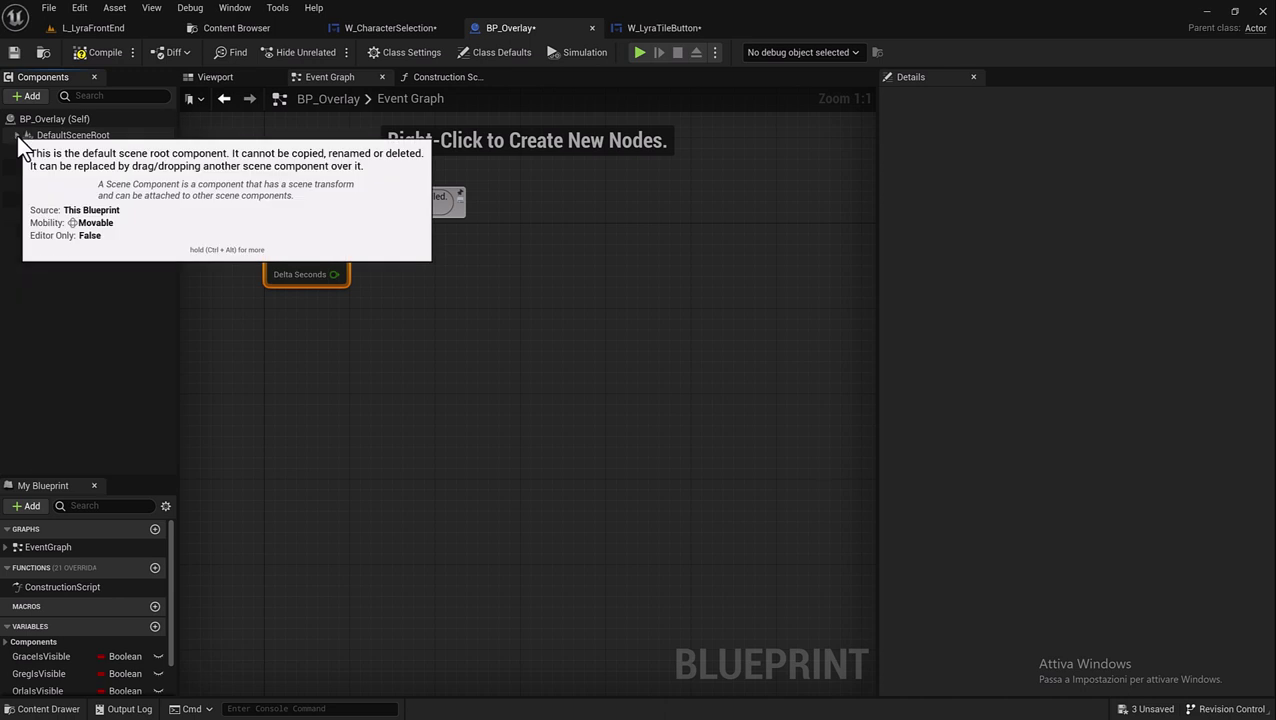
click(17, 136)
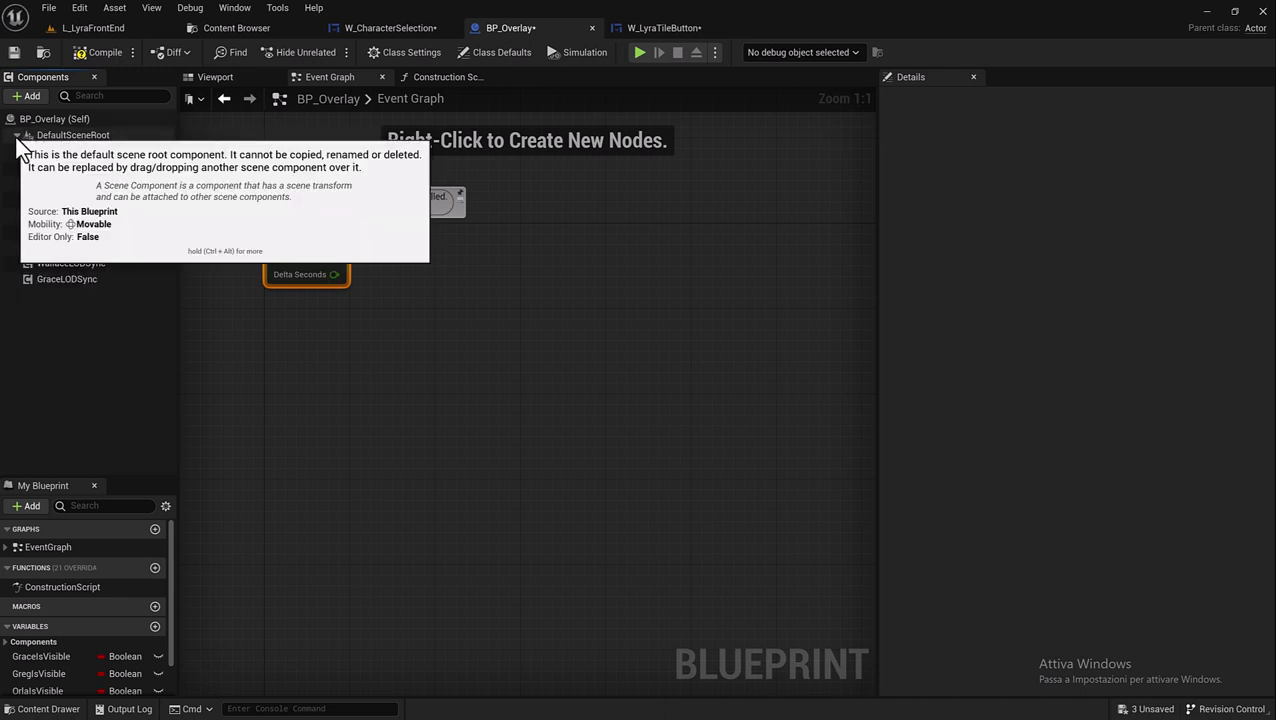
drag(84, 151, 296, 313)
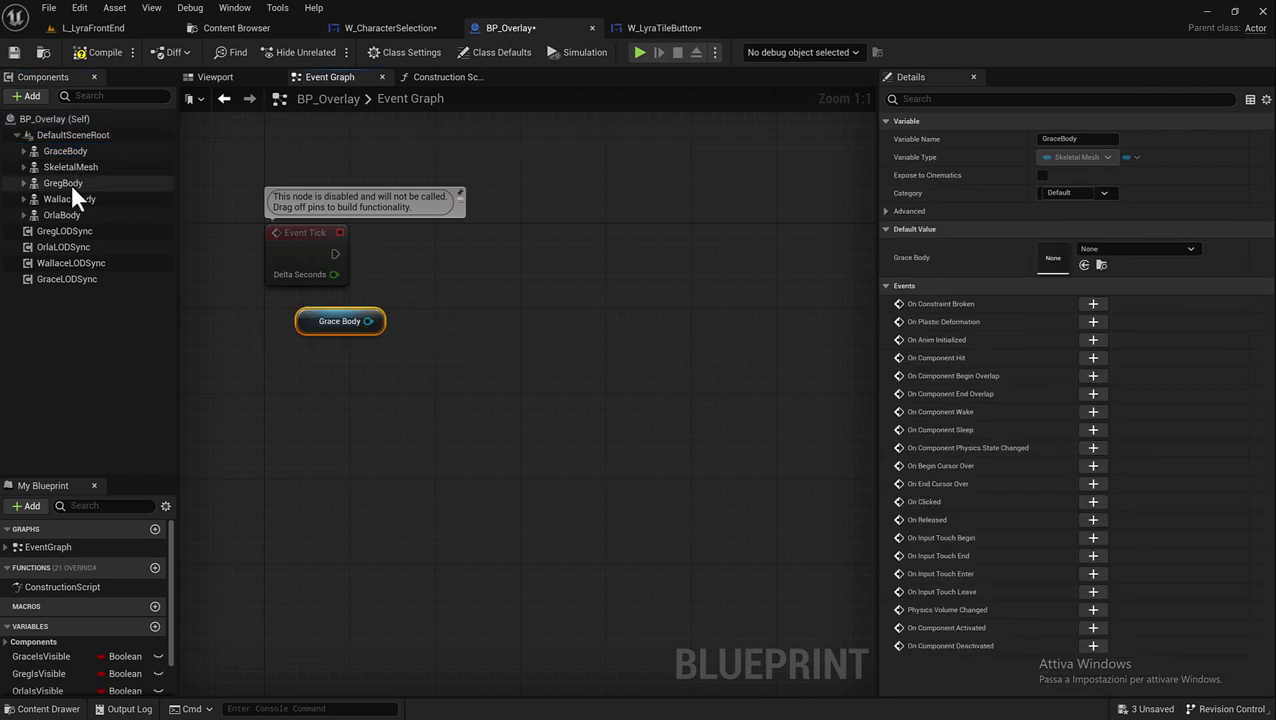
drag(70, 184, 527, 384)
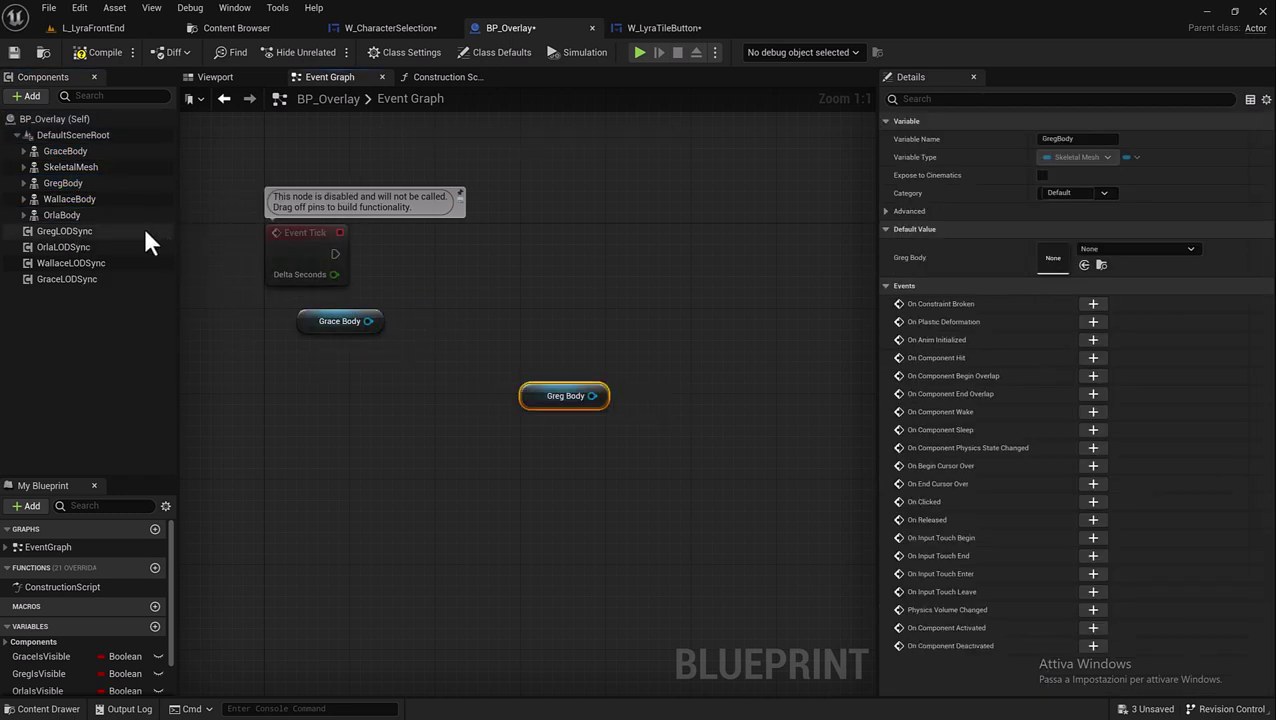
drag(73, 213, 652, 398)
drag(82, 200, 790, 392)
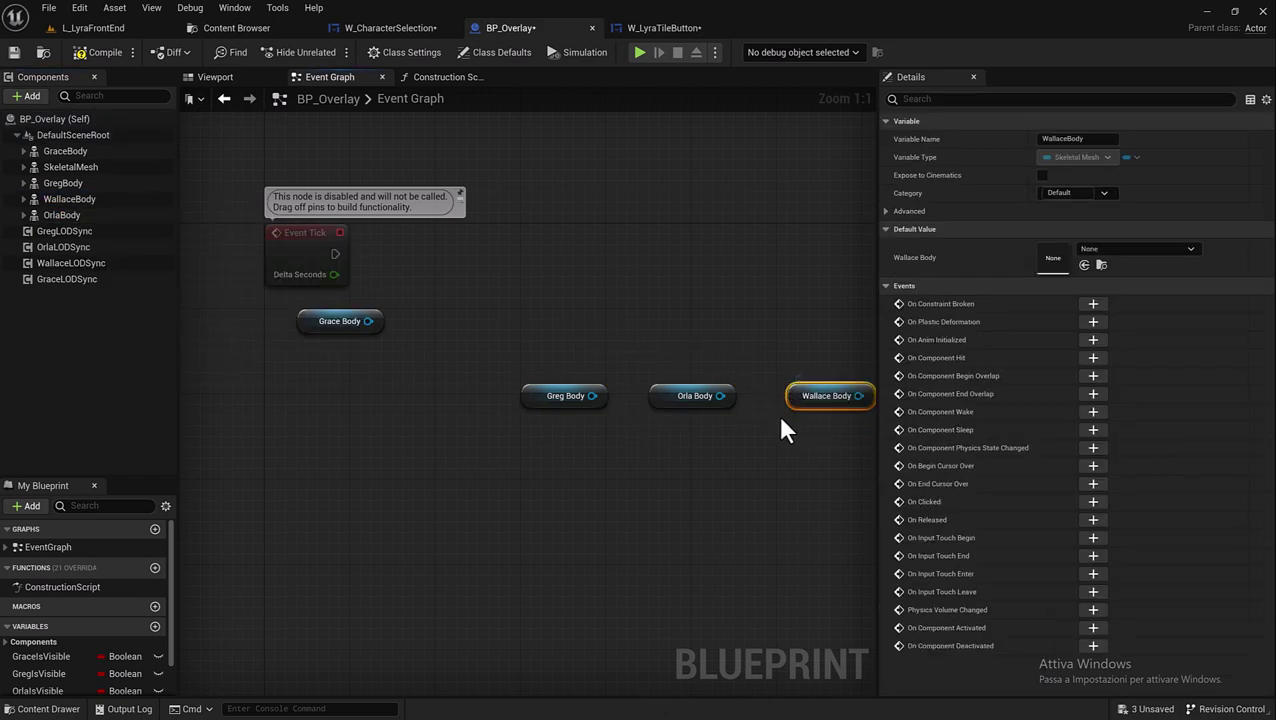
right_drag(379, 325, 310, 390)
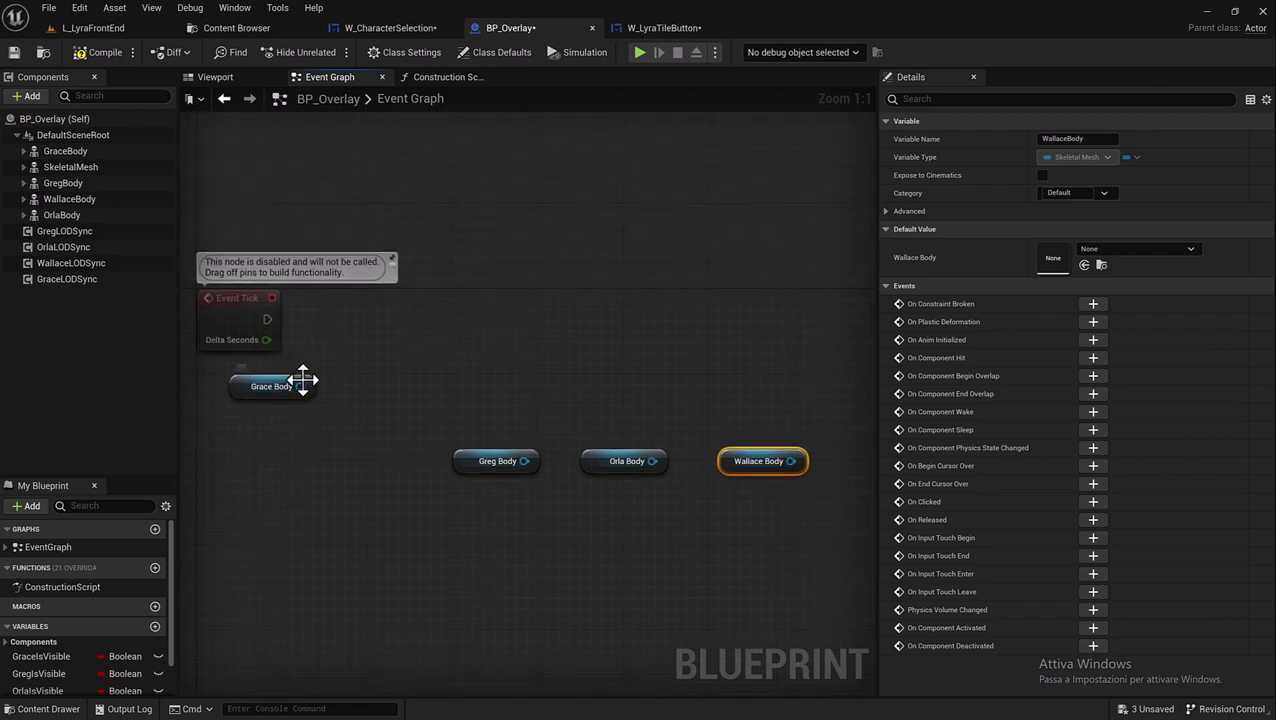
drag(300, 386, 362, 334)
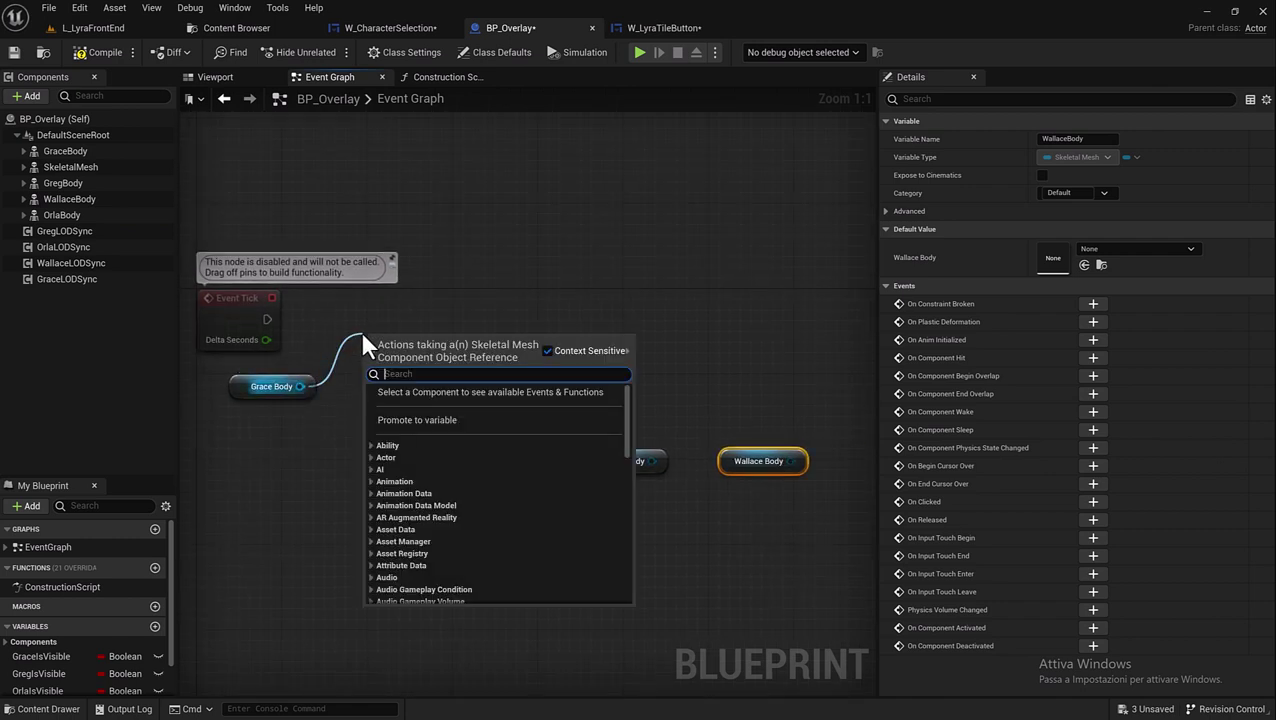
- Add a Set Visibility node on Grace Body run by Event Tick, moving the other body getters down
text(visi)
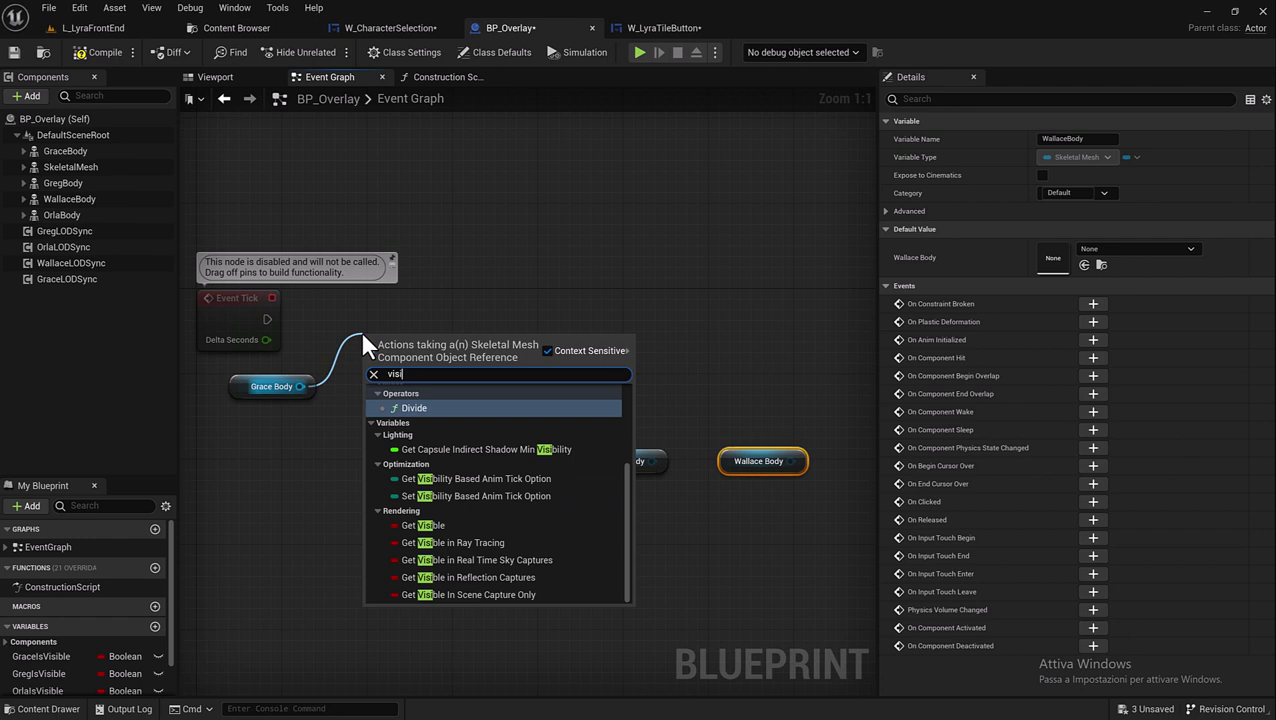
text(bi)
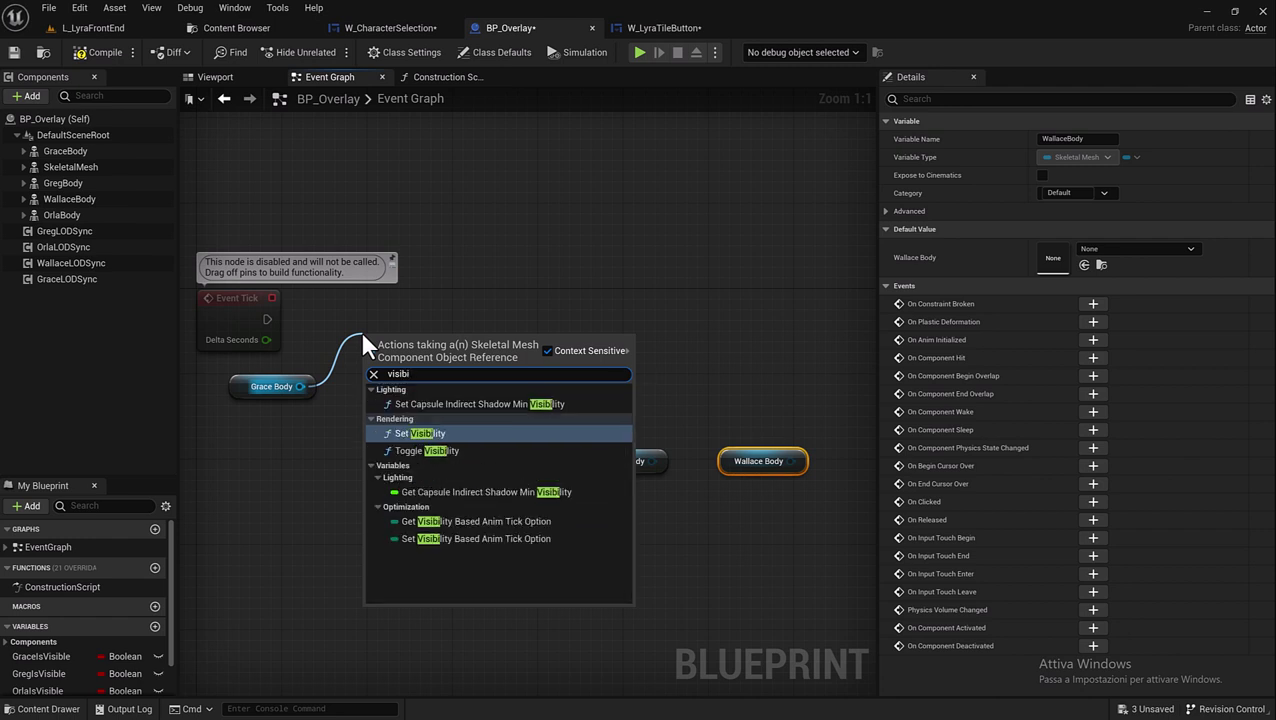
click(430, 433)
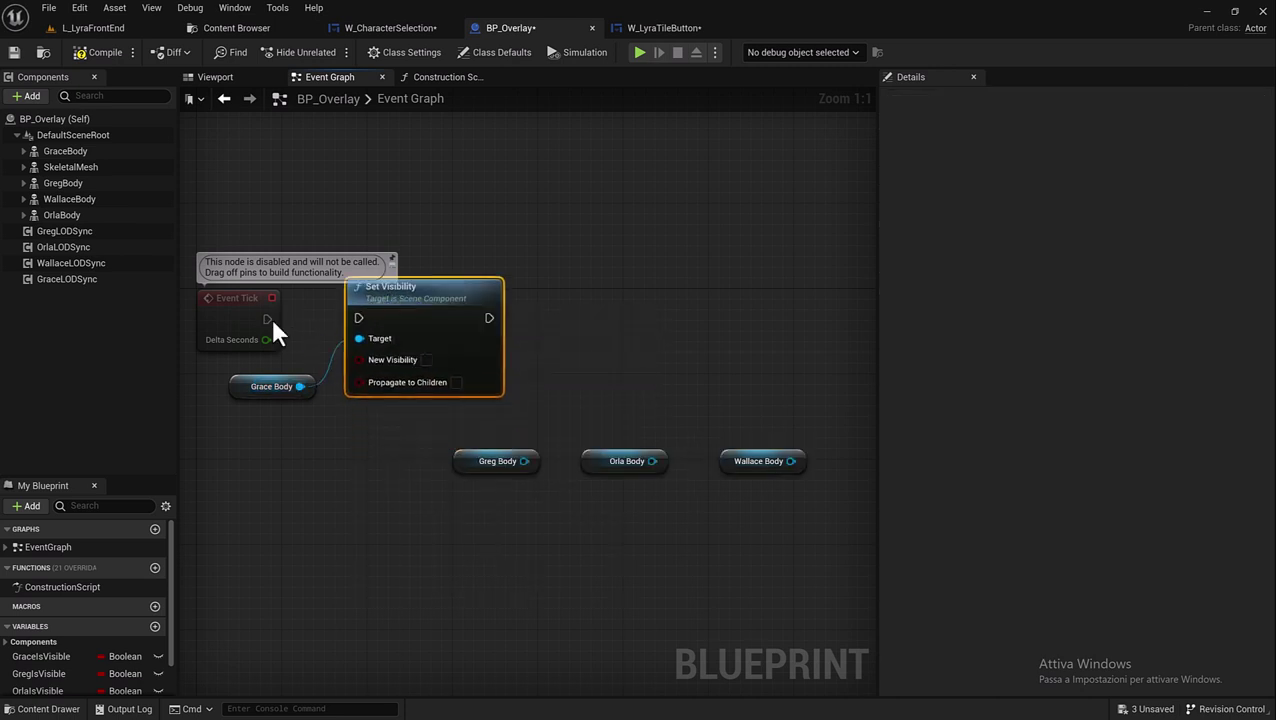
drag(267, 319, 358, 319)
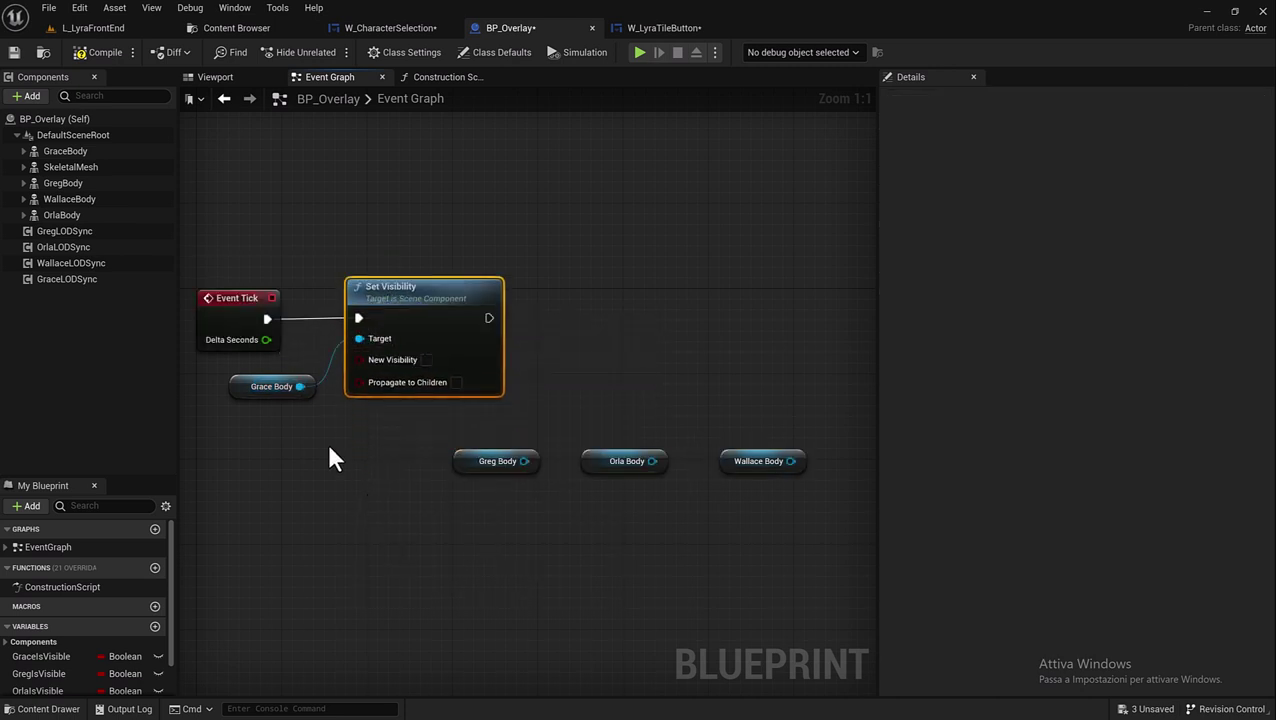
right_drag(330, 450, 345, 385)
drag(369, 374, 789, 421)
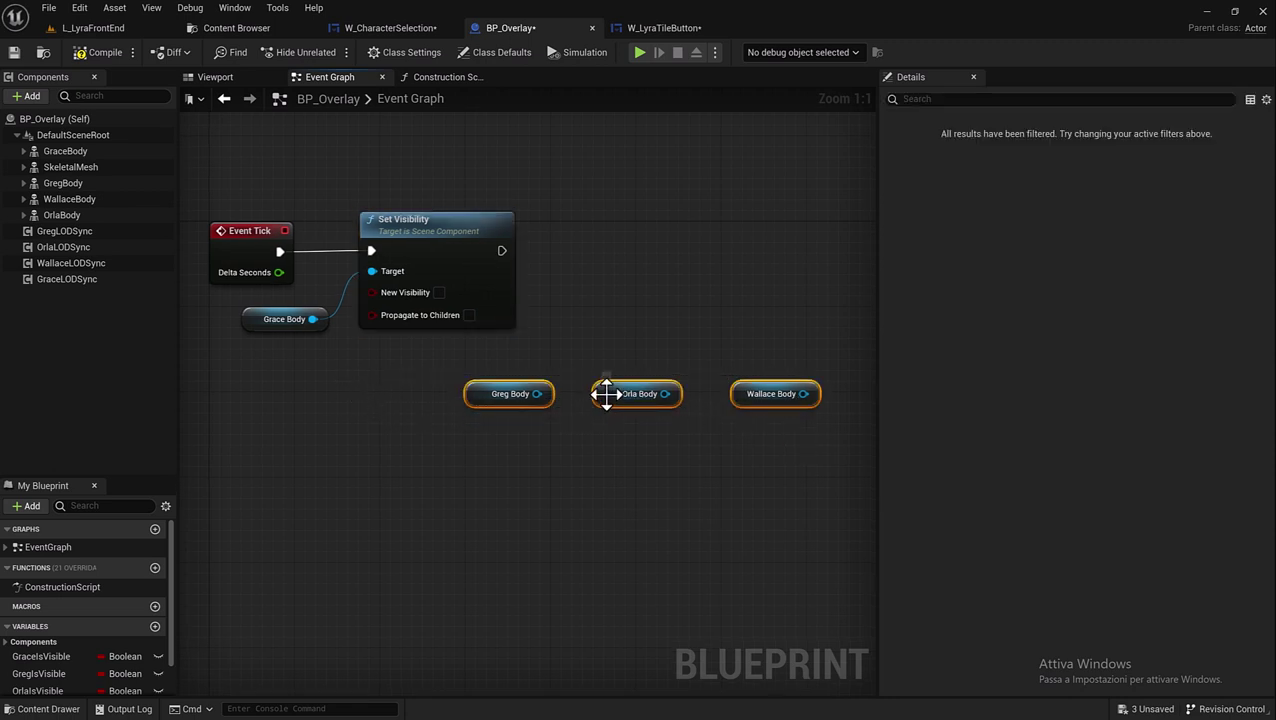
mouse_move(604, 393)
mouse_down()
mouse_move(598, 621)
mouse_move(585, 582)
mouse_up()
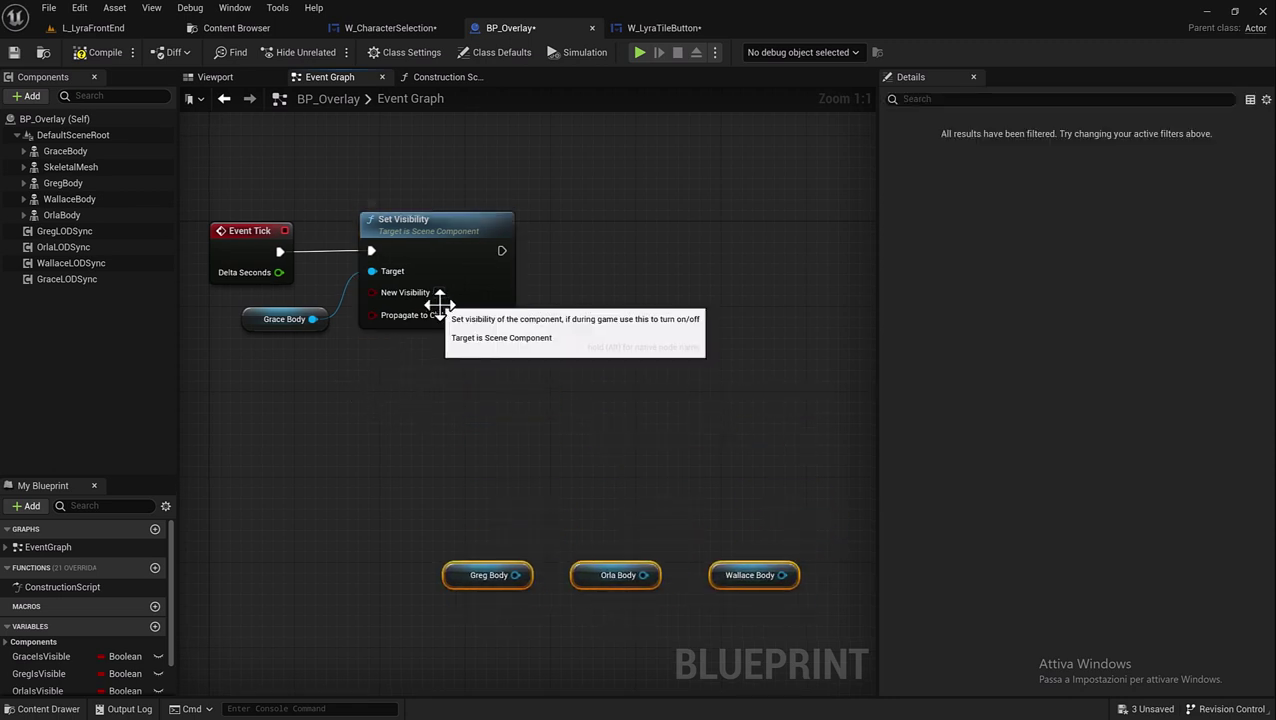
right_drag(507, 268, 573, 275)
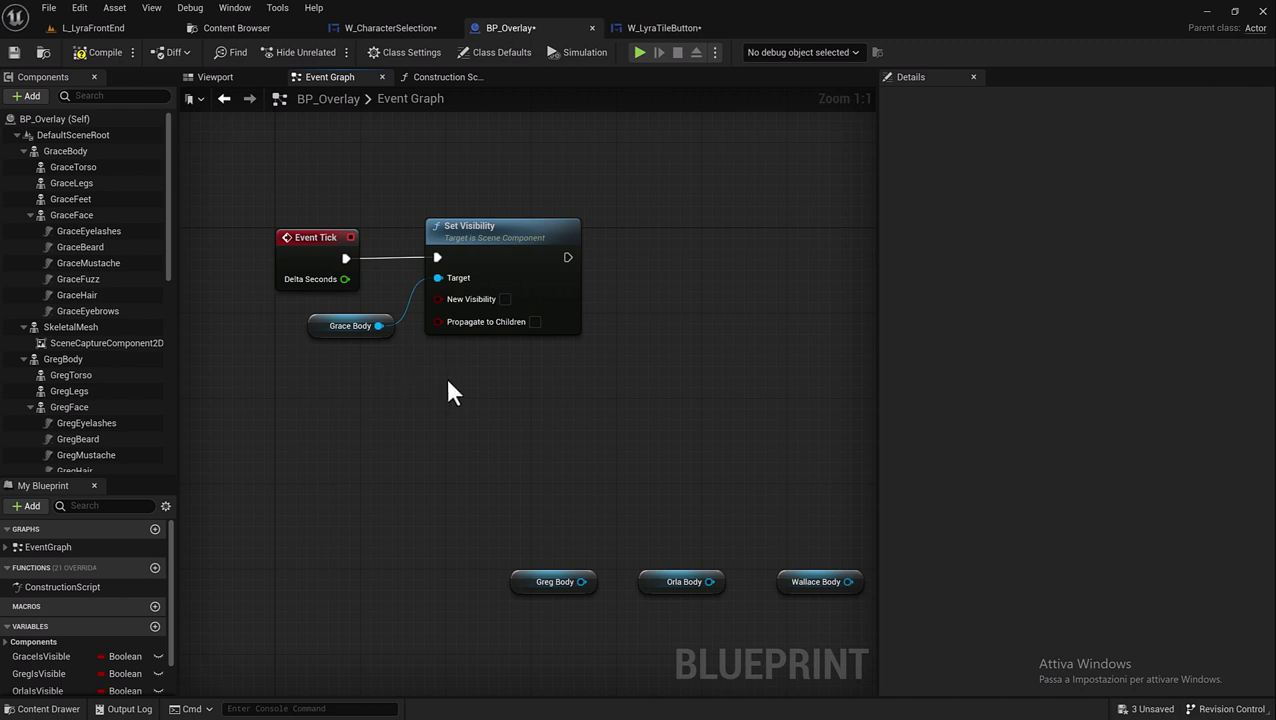
mouse_move(447, 390)
right_down()
mouse_move(453, 250)
mouse_move(428, 294)
right_up()
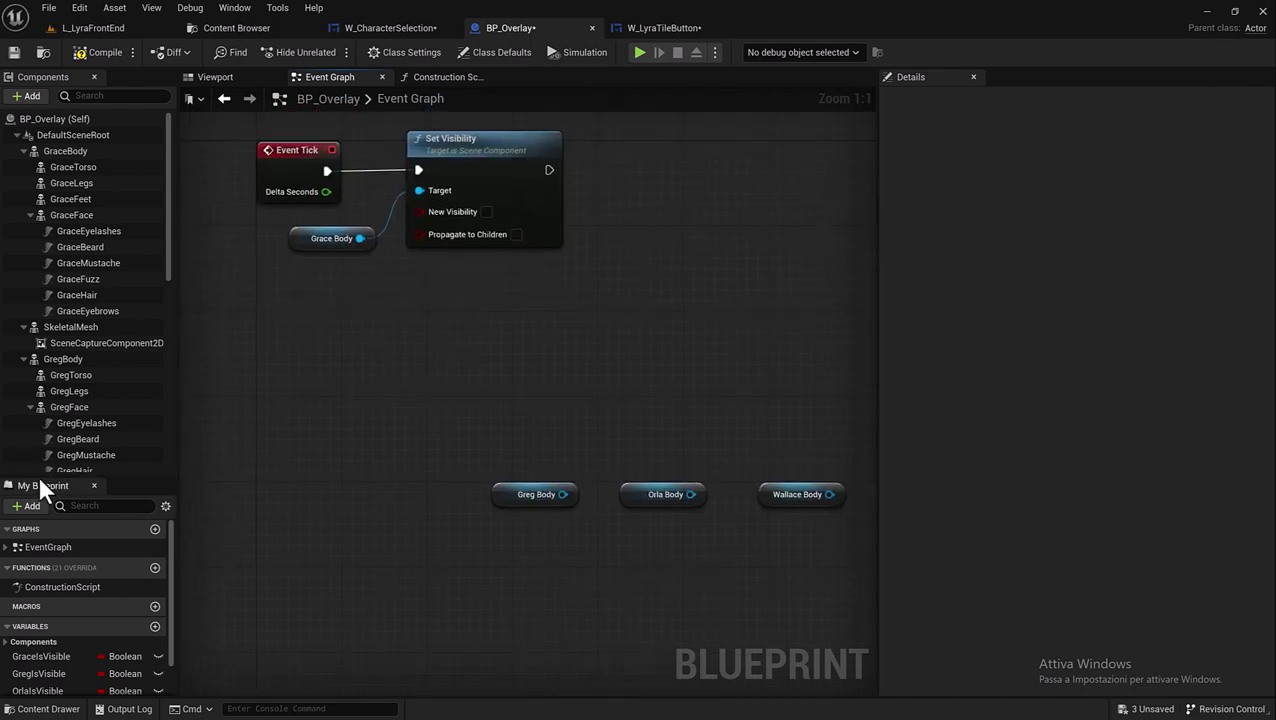
- Feed GraceIsVisible into New Visibility and arrange the getters below Set Visibility
drag(38, 477, 50, 242)
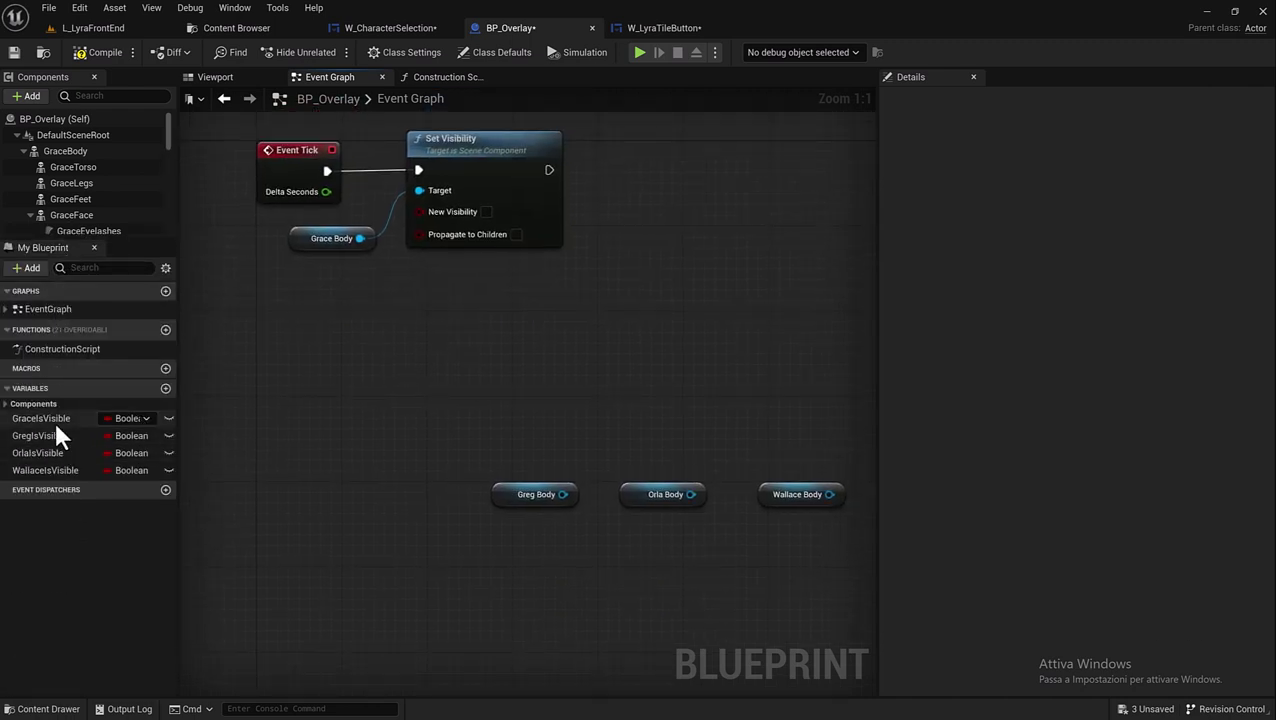
drag(56, 423, 419, 211)
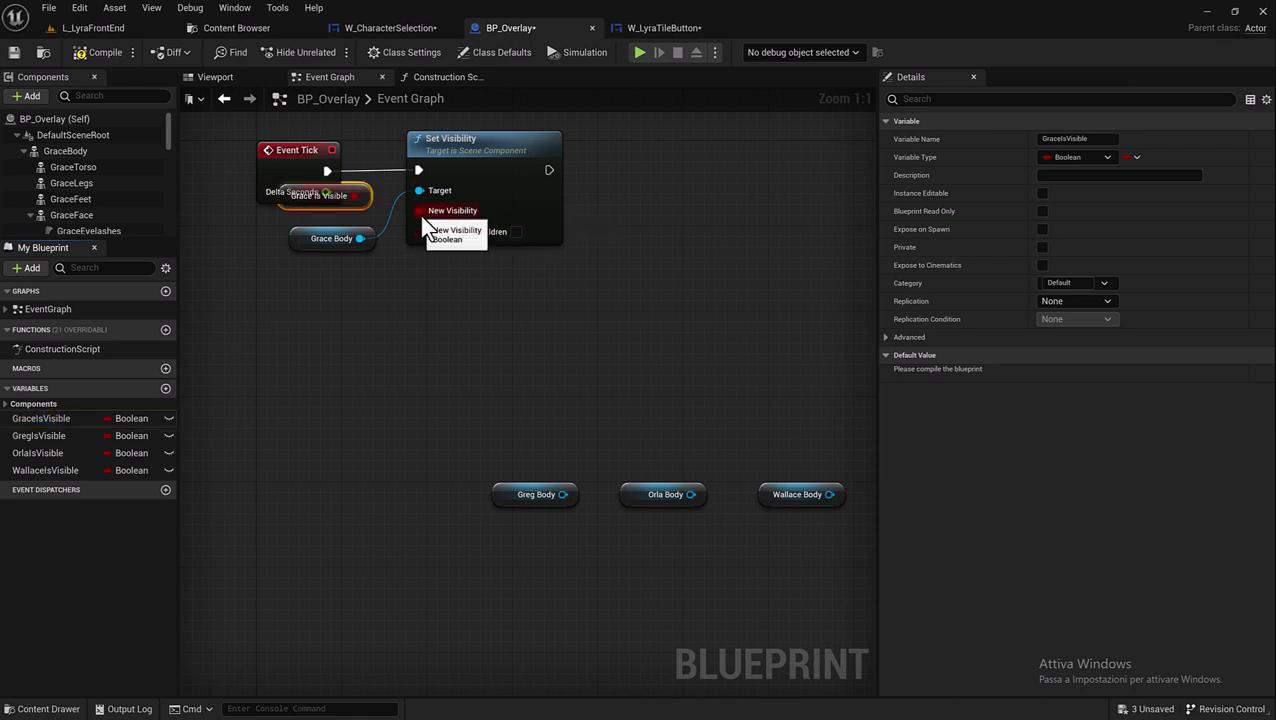
click(352, 216)
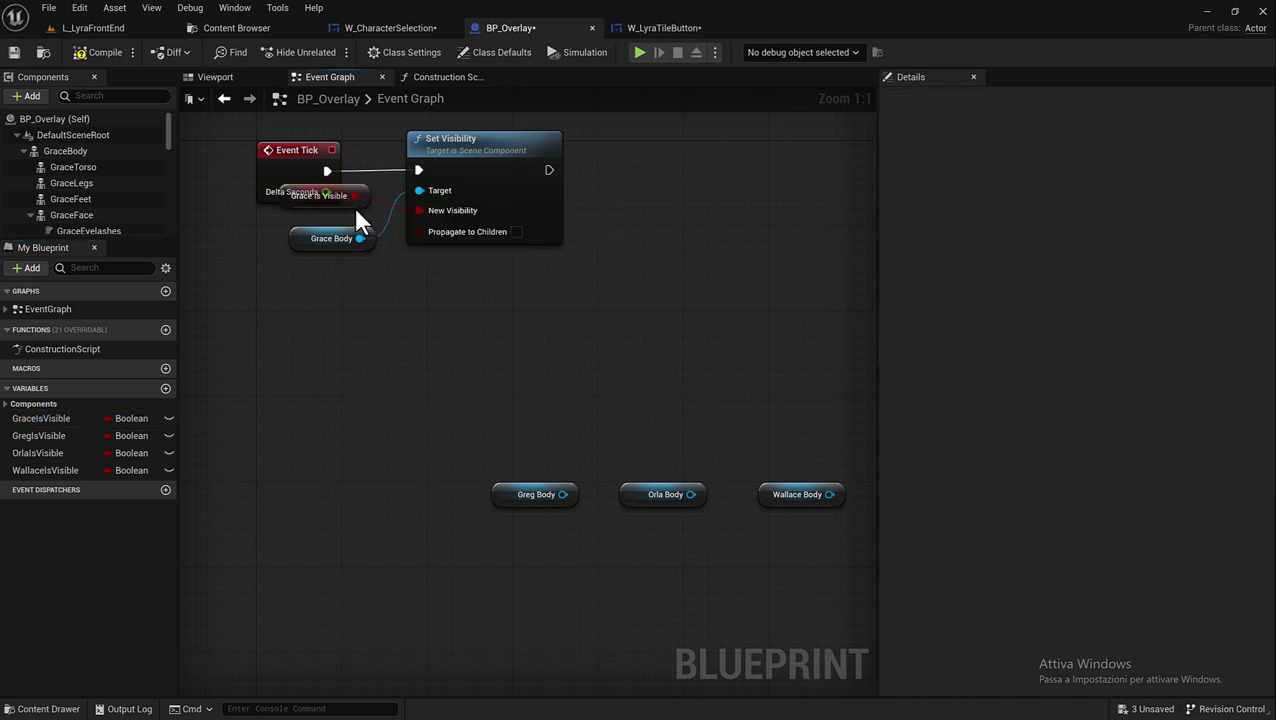
drag(355, 207, 477, 271)
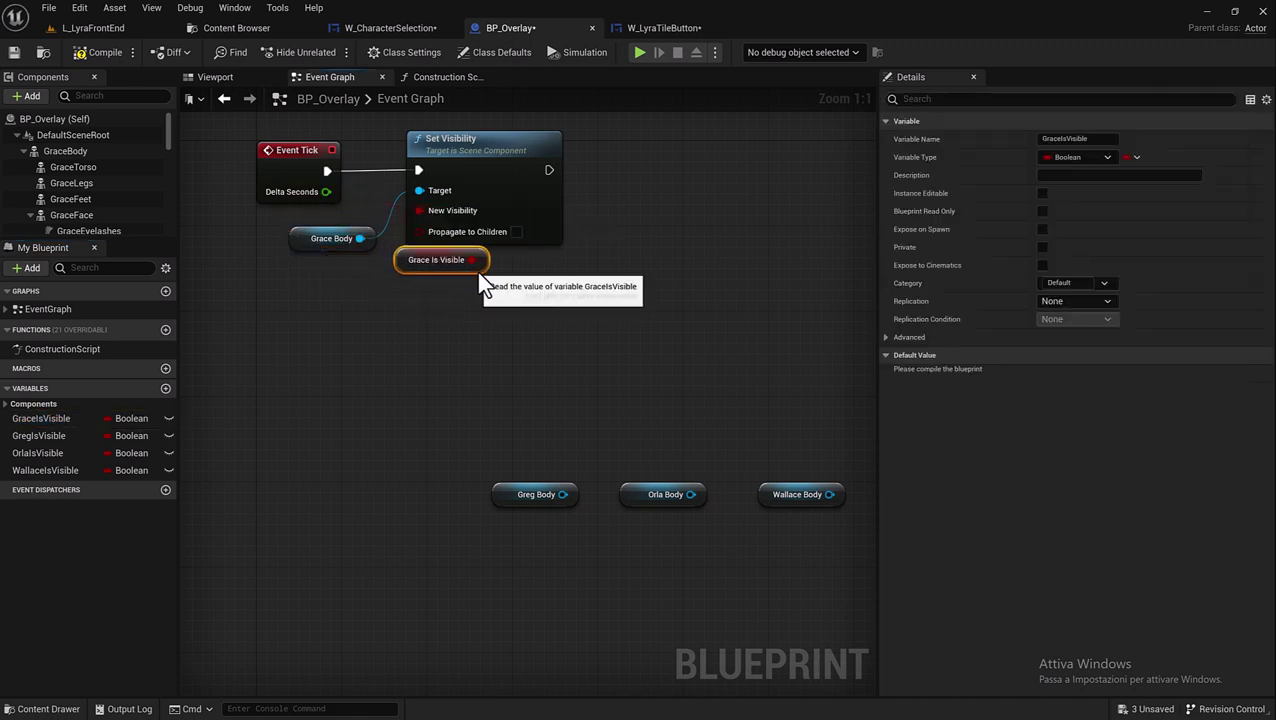
drag(300, 240, 420, 312)
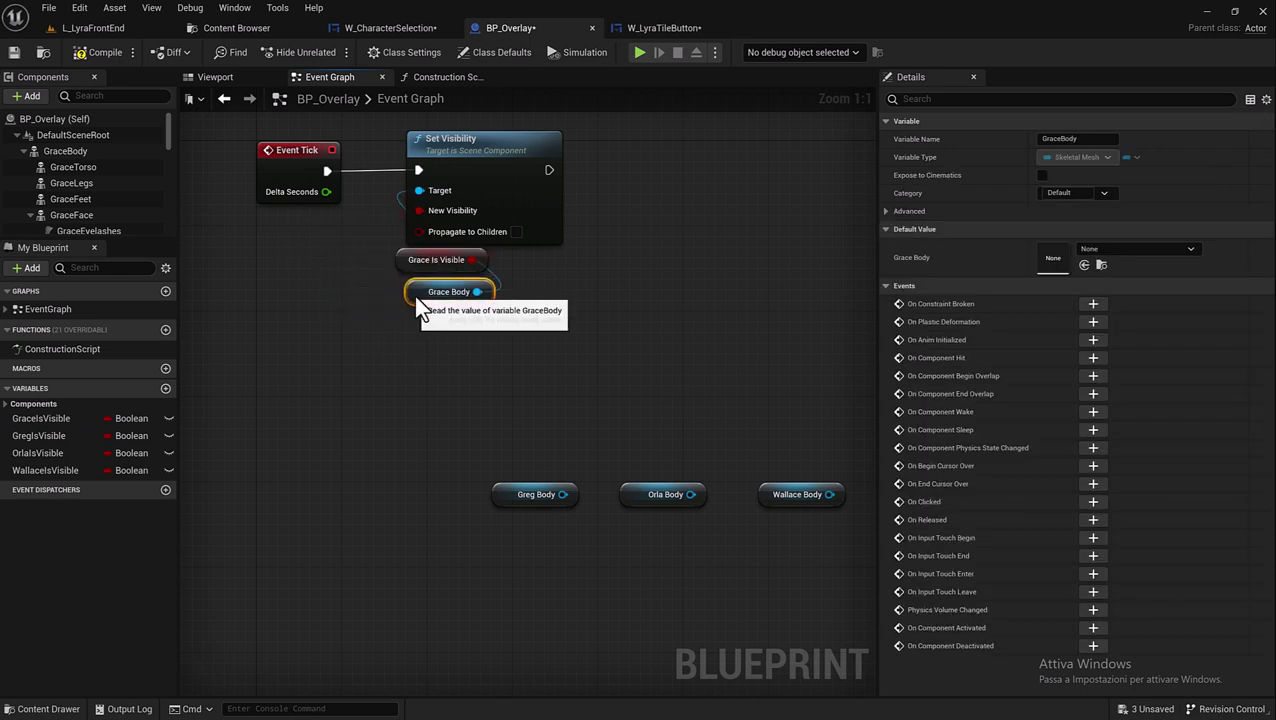
key(Home)
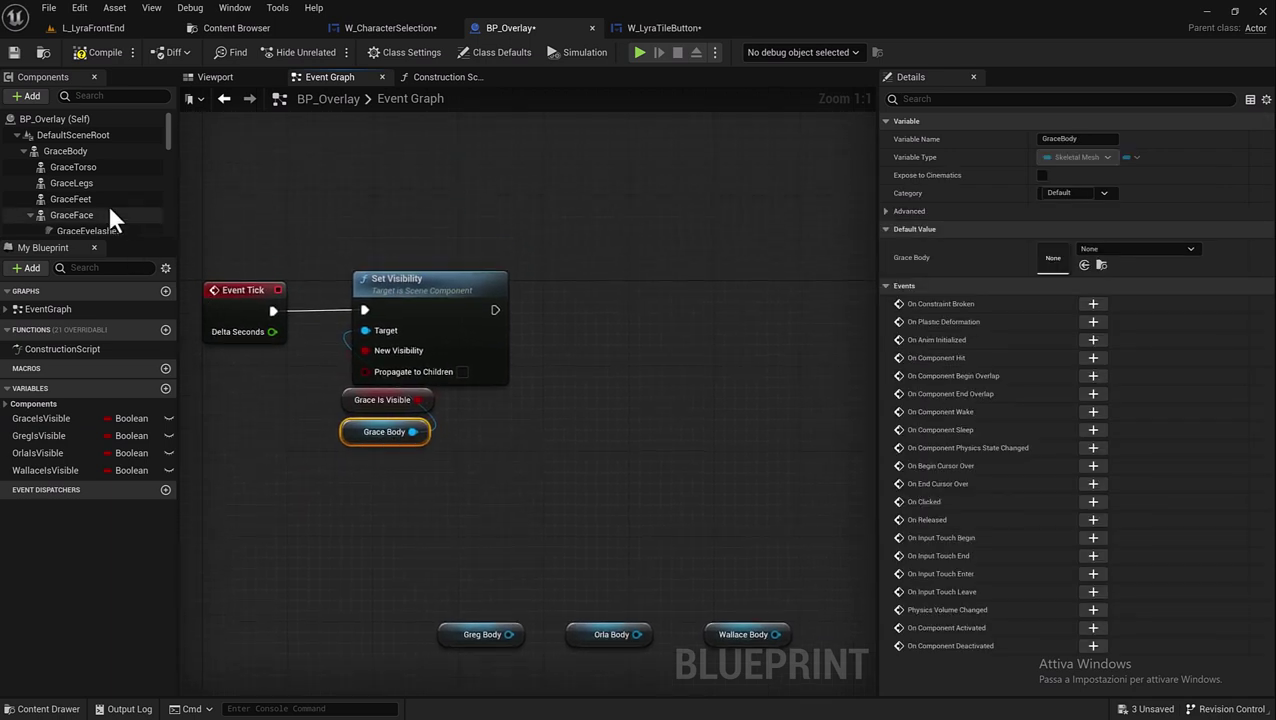
- Add a Get Children Components node for Grace Body
right_drag(486, 376, 472, 463)
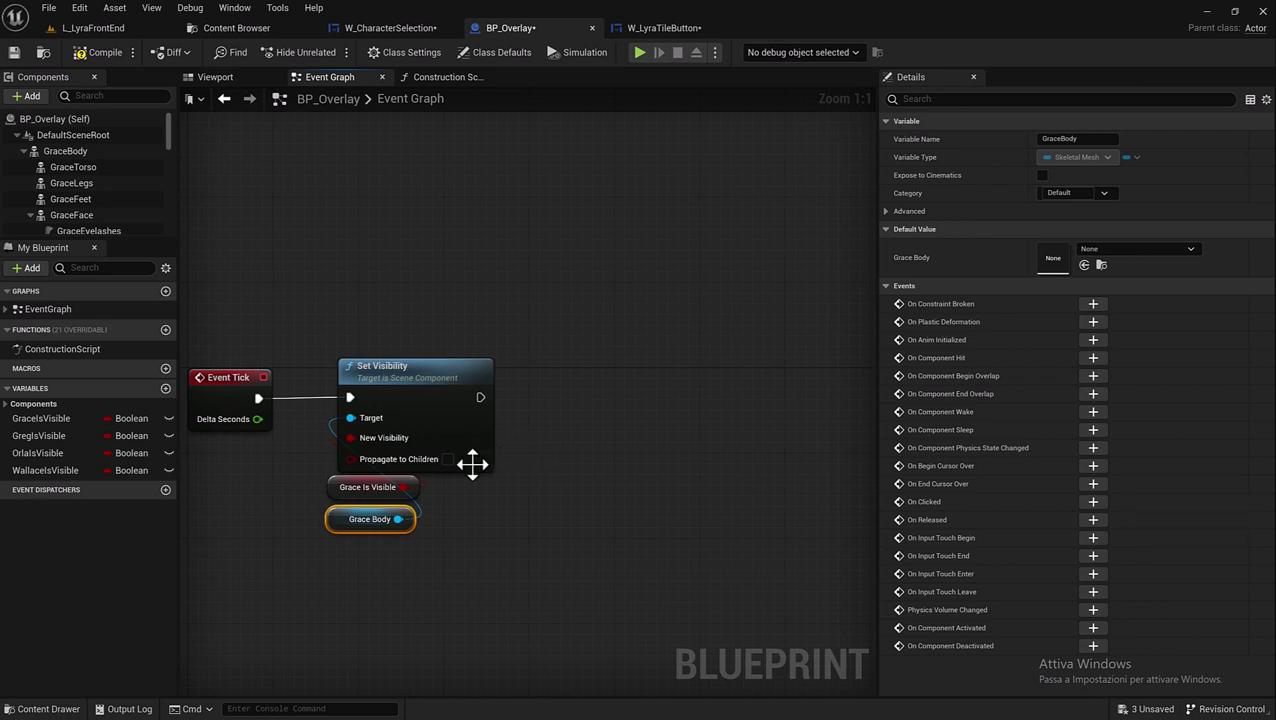
drag(395, 520, 578, 512)
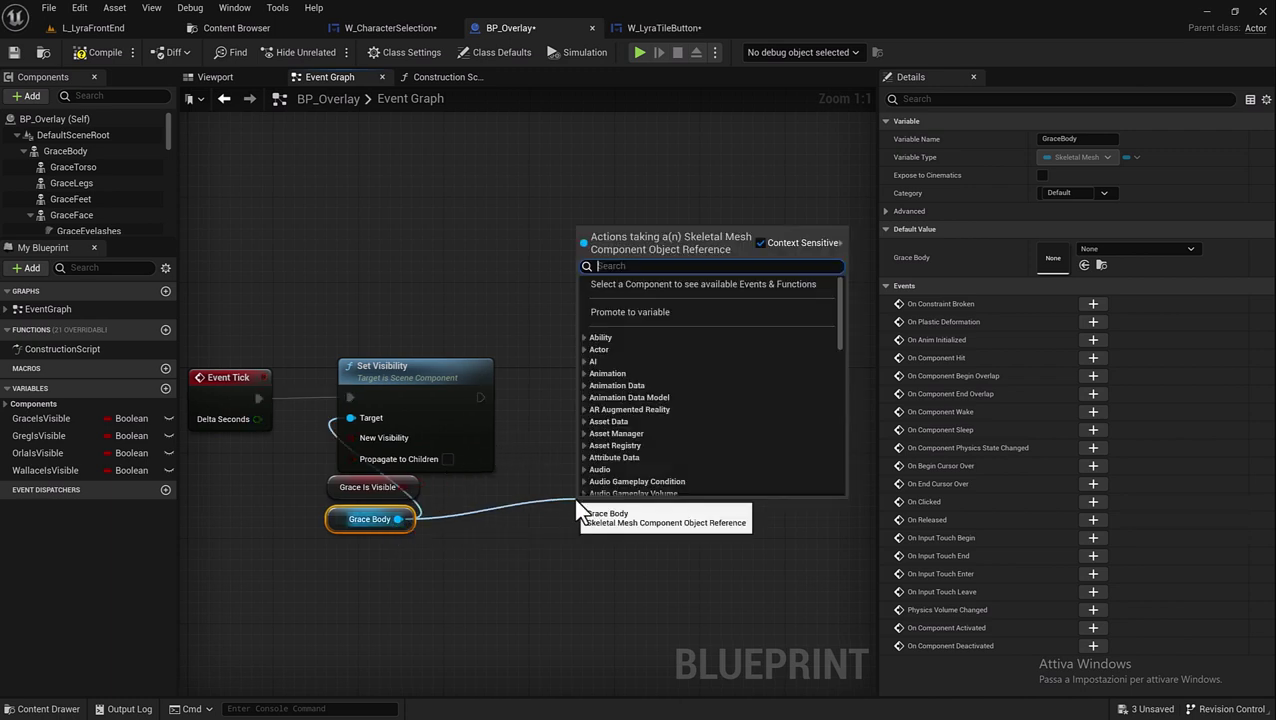
text(get child)
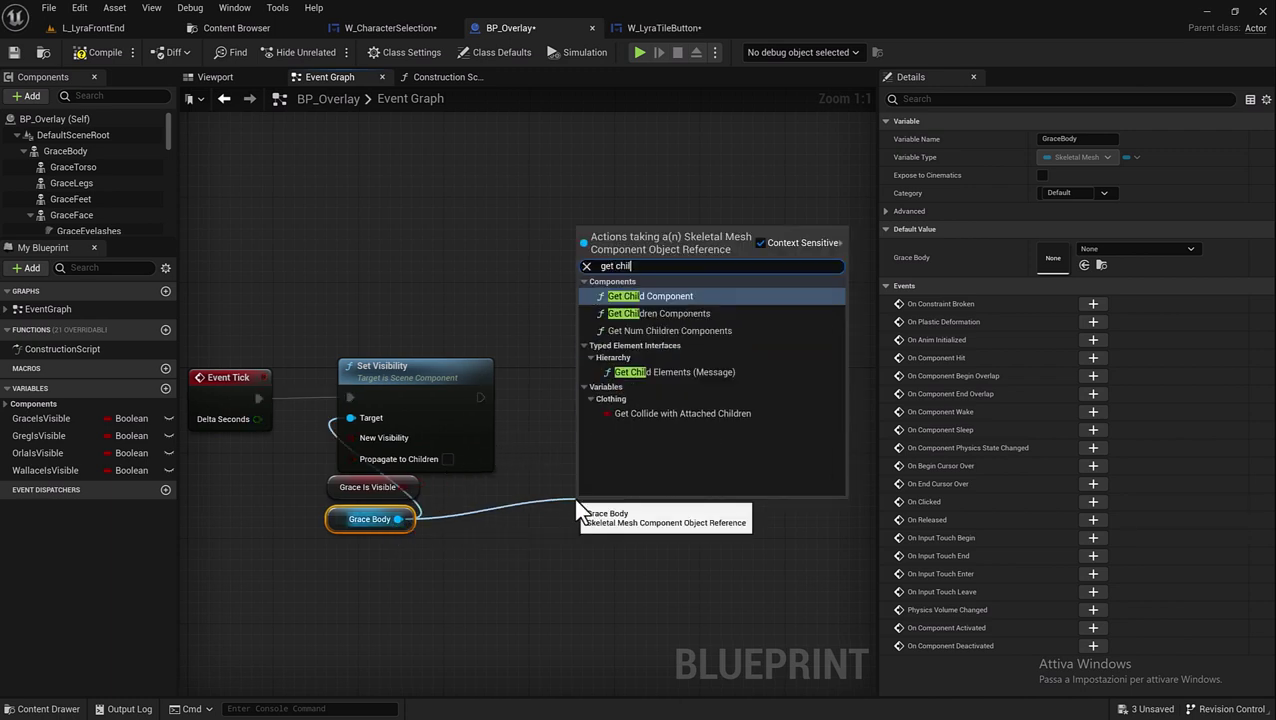
text(ren)
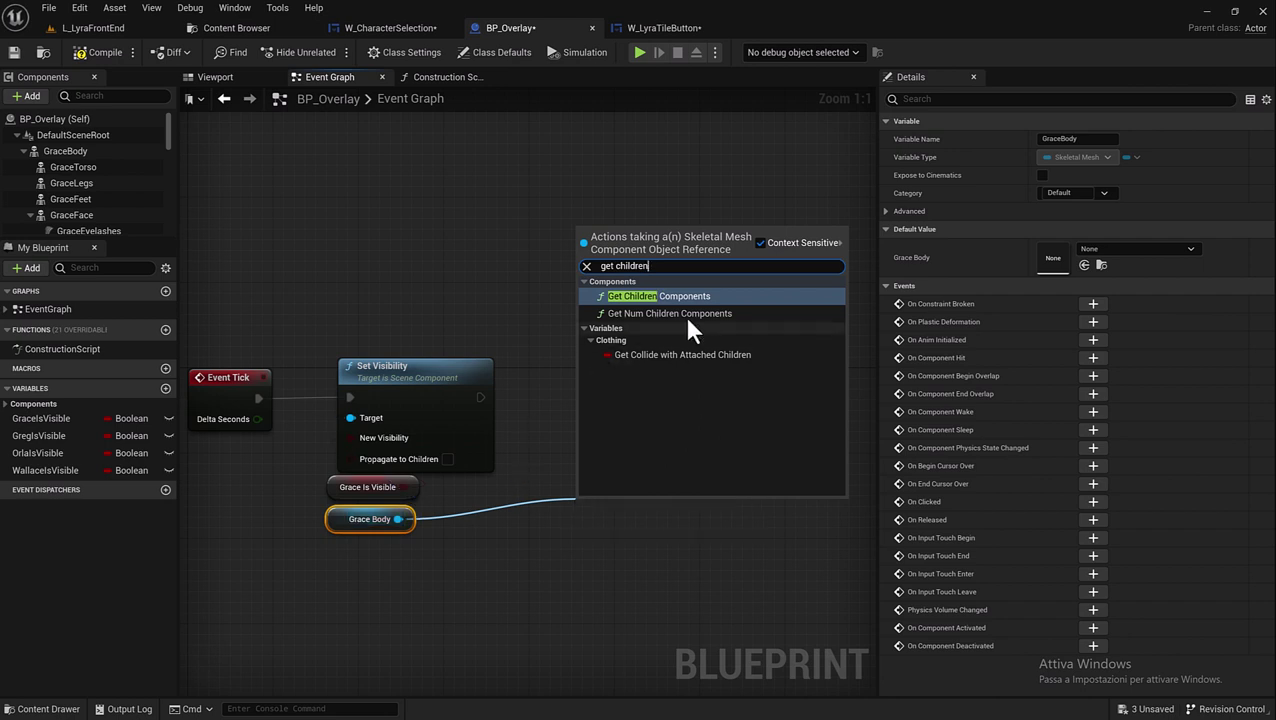
click(691, 295)
drag(645, 534, 602, 481)
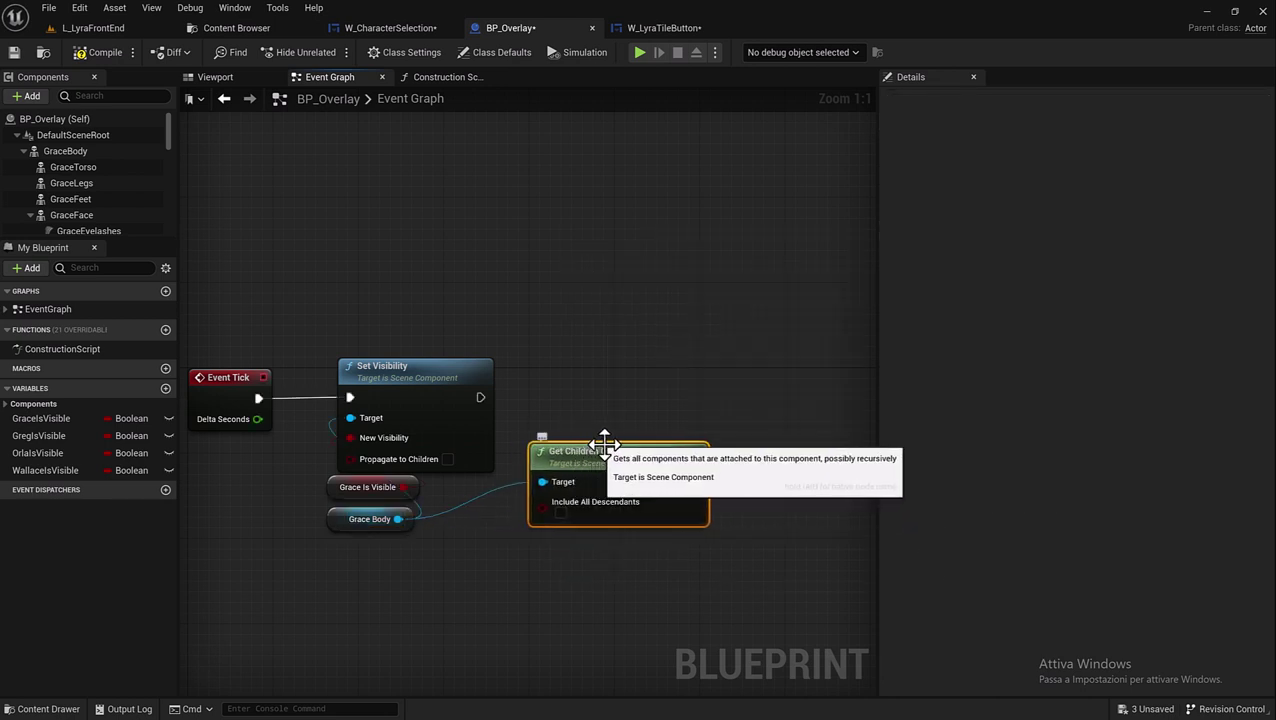
- Add a For Each Loop over the Children array, running after Set Visibility
drag(695, 482, 719, 402)
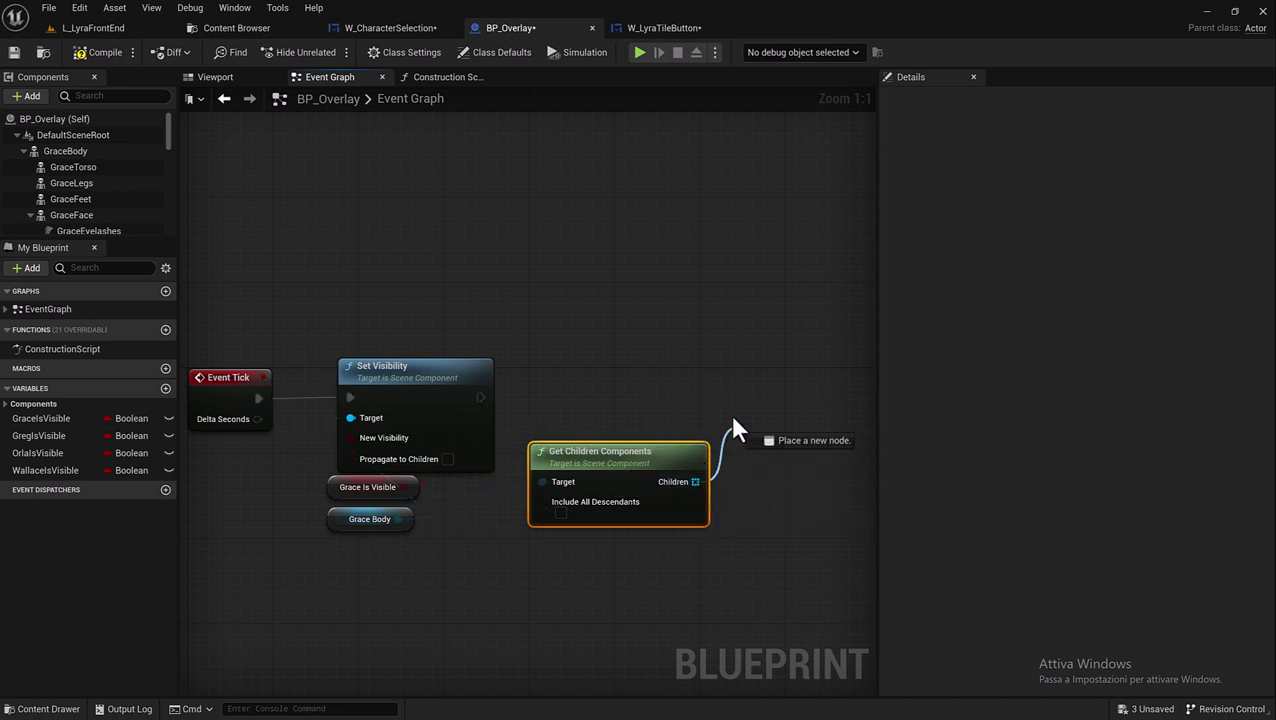
text(loop)
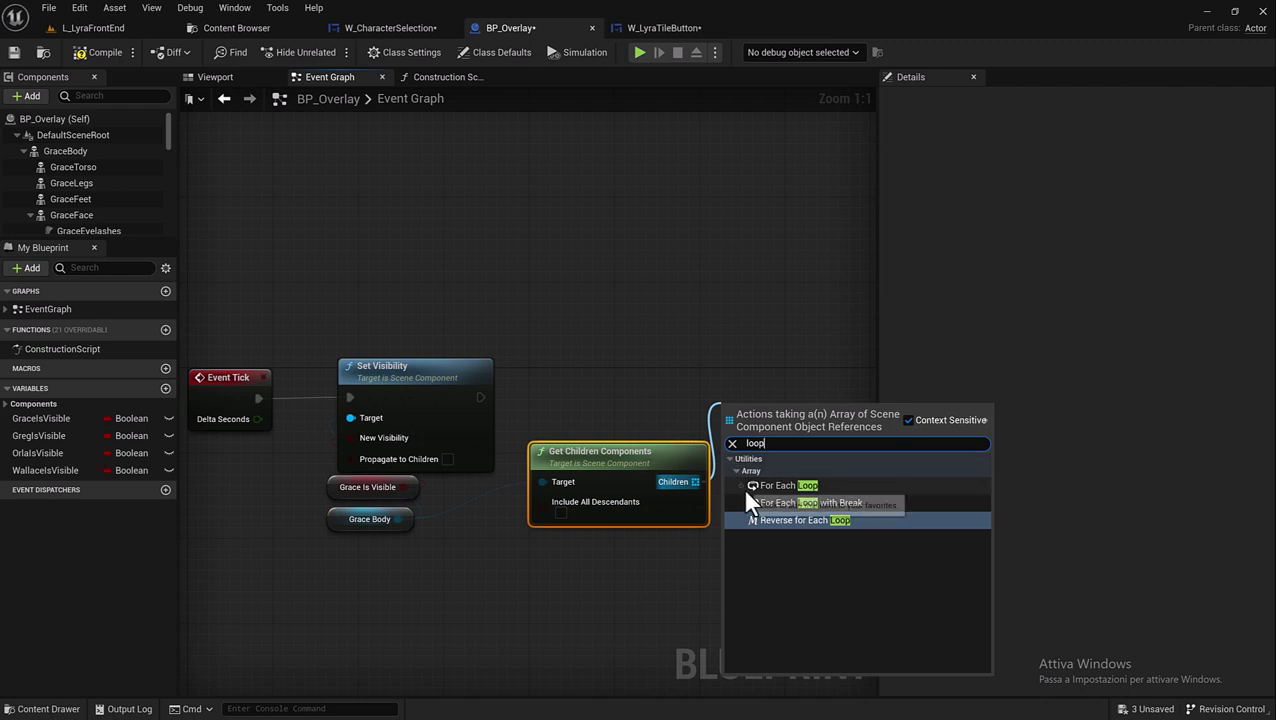
click(745, 486)
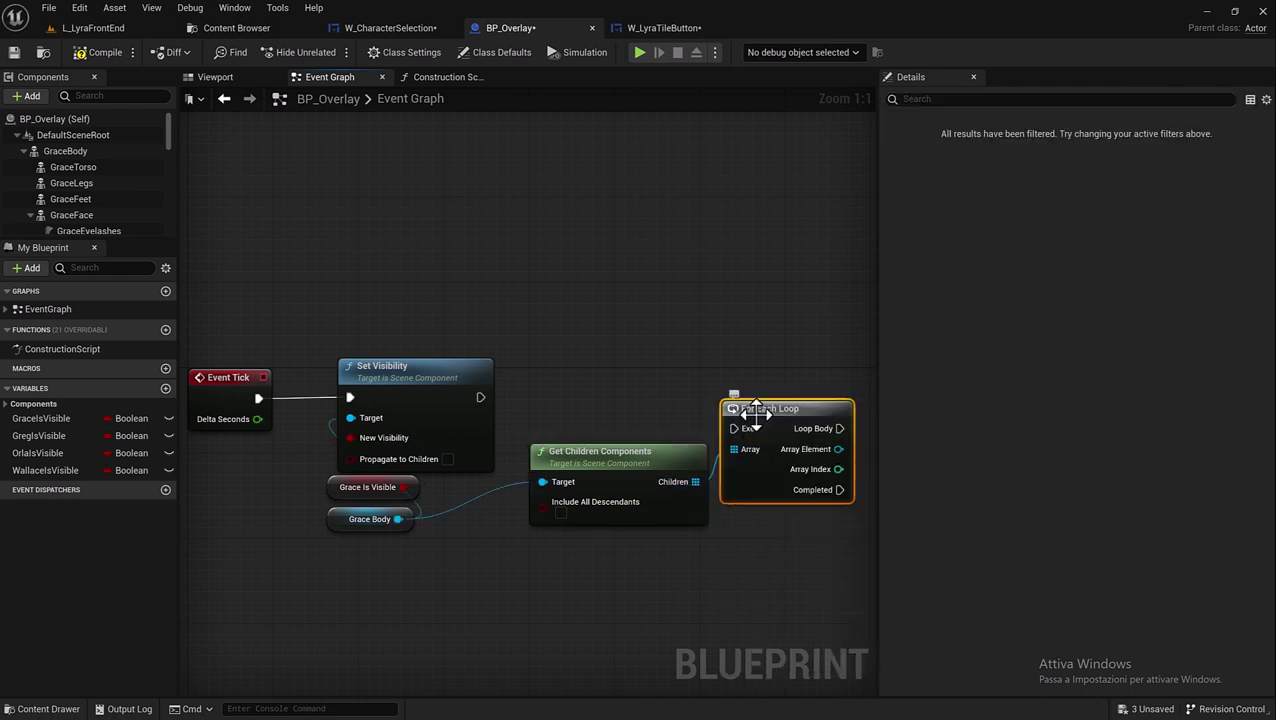
drag(746, 415, 767, 400)
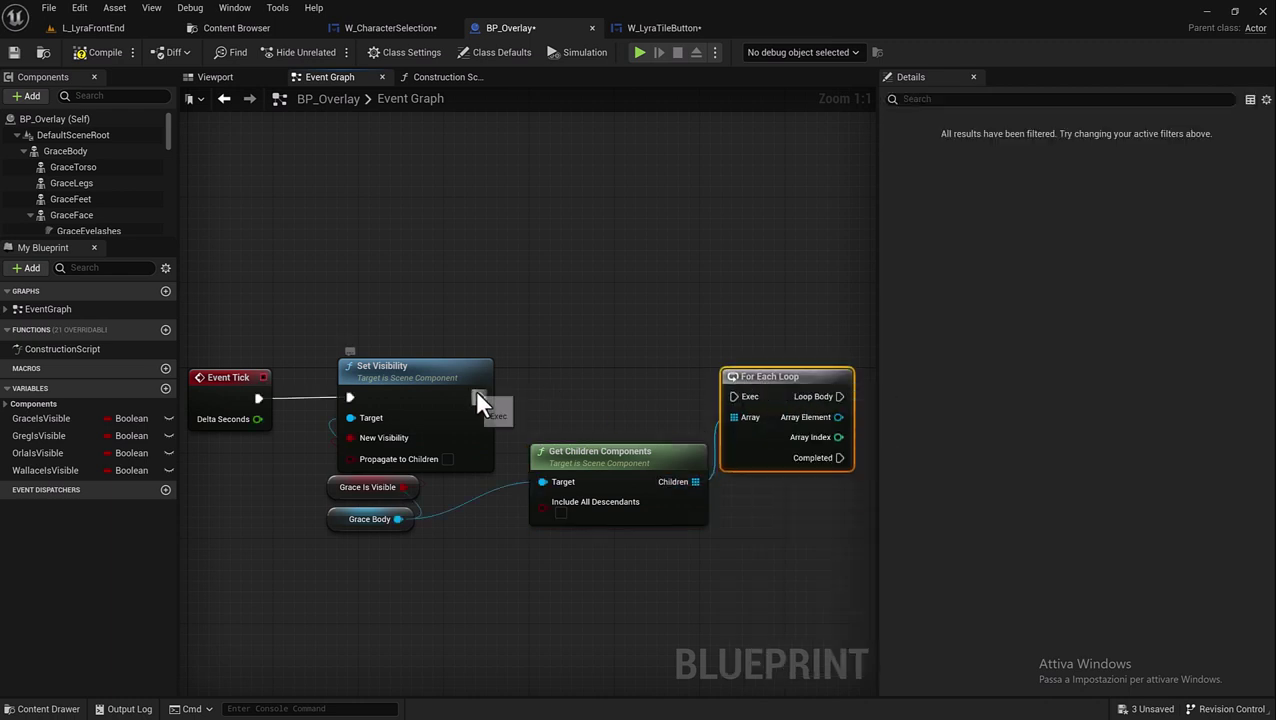
drag(477, 400, 734, 396)
mouse_move(732, 509)
right_down()
mouse_move(537, 470)
mouse_move(430, 475)
right_up()
drag(527, 382, 610, 430)
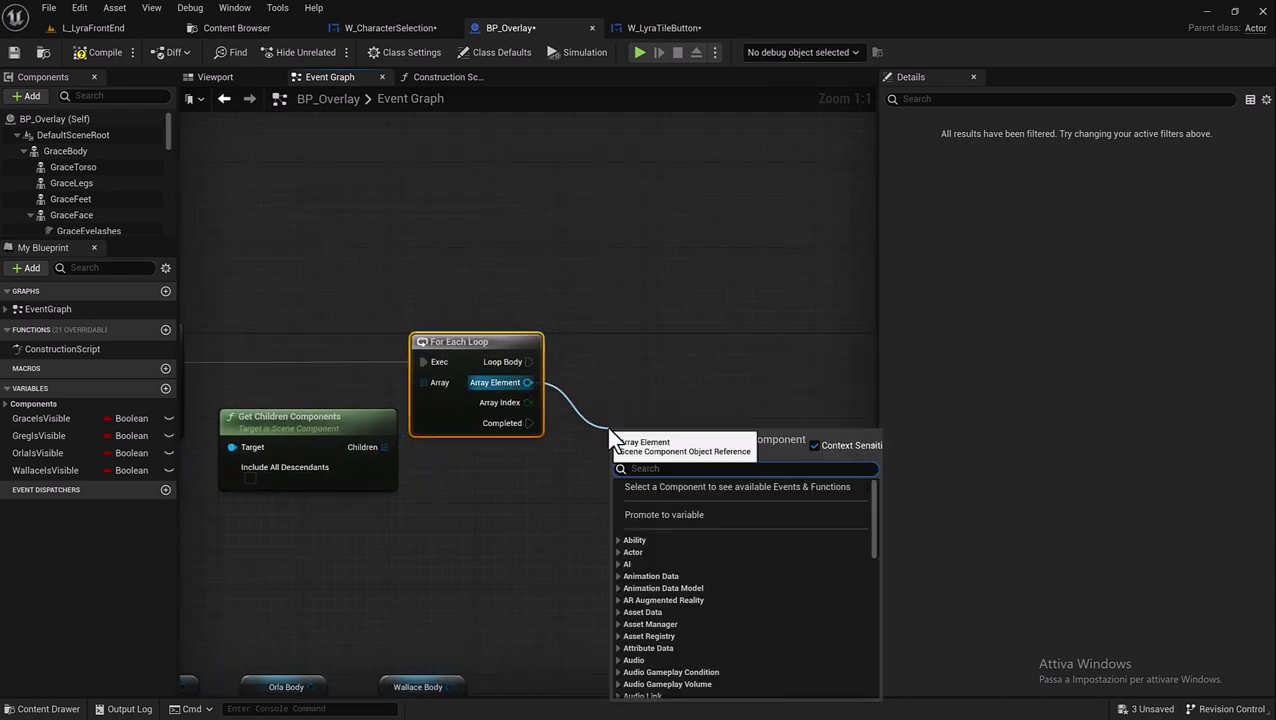
- Add a Set Visibility node for each Array Element, wired from the loop body
text(s)
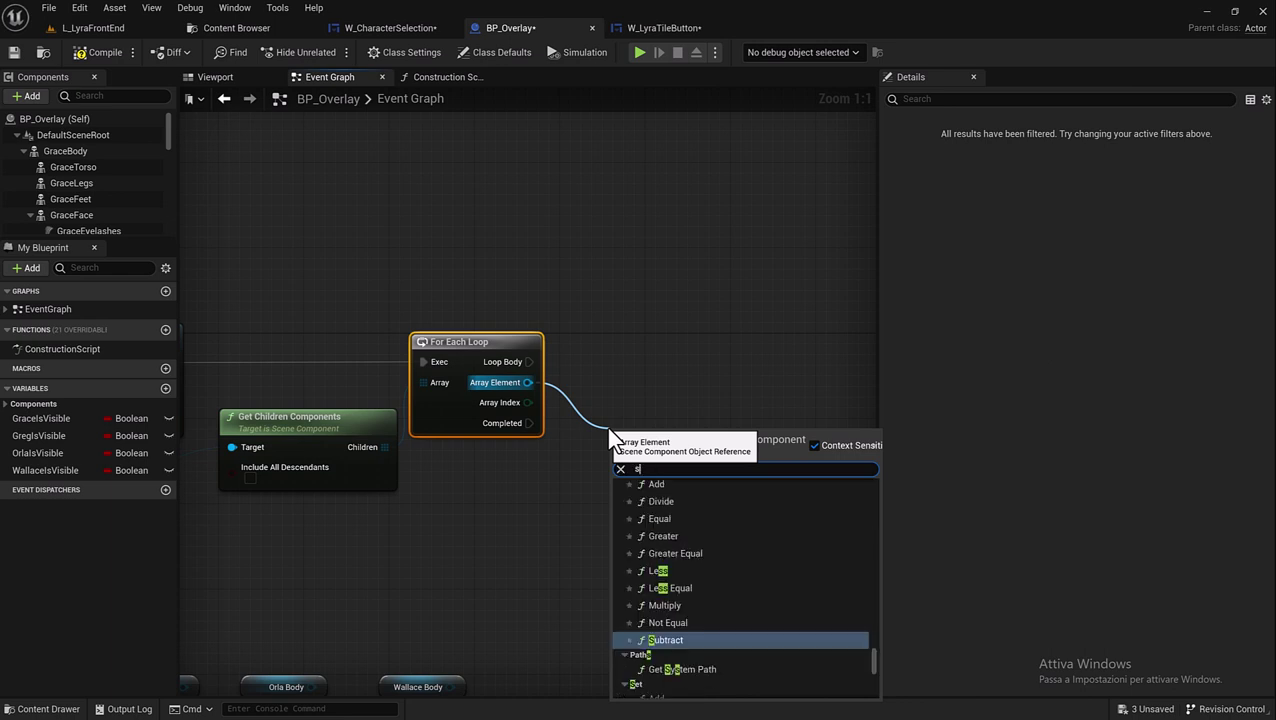
text(et visi)
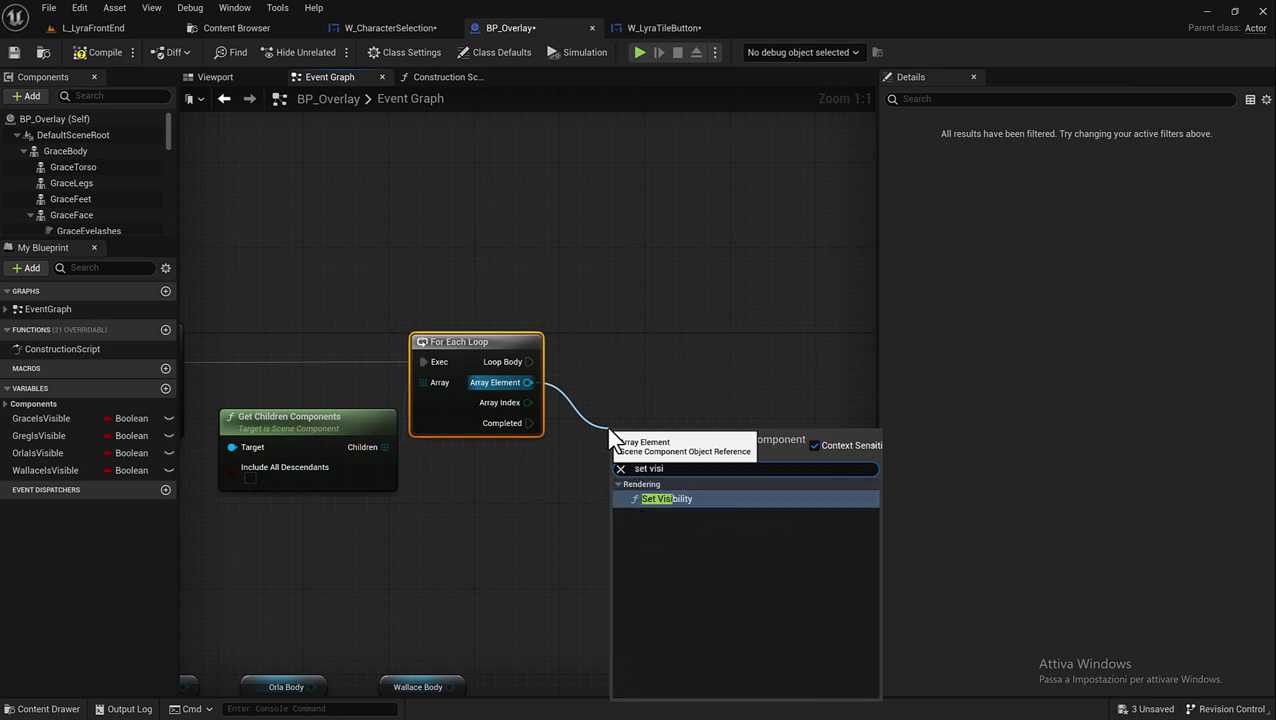
text(ble)
key(BackSpace)
key(BackSpace)
click(679, 496)
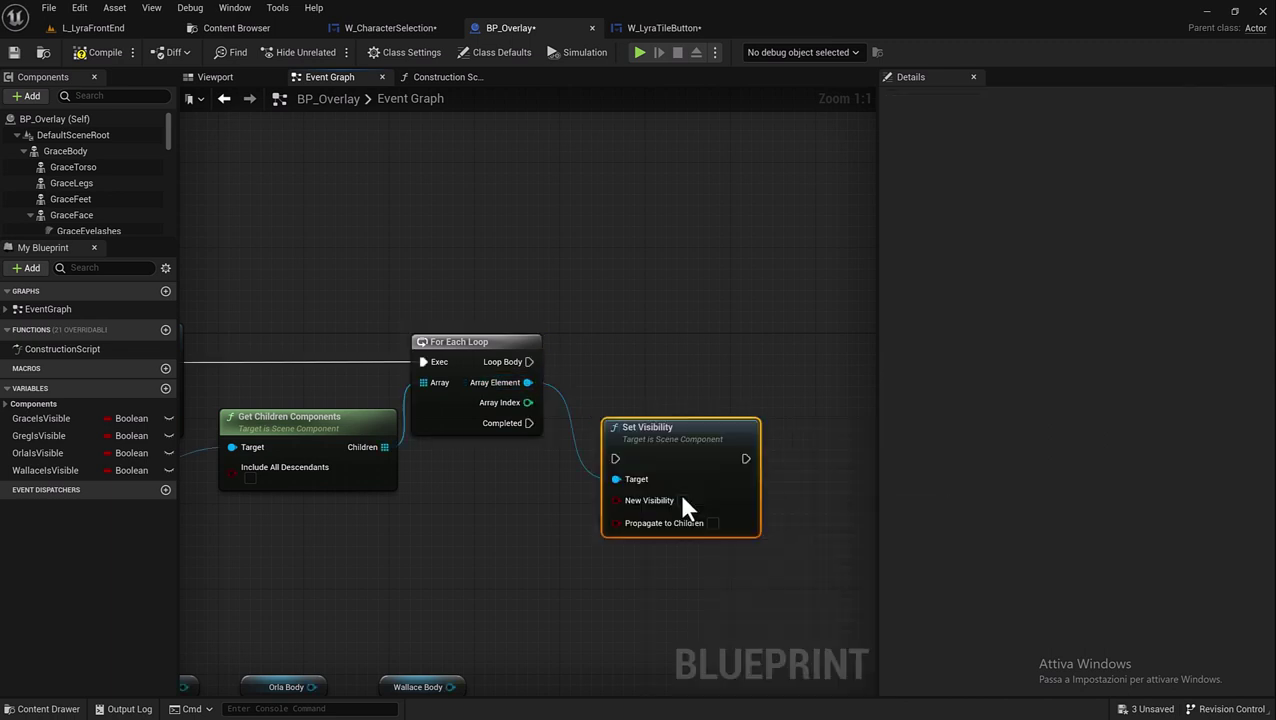
drag(673, 454, 642, 358)
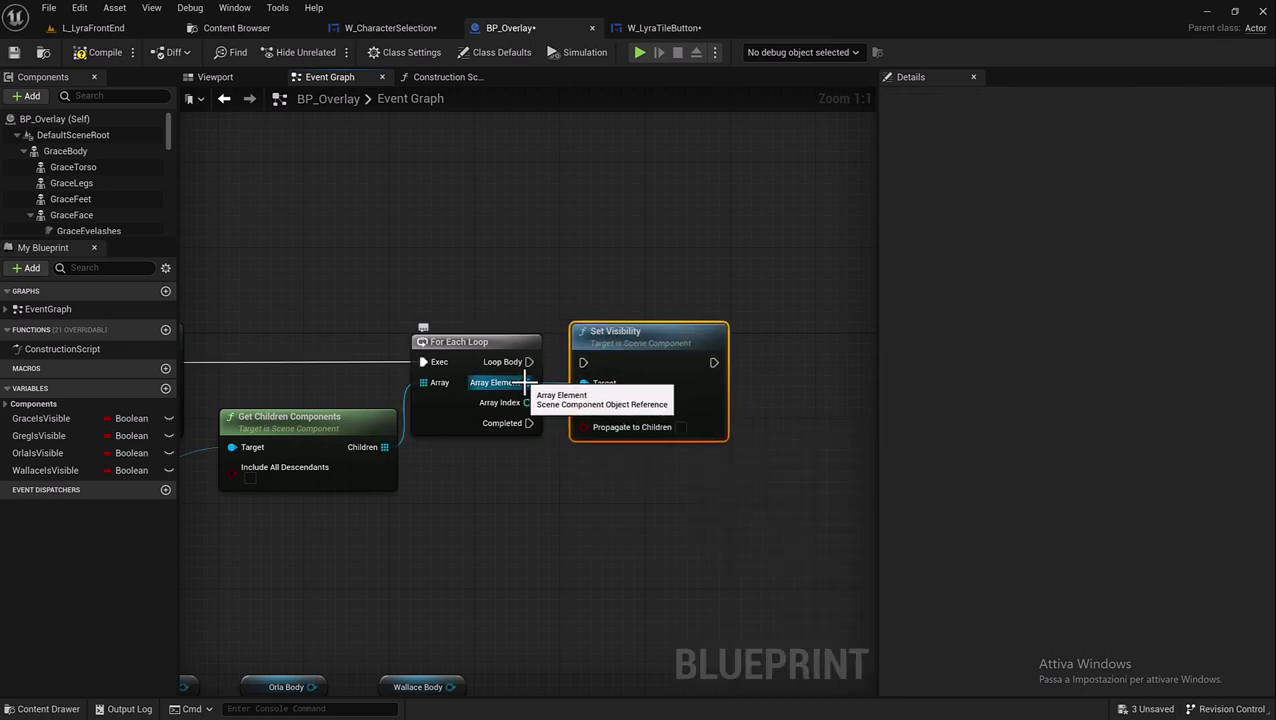
right_drag(371, 502, 505, 491)
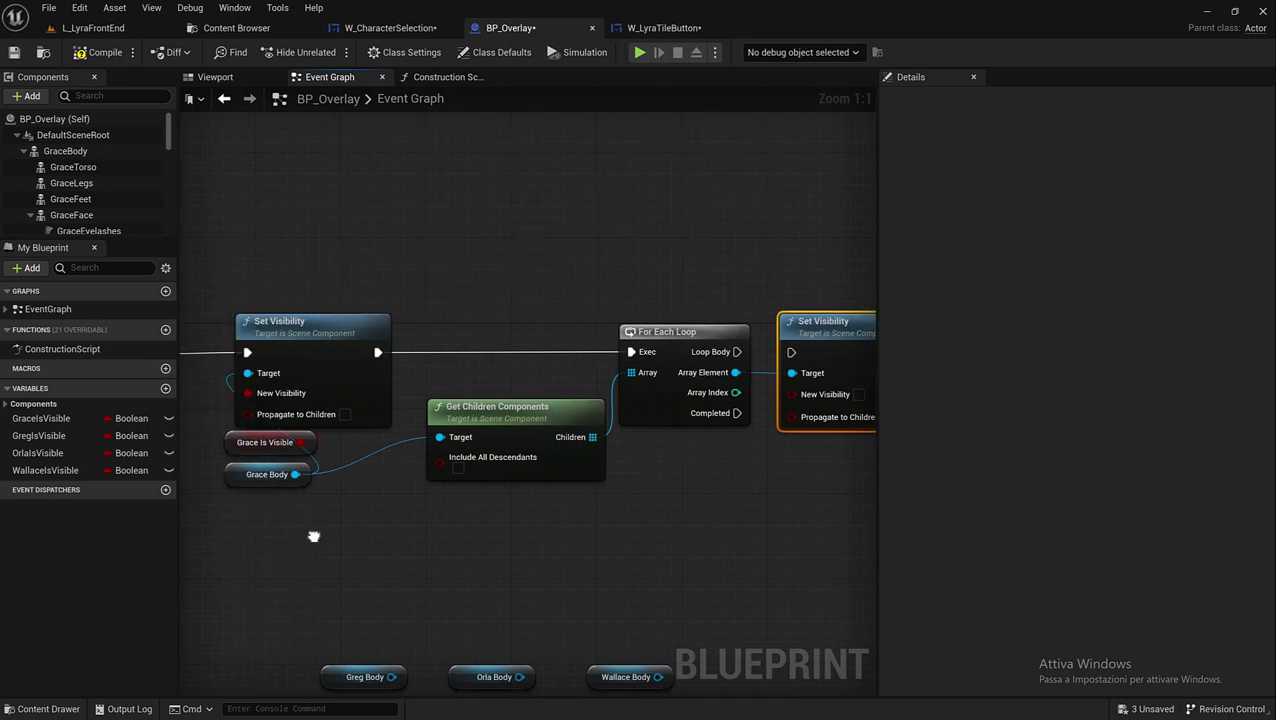
right_drag(257, 548, 276, 547)
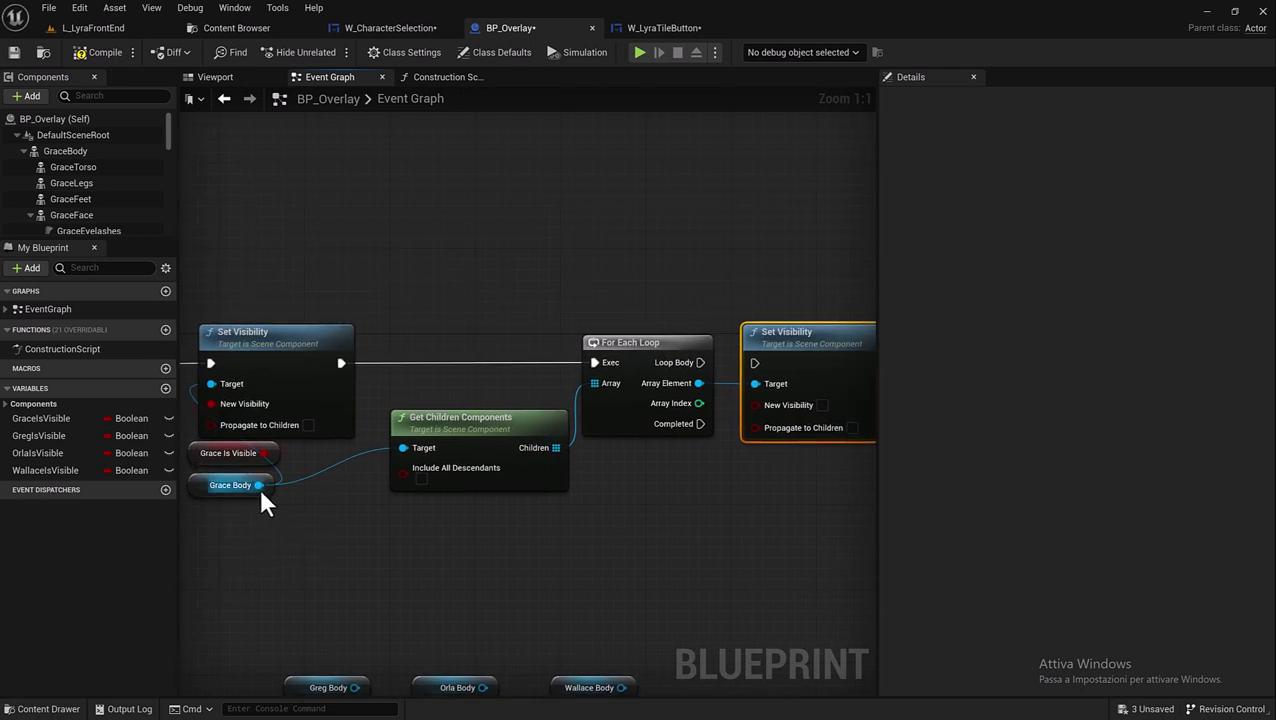
right_drag(479, 521, 359, 555)
drag(566, 392, 622, 393)
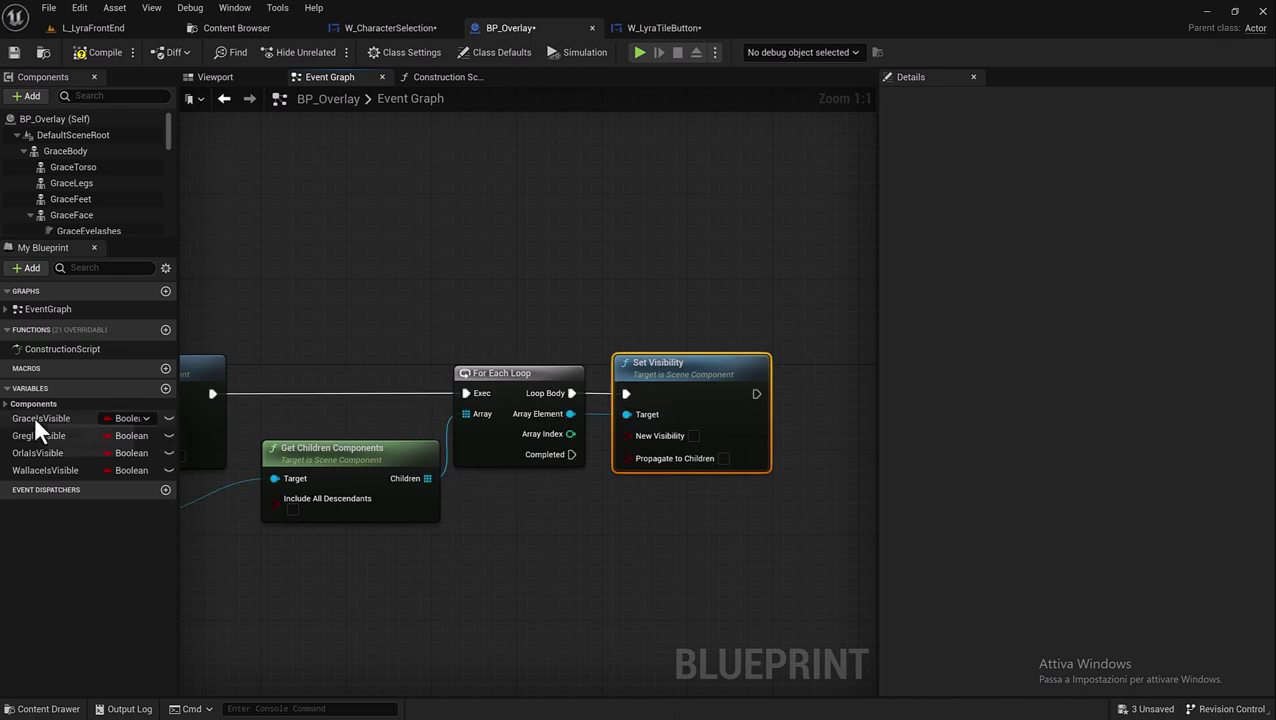
- Feed GraceIsVisible into the loop's New Visibility, then select the whole Grace chain
mouse_move(34, 418)
mouse_down()
mouse_move(626, 435)
mouse_move(699, 508)
mouse_up()
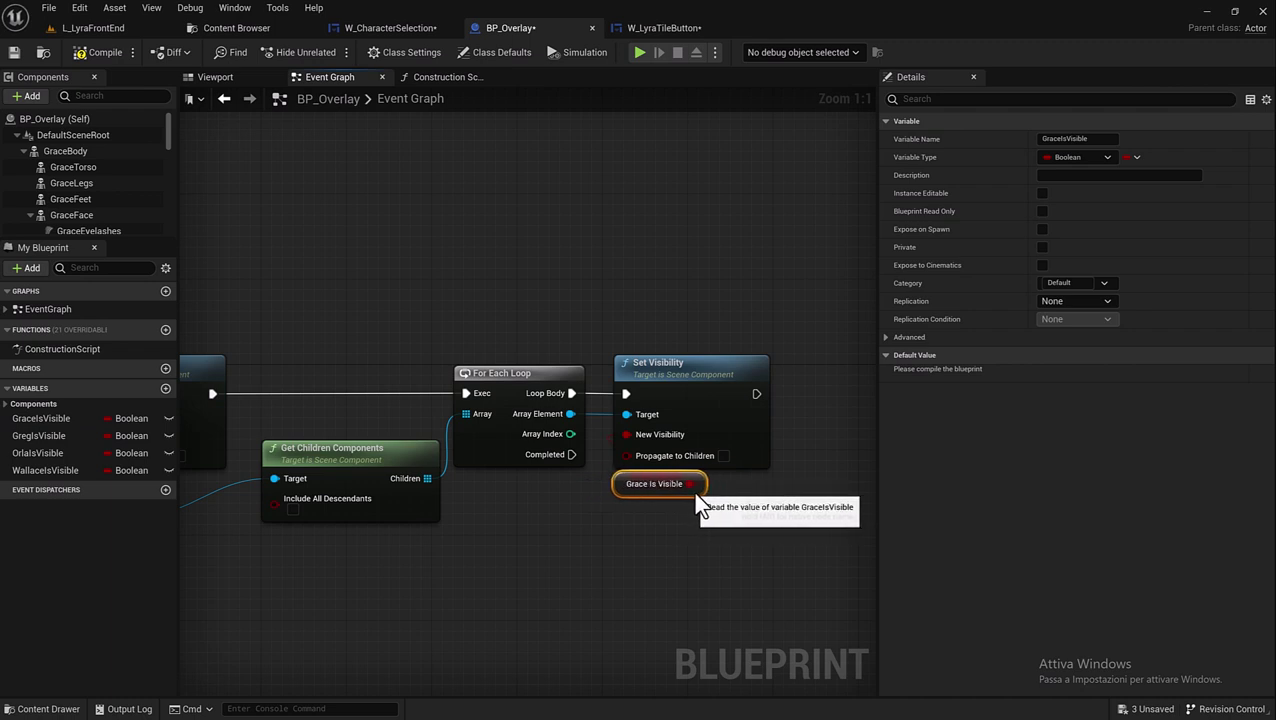
right_drag(703, 508, 513, 494)
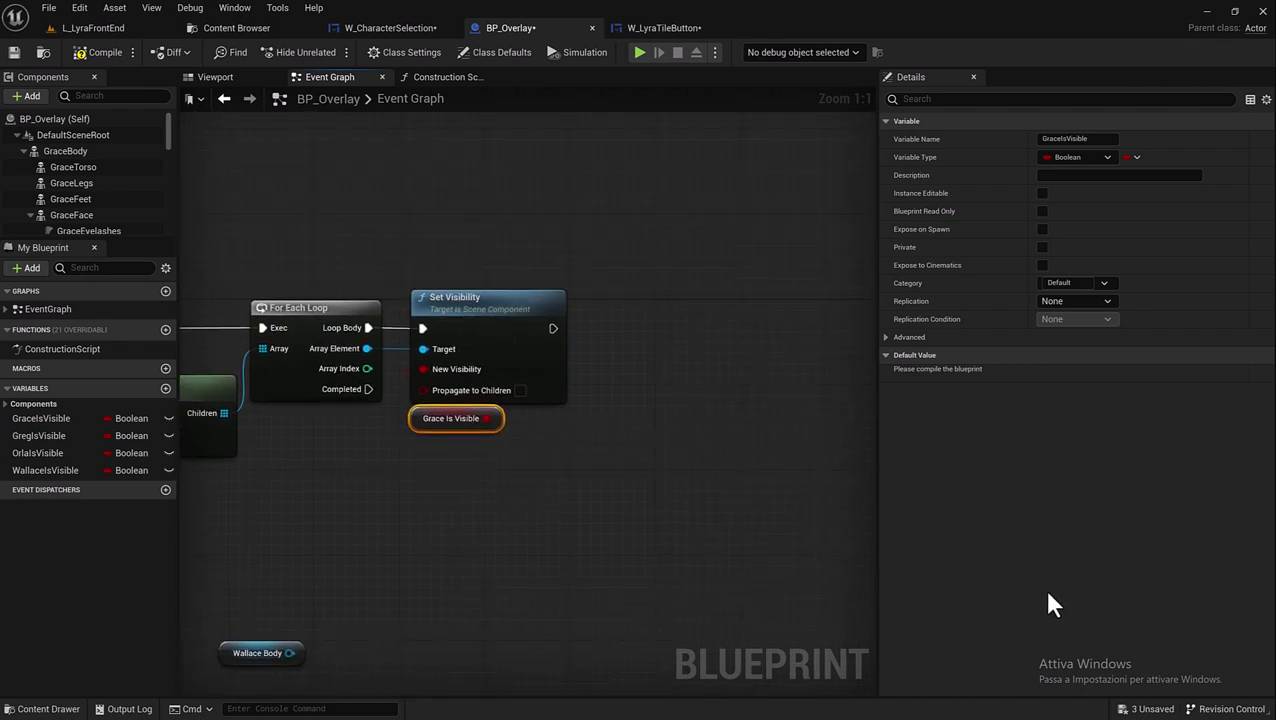
right_drag(470, 399, 366, 360)
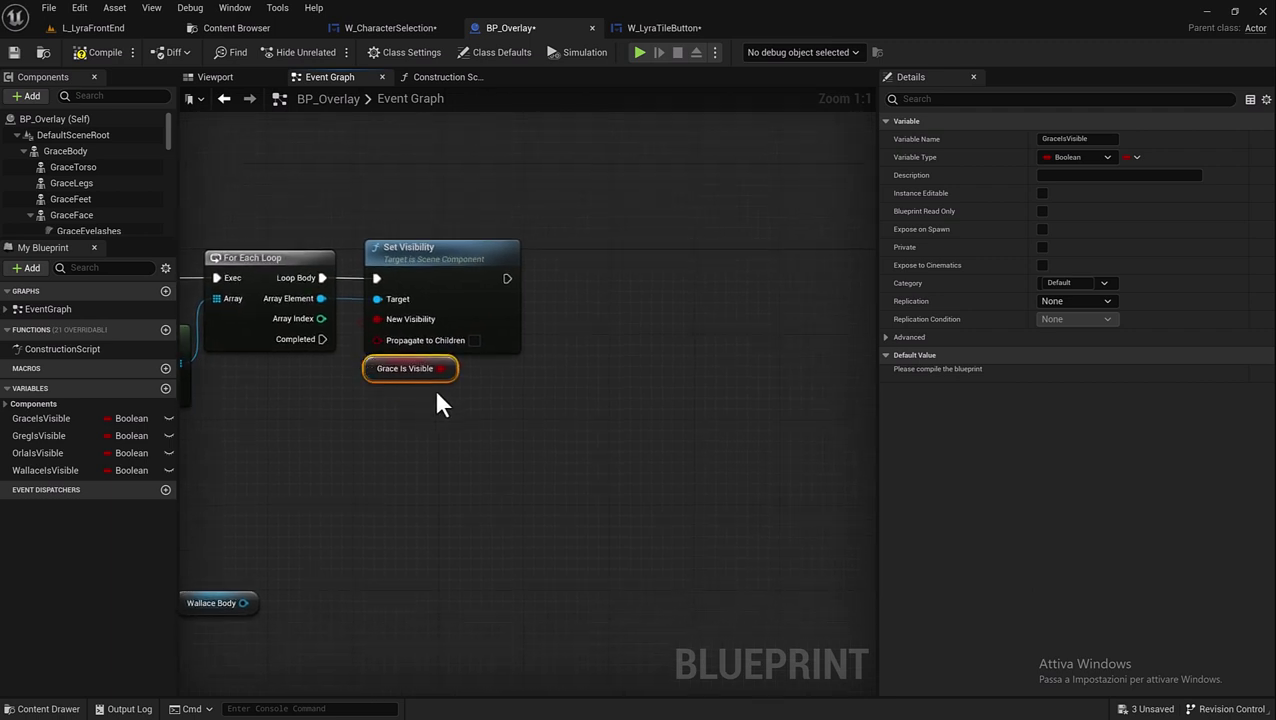
mouse_move(440, 403)
right_down()
mouse_move(584, 433)
mouse_move(460, 383)
right_up()
scroll(584, 433, down, 1)
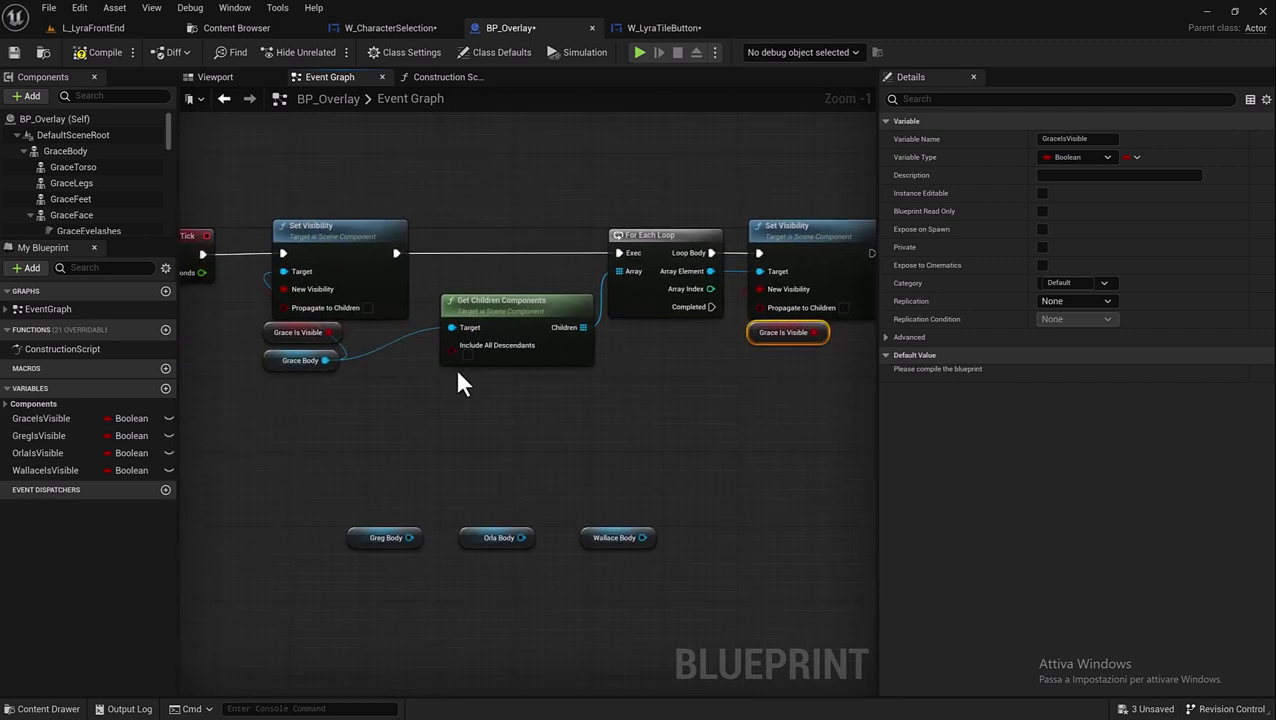
scroll(458, 383, down, 1)
drag(279, 214, 766, 347)
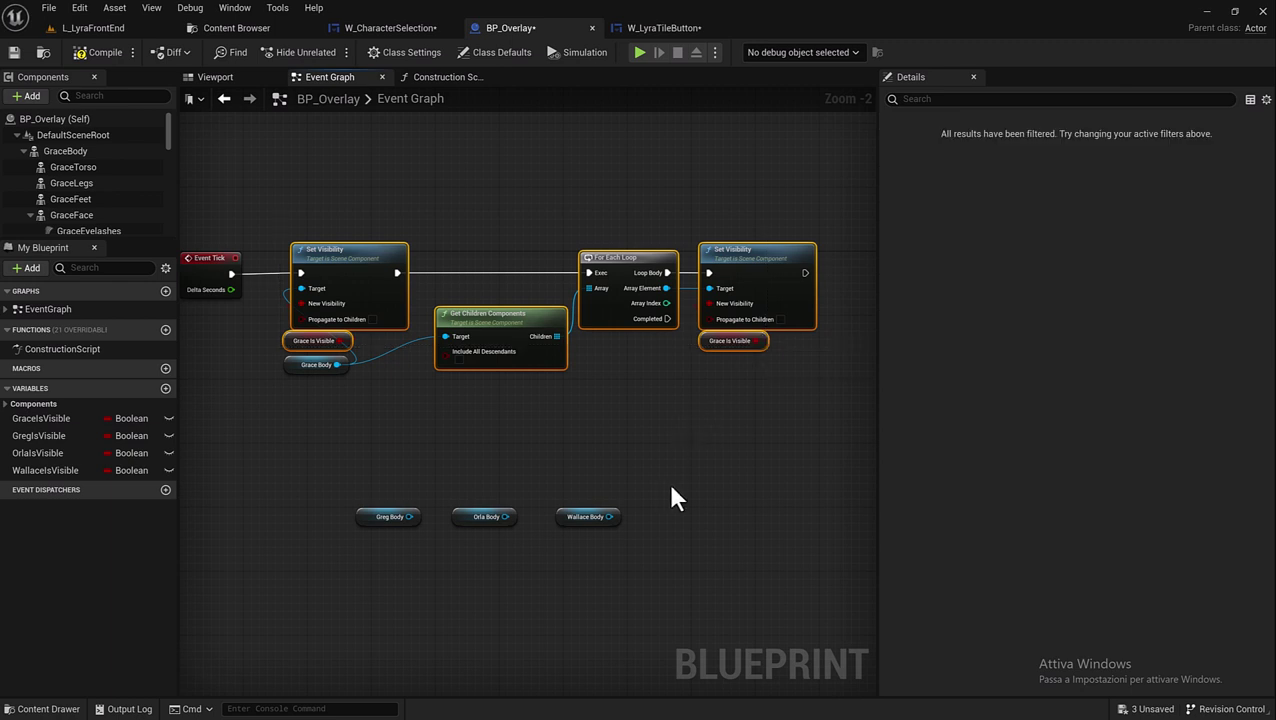
- Copy and paste the Grace visibility chain after the originals
key(ctrl+c)
key(ctrl+v)
right_drag(648, 449, 363, 501)
mouse_move(222, 490)
mouse_down()
mouse_move(618, 340)
mouse_move(613, 306)
mouse_up()
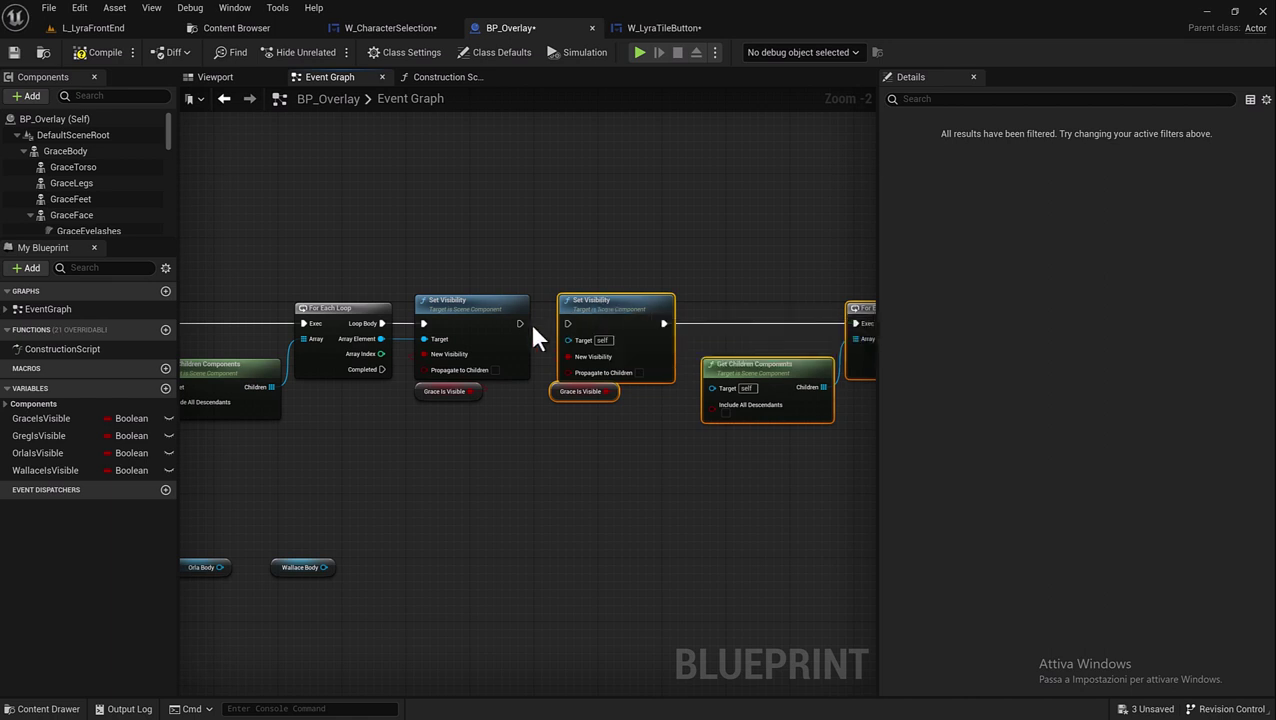
- Wire Greg Body to the copied Set Visibility target and switch both getters to GregIsVisible
right_drag(567, 322, 252, 580)
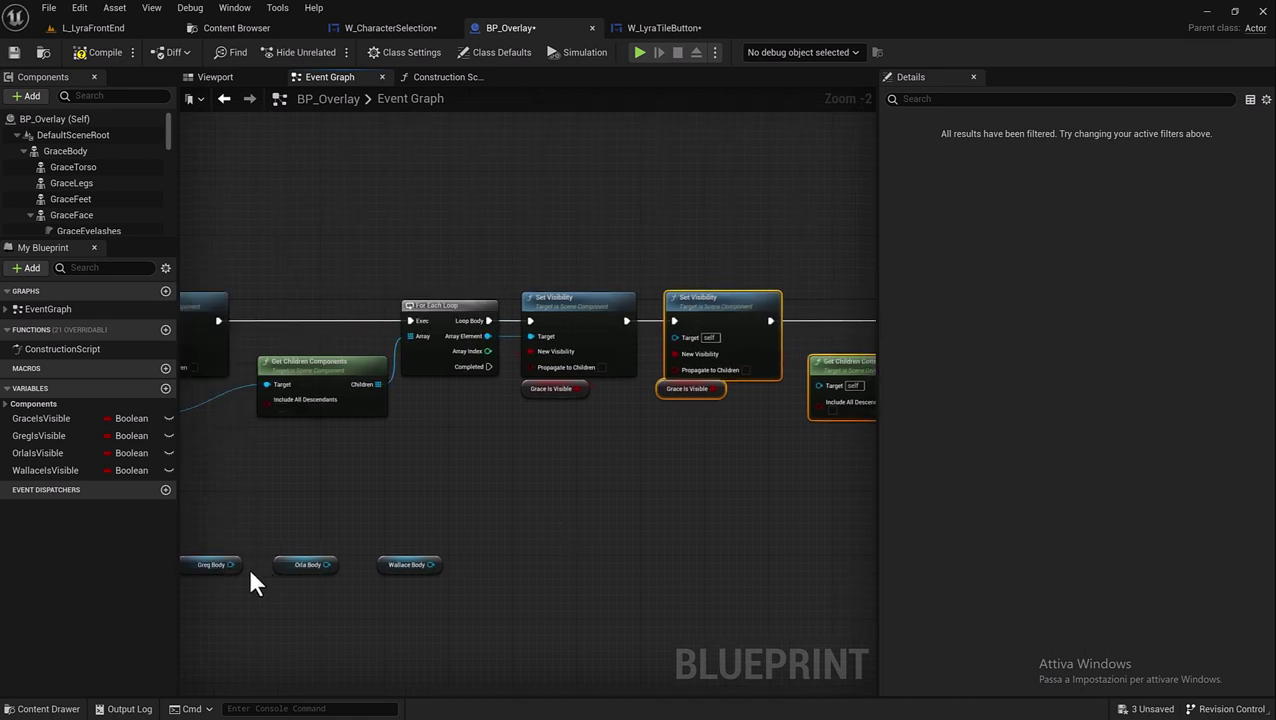
click(184, 571)
mouse_move(632, 446)
mouse_down()
mouse_move(697, 421)
mouse_move(692, 337)
mouse_up()
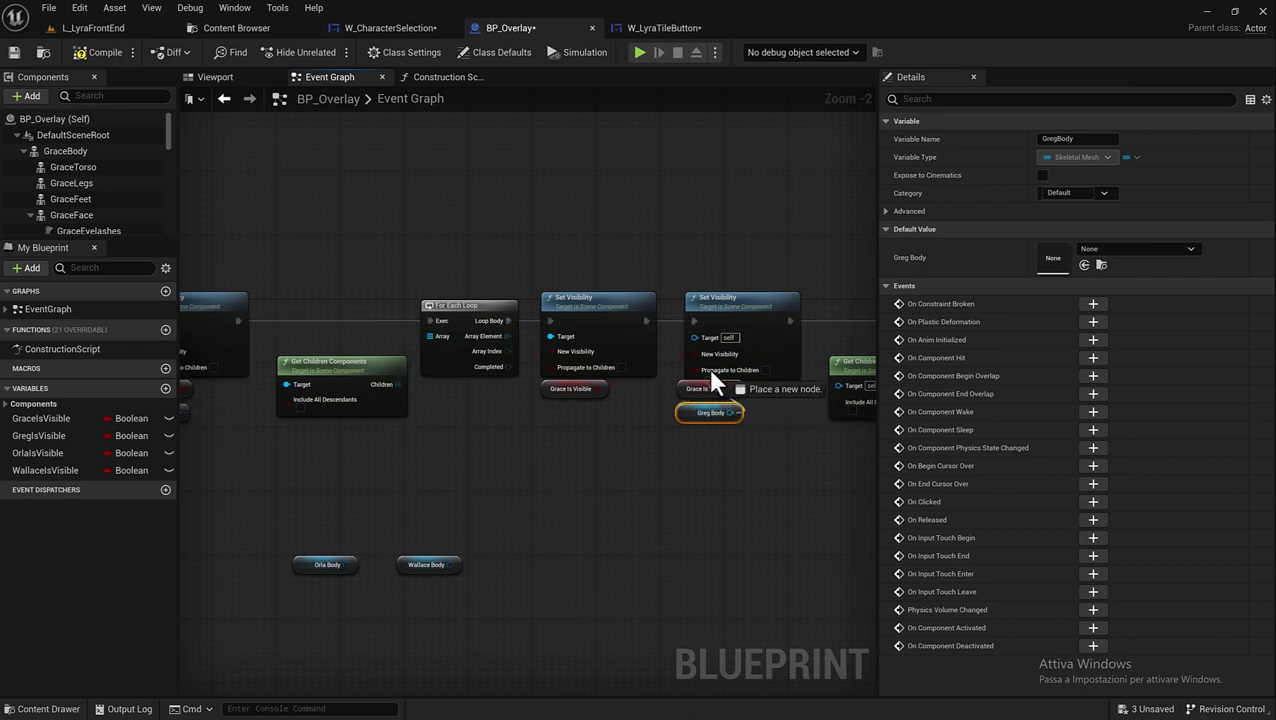
mouse_move(706, 444)
right_down()
mouse_move(730, 492)
mouse_move(415, 550)
right_up()
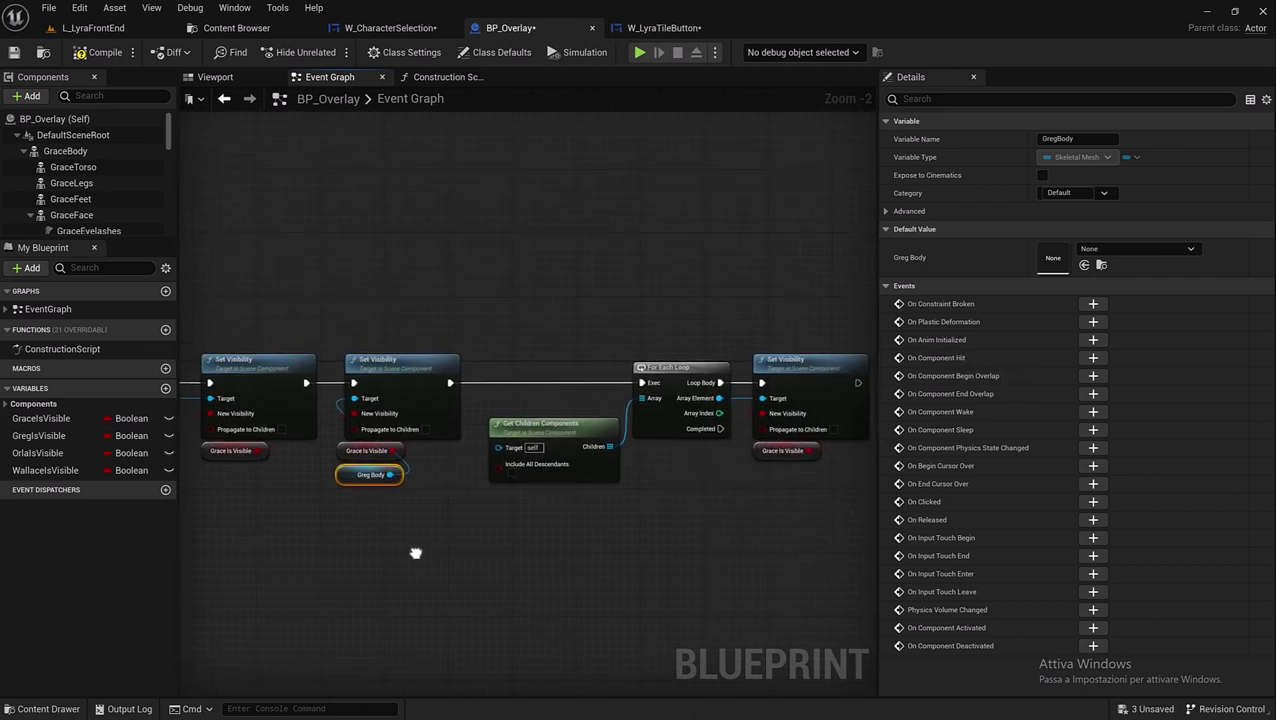
scroll(373, 455, up, 2)
drag(21, 435, 336, 460)
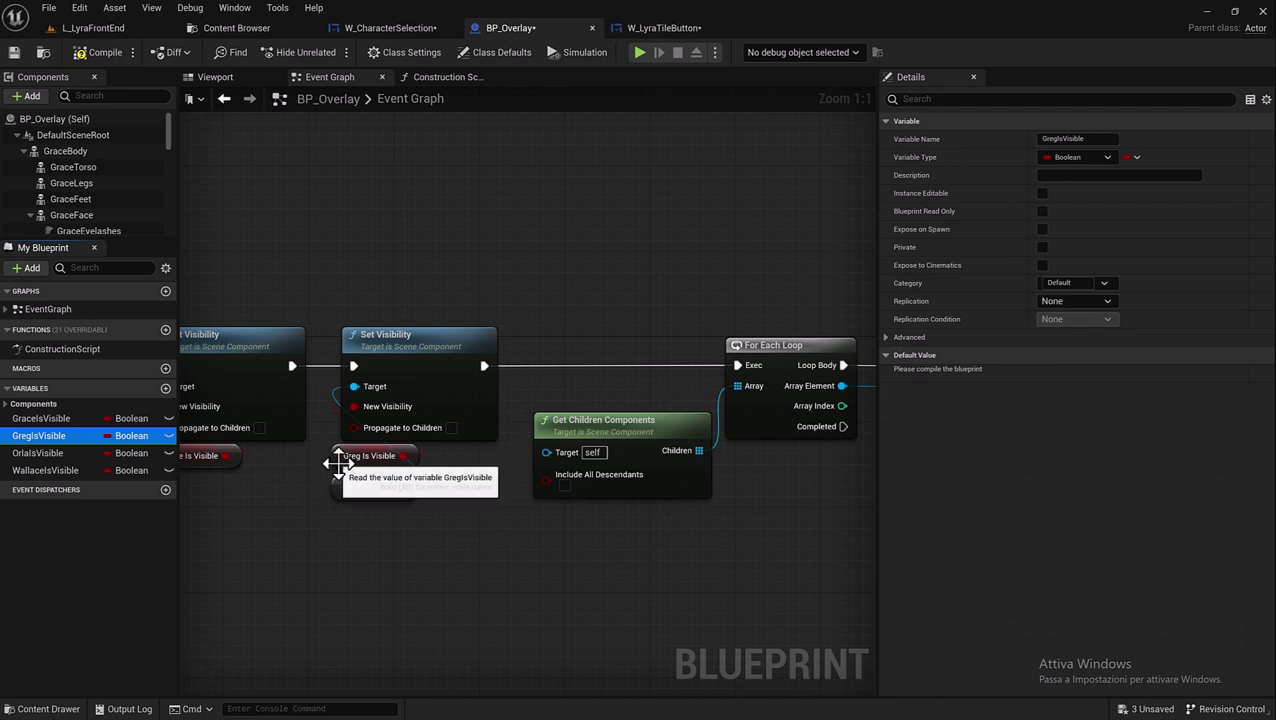
right_drag(620, 552, 305, 523)
drag(37, 434, 576, 448)
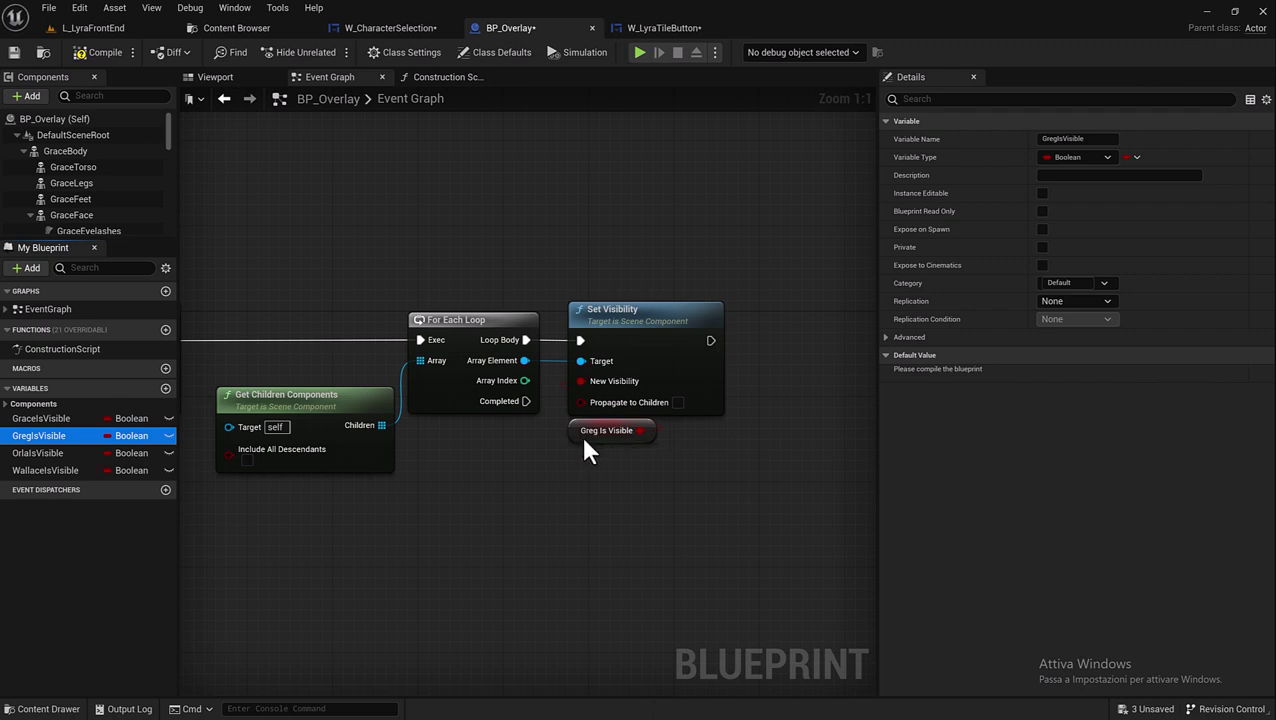
- Pan along the node row to review the Greg, Orla and Wallace chains
scroll(549, 505, down, 2)
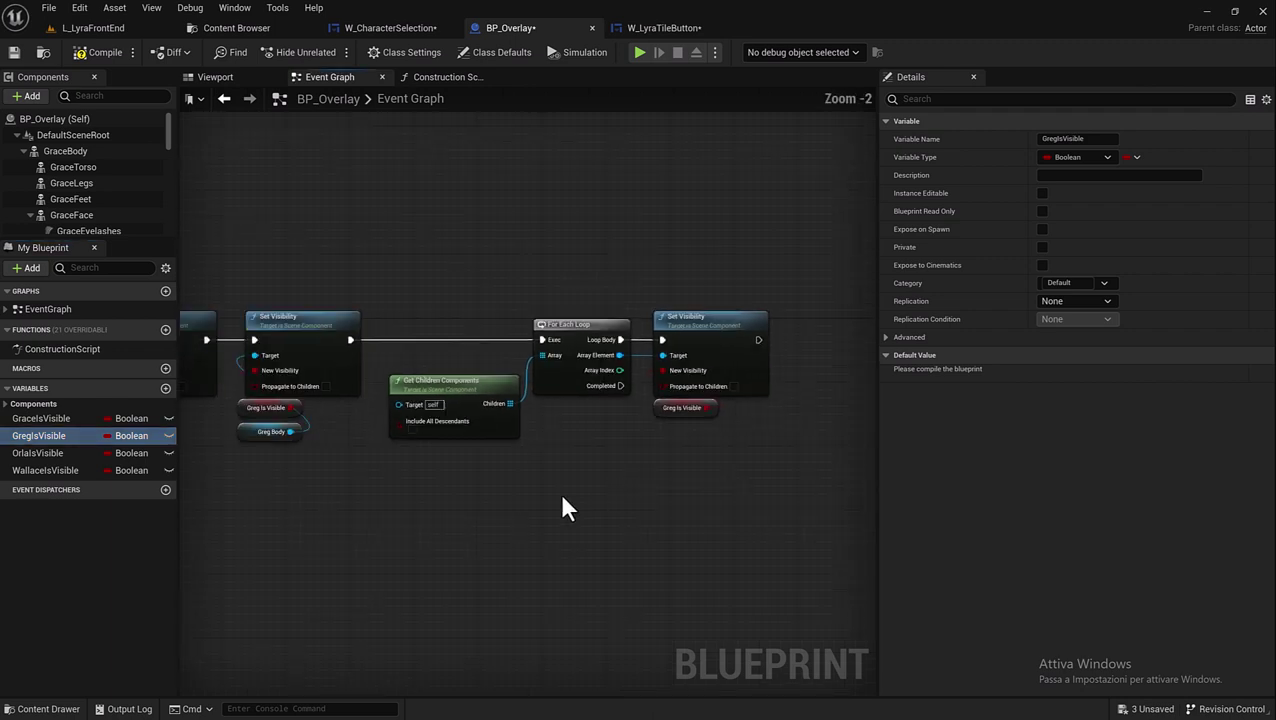
right_drag(456, 530, 869, 466)
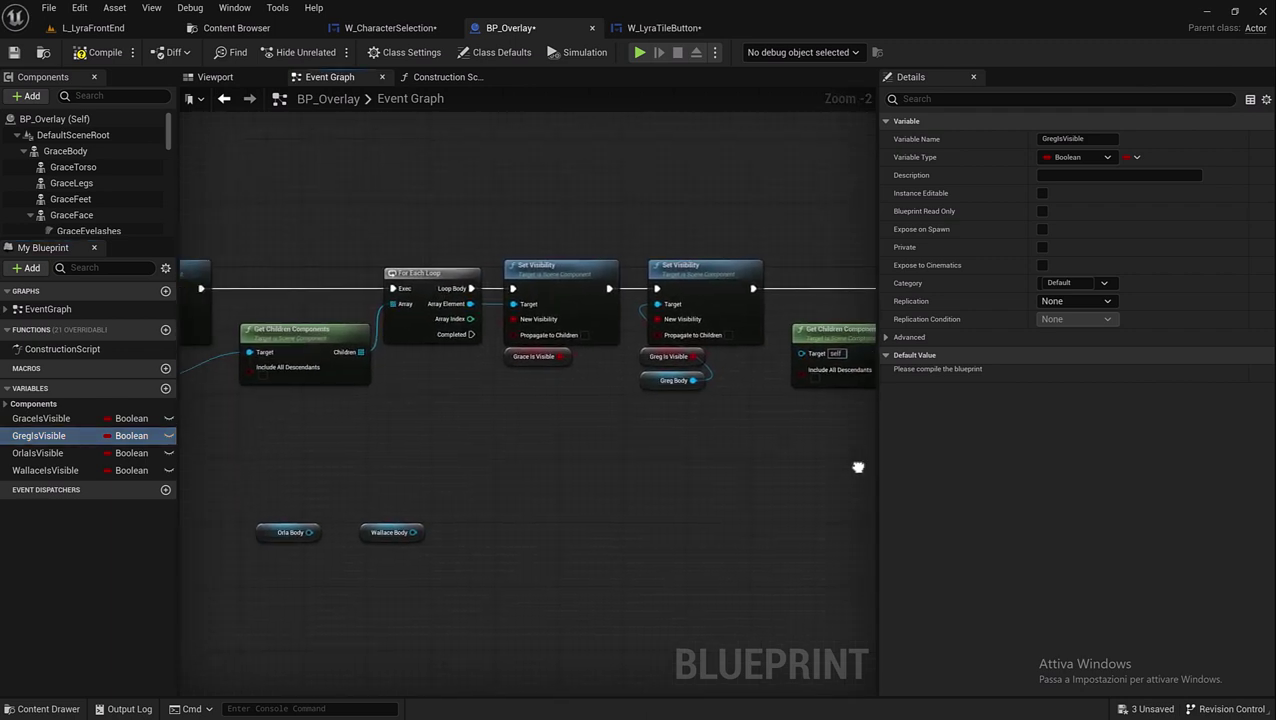
right_drag(553, 496, 758, 490)
scroll(449, 345, down, 4)
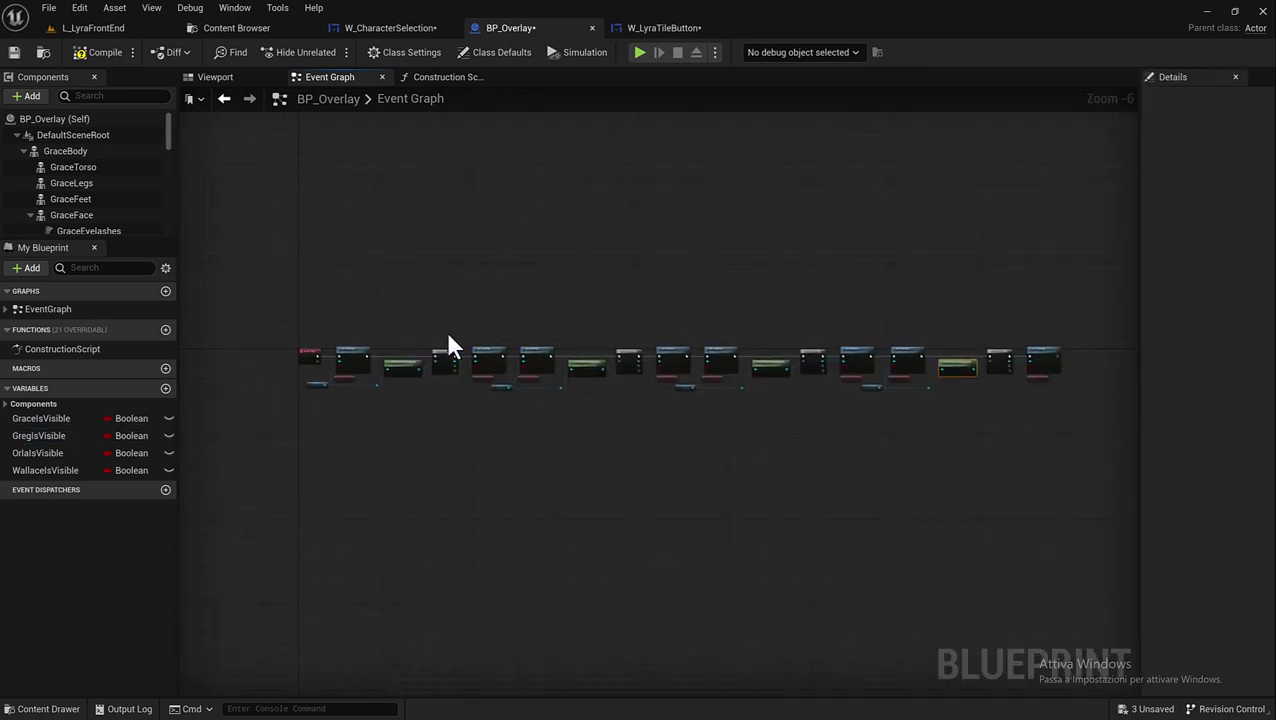
scroll(327, 331, up, 4)
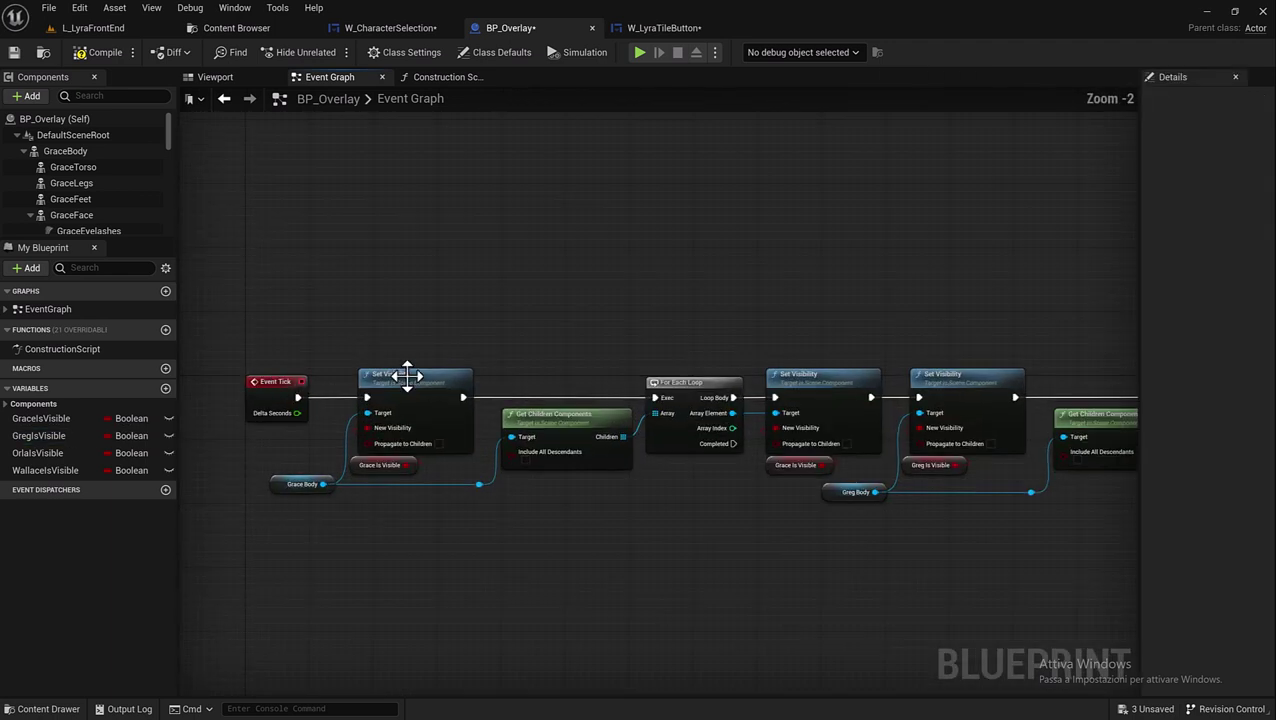
right_drag(805, 320, 681, 290)
right_drag(855, 290, 632, 273)
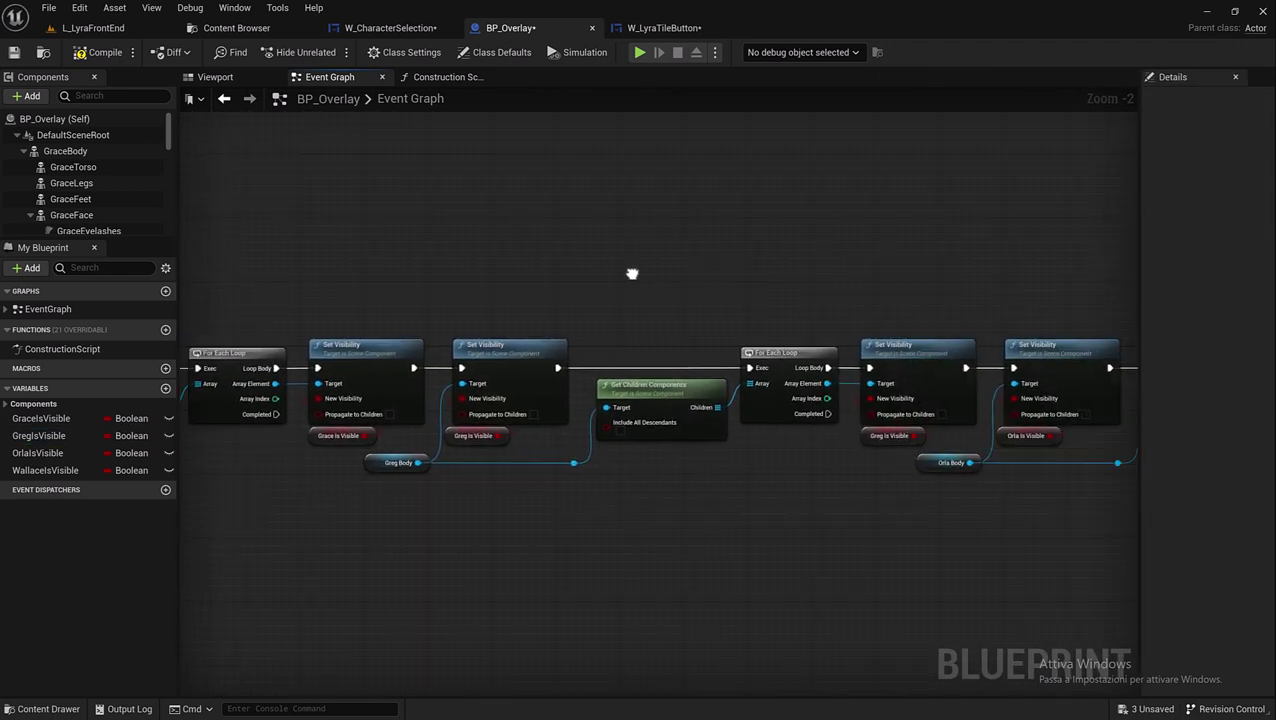
right_drag(816, 285, 584, 288)
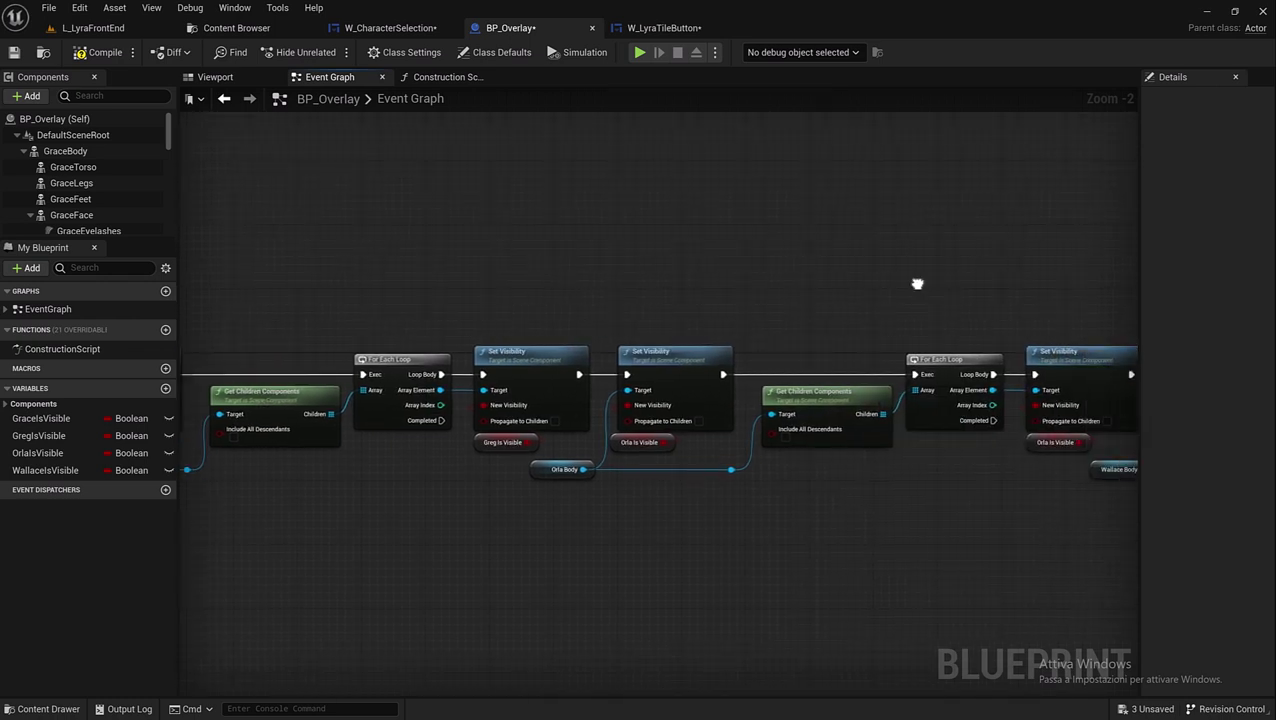
right_drag(917, 282, 647, 285)
right_drag(1034, 305, 498, 305)
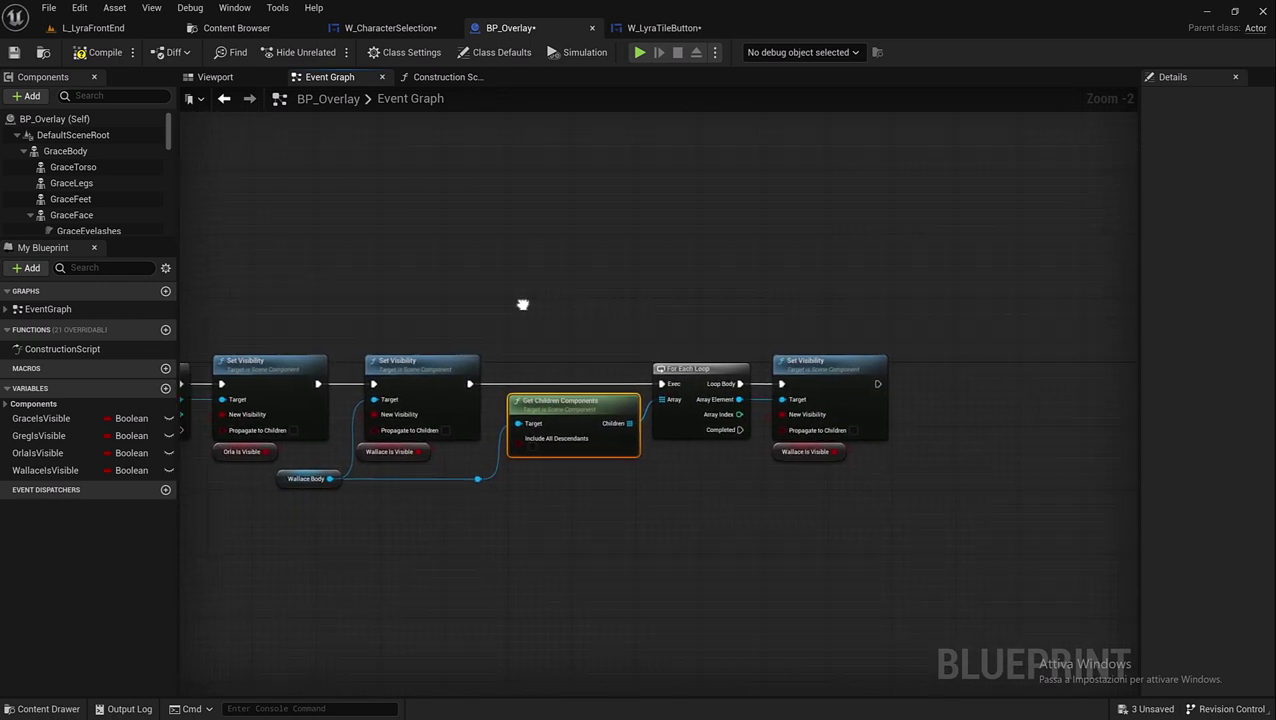
- In W_CharacterSelection's Event Graph, place a Character Reference getter beside the Grace hover events
click(385, 27)
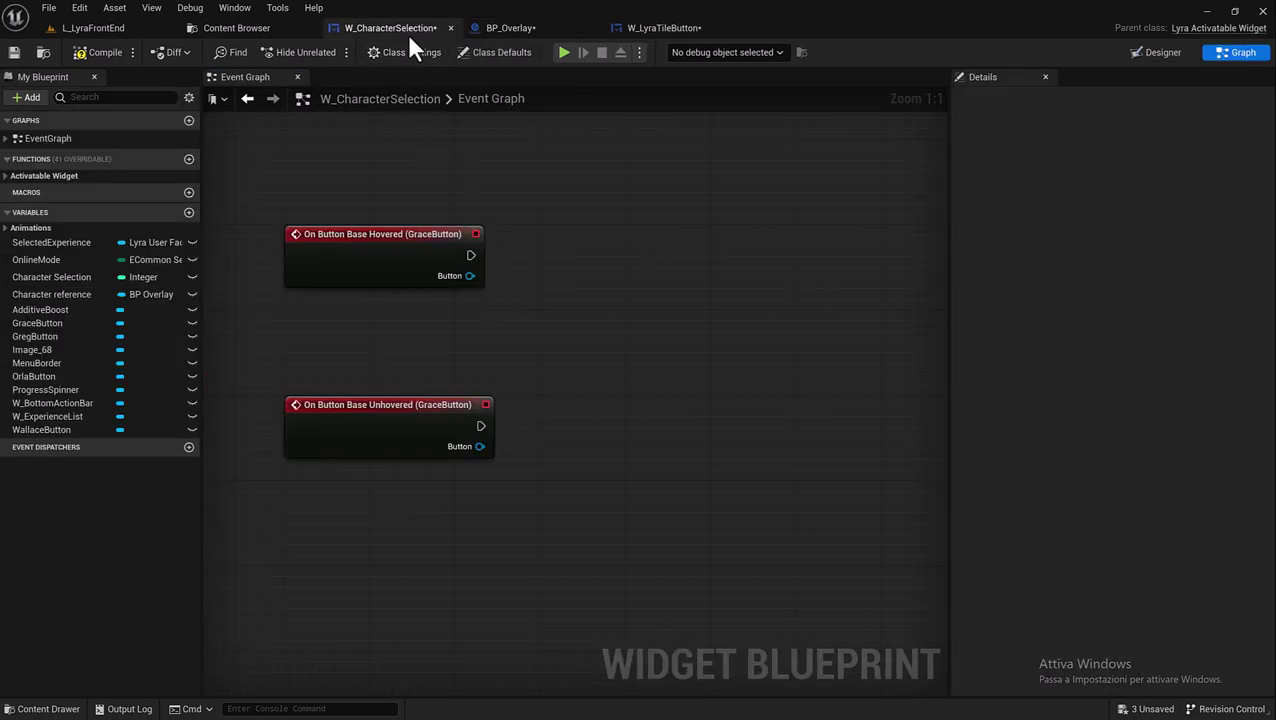
right_drag(441, 222, 498, 287)
right_drag(407, 138, 464, 281)
scroll(464, 281, down, 2)
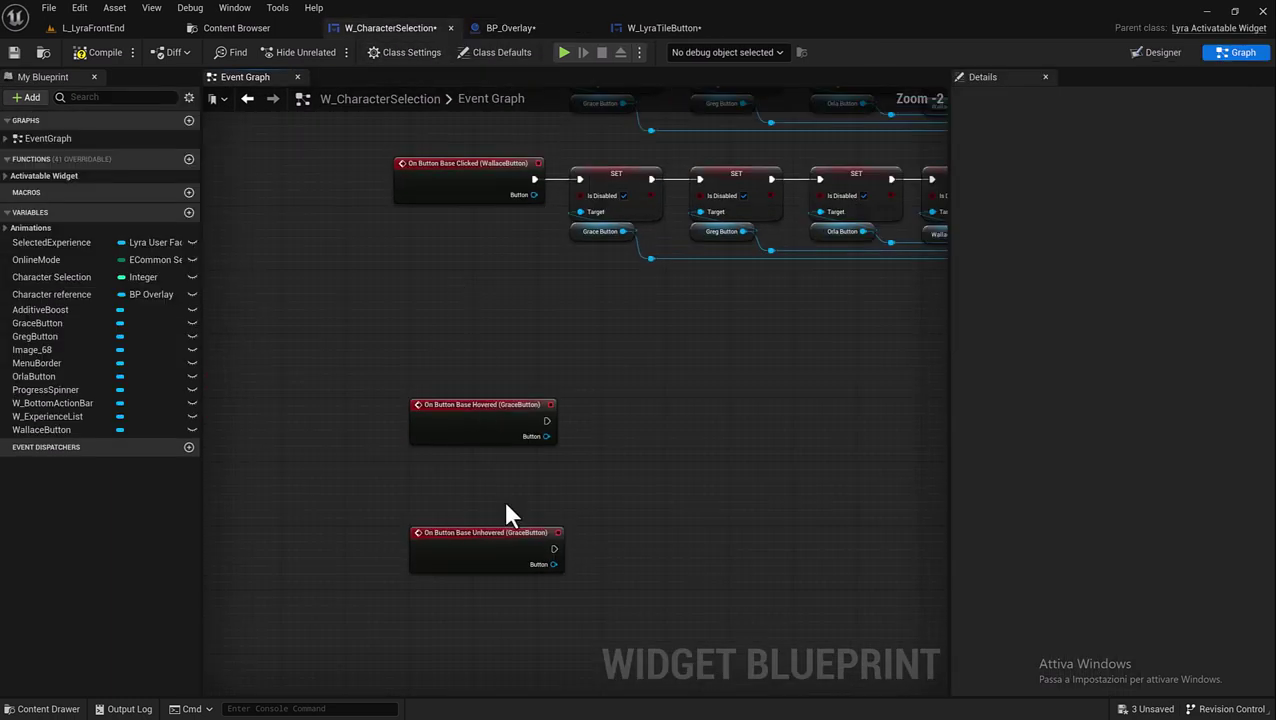
right_drag(505, 513, 487, 304)
scroll(473, 185, up, 2)
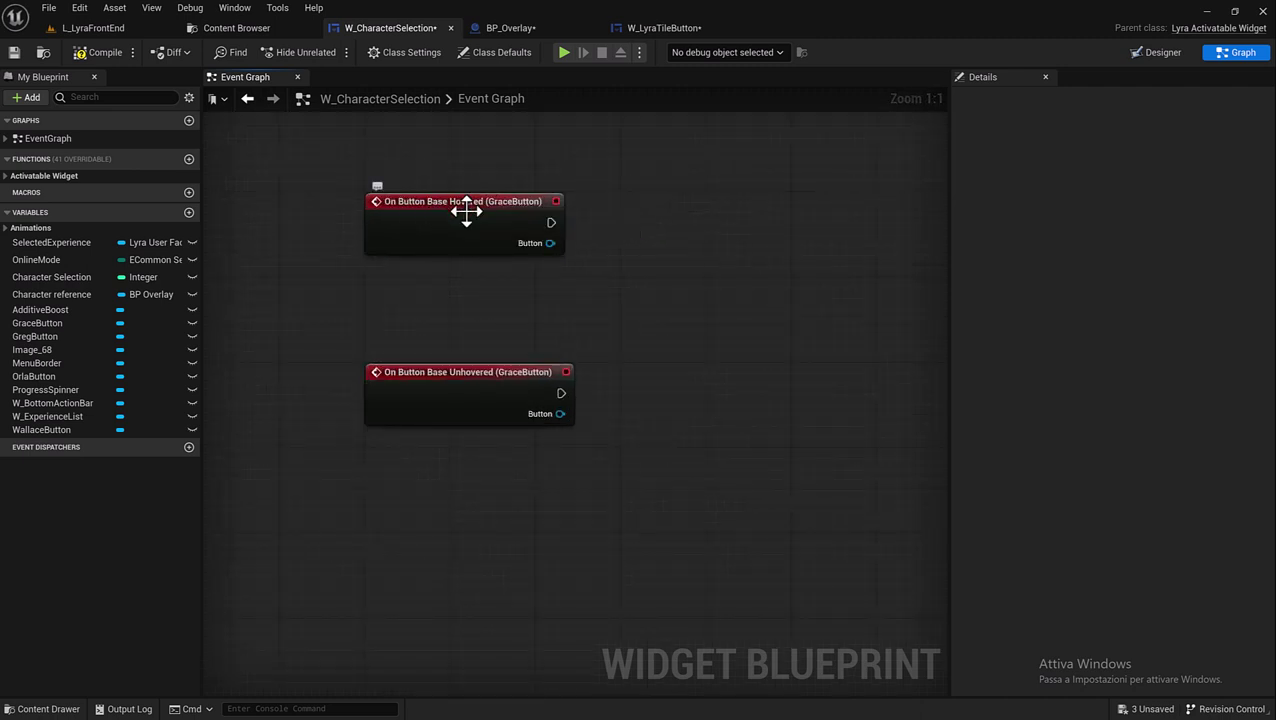
right_drag(591, 293, 514, 288)
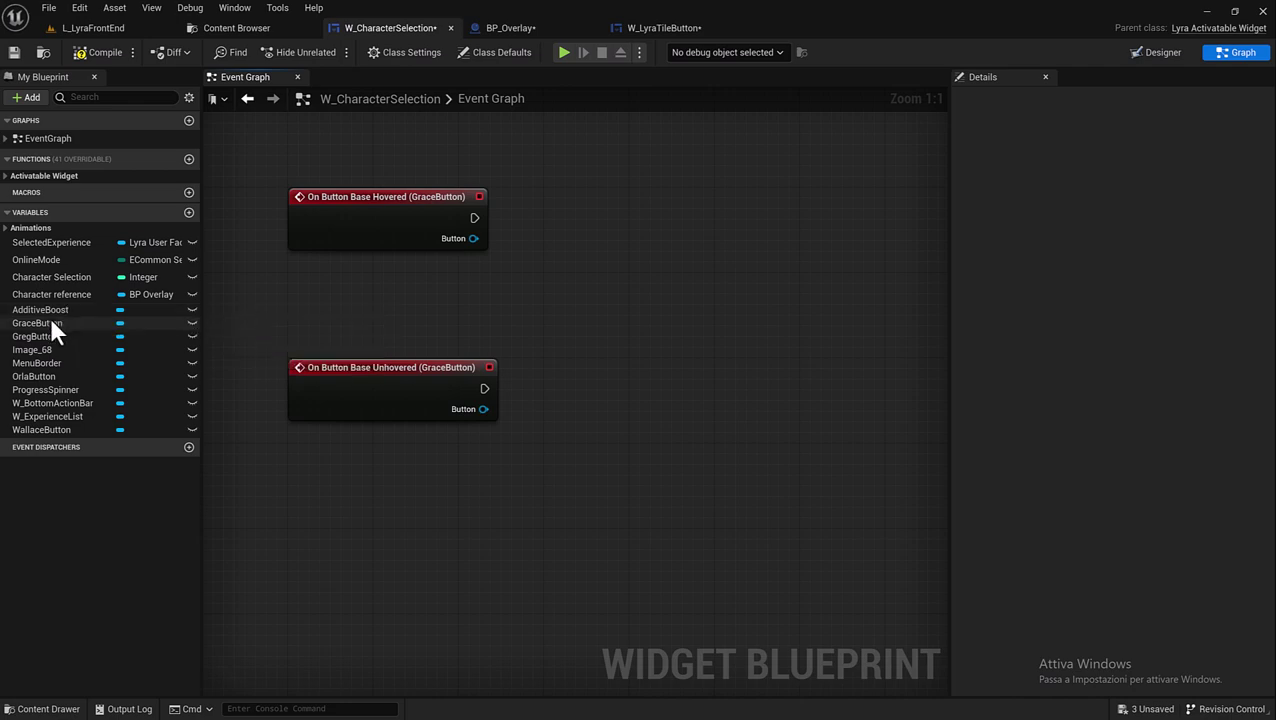
drag(45, 292, 406, 298)
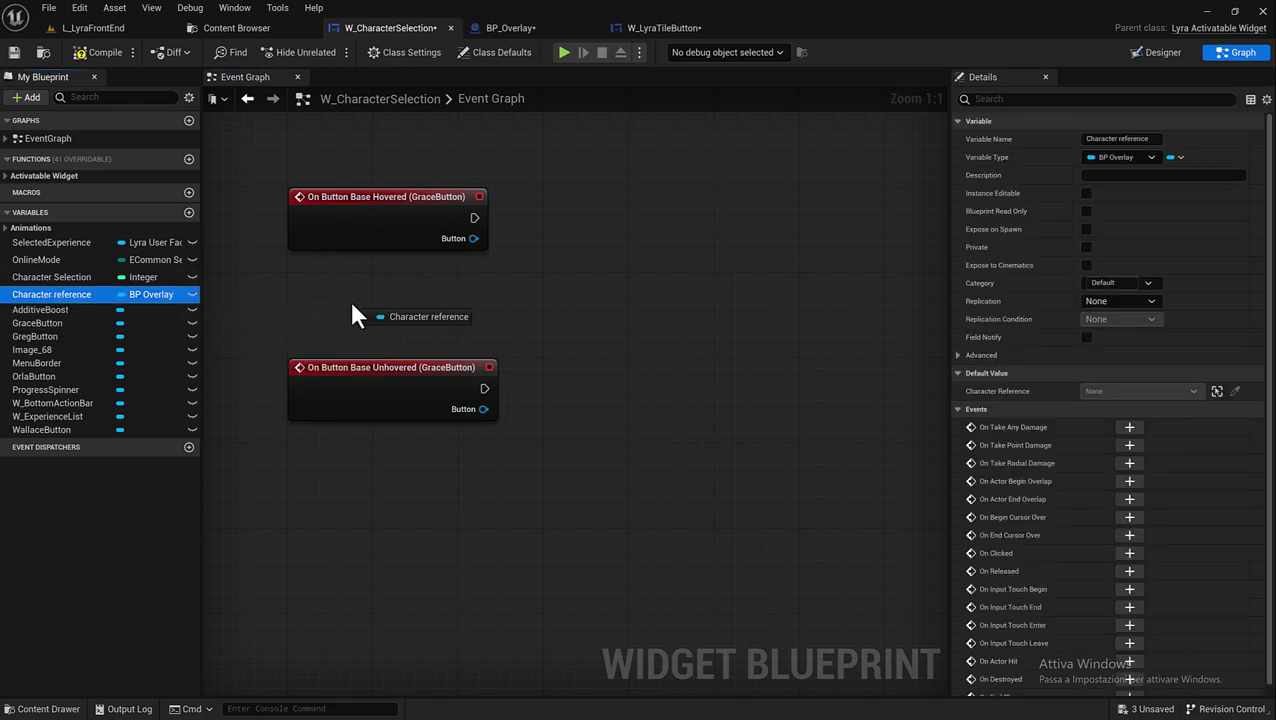
click(455, 319)
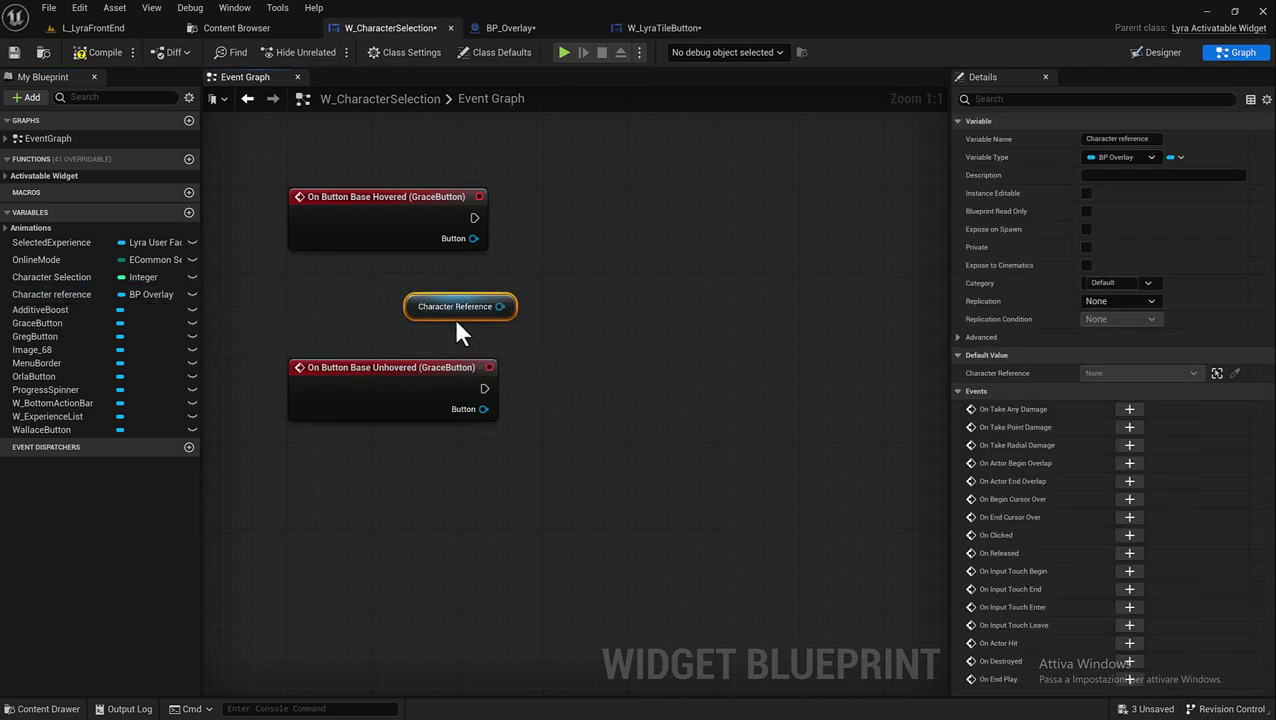
drag(415, 315, 370, 314)
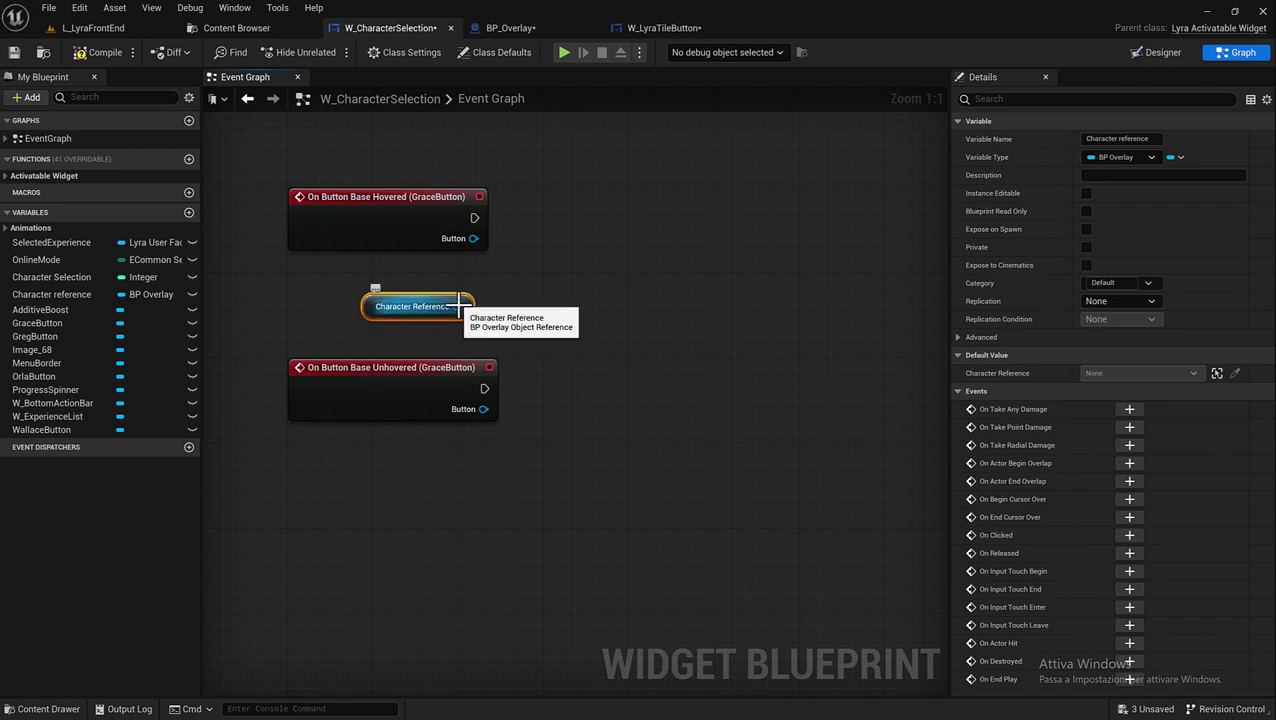
drag(458, 306, 457, 305)
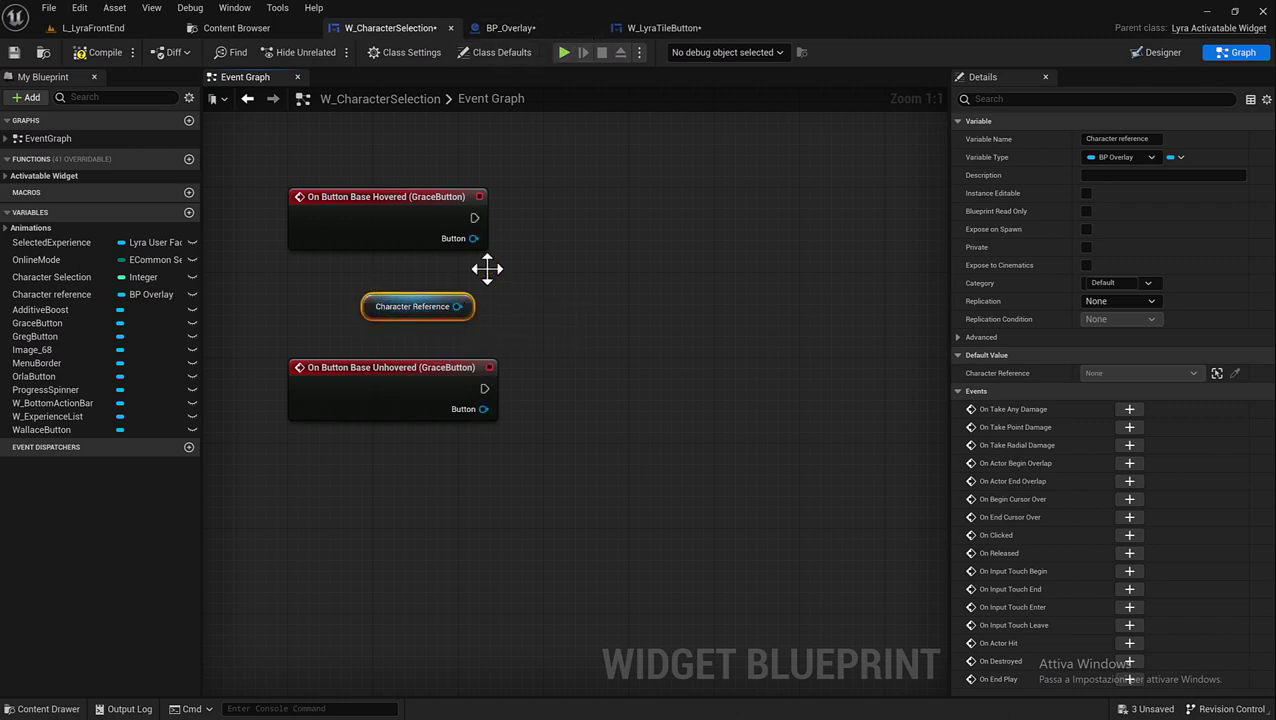
- Add SET Grace Is Visible from Character Reference, run on Grace hovered with the box checked
click(529, 29)
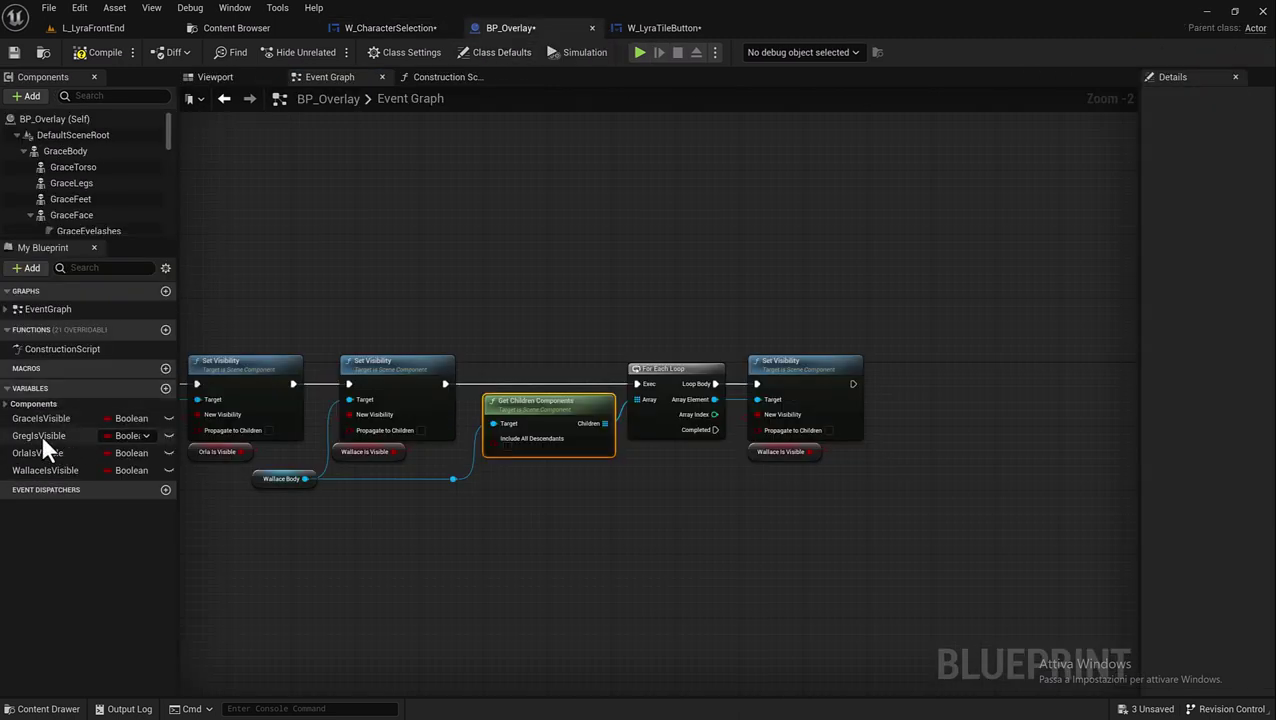
click(376, 30)
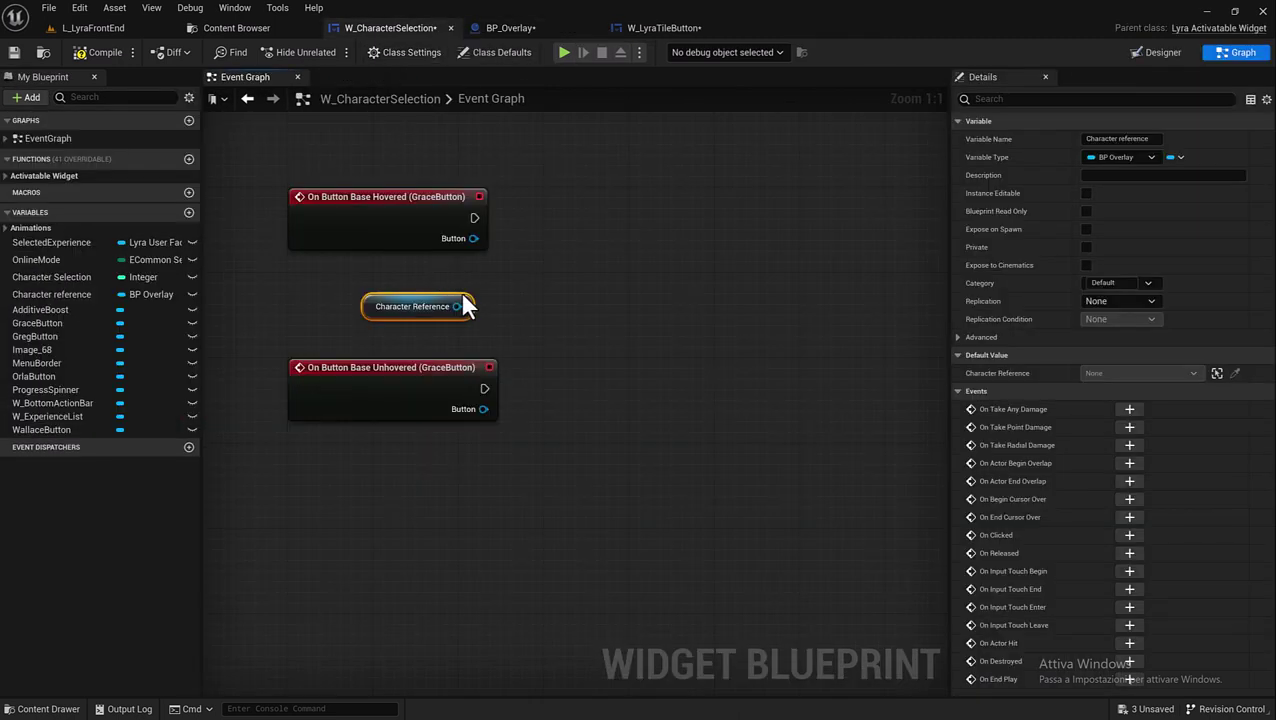
drag(460, 304, 538, 252)
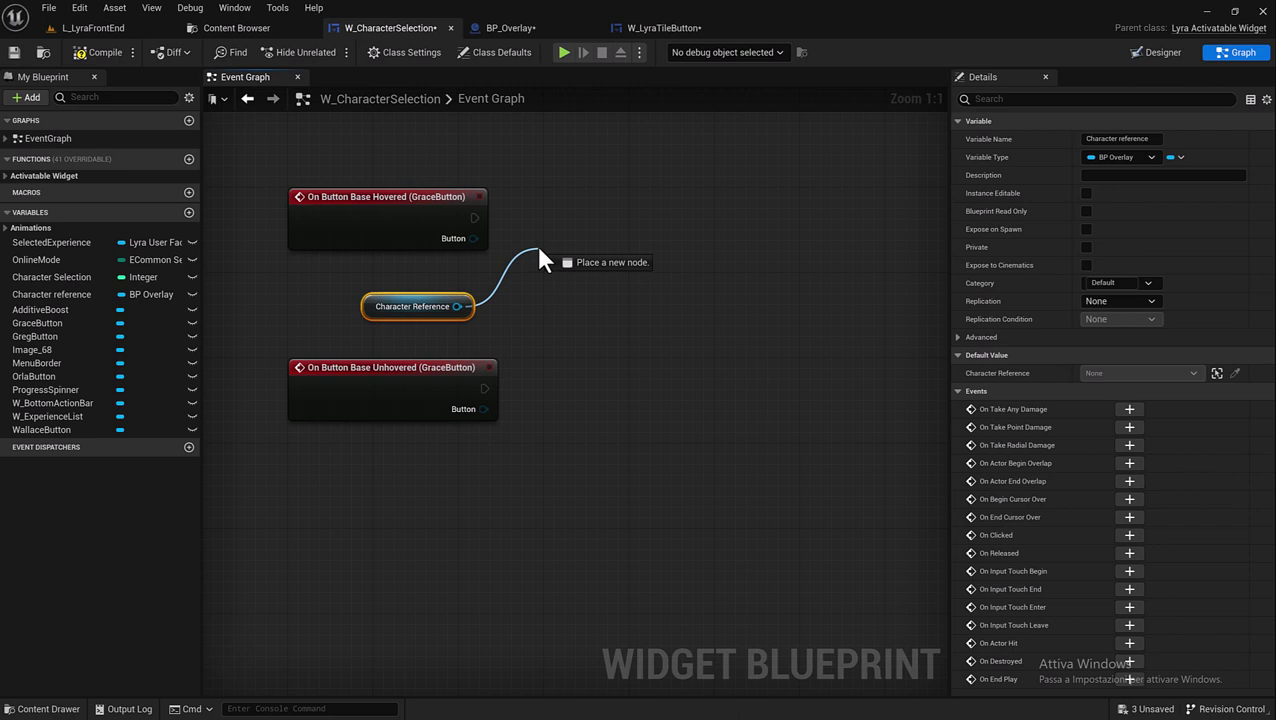
text(grace )
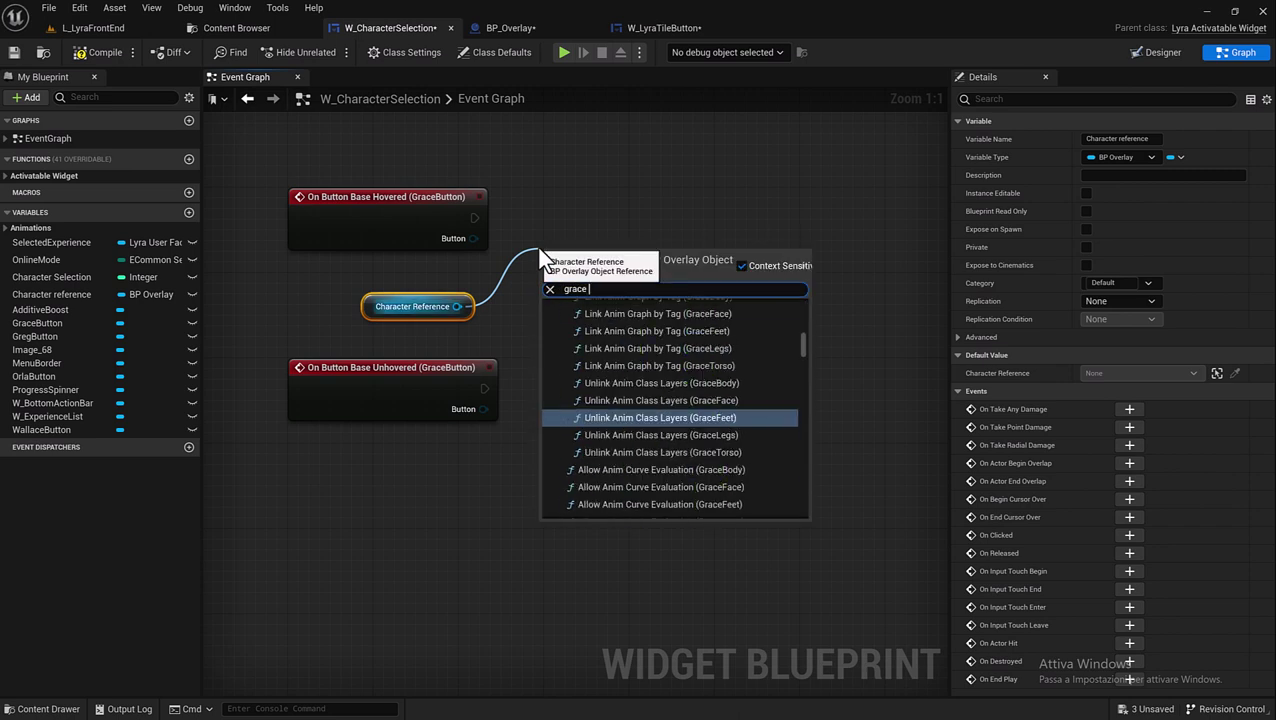
text(is vi)
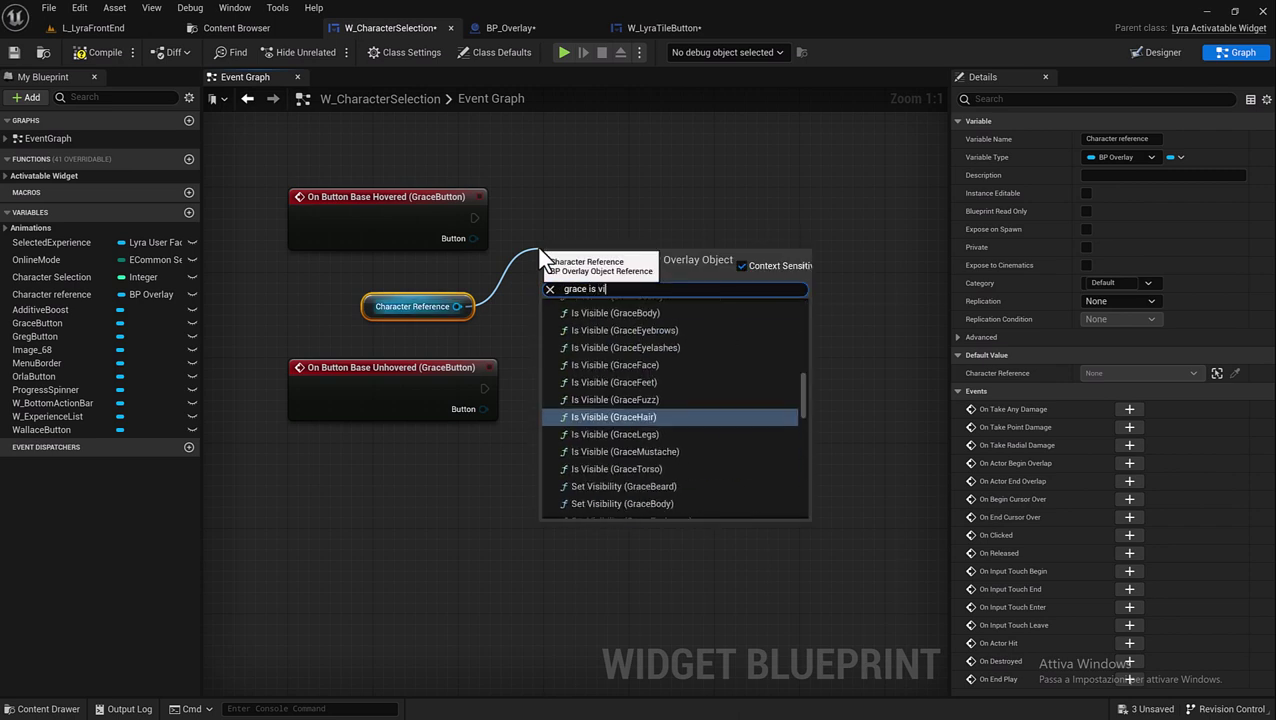
text(si)
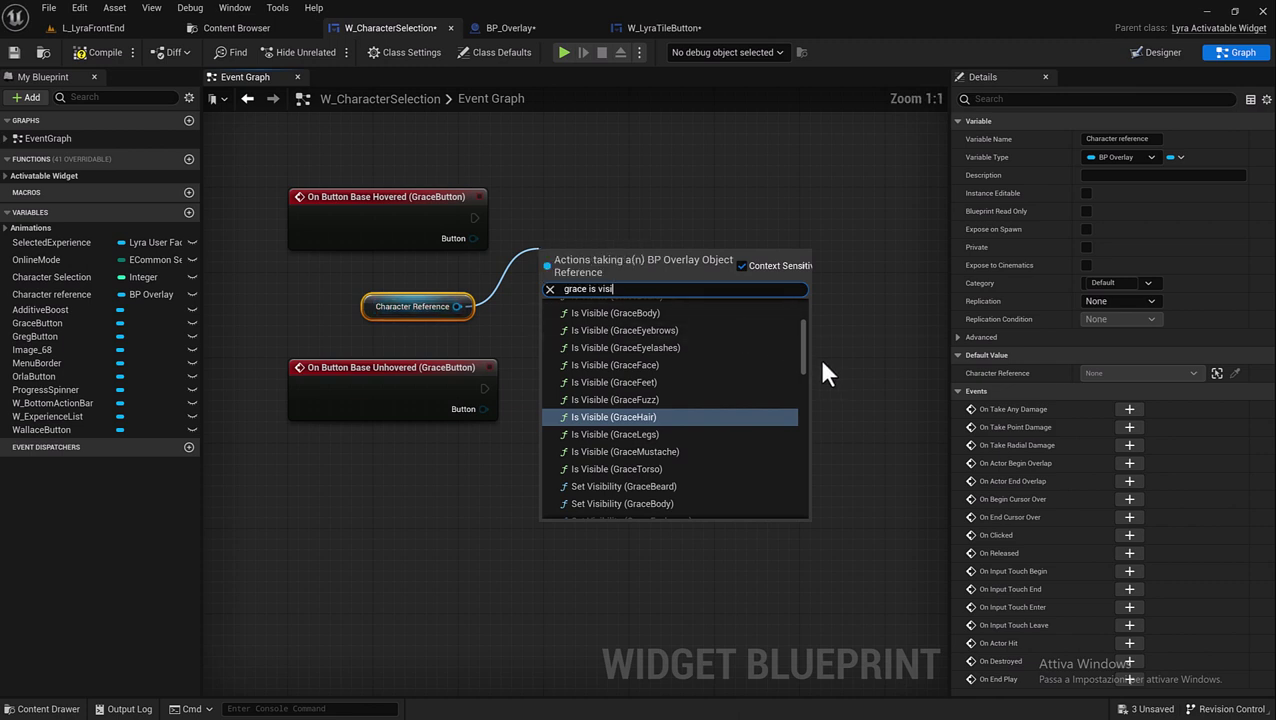
drag(807, 358, 809, 500)
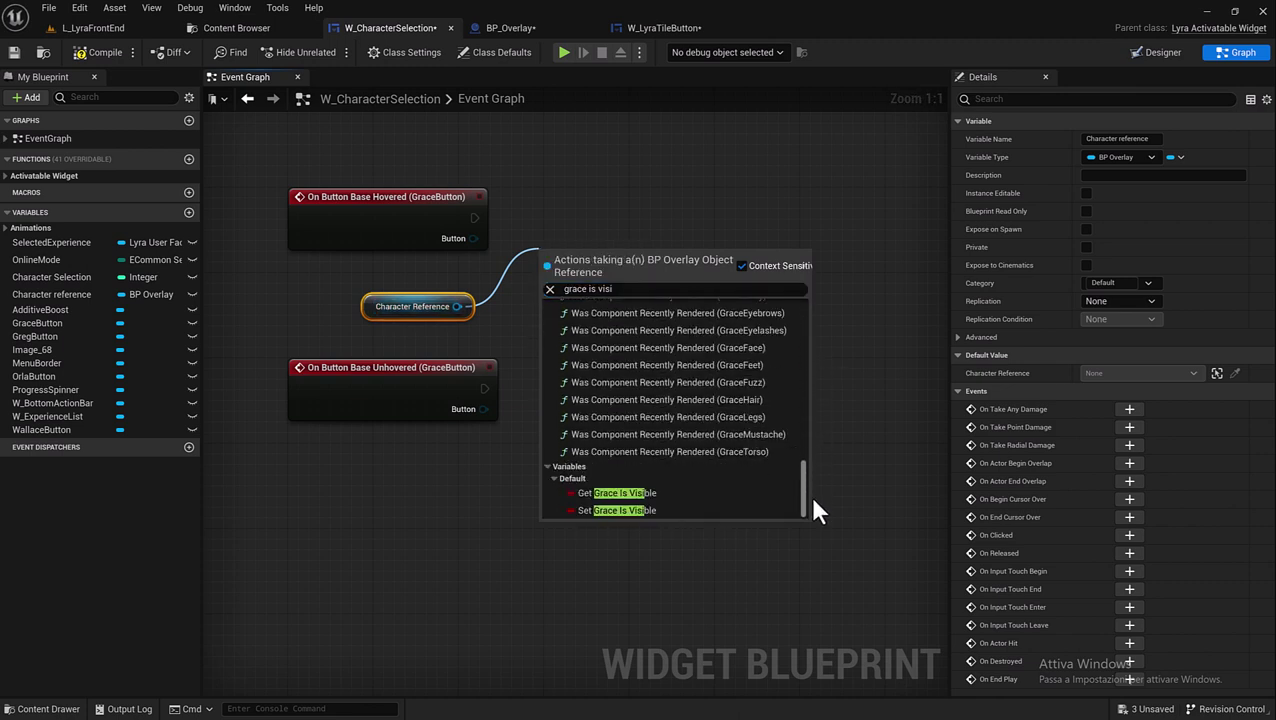
click(628, 511)
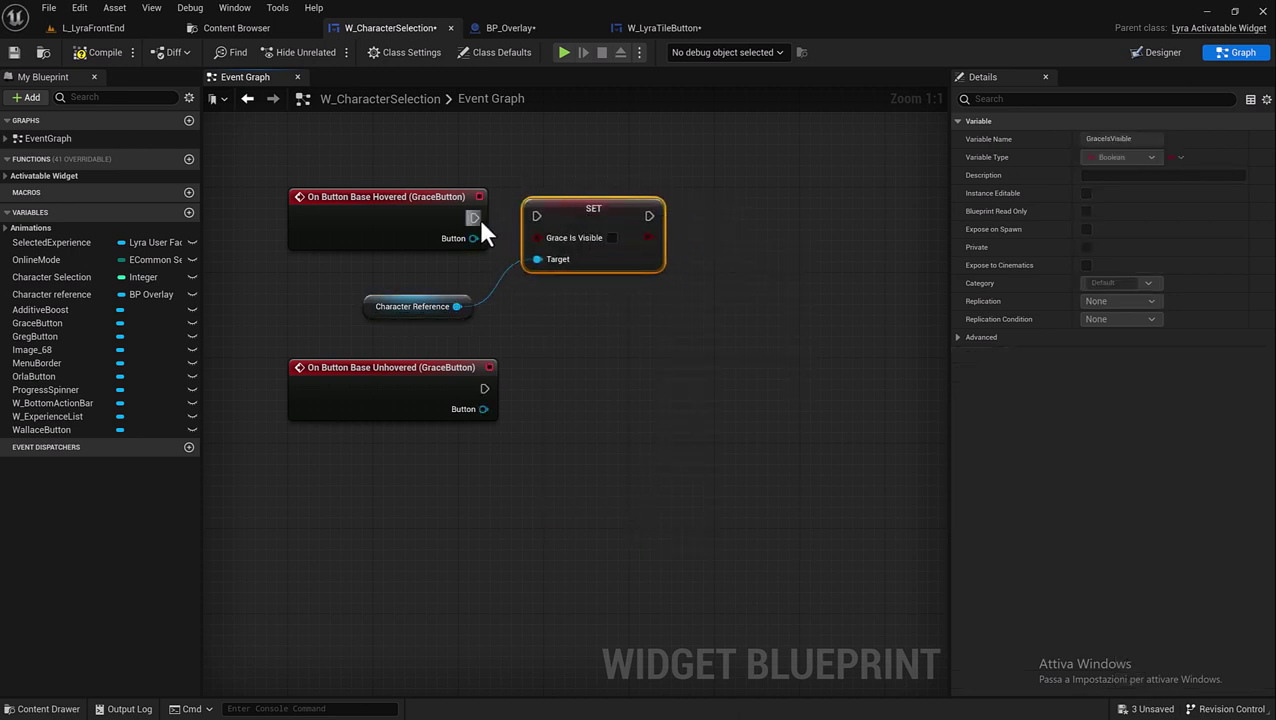
drag(474, 217, 536, 216)
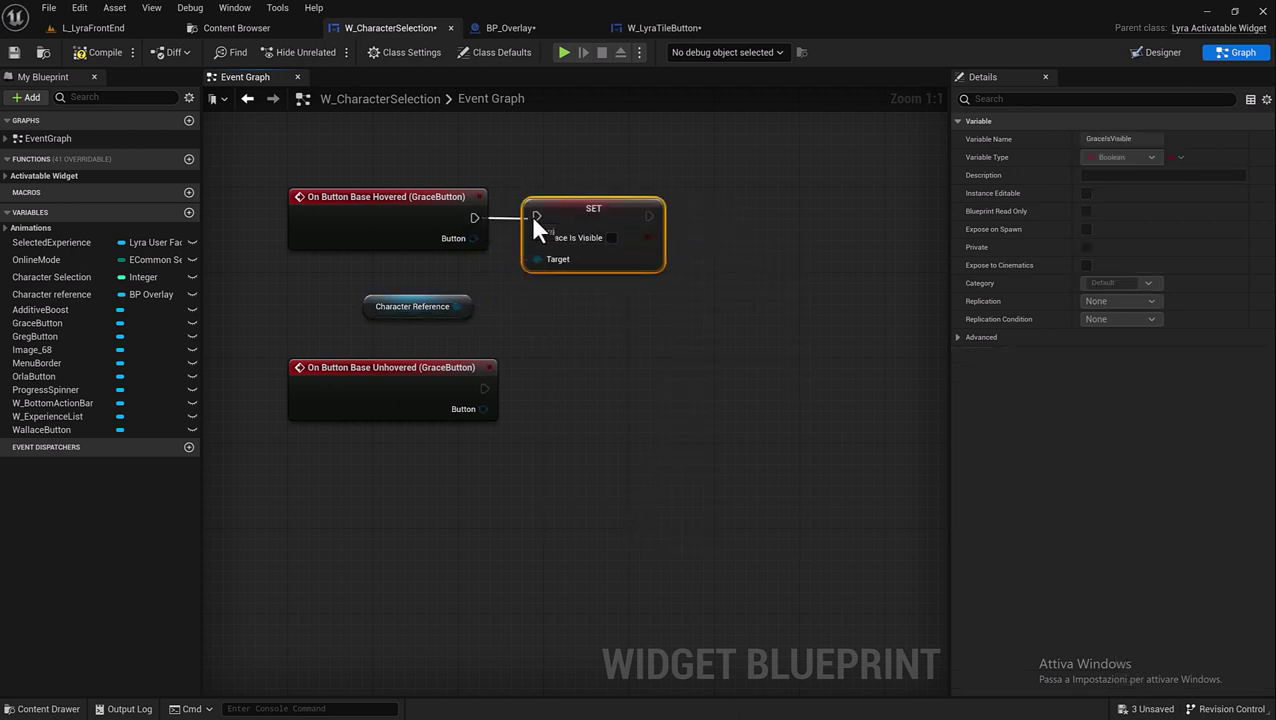
click(611, 238)
- Paste a second Grace Is Visible setter on Grace unhovered, set to false
key(ctrl+c)
key(ctrl+v)
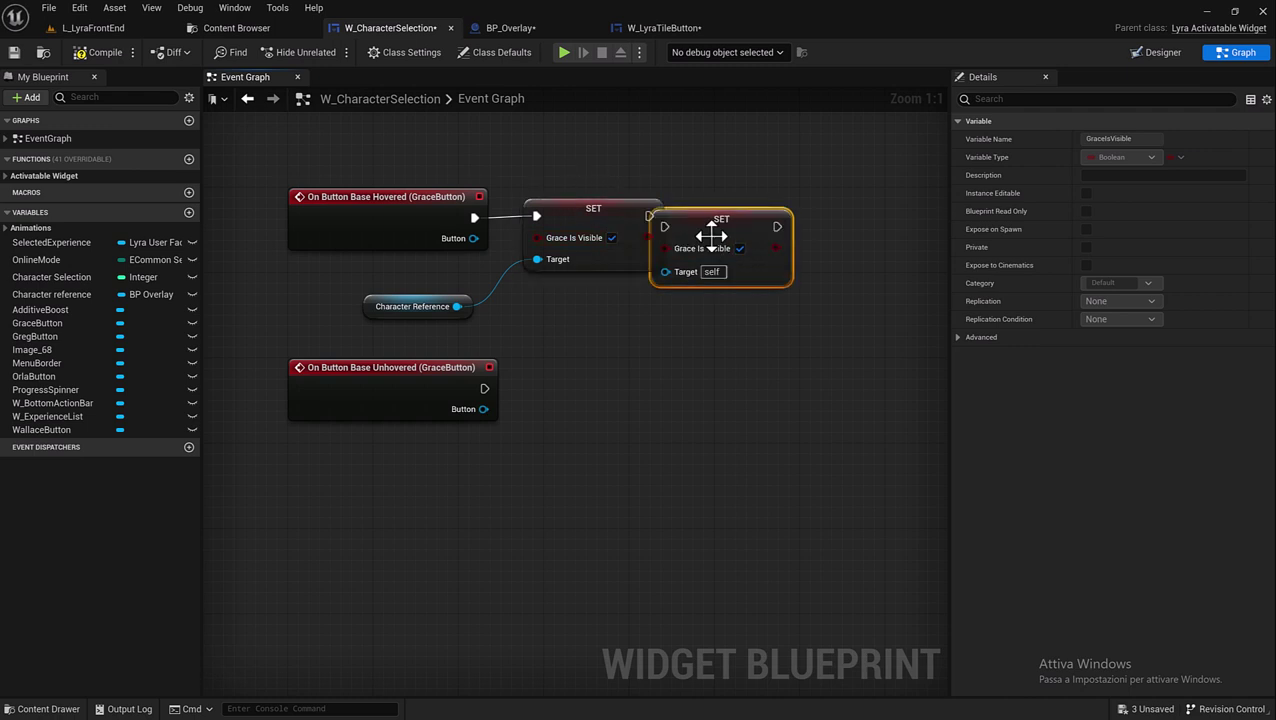
drag(711, 236, 583, 396)
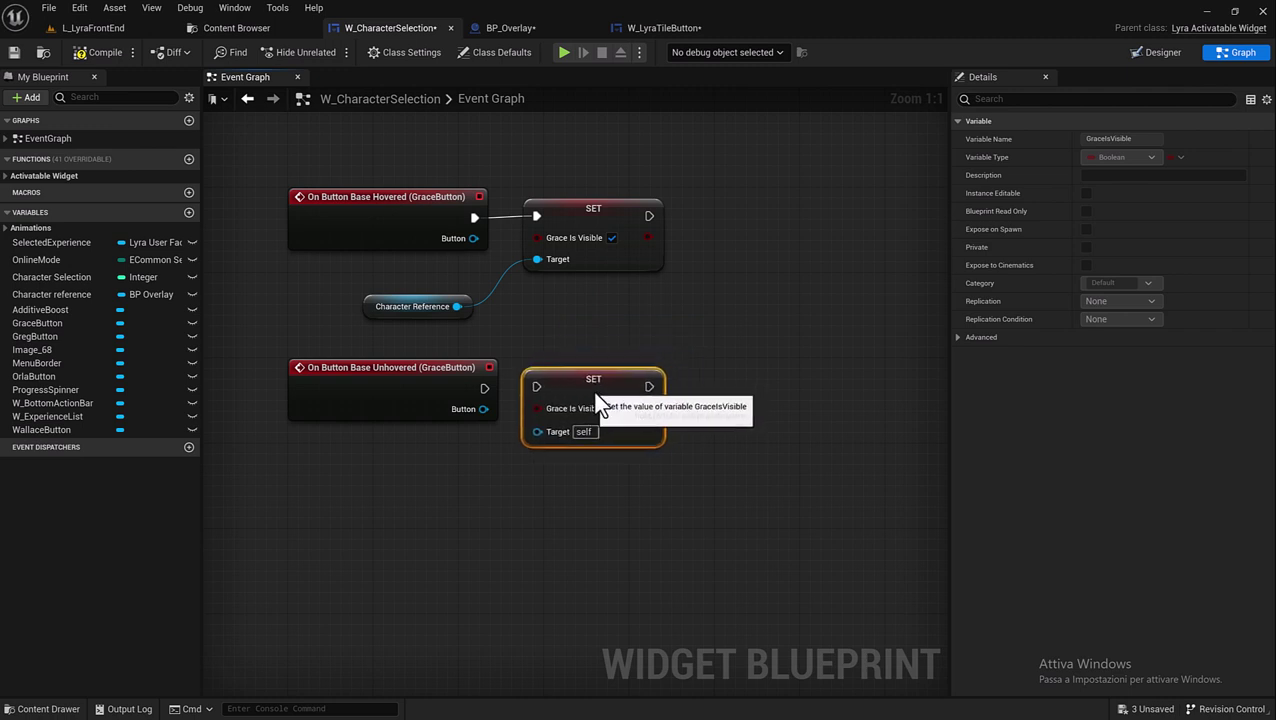
drag(484, 388, 536, 386)
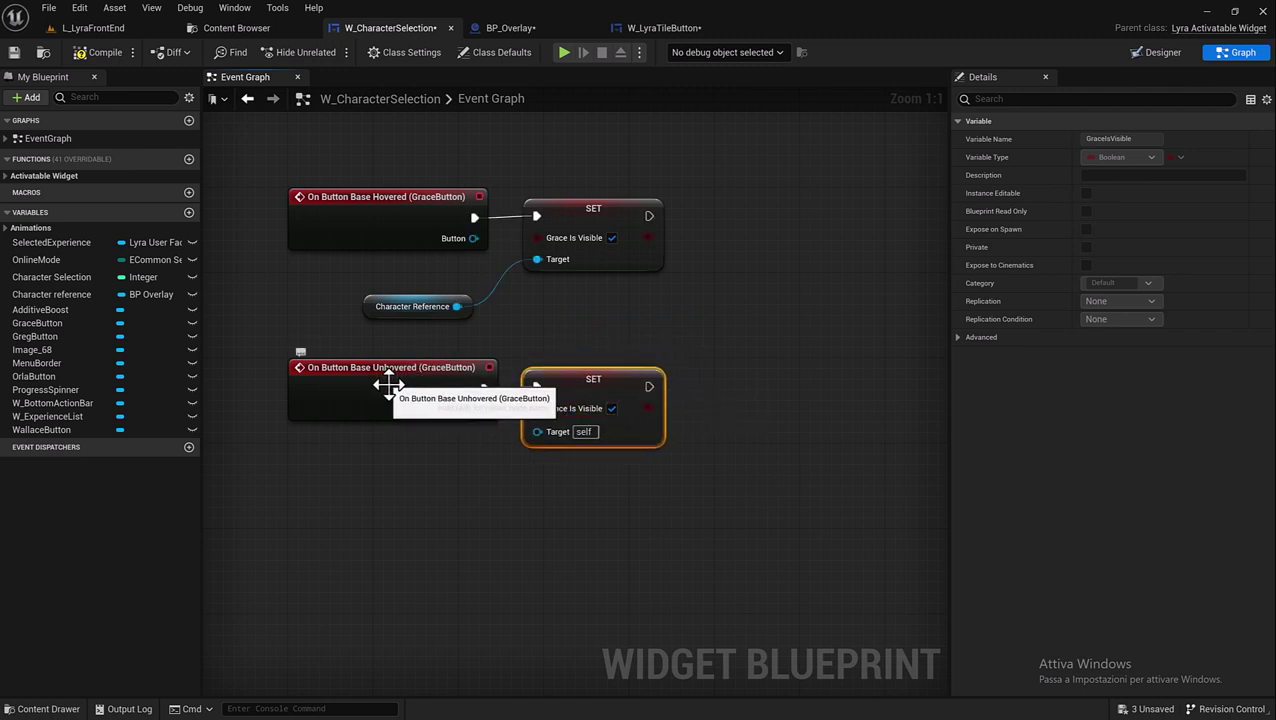
click(611, 408)
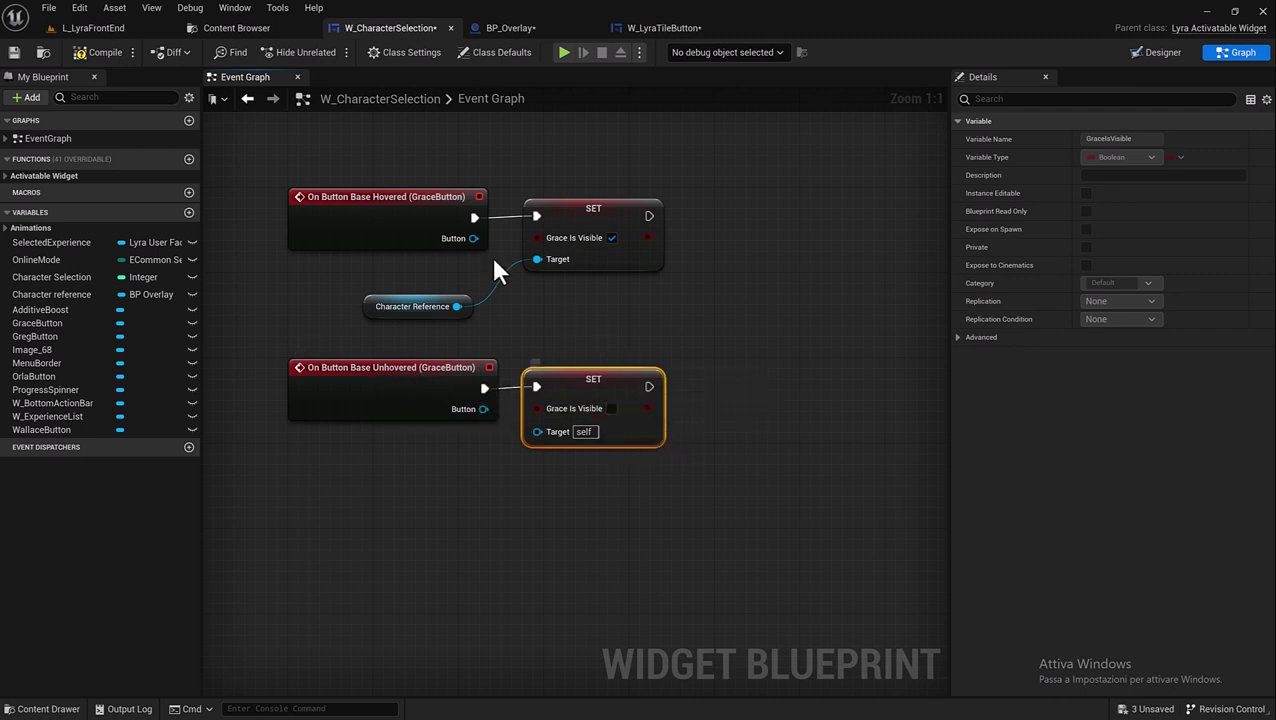
- Connect Character Reference to the unhover setter's target and place it between both events
drag(249, 145, 683, 231)
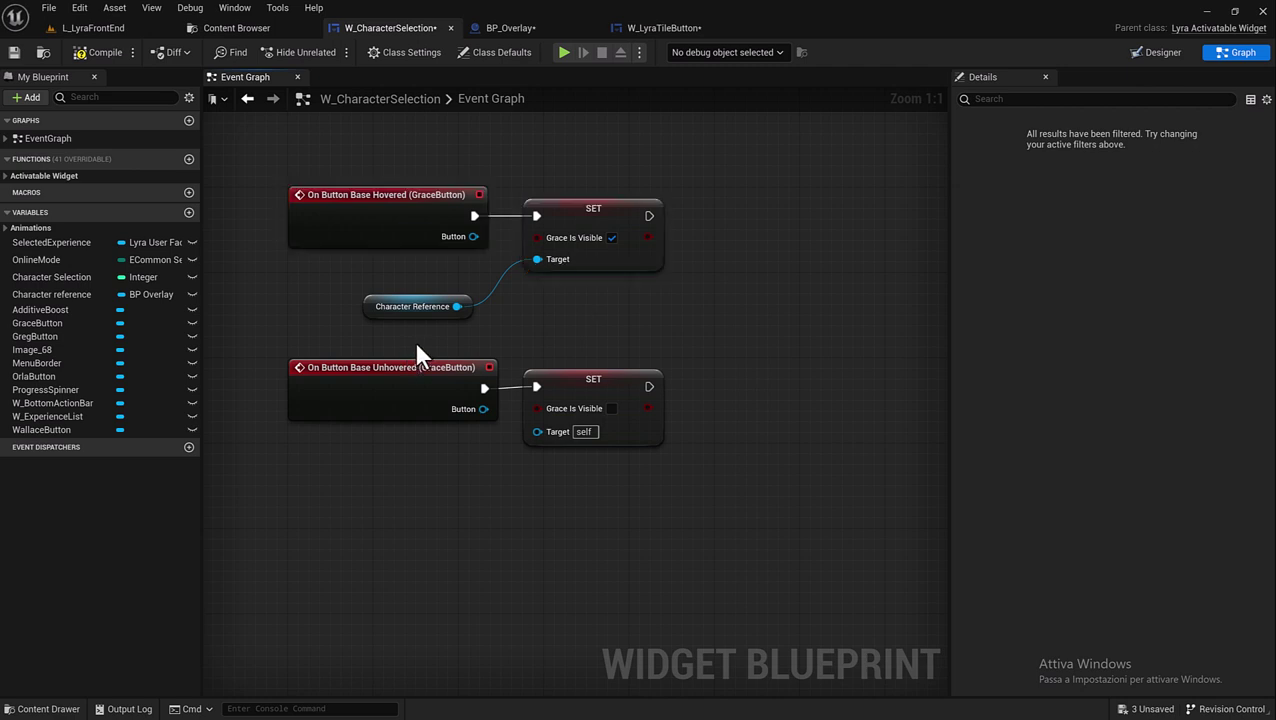
drag(419, 359, 655, 373)
click(373, 307)
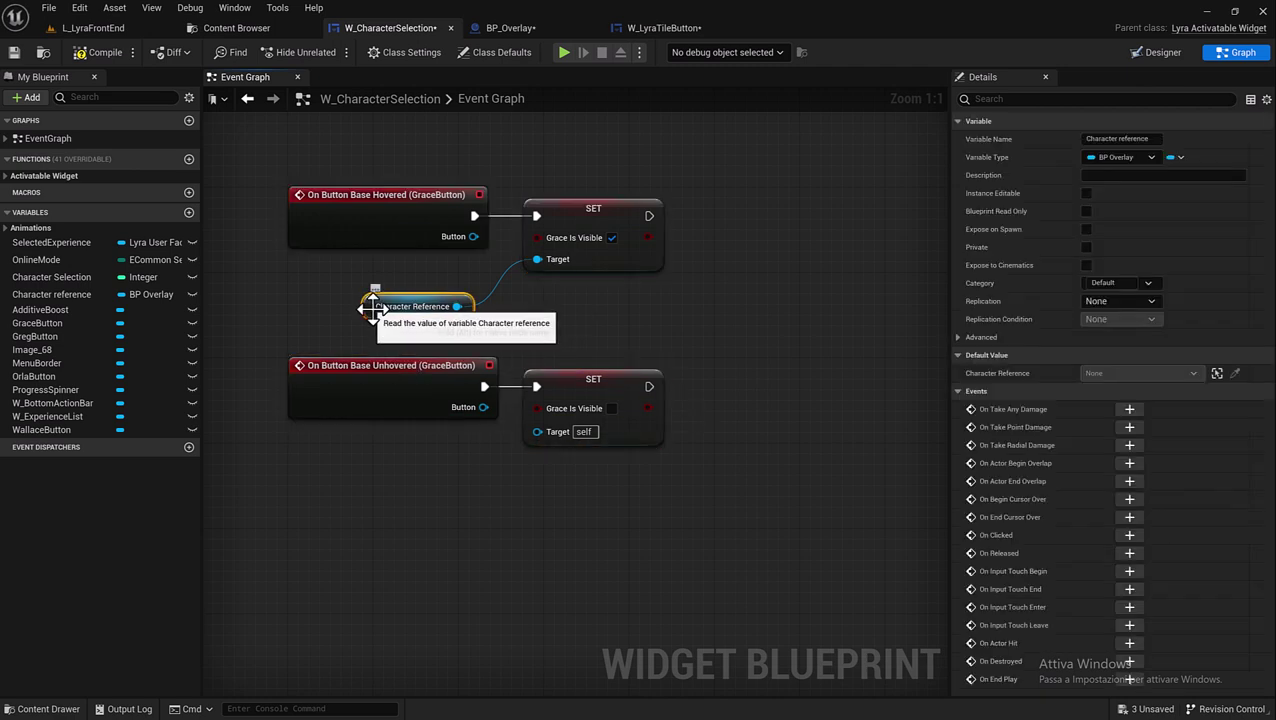
drag(373, 307, 535, 300)
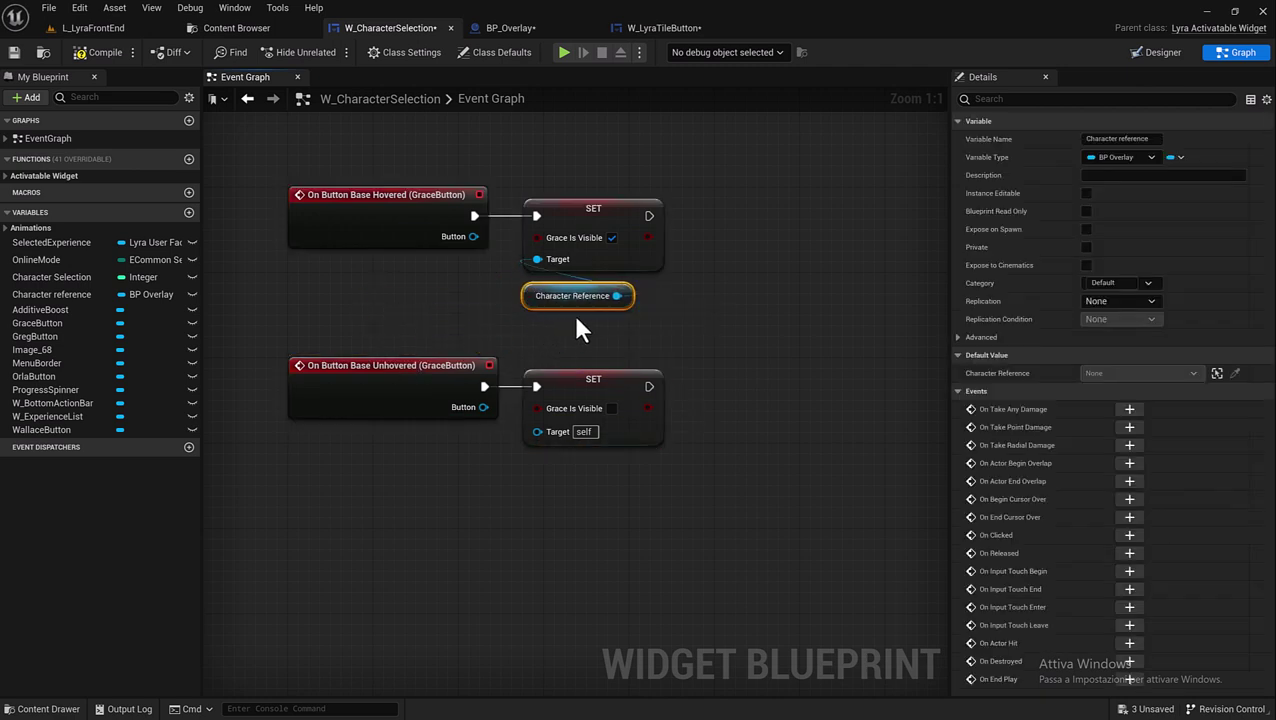
drag(617, 296, 533, 432)
drag(531, 302, 406, 338)
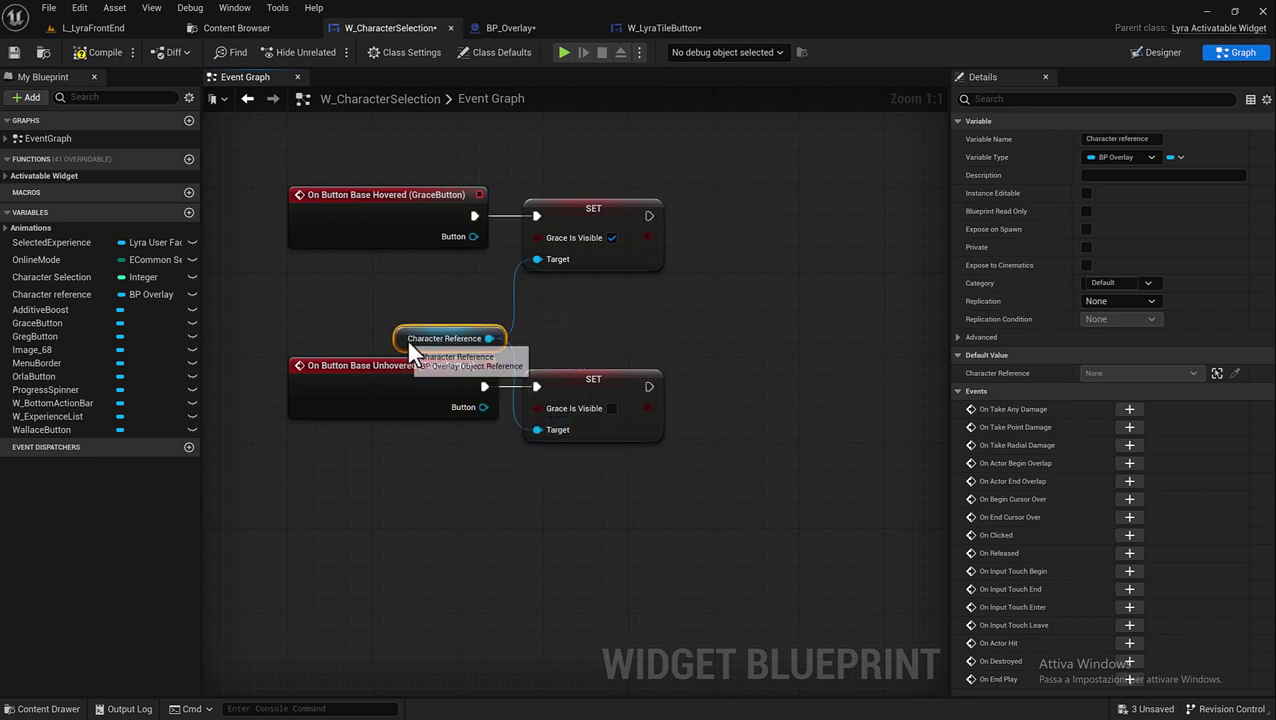
- Paste a second Character Reference getter between the two GregButton events
right_drag(447, 451, 413, 370)
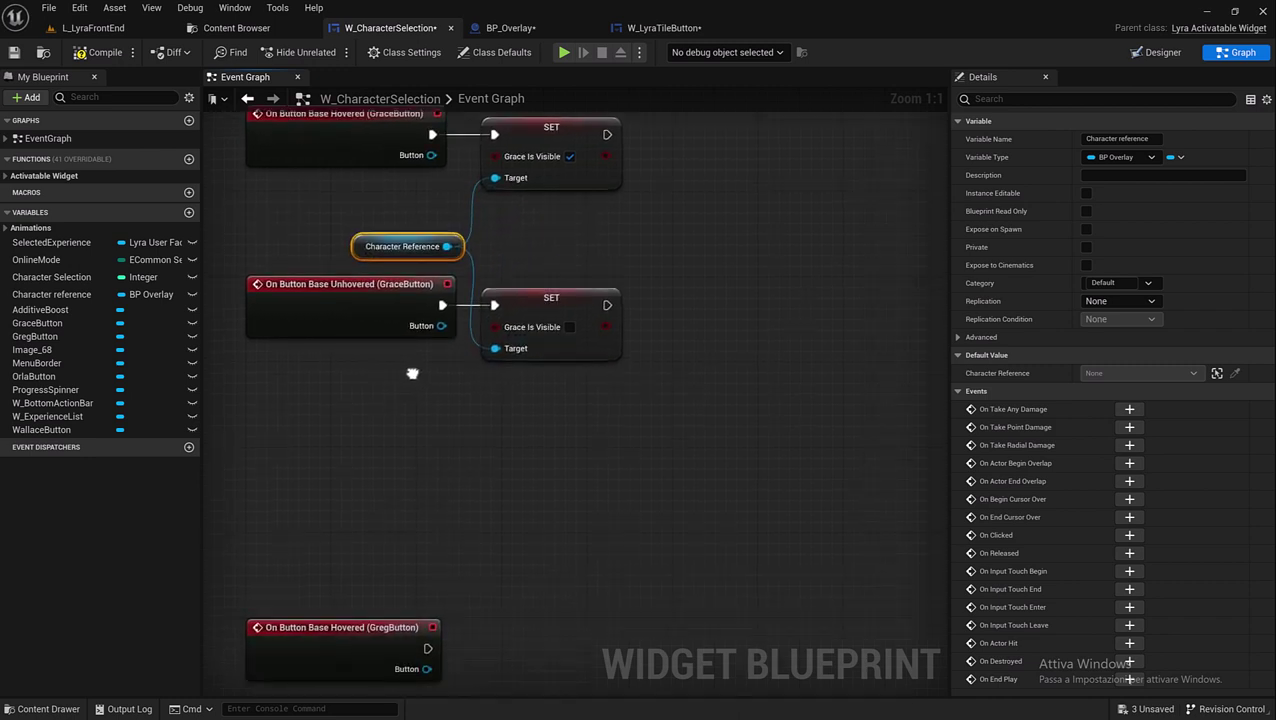
key(ctrl+c)
key(ctrl+v)
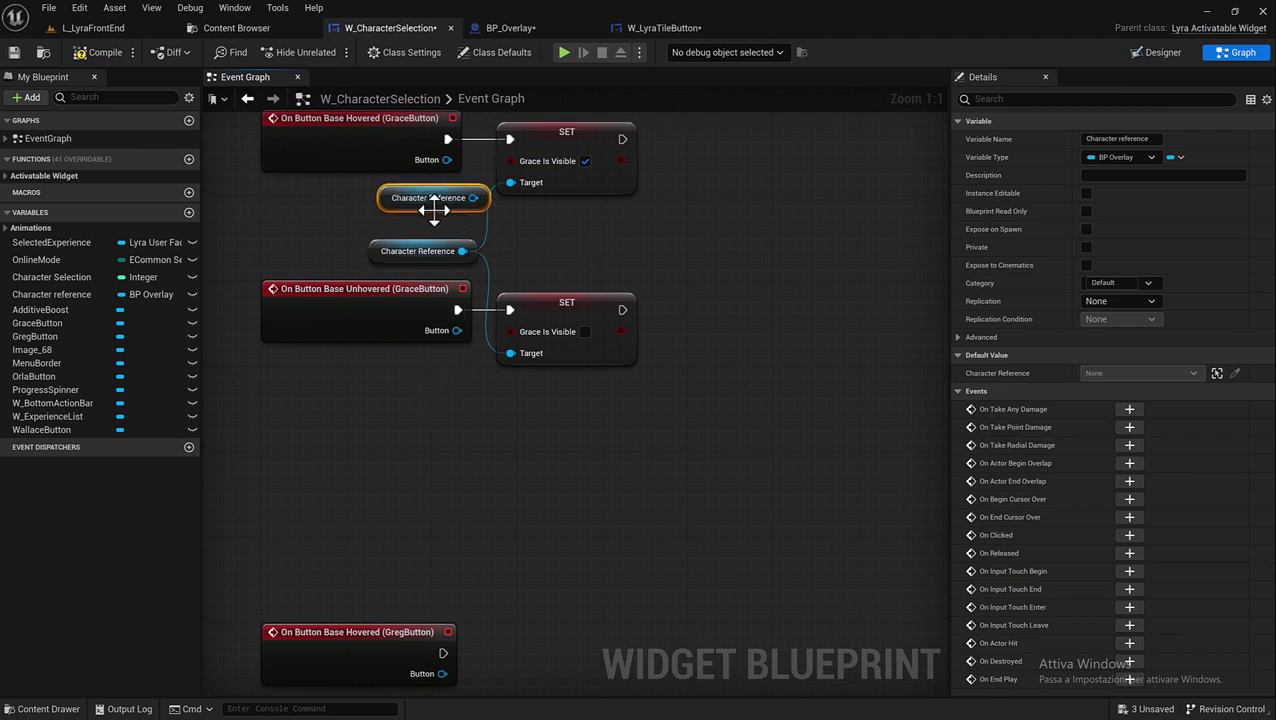
drag(410, 199, 505, 486)
mouse_move(605, 429)
right_down()
mouse_move(614, 356)
mouse_move(567, 271)
right_up()
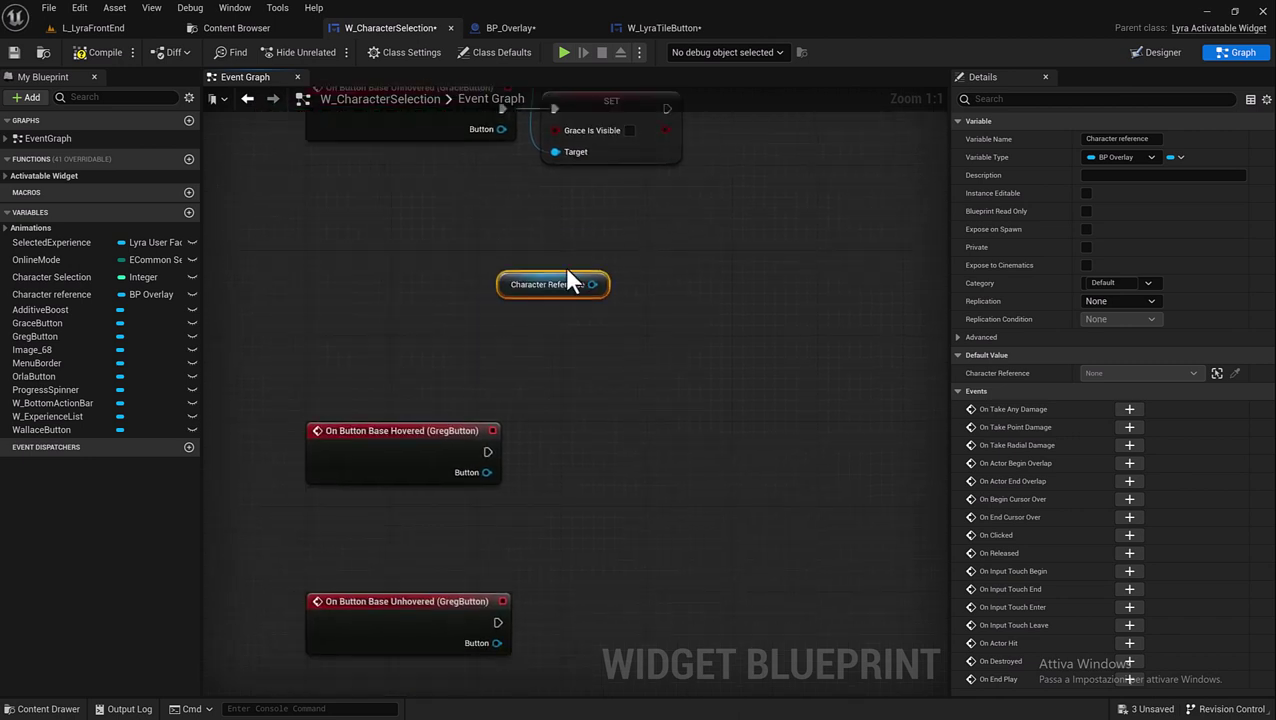
mouse_move(522, 292)
mouse_down()
mouse_move(415, 548)
mouse_move(555, 475)
mouse_up()
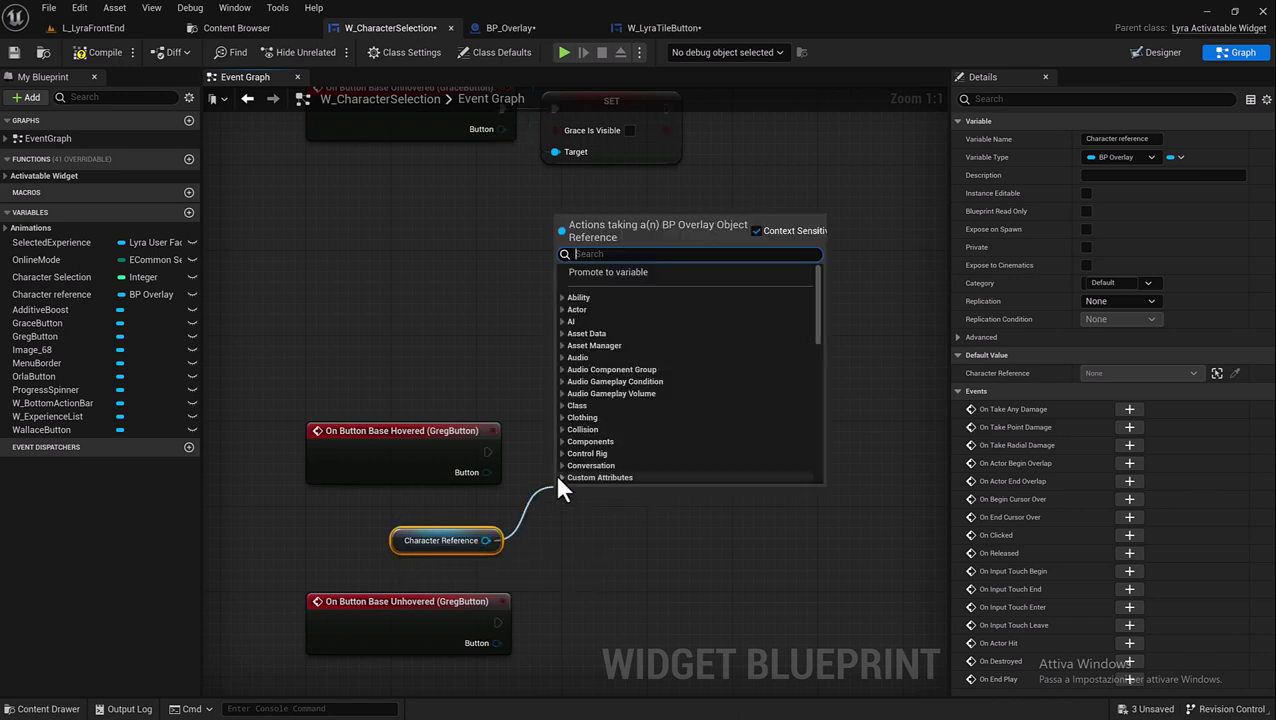
- Add a SET Greg Is Visible node from that Character Reference
text(visible)
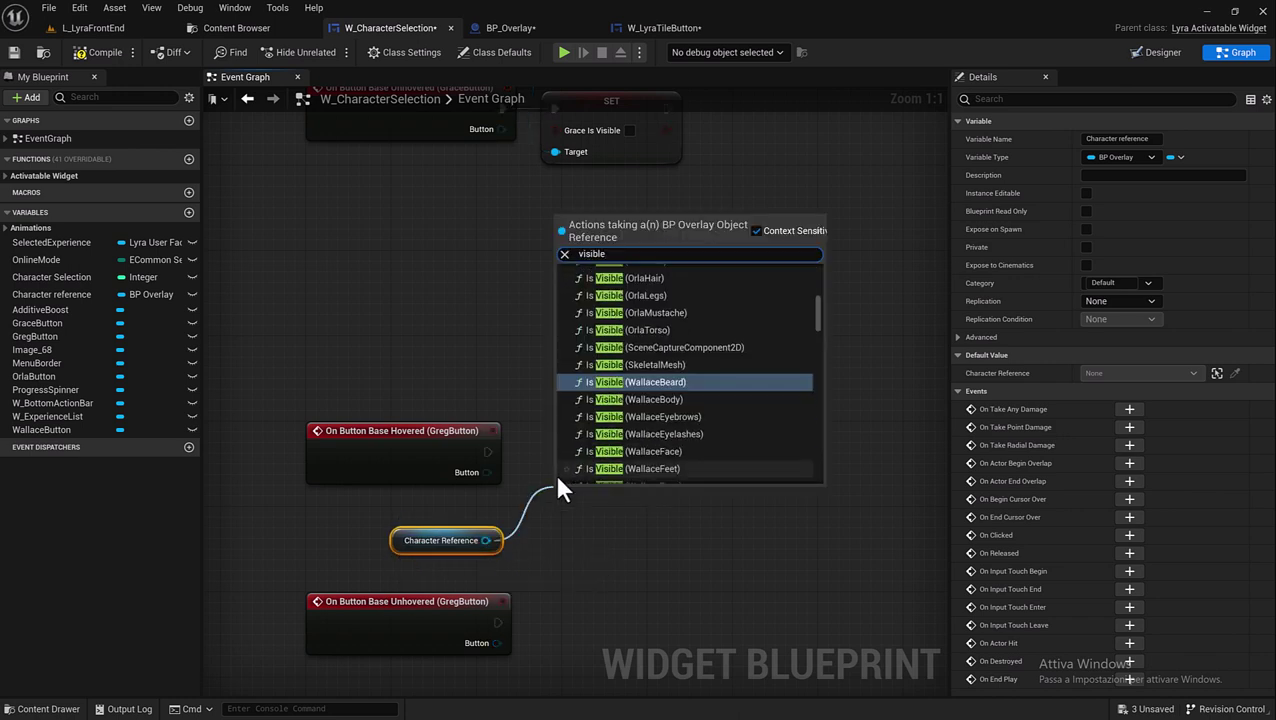
scroll(785, 375, down, 5)
scroll(743, 390, down, 2)
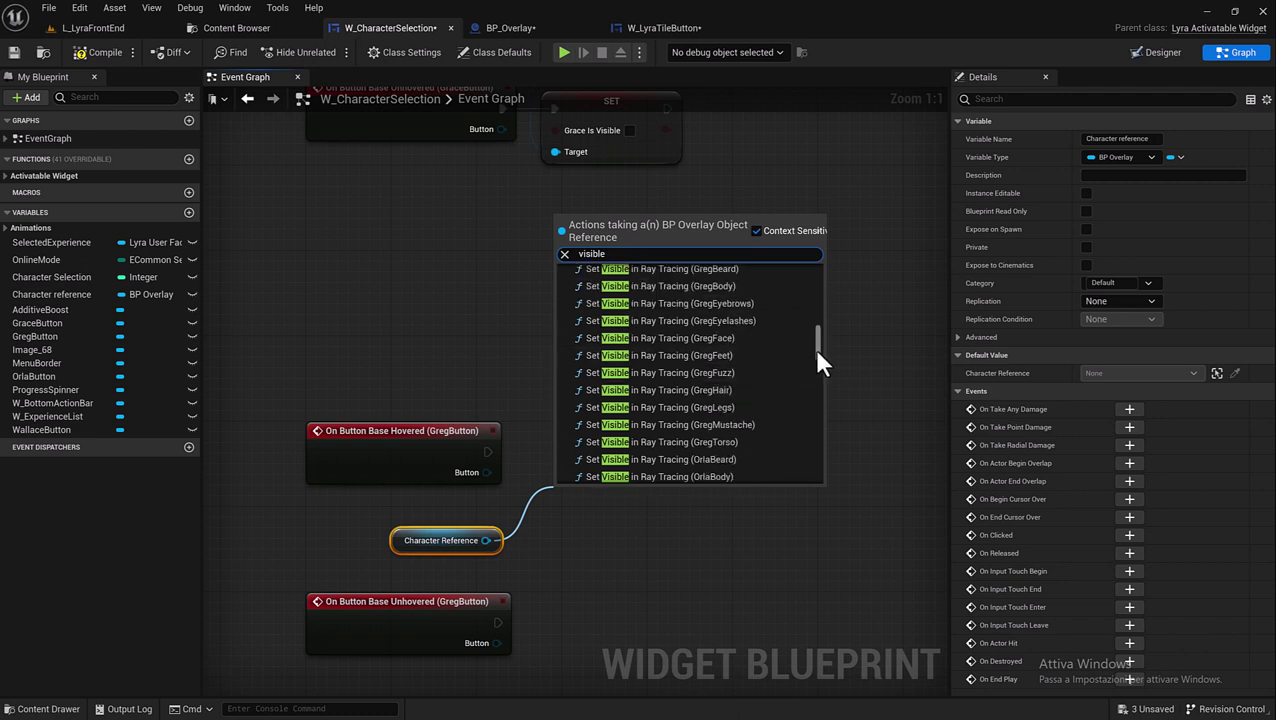
drag(820, 362, 824, 488)
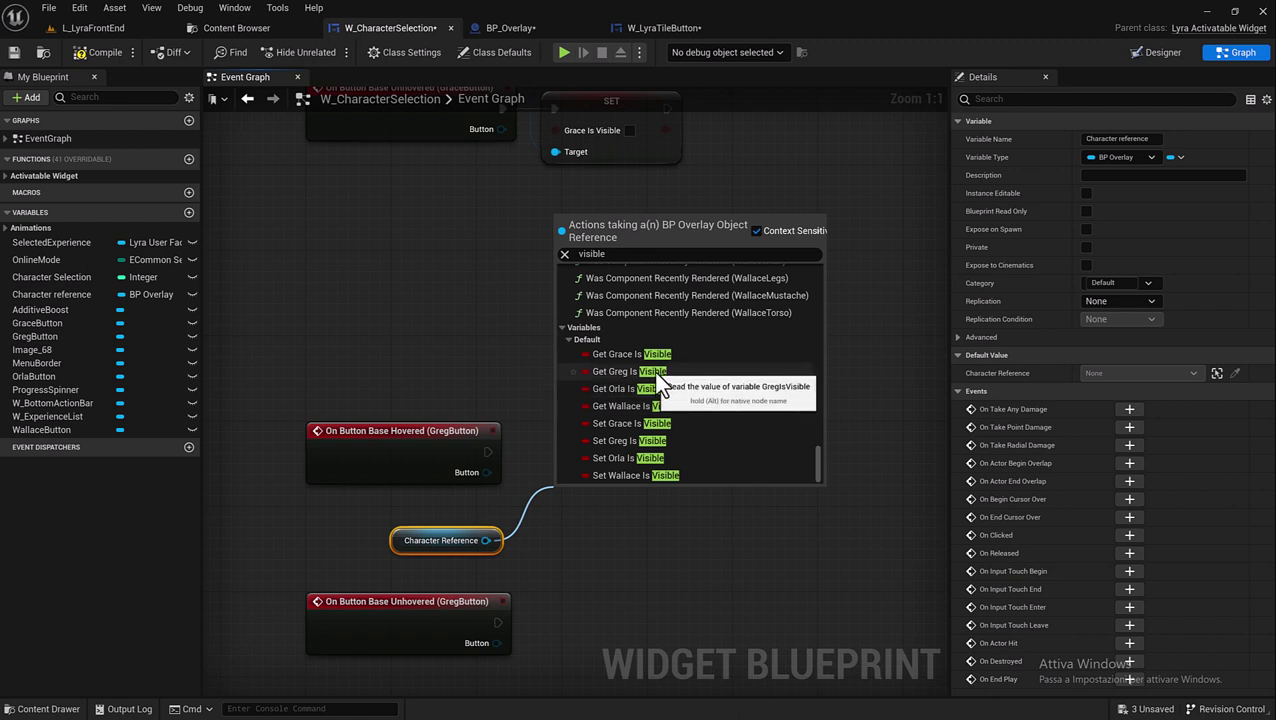
click(655, 440)
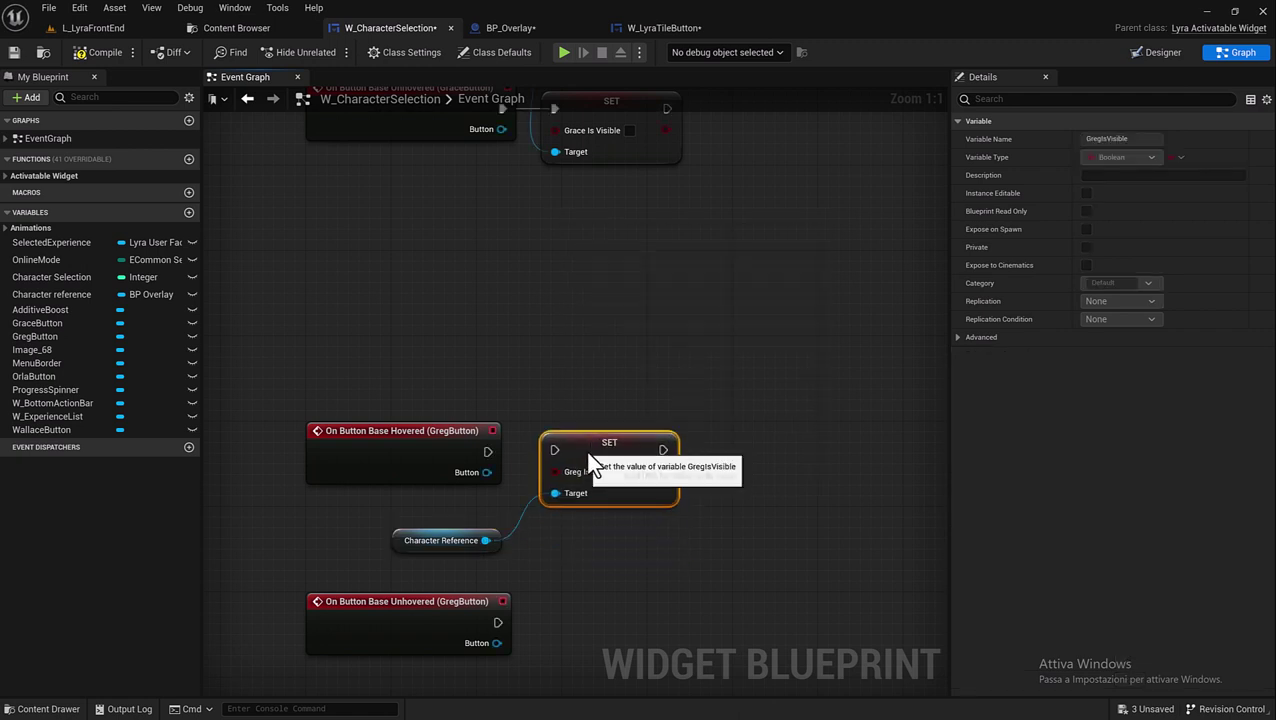
scroll(541, 504, down, 5)
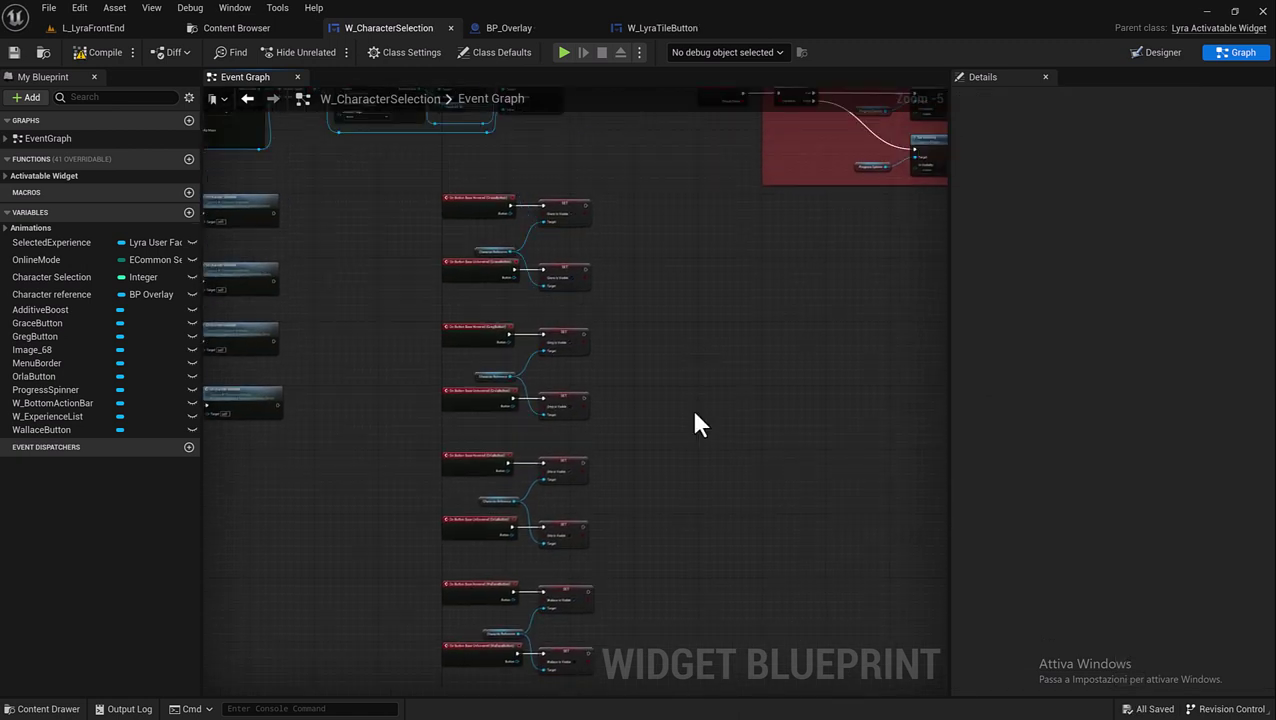
scroll(566, 160, up, 2)
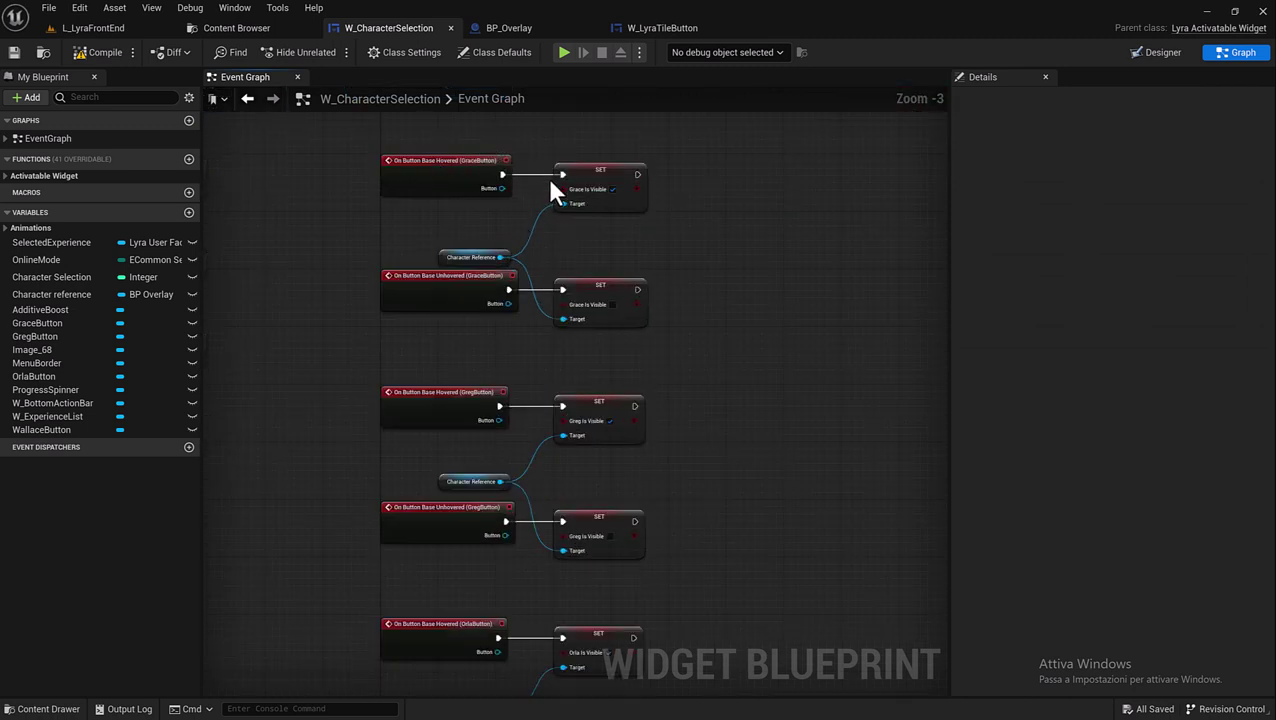
right_drag(558, 262, 588, 105)
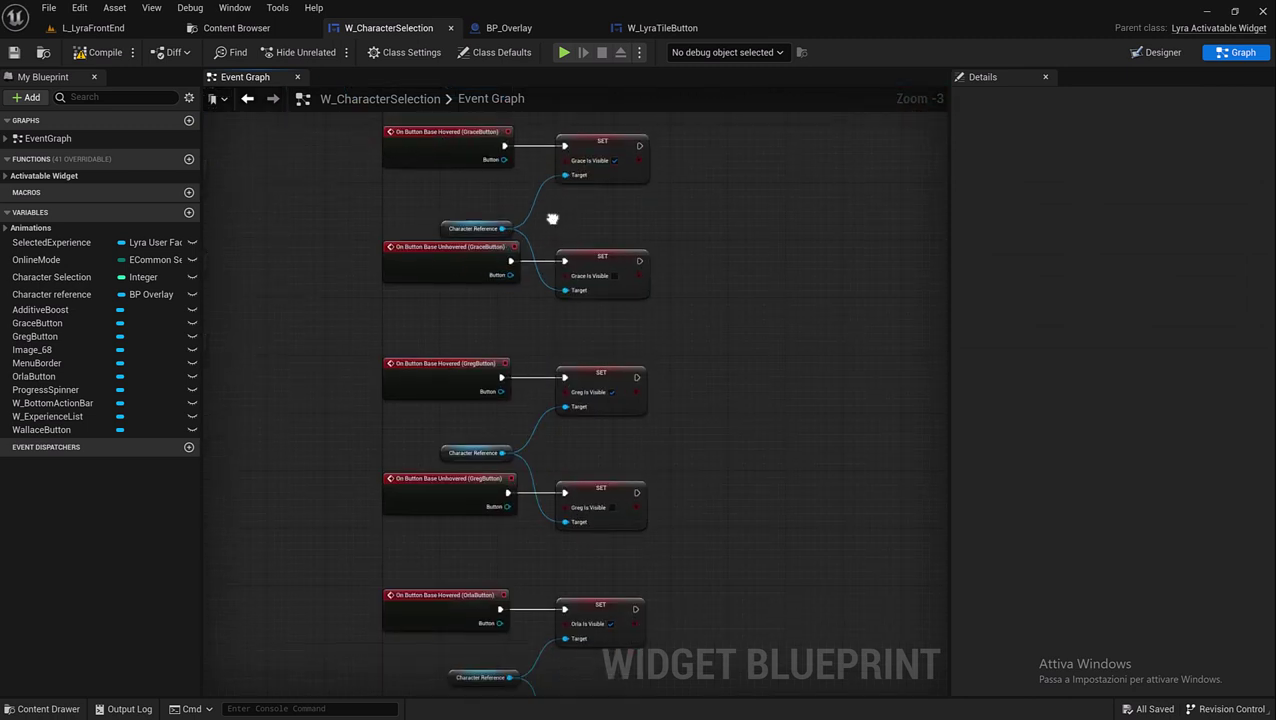
- Launch the game and hover the character tiles to check the previews, then pick Grace
click(561, 55)
scroll(450, 272, down, 2)
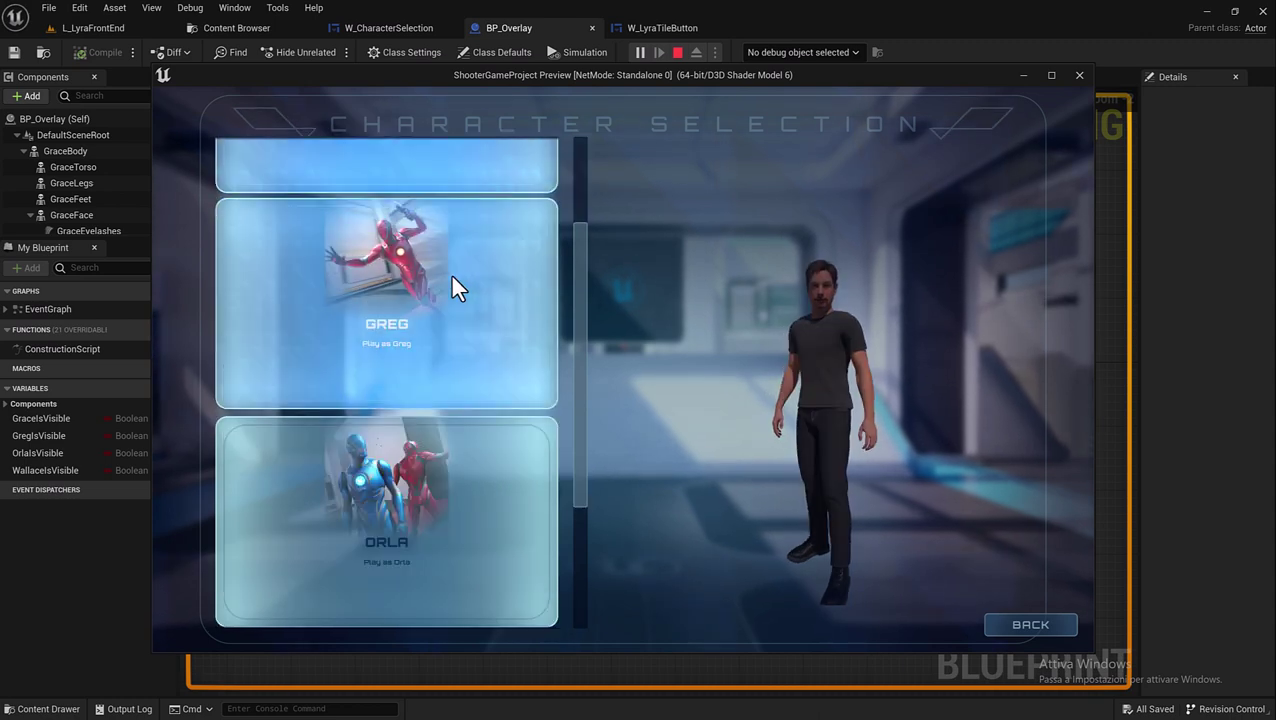
scroll(449, 273, down, 2)
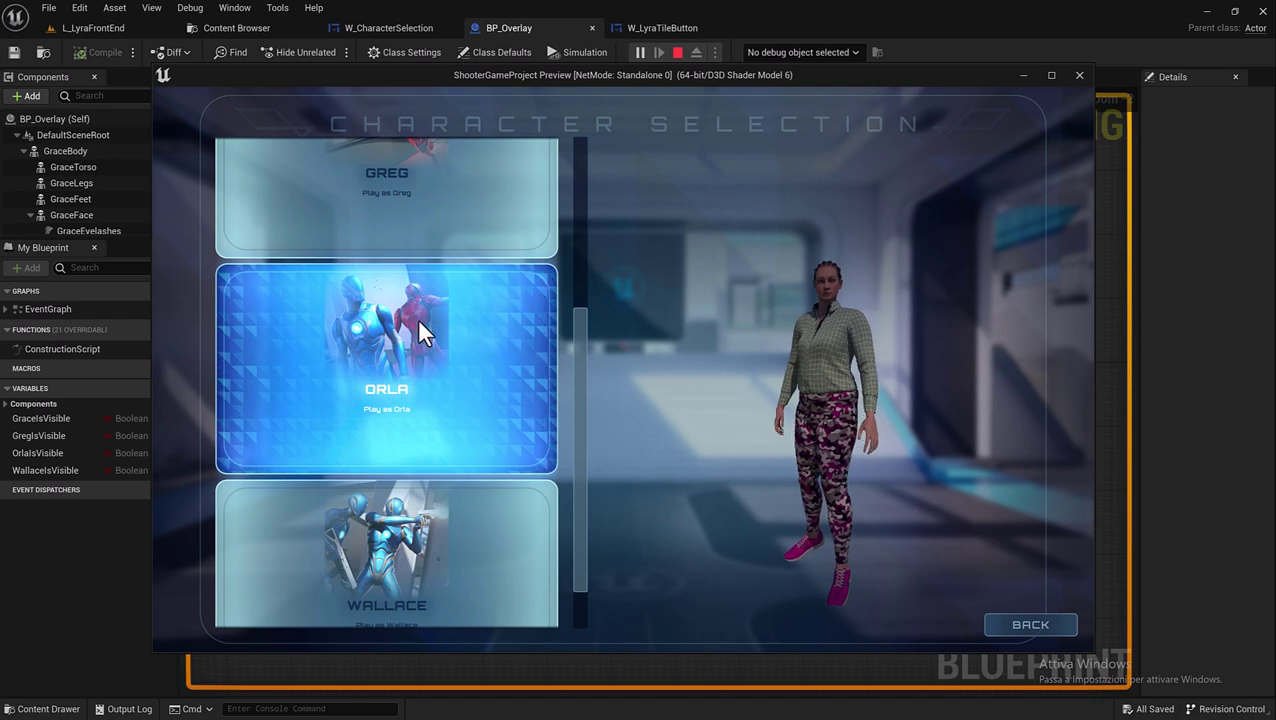
scroll(417, 310, up, 2)
scroll(427, 290, down, 3)
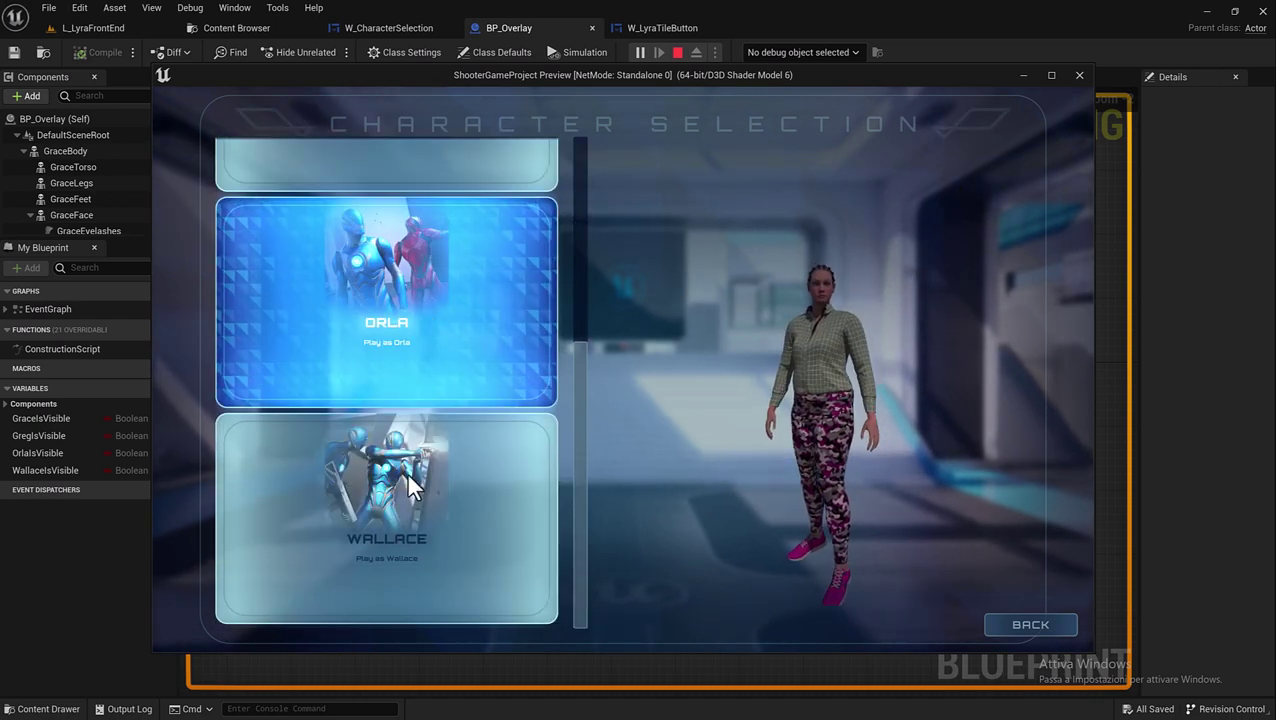
scroll(399, 333, up, 3)
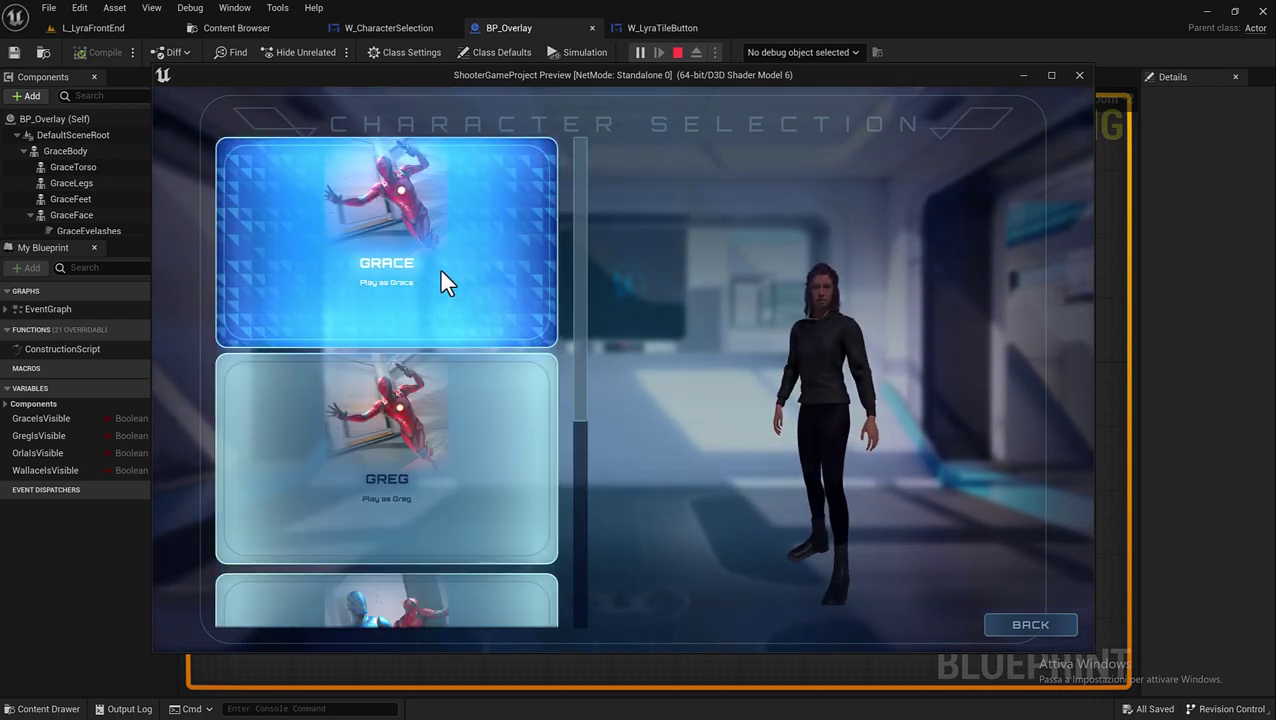
click(439, 270)
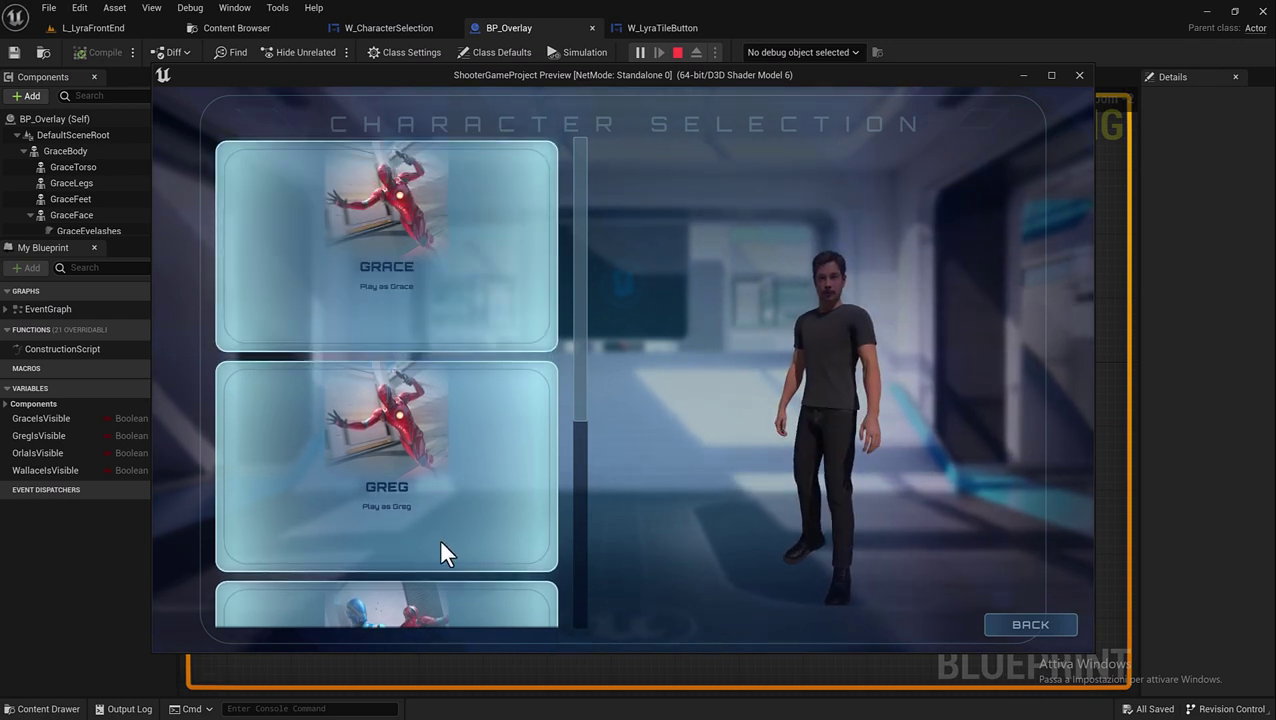
- Hover the Grace, Greg, Orla and Wallace tiles again, then stop the game preview
scroll(381, 329, down, 3)
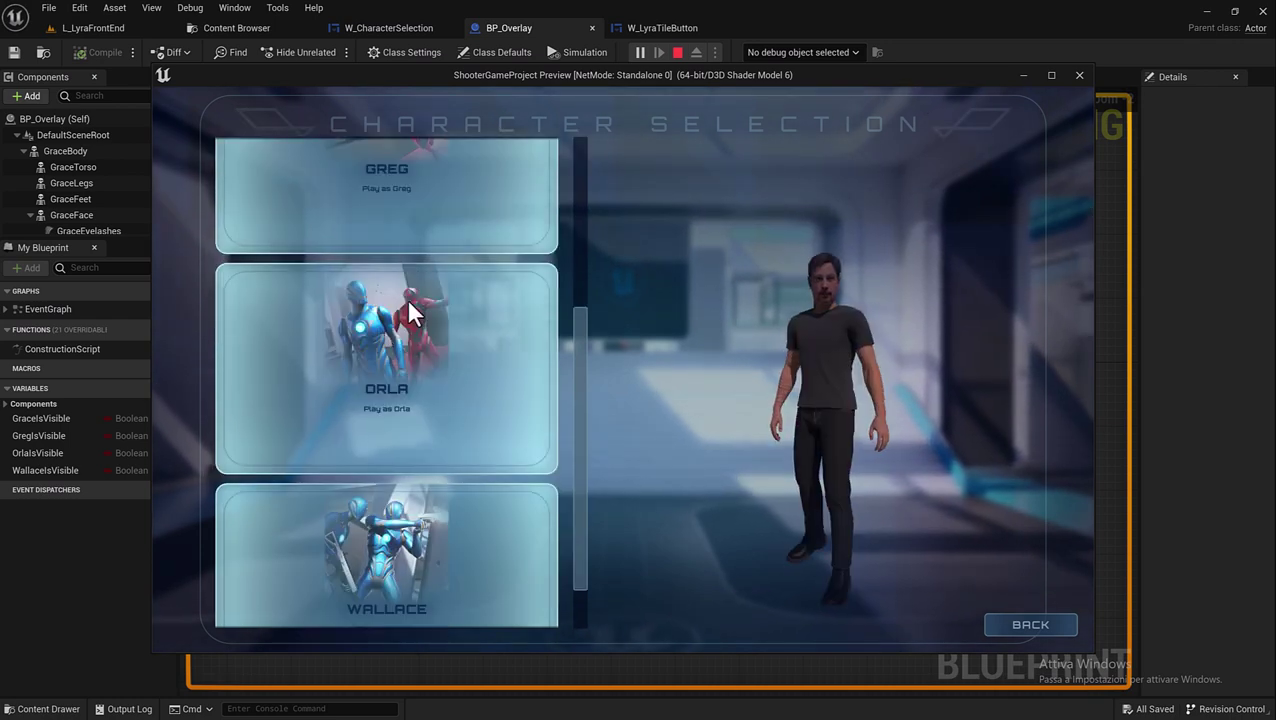
scroll(377, 393, up, 3)
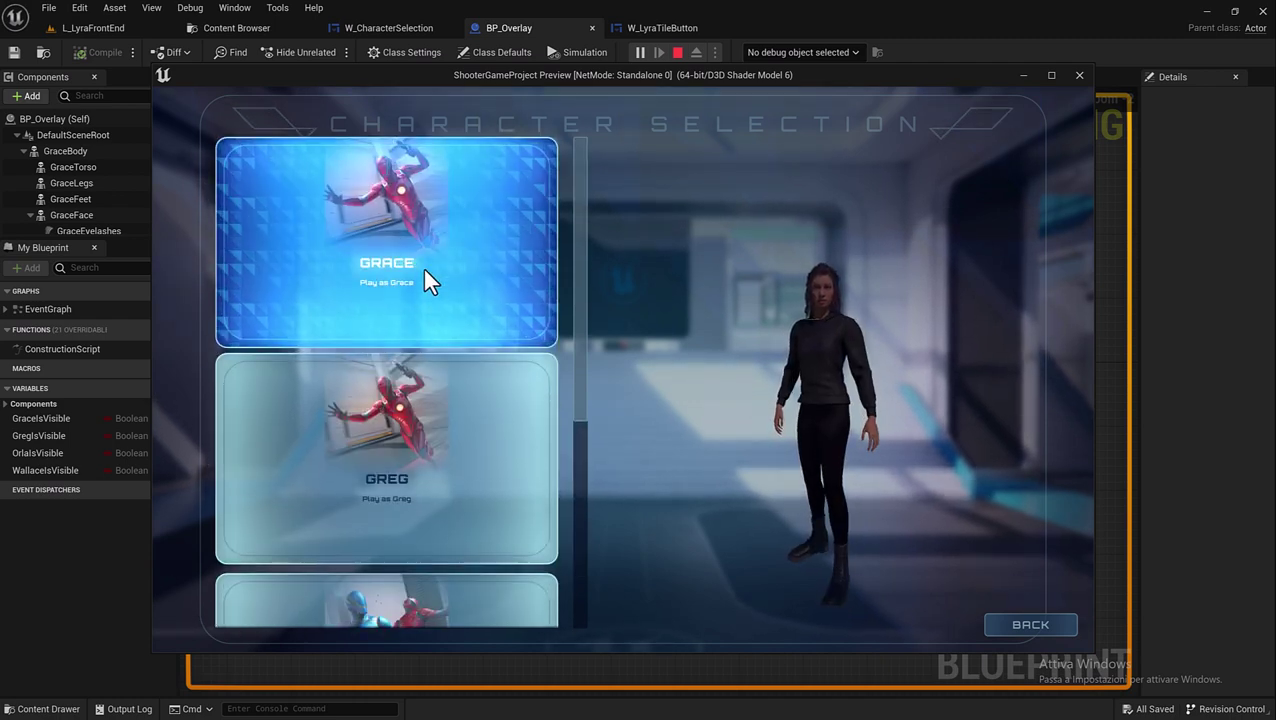
scroll(414, 392, down, 1)
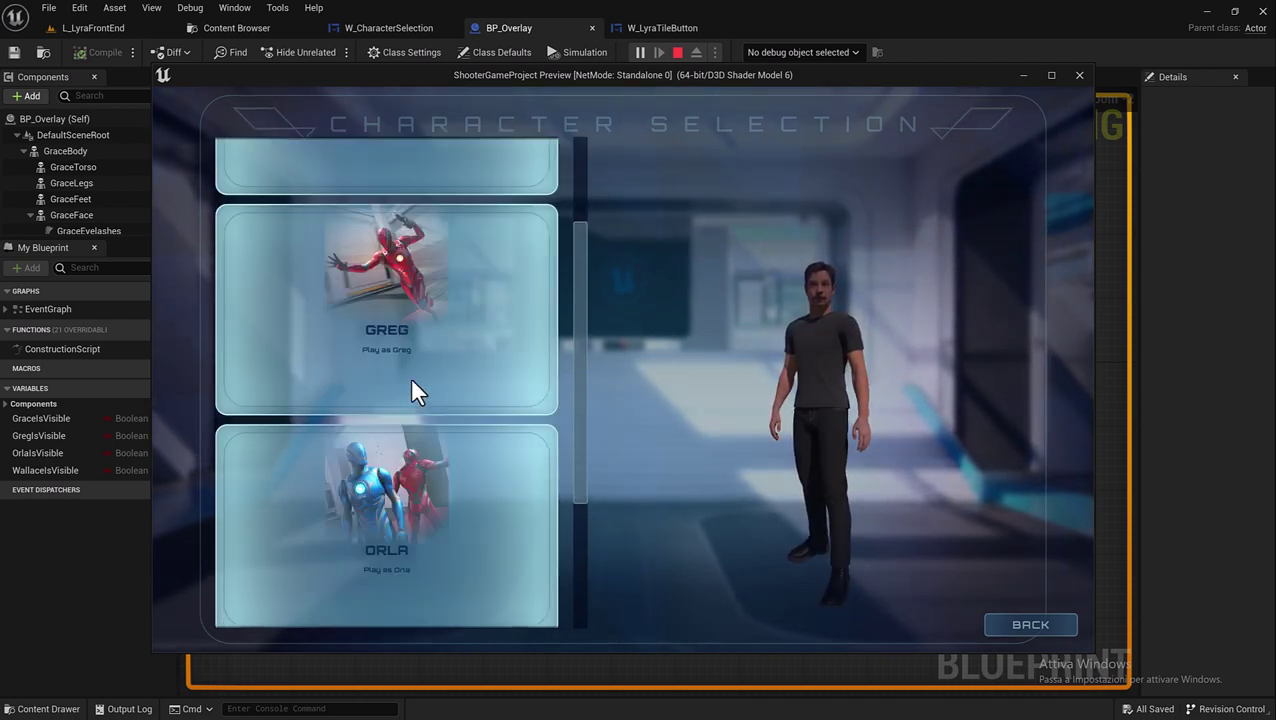
scroll(412, 385, up, 1)
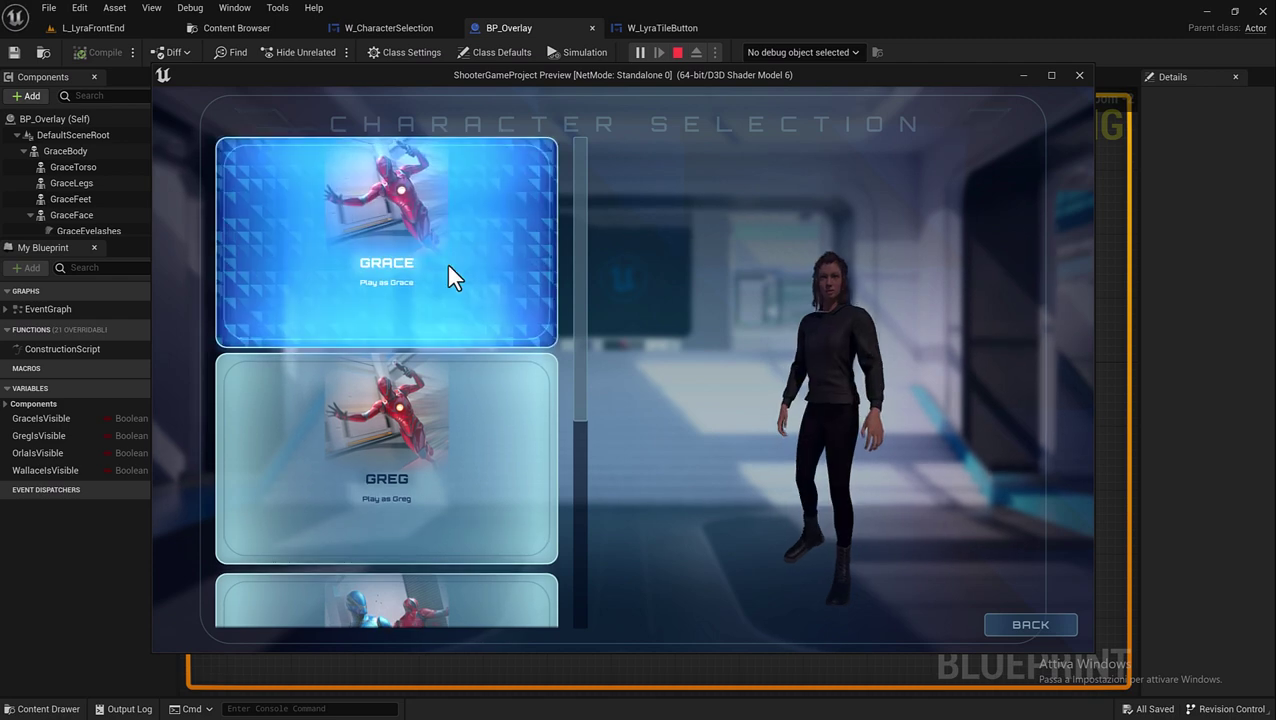
scroll(417, 455, down, 2)
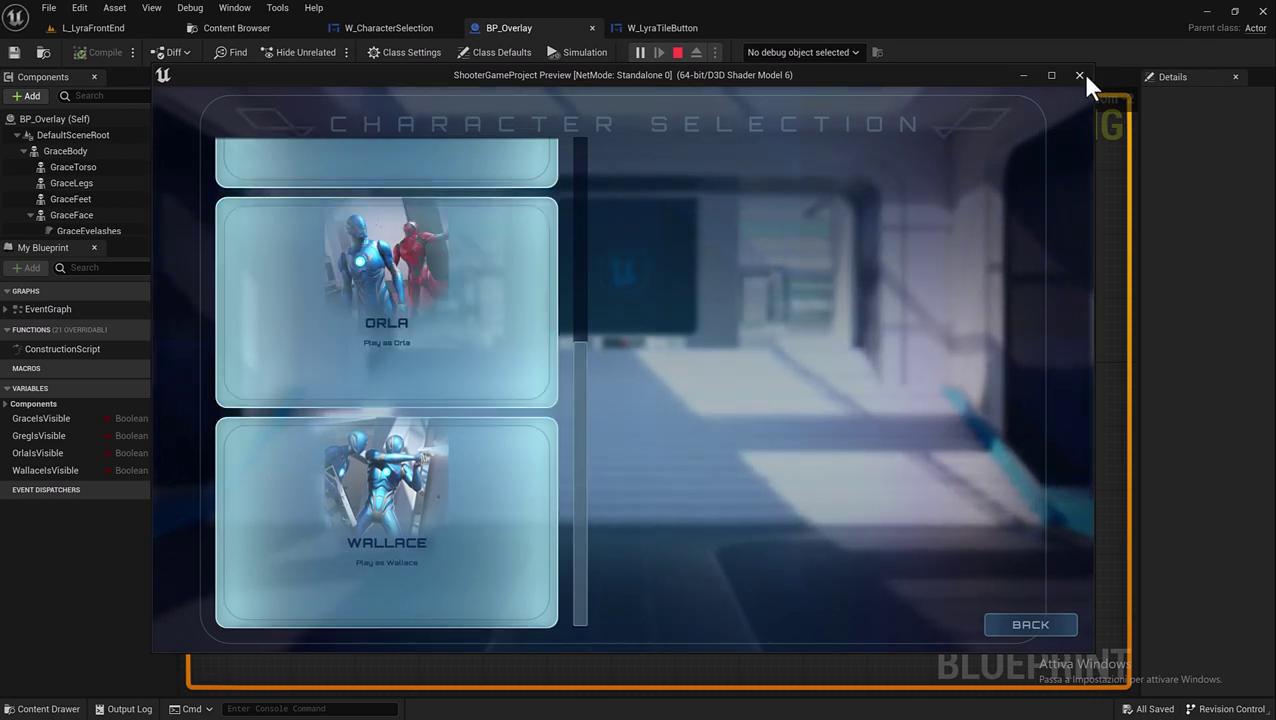
click(1085, 76)
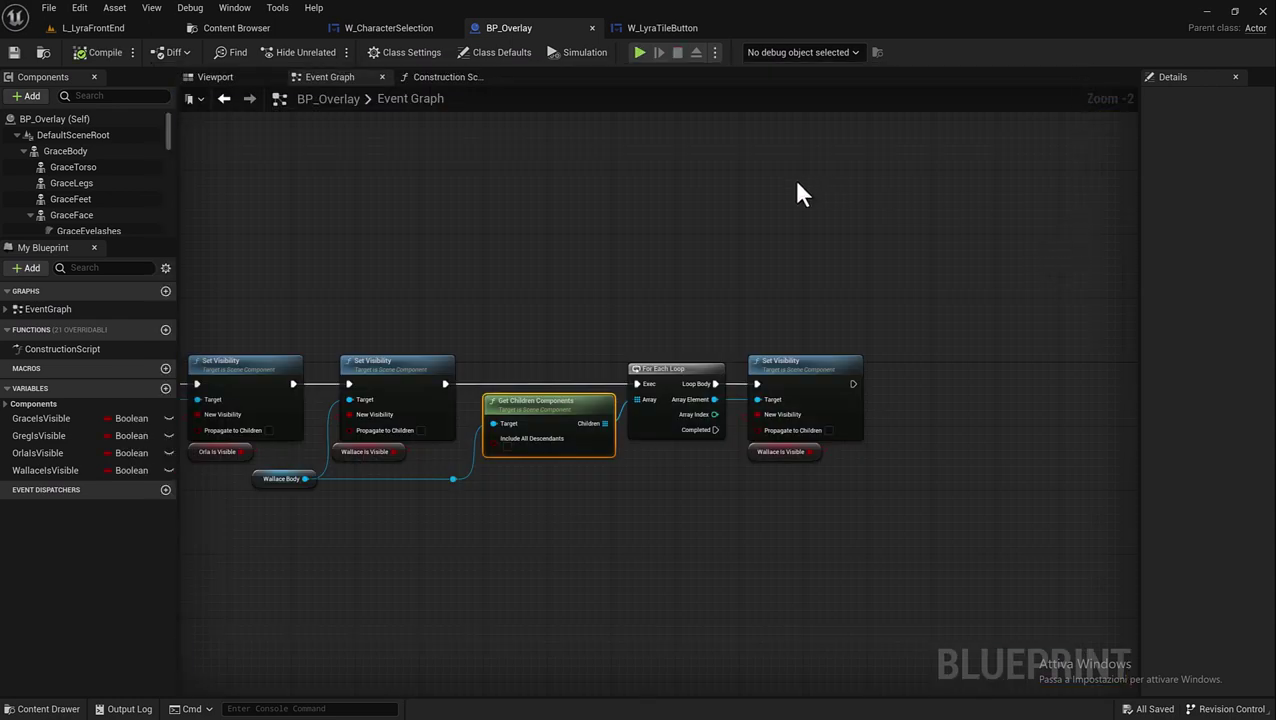
- Switch to the W_LyraTileButton widget blueprint and show its Event Graph
click(651, 30)
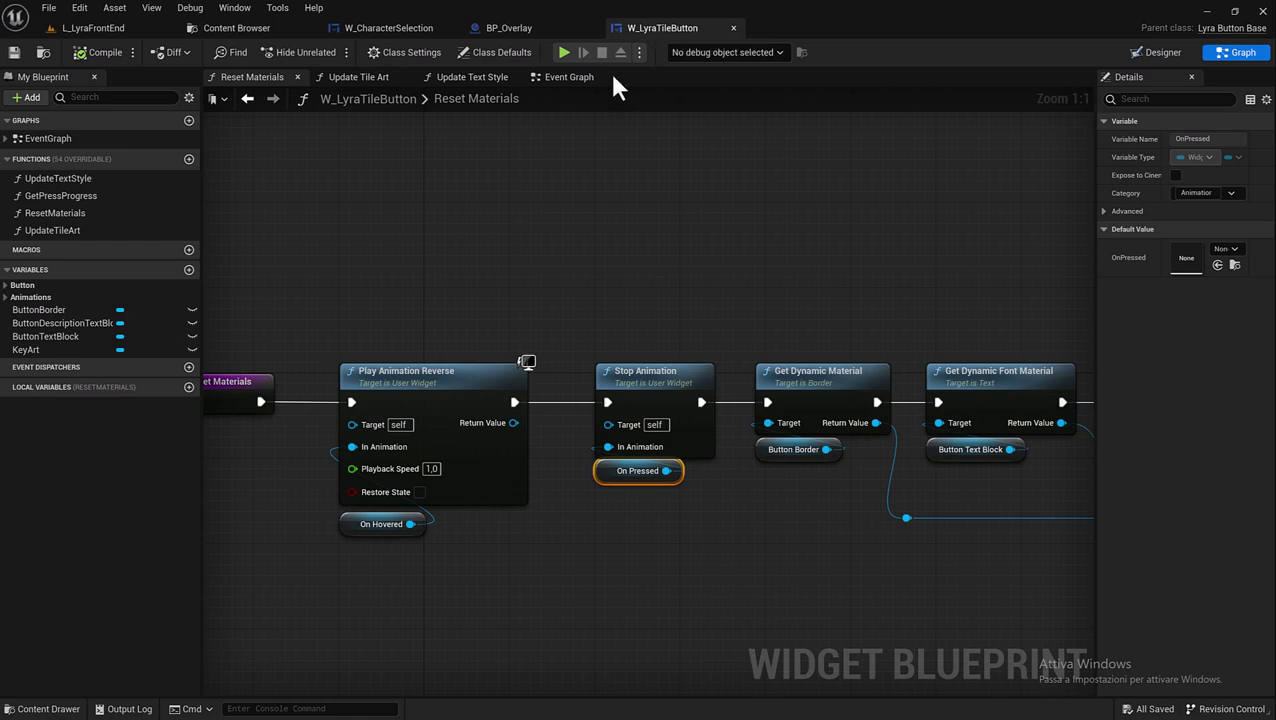
scroll(556, 209, down, 3)
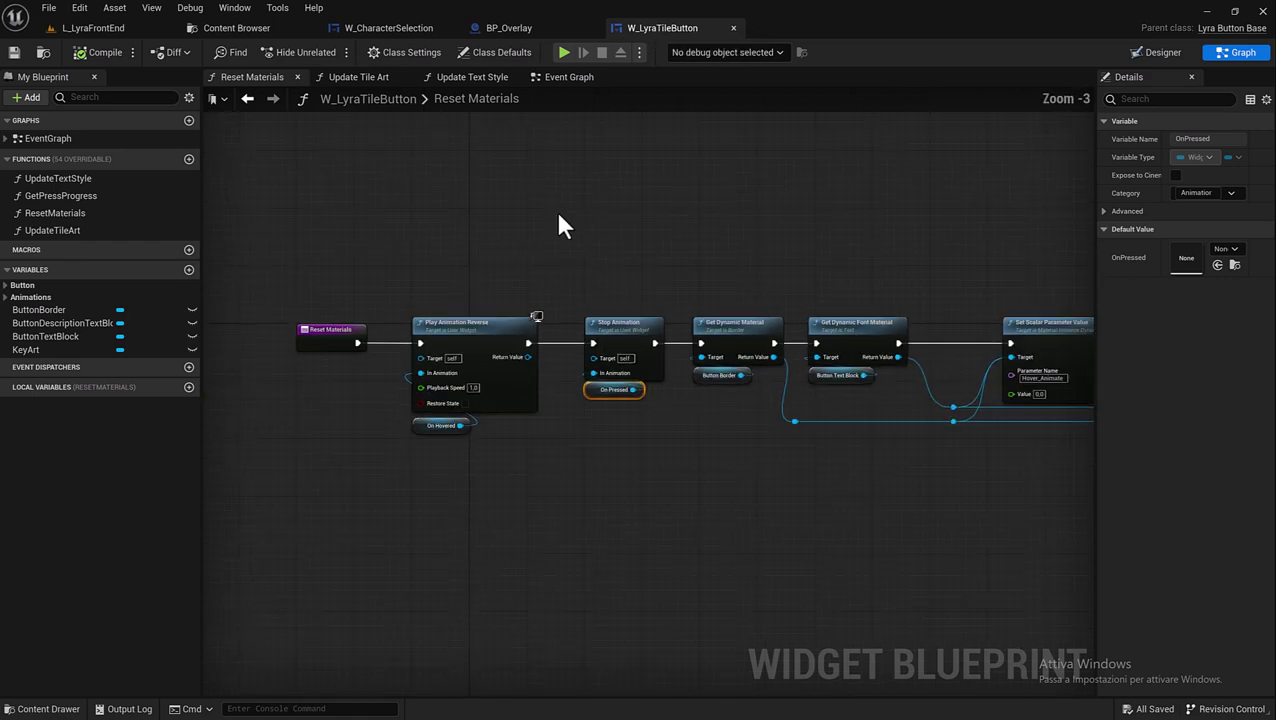
click(569, 77)
scroll(624, 269, up, 2)
- Wire the Branch's True output into the Play Animation Reverse node's exec pin
right_drag(553, 177, 511, 168)
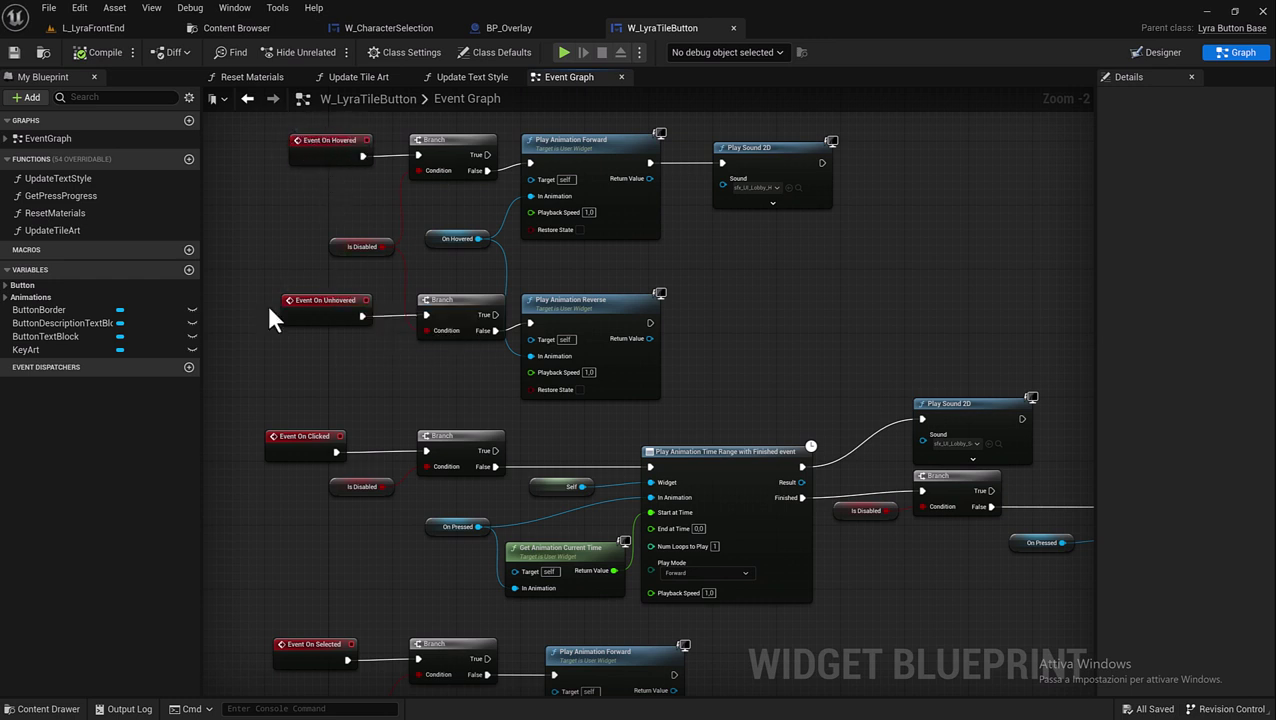
right_drag(322, 447, 344, 422)
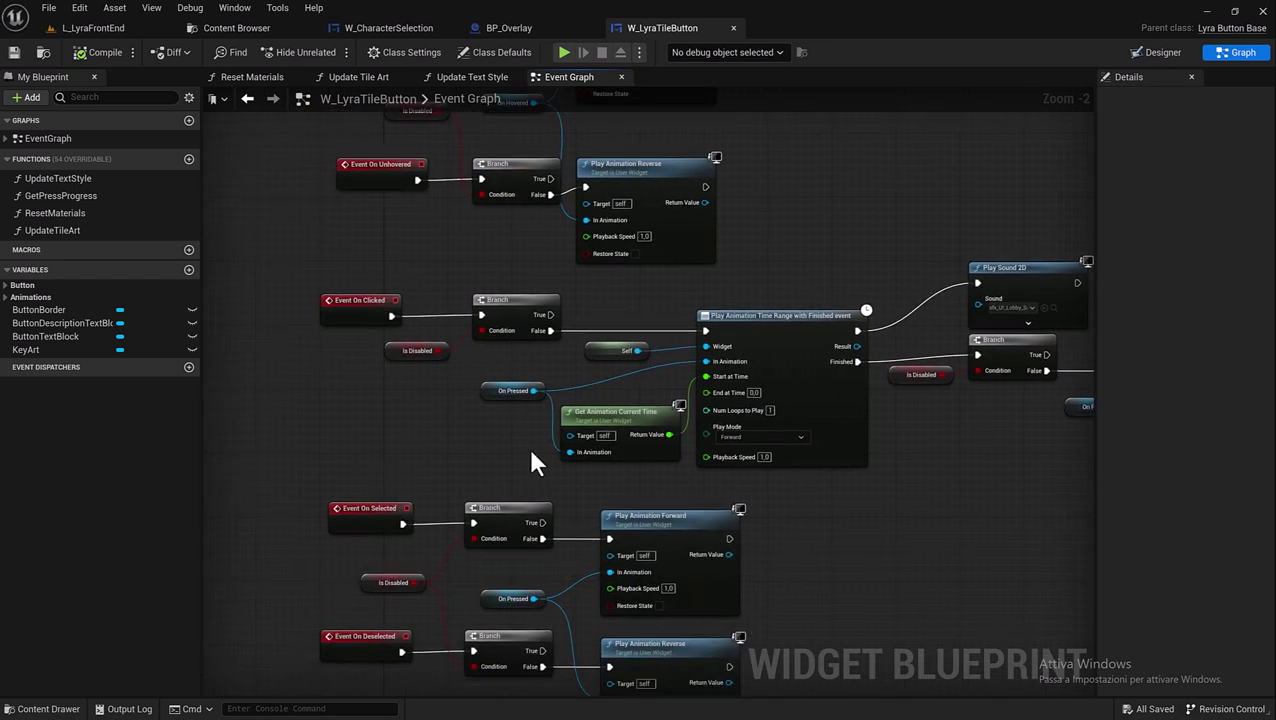
right_drag(548, 452, 461, 415)
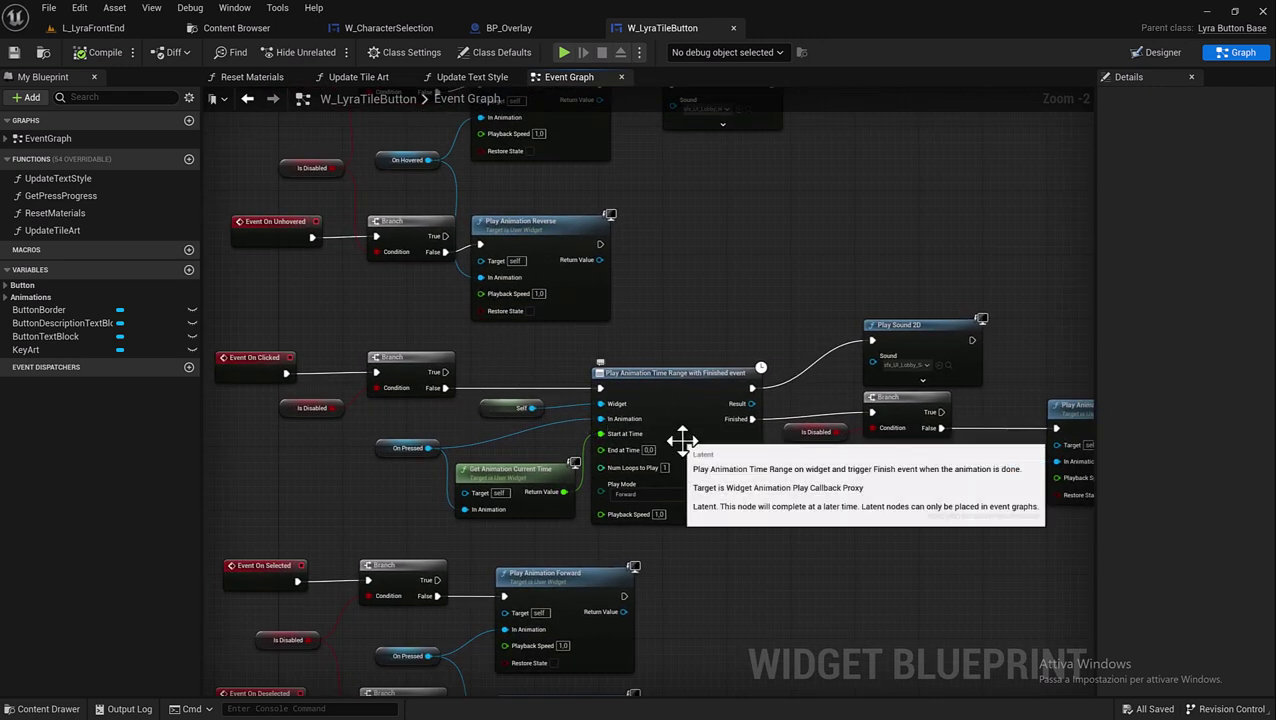
right_drag(682, 440, 706, 388)
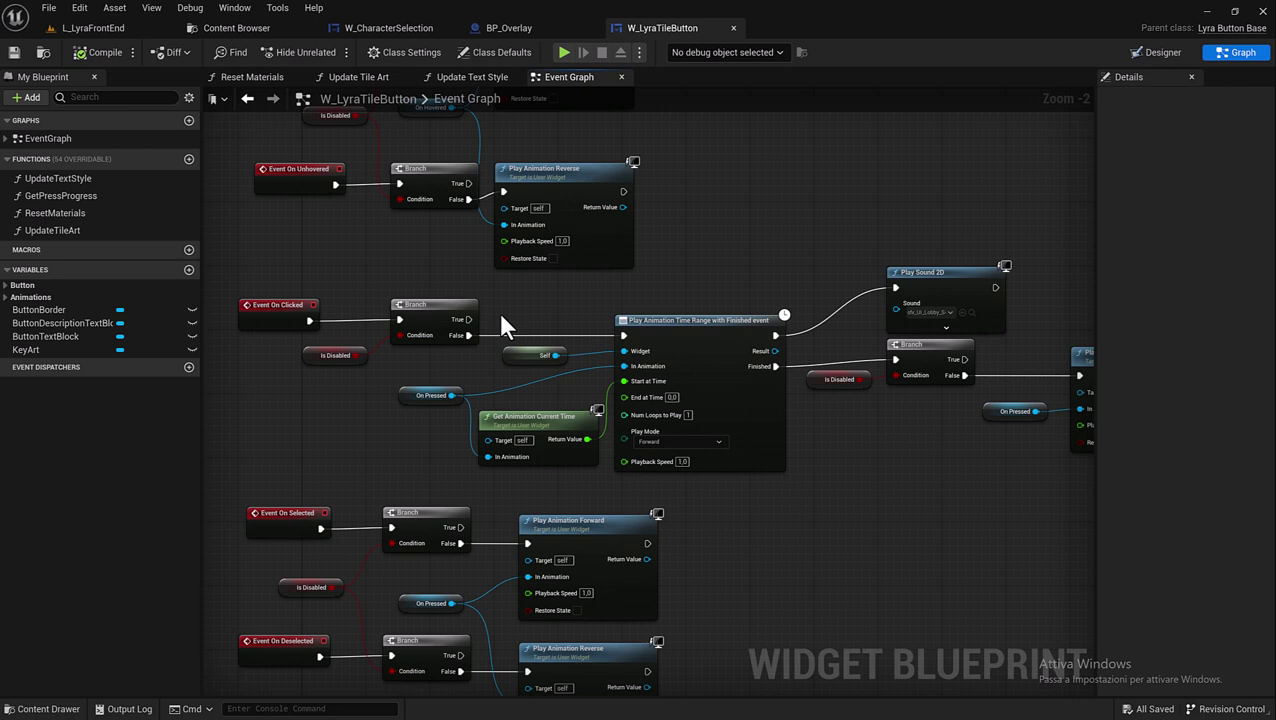
right_drag(531, 316, 422, 291)
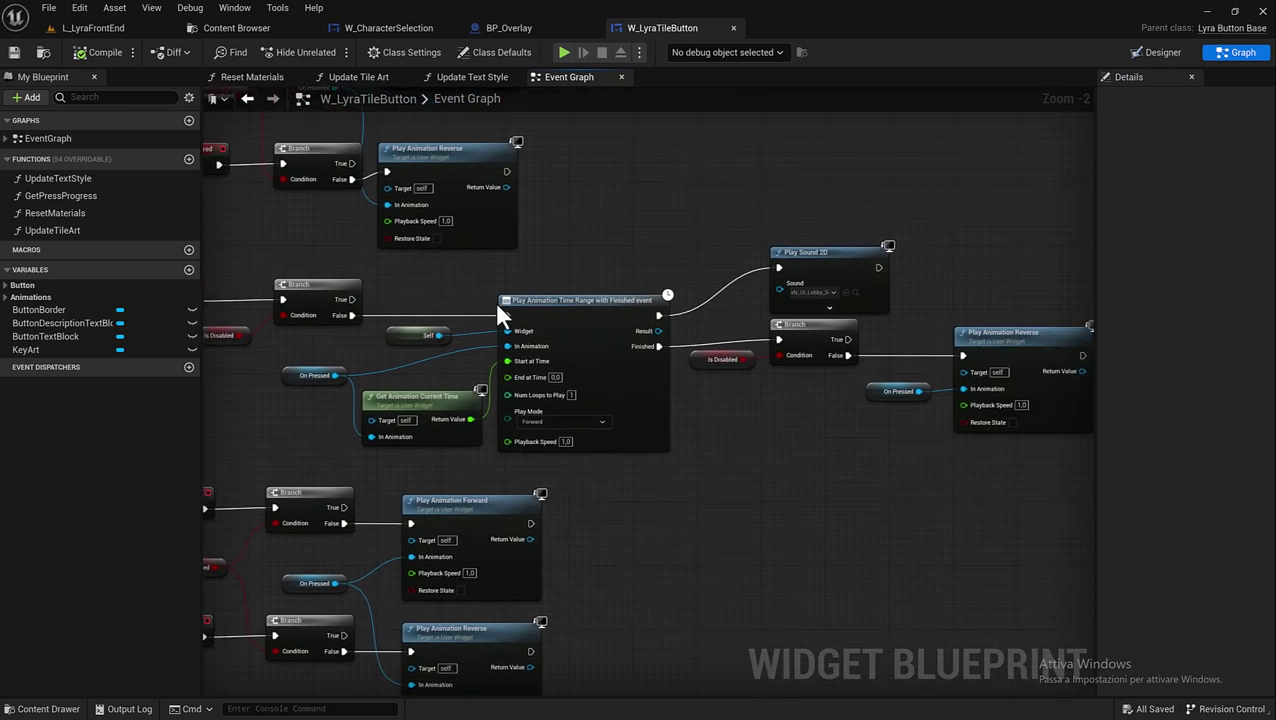
right_drag(747, 374, 625, 379)
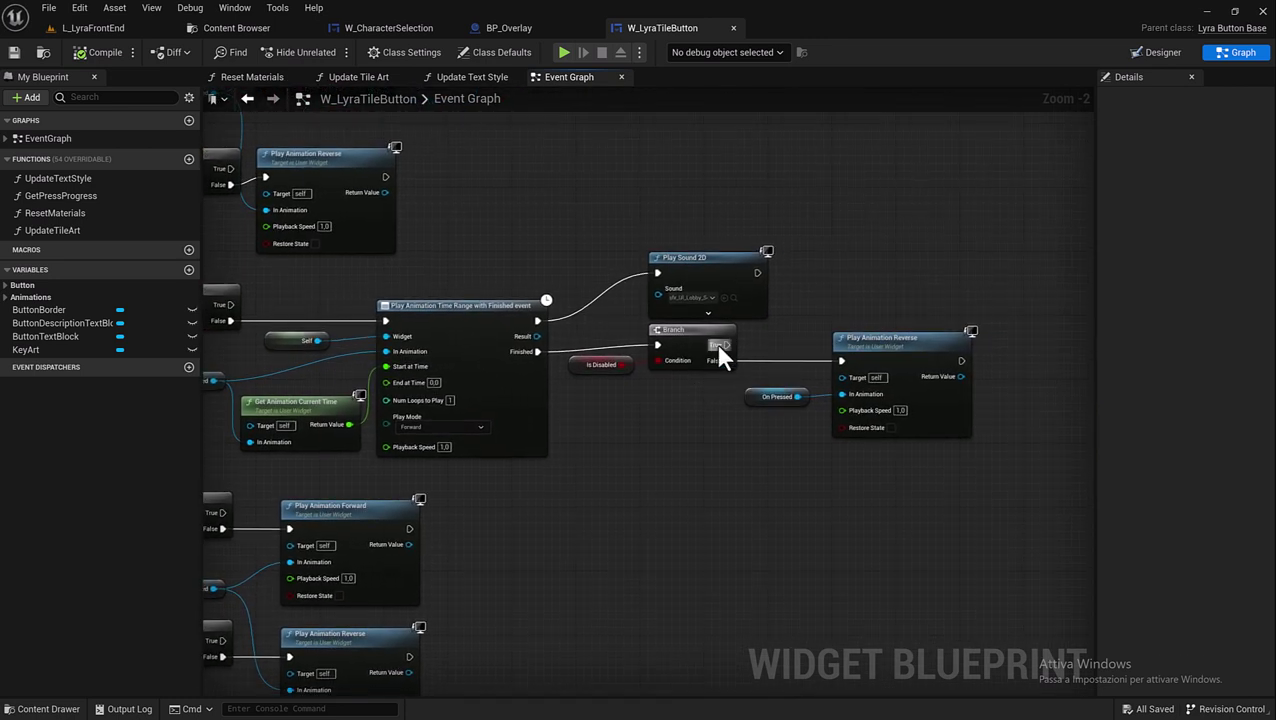
mouse_move(726, 344)
mouse_down()
mouse_move(803, 365)
mouse_move(838, 358)
mouse_up()
right_drag(644, 428, 881, 431)
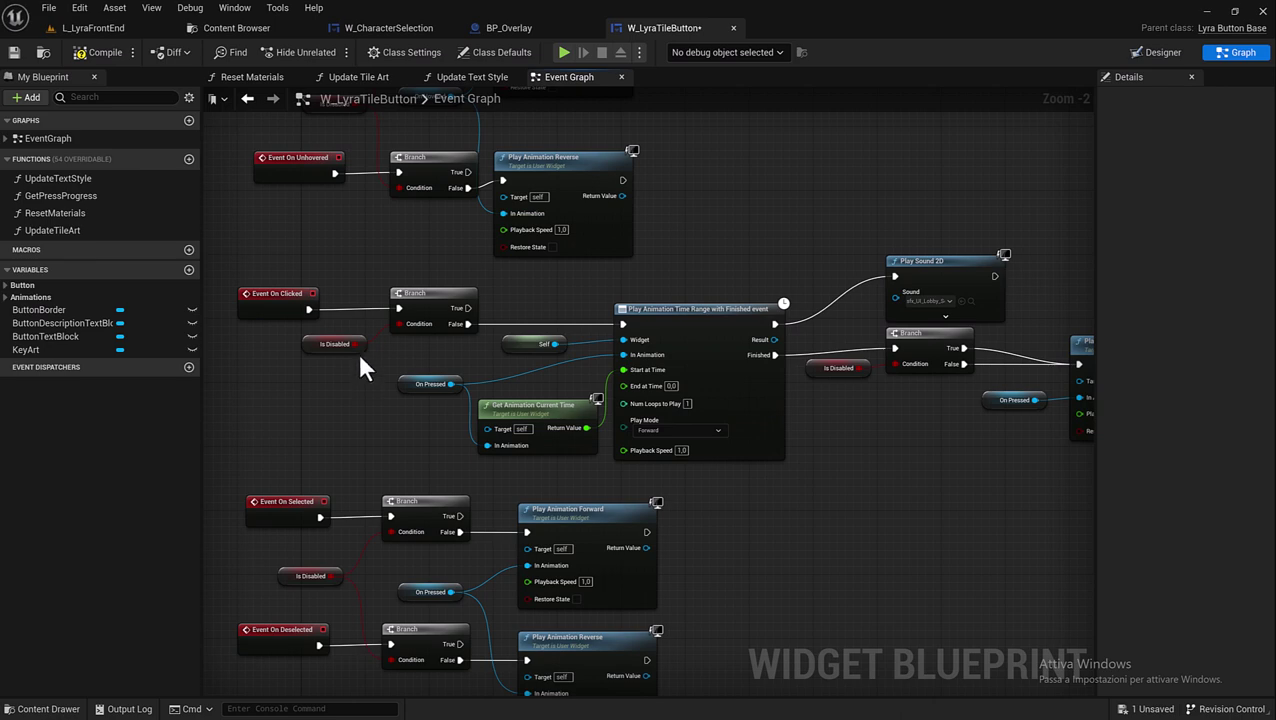
- Select the click animation node group and shift it right to make room
right_drag(335, 346, 295, 350)
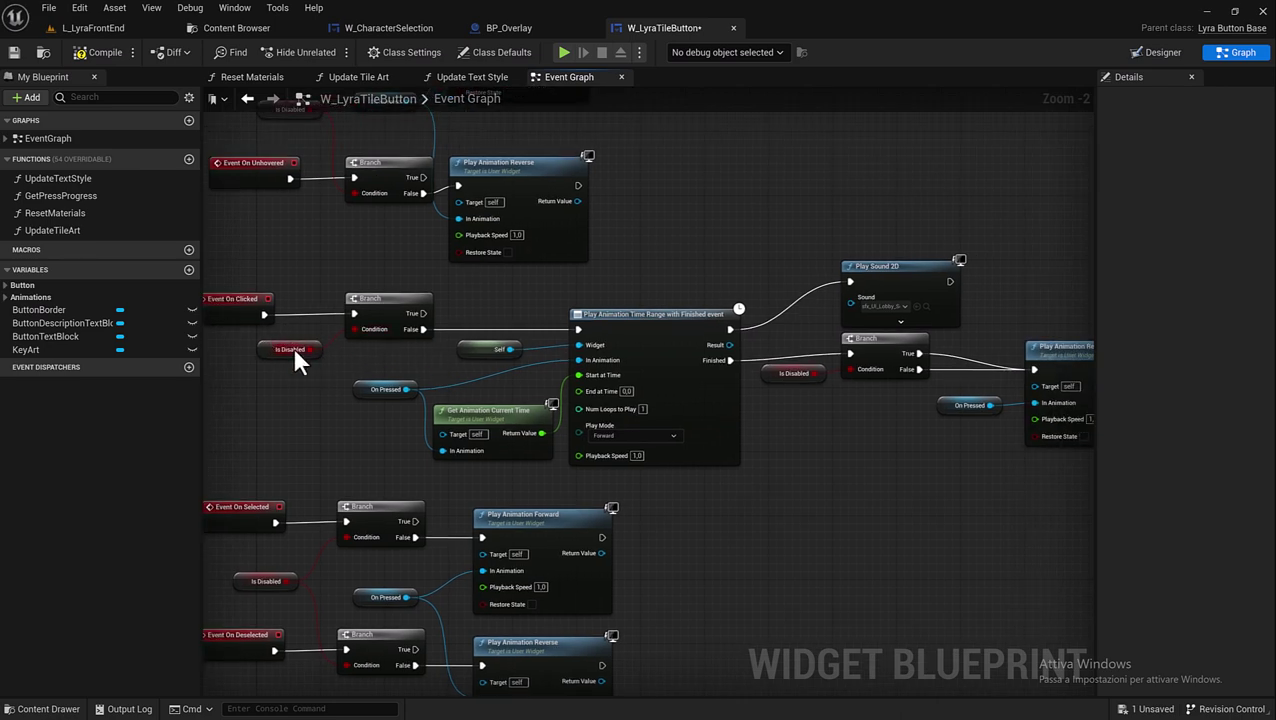
mouse_move(386, 352)
mouse_down()
mouse_move(238, 286)
mouse_move(413, 305)
mouse_up()
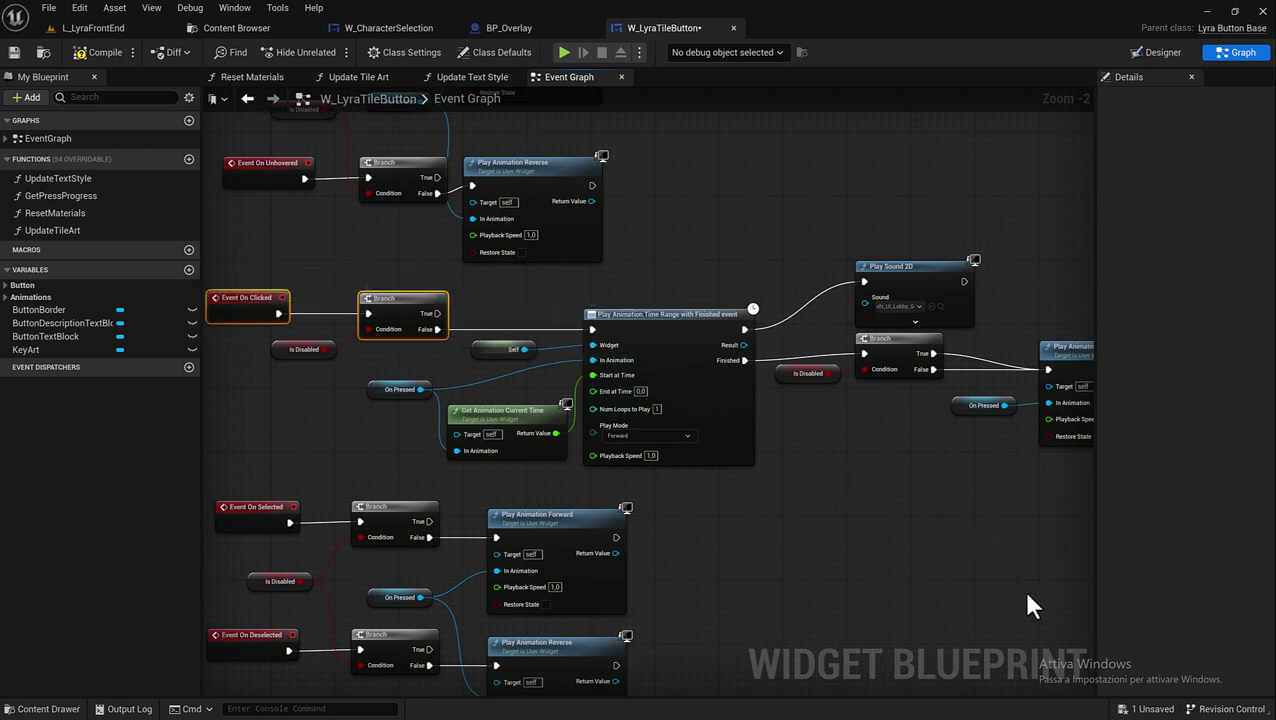
right_drag(400, 306, 302, 197)
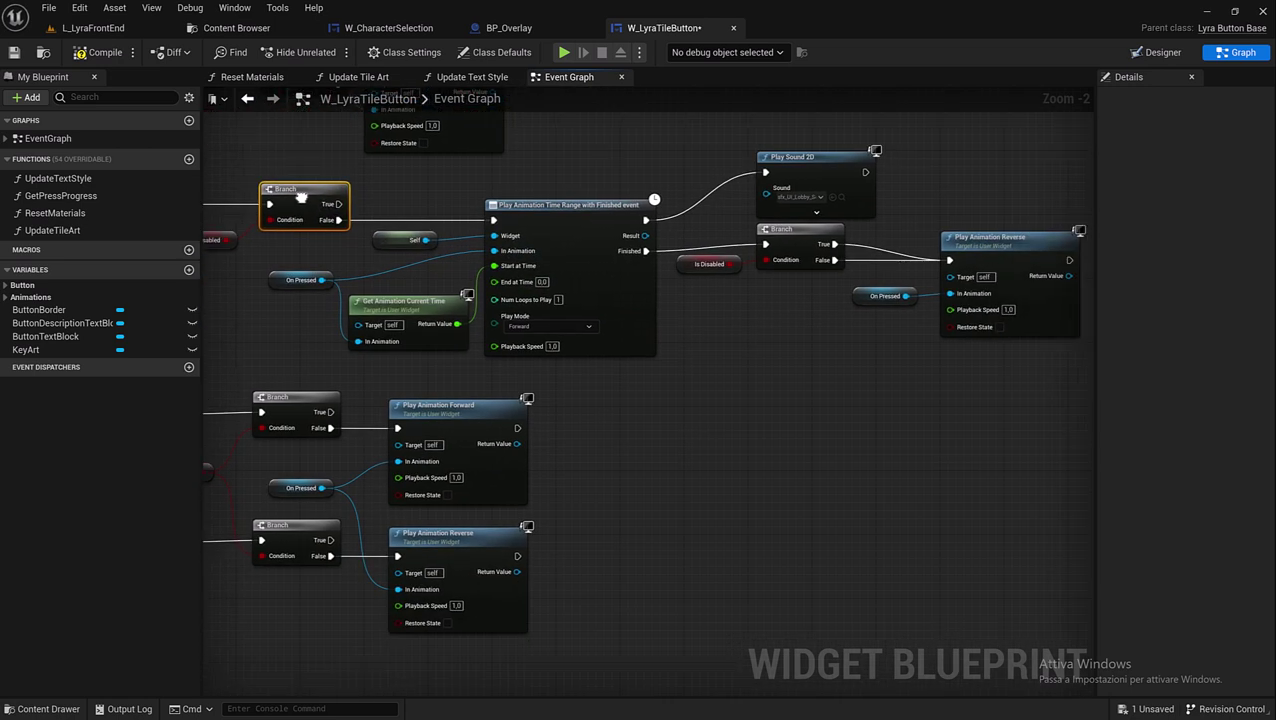
mouse_move(317, 232)
mouse_down()
mouse_move(513, 283)
mouse_move(992, 344)
mouse_up()
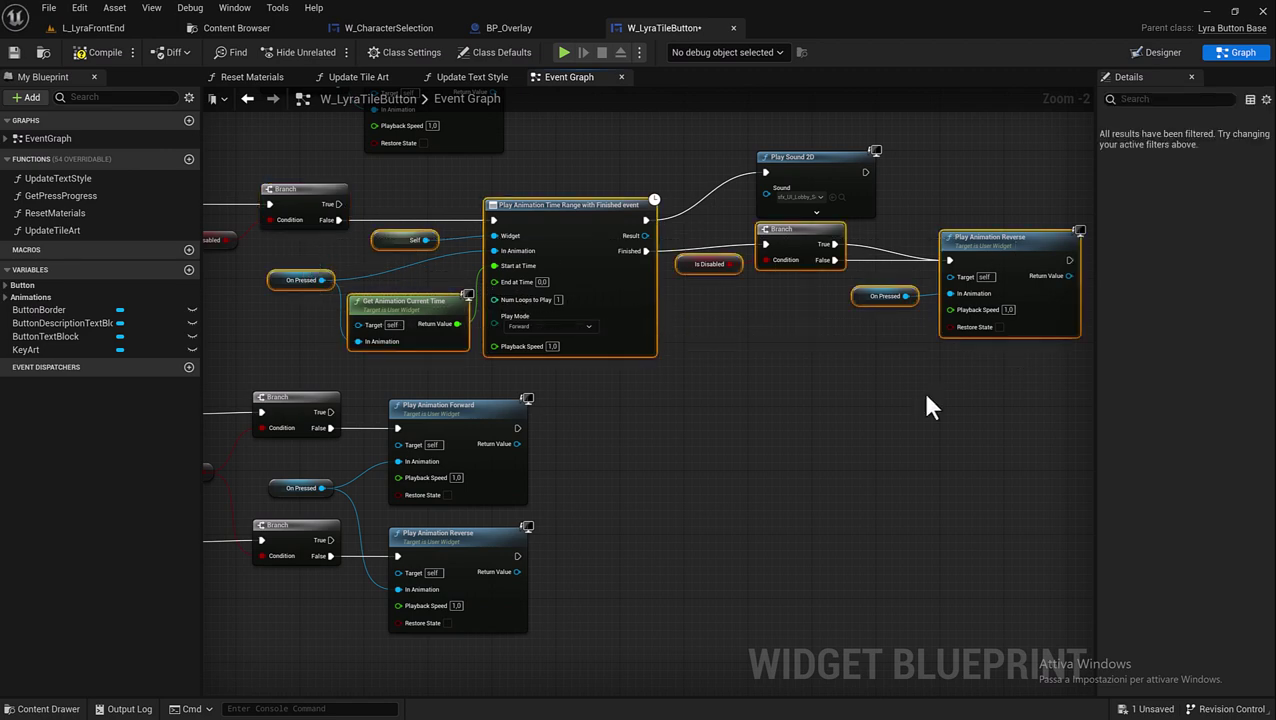
right_drag(922, 391, 940, 429)
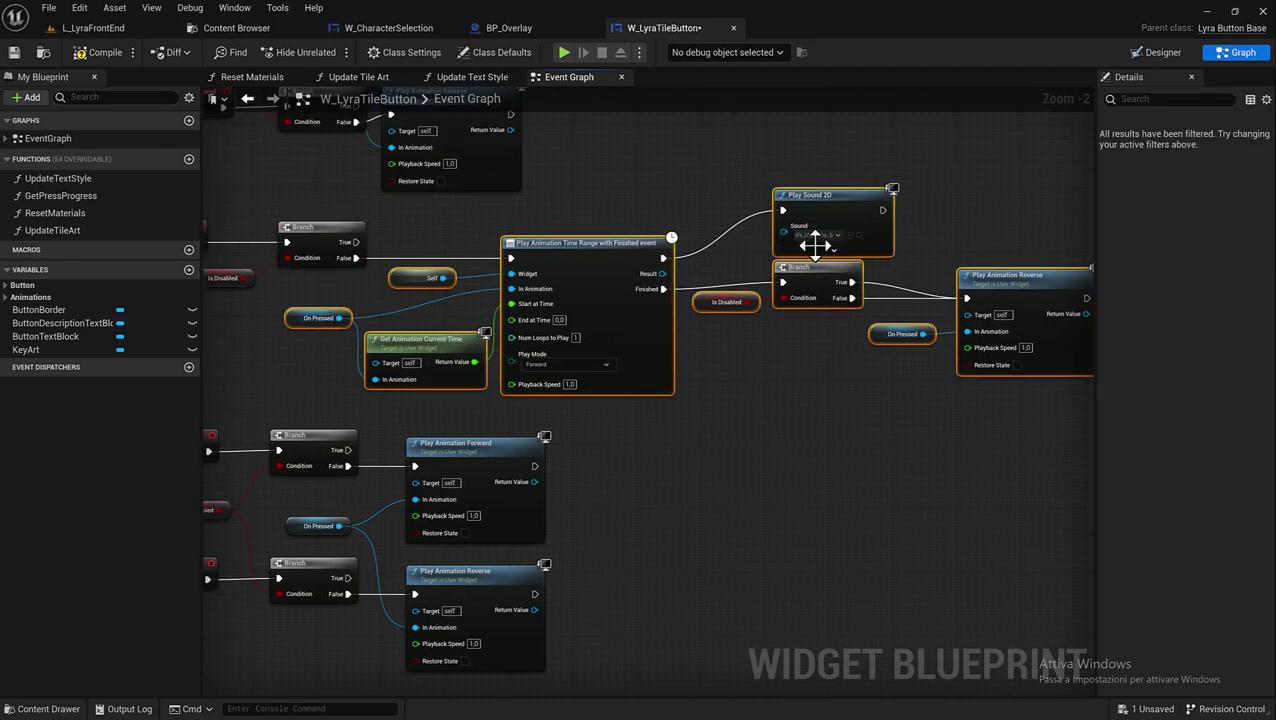
drag(808, 182, 716, 198)
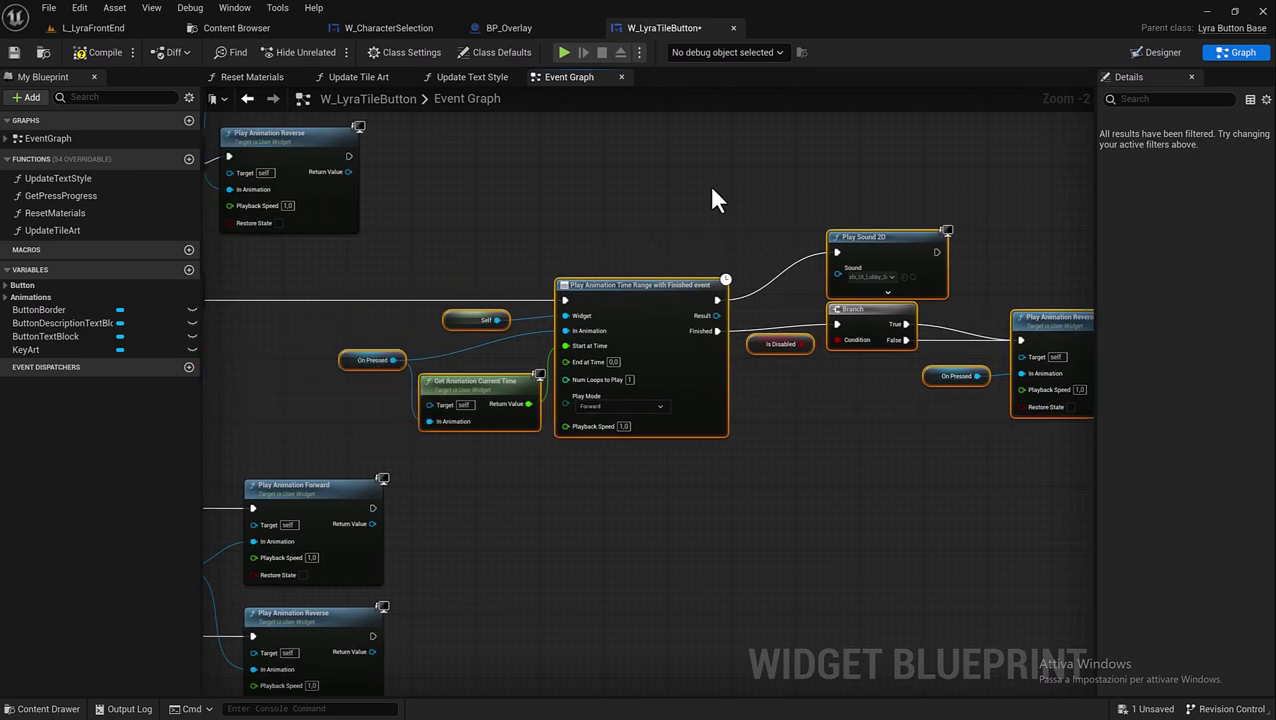
mouse_move(260, 257)
right_down()
mouse_move(393, 243)
mouse_move(370, 314)
right_up()
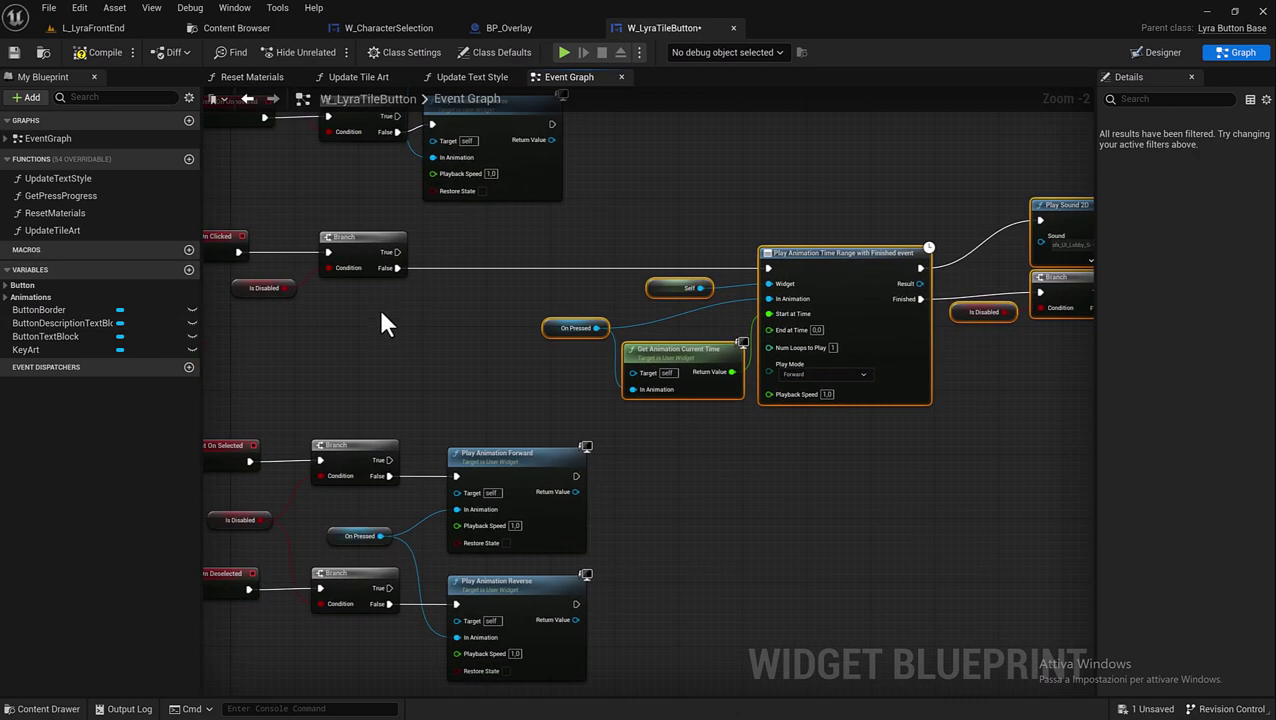
right_click(378, 306)
- Add a Get OnHovered node and a Play Animation Forward node driven by it
scroll(380, 330, up, 2)
right_click(386, 366)
text(onho)
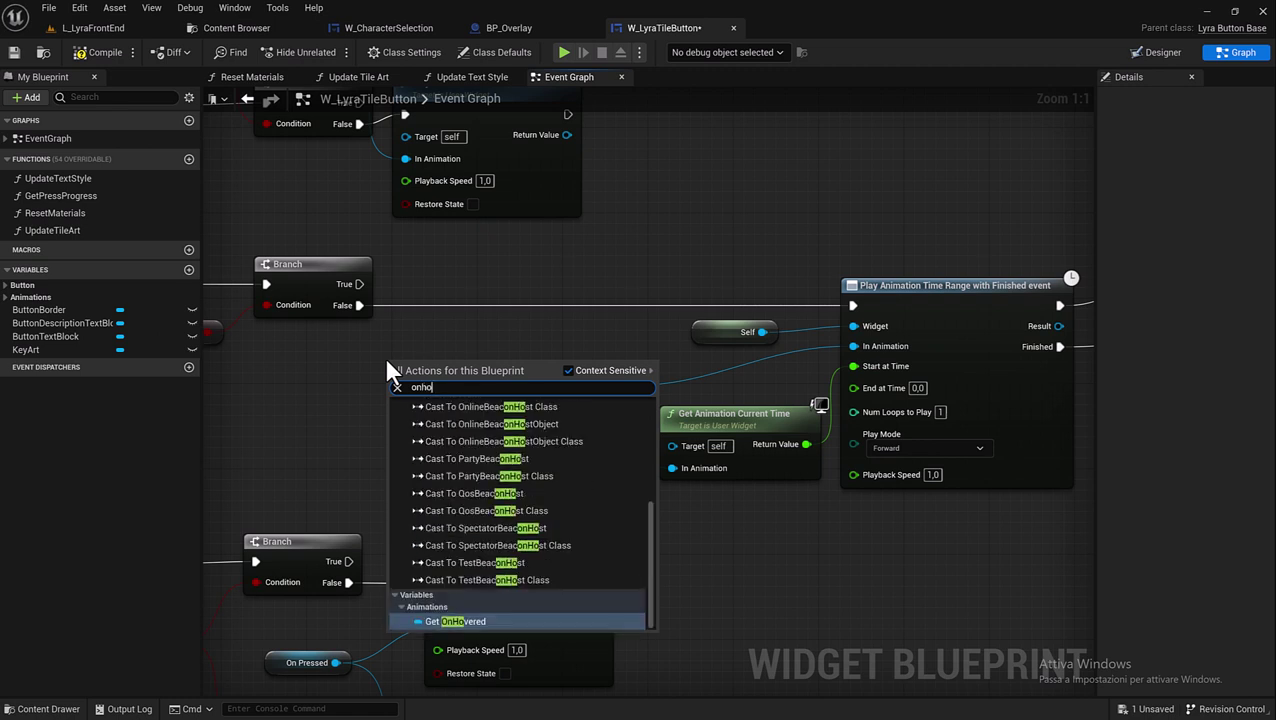
click(460, 621)
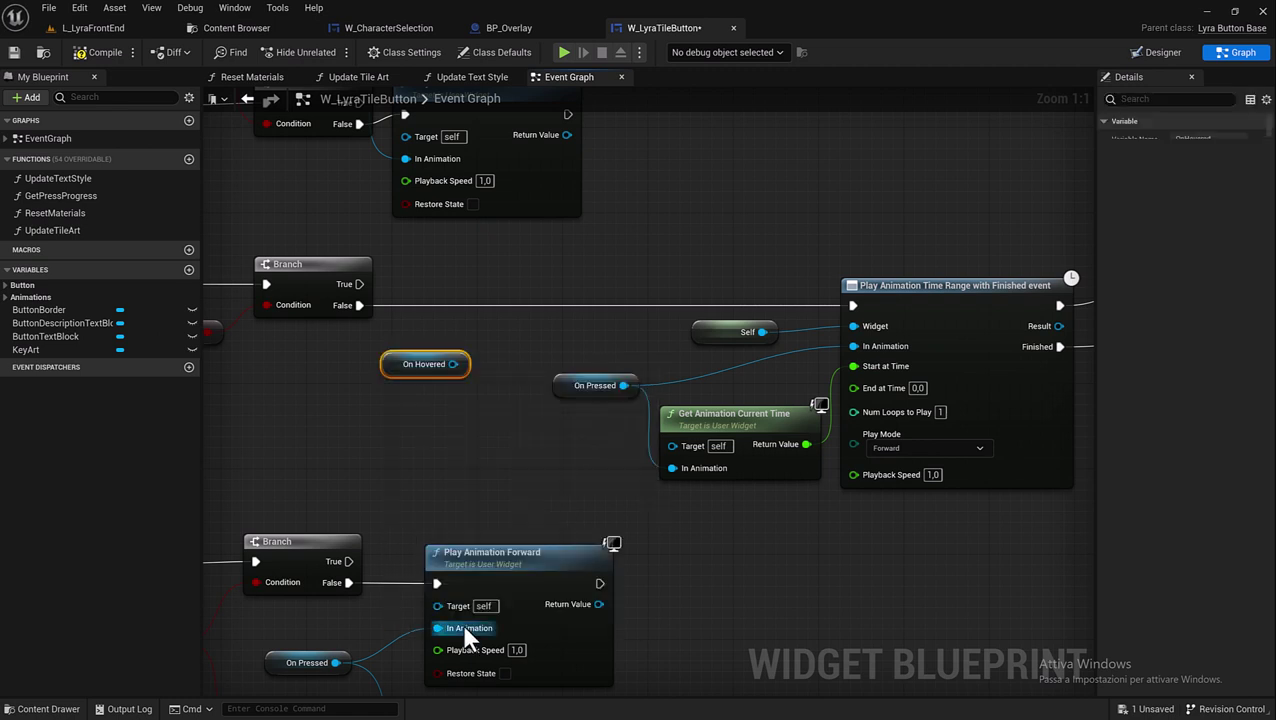
drag(453, 364, 452, 282)
text(pla)
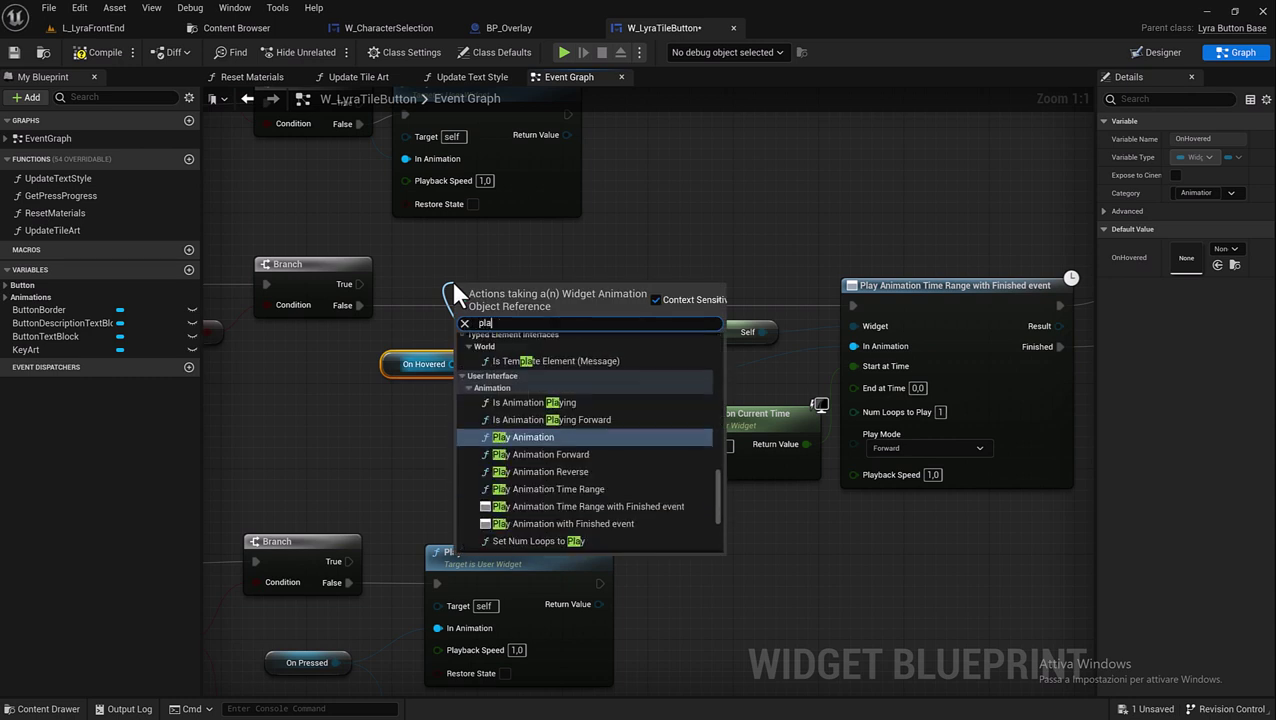
text(y ani)
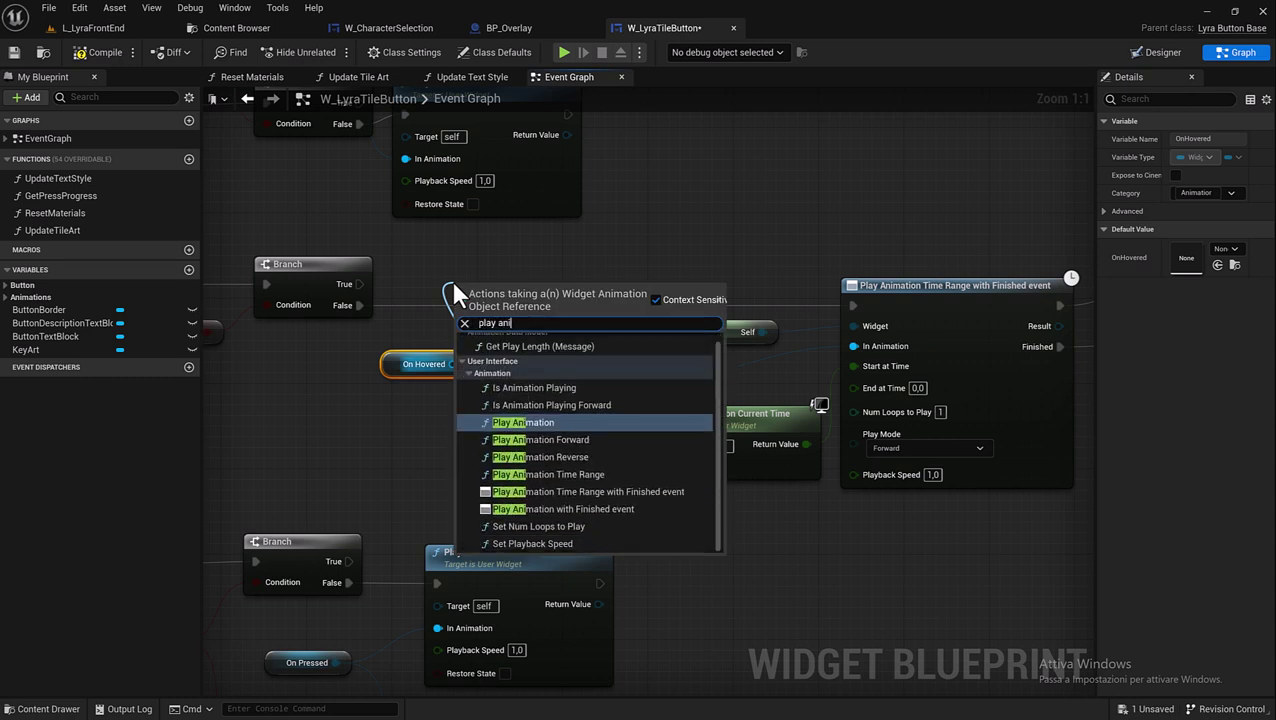
click(540, 437)
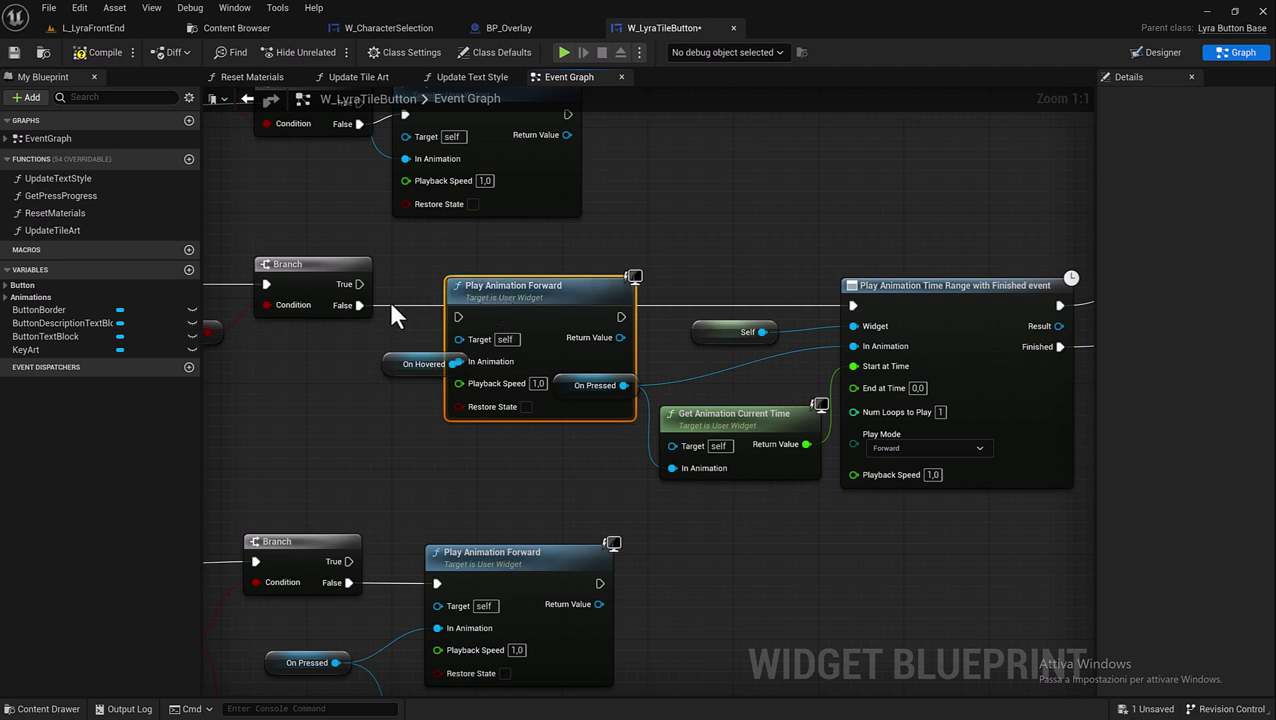
- Connect the Branch's True output to Play Animation Forward and tidy the On Hovered and On Pressed nodes
mouse_move(359, 284)
mouse_down()
mouse_move(441, 298)
mouse_move(458, 319)
mouse_up()
mouse_move(448, 395)
mouse_down()
mouse_move(416, 363)
mouse_move(448, 406)
mouse_up()
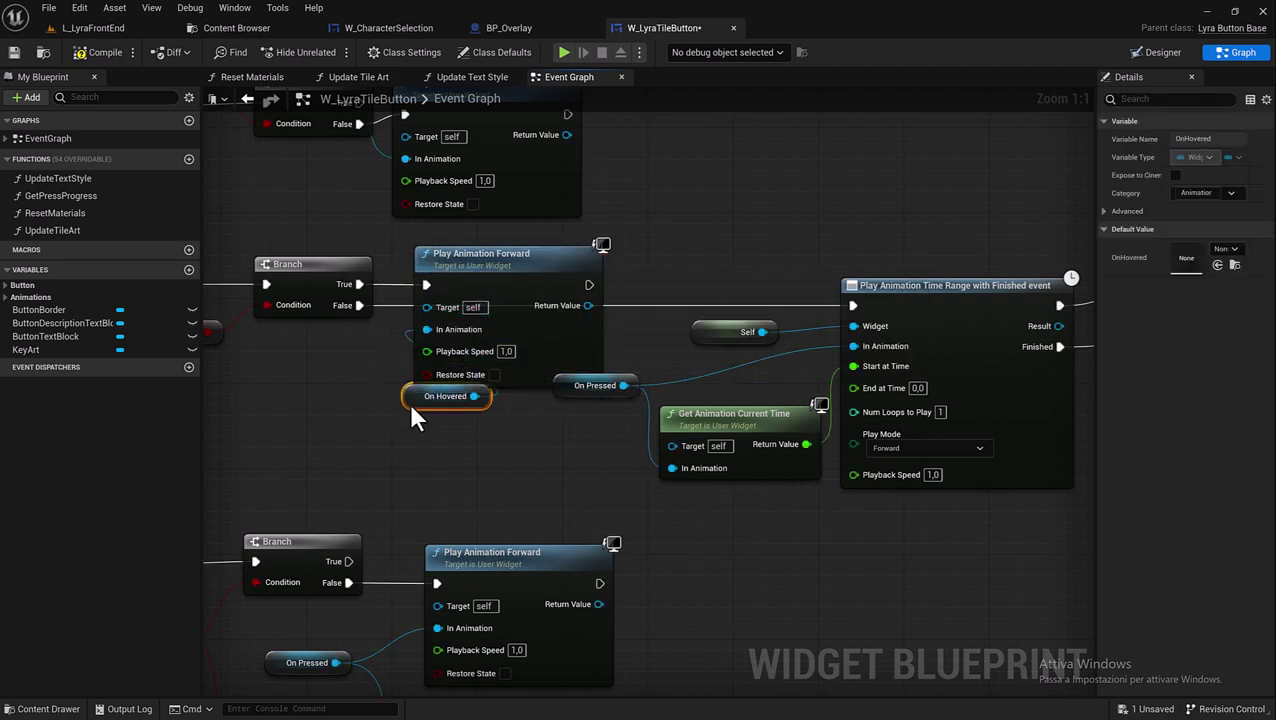
click(590, 465)
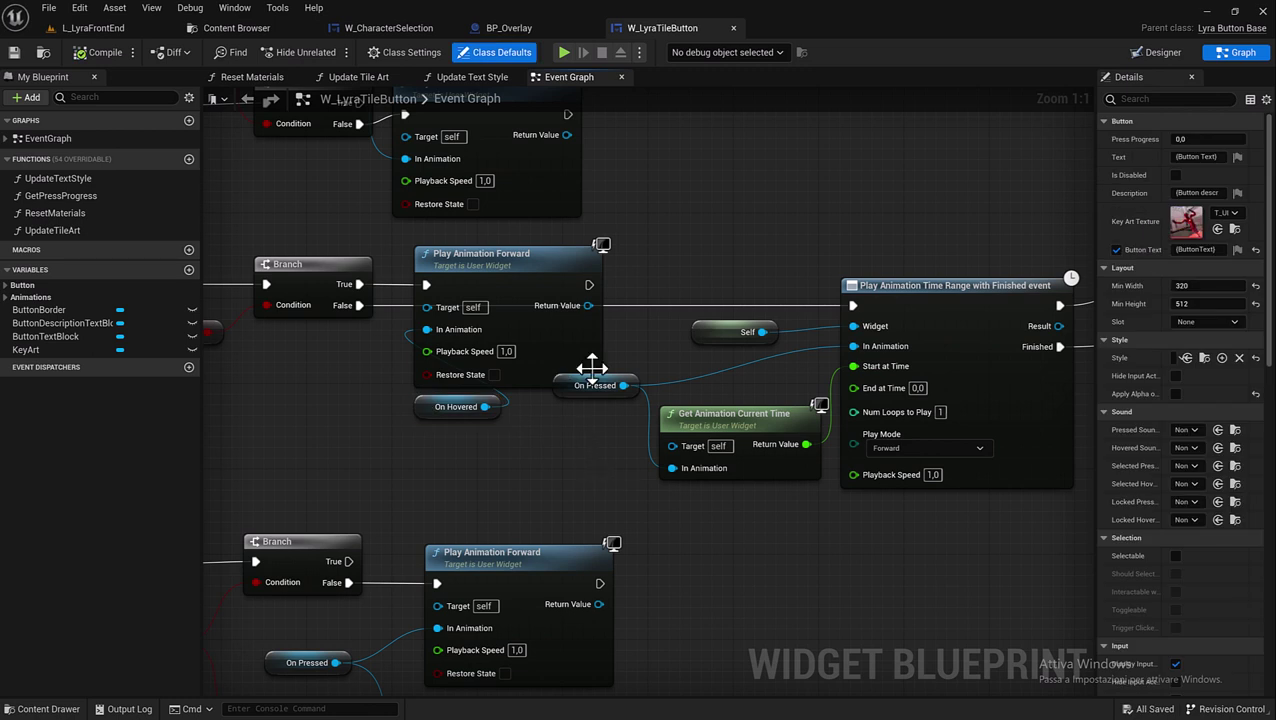
mouse_move(566, 390)
mouse_down()
mouse_move(628, 377)
mouse_move(617, 367)
mouse_up()
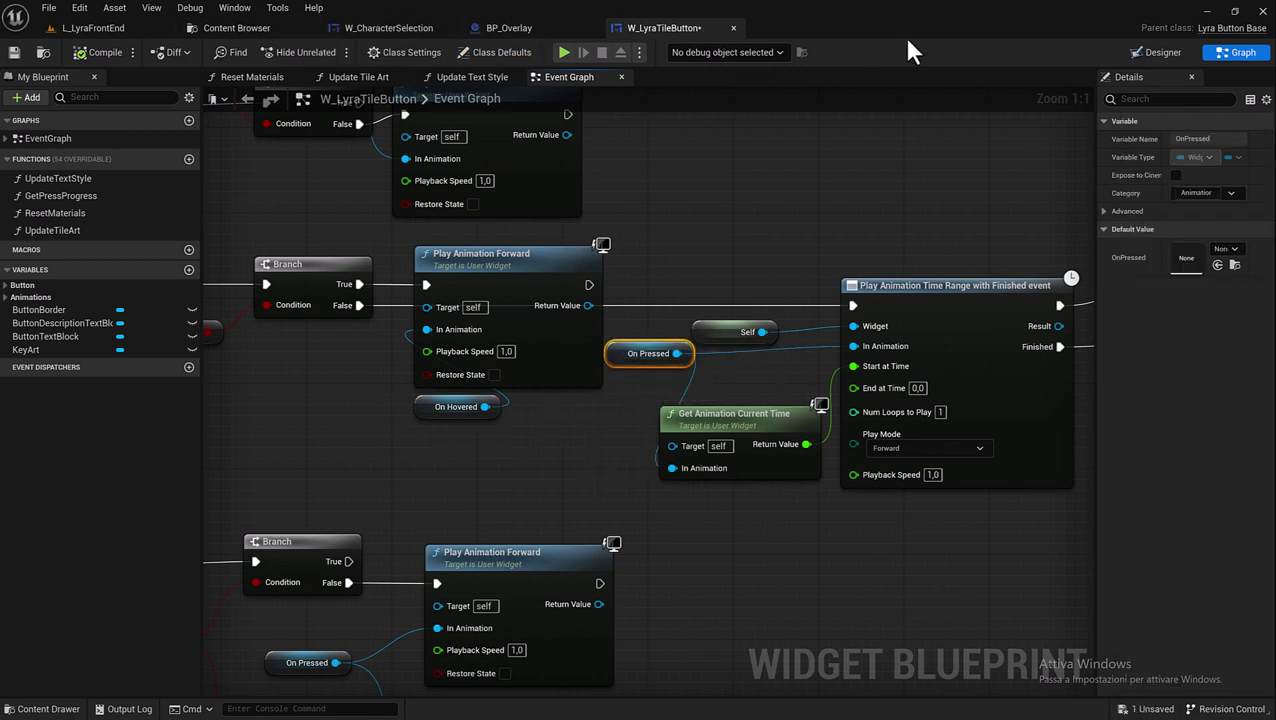
click(405, 30)
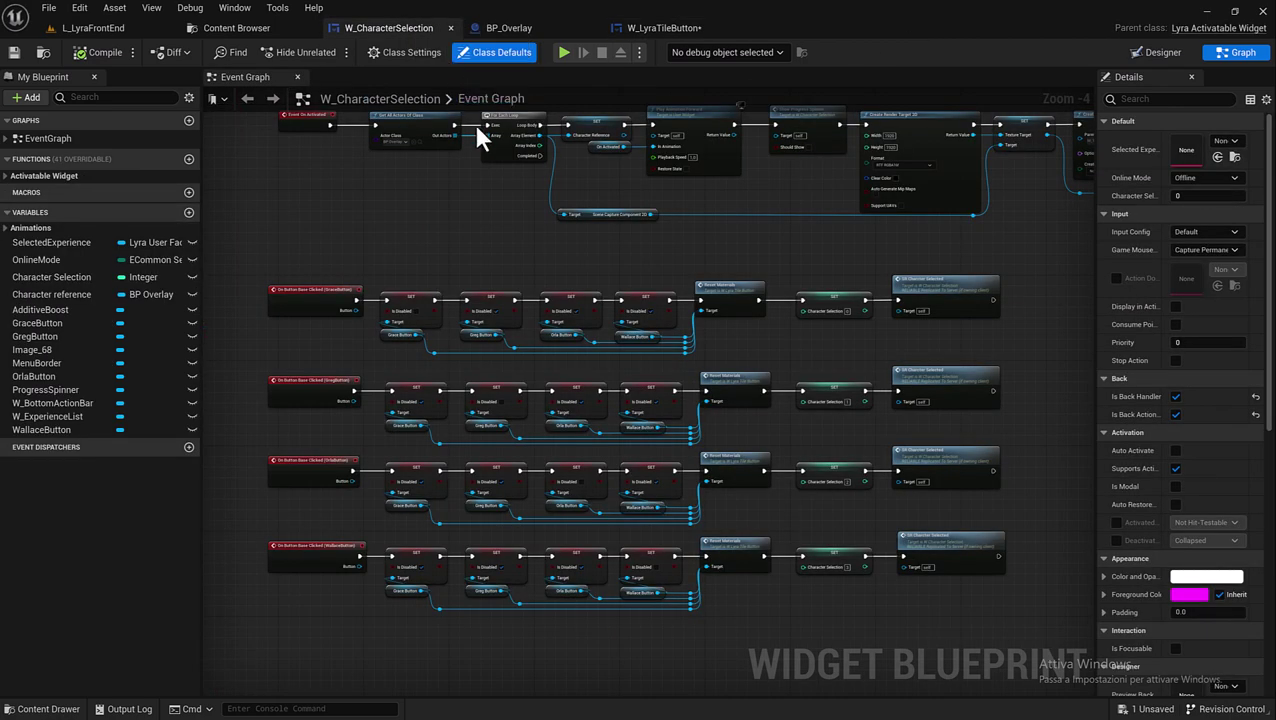
- Delete the reroute nodes on the Grace and Greg button rows
scroll(457, 370, up, 2)
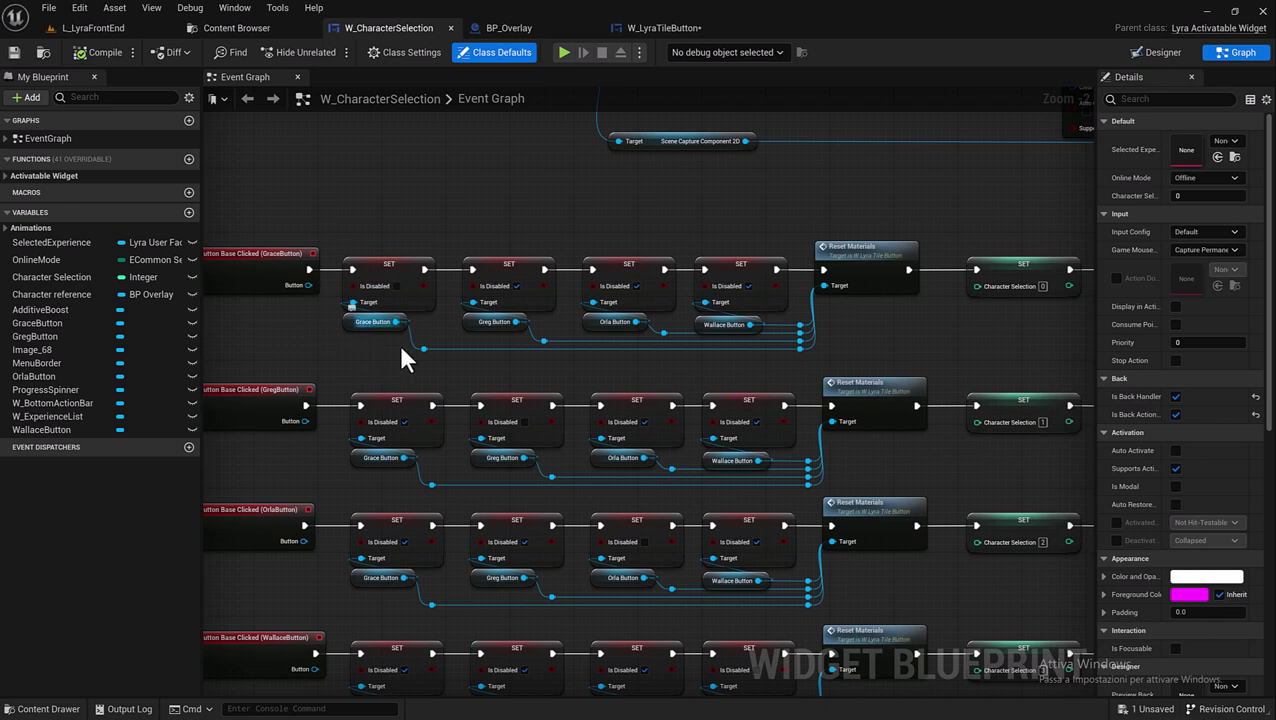
drag(805, 358, 635, 359)
drag(468, 361, 419, 359)
key(Delete)
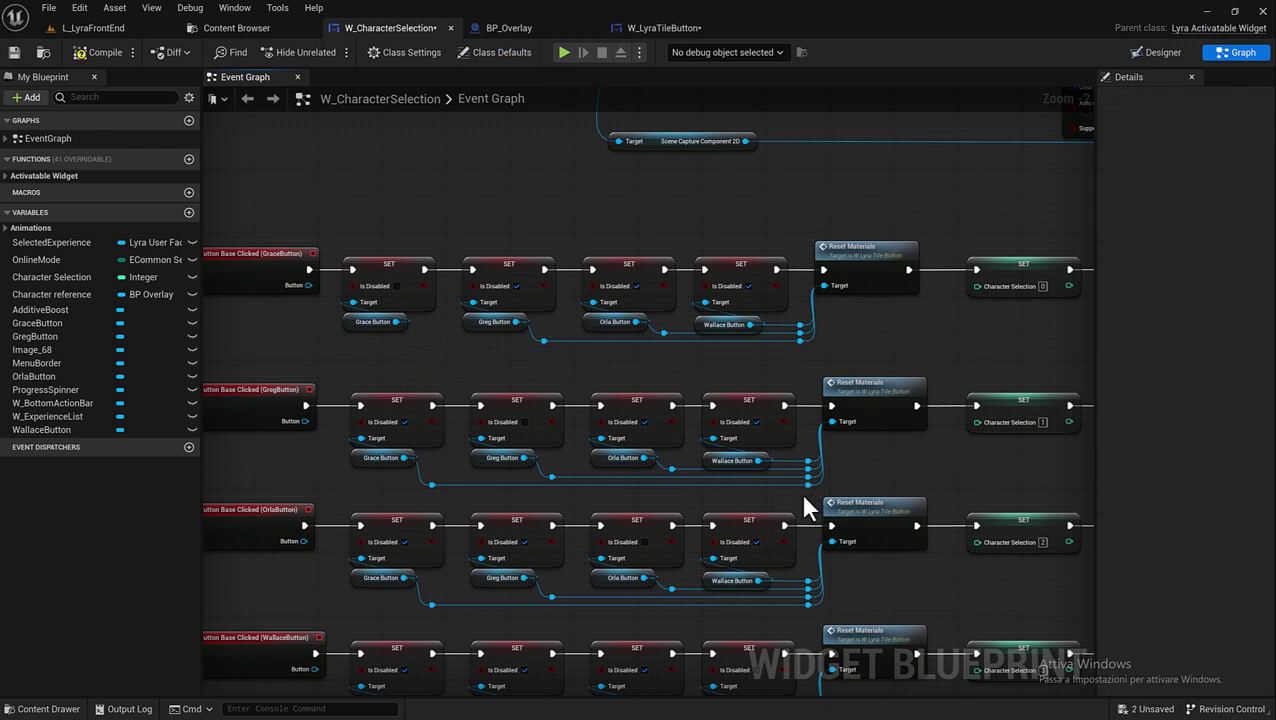
drag(804, 496, 432, 488)
key(Delete)
- Delete the Orla and Wallace rows' reroute nodes, then launch the preview into Character Selection
right_drag(486, 487, 434, 269)
drag(758, 398, 378, 398)
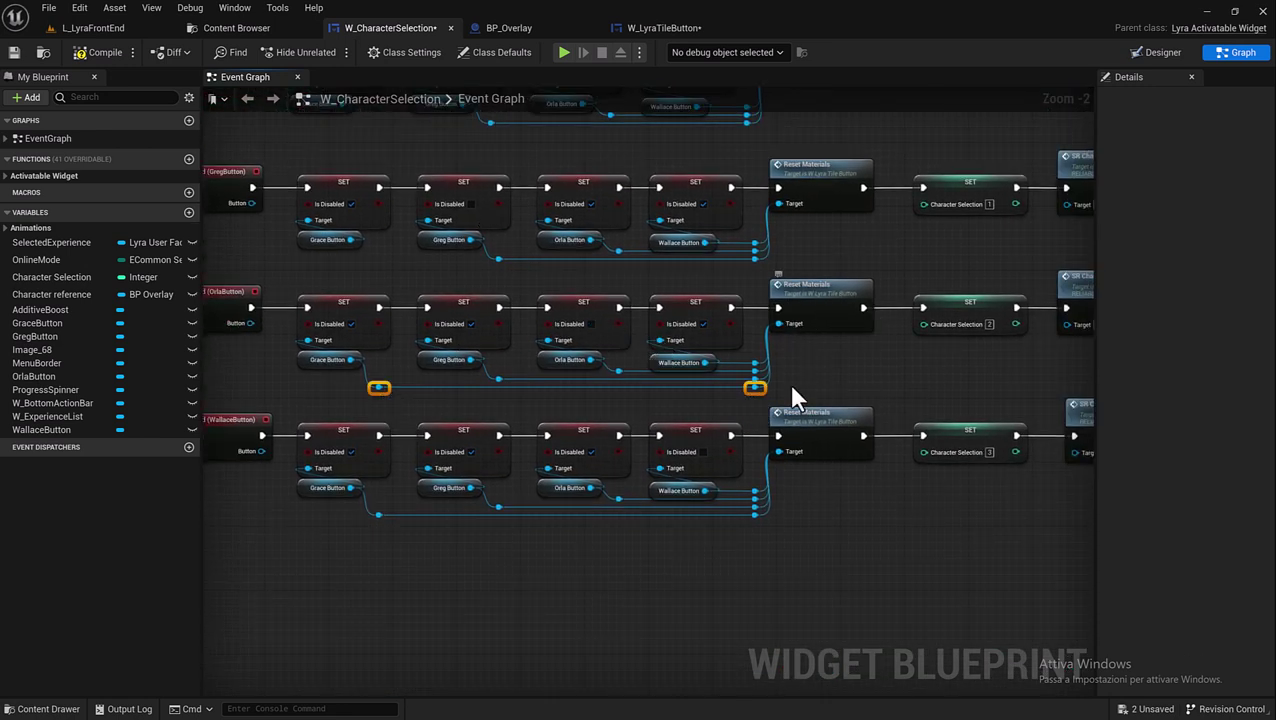
key(Delete)
drag(772, 532, 369, 512)
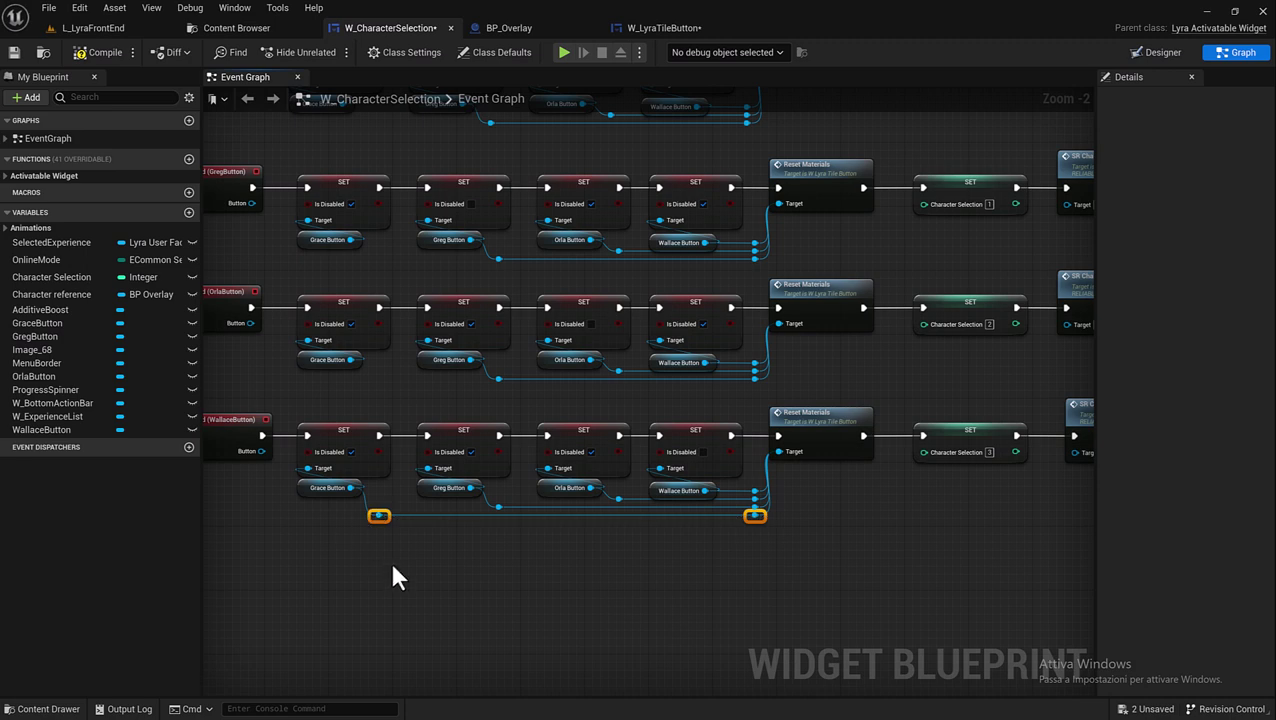
key(Delete)
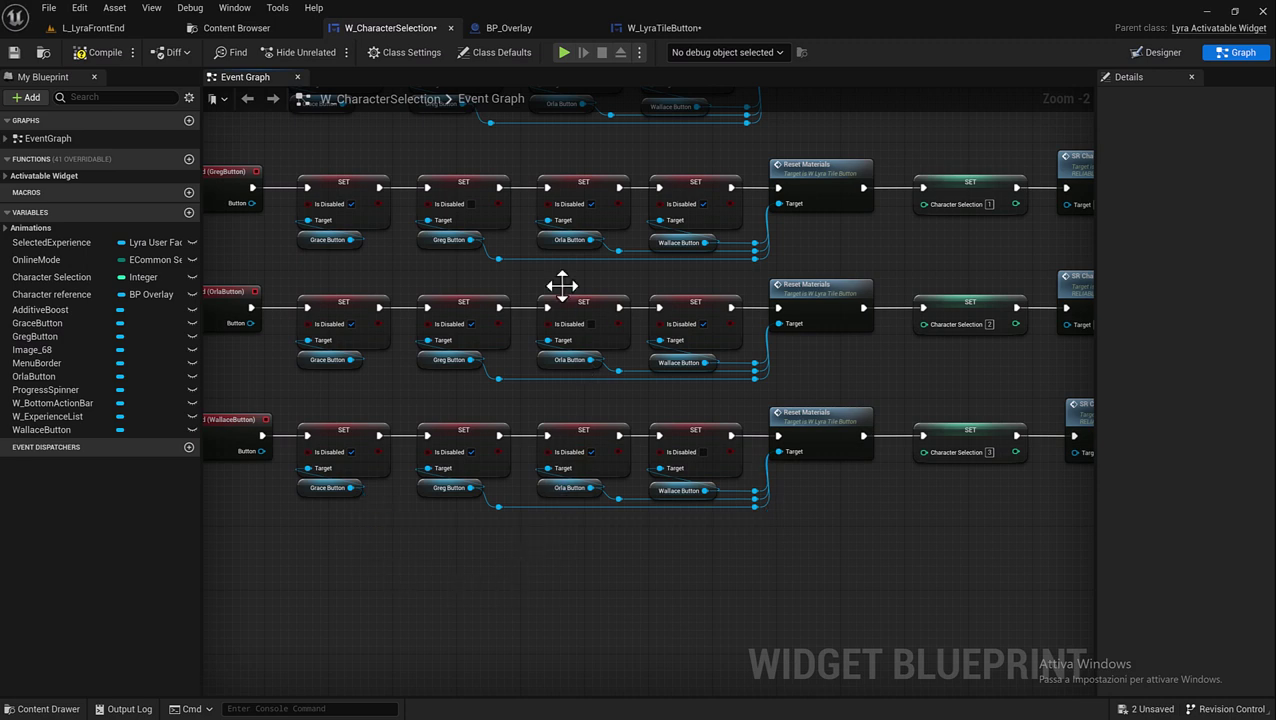
key(alt+p)
click(617, 343)
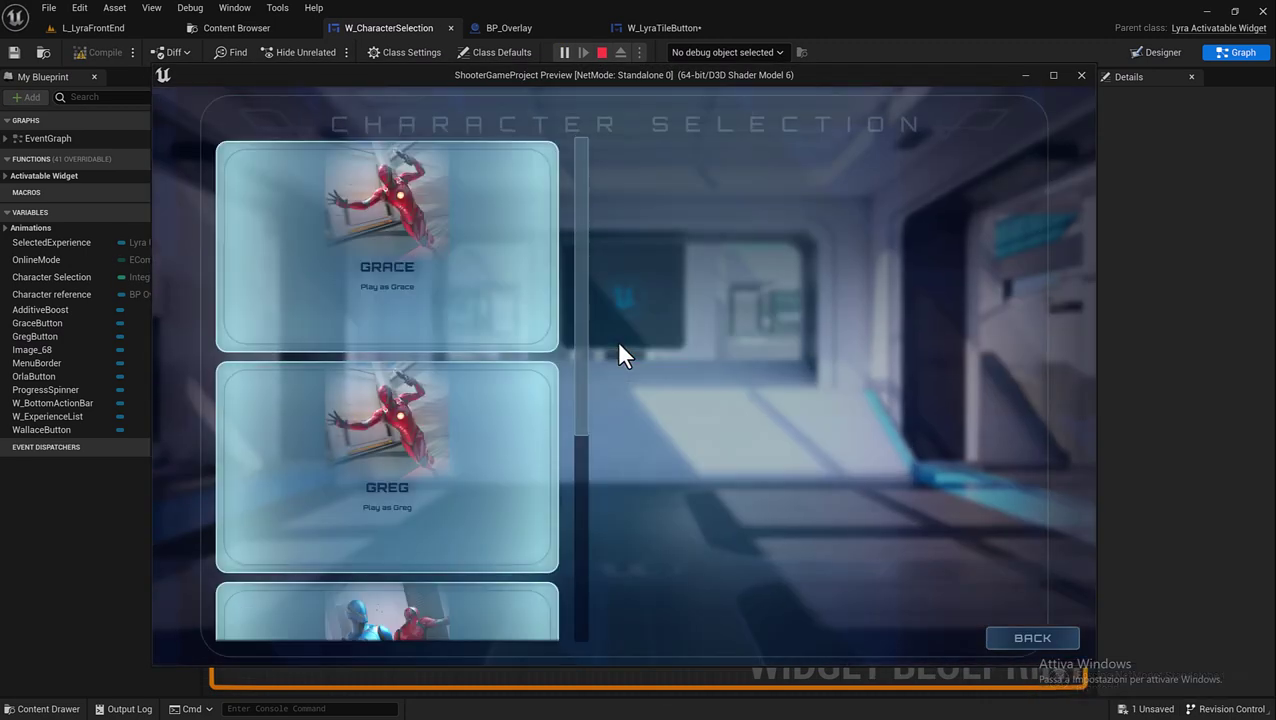
- Hover the Grace, Greg, Orla and Wallace cards to verify previews, select Grace, then go BACK
mouse_move(430, 203)
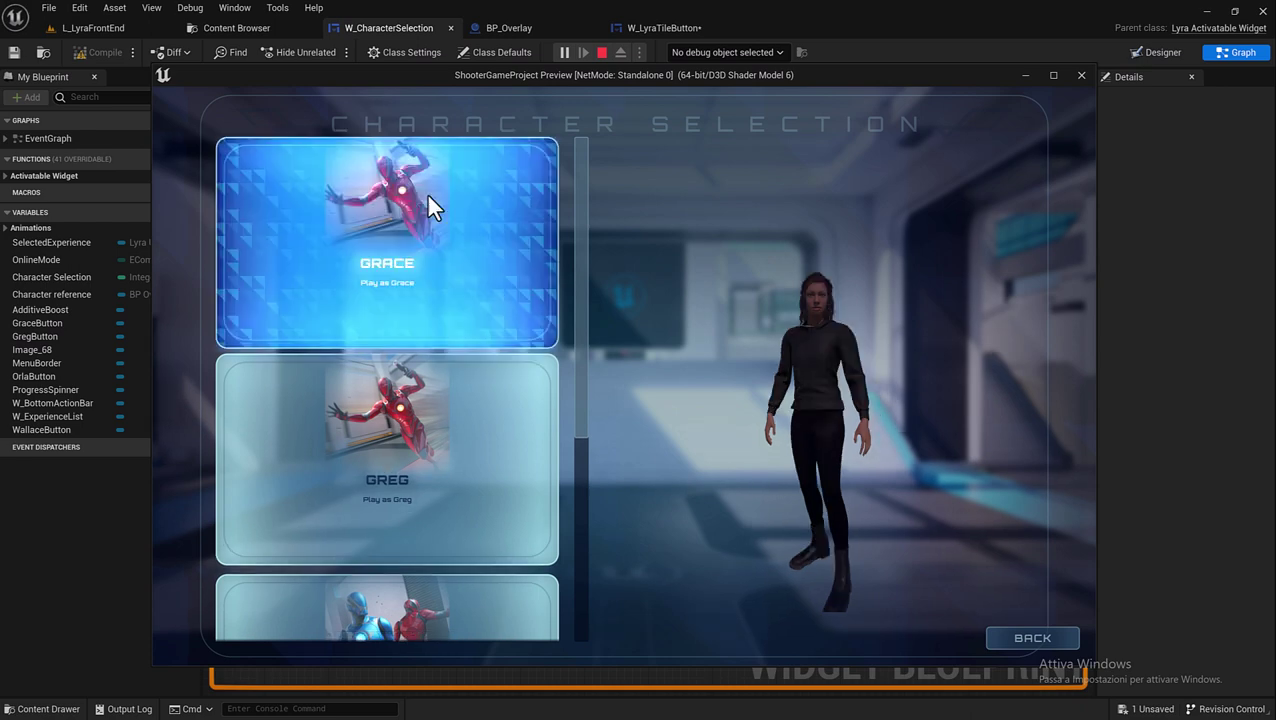
scroll(439, 232, down, 2)
scroll(440, 230, up, 2)
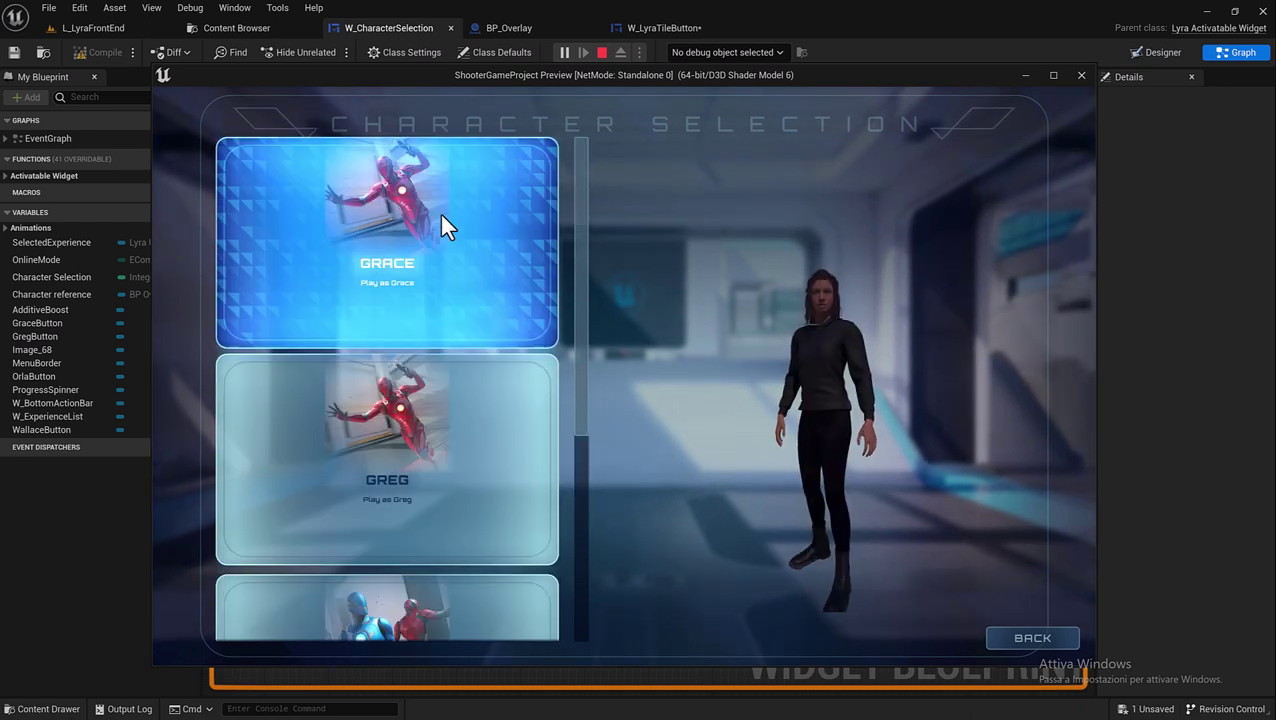
scroll(397, 255, down, 2)
scroll(395, 252, down, 2)
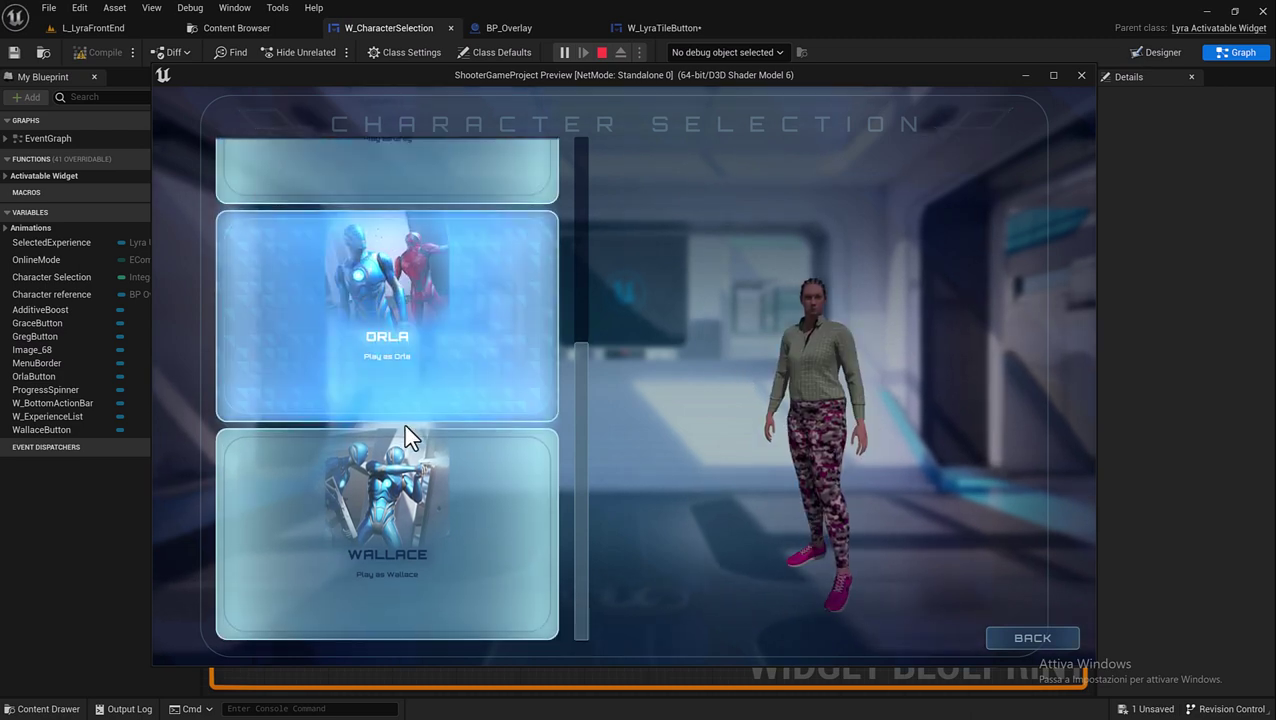
scroll(404, 424, up, 3)
scroll(388, 245, down, 3)
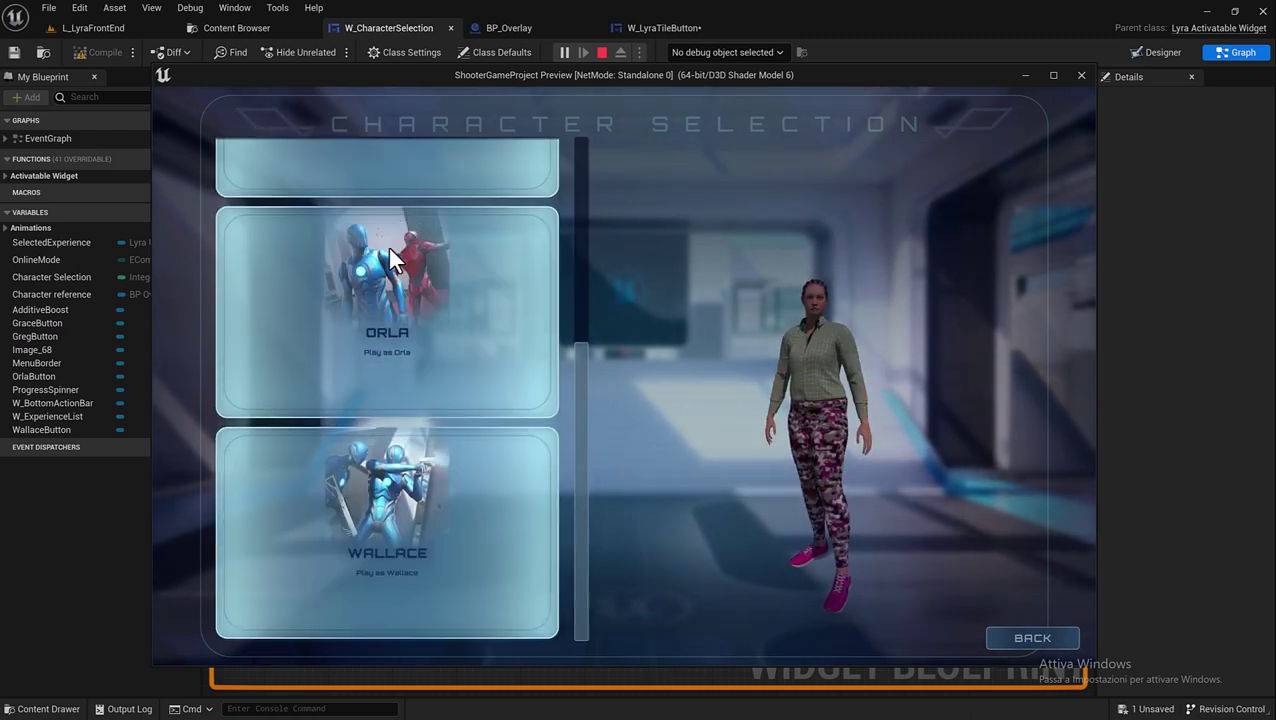
scroll(427, 360, up, 3)
scroll(426, 390, down, 3)
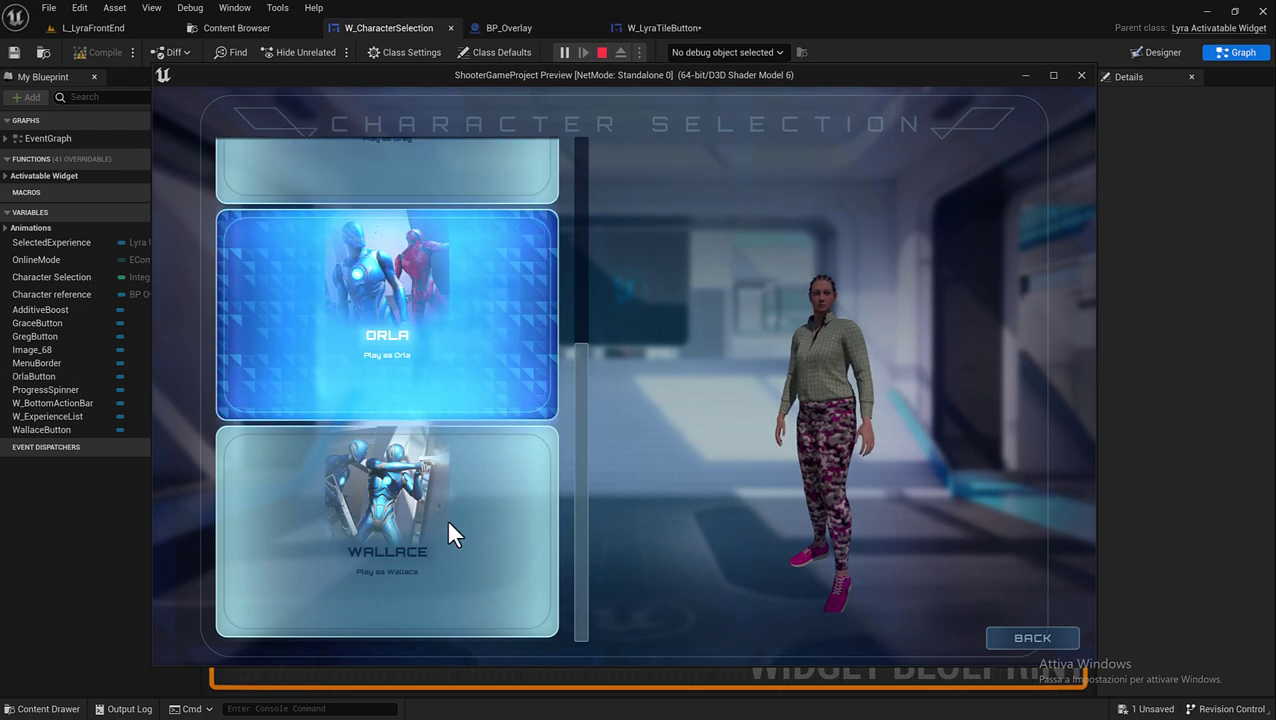
scroll(421, 328, up, 3)
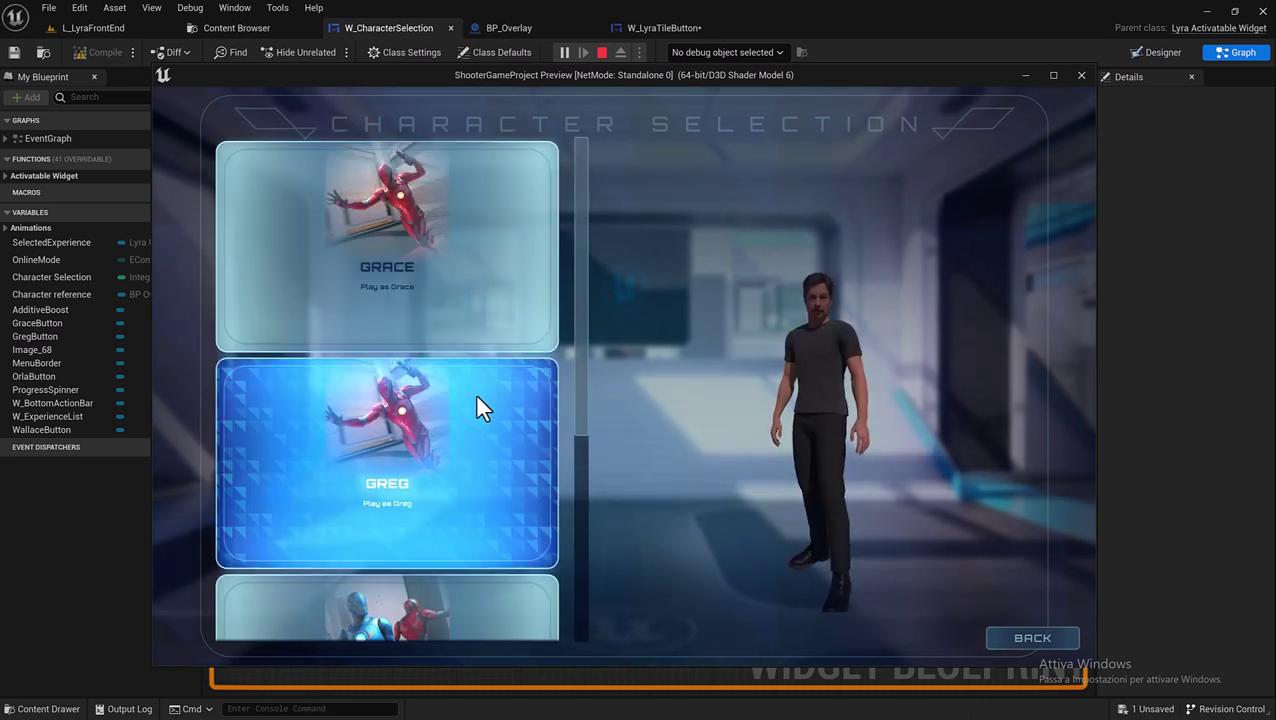
scroll(470, 360, down, 3)
scroll(450, 340, up, 3)
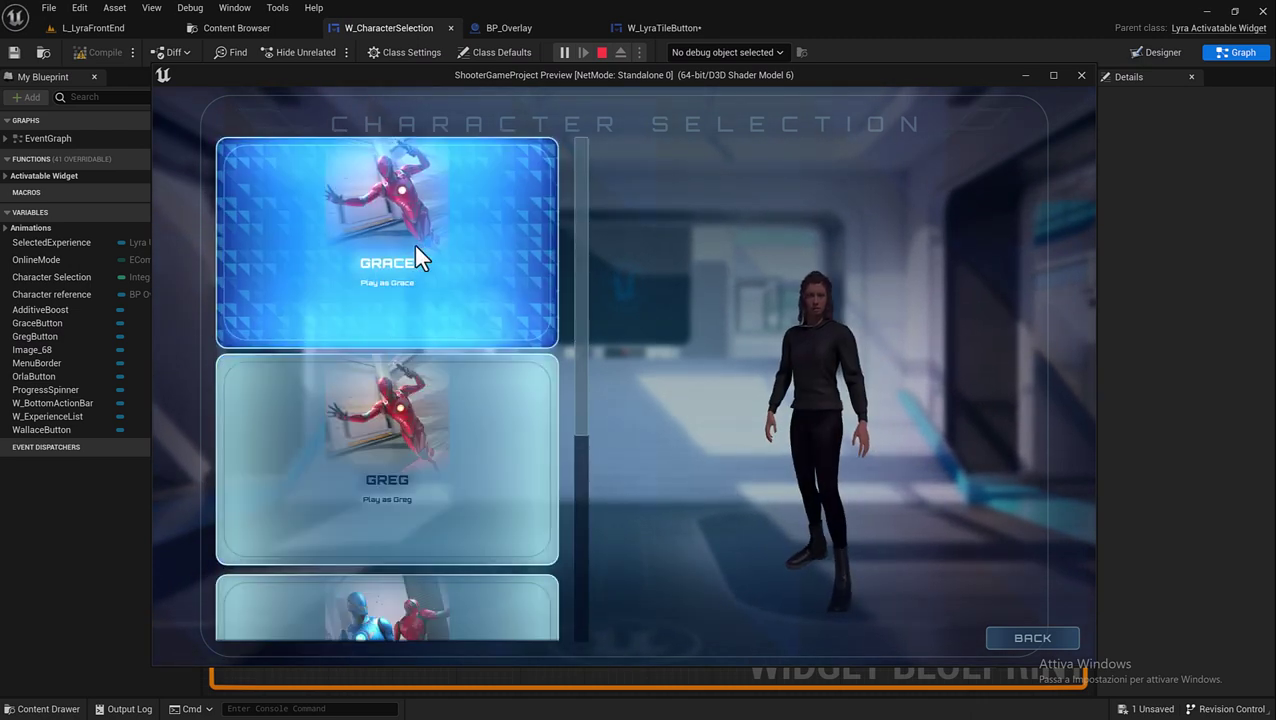
click(414, 244)
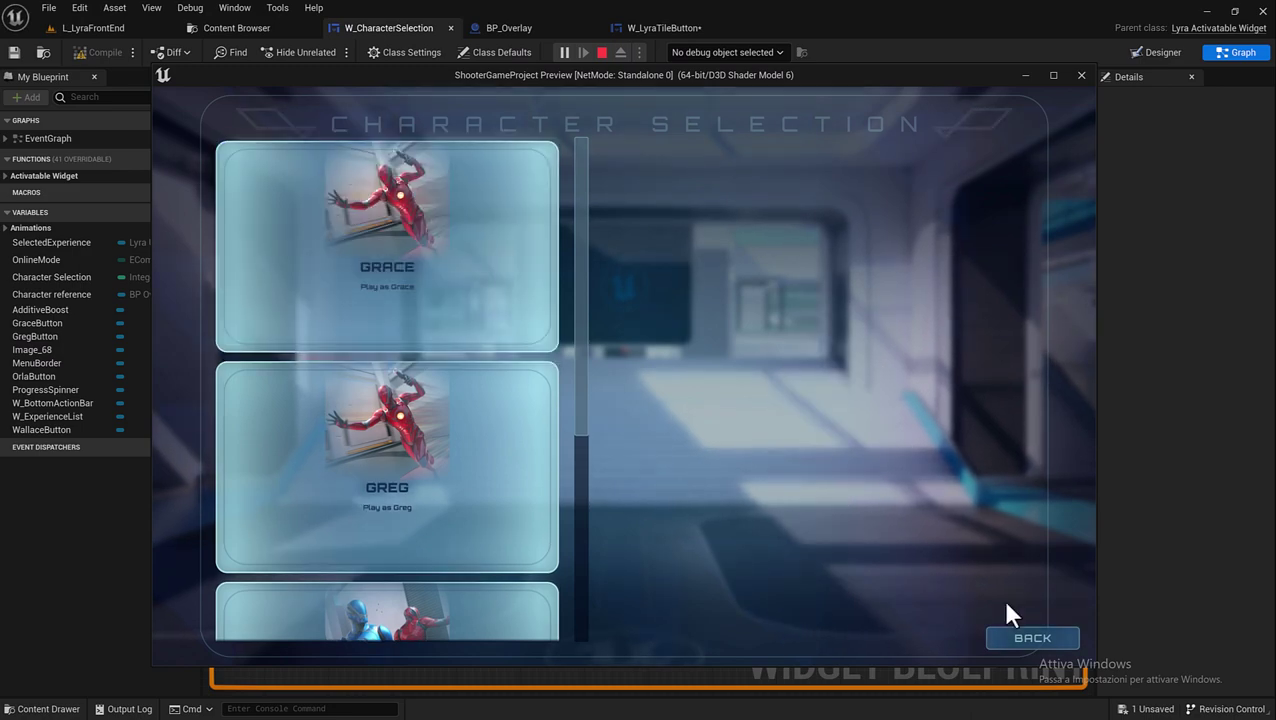
click(1027, 640)
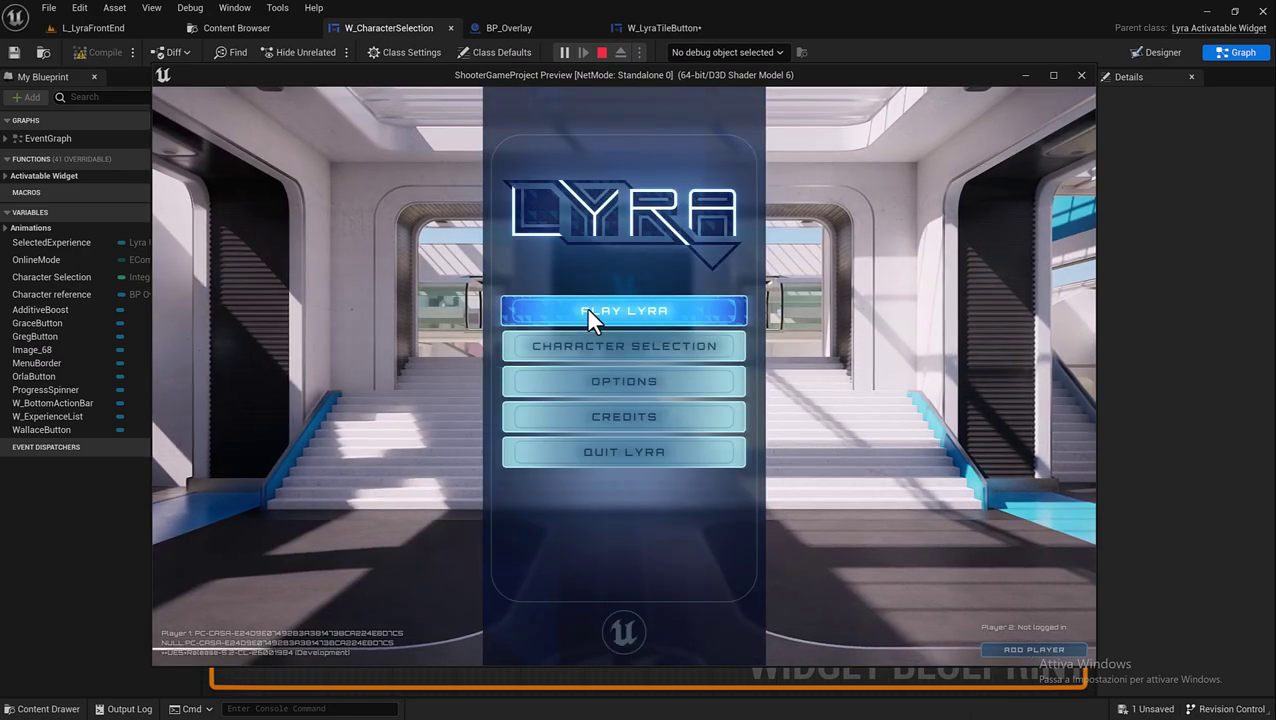
- Start a Lyra Quickplay match, run the character around, then quit from the pause menu
click(586, 309)
click(522, 418)
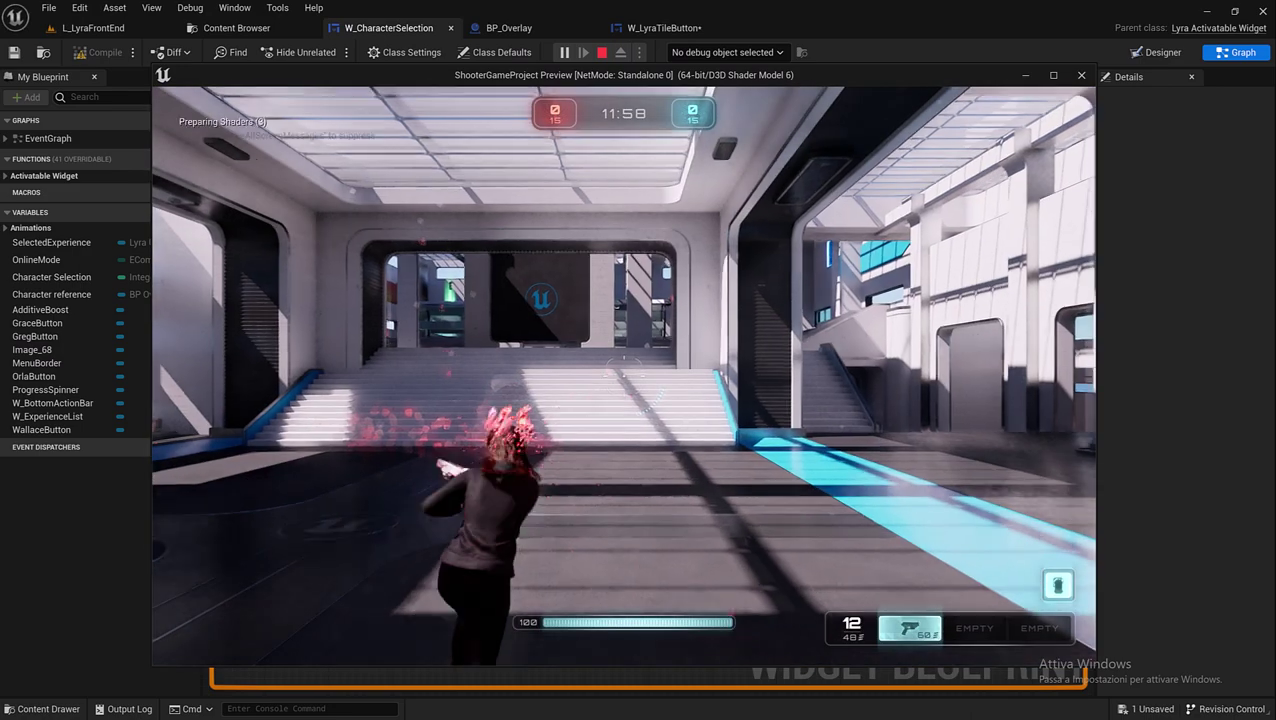
key(w)
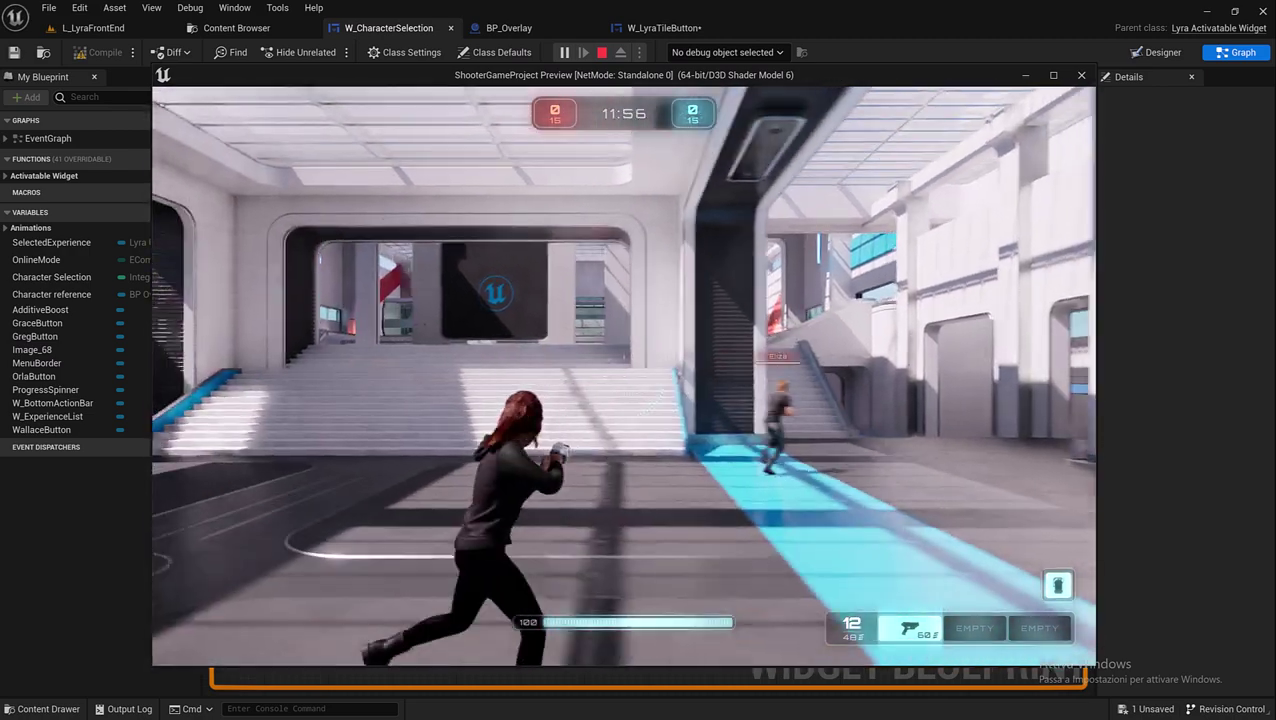
key(w)
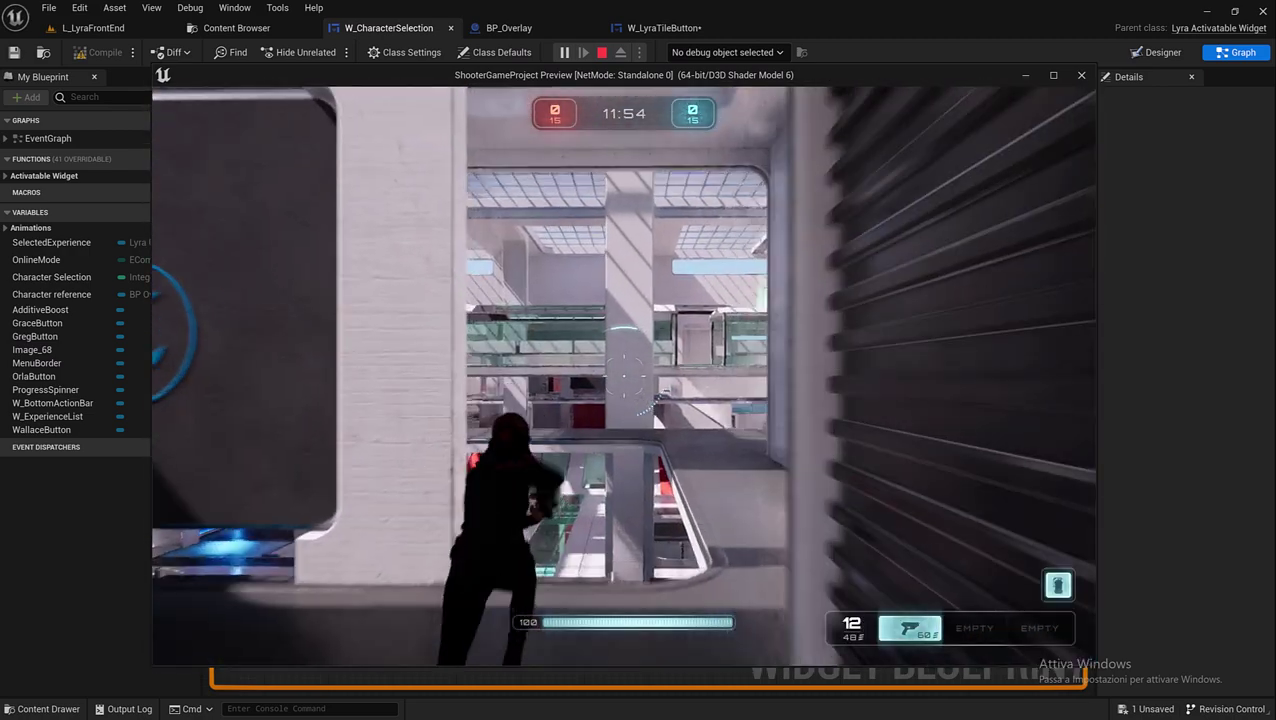
key(w)
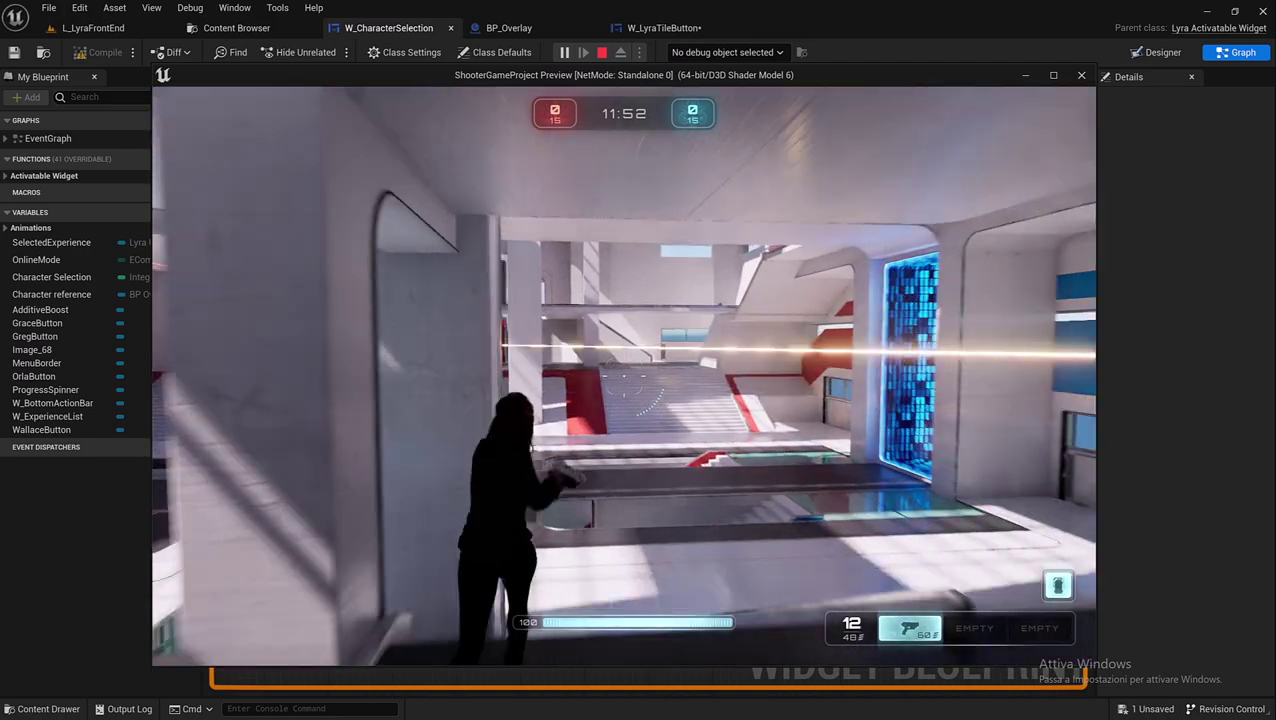
key(w)
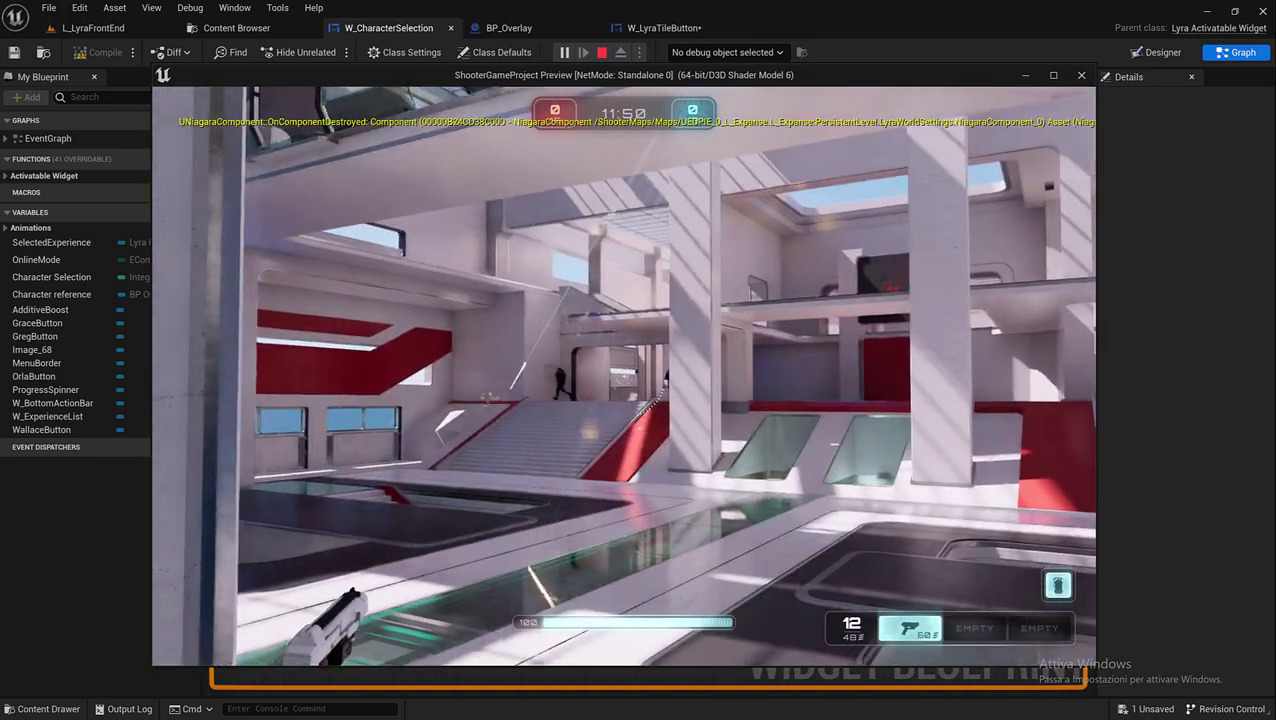
key(Escape)
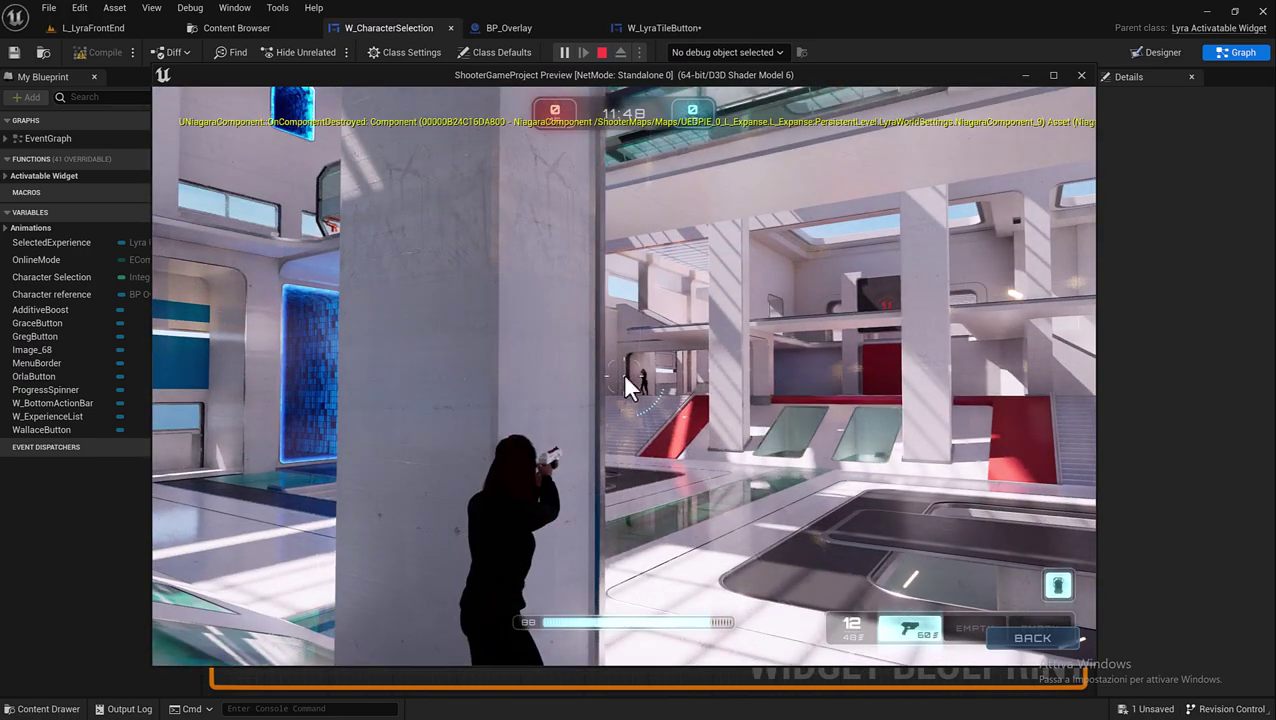
click(647, 371)
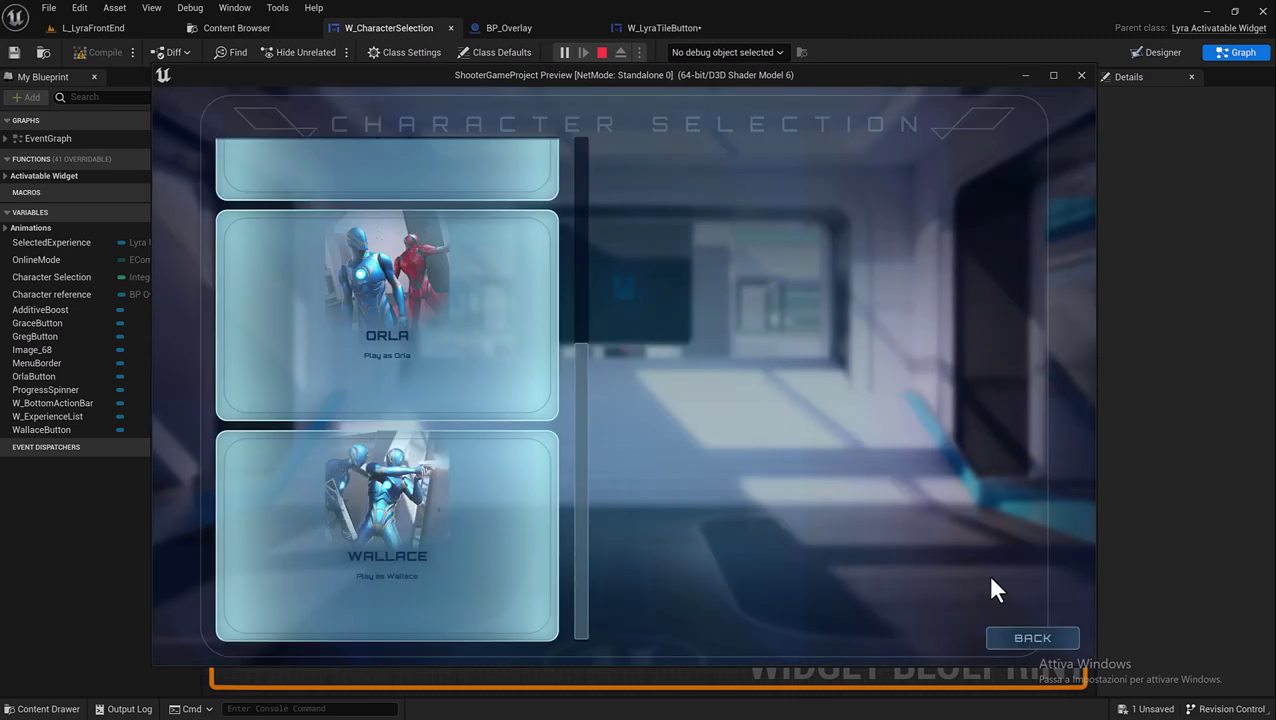
- Start a second Quickplay match, run to pick up a rifle, then stop the game preview
click(1018, 637)
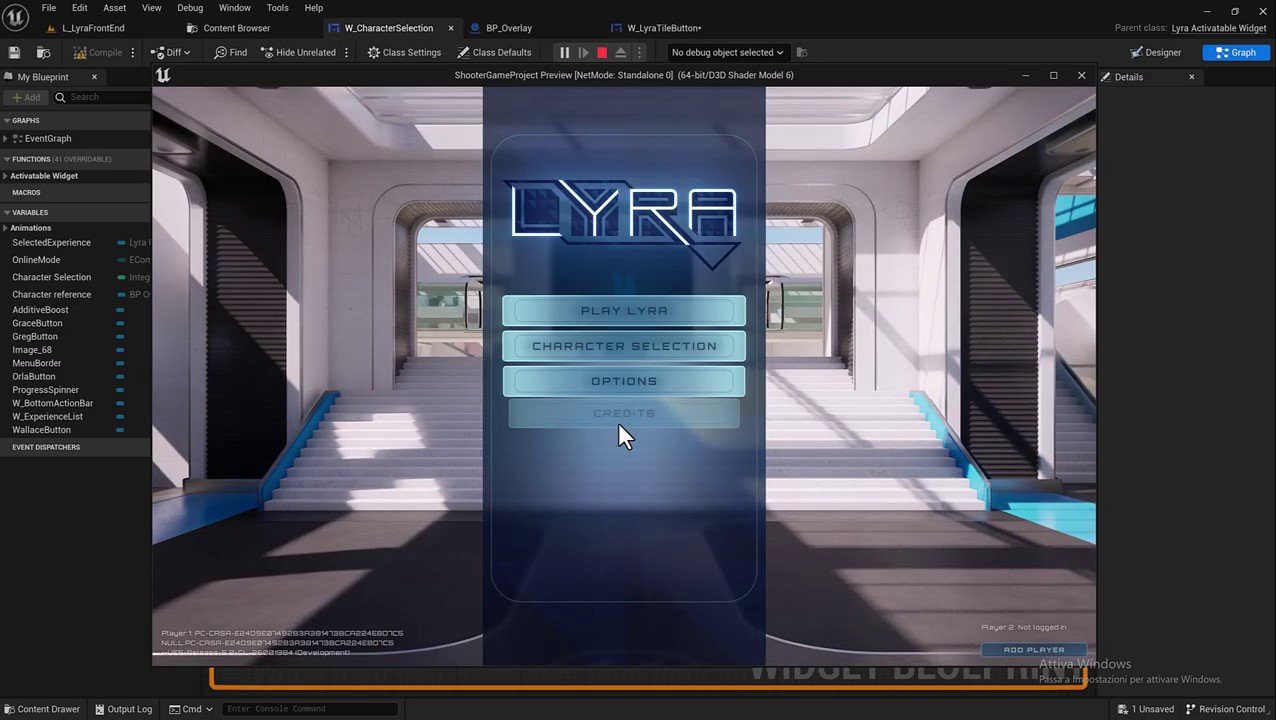
click(561, 308)
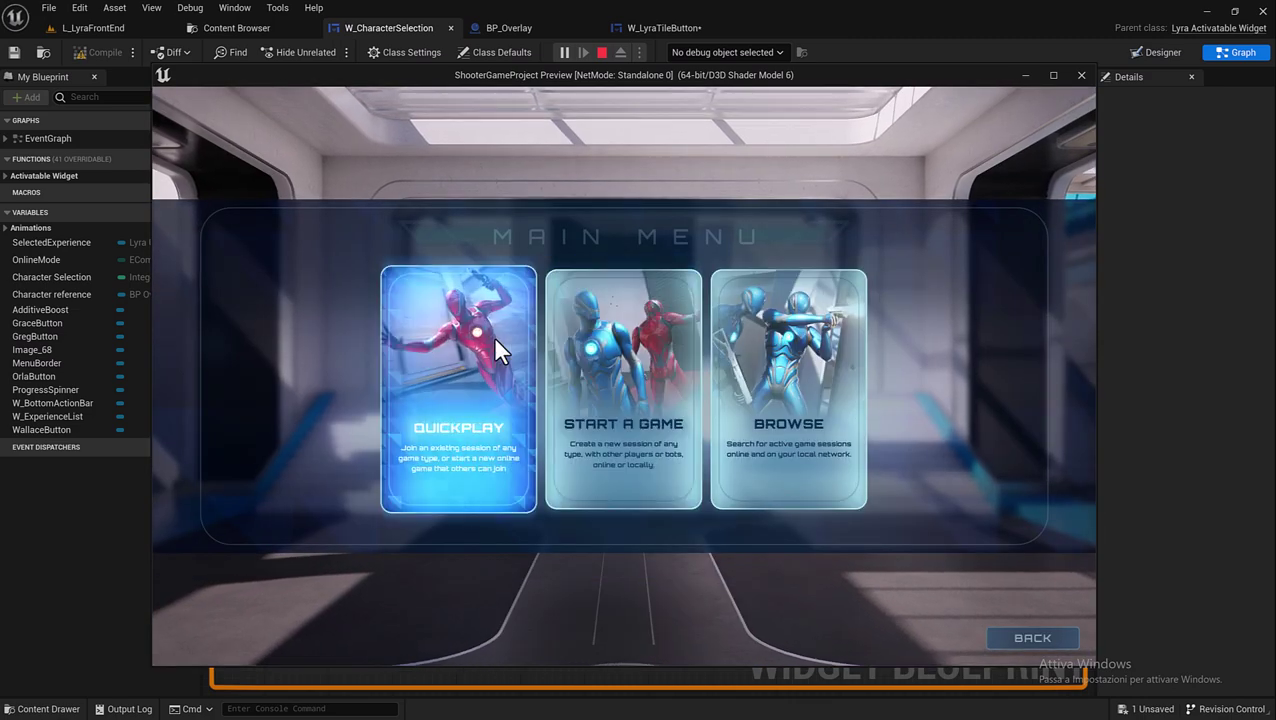
click(492, 335)
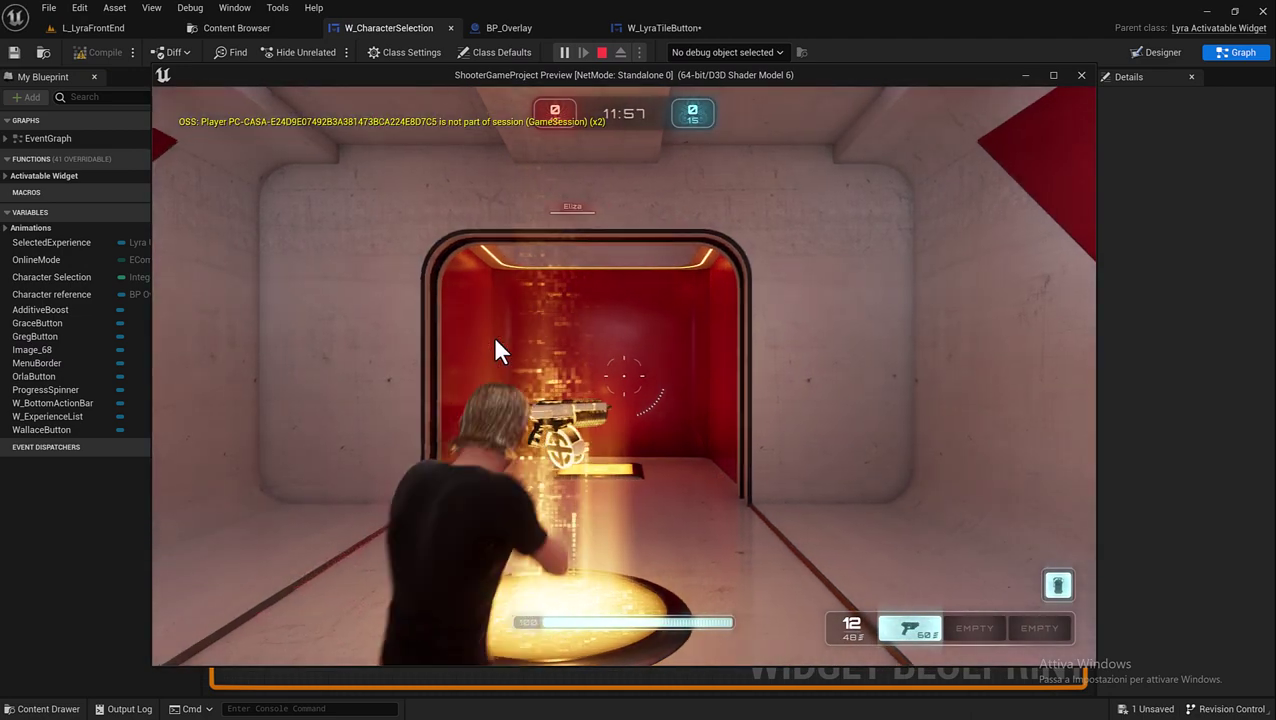
click(492, 335)
key(w)
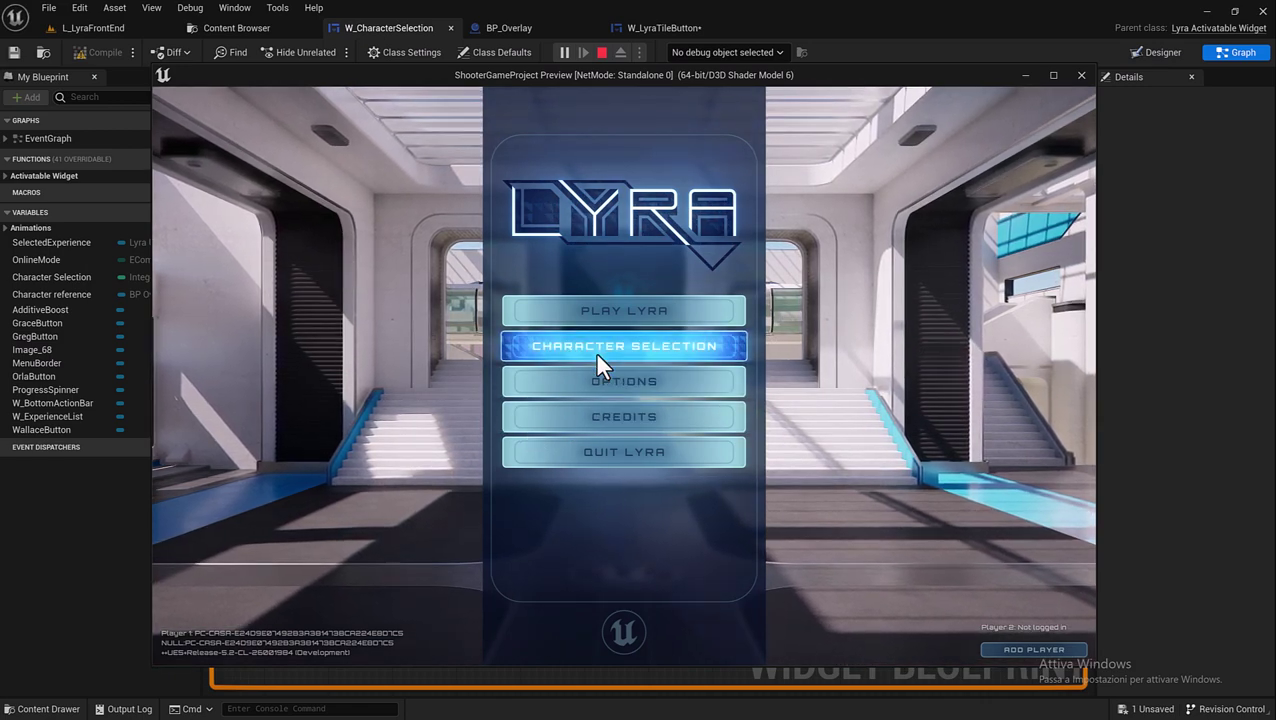
click(1080, 76)
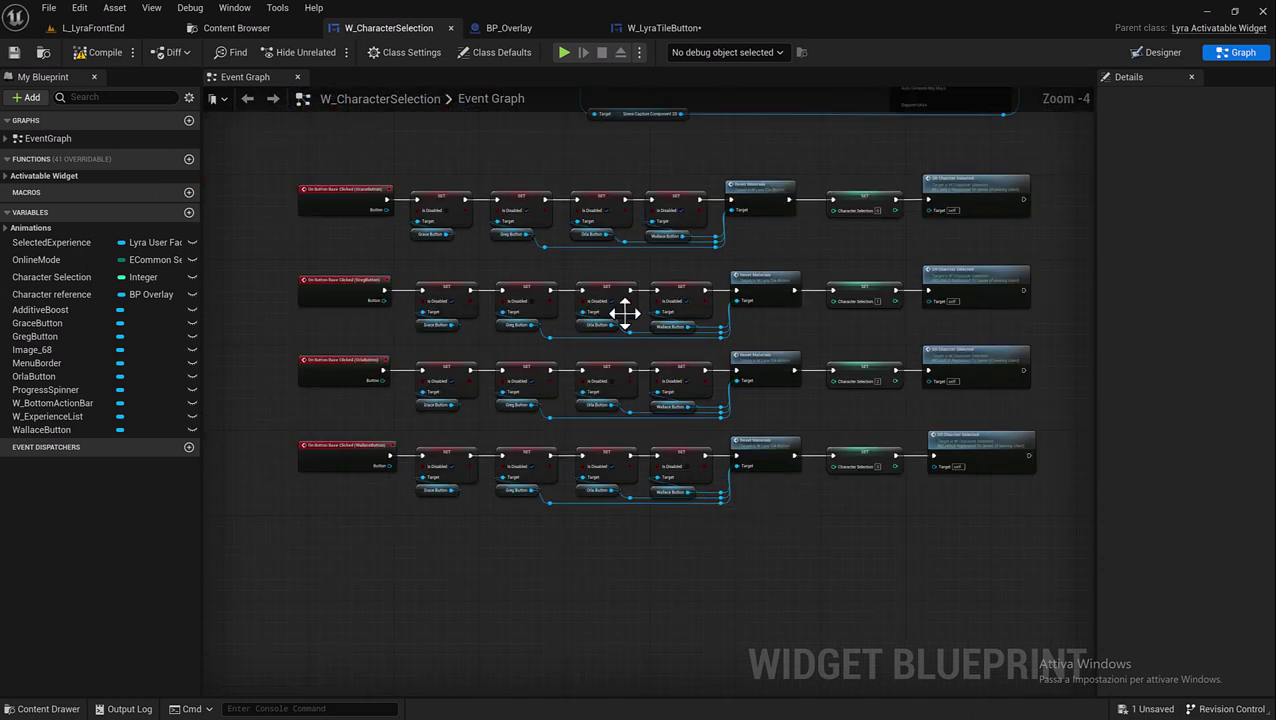
right_drag(552, 150, 543, 195)
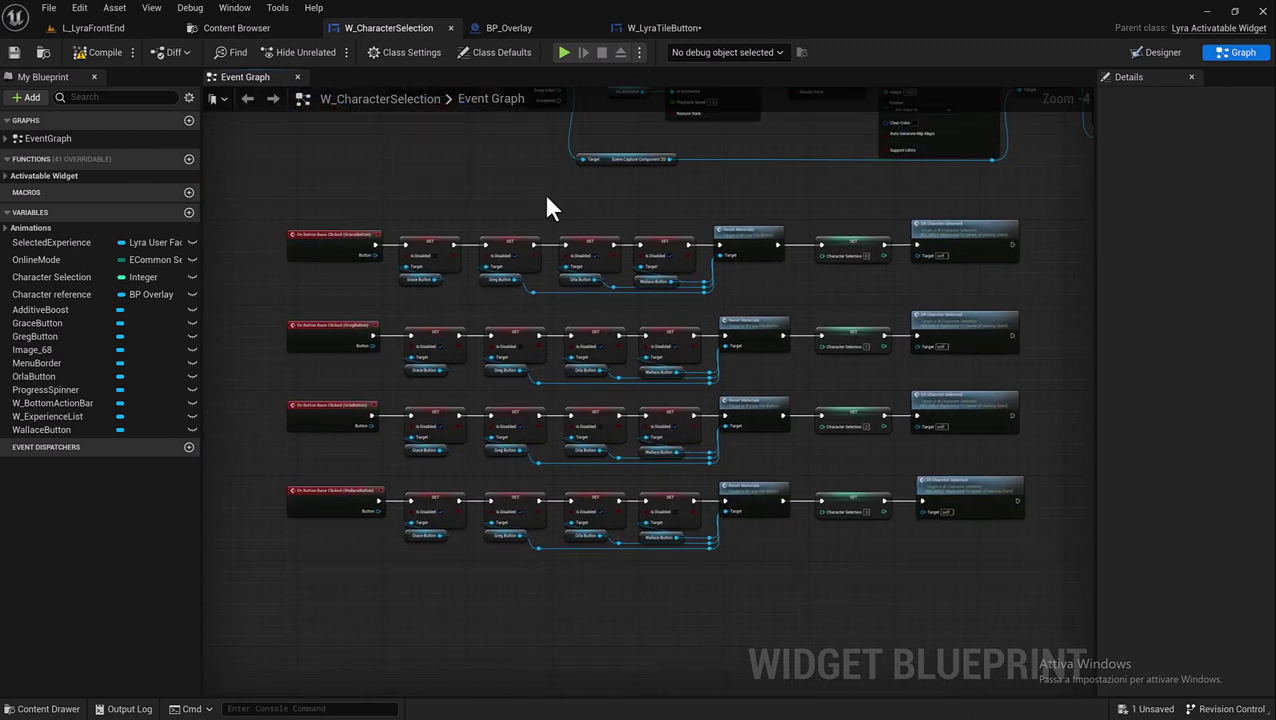